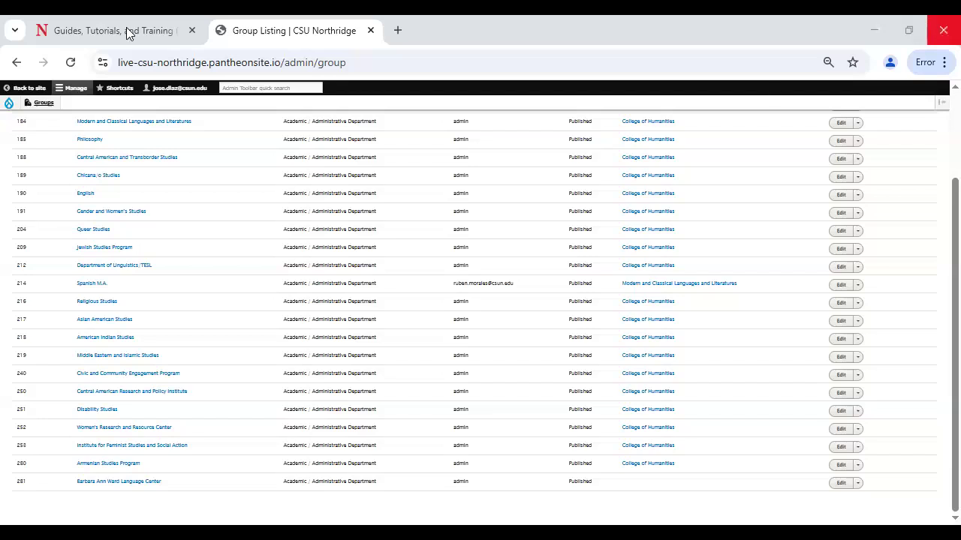
Step: Switch to the Guides, Tutorials, and Training page and go to the College of Humanities home page
left_click(126, 29)
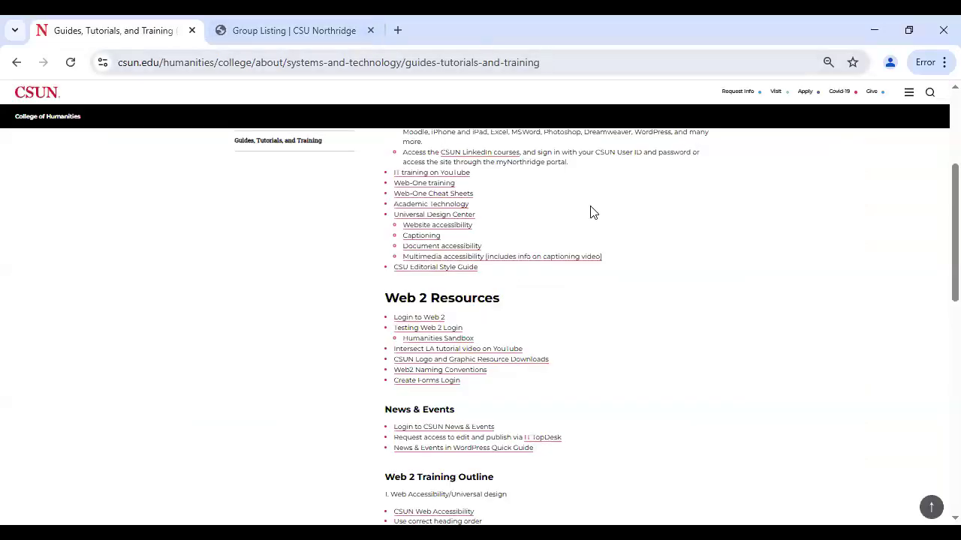
scroll(487, 236, "up", 4)
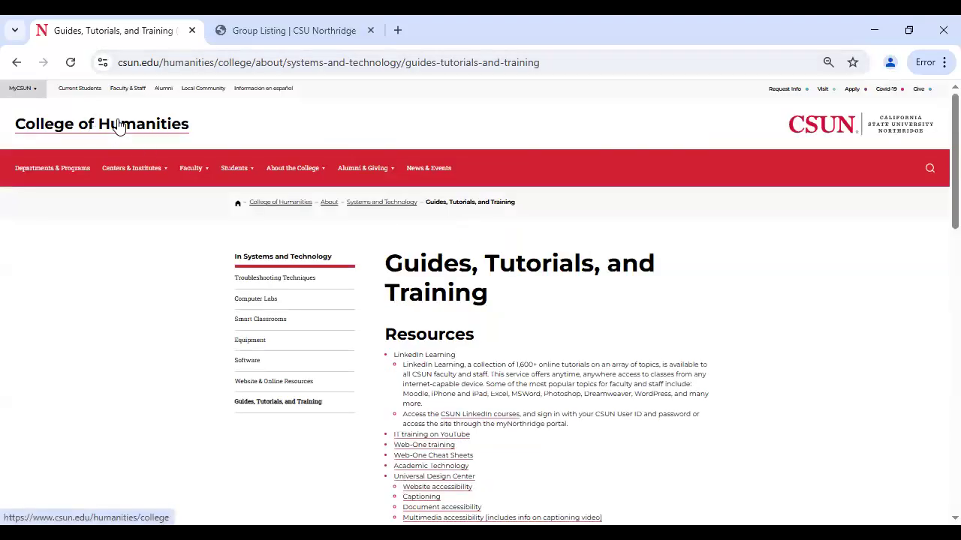
left_click(118, 126)
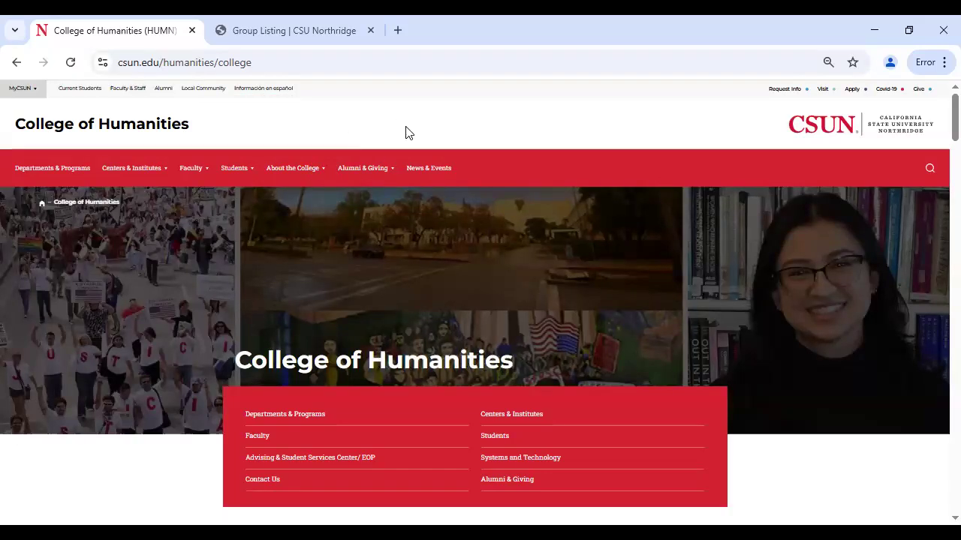
Step: Open the college's Systems and Technology page and find its Guides, Tutorials, and Training entry
left_click(283, 172)
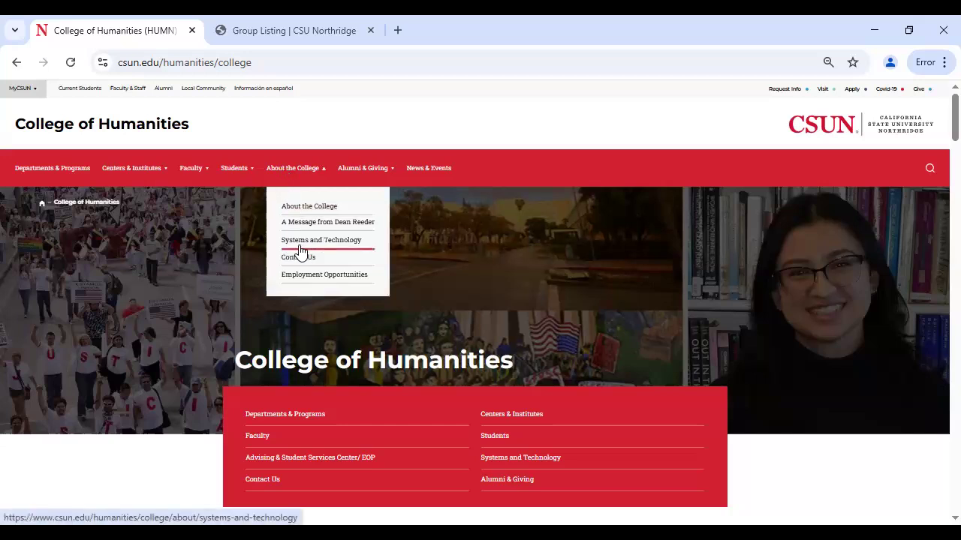
left_click(323, 246)
scroll(355, 256, "down", 8)
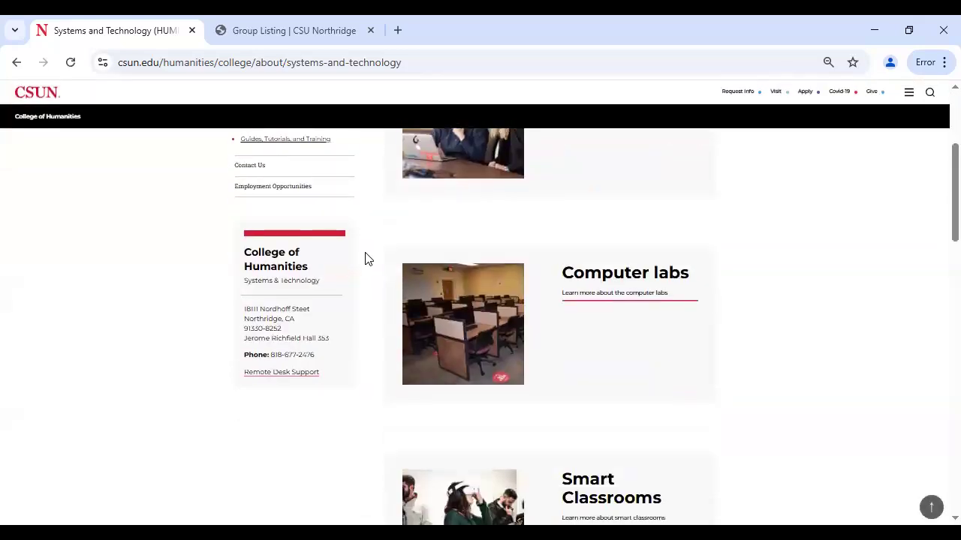
scroll(368, 258, "down", 10)
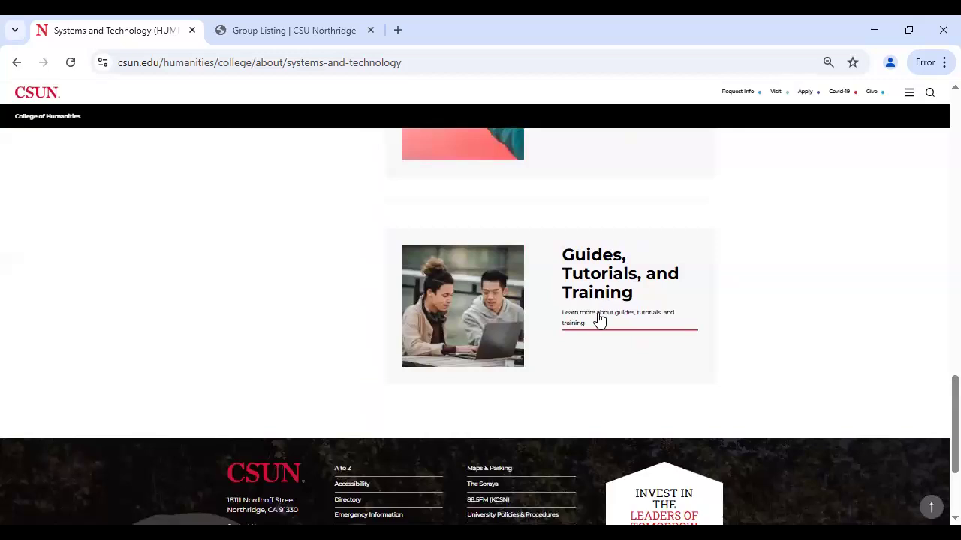
Step: Open the Guides, Tutorials, and Training page and look through its Resources and Web 2 Resources links
left_click(593, 322)
scroll(582, 329, "down", 2)
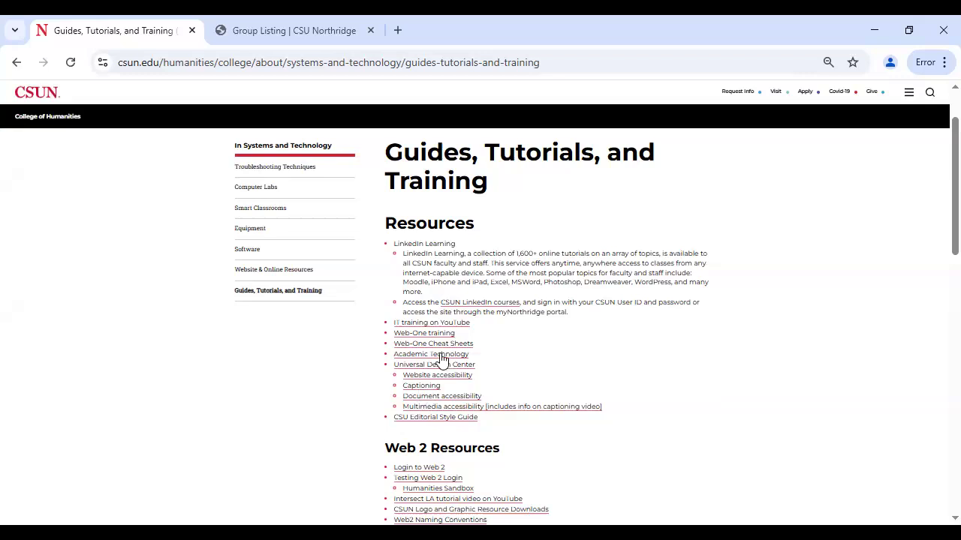
scroll(524, 299, "down", 2)
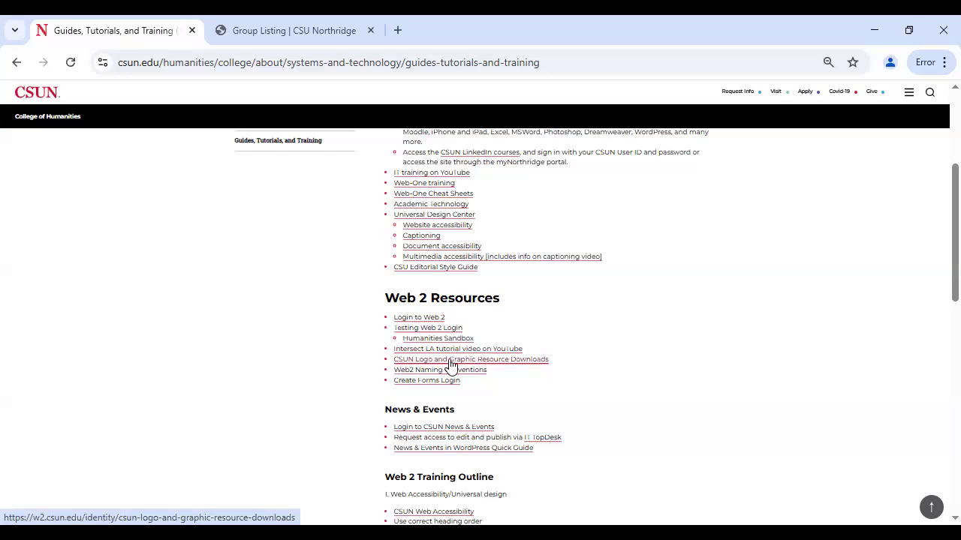
Step: Open CSUN Logo and Graphic Resource Downloads in a separate browser tab and bring up its list of download sections
middle_click(430, 366)
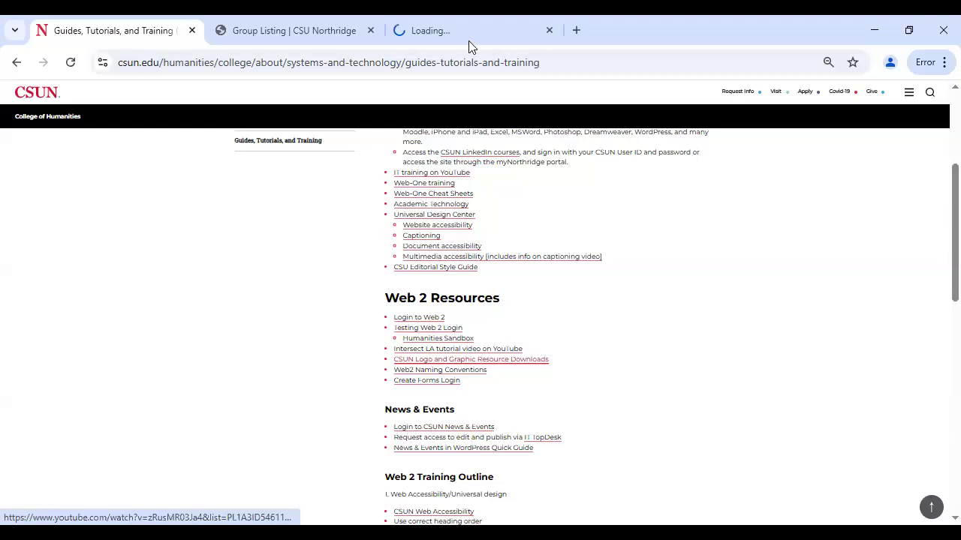
left_click(468, 37)
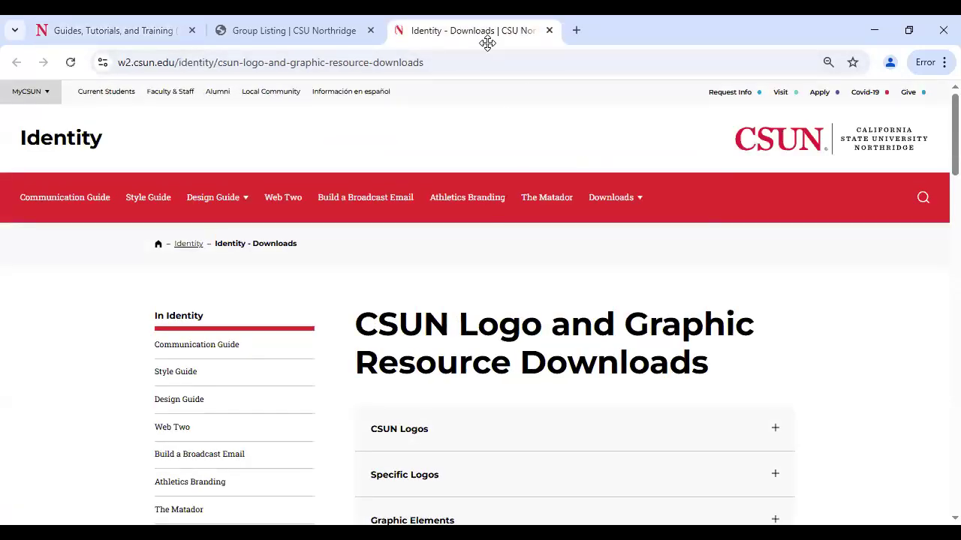
scroll(472, 394, "down", 3)
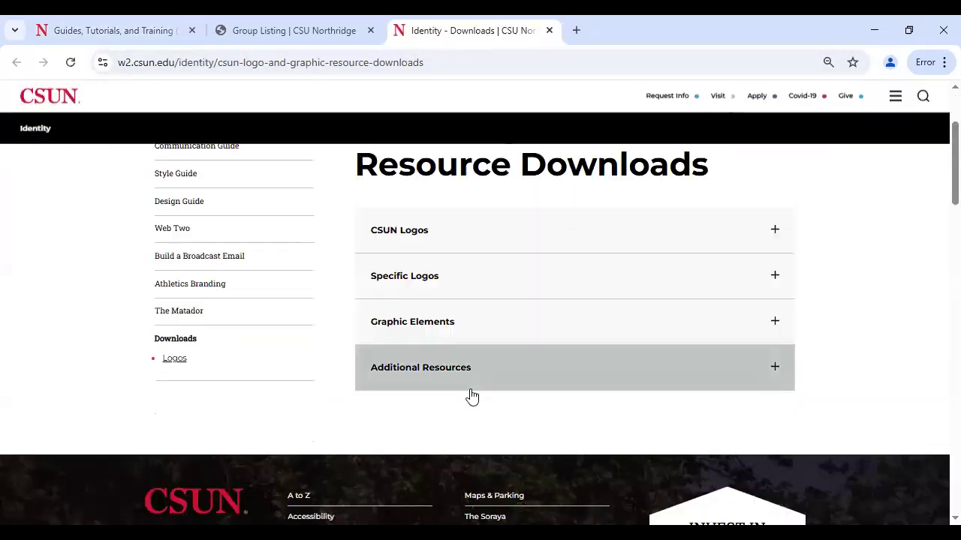
Step: Expand the CSUN Logos section, examine the logos and official lock-ups, and collapse it again
left_click(465, 240)
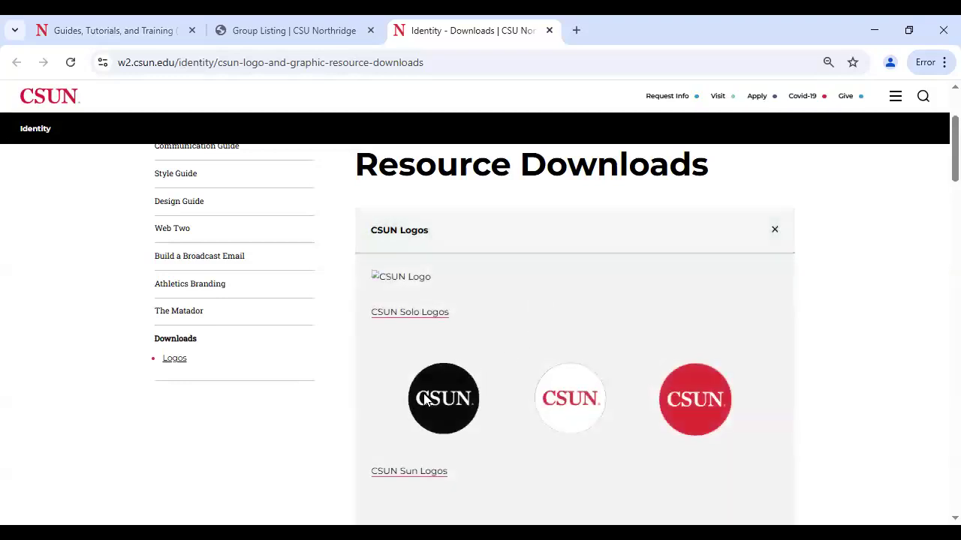
scroll(586, 396, "down", 2)
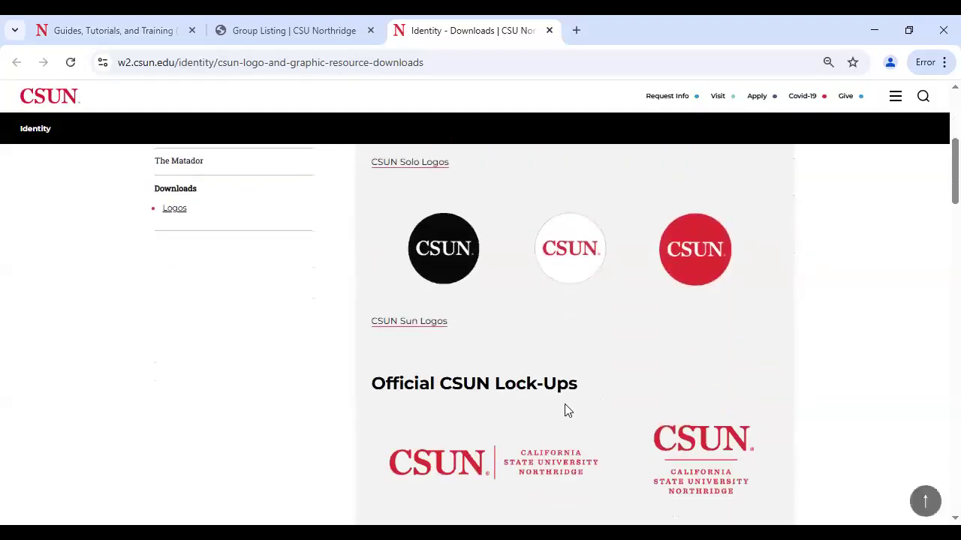
scroll(564, 410, "down", 1)
scroll(558, 420, "up", 2)
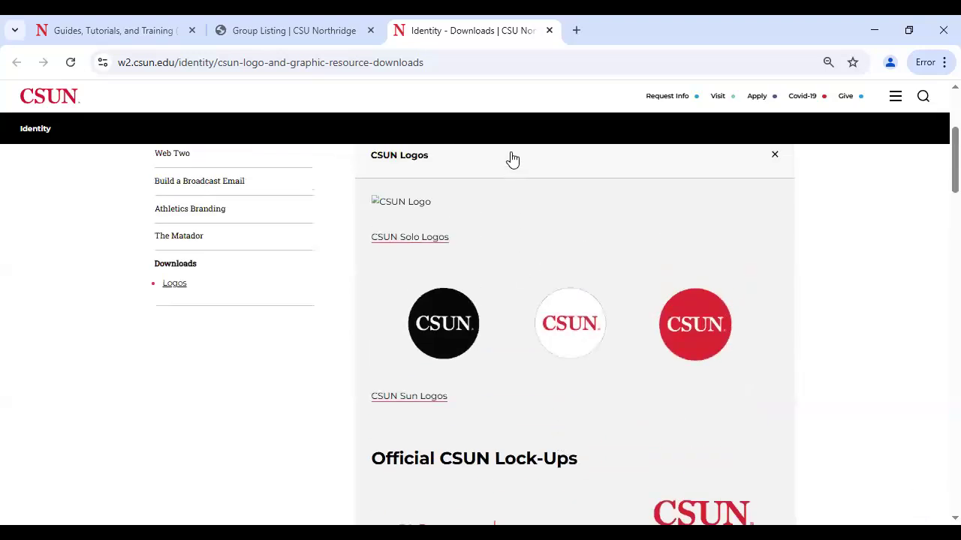
left_click(505, 183)
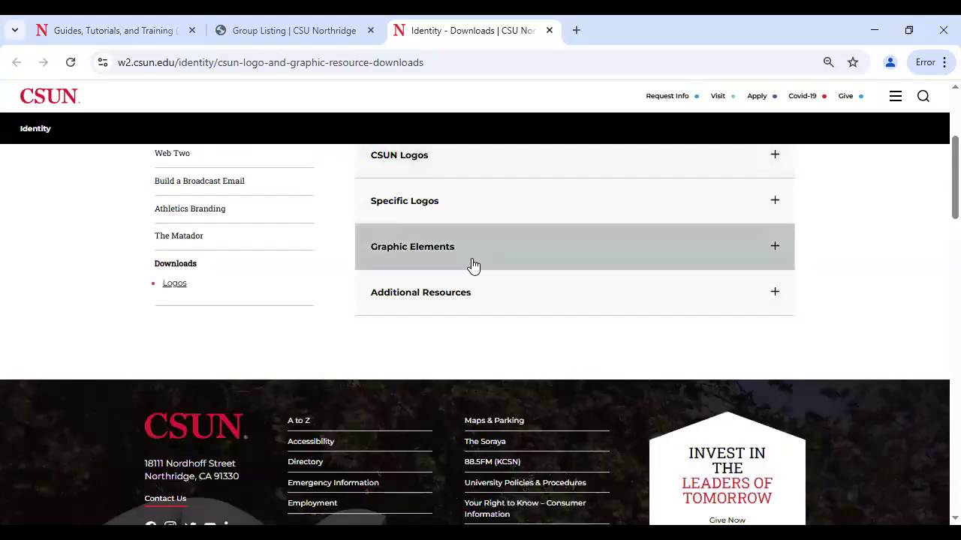
Step: Expand the Graphic Elements section, review its brand resources, and collapse it again
scroll(473, 289, "up", 1)
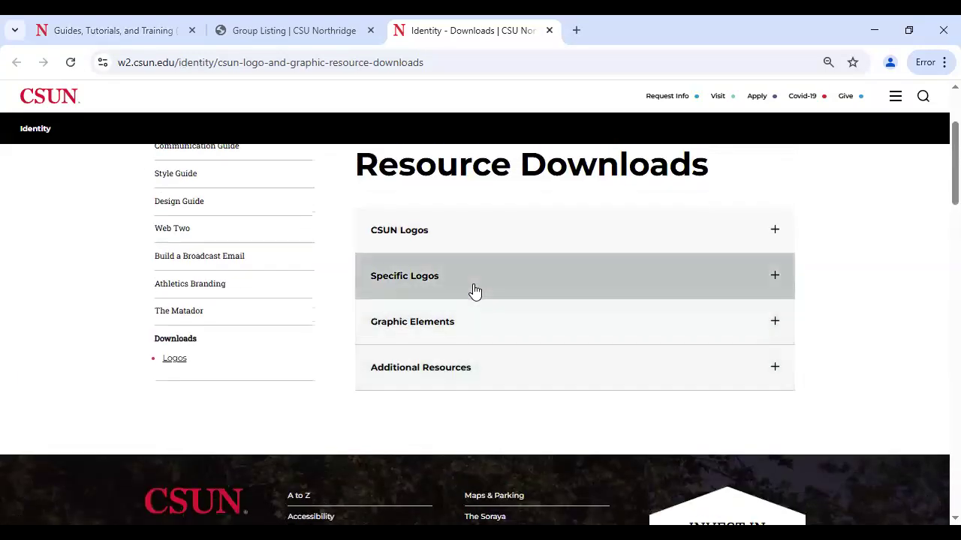
left_click(469, 335)
scroll(472, 334, "down", 3)
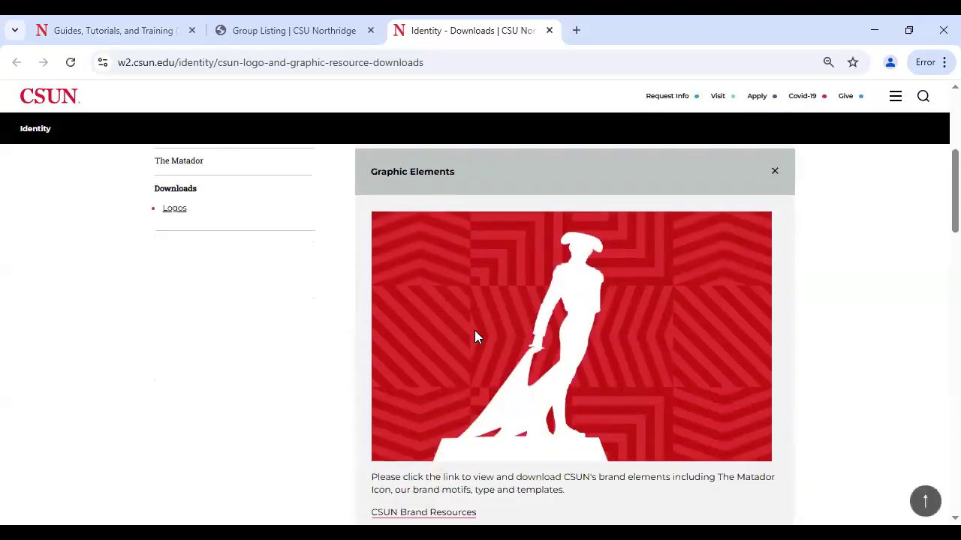
scroll(474, 338, "down", 2)
scroll(481, 334, "up", 5)
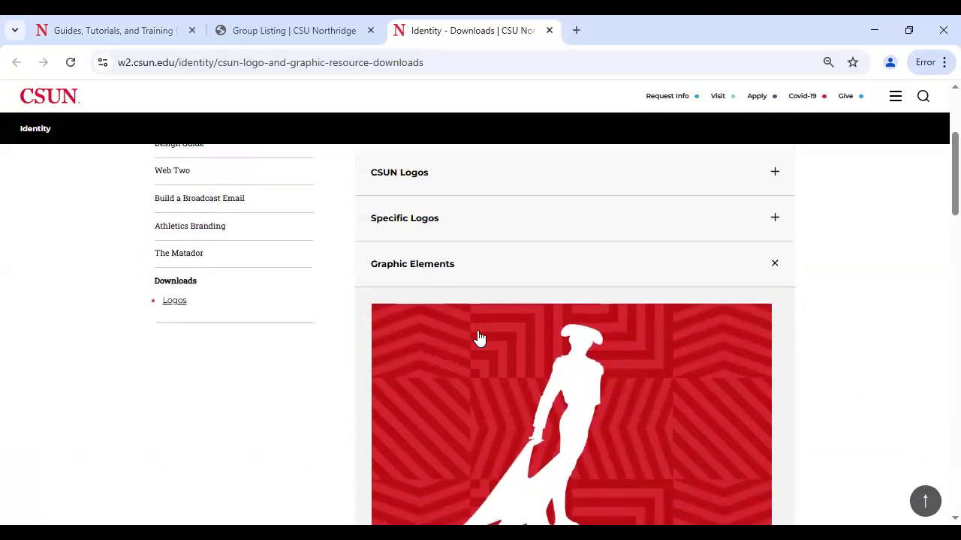
left_click(480, 324)
scroll(343, 319, "up", 3)
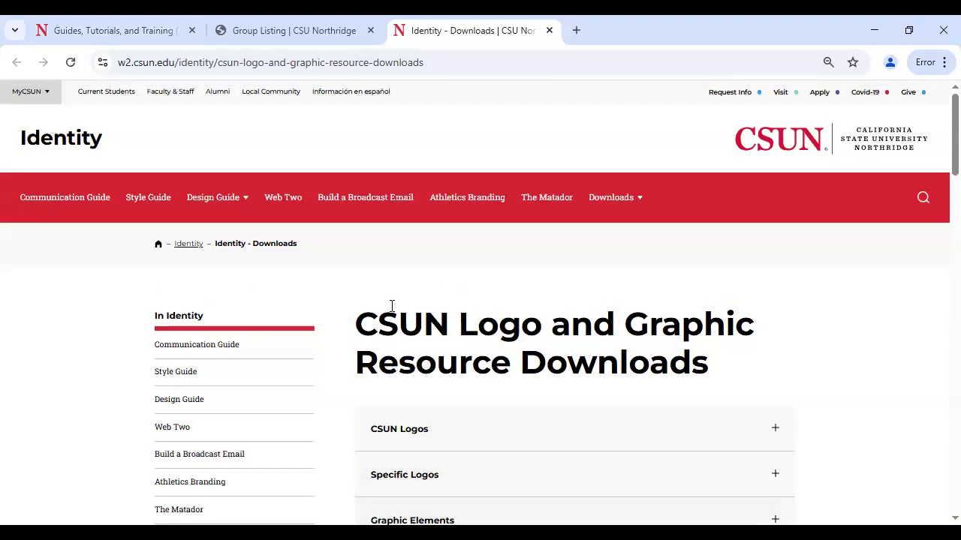
Step: Open the Identity site's Style Guide and review its editors' note and alphabetical sections
scroll(320, 345, "down", 2)
left_click(186, 300)
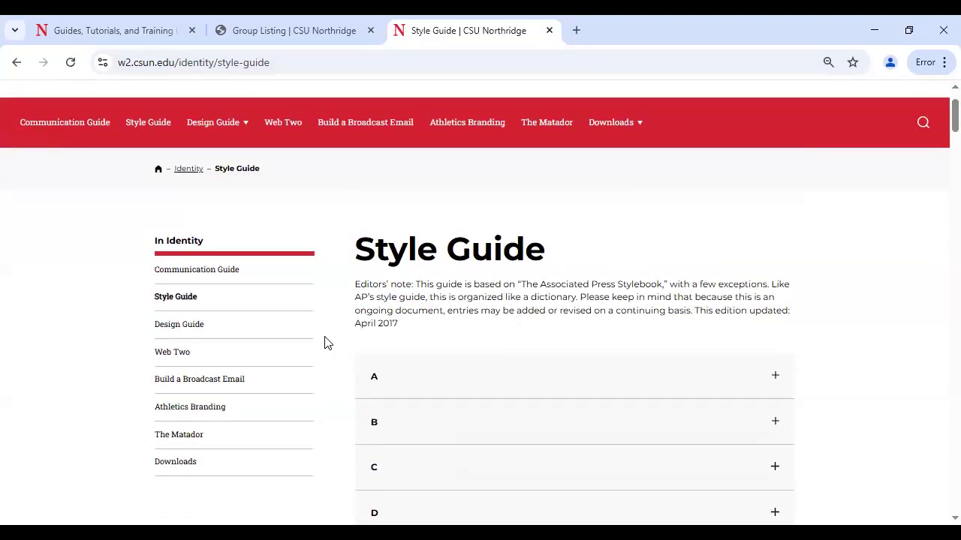
scroll(327, 337, "down", 3)
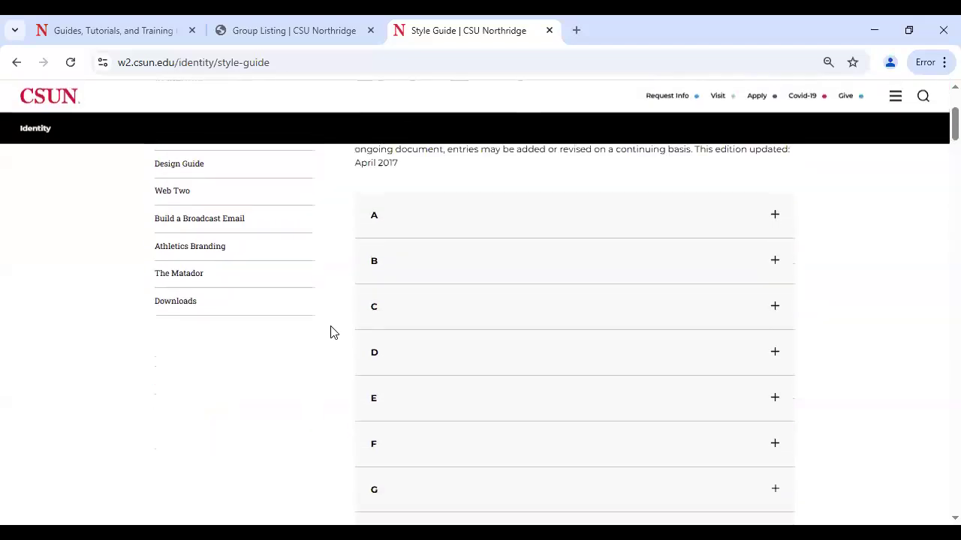
scroll(333, 331, "up", 1)
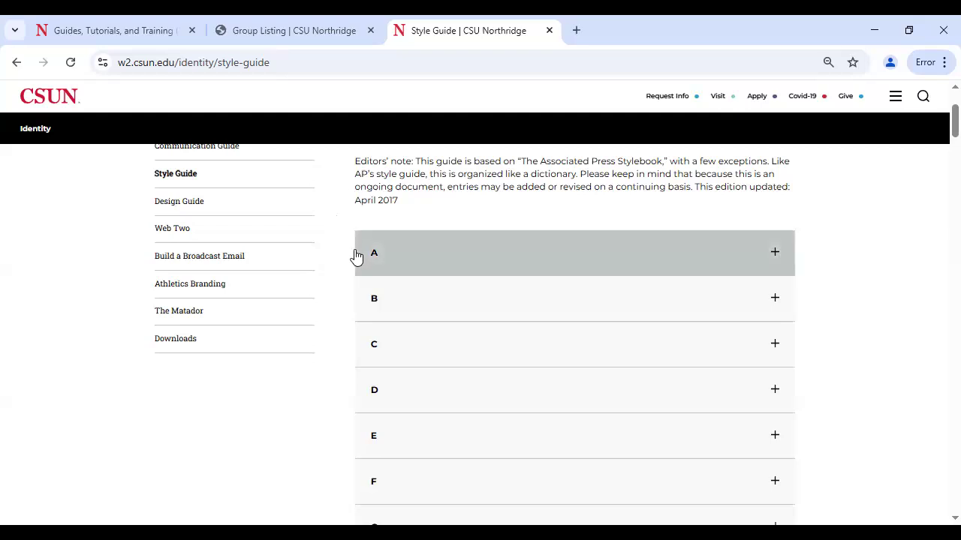
scroll(345, 263, "down", 1)
scroll(375, 258, "up", 4)
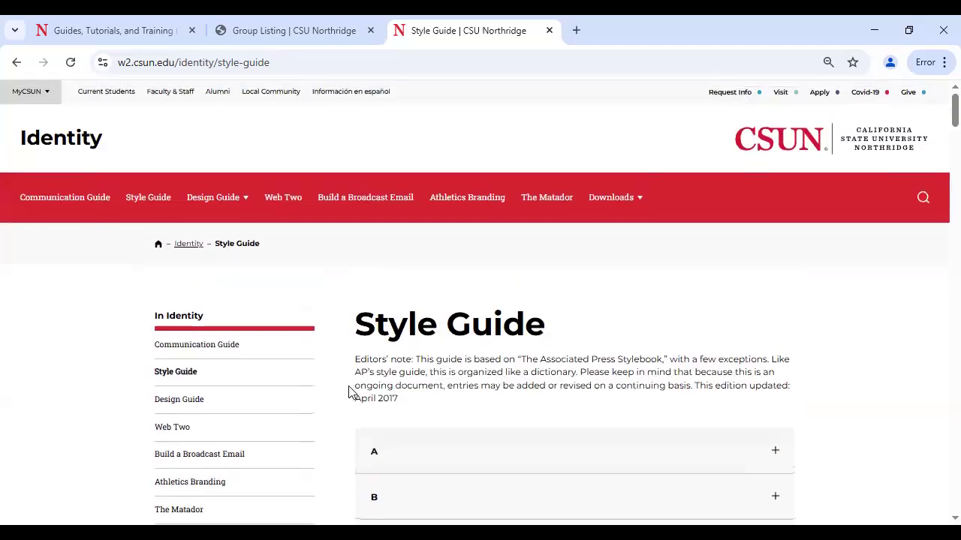
Step: Expand the Style Guide's T section and read its entries, including Time of Day, Time Zones and Titles
scroll(349, 392, "down", 5)
scroll(348, 391, "down", 2)
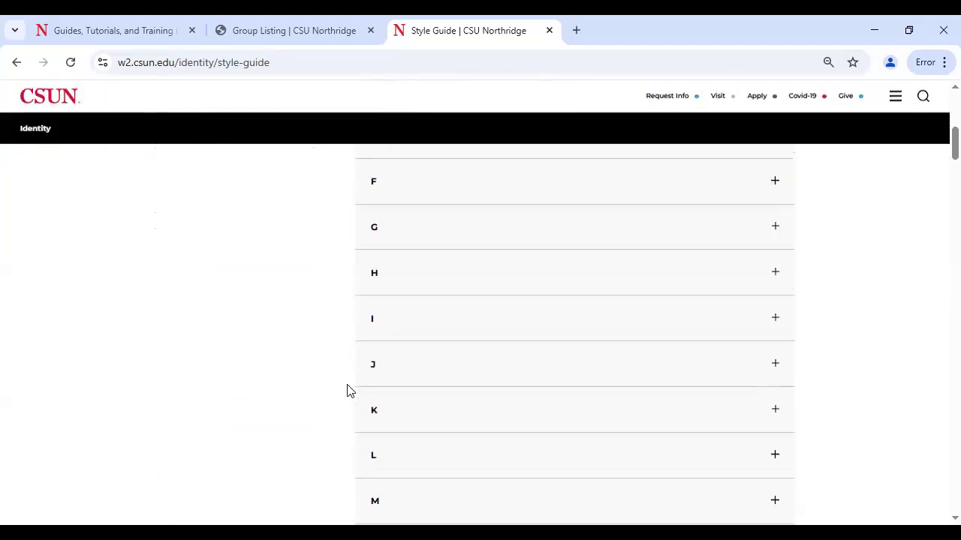
scroll(347, 390, "down", 5)
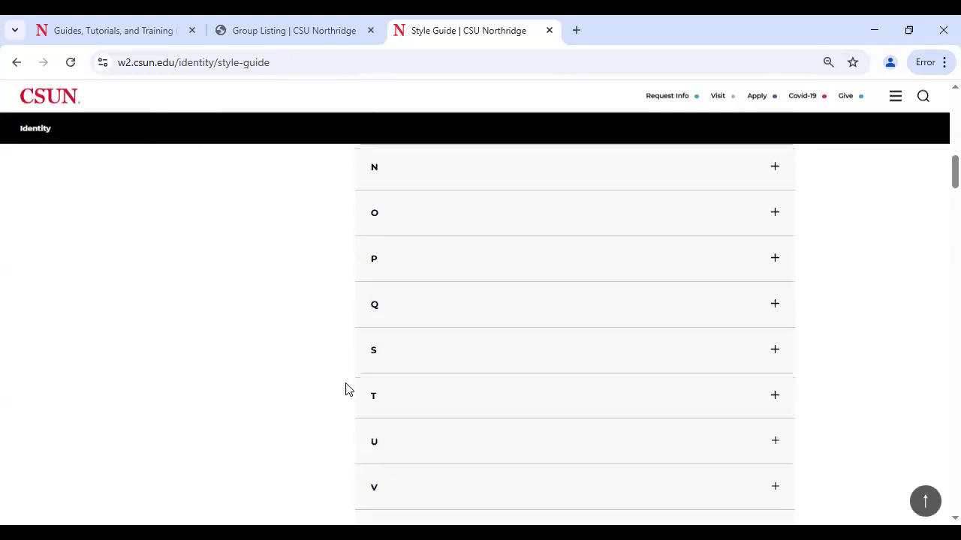
scroll(368, 360, "down", 1)
left_click(379, 336)
scroll(354, 360, "down", 2)
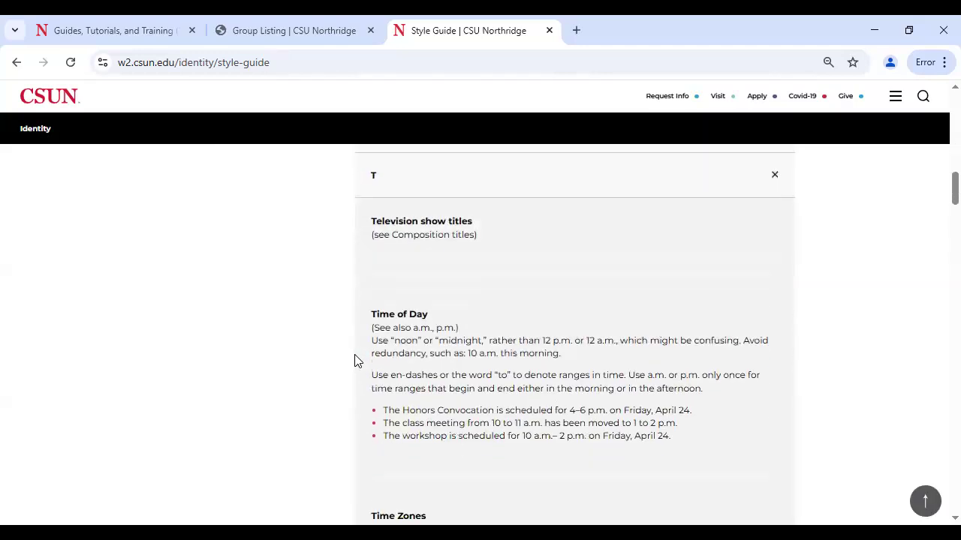
scroll(354, 360, "down", 1)
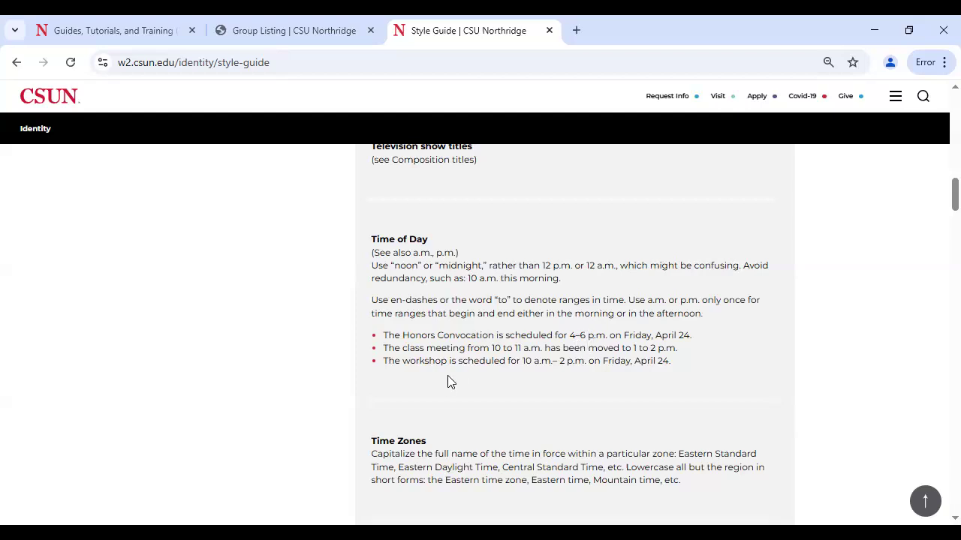
scroll(434, 399, "down", 2)
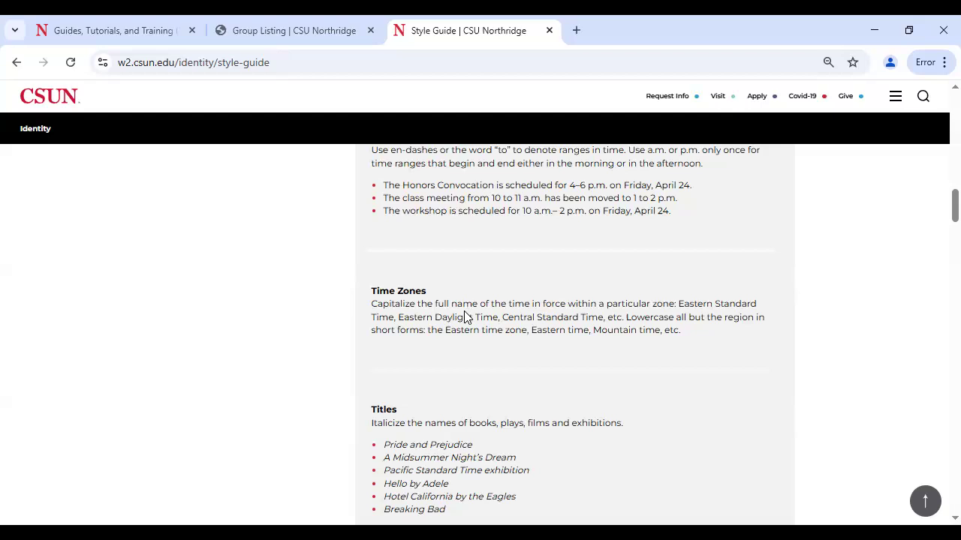
scroll(600, 360, "down", 2)
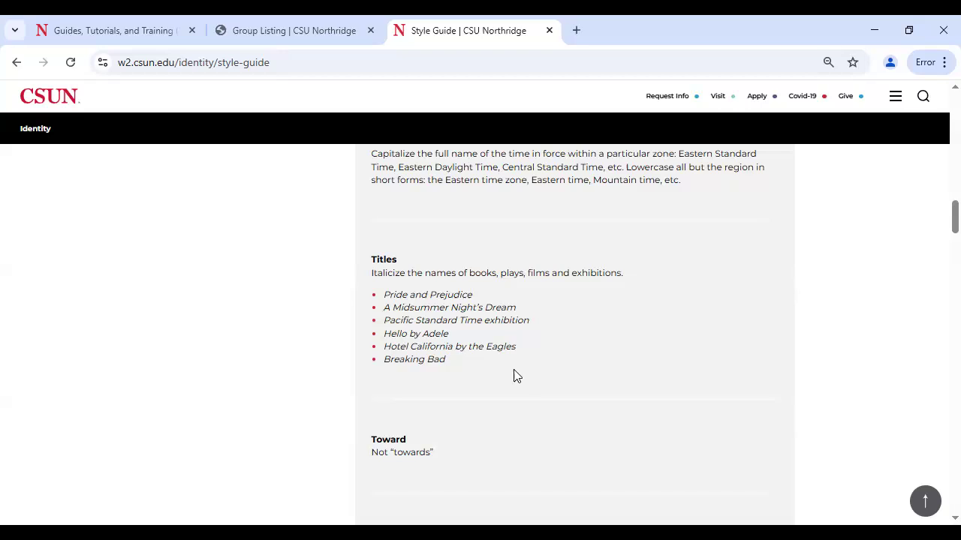
scroll(469, 376, "down", 1)
scroll(466, 383, "down", 1)
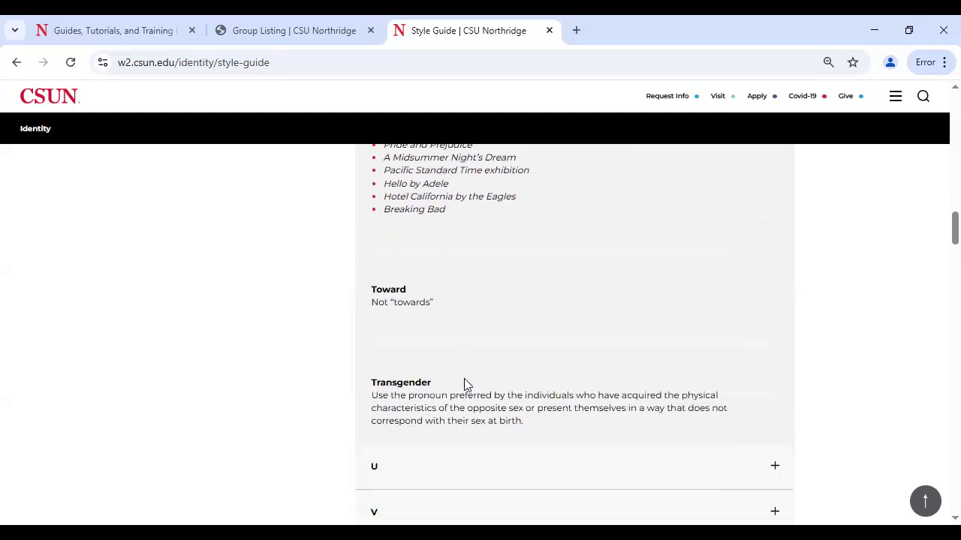
scroll(458, 385, "down", 4)
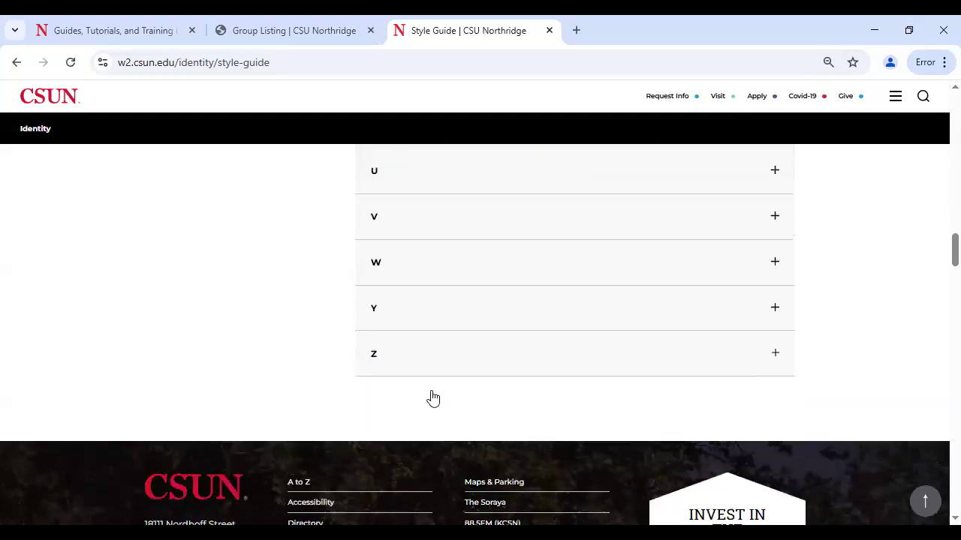
Step: Return to the Identity site's Downloads page and expand the Graphic Elements section
scroll(446, 396, "up", 12)
scroll(426, 325, "up", 12)
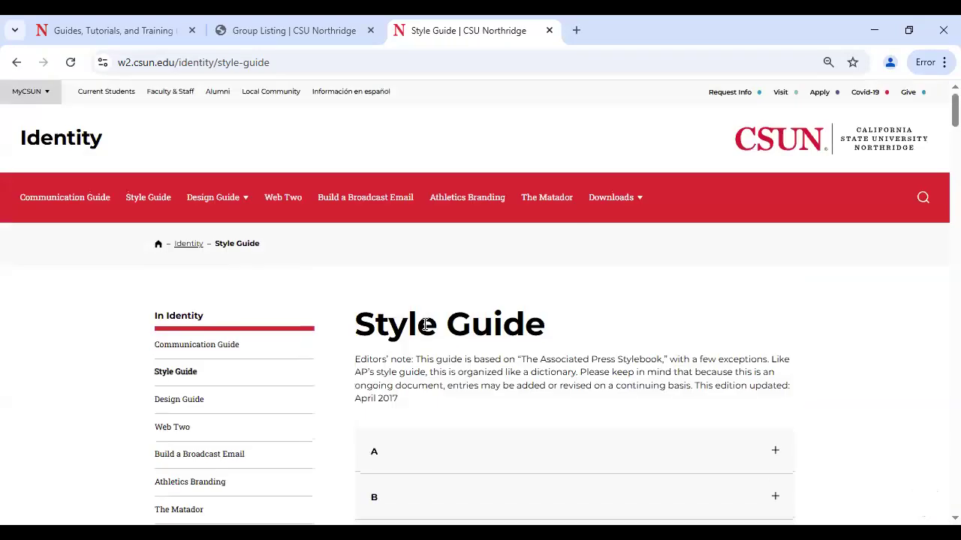
scroll(395, 348, "down", 3)
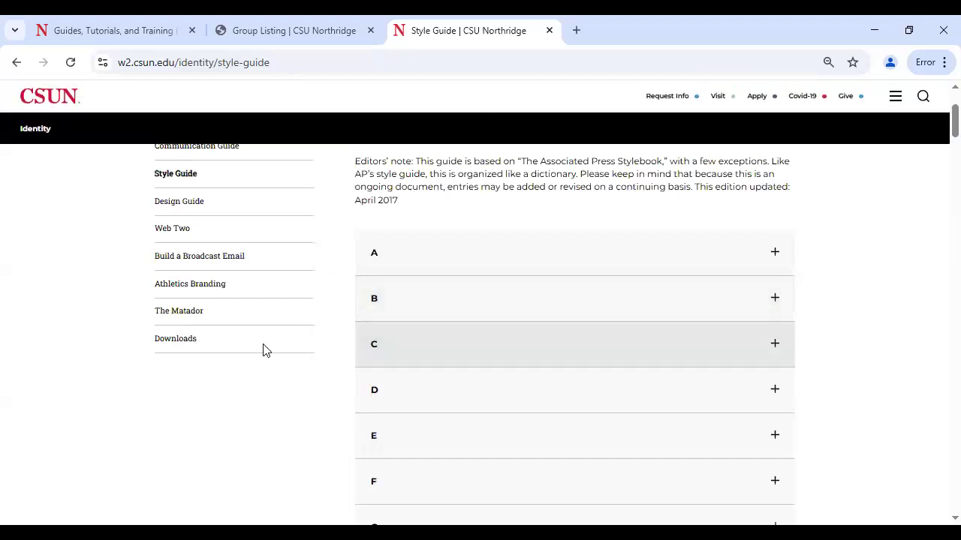
left_click(177, 346)
scroll(435, 342, "down", 1)
scroll(435, 345, "down", 3)
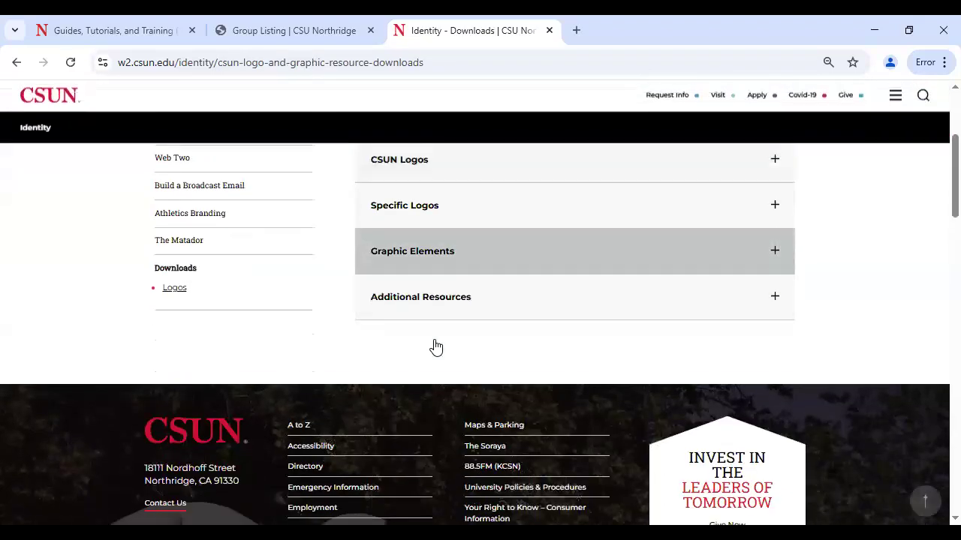
left_click(419, 255)
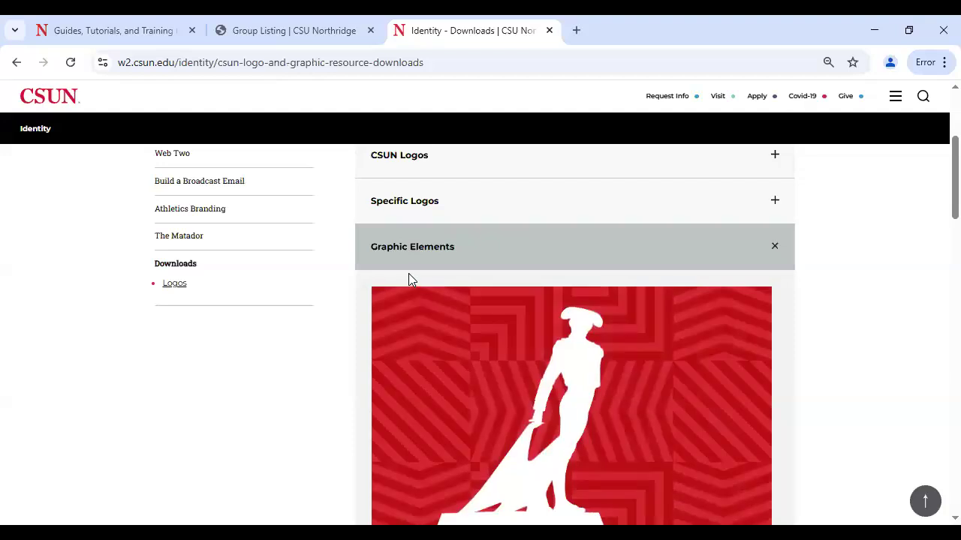
Step: Expand the Additional Resources section of the Downloads page and review its tutorial and style guide links
scroll(407, 278, "down", 5)
left_click(421, 335)
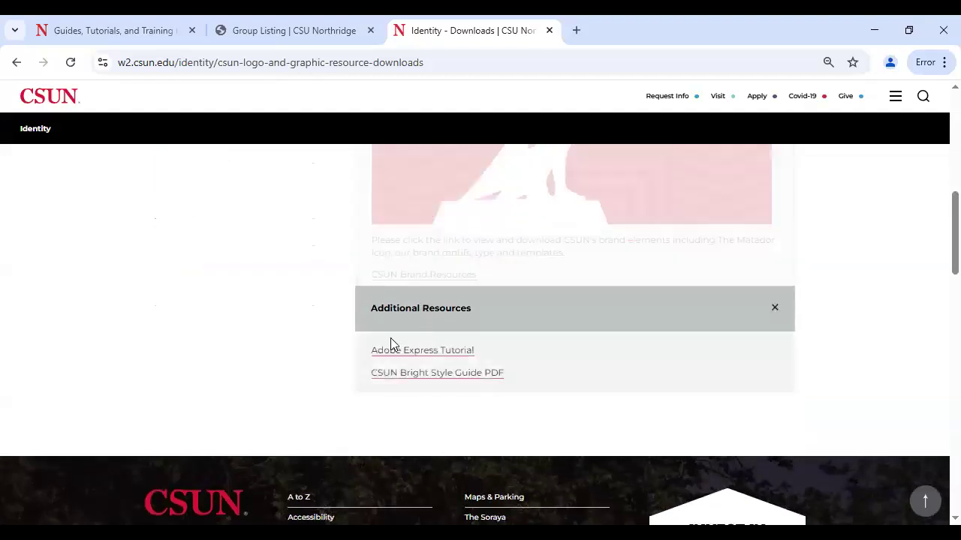
scroll(352, 356, "up", 2)
scroll(352, 370, "up", 6)
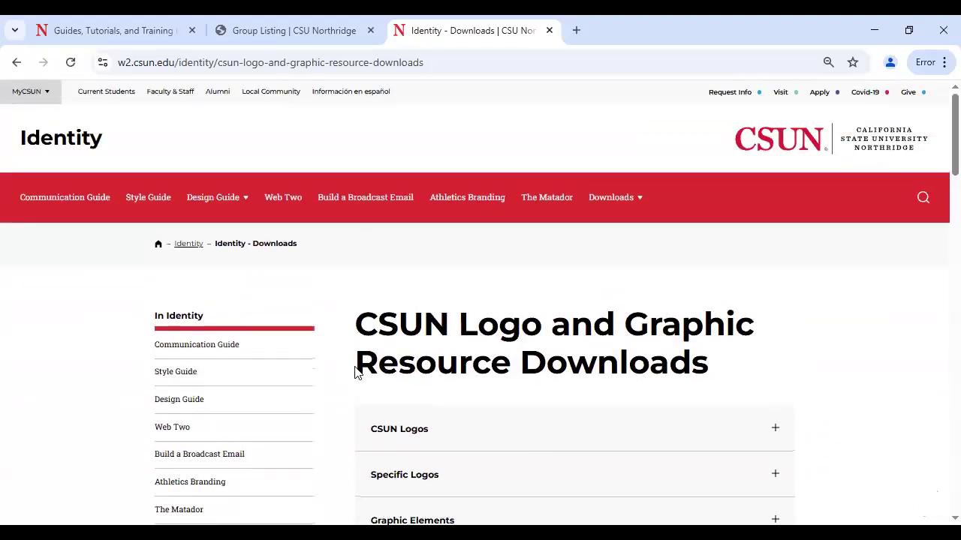
Step: Expand the CSUN Logos section and review the solo logos, sun logos, official lock-ups, and college and alumni lock-ups
scroll(375, 357, "down", 1)
left_click(389, 351)
scroll(384, 406, "down", 12)
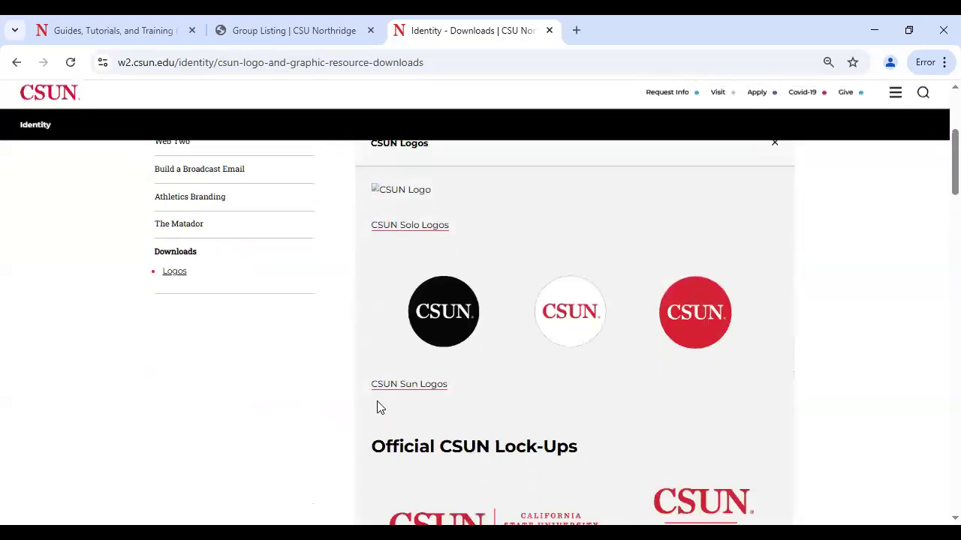
scroll(361, 411, "down", 11)
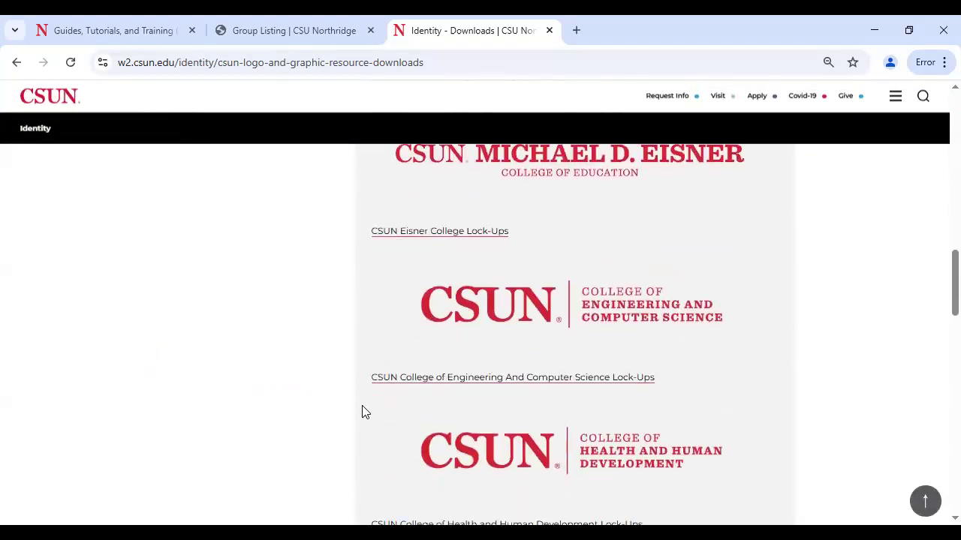
scroll(361, 408, "down", 3)
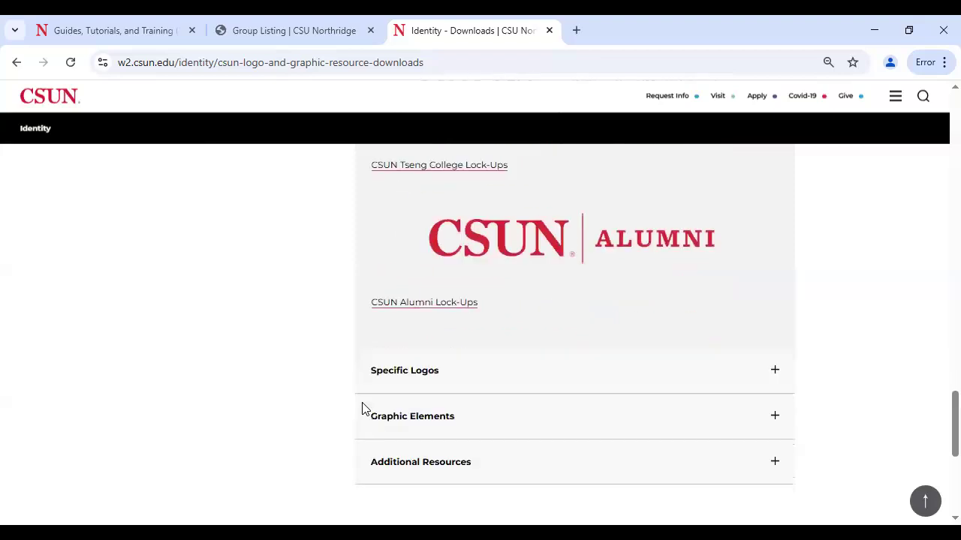
Step: Expand the Specific Logos section and open its CSUN Department Specific Logos folder
left_click(423, 344)
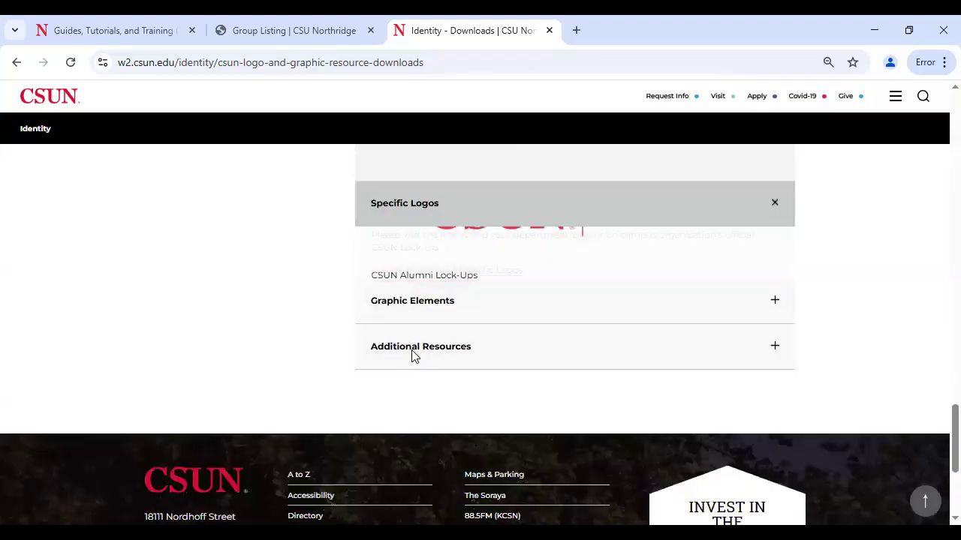
scroll(409, 357, "up", 20)
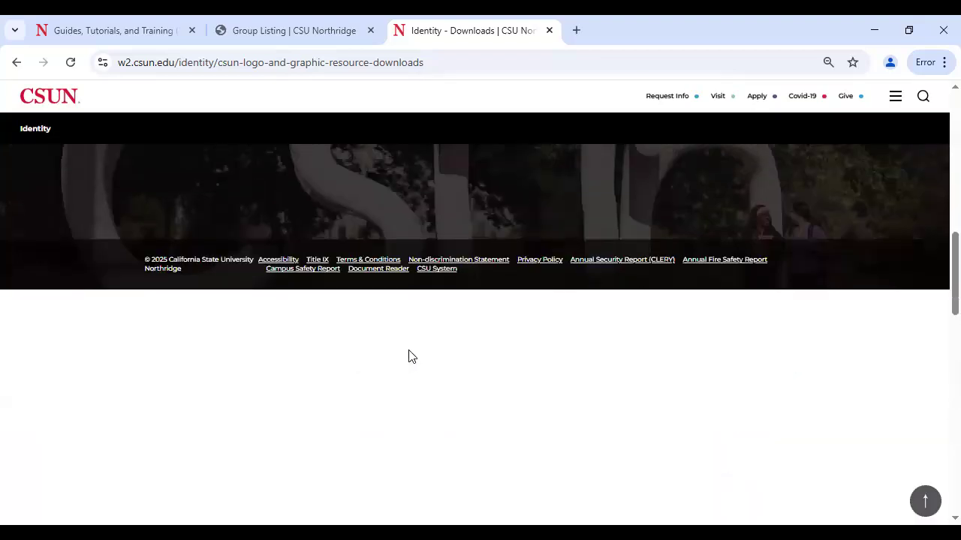
scroll(406, 360, "down", 3)
scroll(406, 360, "down", 1)
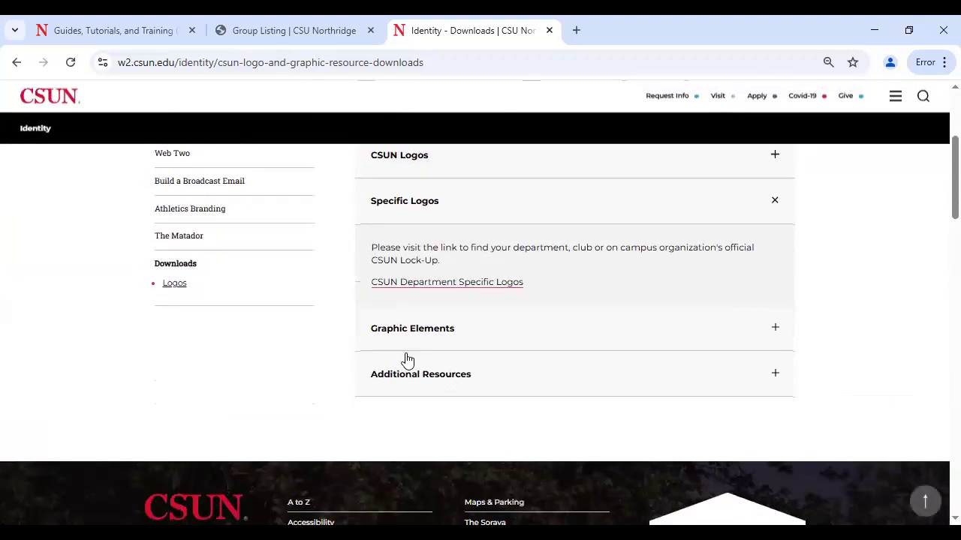
left_click(426, 287)
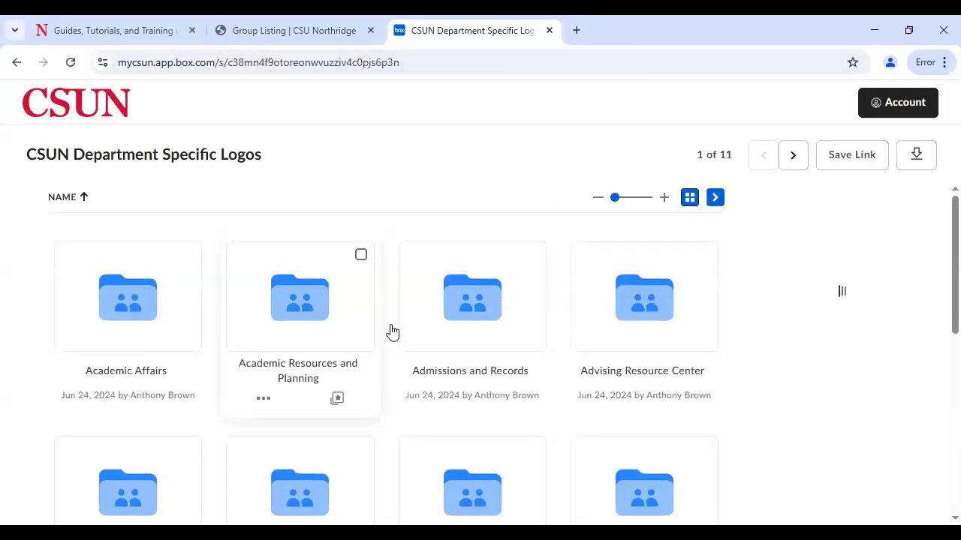
Step: Browse the department logo folders and open the Armenian Studies Program folder
scroll(401, 349, "down", 2)
scroll(384, 366, "down", 2)
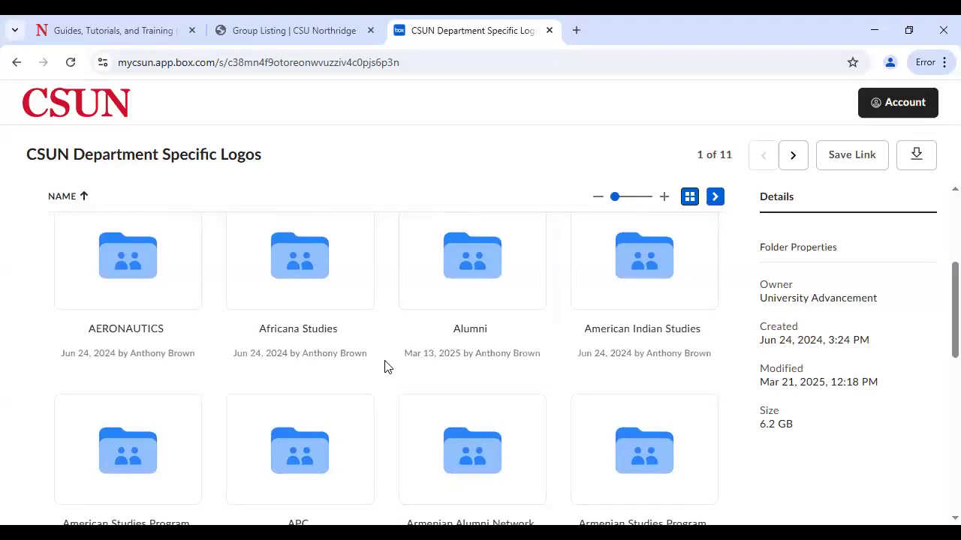
scroll(387, 364, "down", 1)
scroll(387, 364, "down", 1)
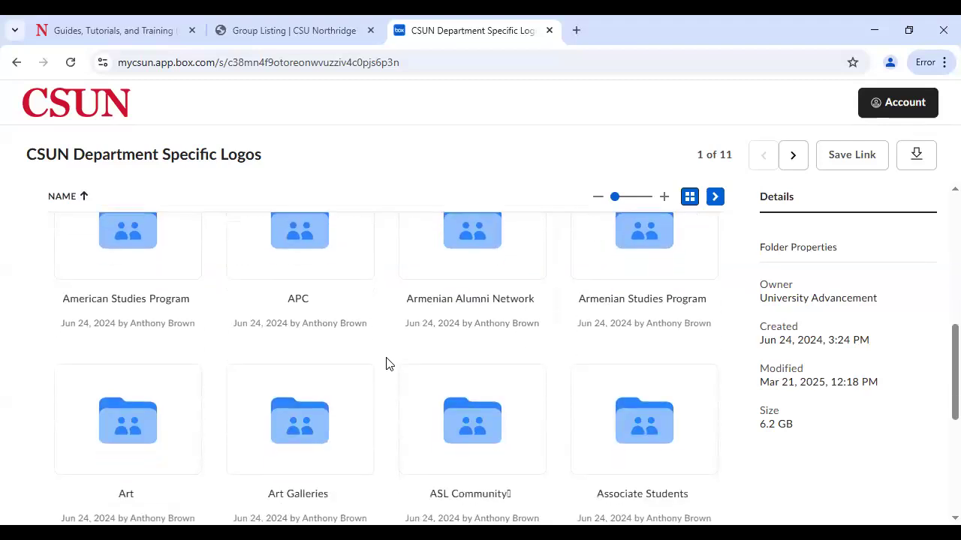
left_click(637, 261)
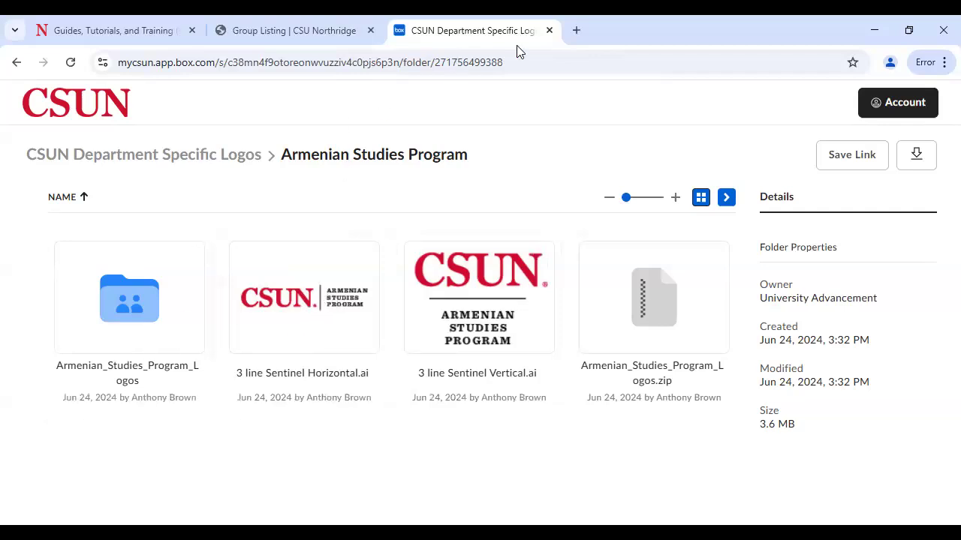
Step: Close the department logos page and open the Web2 Naming Conventions presentation from the Guides, Tutorials, and Training page
left_click(548, 30)
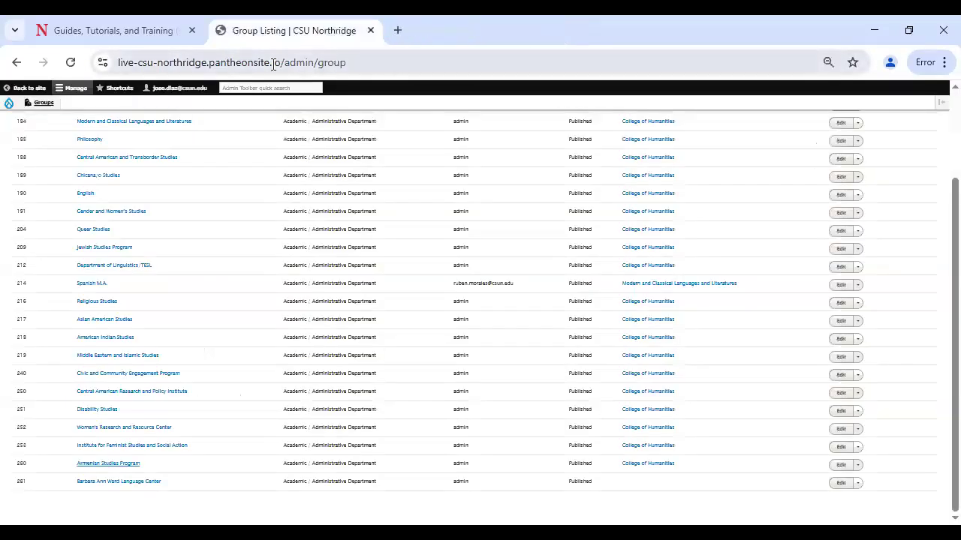
left_click(138, 36)
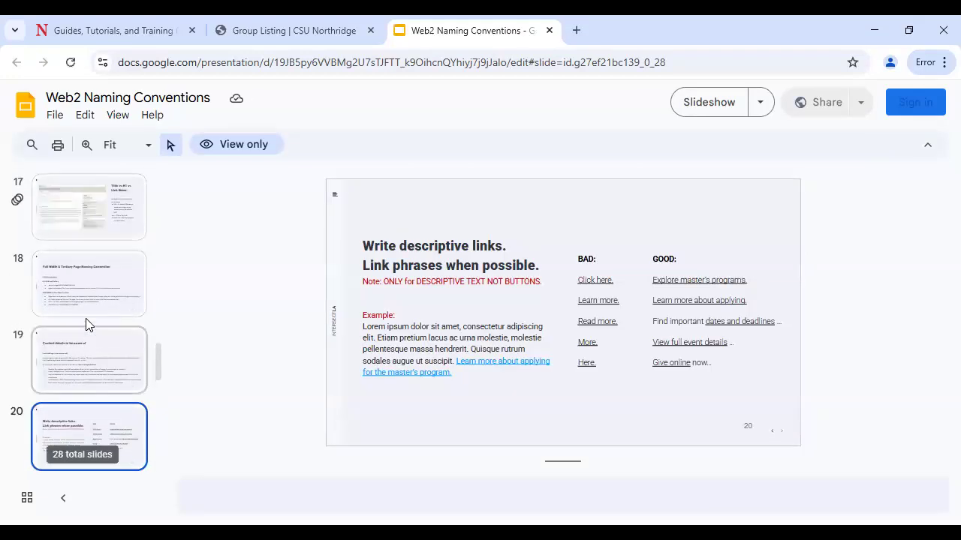
scroll(86, 319, "up", 2)
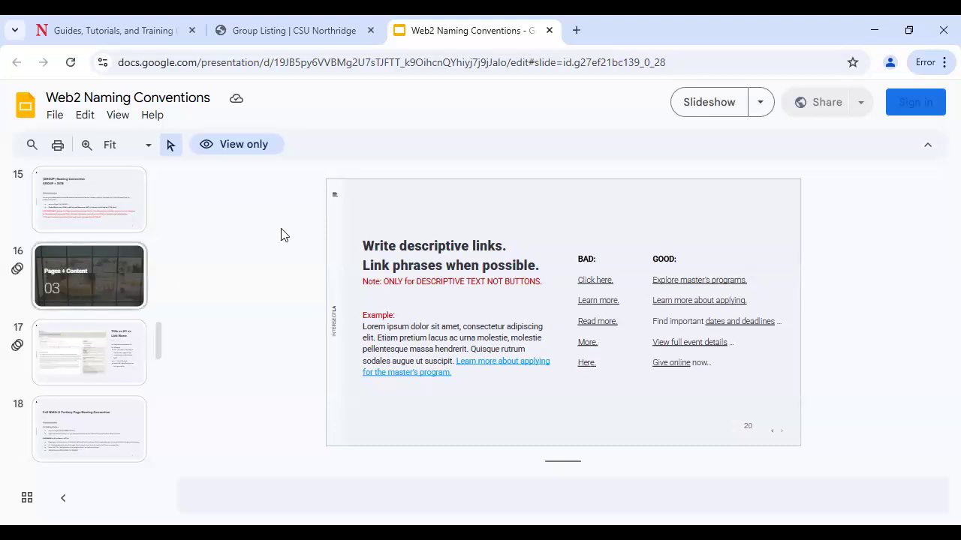
Step: Review the slides on Title vs H1 vs Link Name, full-width and tertiary page naming, and descriptive links
left_click(64, 373)
scroll(65, 367, "down", 2)
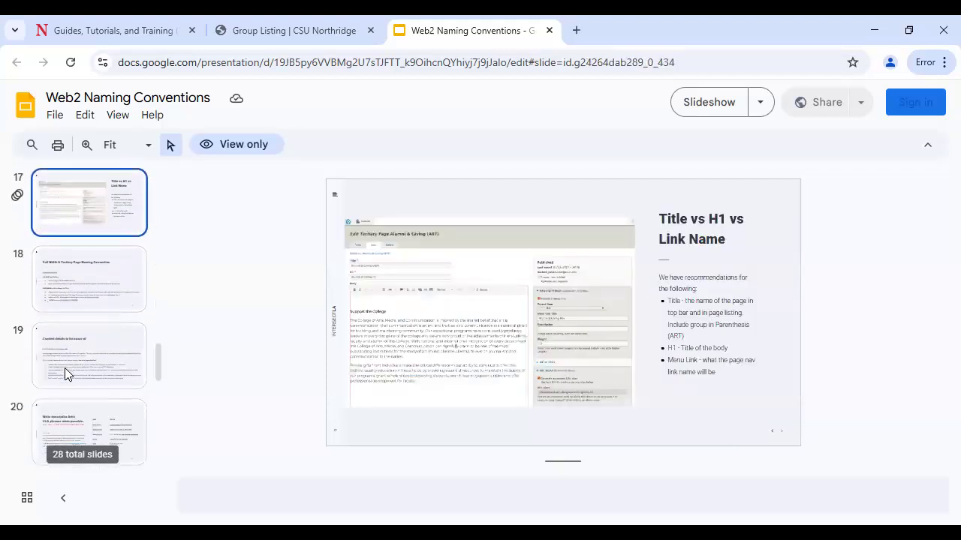
scroll(64, 367, "up", 2)
left_click(81, 409)
scroll(81, 411, "down", 3)
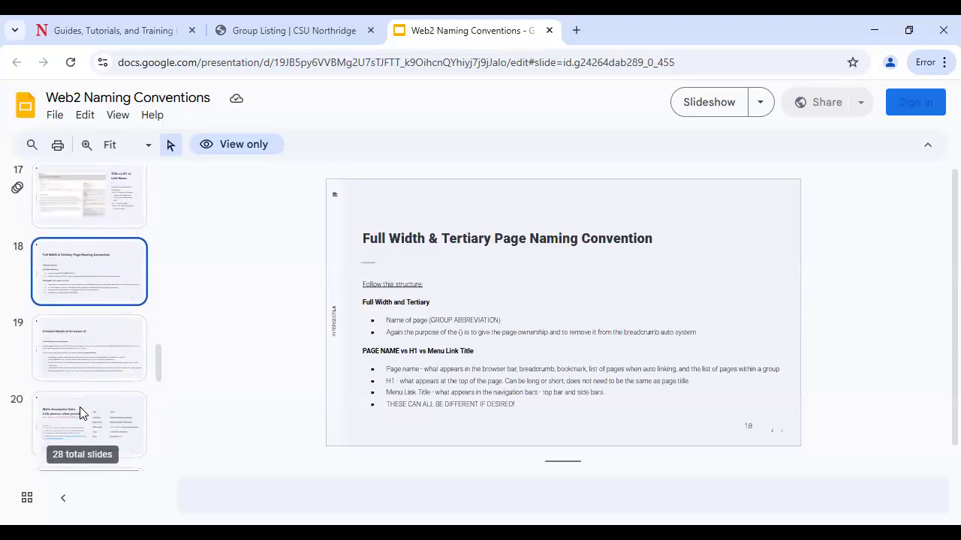
left_click(91, 351)
scroll(91, 353, "down", 4)
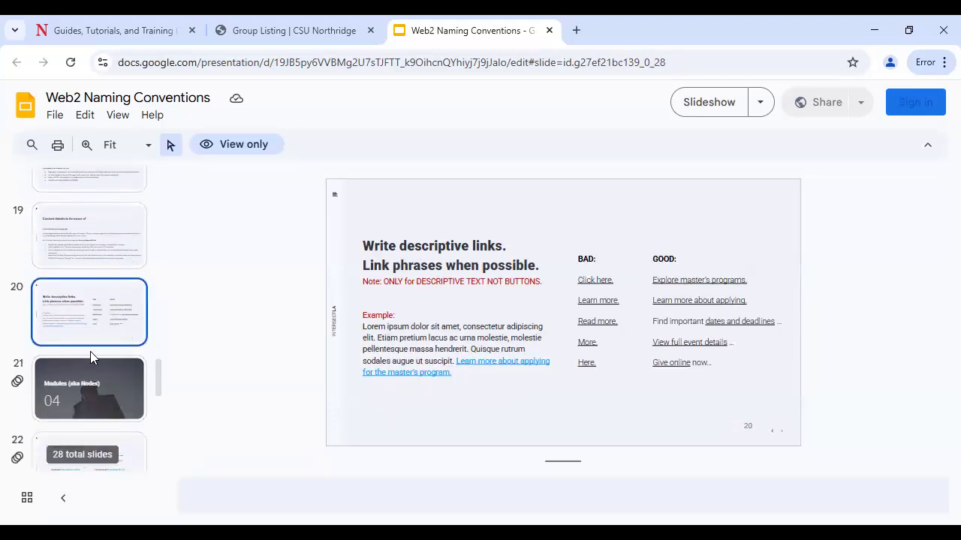
Step: Skim the rest of the deck and view the slides on placing images in Web2 and how to select images
scroll(86, 368, "down", 3)
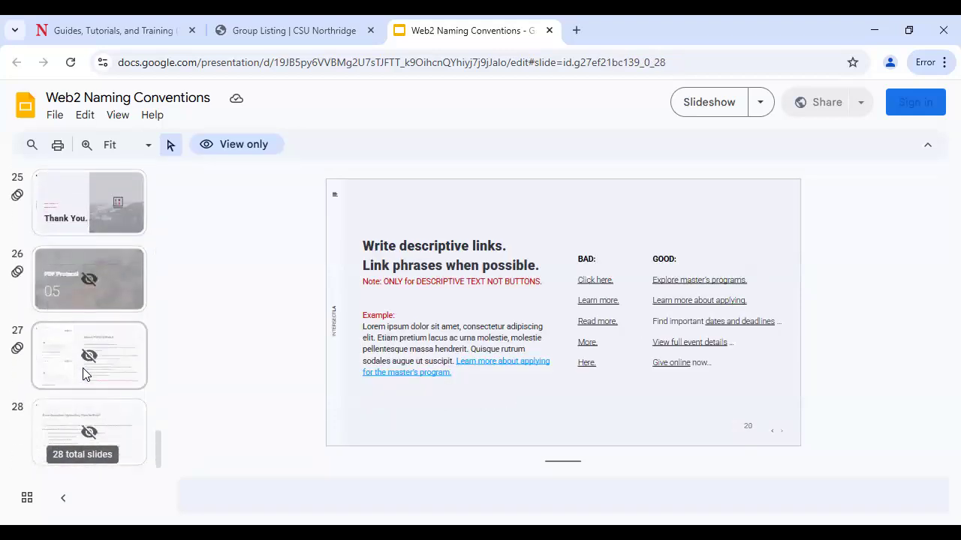
scroll(82, 372, "up", 4)
scroll(83, 367, "up", 10)
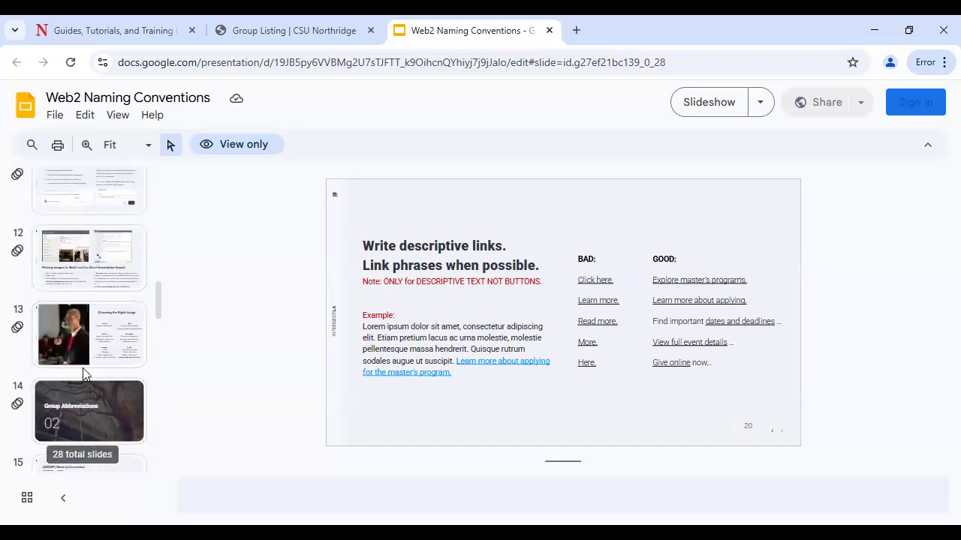
left_click(102, 276)
scroll(95, 285, "up", 2)
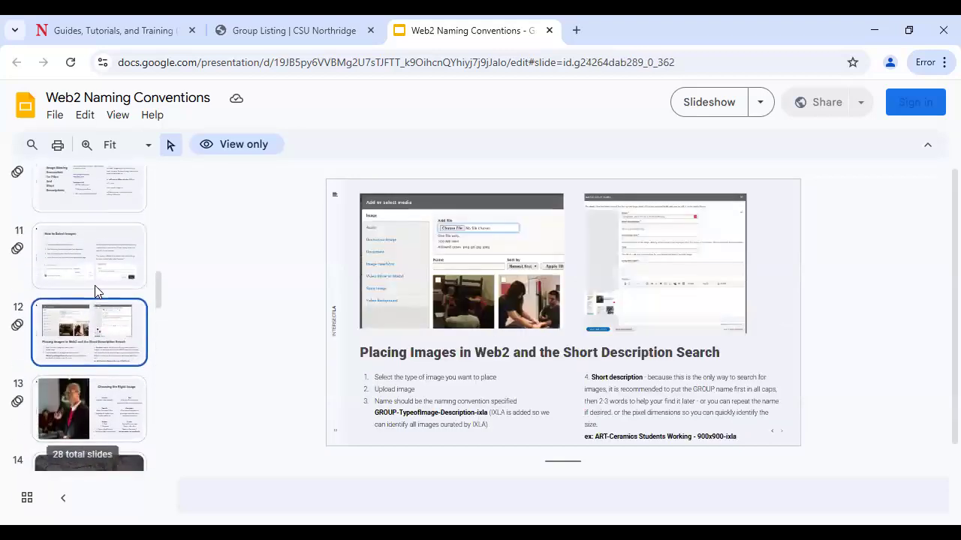
left_click(88, 342)
scroll(94, 353, "up", 2)
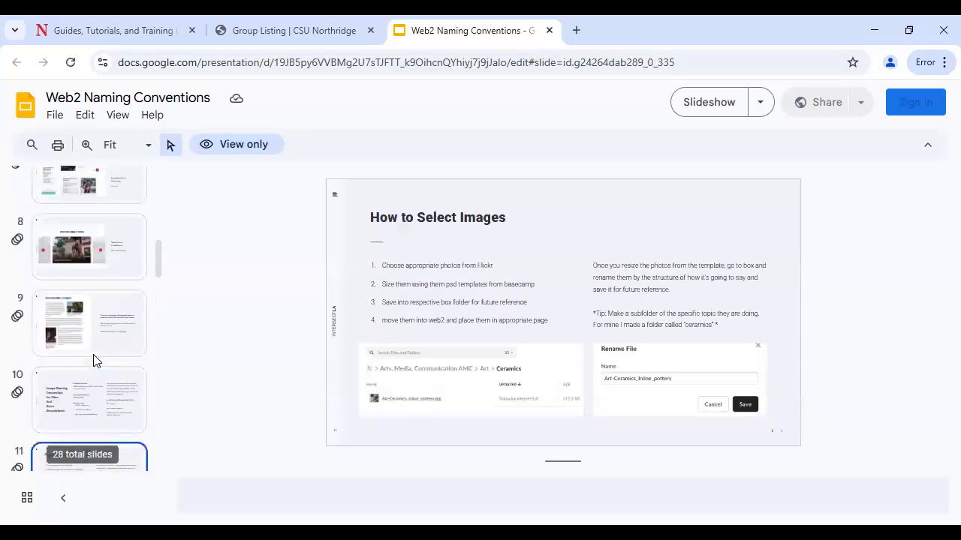
Step: Review the image slides for the gallery carousel, inline images, and the testimonial slider and feature panel samples
left_click(98, 274)
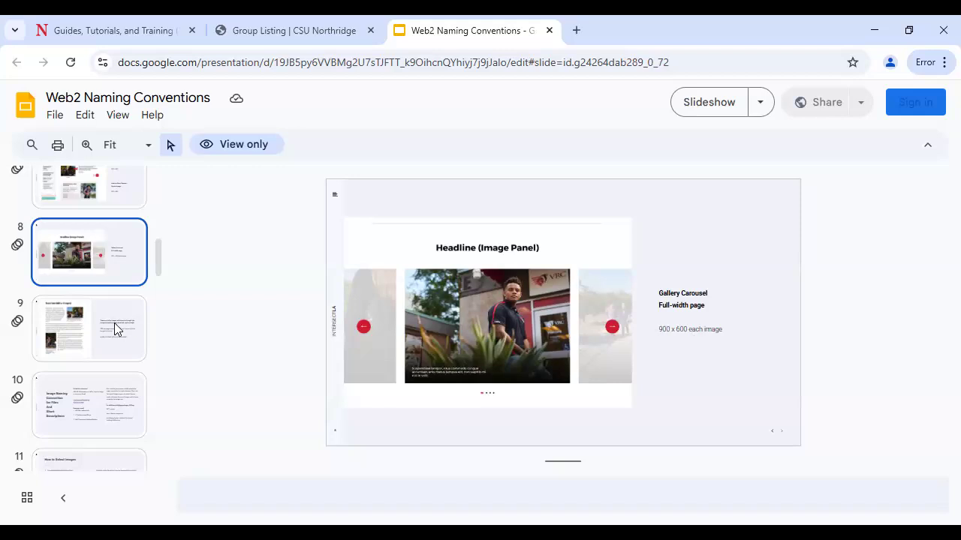
left_click(90, 337)
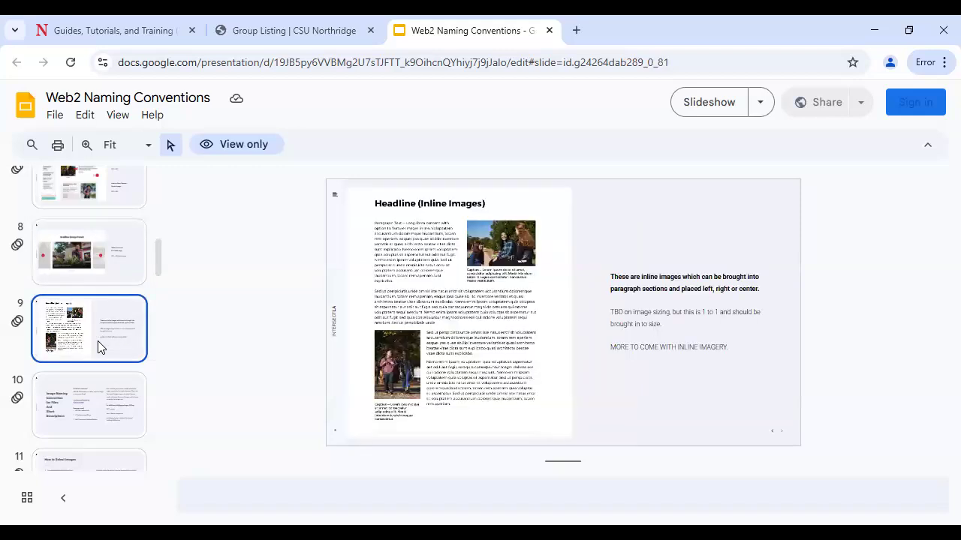
scroll(102, 315, "up", 1)
left_click(105, 272)
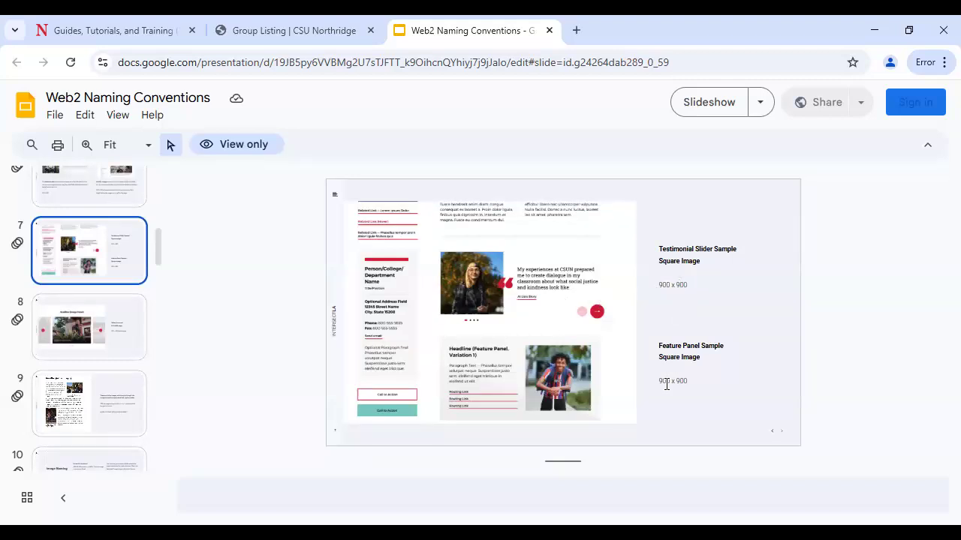
Step: Review the slides on feature panel and intruder images, square router grid images, and the full-width hero background image
scroll(105, 293, "up", 2)
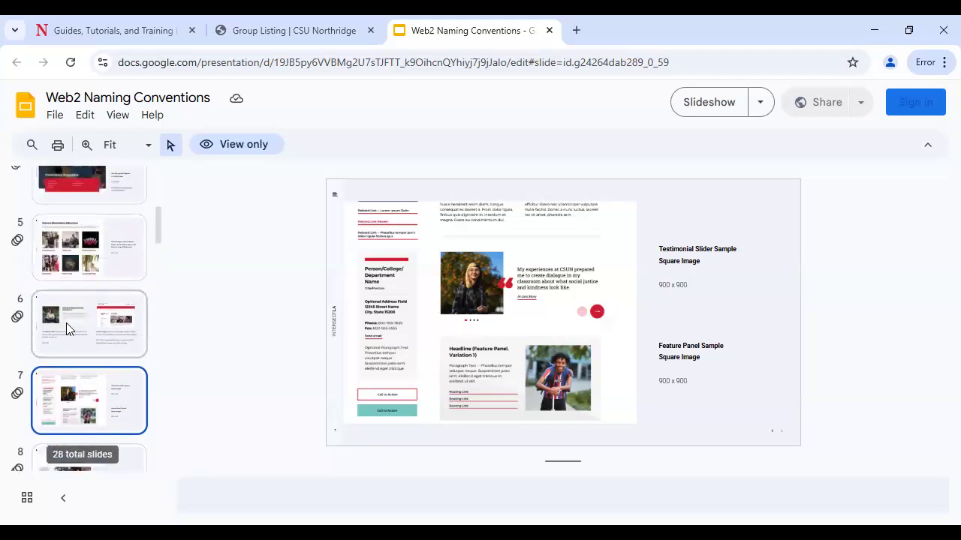
left_click(63, 327)
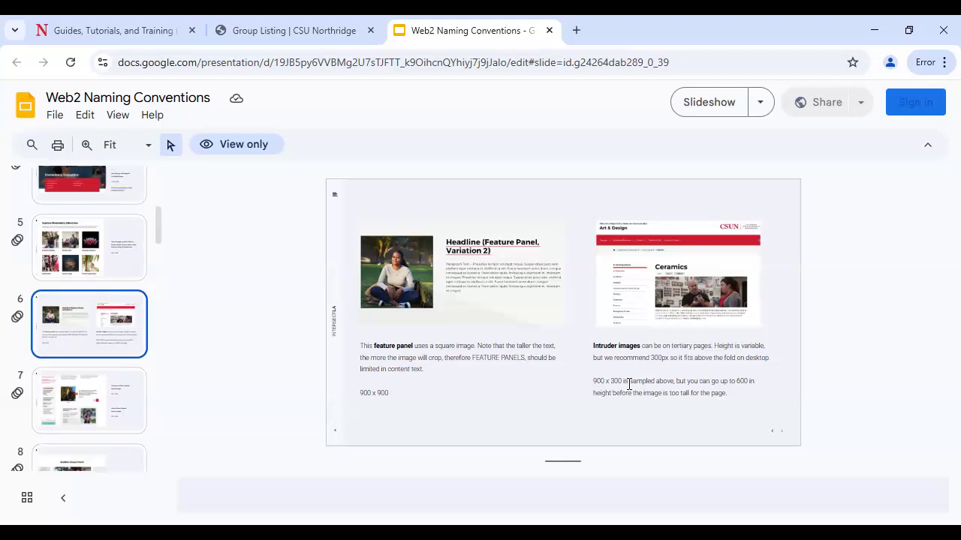
left_click(99, 267)
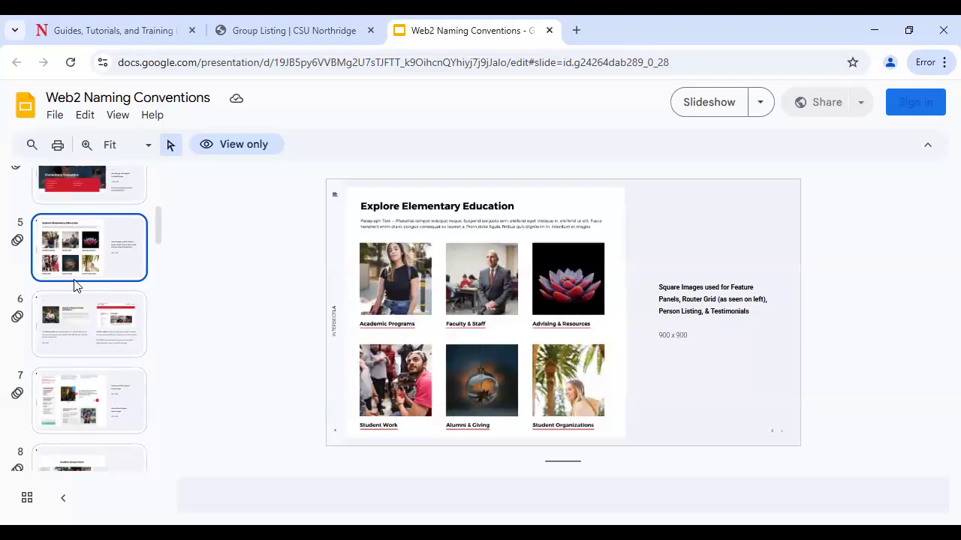
scroll(75, 286, "up", 1)
scroll(75, 286, "up", 1)
left_click(90, 255)
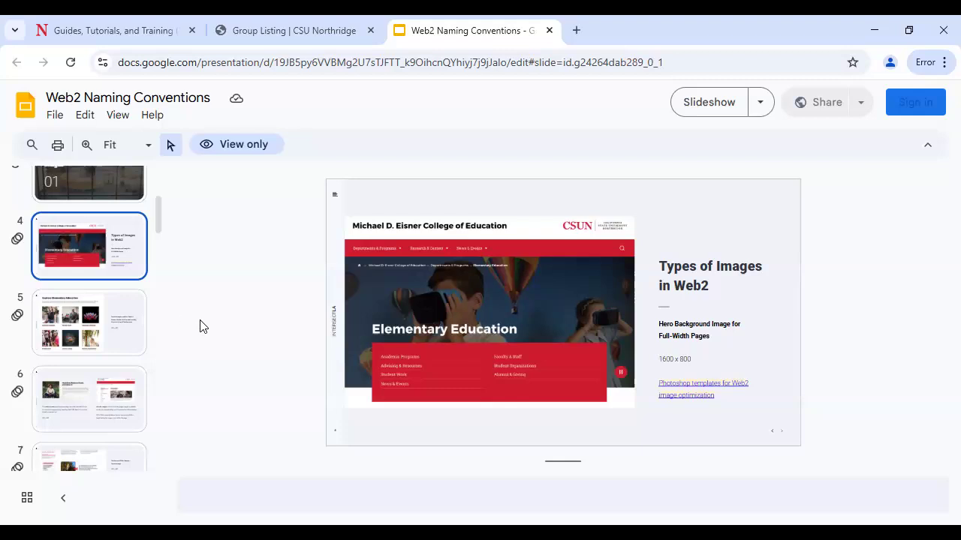
Step: Go back to the beginning of the slide list, close the presentation, and return to the Guides, Tutorials, and Training page
scroll(53, 338, "up", 2)
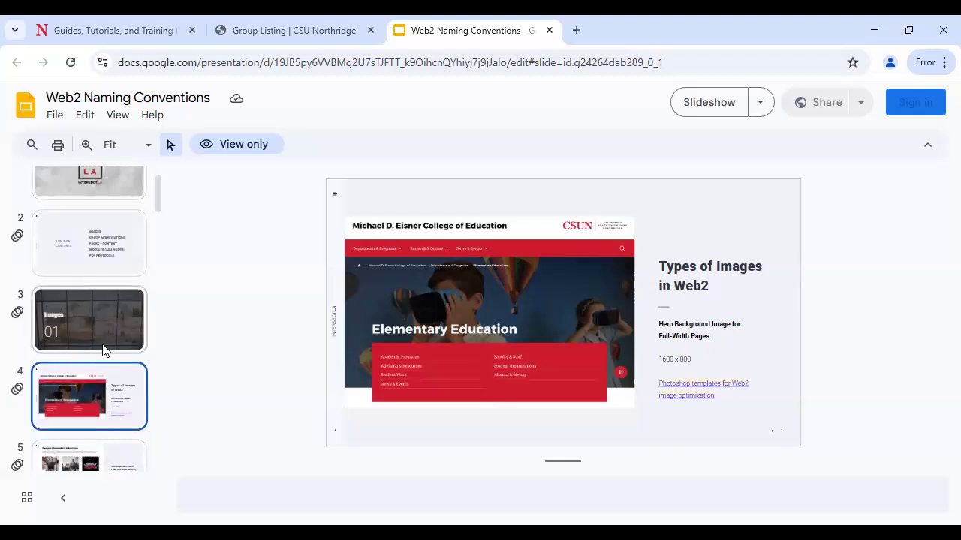
scroll(82, 322, "up", 1)
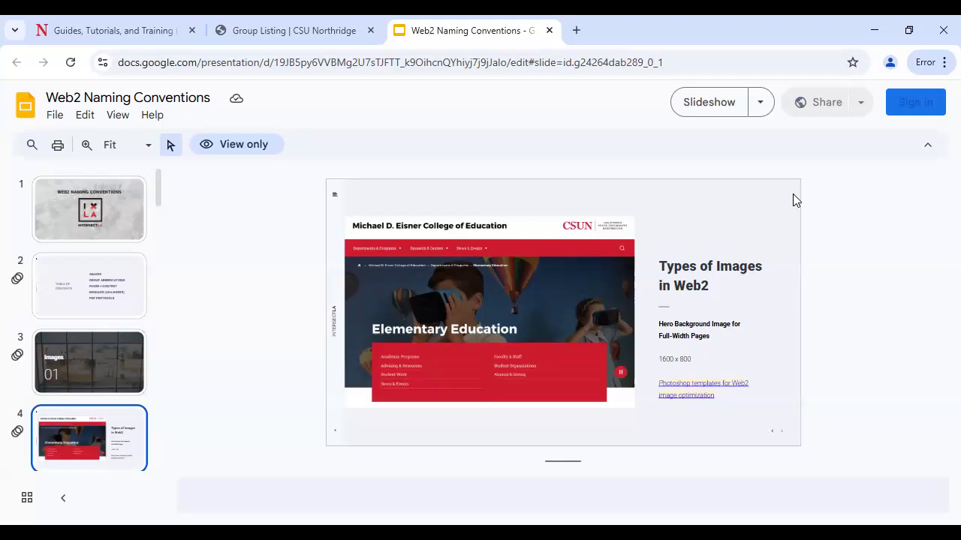
key("ctrl+w")
left_click(109, 30)
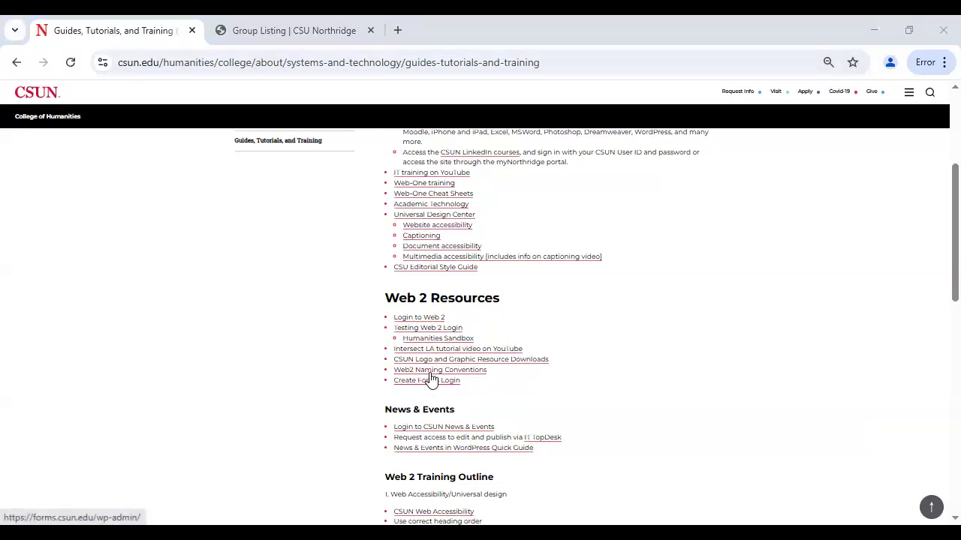
Step: Open the Create Forms Login link from Web 2 Resources in a new tab and switch to its login page
scroll(422, 370, "down", 1)
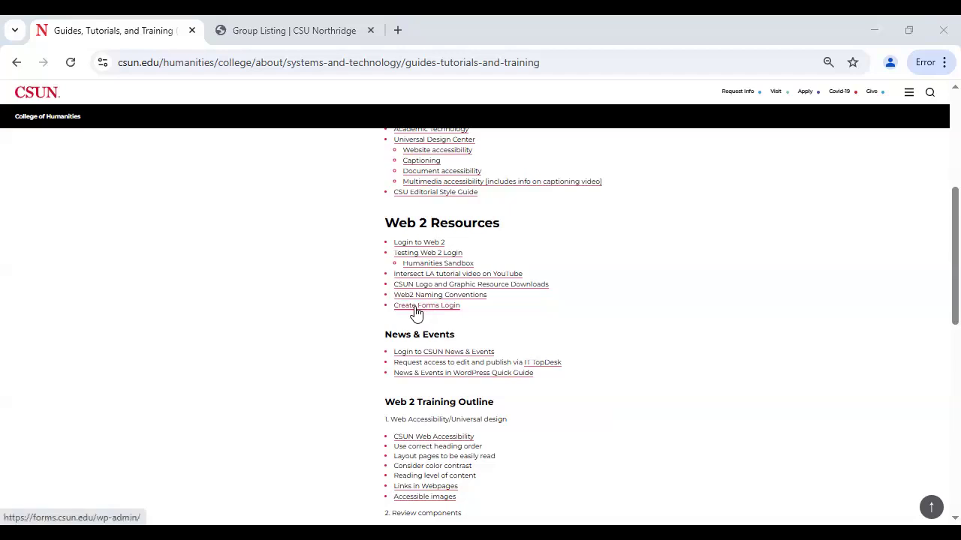
middle_click(416, 307)
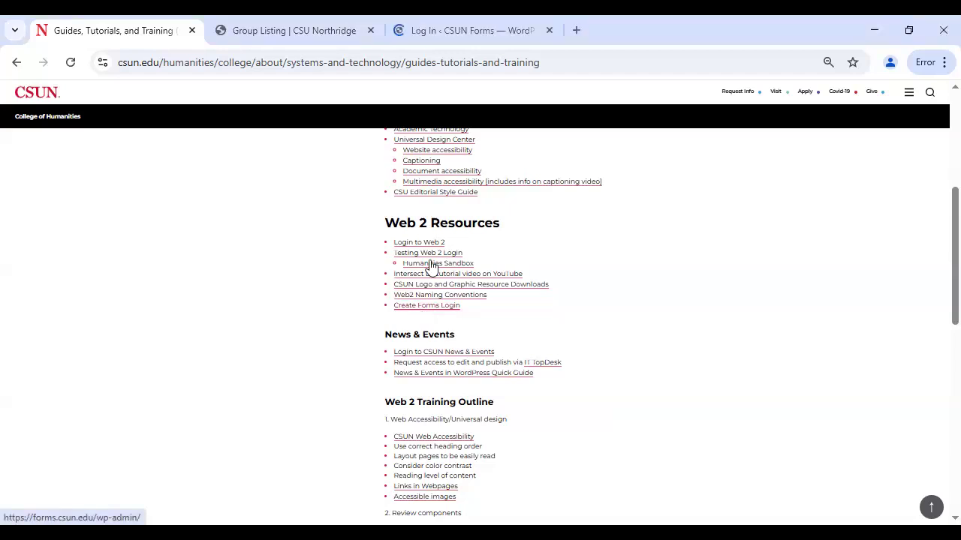
left_click(461, 34)
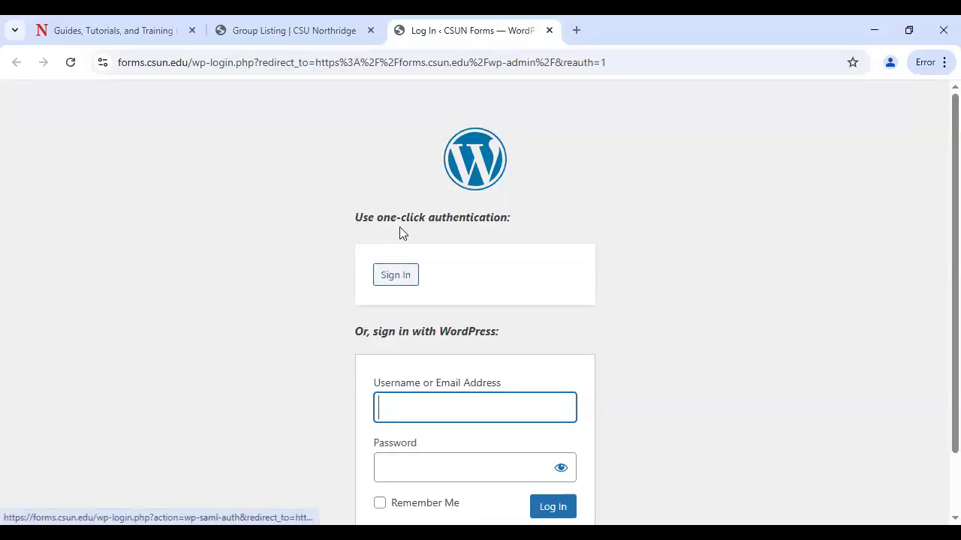
Step: Sign in to CSUN Forms with one-click authentication and highlight the forms.csun.edu part of the dashboard's address
left_click(391, 283)
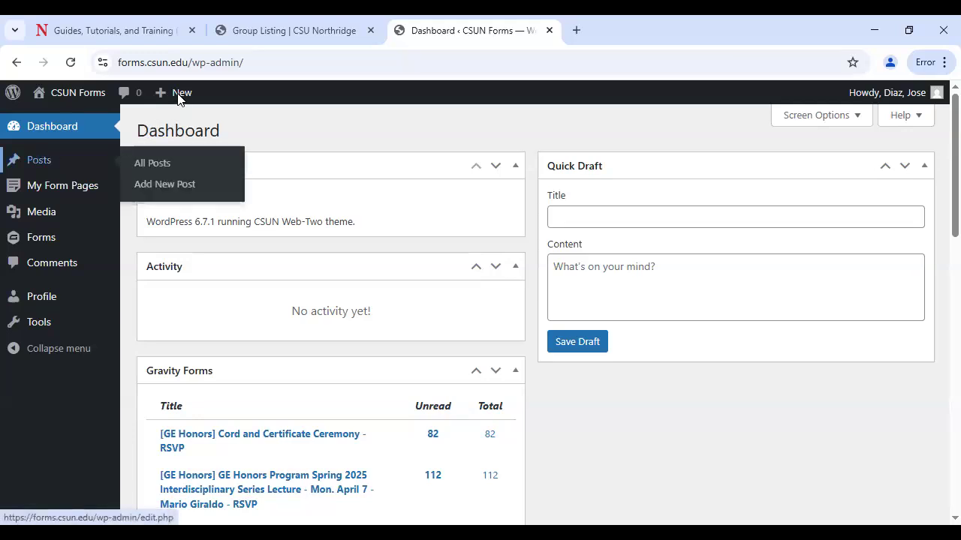
mouse_move(184, 102)
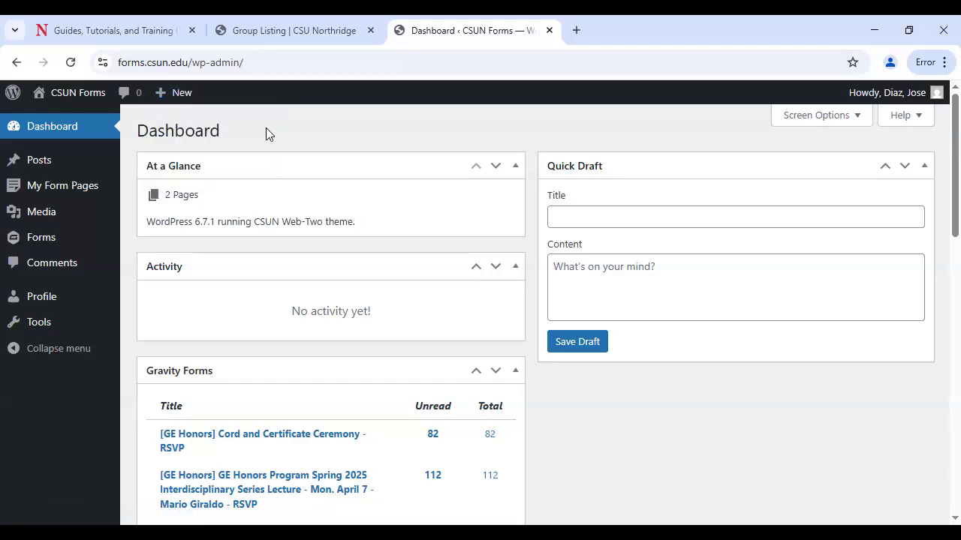
left_click(189, 62)
left_click_drag(189, 62, 105, 63)
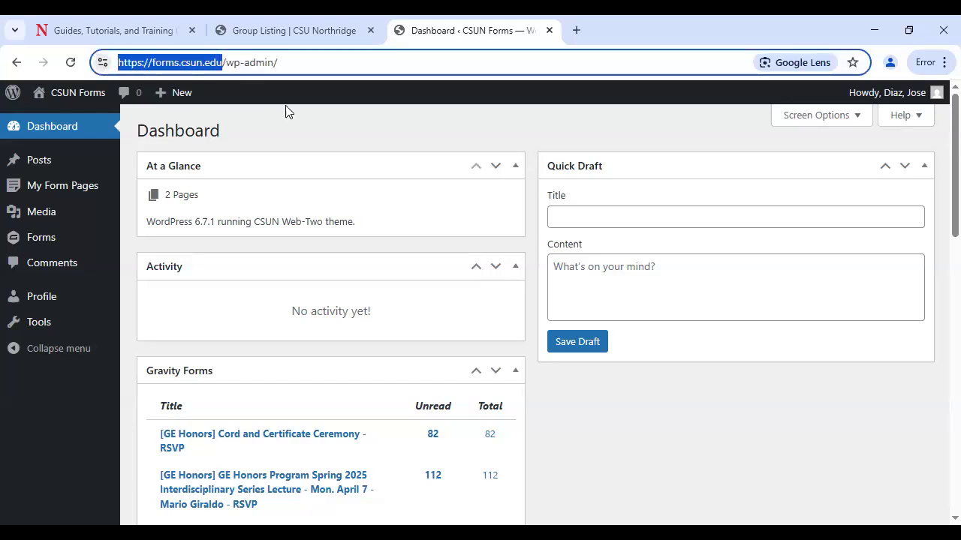
left_click(295, 150)
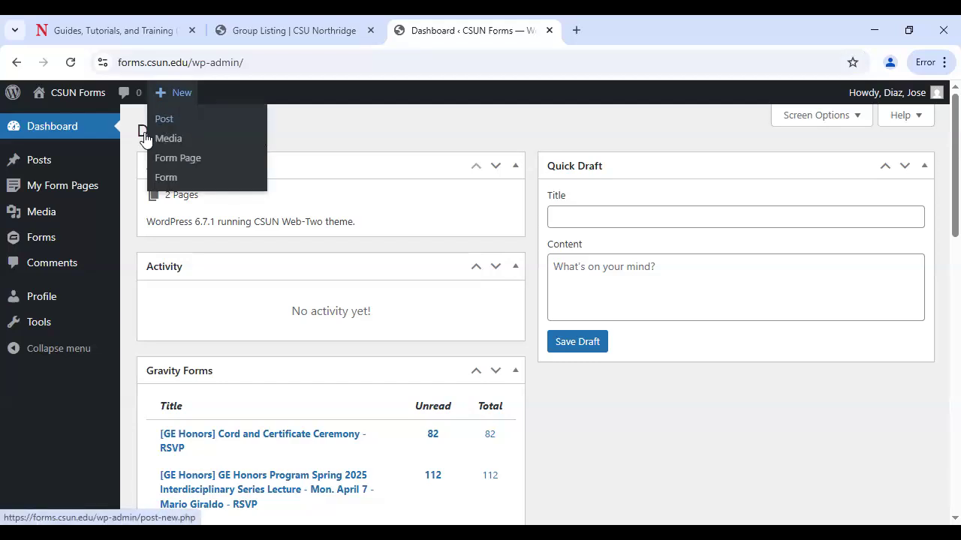
mouse_move(94, 167)
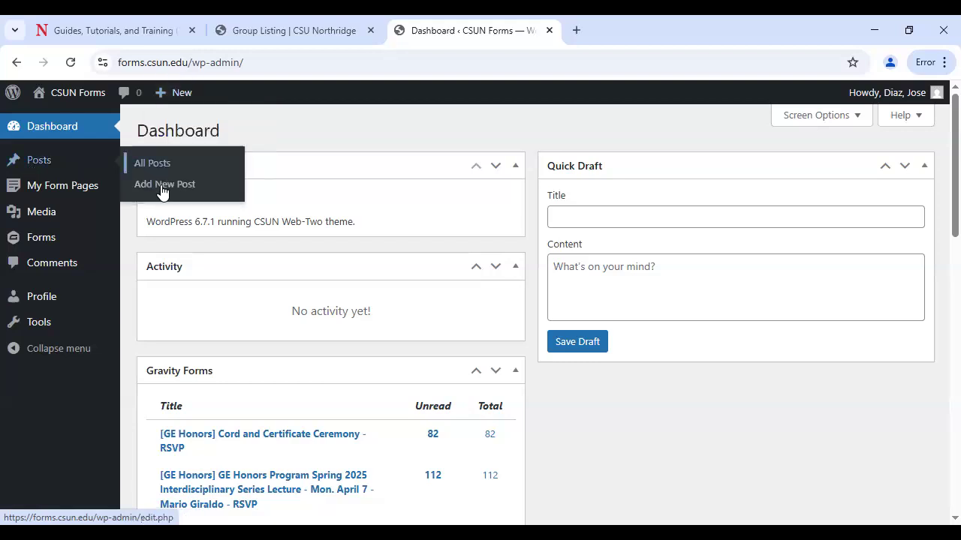
left_click(172, 189)
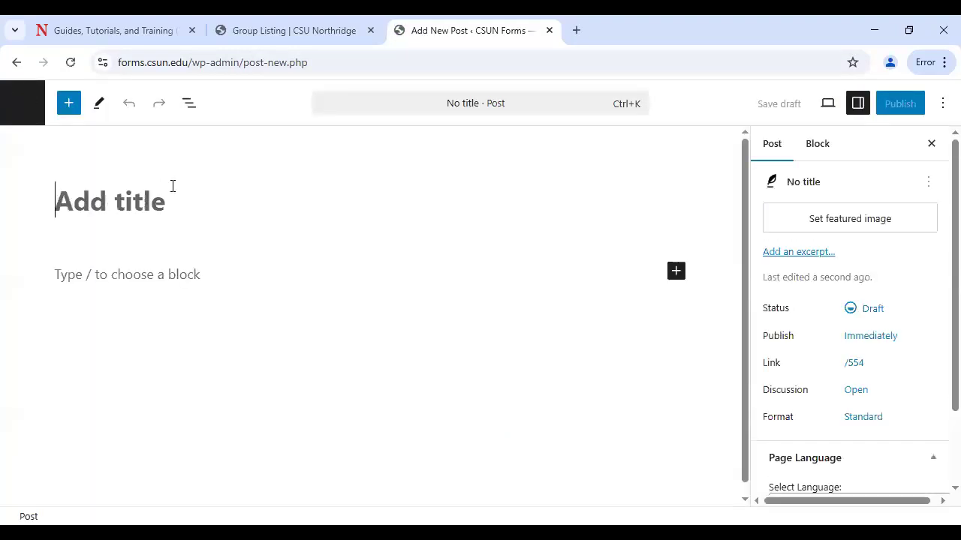
left_click(16, 66)
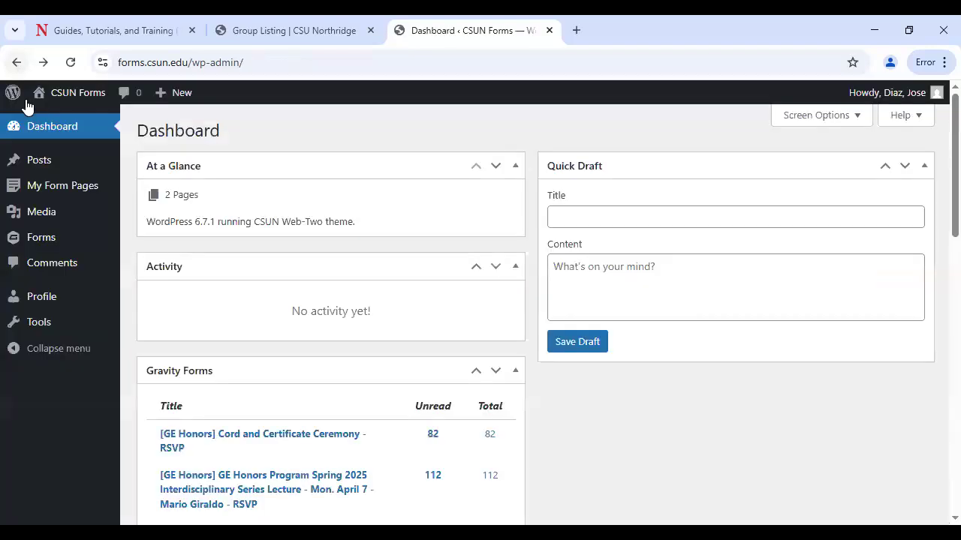
Step: Start a new form to open the form template gallery, close it, and reopen it from the forms list
mouse_move(37, 240)
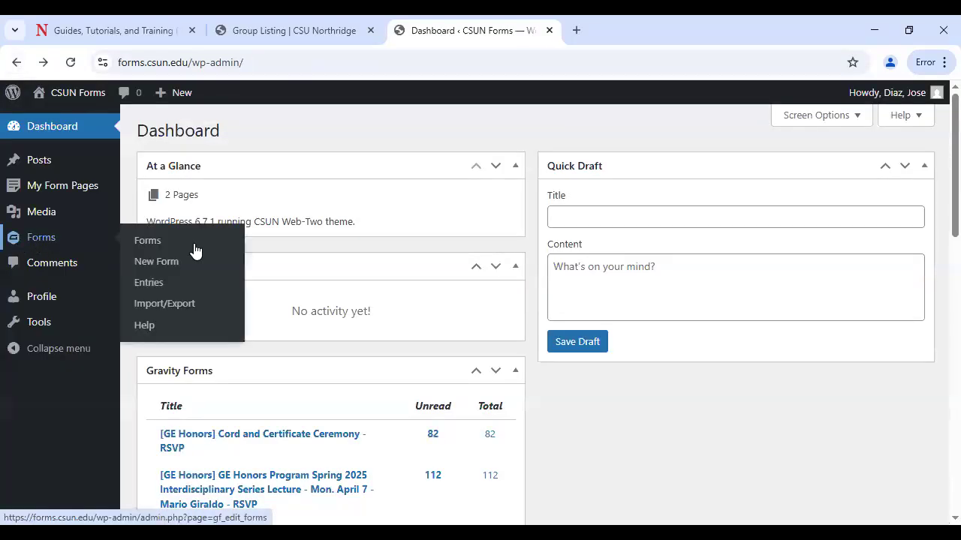
left_click(162, 261)
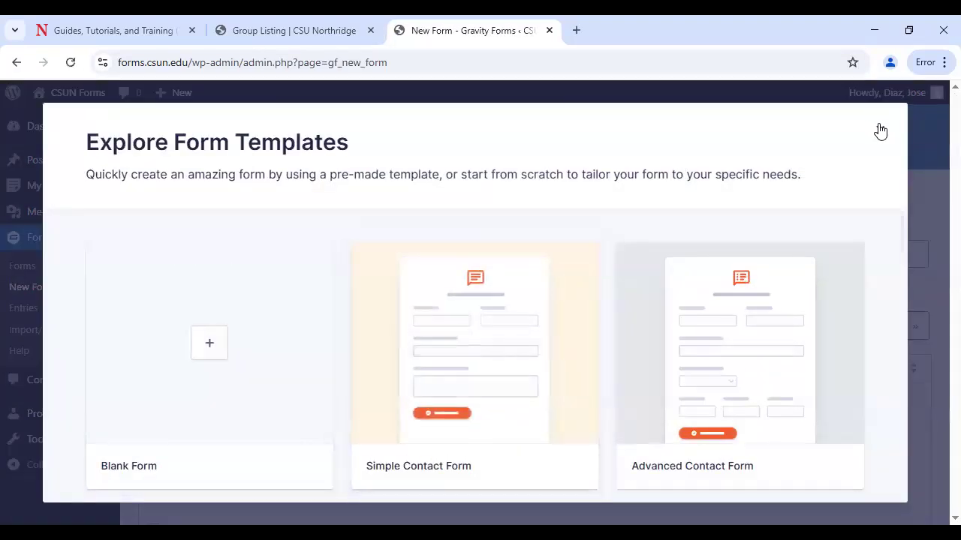
left_click(881, 131)
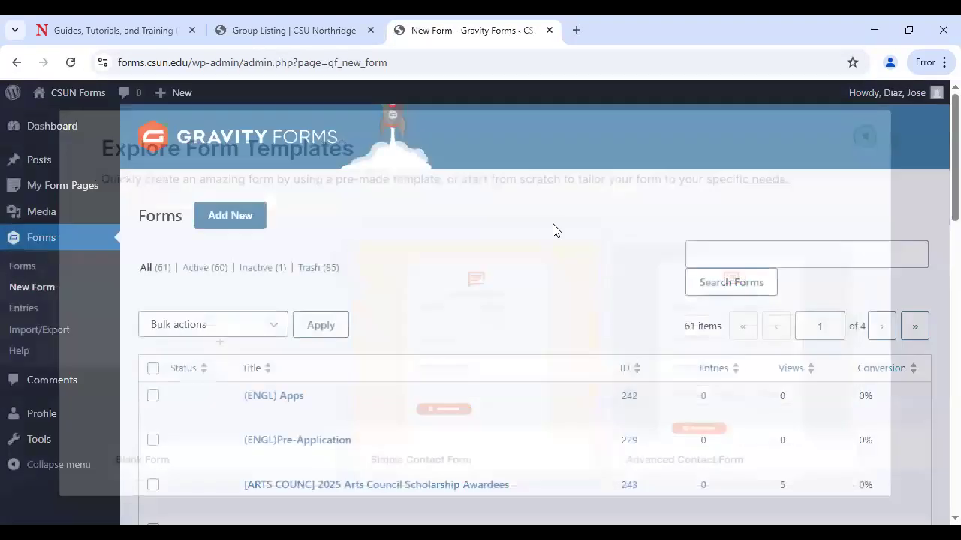
left_click(240, 216)
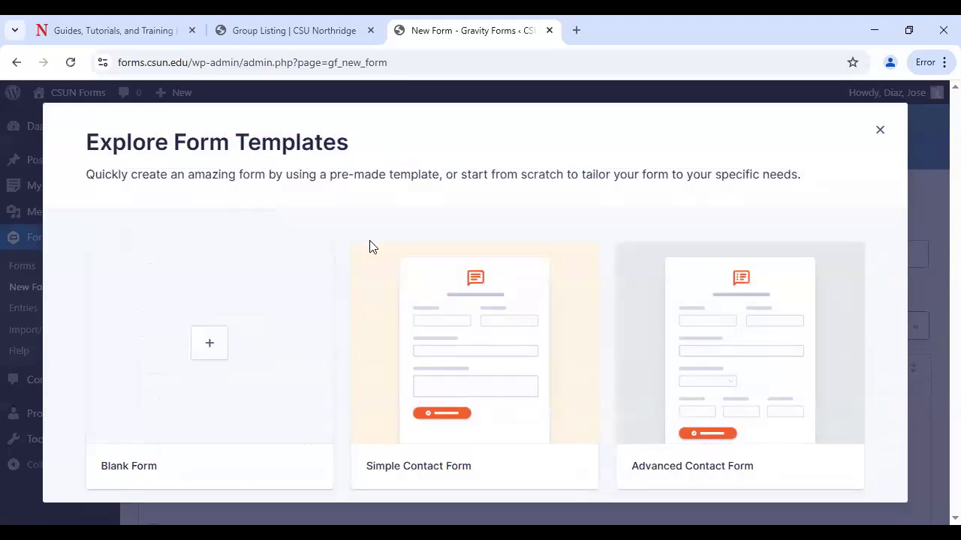
Step: Browse the form templates from the contact forms through the donation, checkout, event registration and newsletter signup forms
mouse_move(435, 272)
scroll(450, 293, "down", 1)
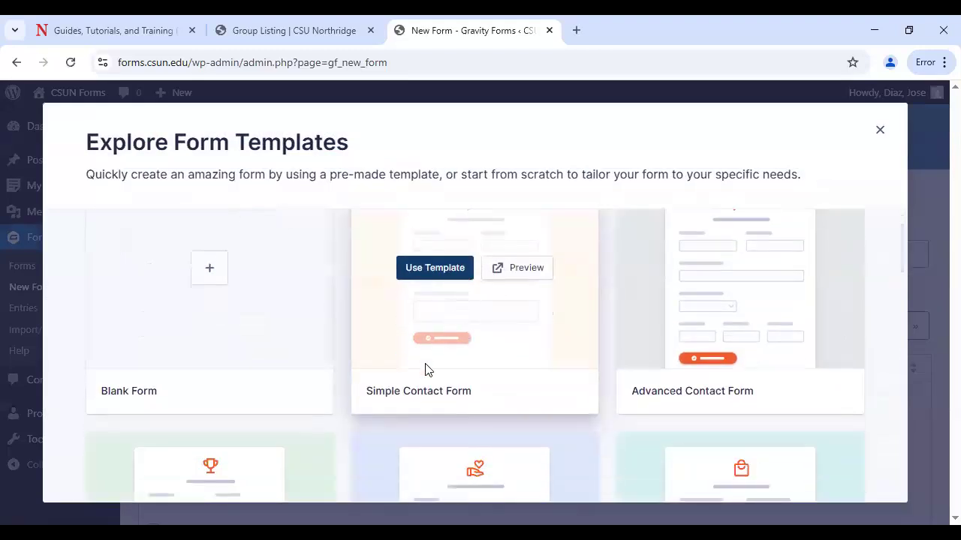
scroll(676, 357, "down", 3)
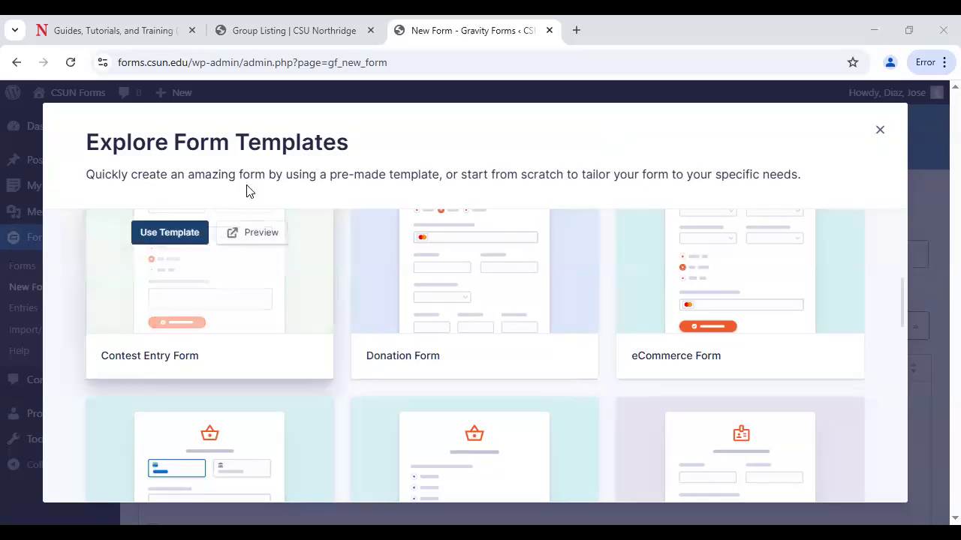
mouse_move(428, 243)
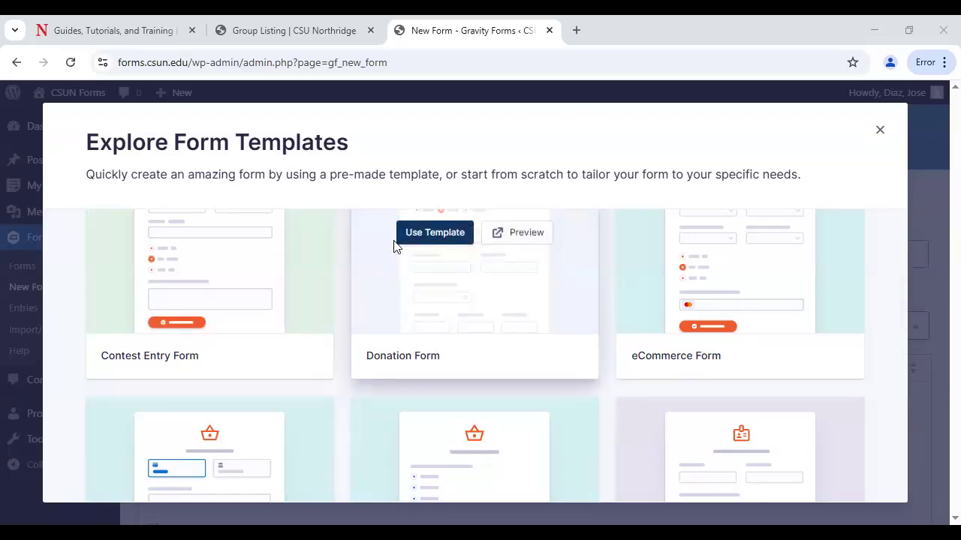
scroll(436, 273, "down", 2)
scroll(437, 272, "down", 2)
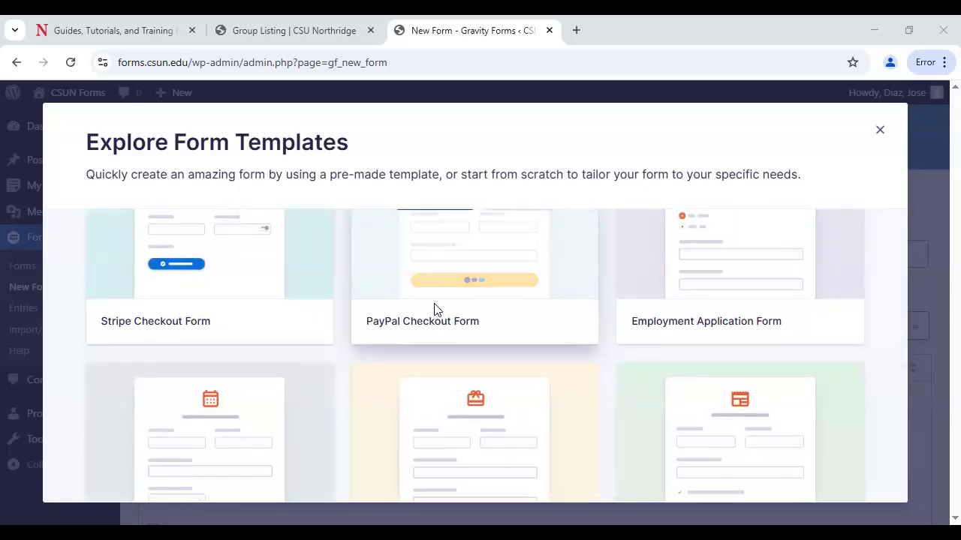
scroll(435, 311, "down", 3)
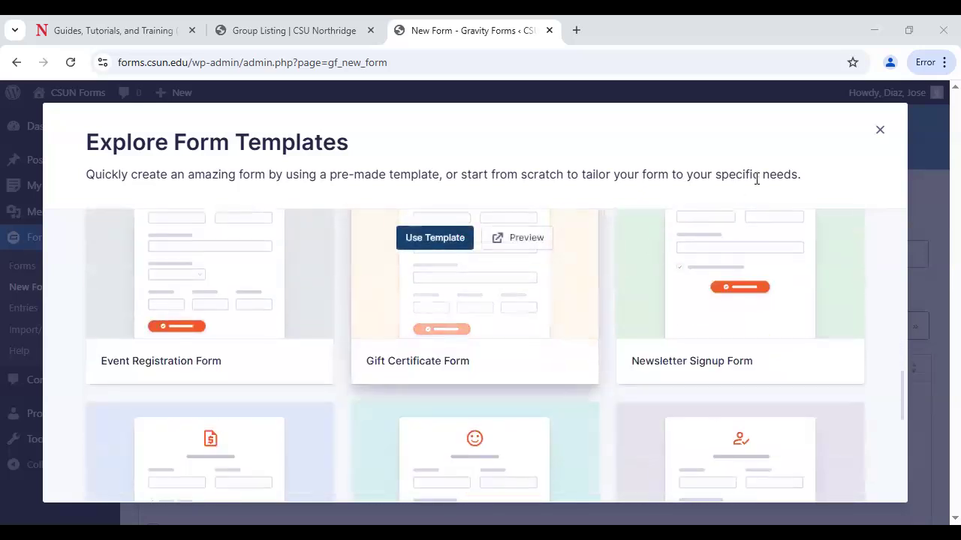
Step: Close the template gallery and look through the existing forms, from the ENGL and ARTS COUNC entries to the GE Honors ones
left_click(880, 130)
scroll(502, 343, "down", 1)
scroll(501, 342, "down", 2)
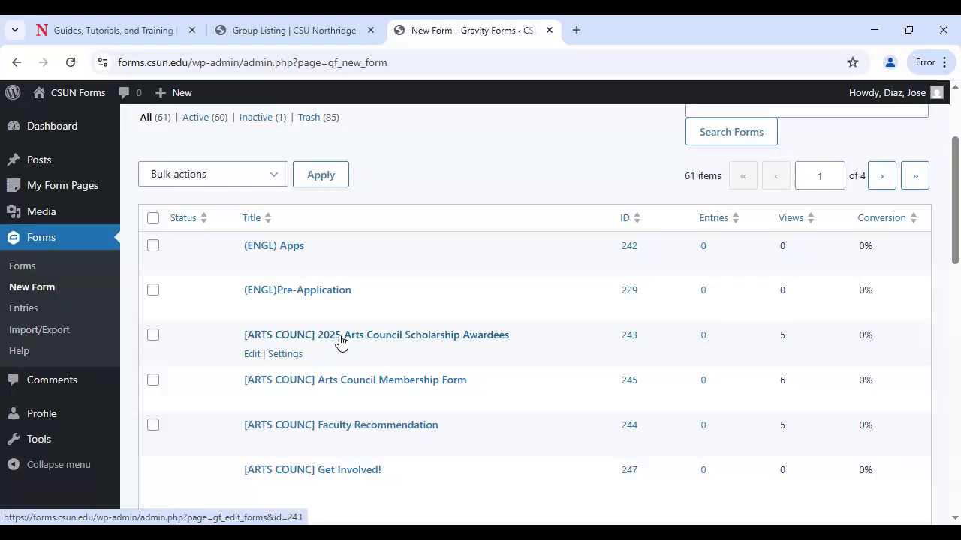
scroll(316, 338, "down", 1)
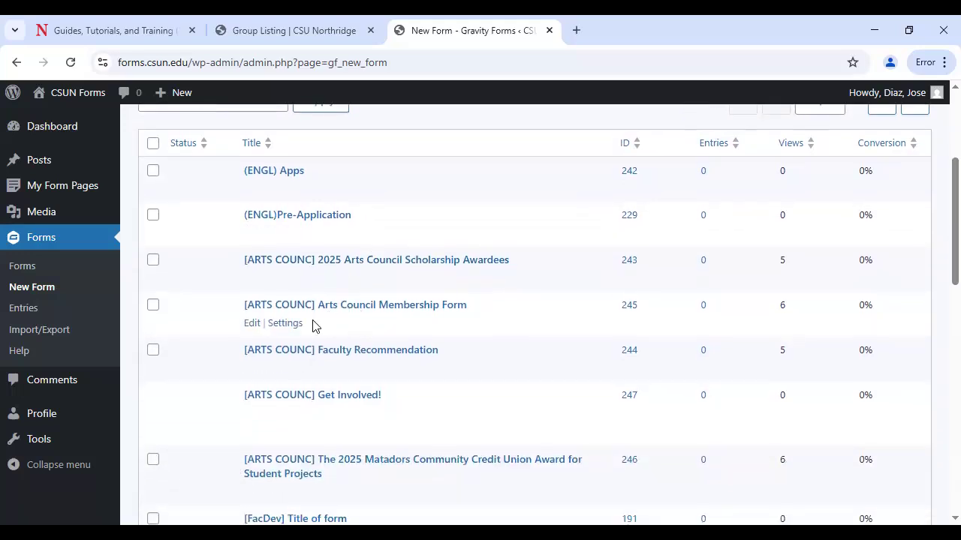
scroll(330, 368, "down", 1)
scroll(323, 424, "down", 2)
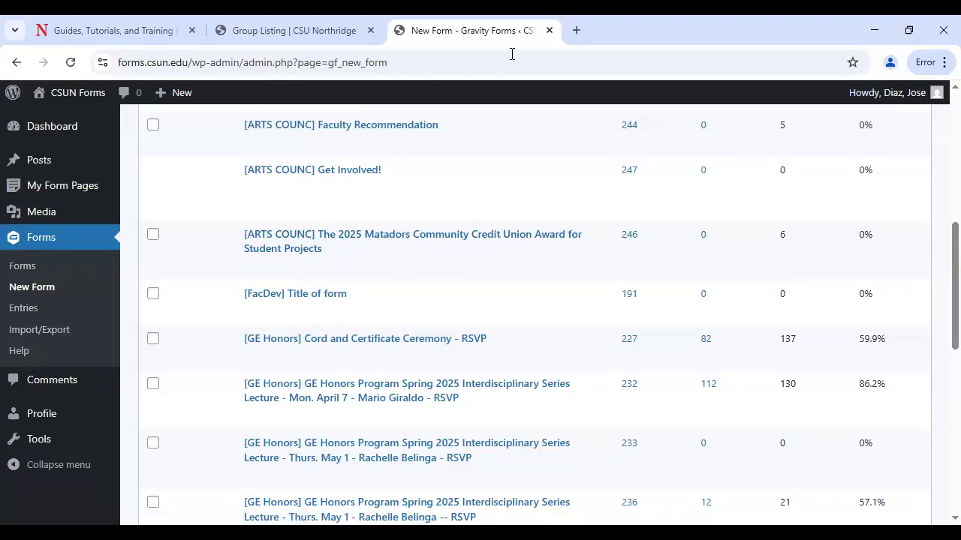
Step: Close the forms site, reopen it through Create Forms Login on the Guides, Tutorials, and Training page, and close the duplicate dashboard
left_click(549, 31)
left_click(127, 32)
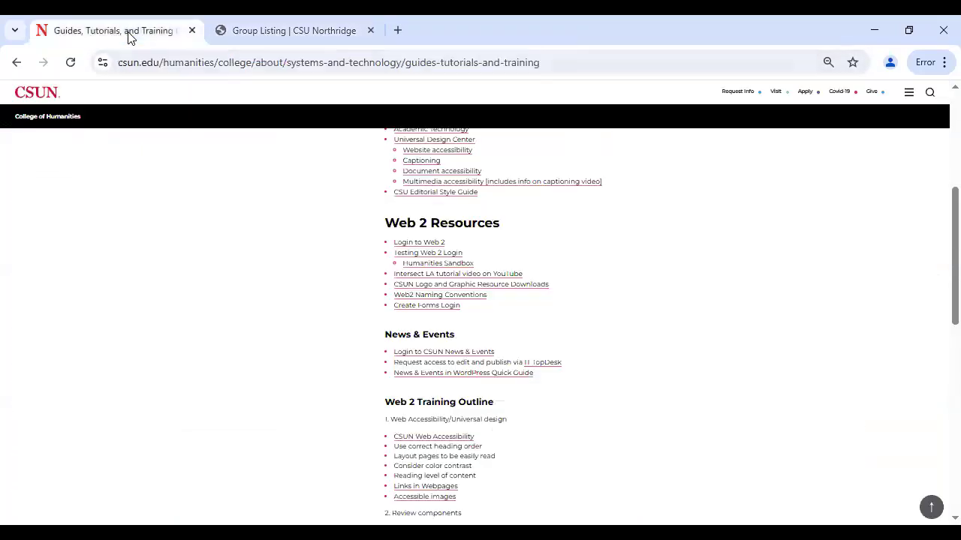
middle_click(416, 309)
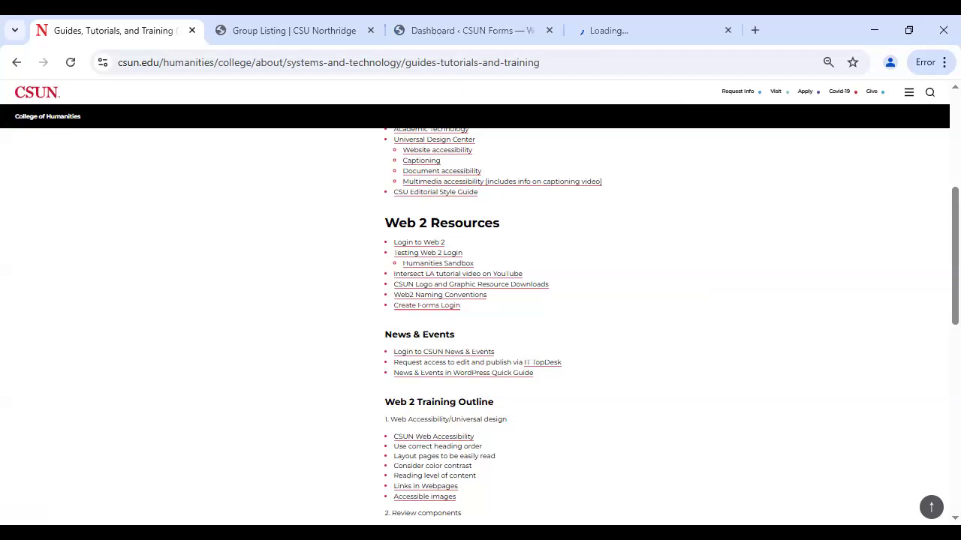
left_click(687, 30)
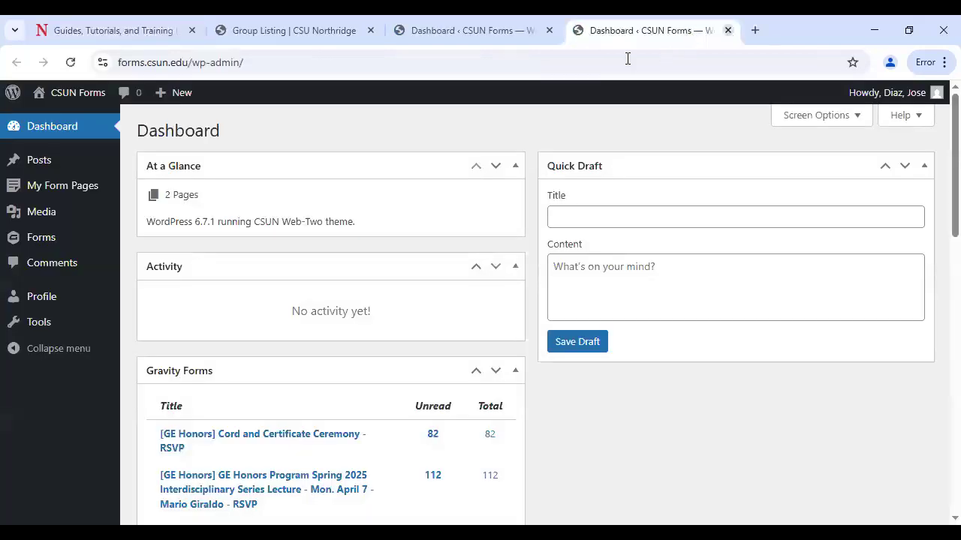
key("ctrl+w")
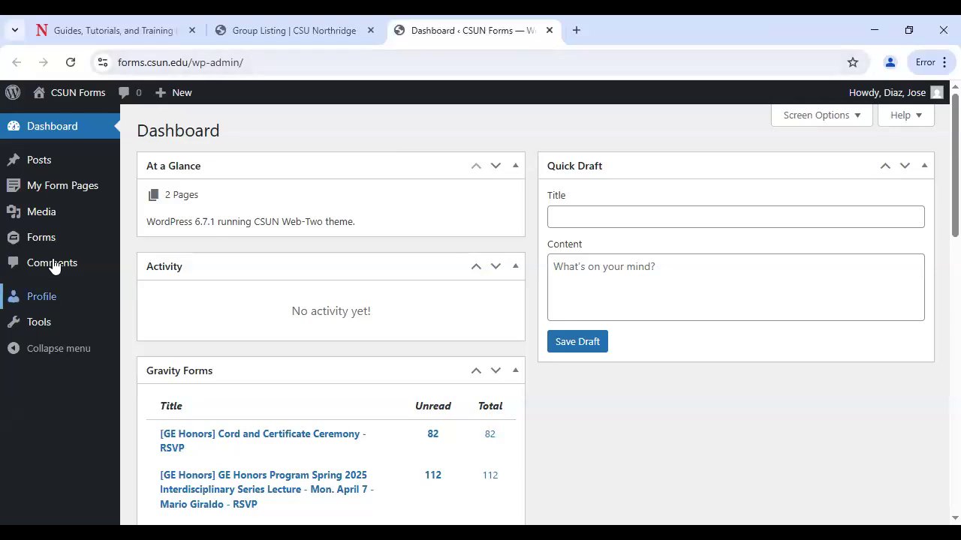
Step: Open the (ENGL) Apps form for editing from the forms list and try to preview it, closing the preview tab
left_click(41, 240)
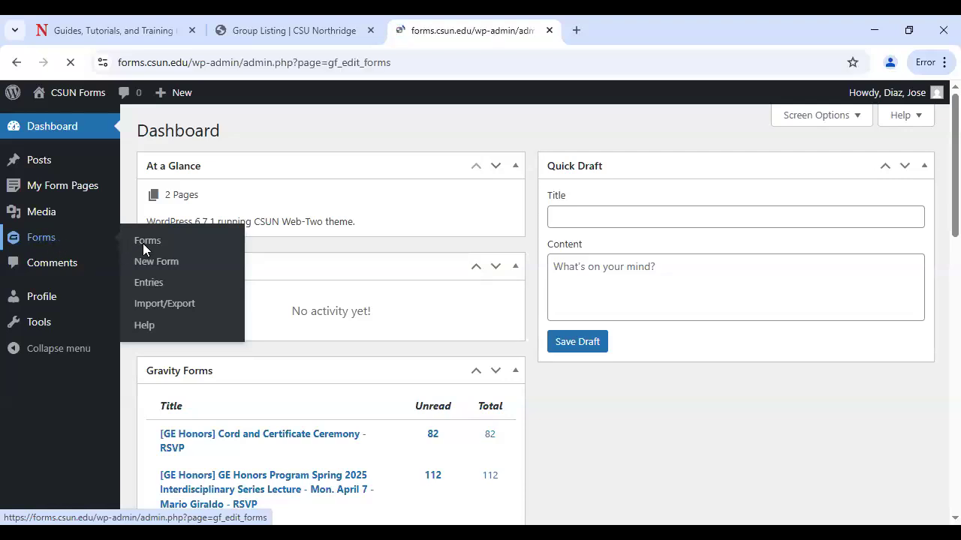
scroll(409, 289, "down", 2)
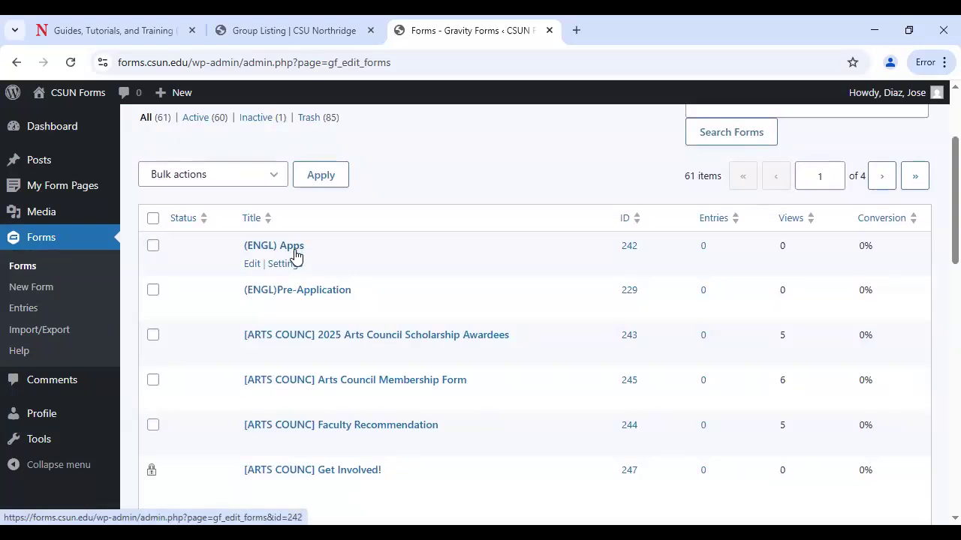
left_click(297, 262)
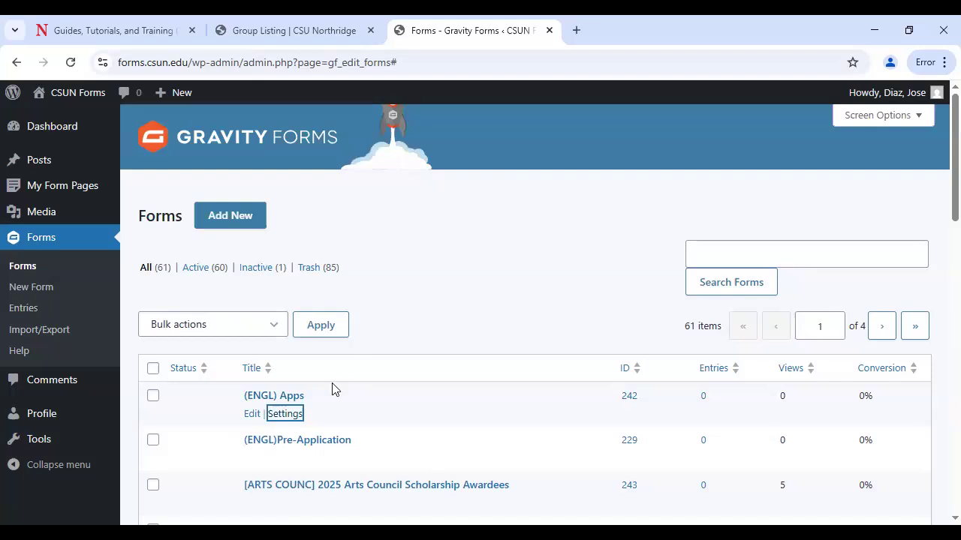
scroll(326, 345, "down", 2)
left_click(289, 246)
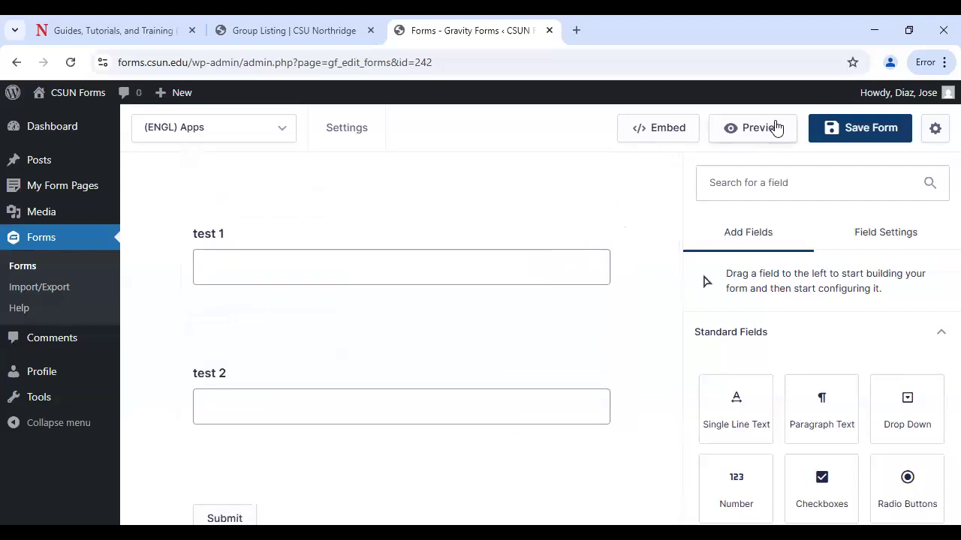
left_click(764, 135)
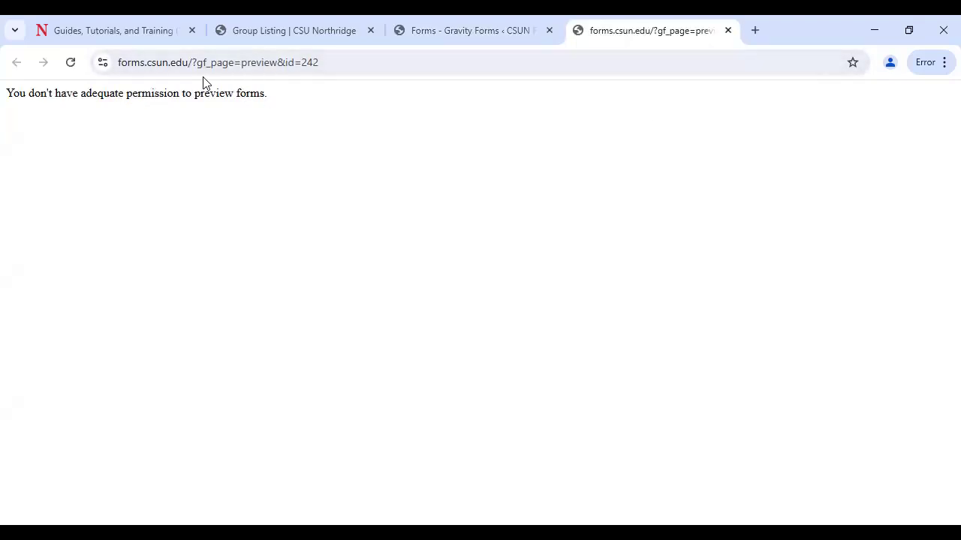
left_click(727, 31)
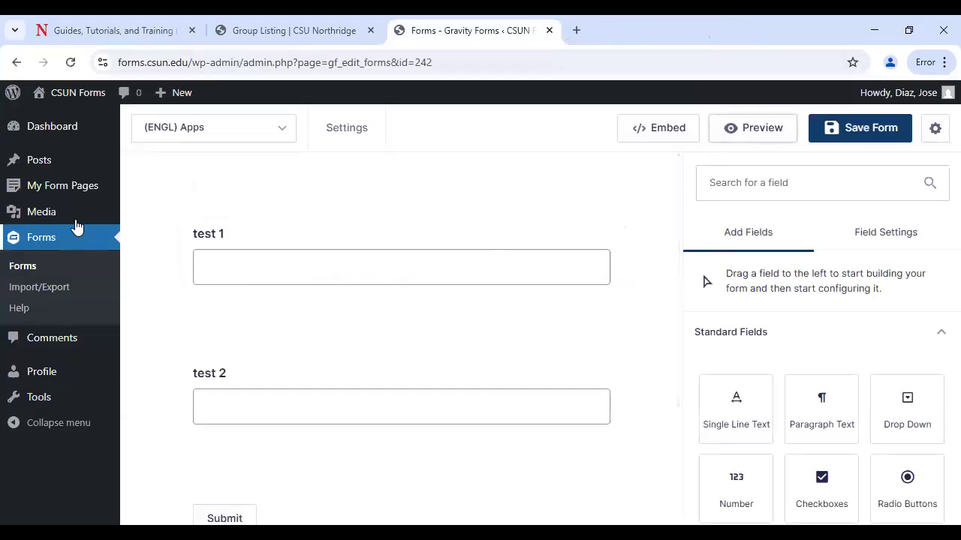
Step: Go to My Form Pages and open the LSLA Scholarship Application Form's edit page in a new tab
mouse_move(53, 208)
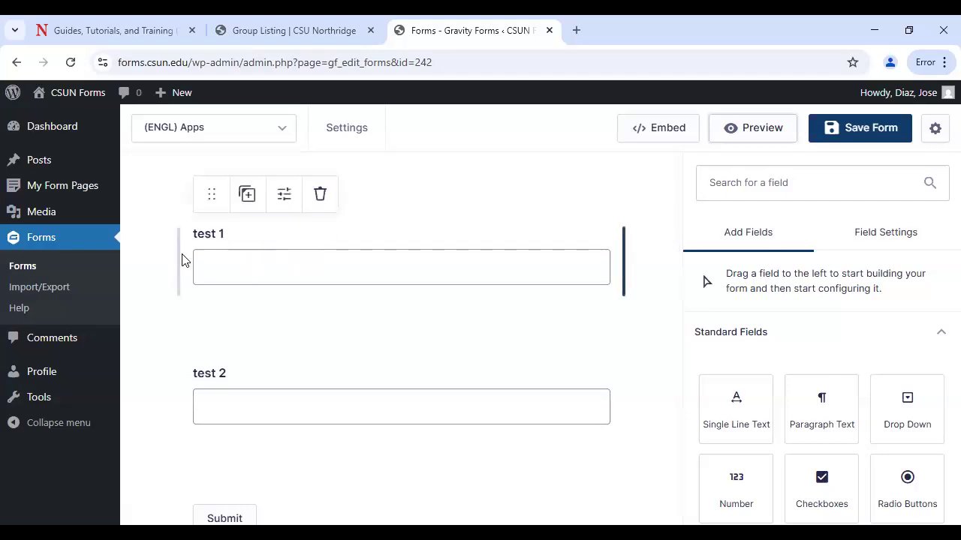
left_click(21, 188)
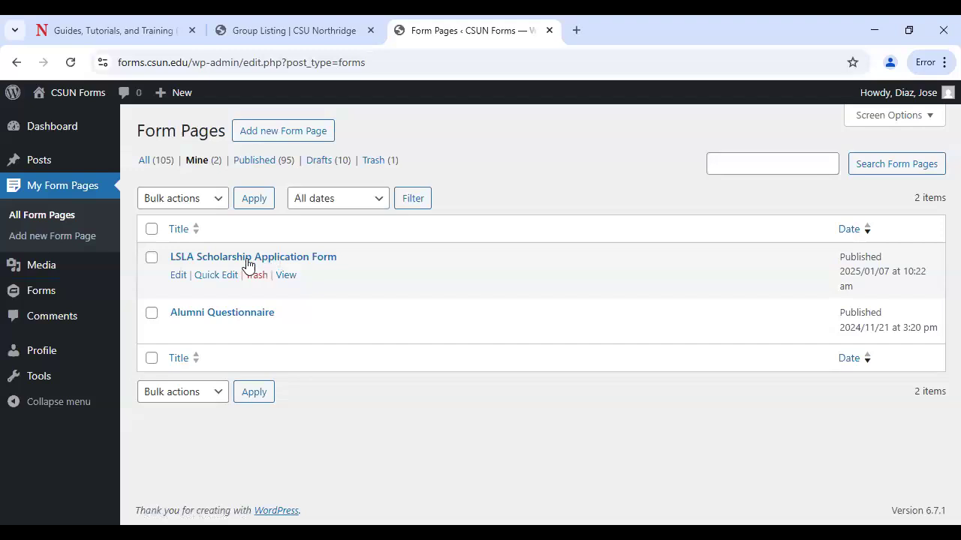
left_click(259, 258, "ctrl")
left_click(651, 32)
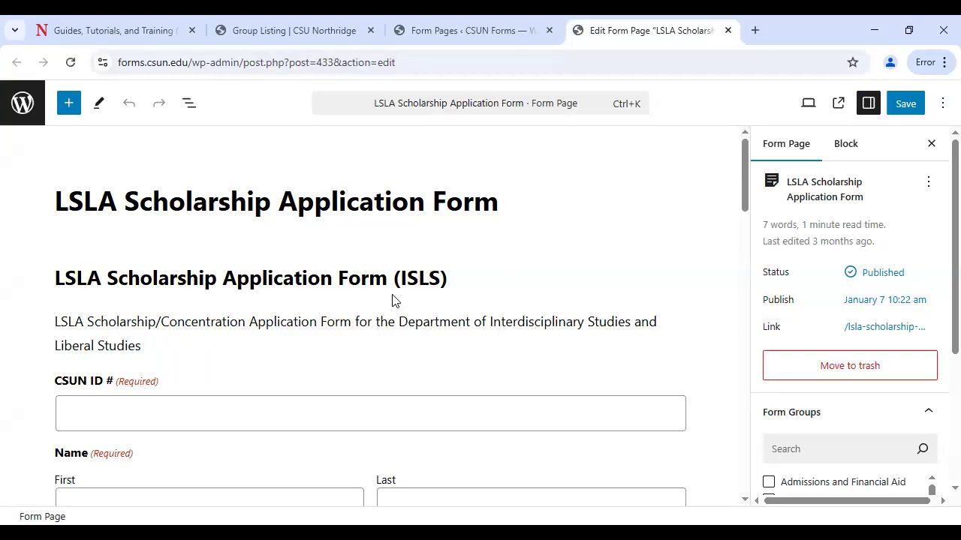
Step: View the published LSLA Scholarship Application Form page and select its full web address
scroll(300, 292, "down", 1)
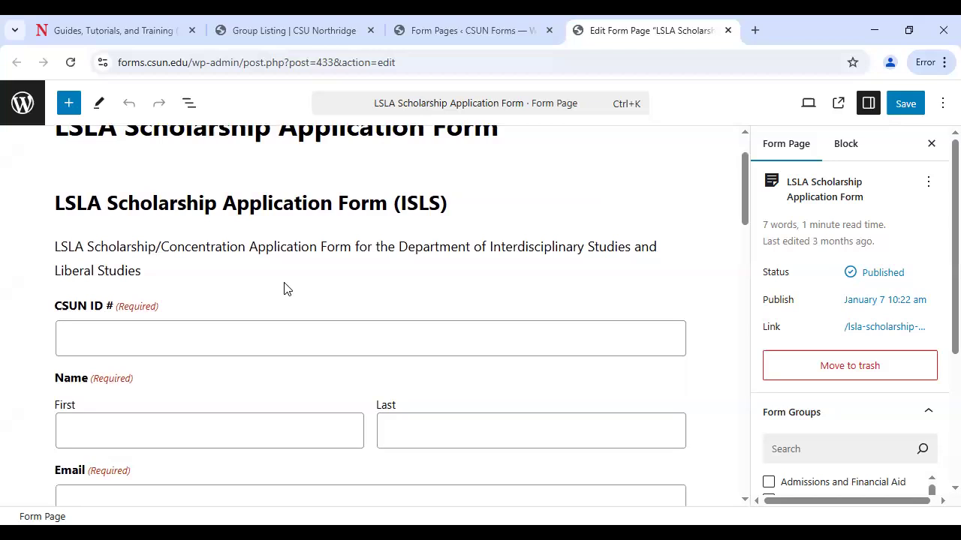
left_click(839, 106)
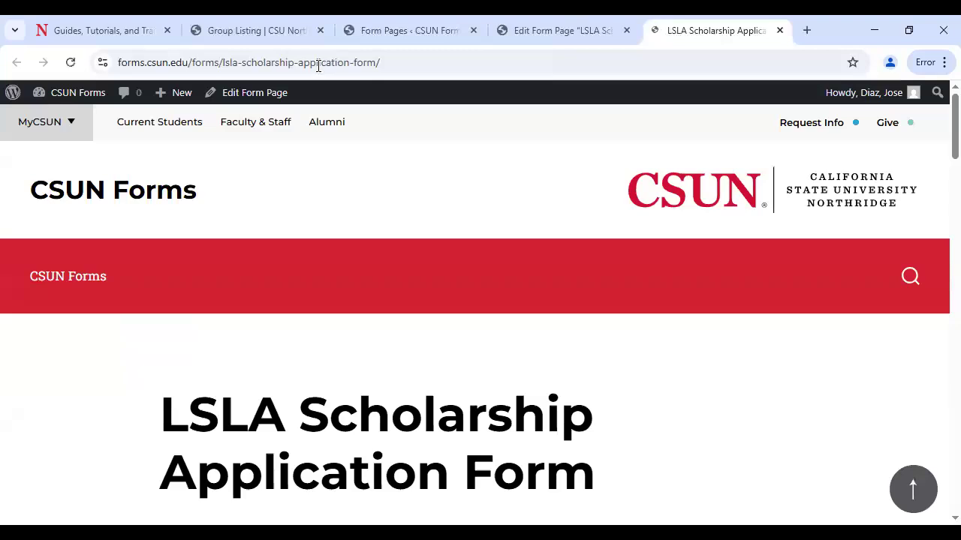
left_click(426, 62)
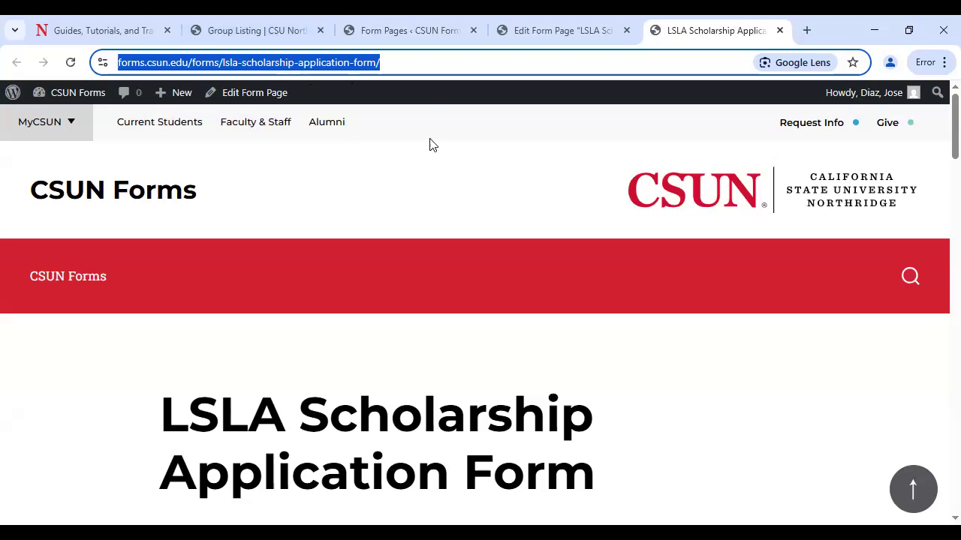
Step: Look over the published LSLA Scholarship Application Form page, and close both that page and its edit page
scroll(414, 273, "down", 1)
scroll(414, 279, "down", 1)
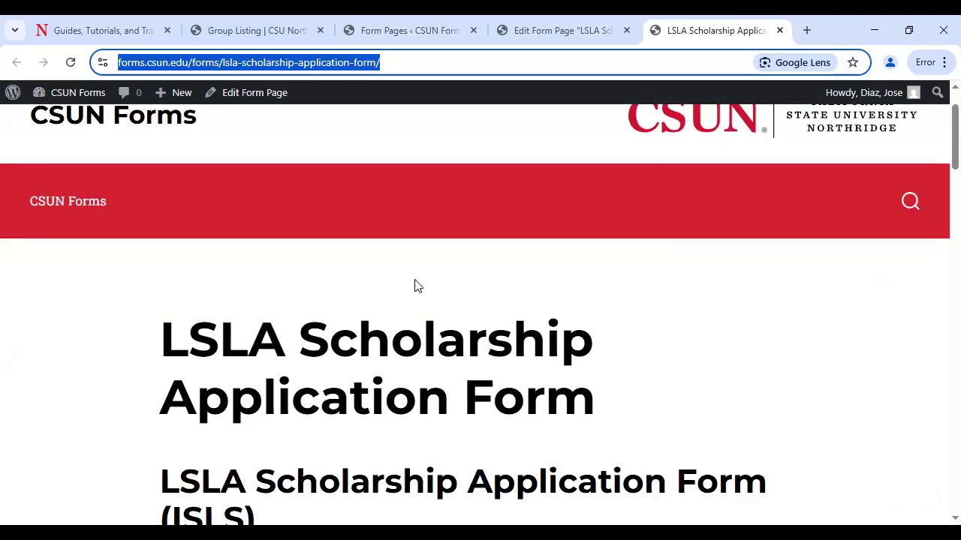
scroll(414, 280, "down", 3)
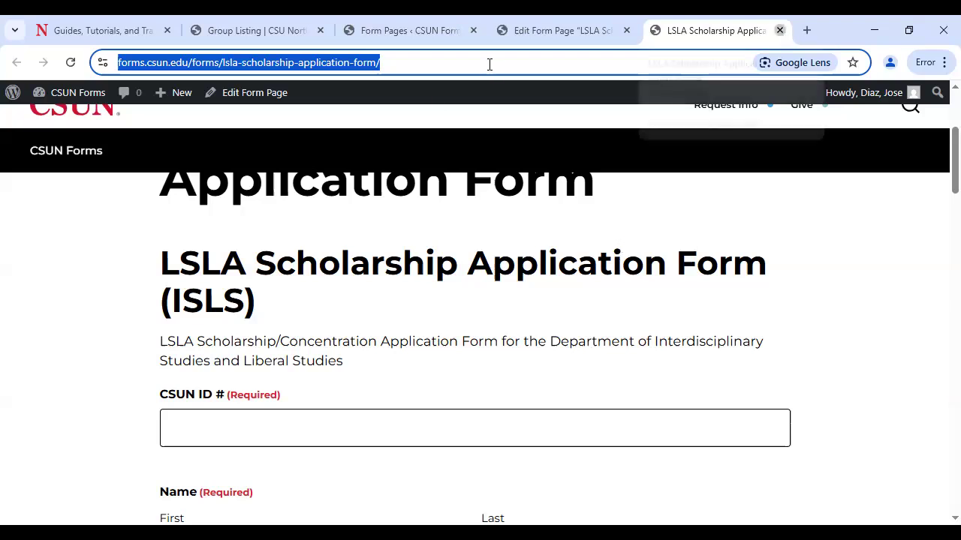
key("ctrl+w")
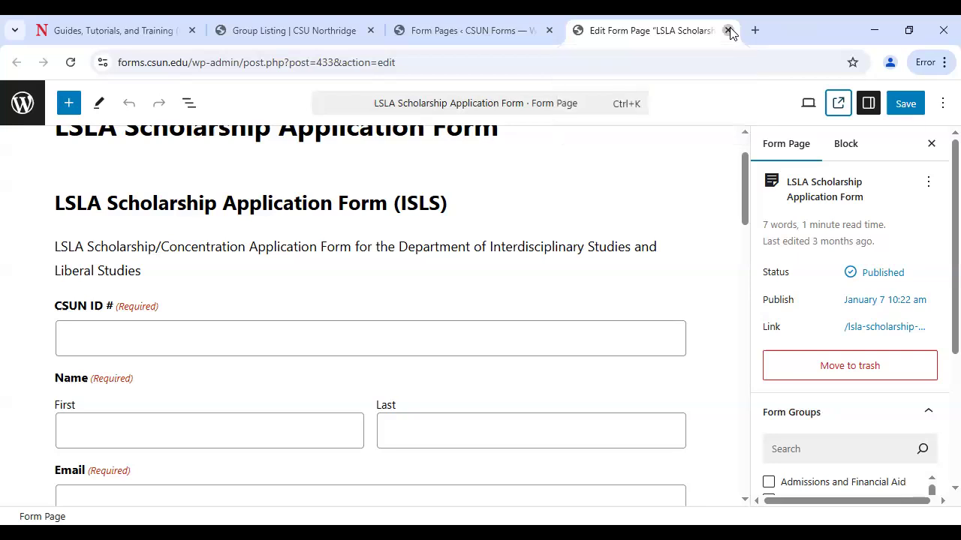
left_click(728, 31)
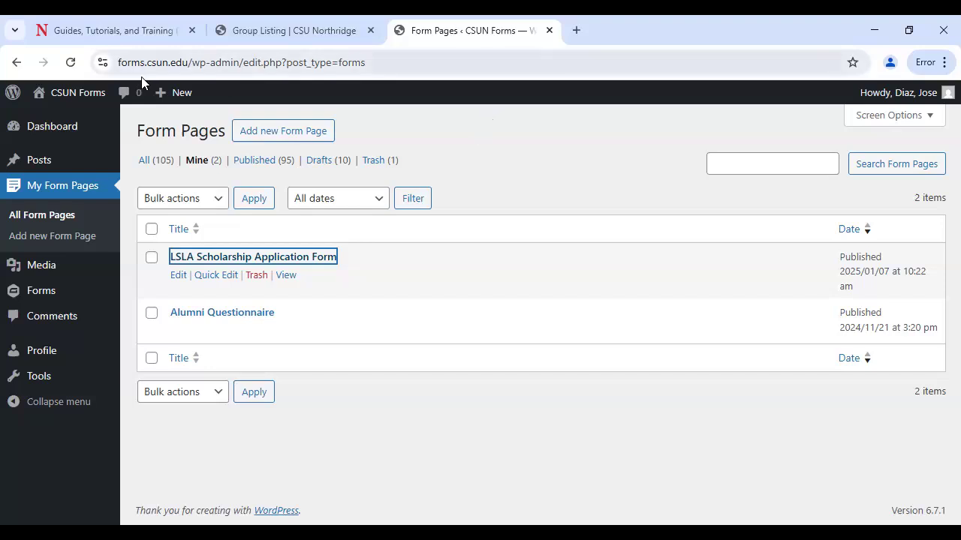
Step: Open Login to CSUN News & Events from the Guides, Tutorials, and Training page in a new tab and choose one-click authentication
left_click(135, 30)
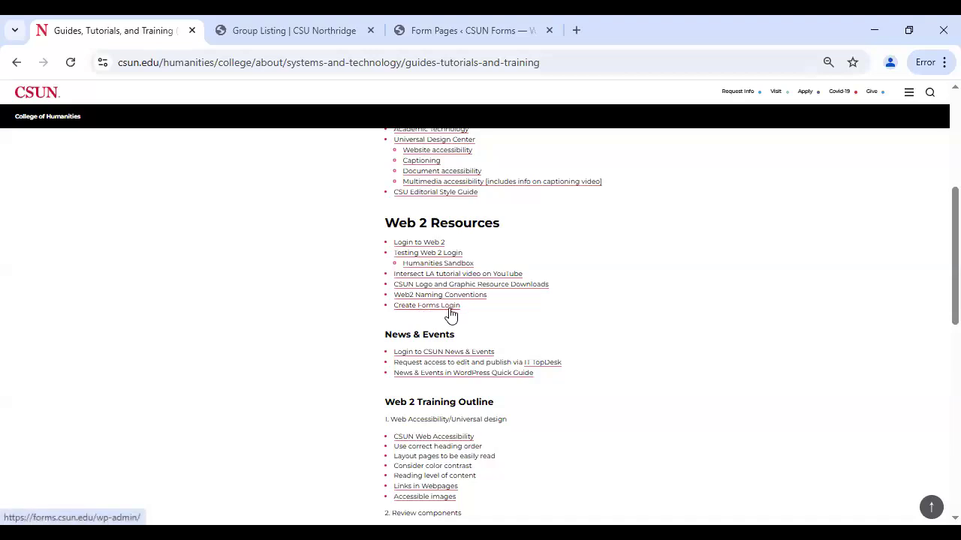
middle_click(449, 354)
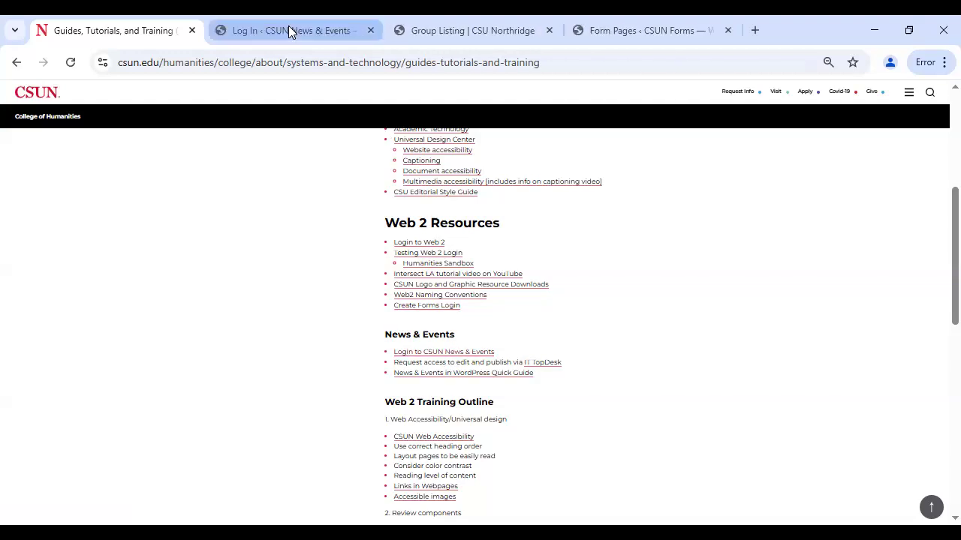
left_click(288, 30)
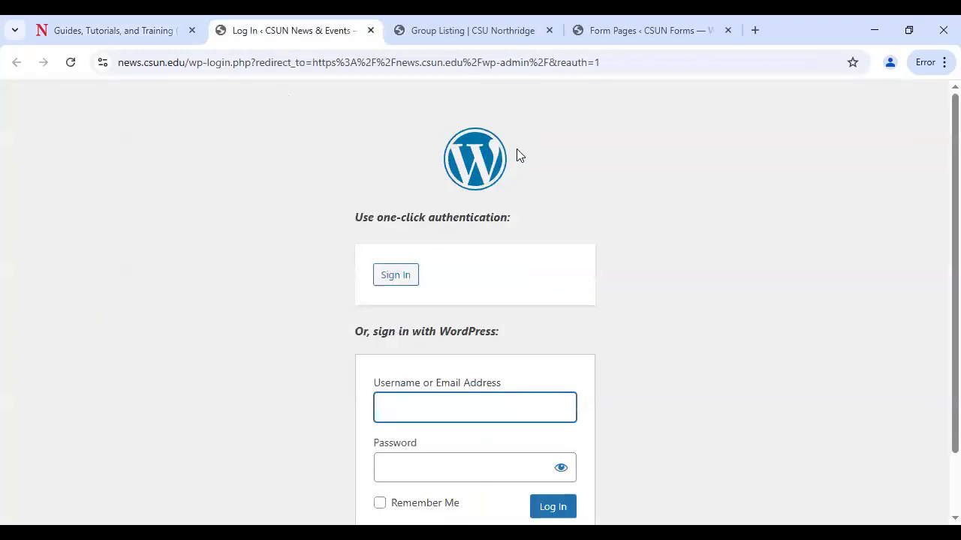
left_click(405, 277)
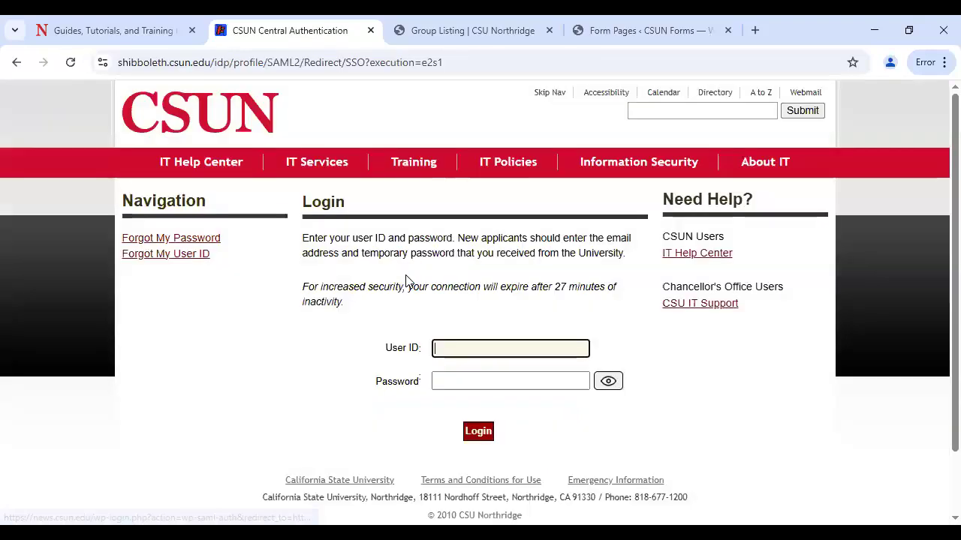
Step: Sign in to CSUN News & Events with the user ID and account password, and show the options for creating new content
left_click(468, 347)
left_click(525, 382)
left_click(485, 377)
type("*")
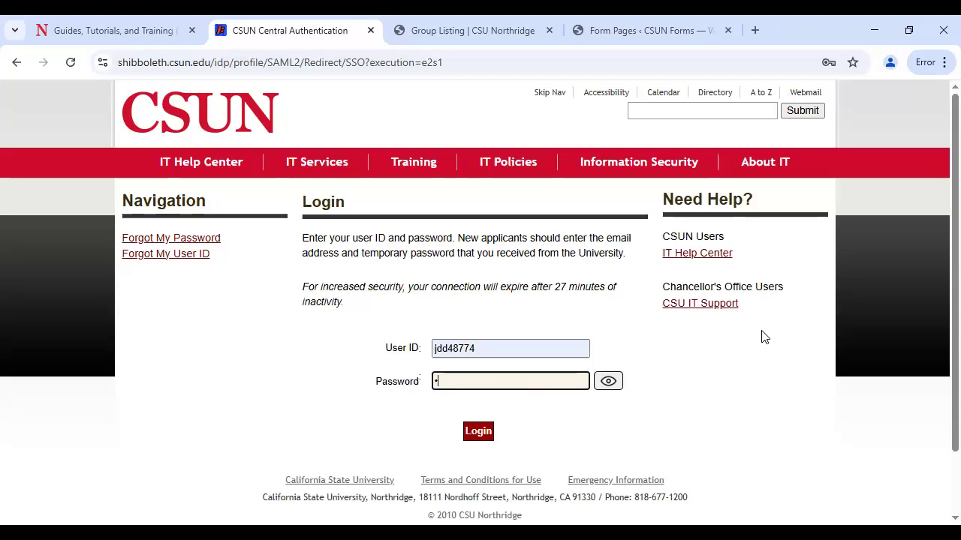
type("************")
key("Return")
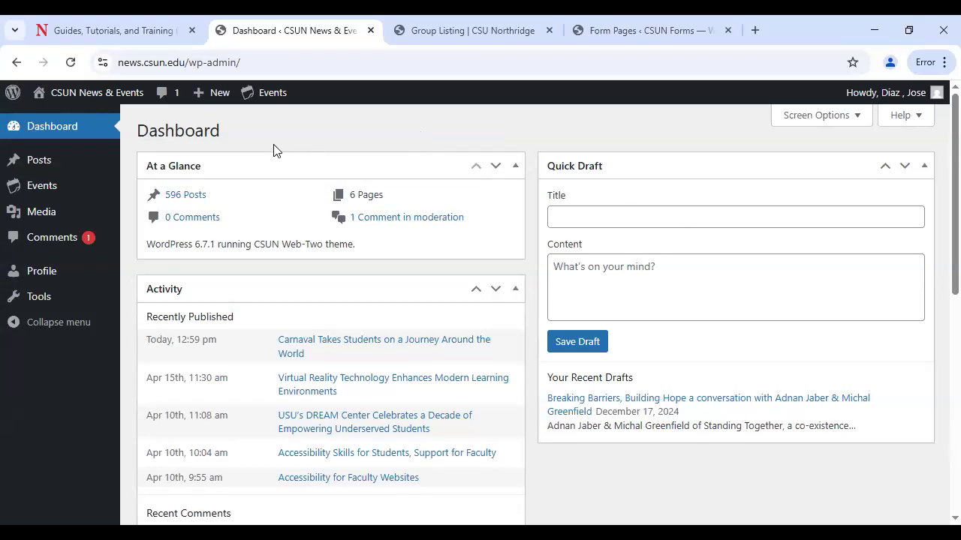
mouse_move(199, 91)
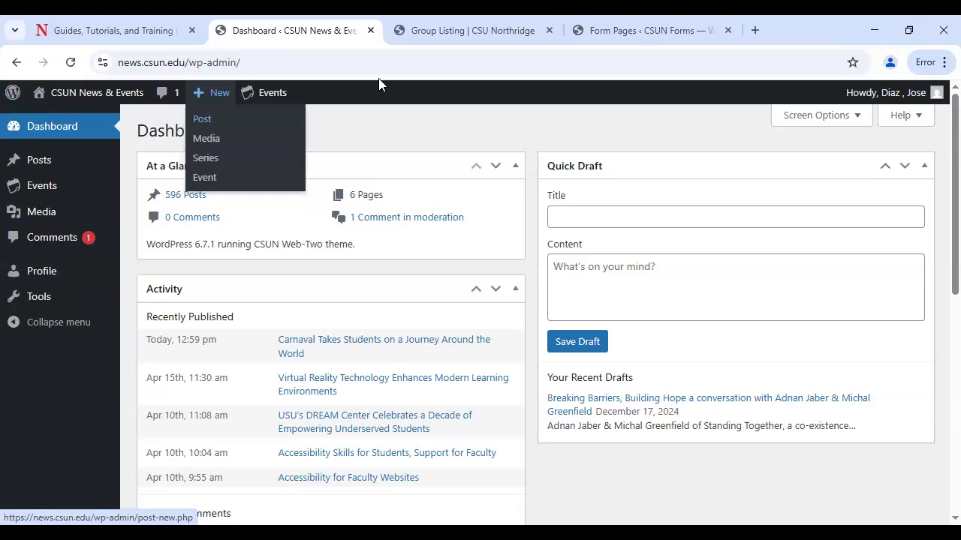
left_click(755, 30)
type("wws")
key("BackSpace")
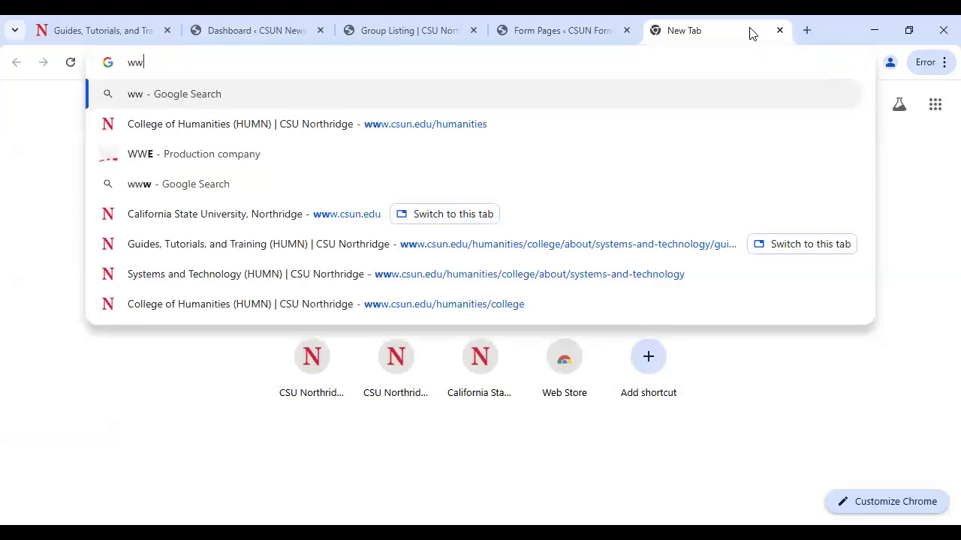
key("Down")
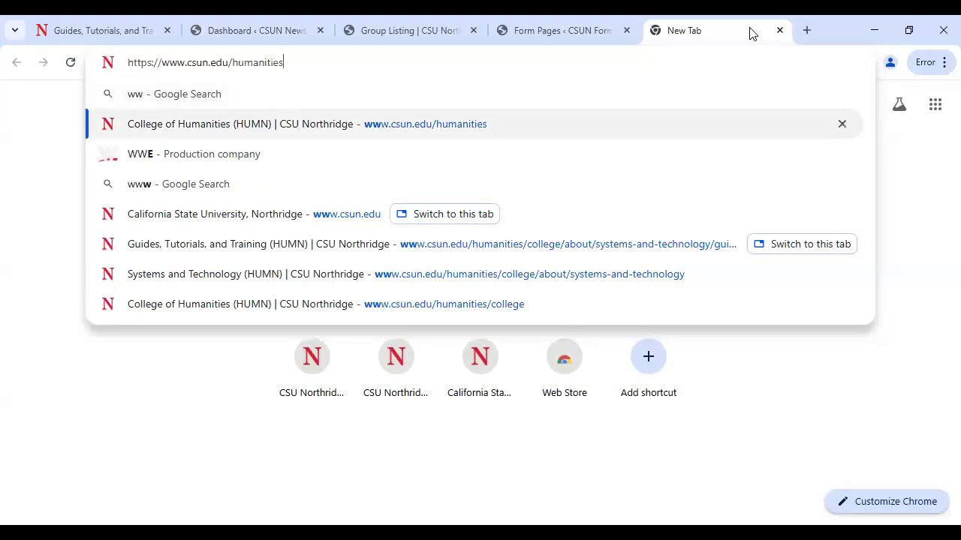
type("/rel")
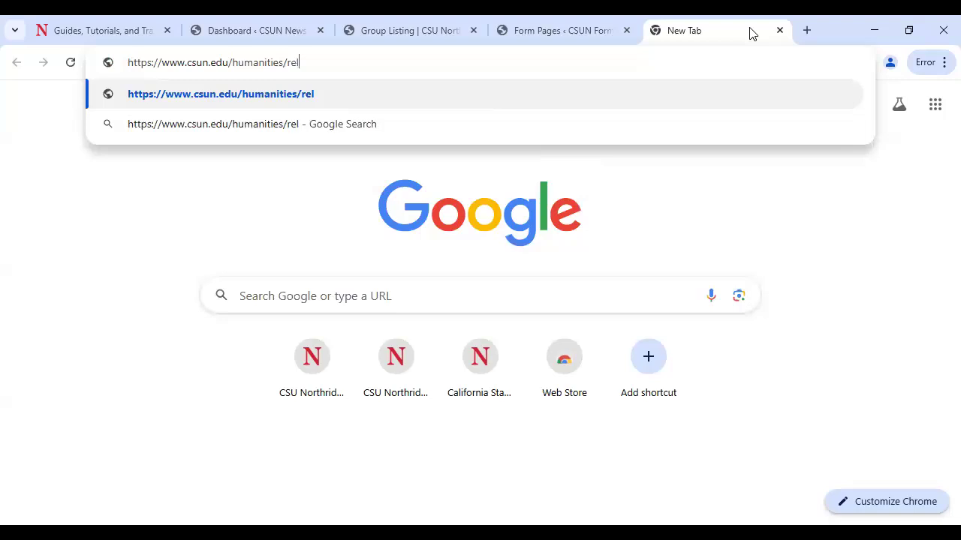
type("igious-studies")
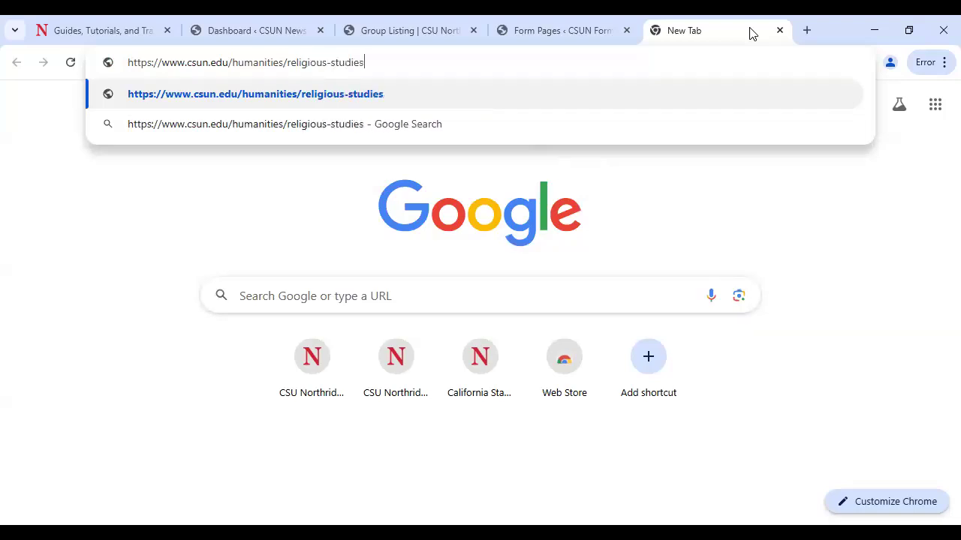
key("Return")
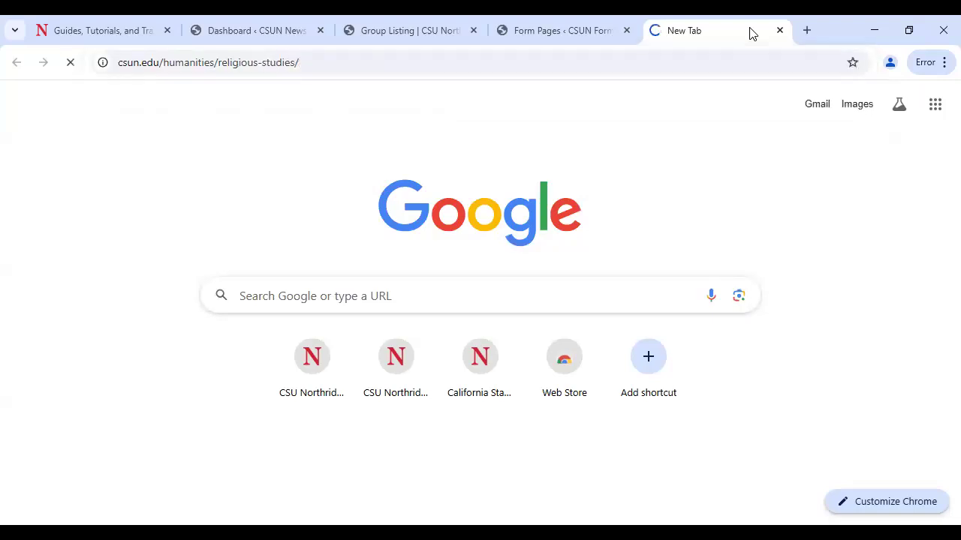
Step: Look through the Religious Studies page, examining how its events section is displayed
scroll(589, 193, "down", 3)
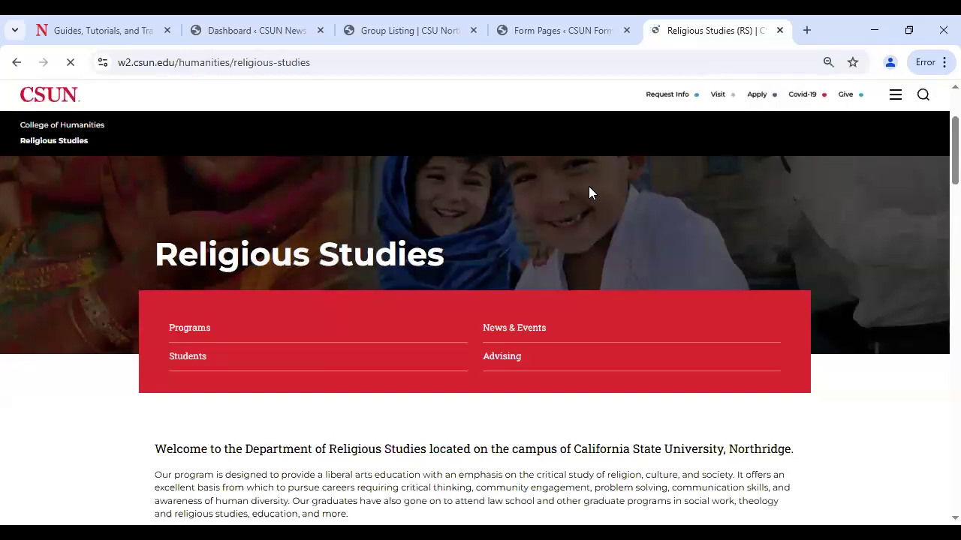
scroll(589, 192, "down", 5)
scroll(589, 198, "down", 1)
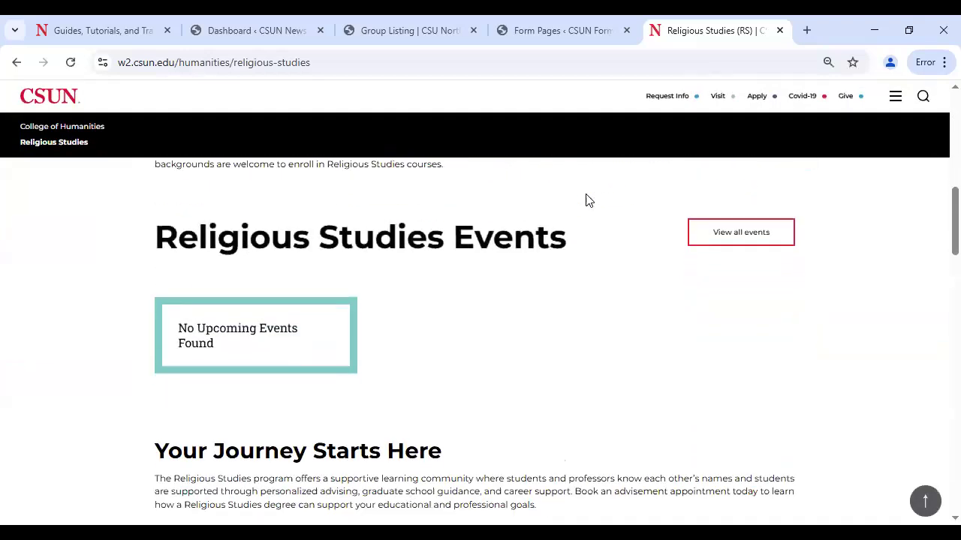
scroll(589, 200, "down", 10)
scroll(587, 201, "up", 5)
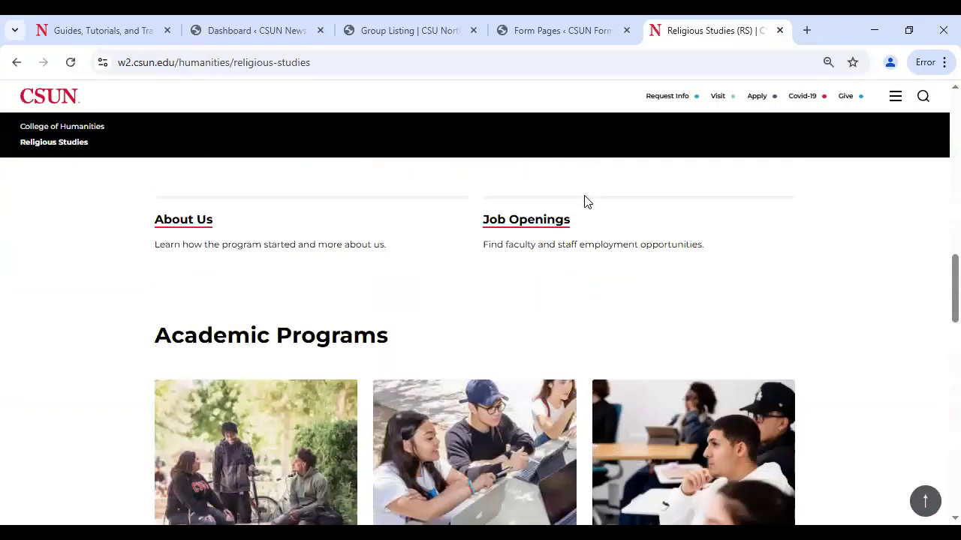
scroll(587, 201, "down", 3)
scroll(585, 199, "up", 9)
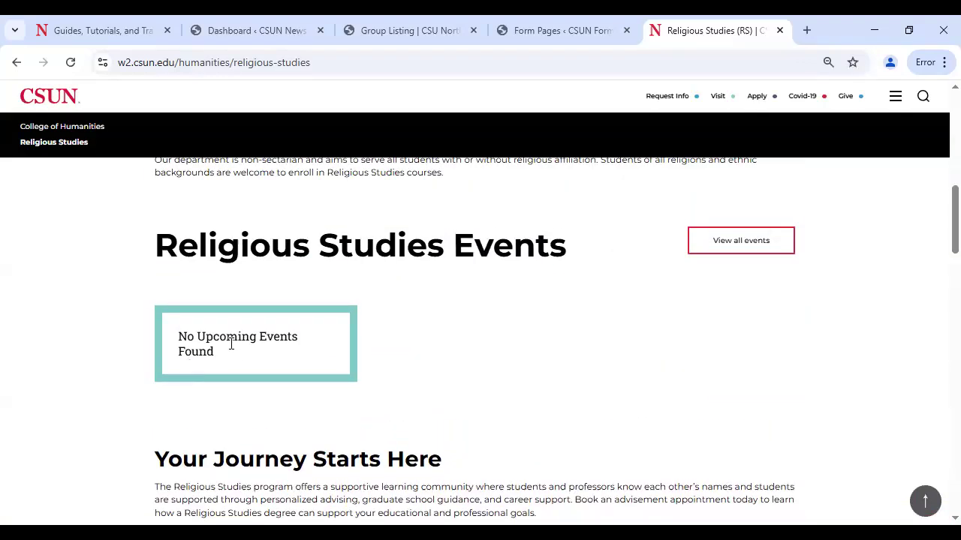
scroll(247, 198, "up", 10)
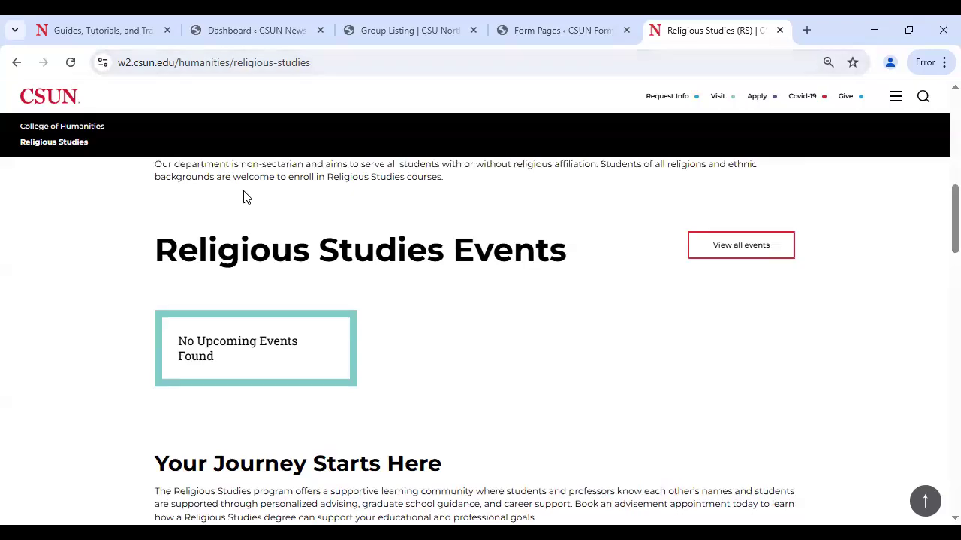
Step: Go to the College of Humanities home page and find its upcoming event cards
left_click(72, 139)
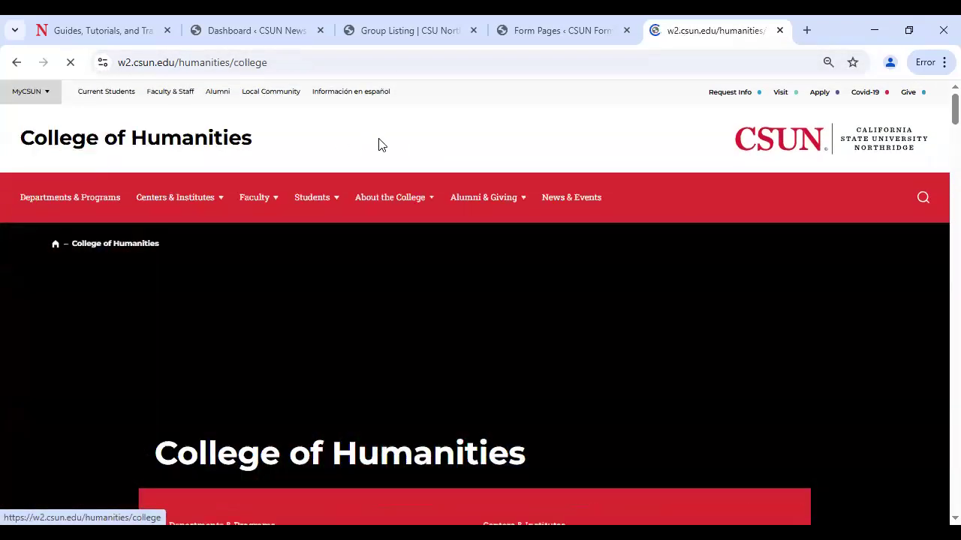
scroll(382, 154, "down", 4)
scroll(382, 154, "down", 12)
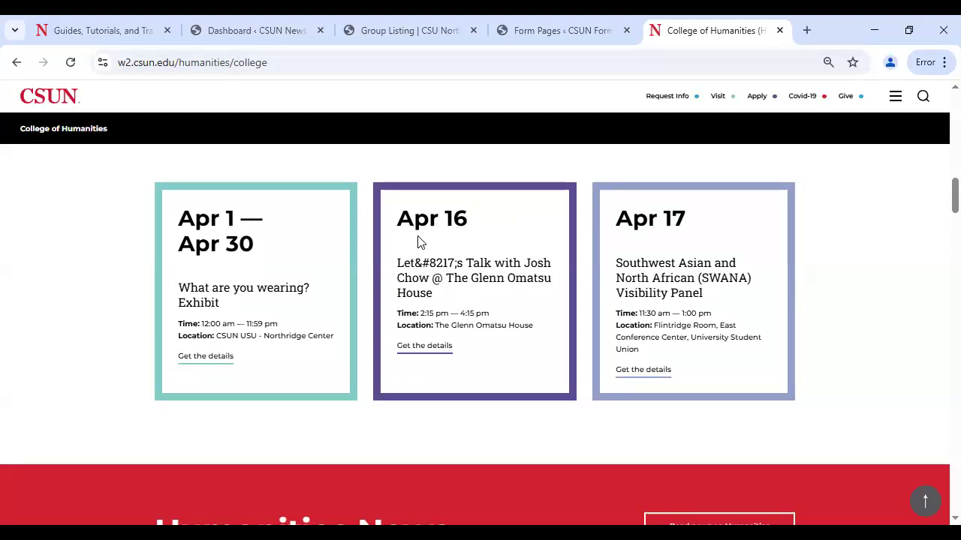
Step: Highlight the stray apostrophe code "&#8217;" in the Apr 16 event title to examine it
left_click_drag(397, 263, 467, 262)
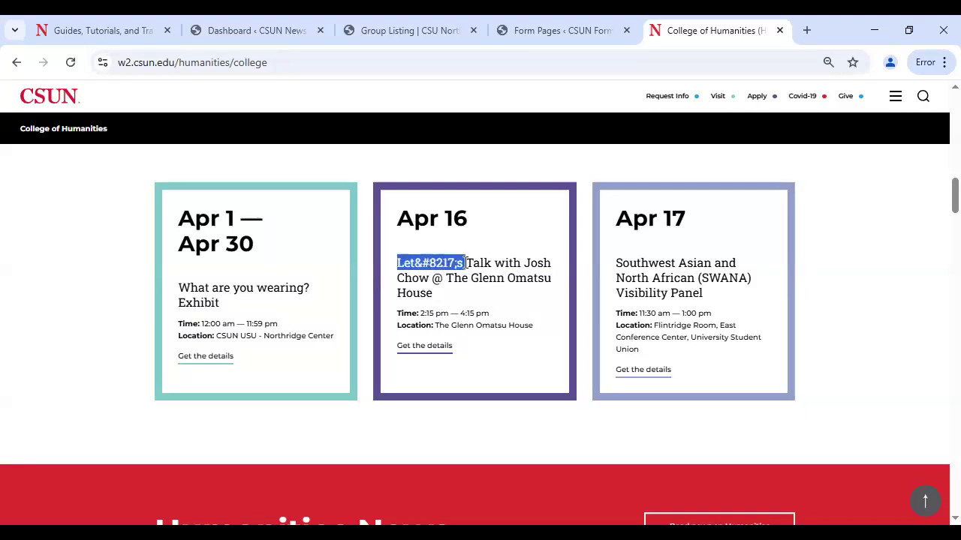
left_click(436, 265)
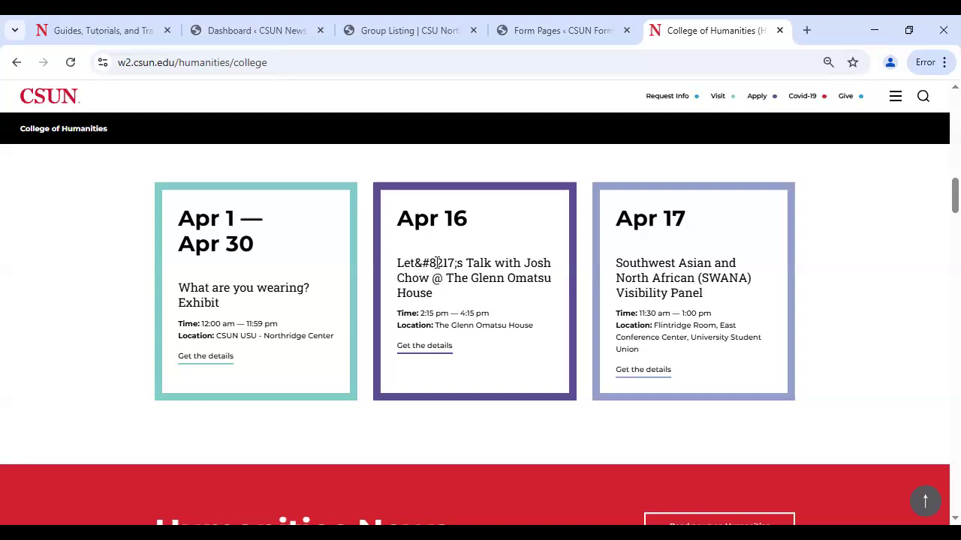
mouse_move(456, 264)
left_mouse_down()
mouse_move(423, 262)
mouse_move(462, 264)
left_mouse_up()
left_click(472, 273)
Step: Compare the event cards with the Humanities News section on the College of Humanities page
scroll(463, 285, "down", 4)
scroll(307, 314, "up", 1)
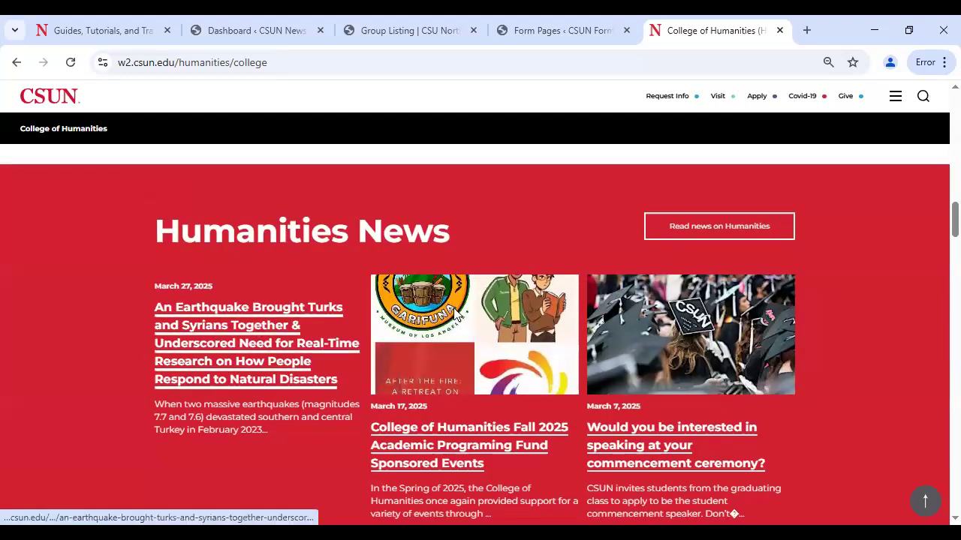
scroll(243, 288, "up", 4)
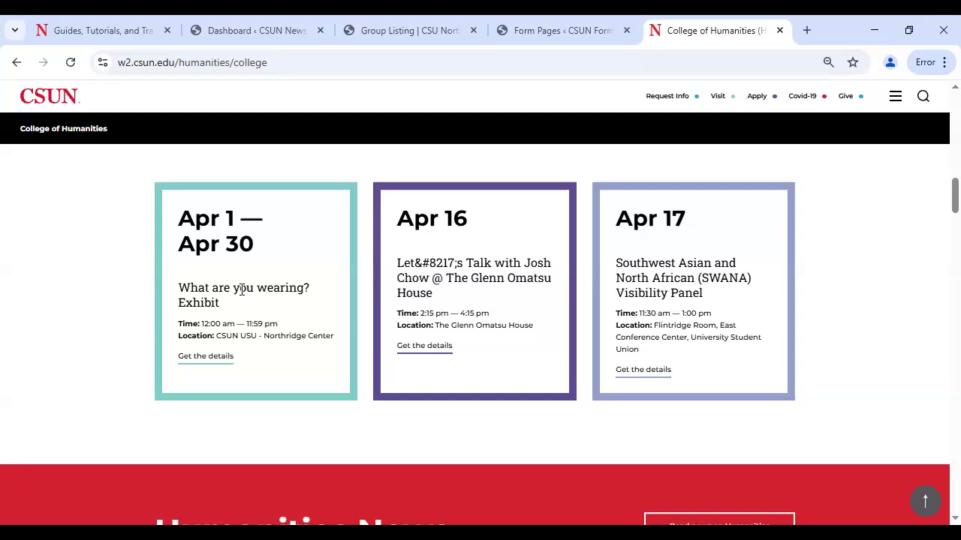
scroll(285, 257, "down", 5)
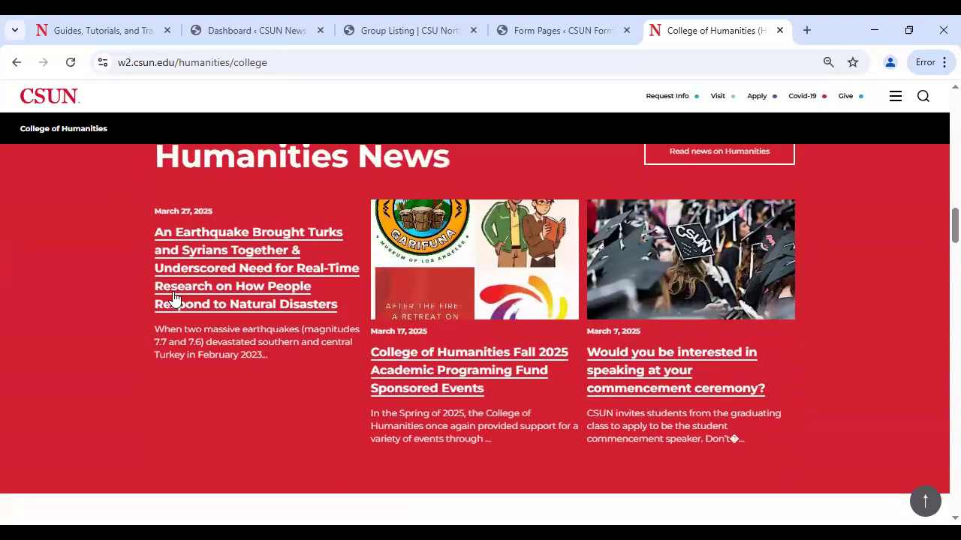
scroll(354, 292, "up", 4)
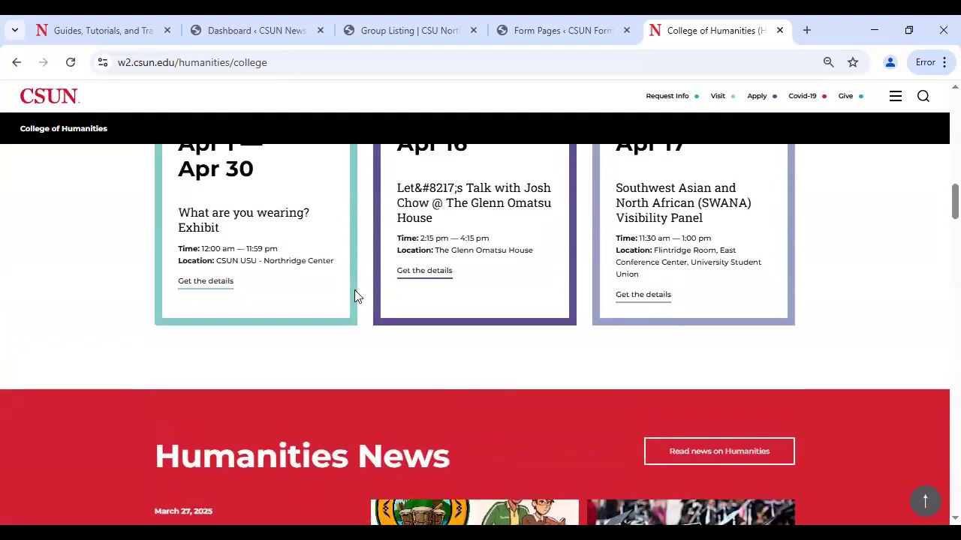
scroll(354, 296, "up", 1)
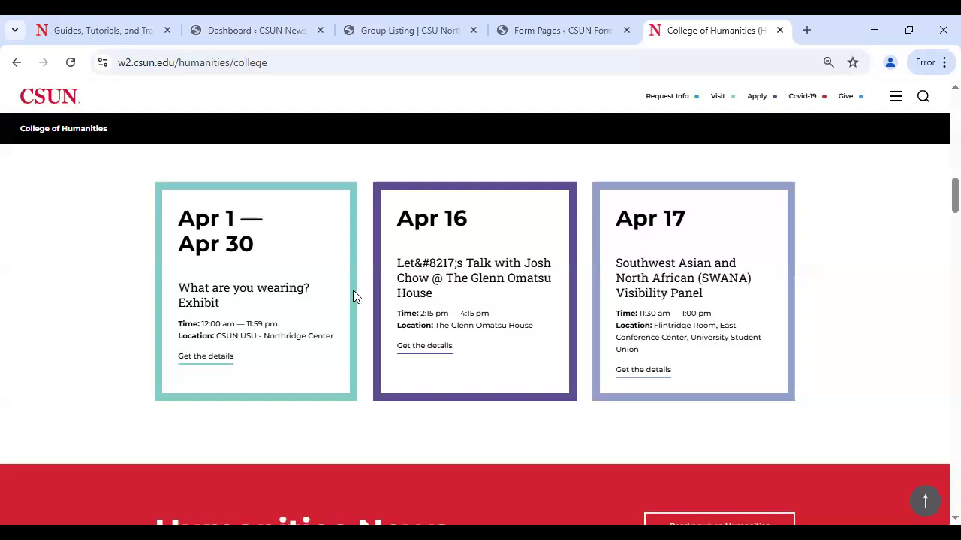
scroll(368, 271, "down", 3)
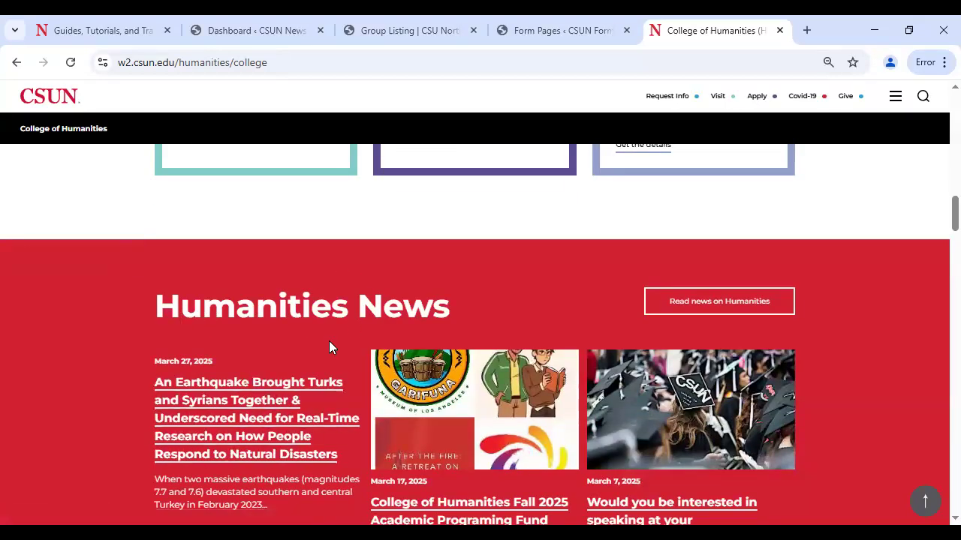
scroll(330, 342, "down", 1)
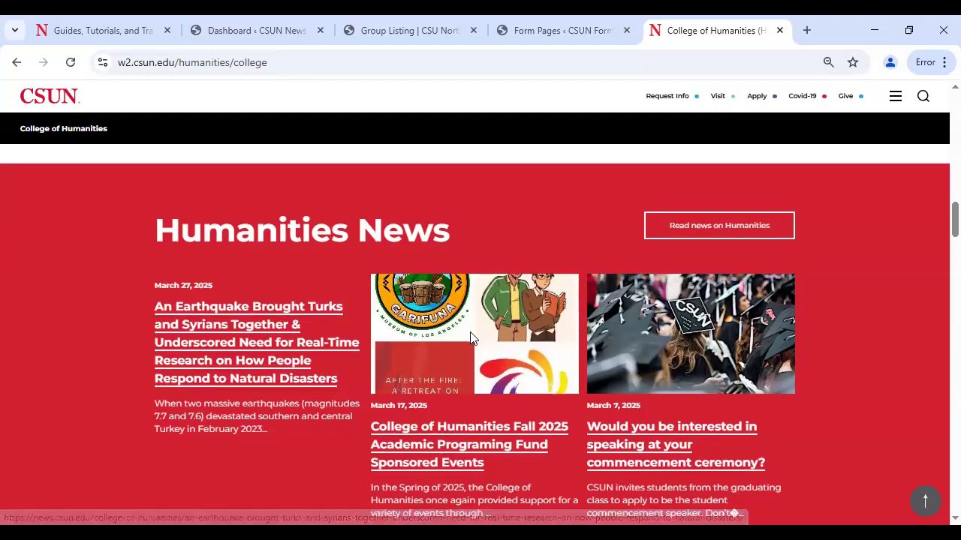
Step: Open the full College of Humanities news feed from the Humanities News section and browse its articles
scroll(446, 382, "down", 1)
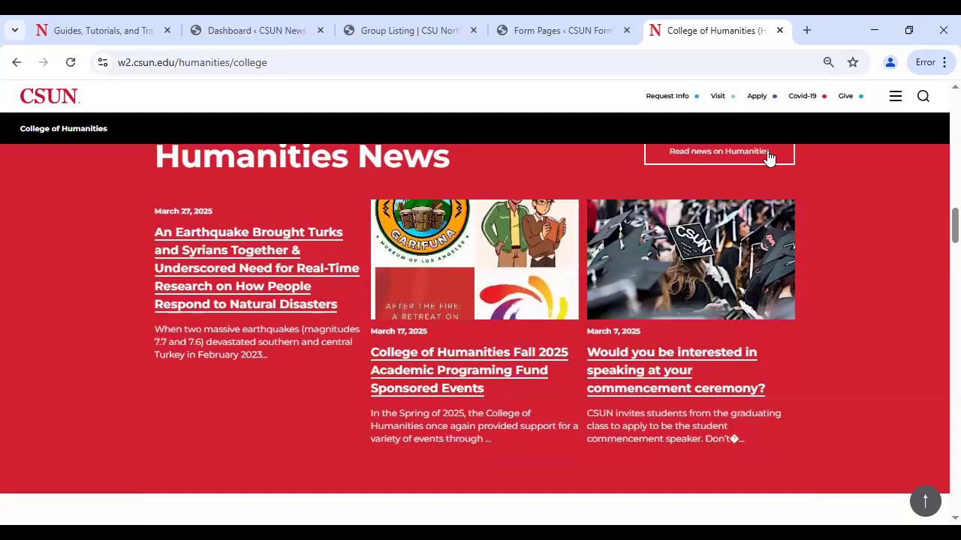
left_click(738, 161)
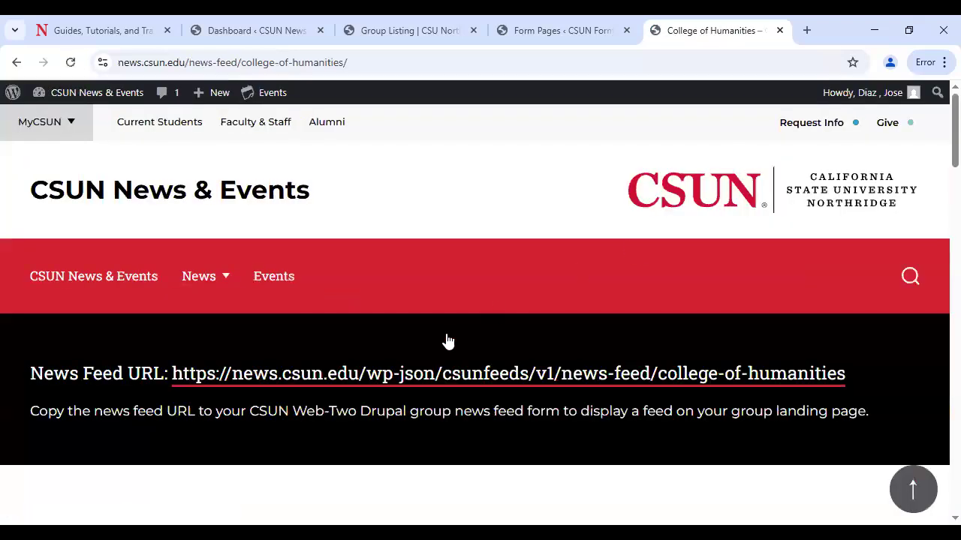
scroll(445, 340, "down", 6)
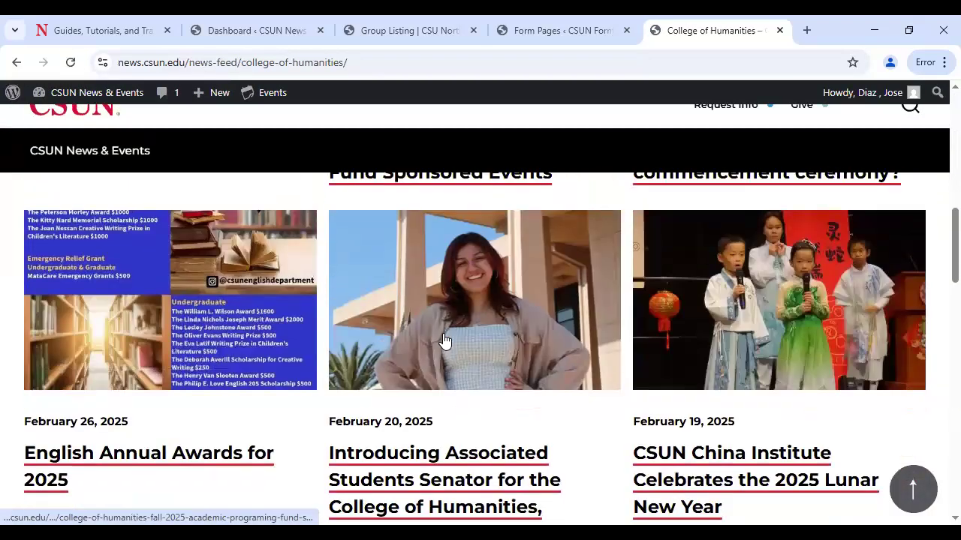
Step: Open the "College of Humanities Fall 2025 Academic Programing Fund Sponsored Events" article from the news feed and skim it
scroll(444, 340, "down", 6)
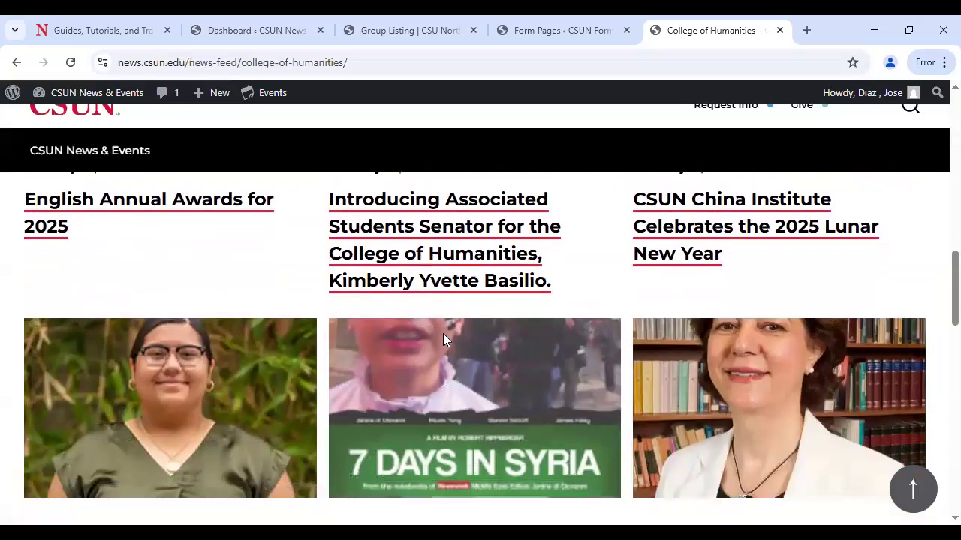
scroll(443, 339, "up", 10)
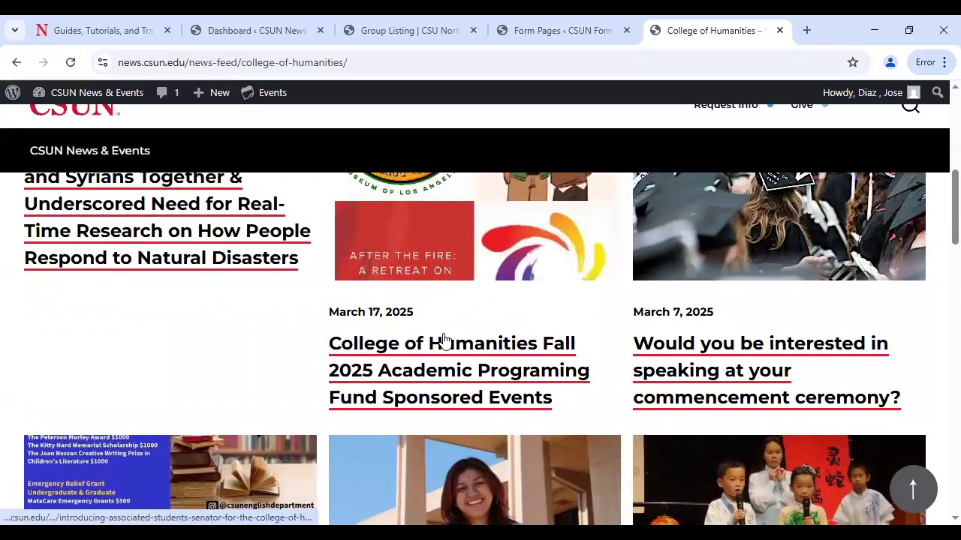
left_click(435, 380)
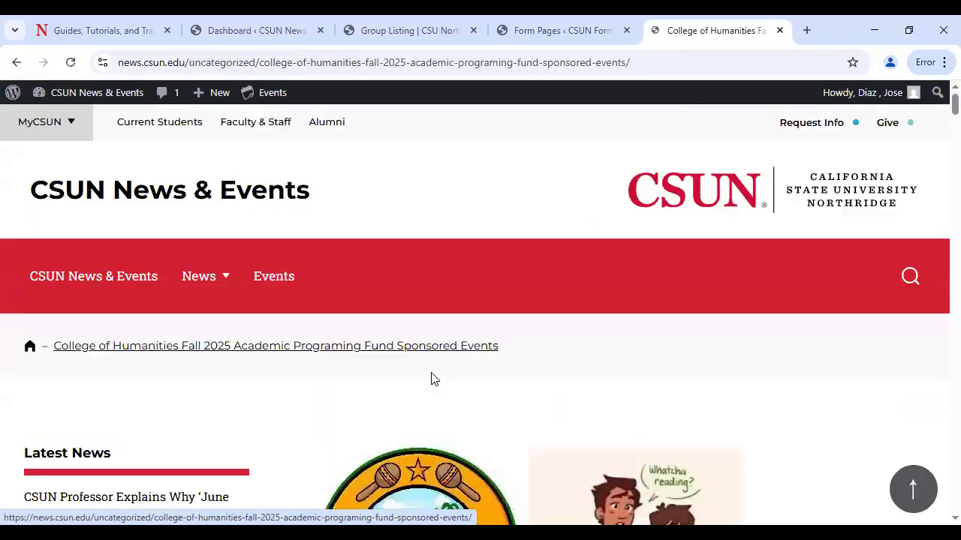
scroll(439, 370, "down", 5)
scroll(439, 370, "down", 15)
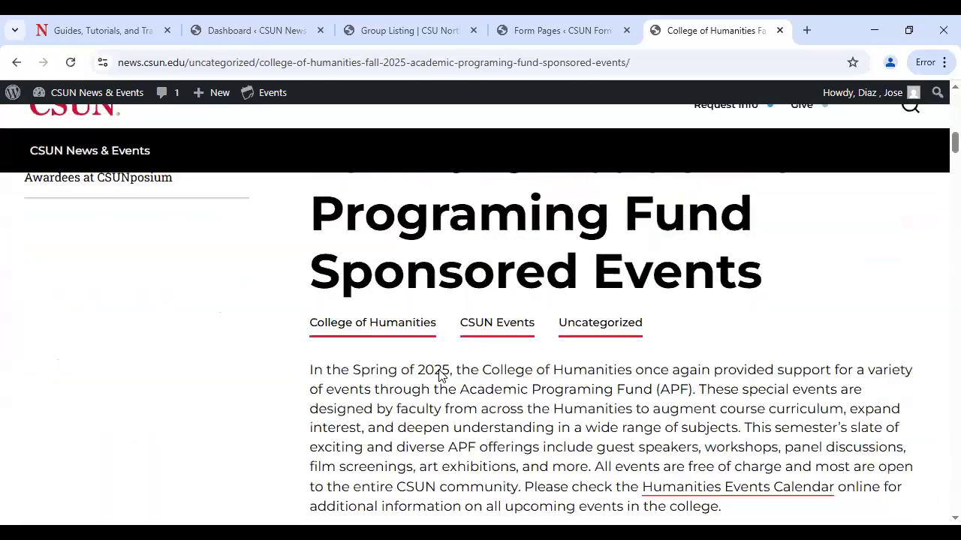
scroll(440, 370, "up", 20)
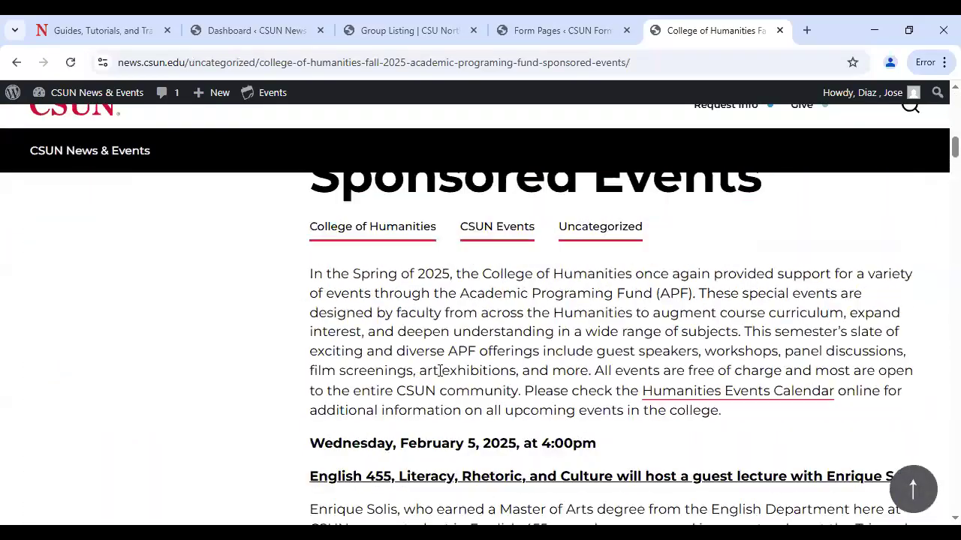
Step: Shrink the page zoom one level and examine the article's image, title, feed labels and dated event descriptions
key("ctrl+minus")
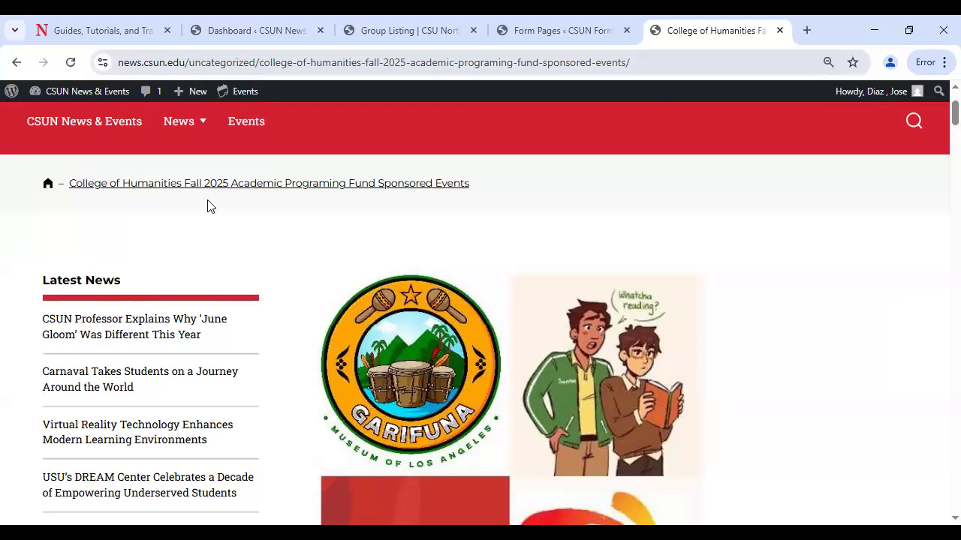
scroll(308, 269, "up", 1)
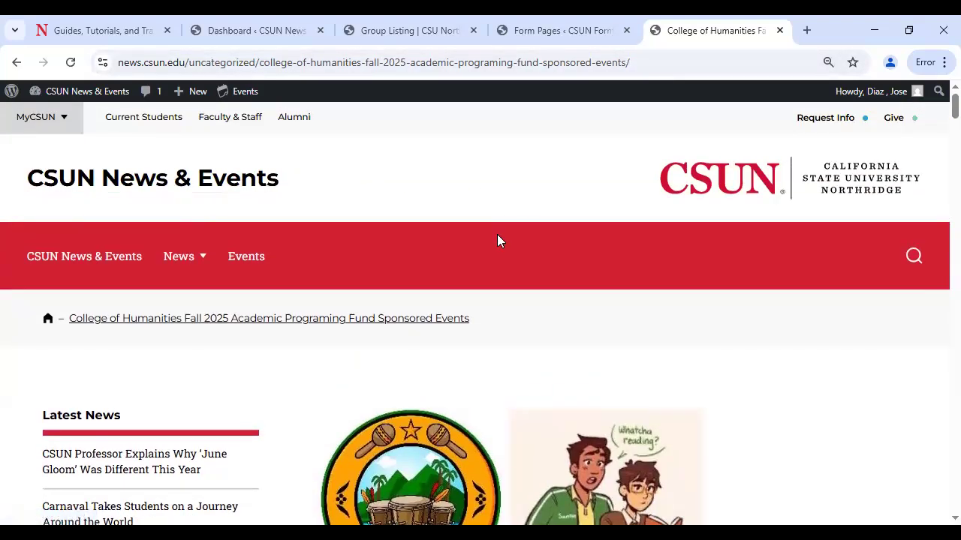
scroll(563, 265, "down", 8)
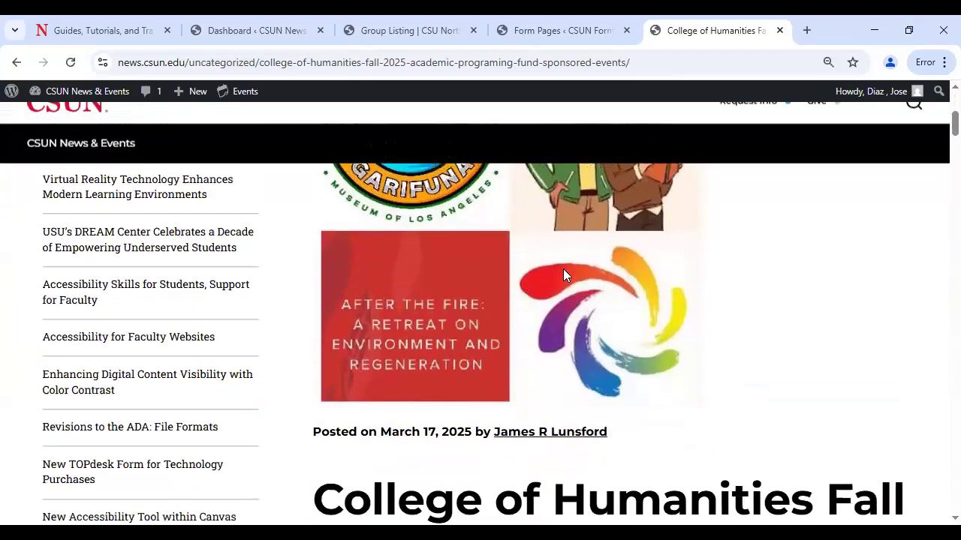
scroll(565, 274, "down", 1)
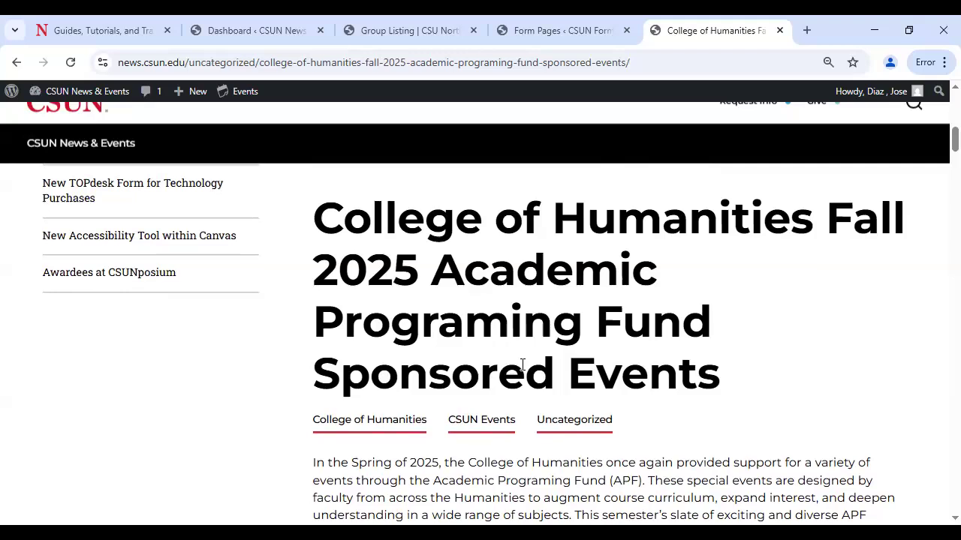
scroll(522, 366, "down", 2)
scroll(522, 366, "down", 1)
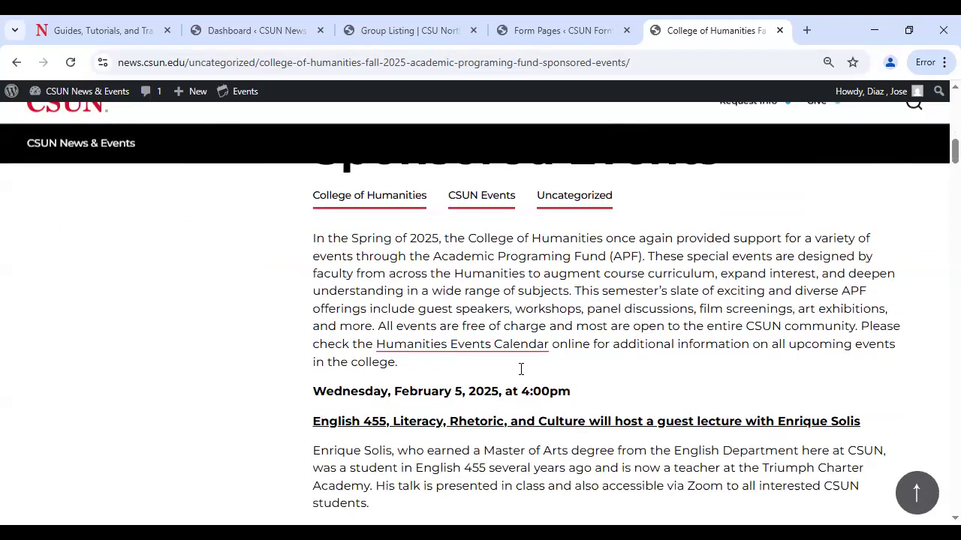
scroll(502, 390, "down", 1)
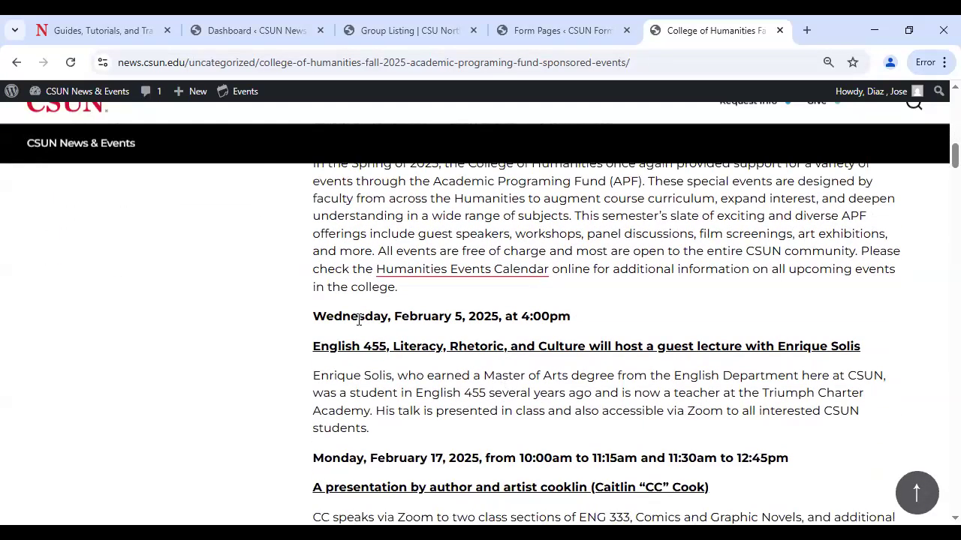
scroll(451, 375, "down", 4)
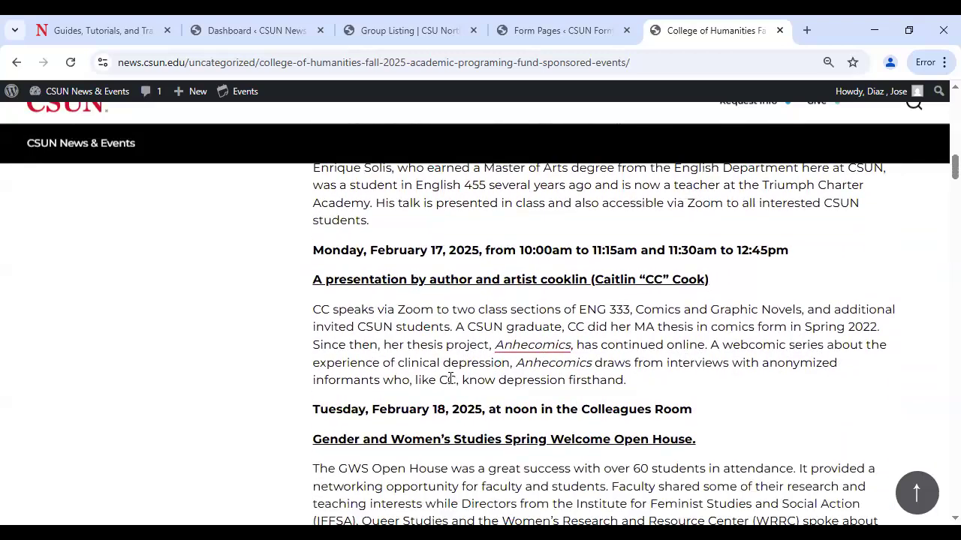
scroll(451, 385, "down", 9)
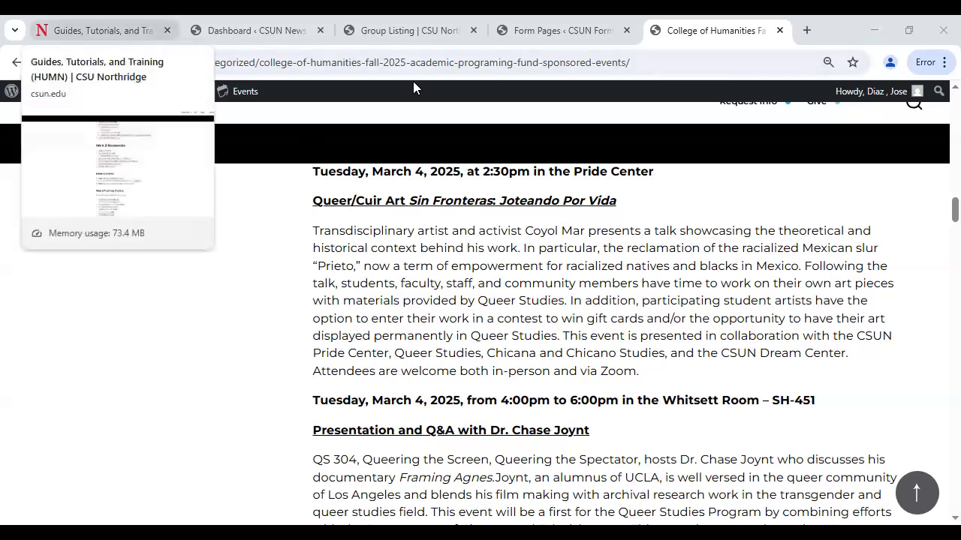
Step: Return to the CSUN News & Events dashboard and start a new post
left_click(129, 31)
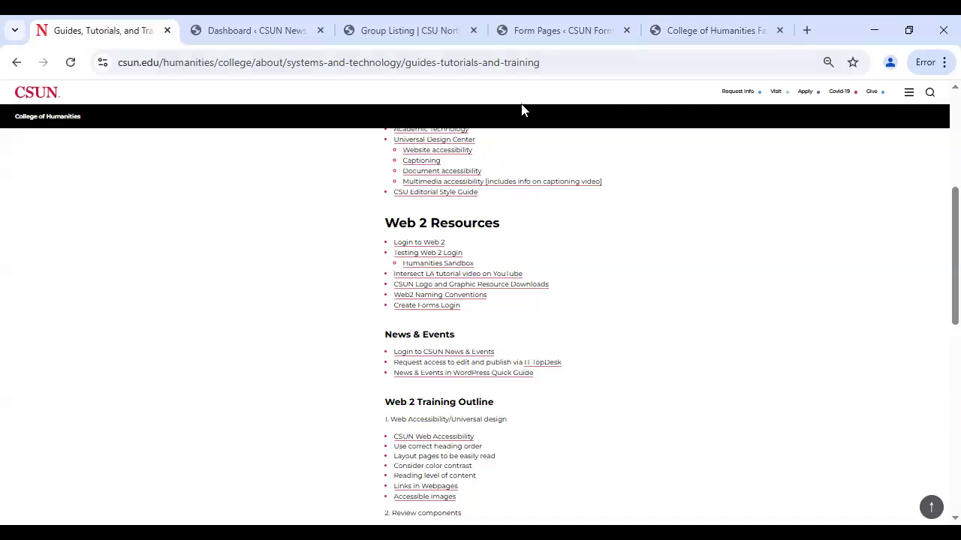
left_click(249, 32)
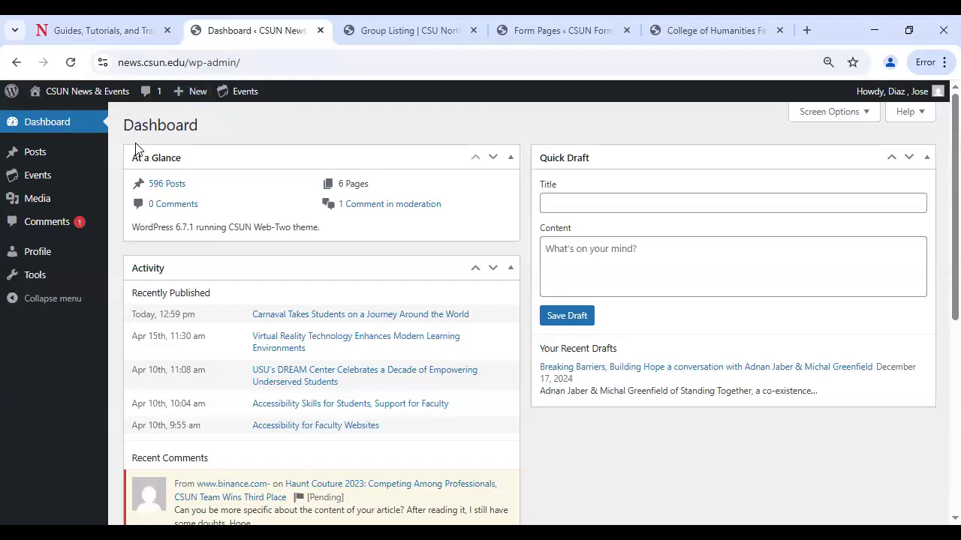
mouse_move(40, 157)
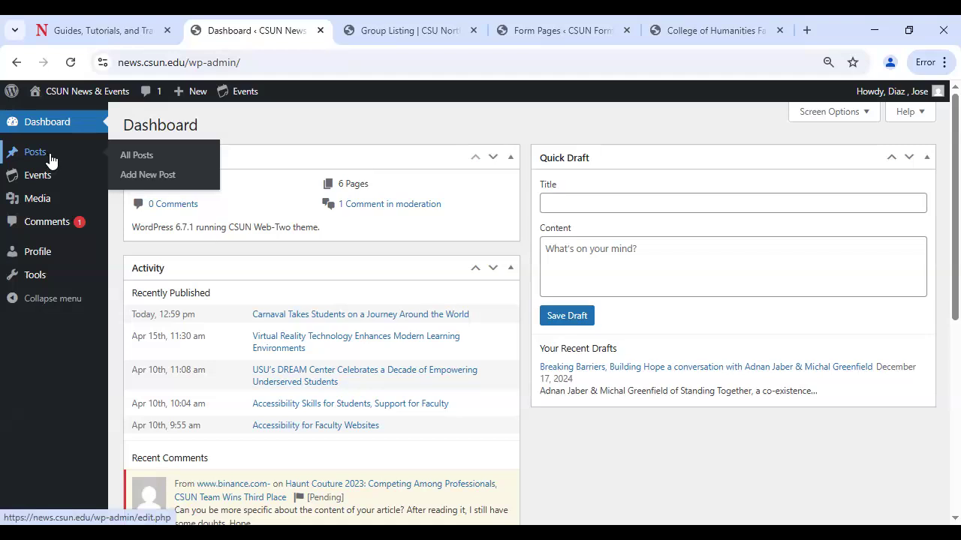
left_click(155, 180)
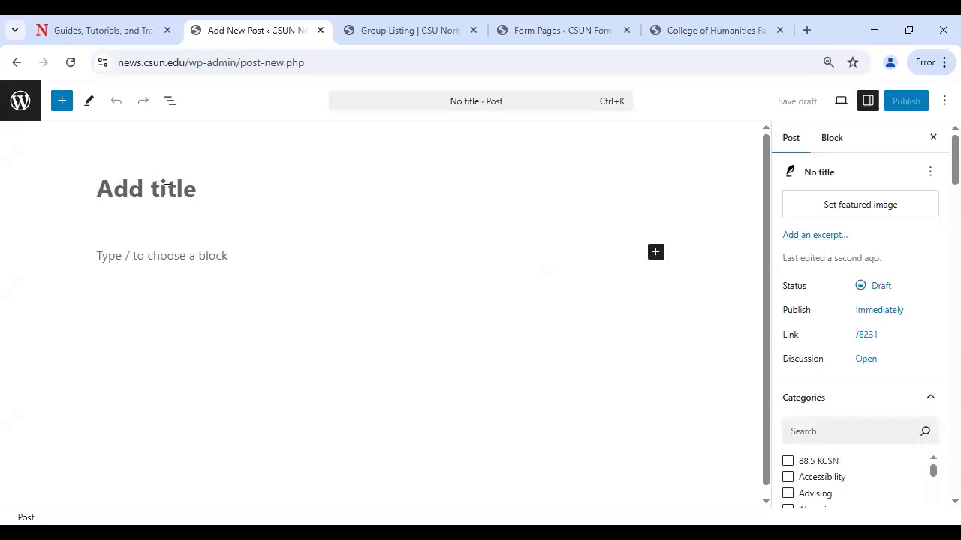
Step: Examine the new post's empty body block, then its post settings from the featured image down to Categories and Tags
left_click(150, 255)
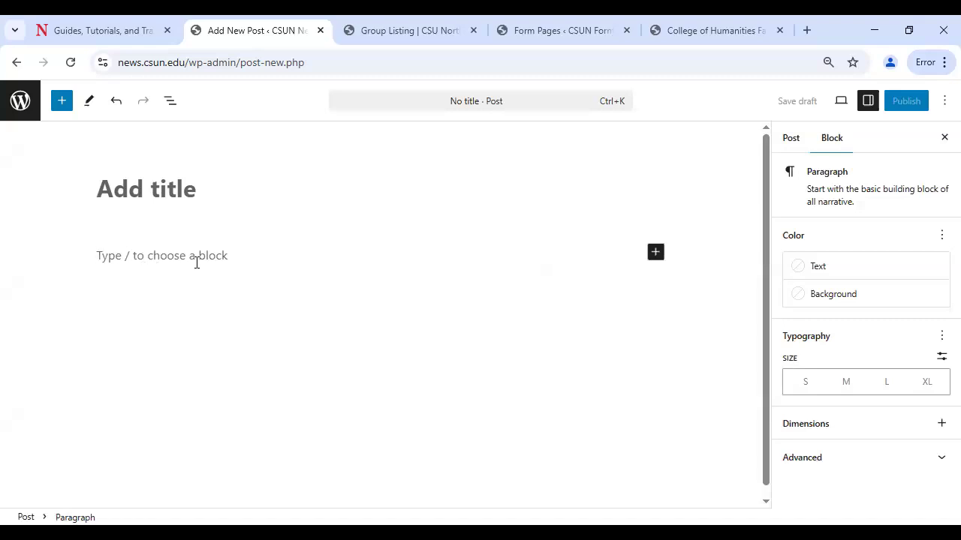
scroll(300, 258, "down", 1)
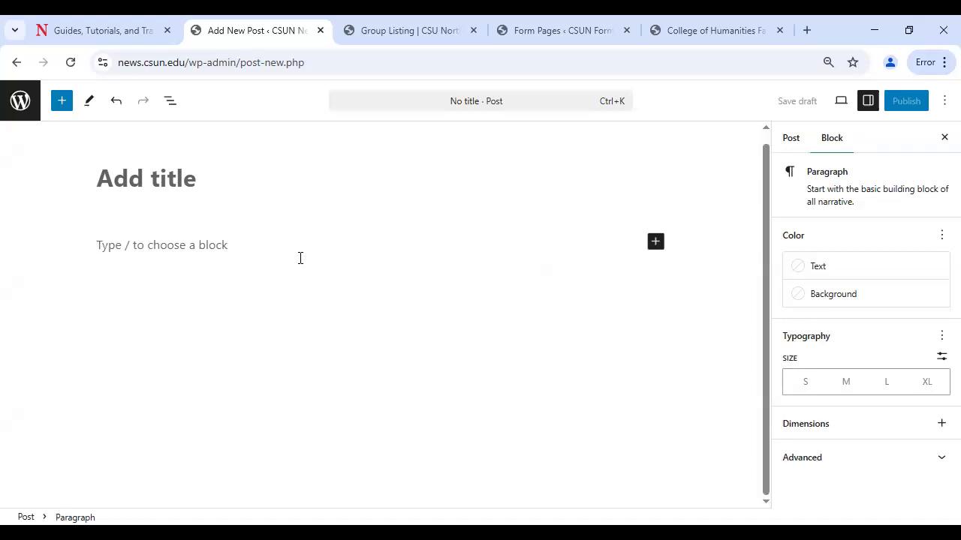
scroll(309, 261, "up", 1)
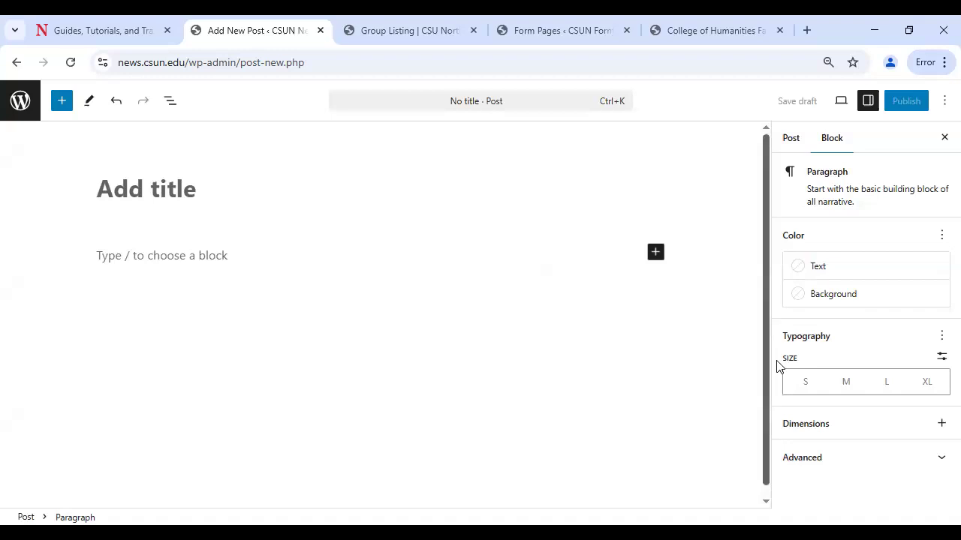
left_click(790, 141)
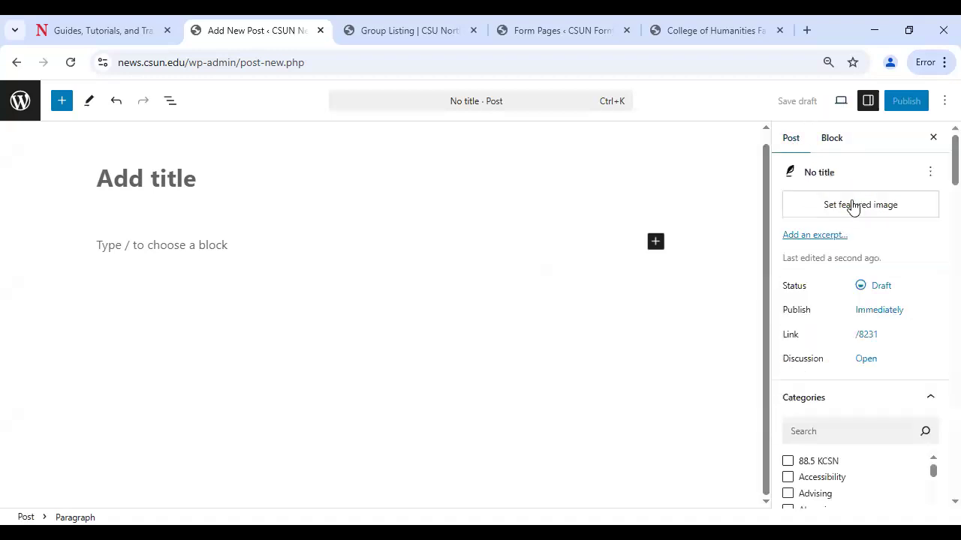
scroll(838, 252, "down", 1)
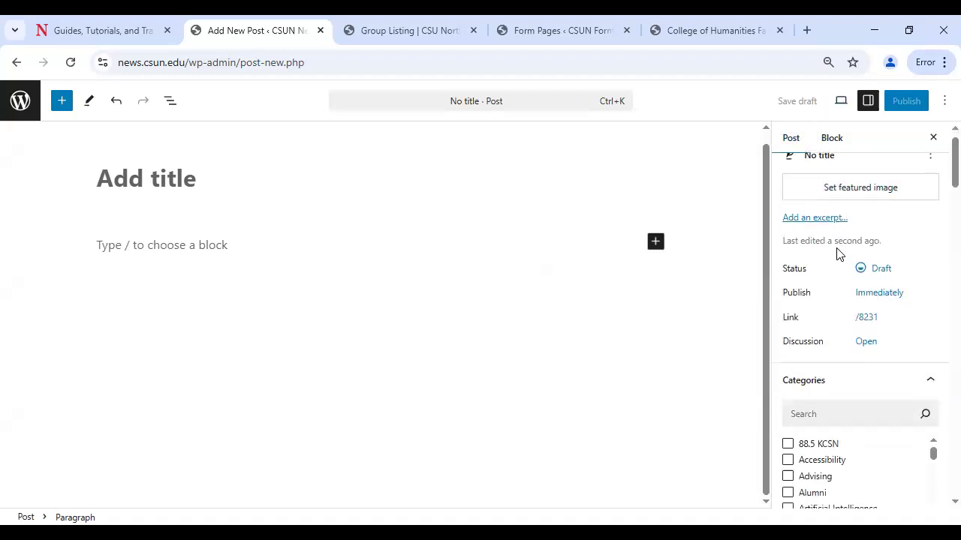
scroll(839, 252, "down", 3)
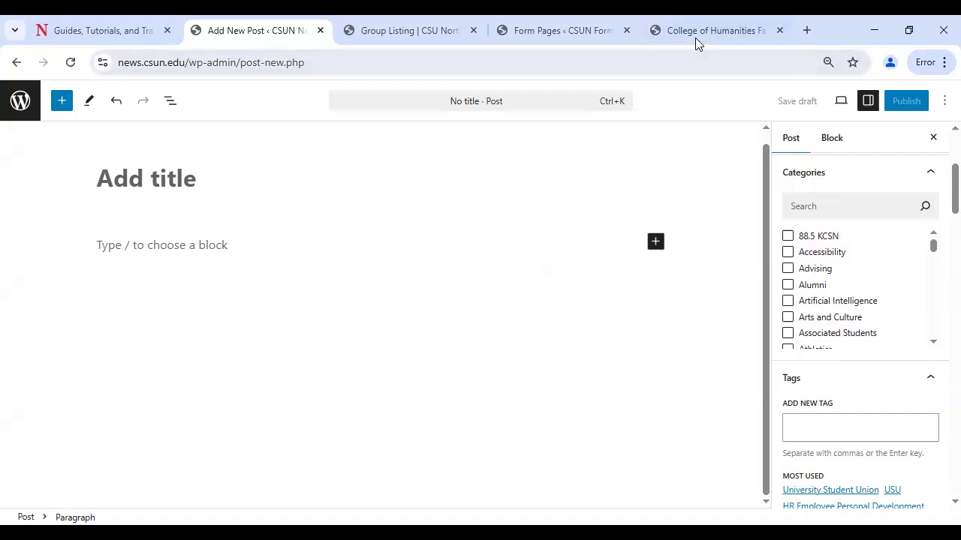
Step: Go to the CSUN News & Events home page and examine its list of news categories, including College of Humanities
left_click(608, 37)
left_click(672, 36)
scroll(450, 184, "up", 4)
left_click(71, 148)
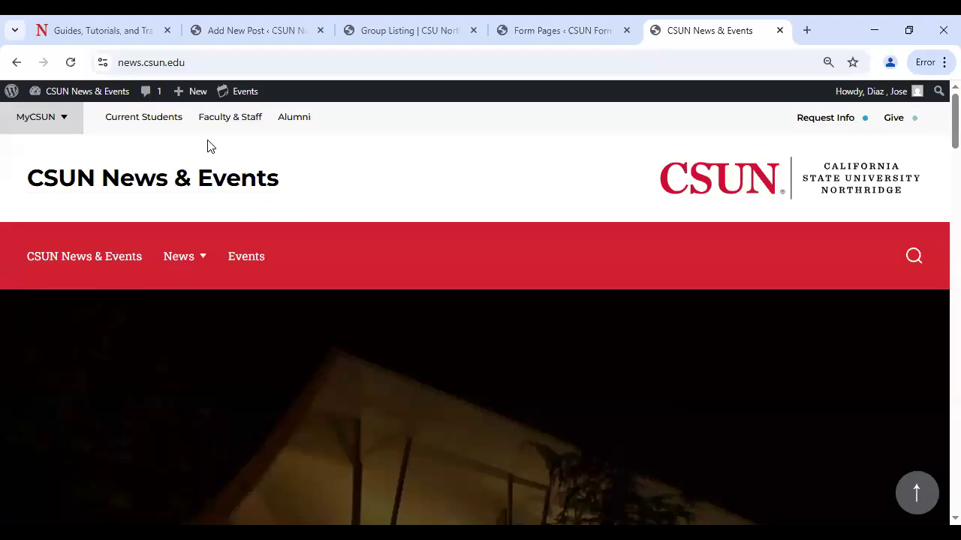
left_click(81, 263)
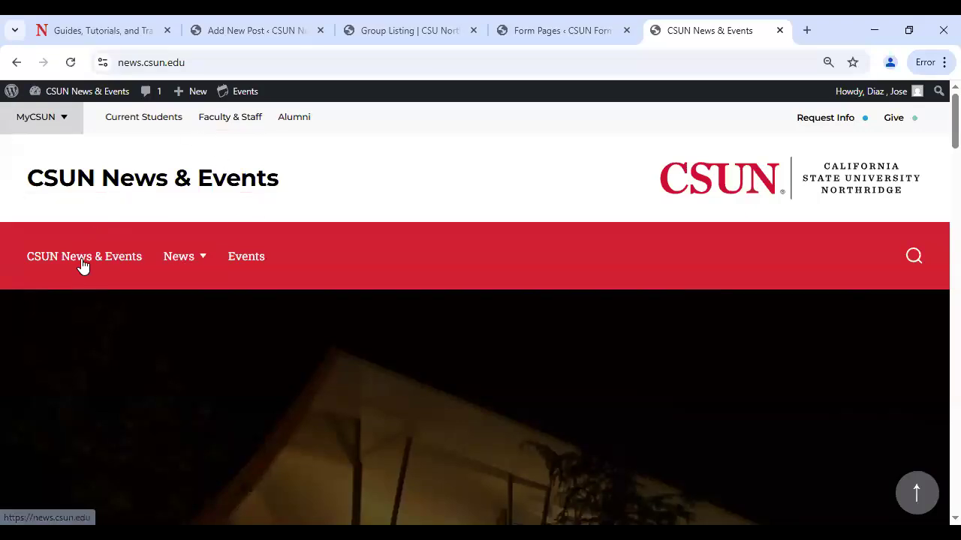
scroll(442, 309, "down", 6)
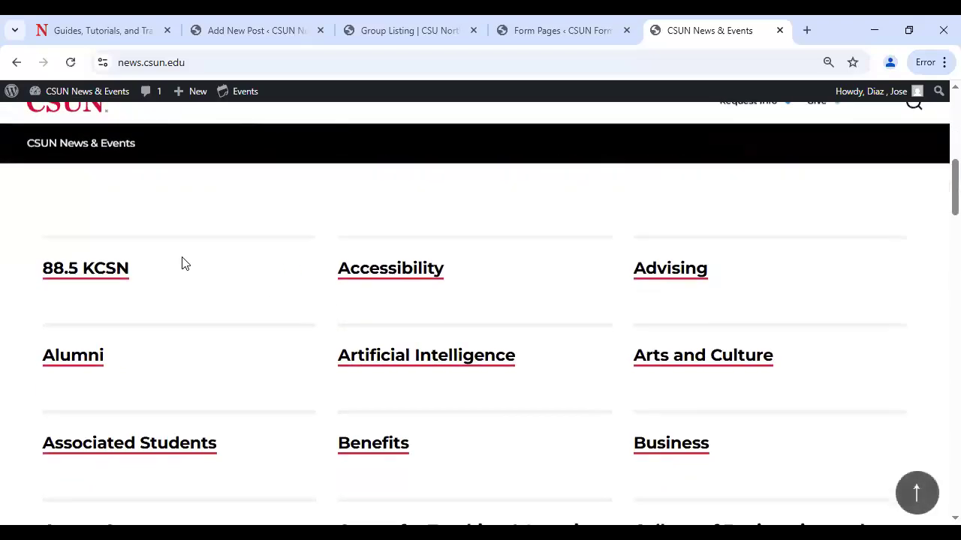
scroll(570, 326, "down", 3)
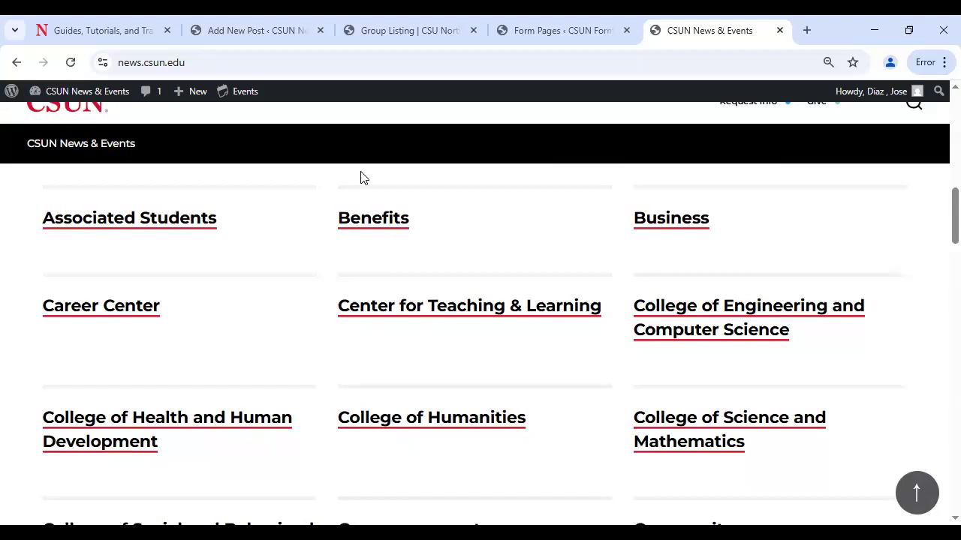
Step: Return to the new post and find the News Feeds options in its settings
left_click(287, 42)
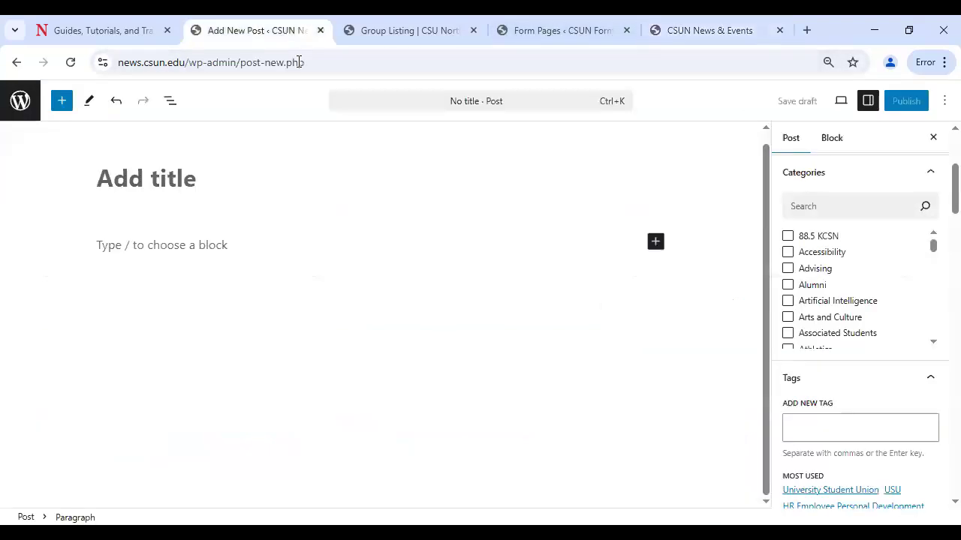
scroll(783, 413, "down", 4)
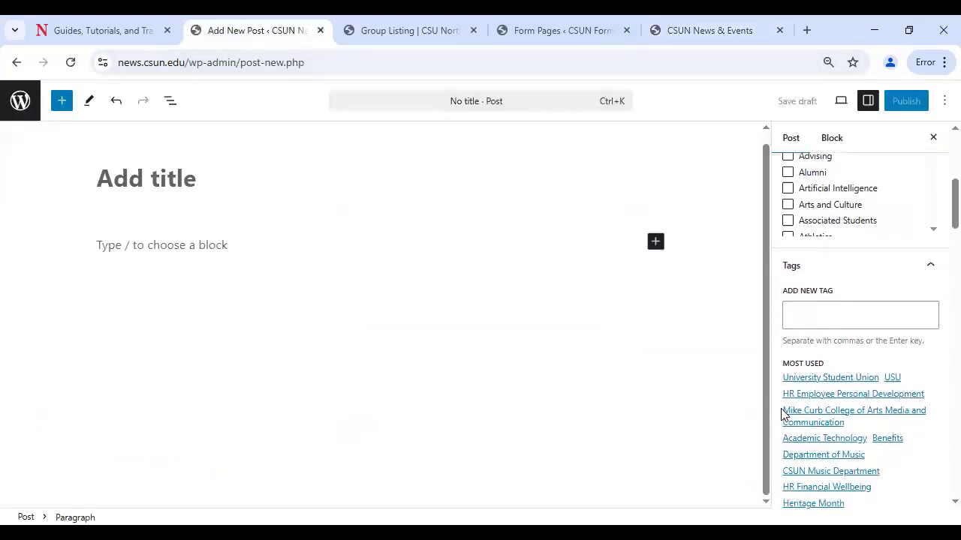
scroll(783, 414, "down", 1)
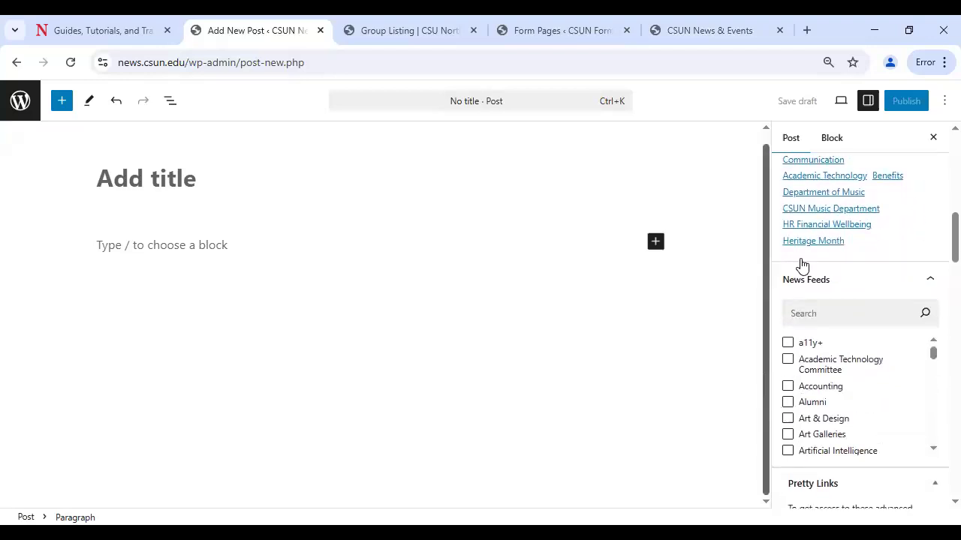
scroll(821, 290, "down", 2)
scroll(823, 299, "down", 1)
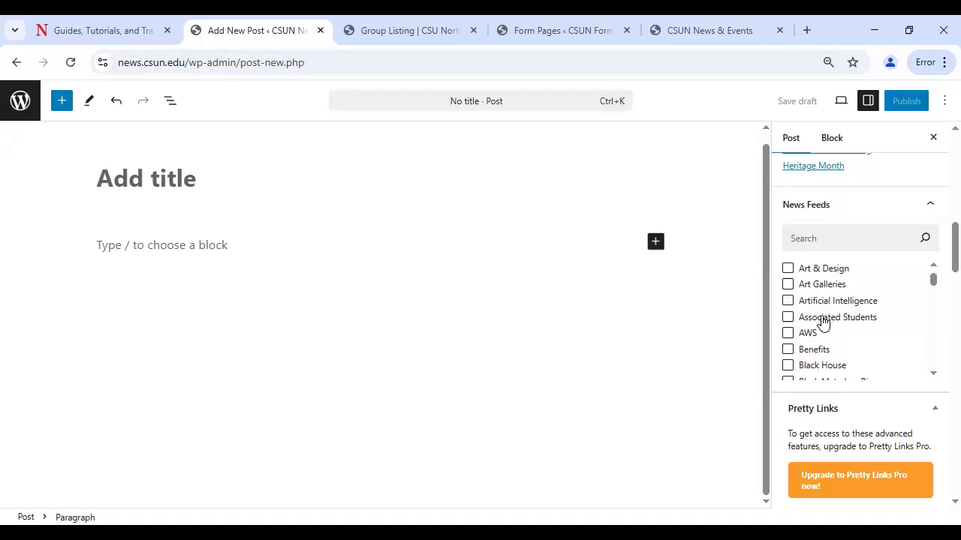
Step: Browse the News Feeds list to College of Humanities and examine the department and program feeds under it
scroll(854, 318, "down", 3)
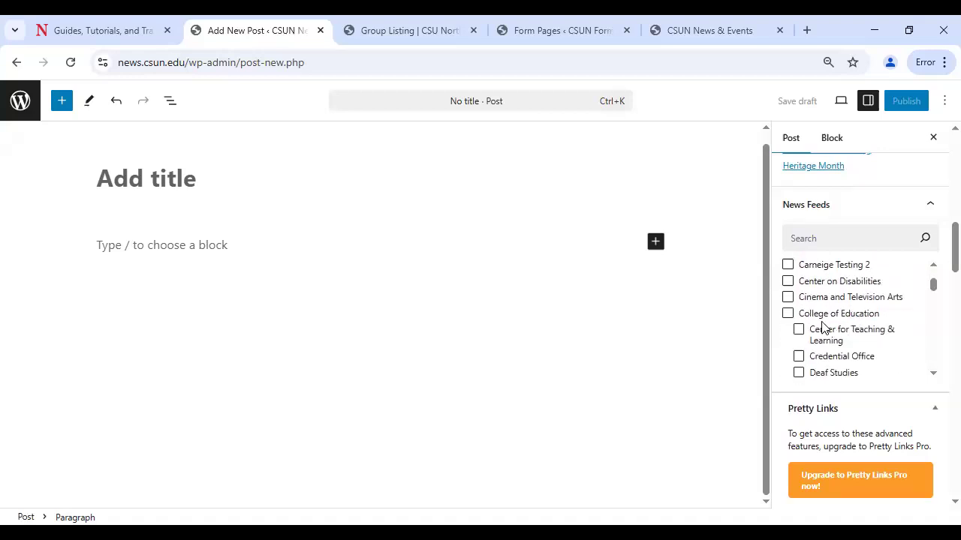
scroll(801, 330, "down", 5)
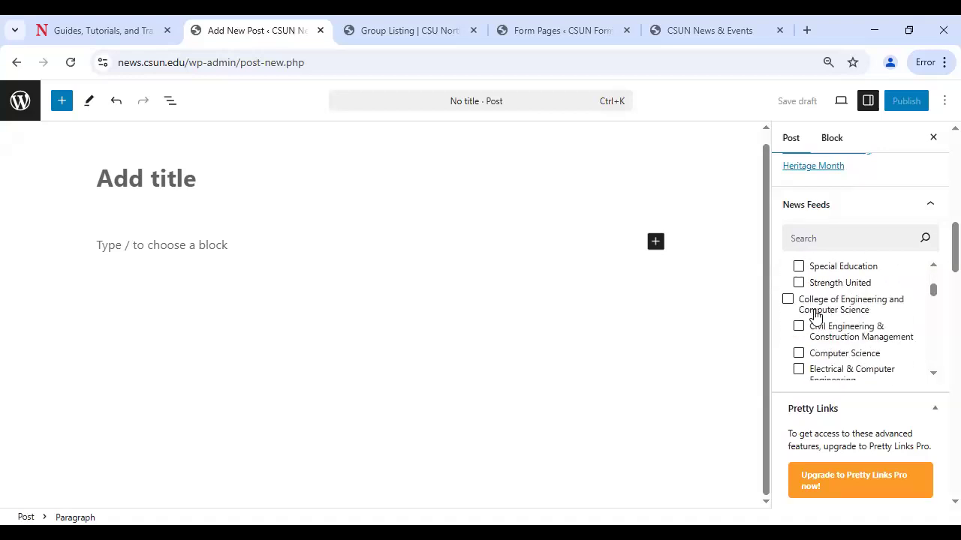
scroll(815, 314, "down", 3)
scroll(807, 316, "down", 2)
scroll(807, 316, "up", 2)
scroll(807, 317, "down", 3)
scroll(806, 317, "down", 3)
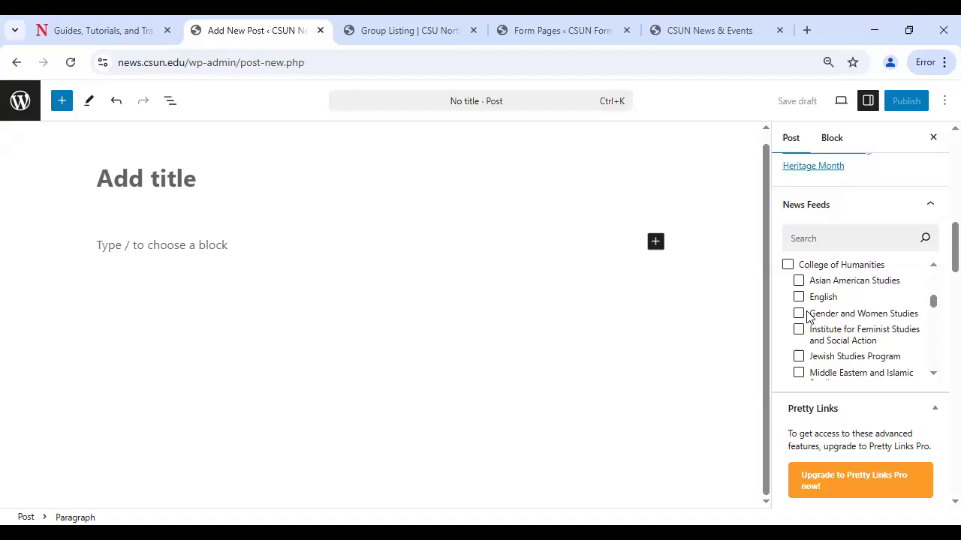
scroll(807, 317, "down", 2)
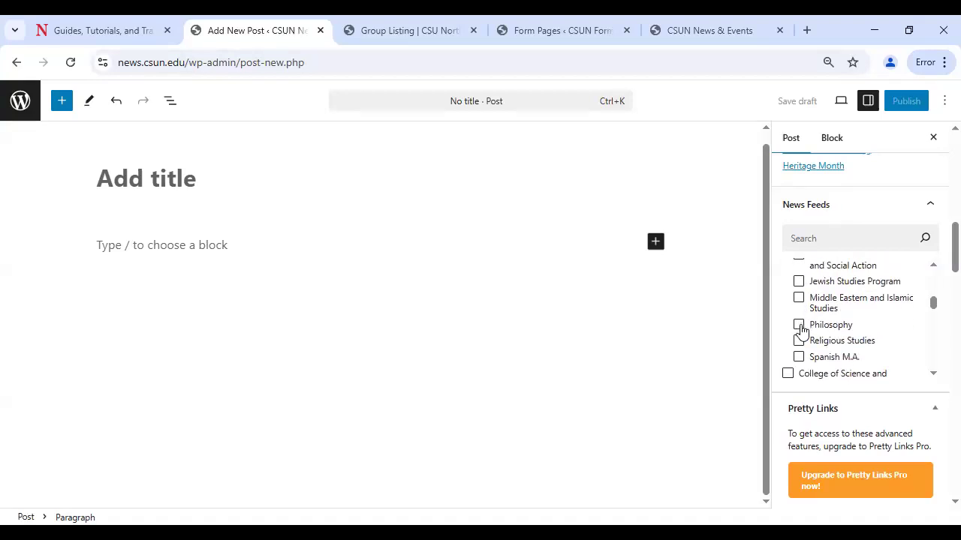
Step: Try assigning the post to the College of Humanities and Philosophy news feeds, clearing the Philosophy selection again
scroll(801, 338, "up", 2)
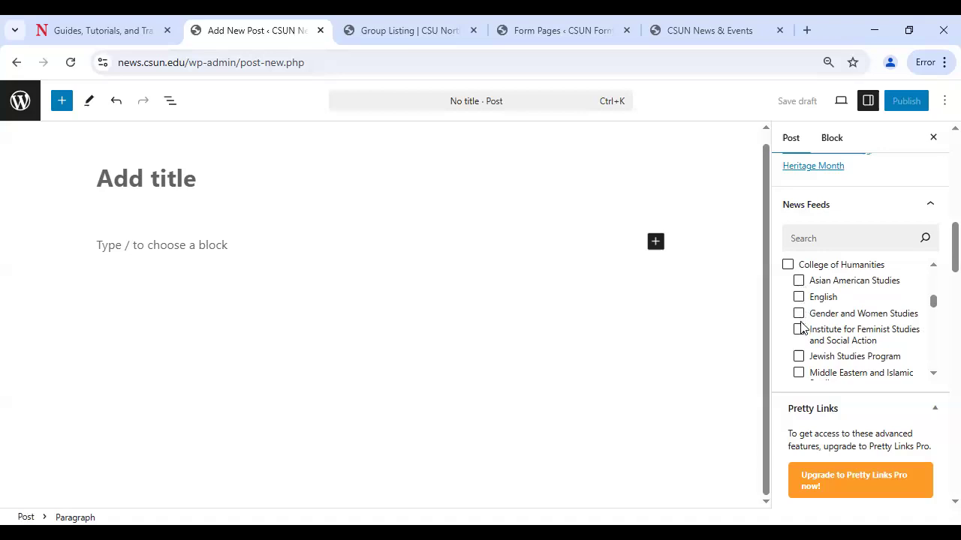
scroll(800, 330, "down", 1)
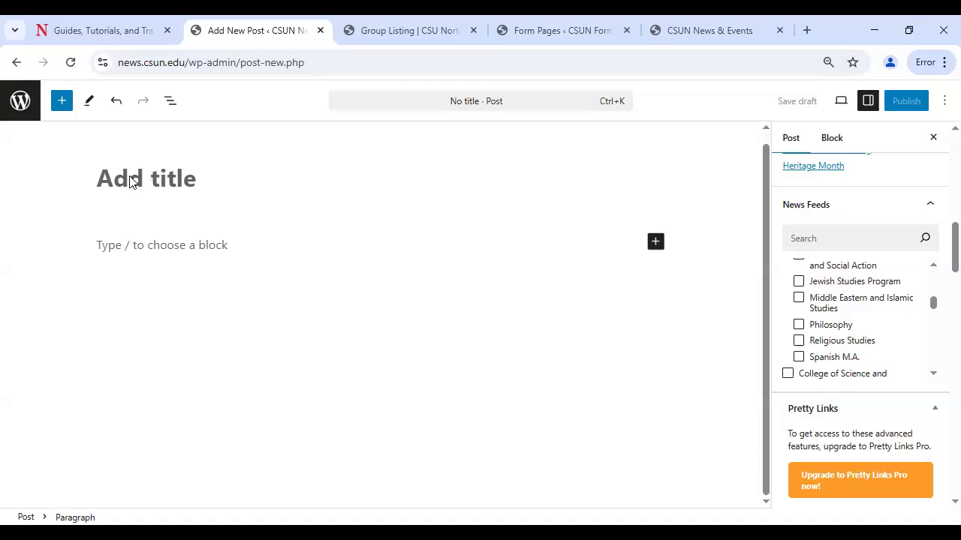
left_click(800, 328)
left_click(800, 327)
scroll(800, 330, "up", 1)
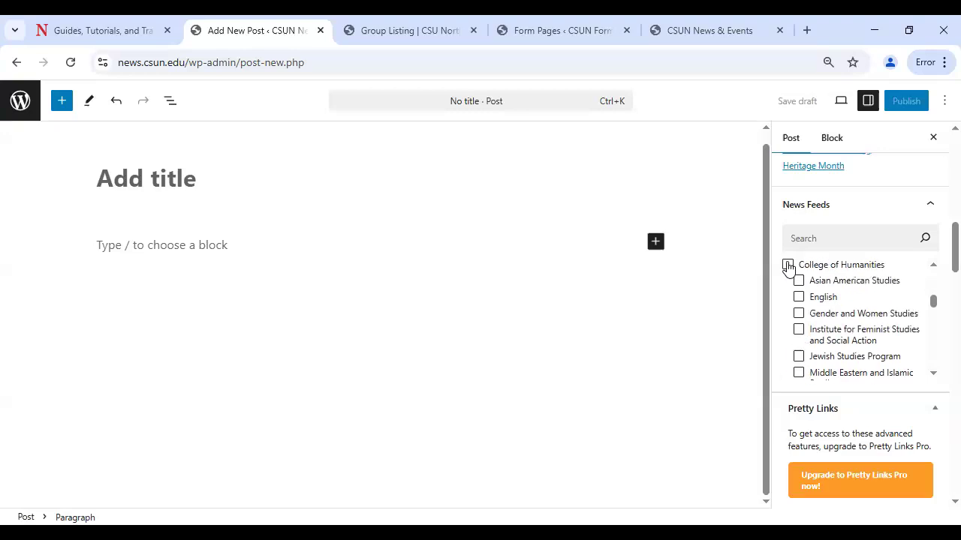
left_click(788, 267)
scroll(815, 322, "down", 1)
left_click(798, 325)
left_click(799, 324)
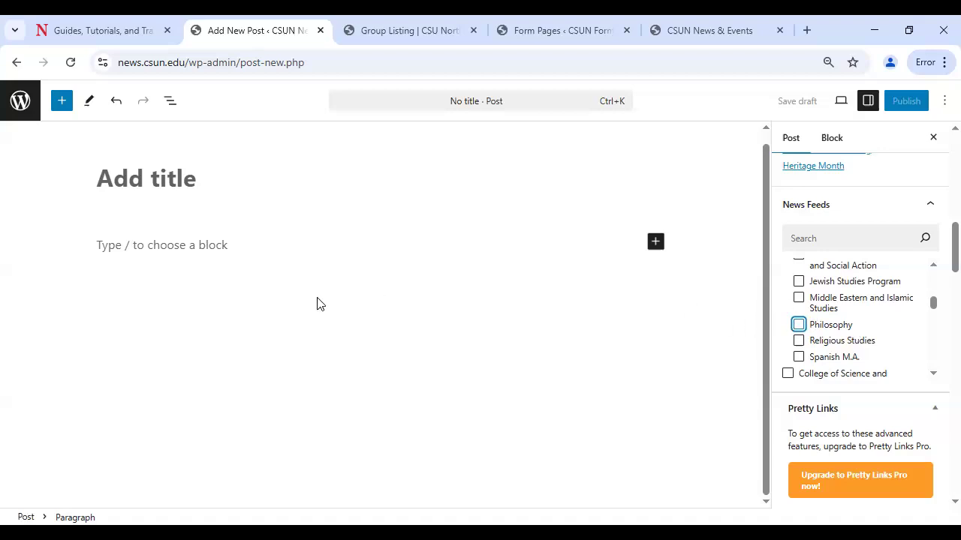
Step: Leave the unsaved post, return to the dashboard, and open the Events list to examine the existing events
left_click(12, 66)
left_click(549, 160)
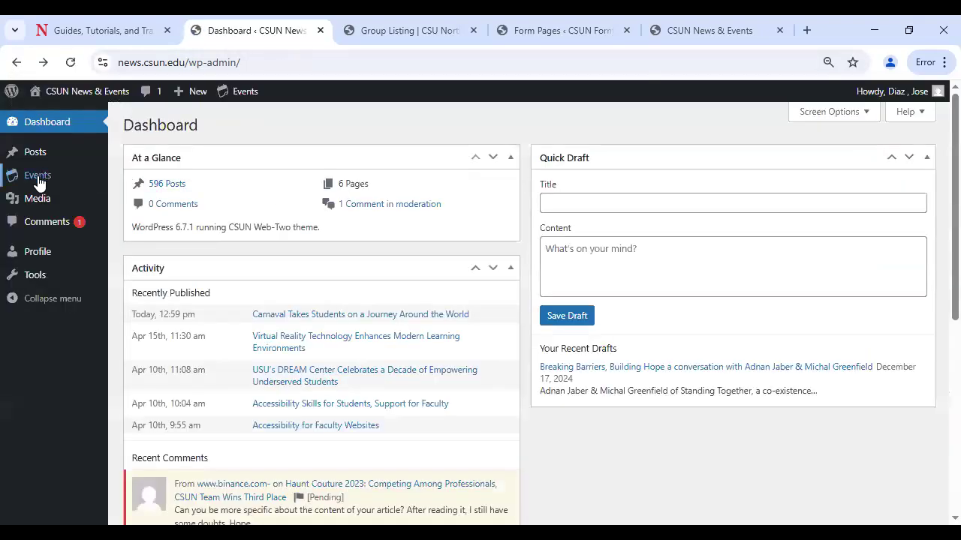
mouse_move(39, 182)
left_click(65, 183)
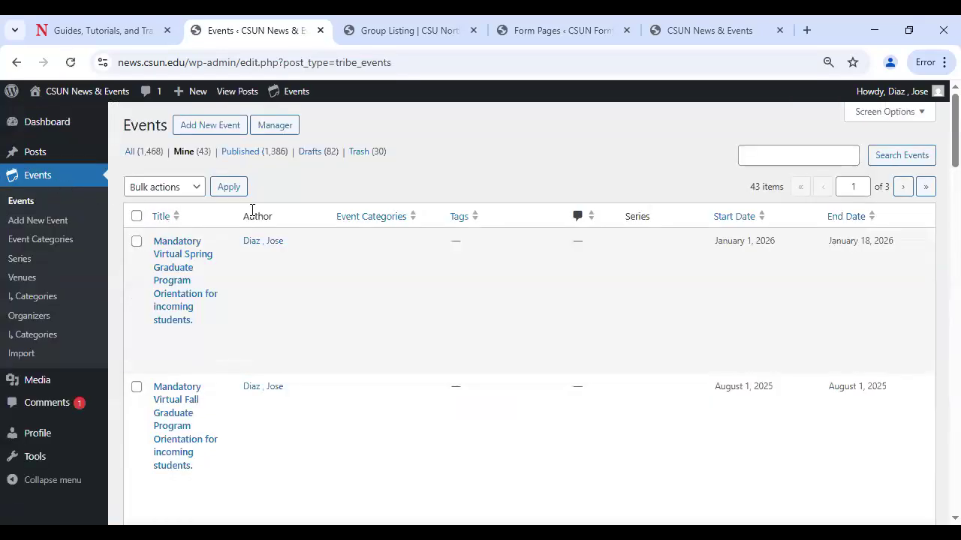
scroll(278, 146, "down", 1)
scroll(259, 333, "down", 8)
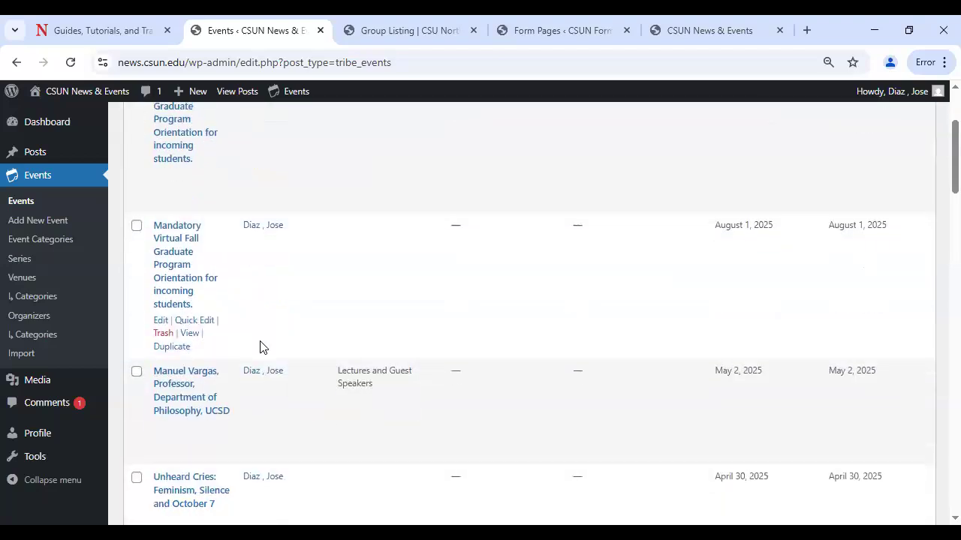
scroll(260, 348, "up", 10)
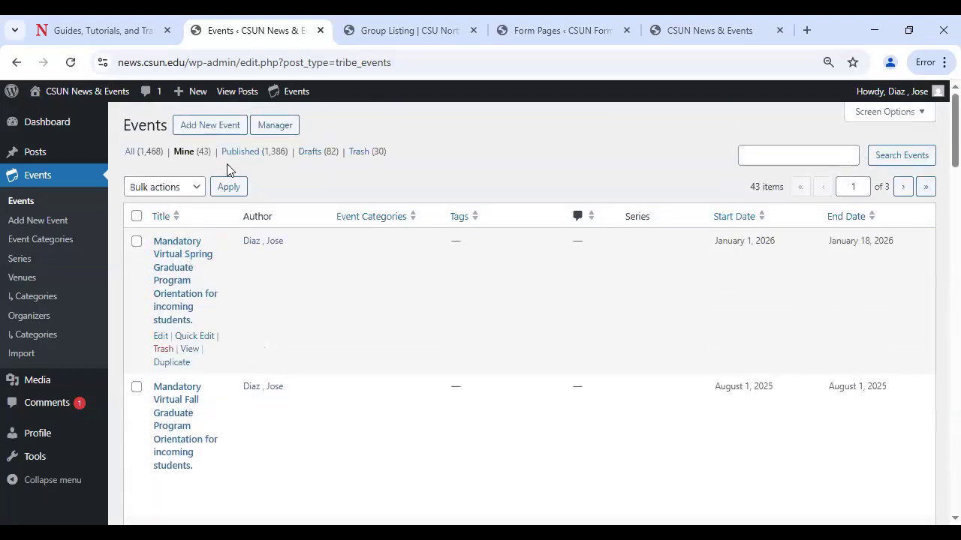
Step: Start a new event and examine its form from the title and description to Event Cost, feeds and categories
left_click(207, 126)
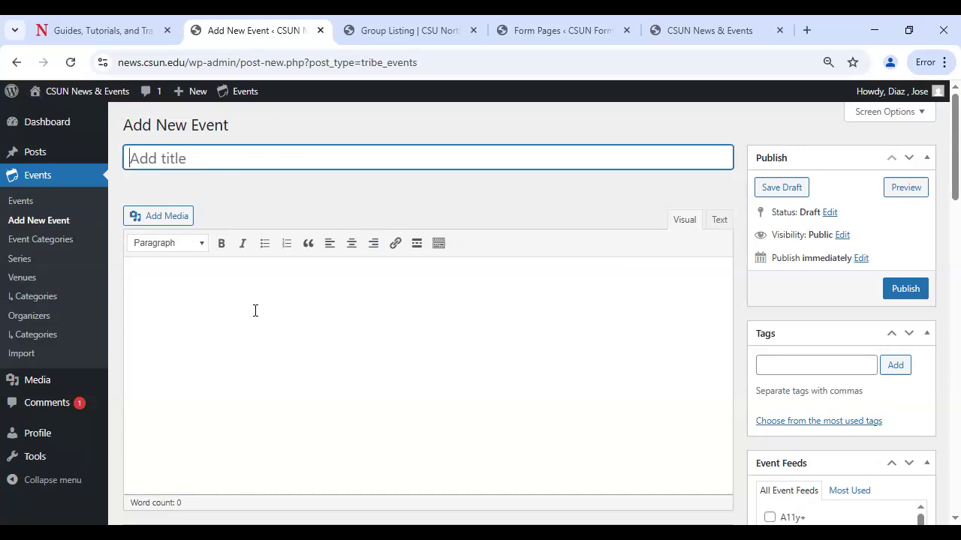
scroll(260, 314, "down", 2)
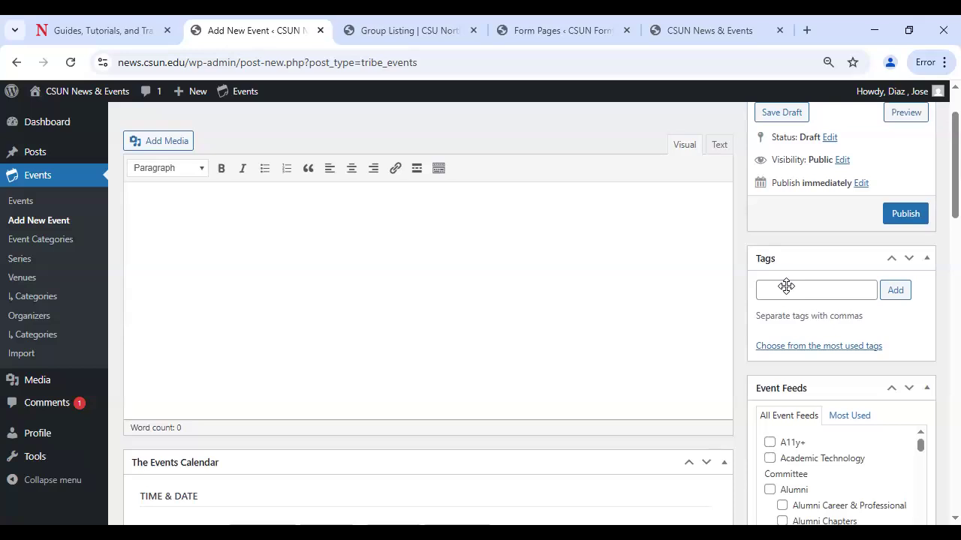
scroll(787, 286, "up", 2)
scroll(768, 290, "down", 4)
scroll(767, 304, "down", 1)
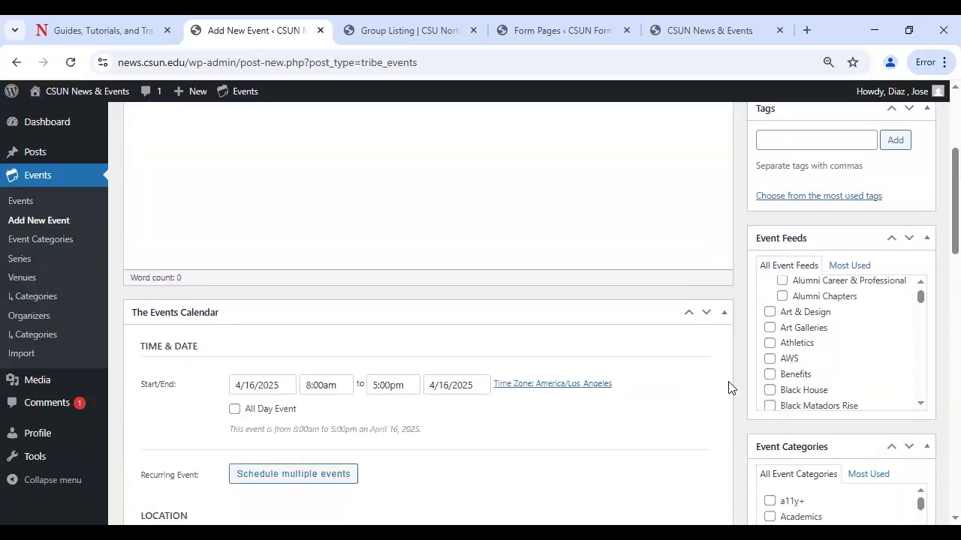
scroll(732, 384, "down", 10)
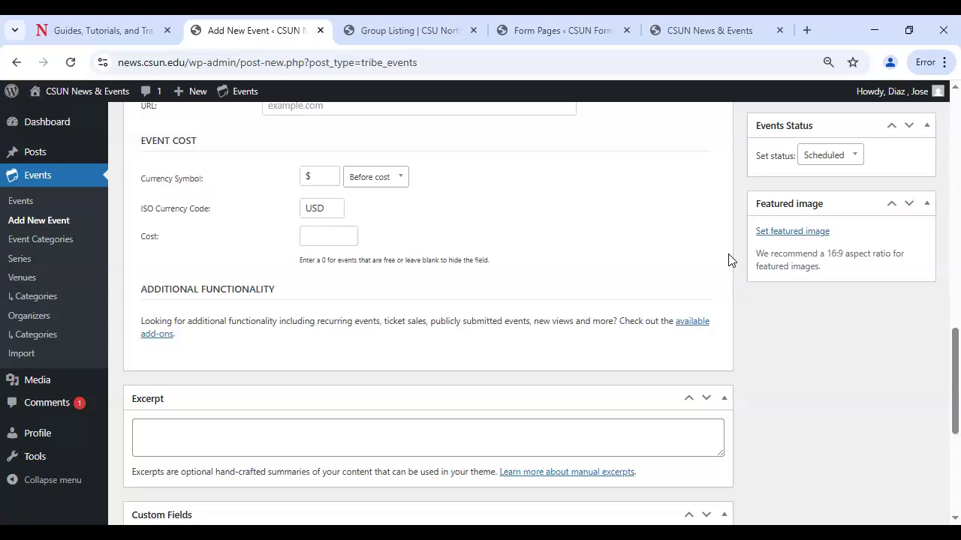
scroll(678, 275, "up", 5)
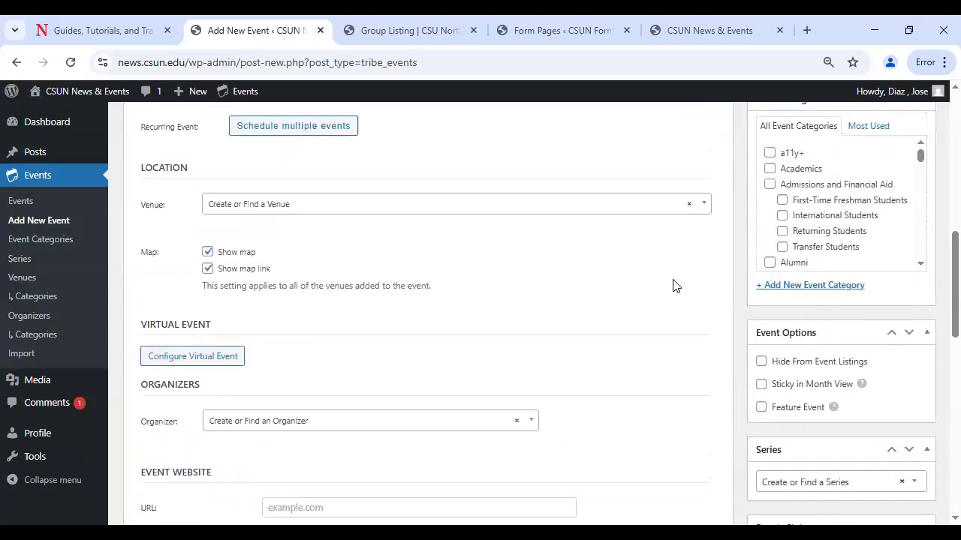
scroll(673, 285, "up", 4)
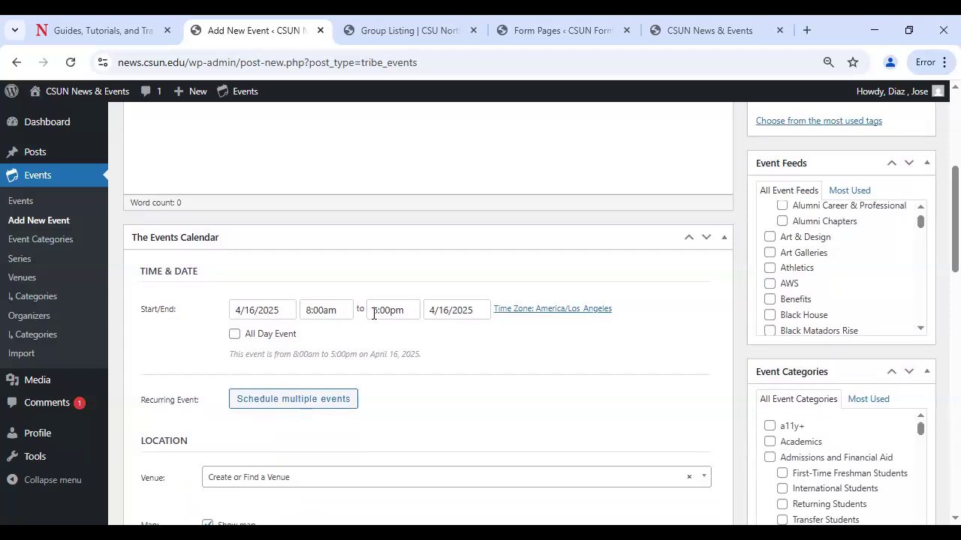
Step: Look at the event's start time choices and try the All Day Event option, switching it off again
left_click(315, 310)
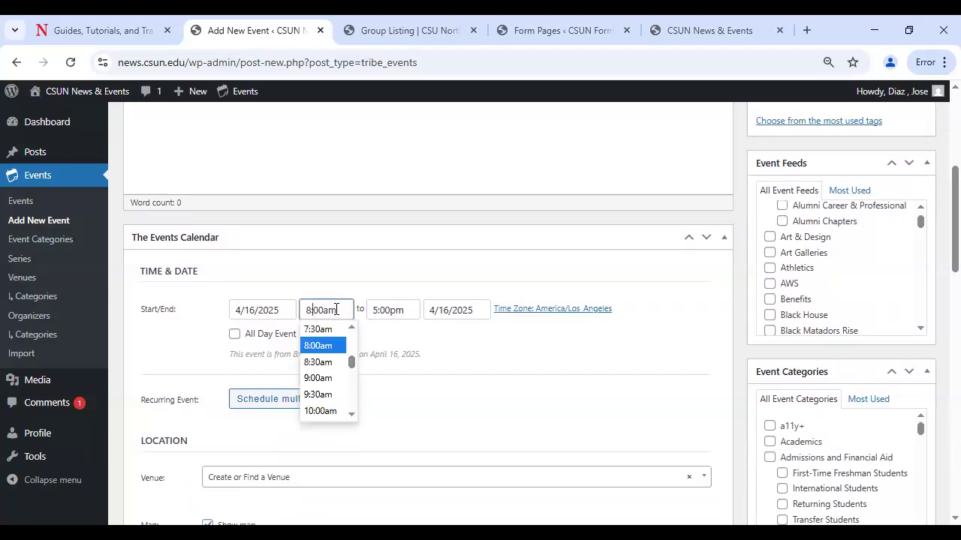
left_click(234, 335)
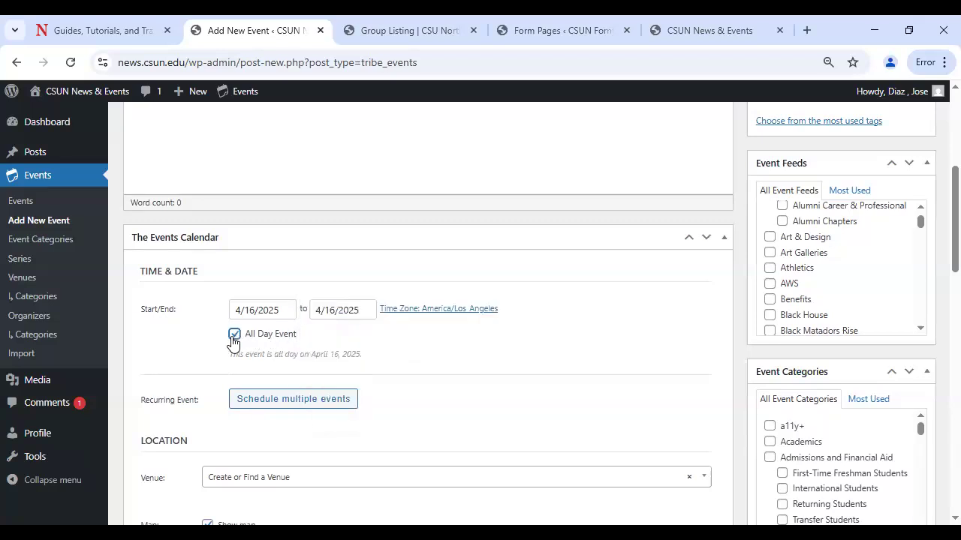
left_click(234, 335)
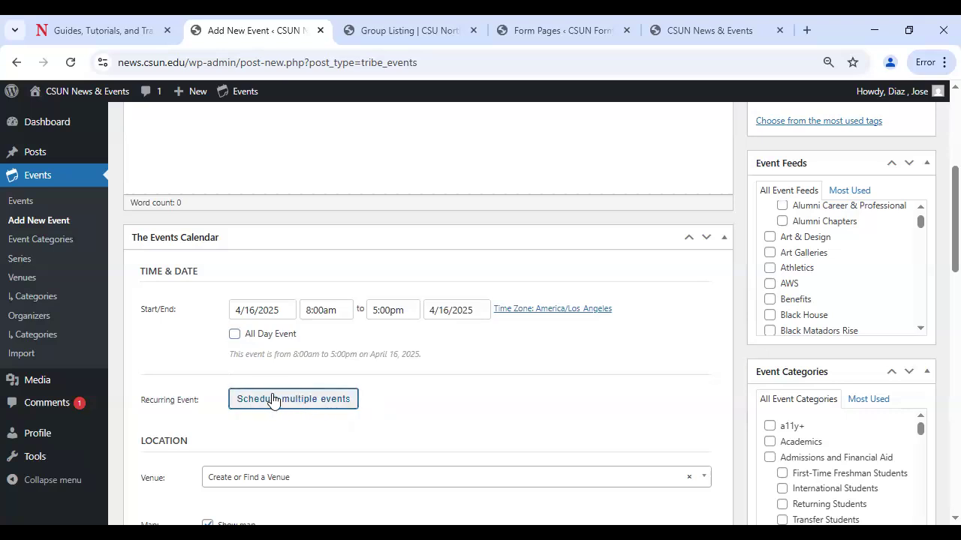
Step: Add a multiple-event schedule under Recurring Event, and look through the existing venues without choosing one
left_click(269, 399)
scroll(180, 441, "down", 1)
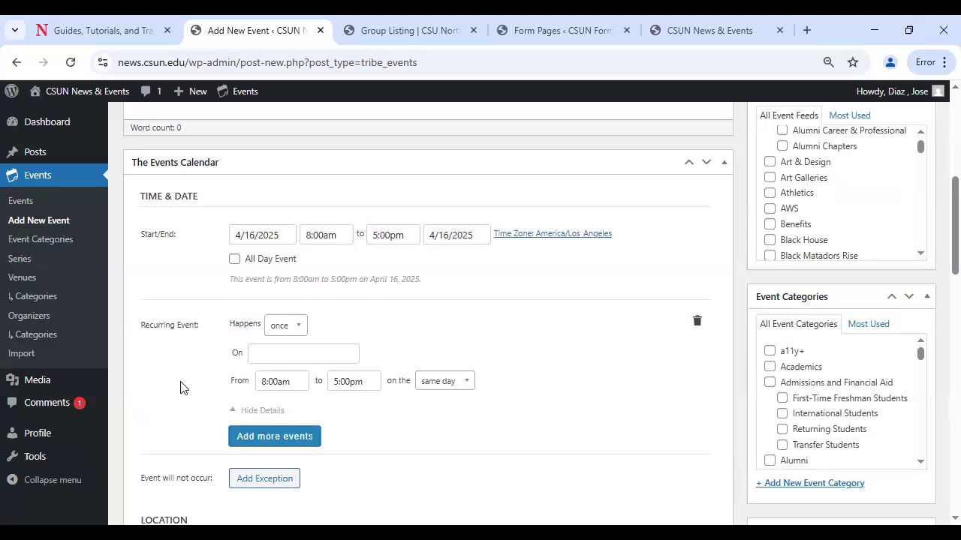
scroll(183, 388, "down", 4)
left_click(262, 256)
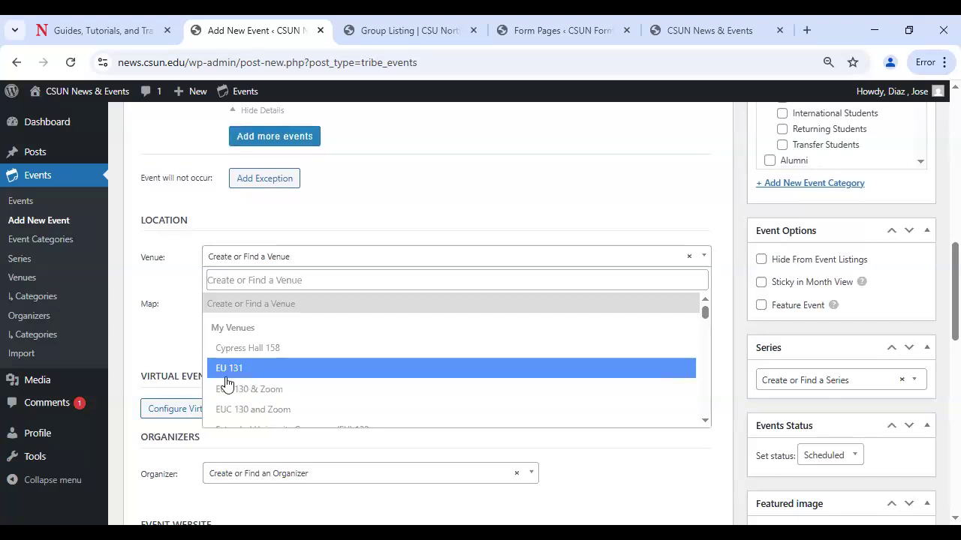
left_click(350, 235)
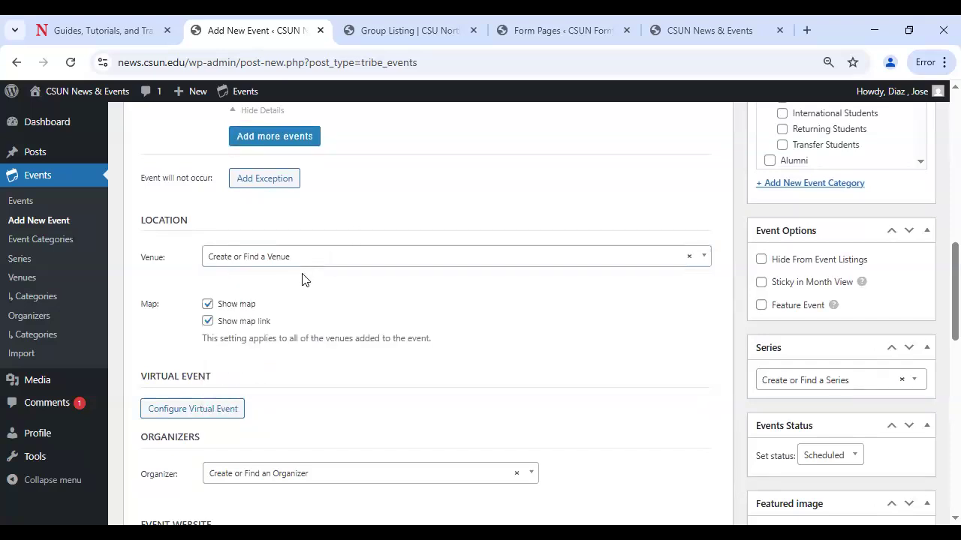
Step: Check the available organizers, and examine the event website, cost, excerpt and custom field options
scroll(301, 277, "down", 2)
scroll(304, 283, "down", 1)
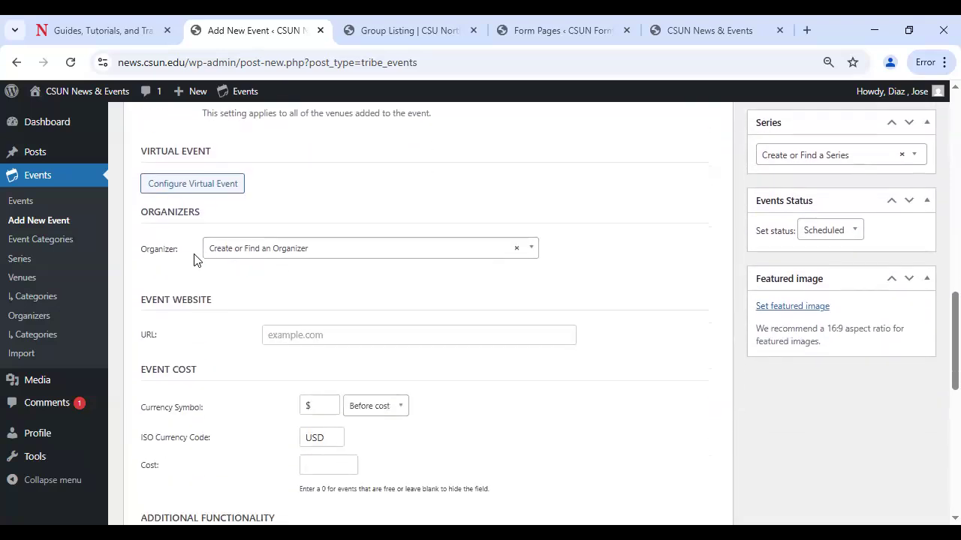
left_click(240, 251)
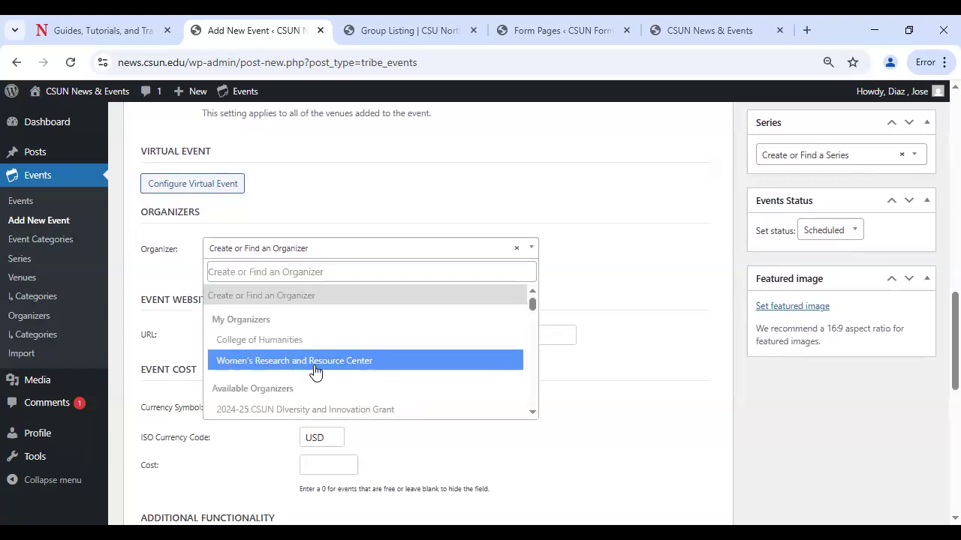
left_click(627, 356)
scroll(411, 386, "down", 1)
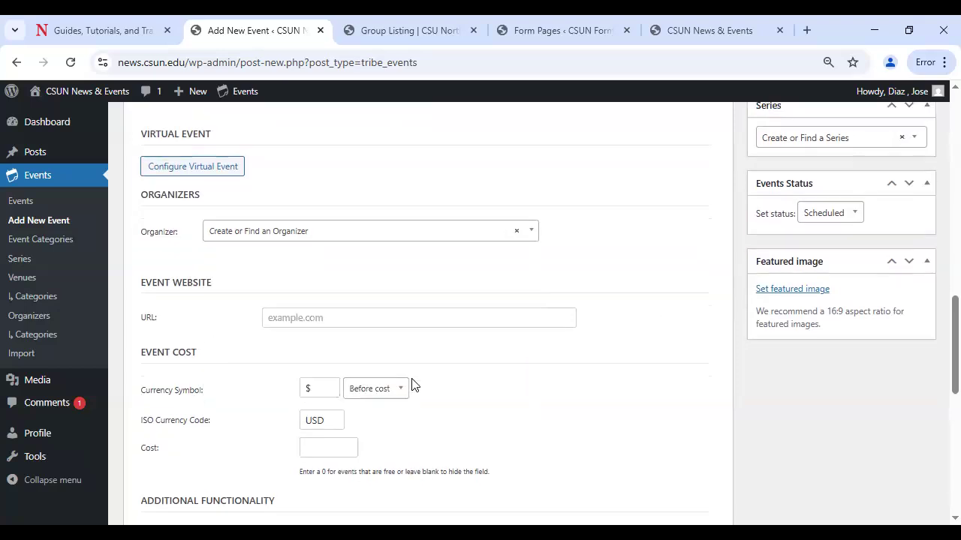
scroll(290, 307, "down", 1)
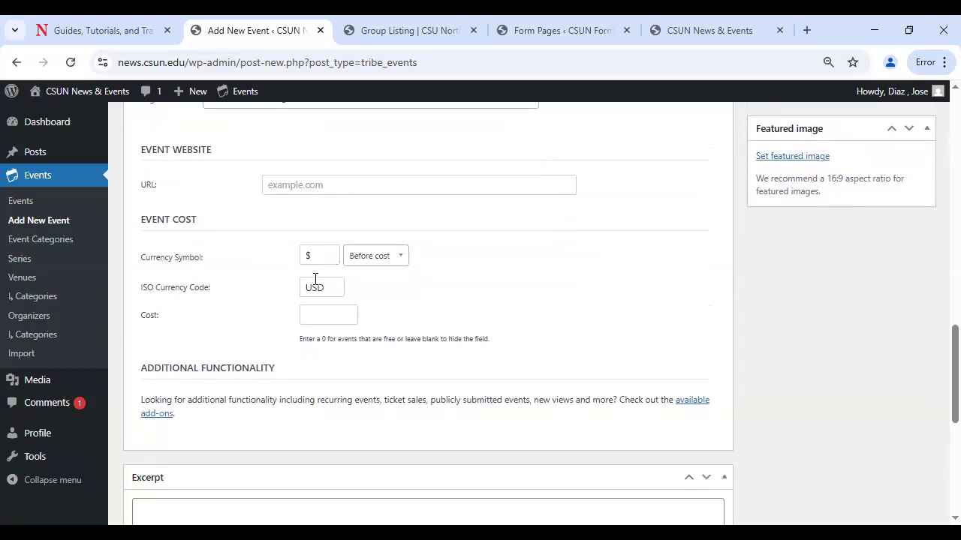
scroll(297, 334, "down", 4)
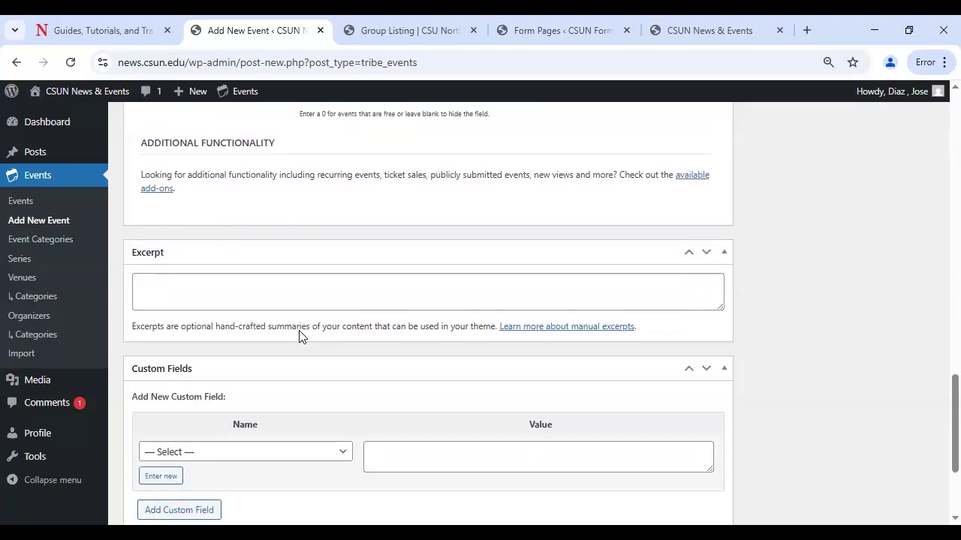
scroll(502, 362, "down", 2)
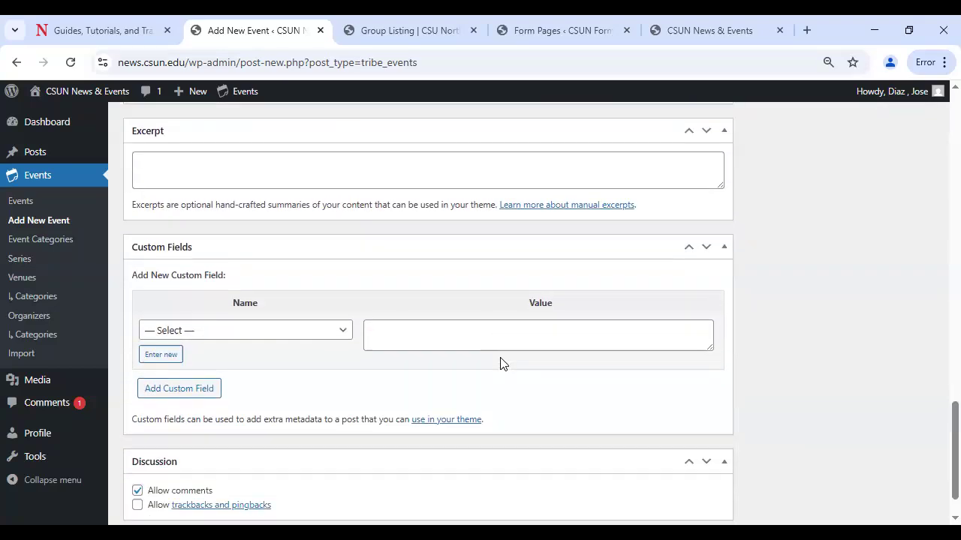
Step: Return to the Event Feeds list and find the Religious Studies feed by searching the page for "reli"
scroll(775, 330, "up", 5)
scroll(775, 332, "up", 9)
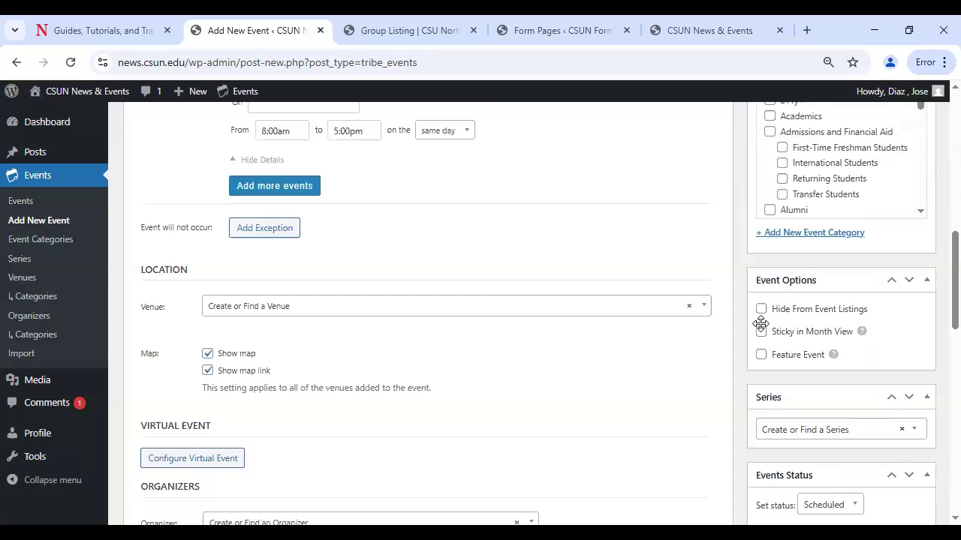
scroll(743, 337, "up", 2)
scroll(749, 225, "up", 2)
scroll(765, 255, "down", 2)
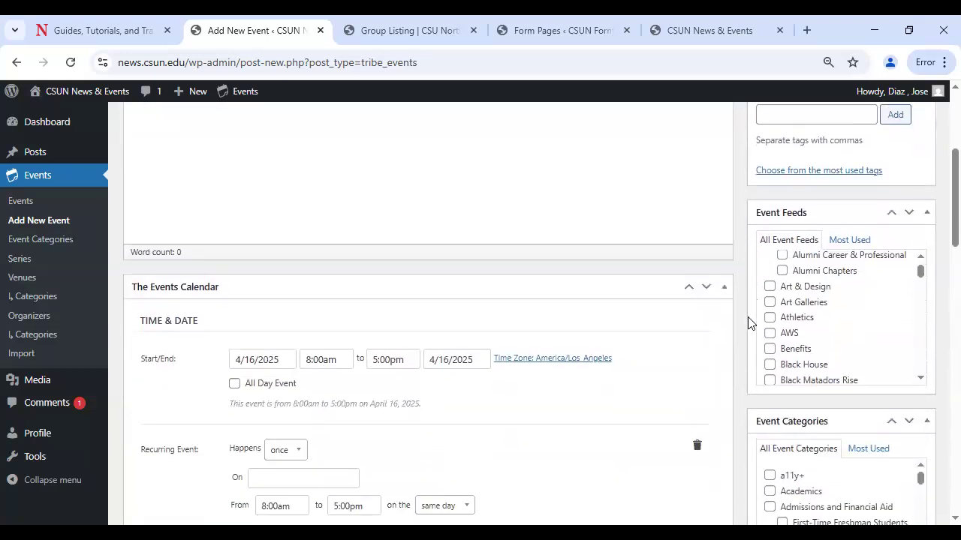
scroll(773, 324, "down", 6)
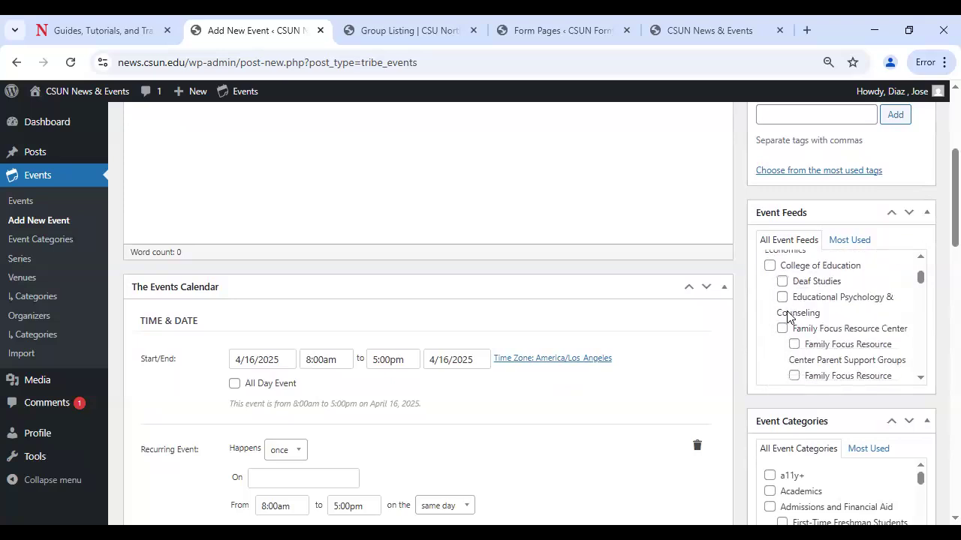
scroll(784, 327, "down", 5)
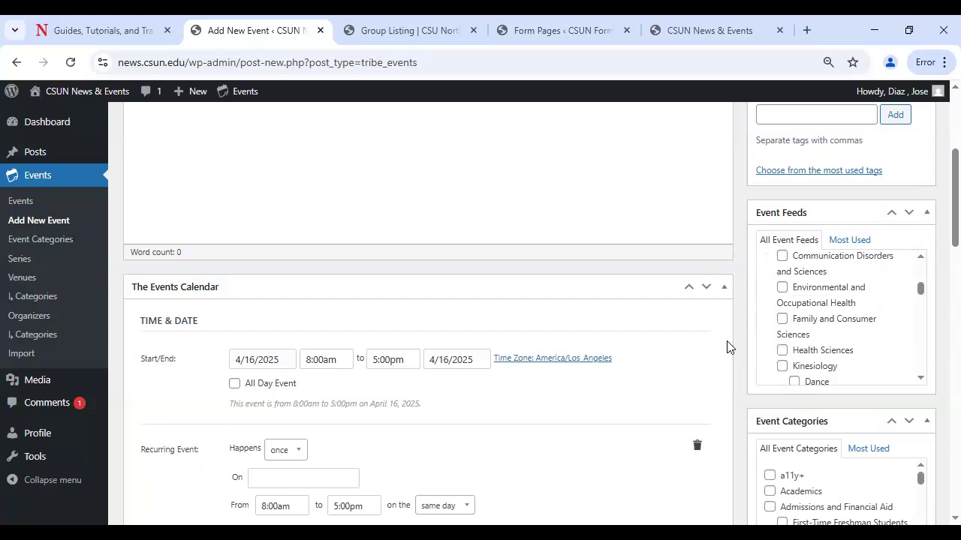
key("ctrl+f")
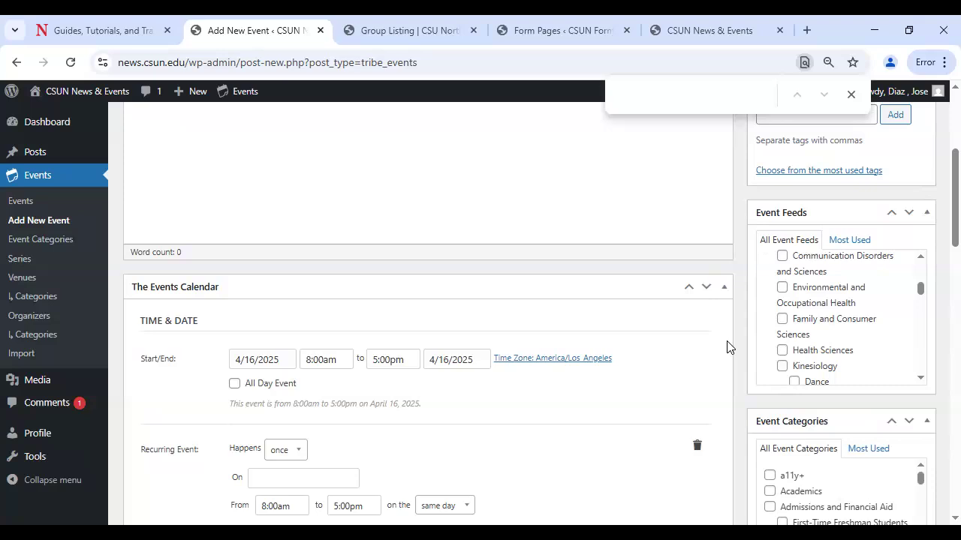
type("reli")
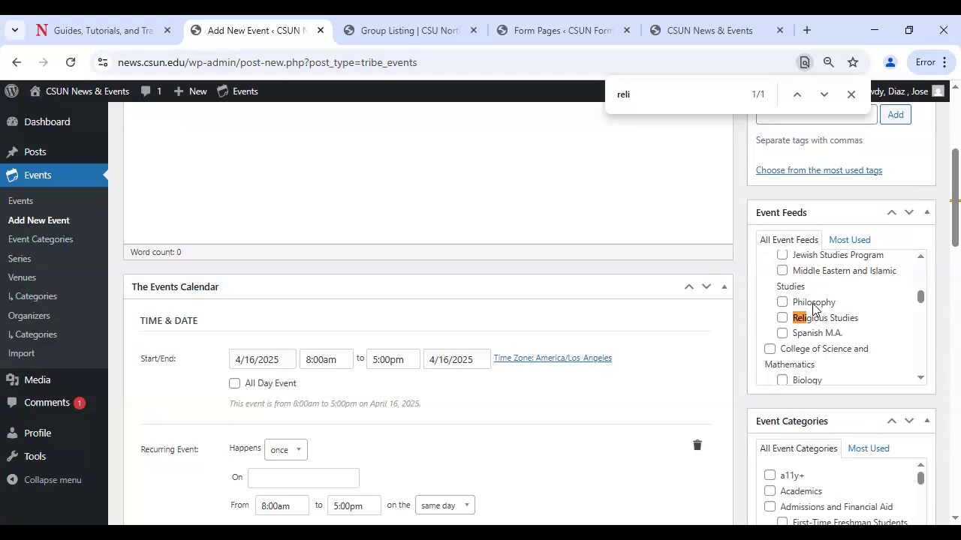
Step: Assign the event to the College of Humanities and Religious Studies event feeds
scroll(811, 322, "up", 3)
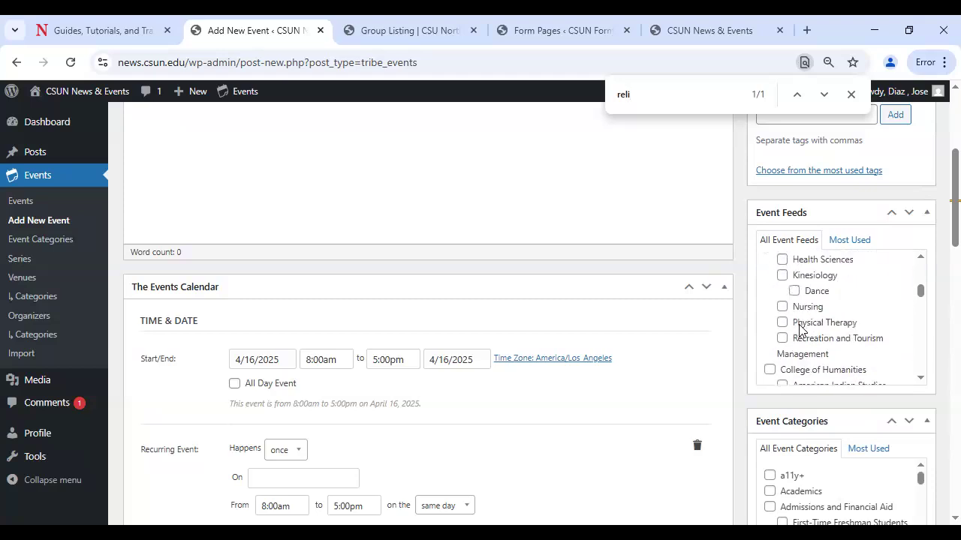
scroll(798, 330, "down", 1)
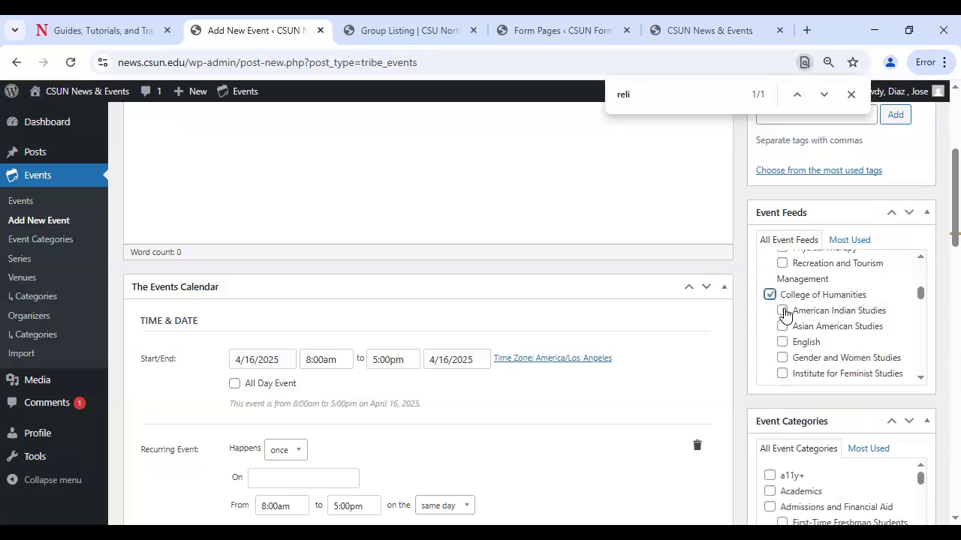
scroll(784, 315, "down", 2)
scroll(785, 326, "down", 2)
left_click(782, 319)
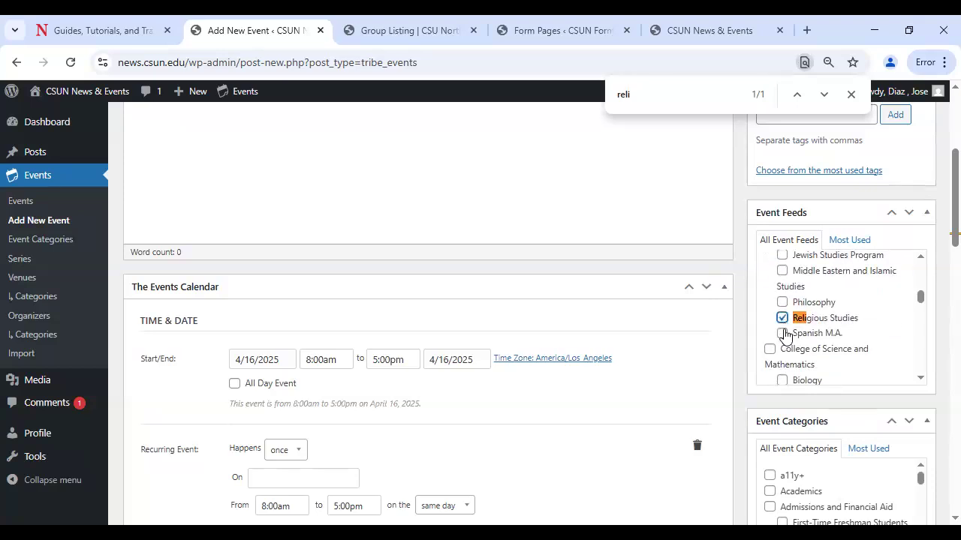
Step: Close the page search and return to the event's title field, leaving the title empty
scroll(697, 318, "up", 3)
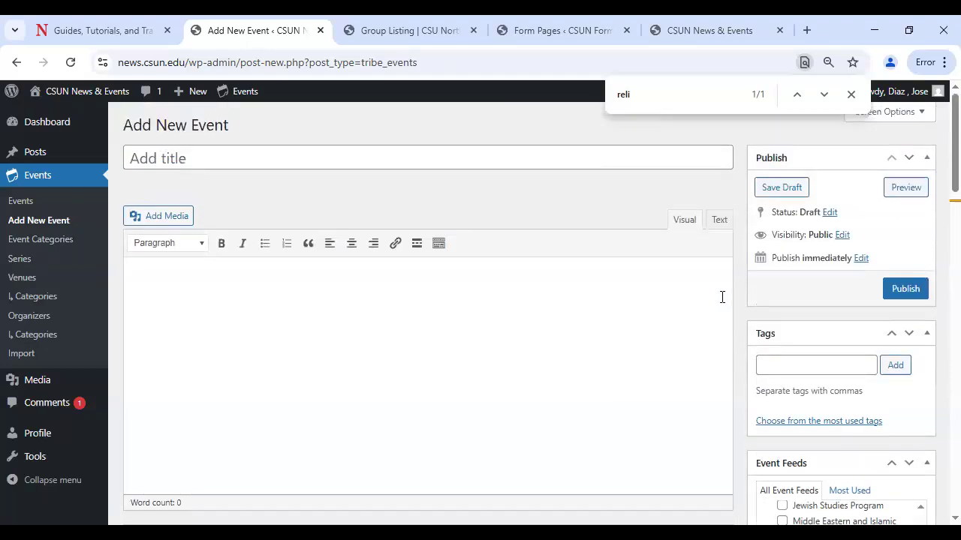
left_click(850, 96)
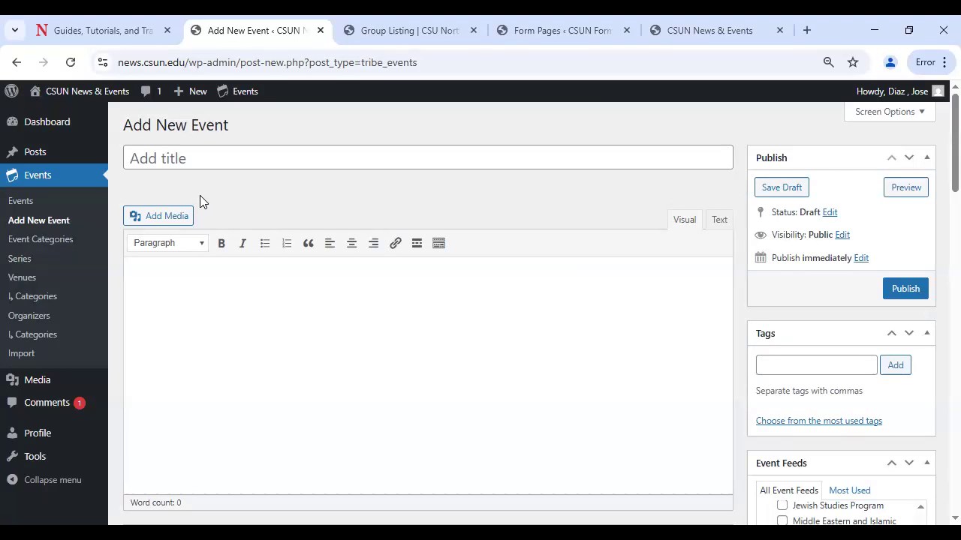
left_click(208, 156)
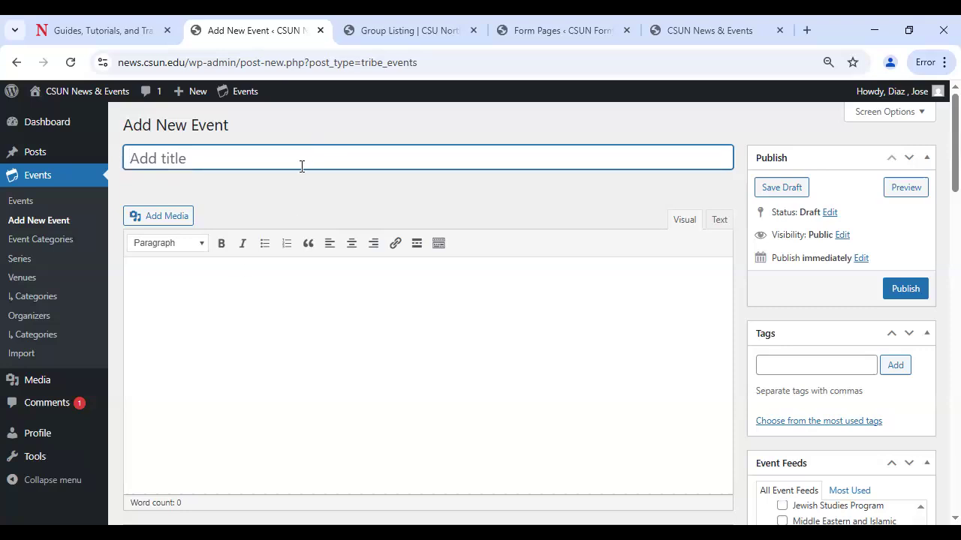
left_click(290, 193)
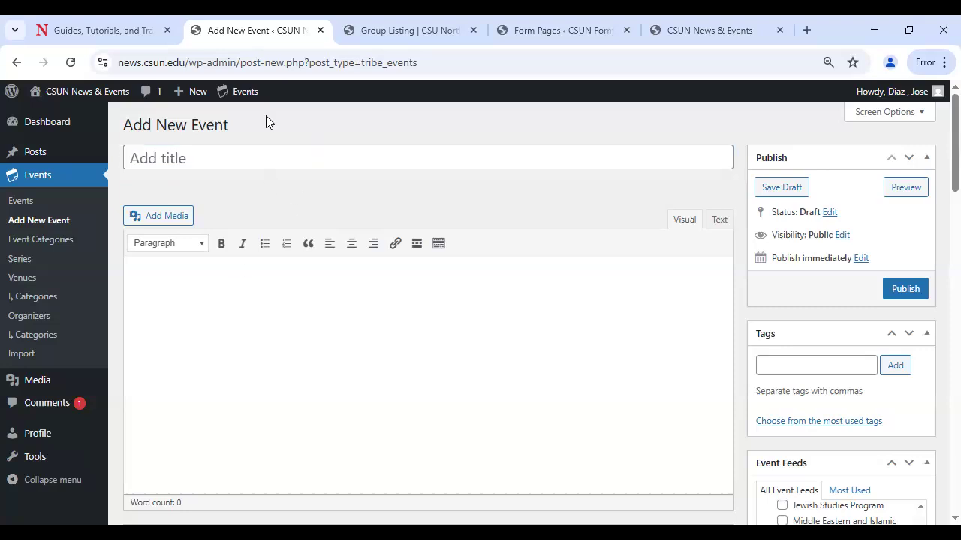
Step: Open the News & Events in WordPress Quick Guide from the Guides, Tutorials, and Training page in a new browser tab
left_click(128, 31)
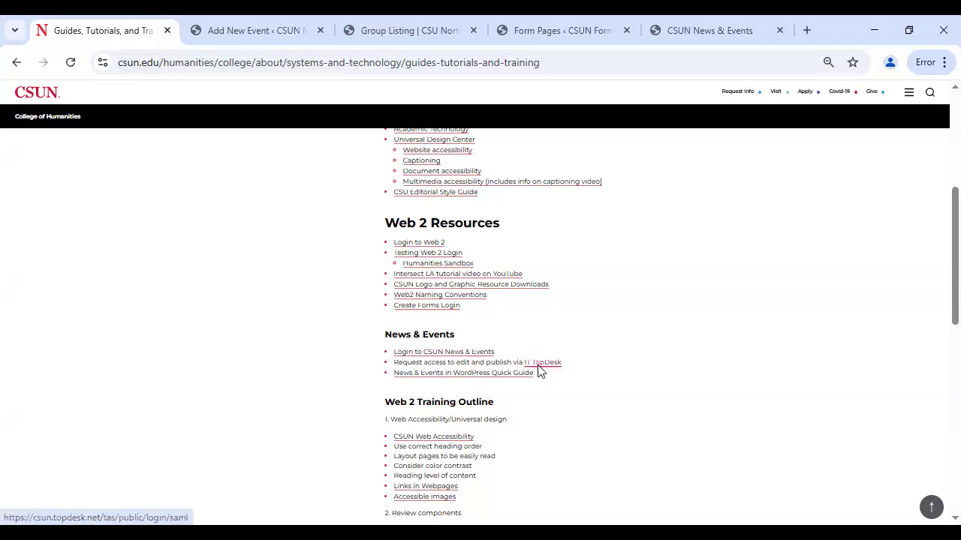
middle_click(415, 375)
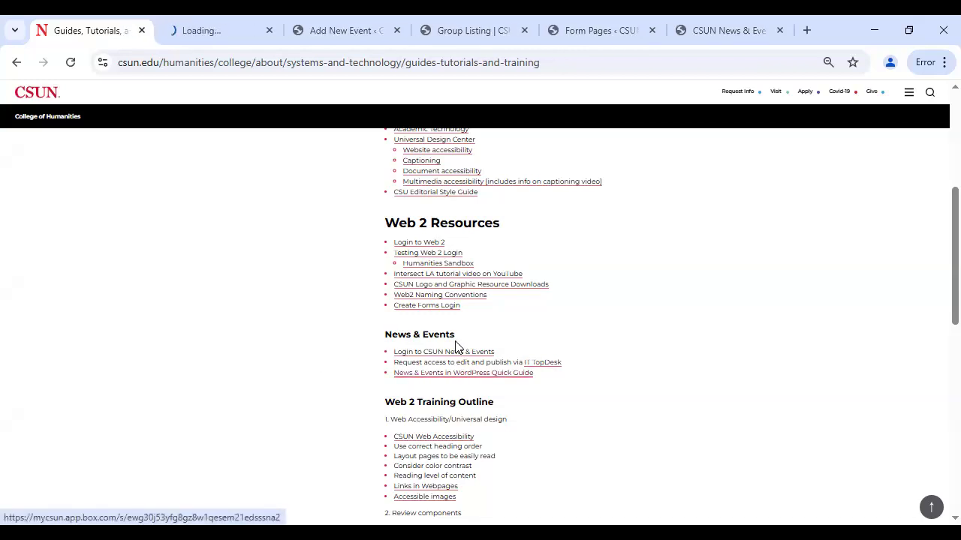
left_click(210, 30)
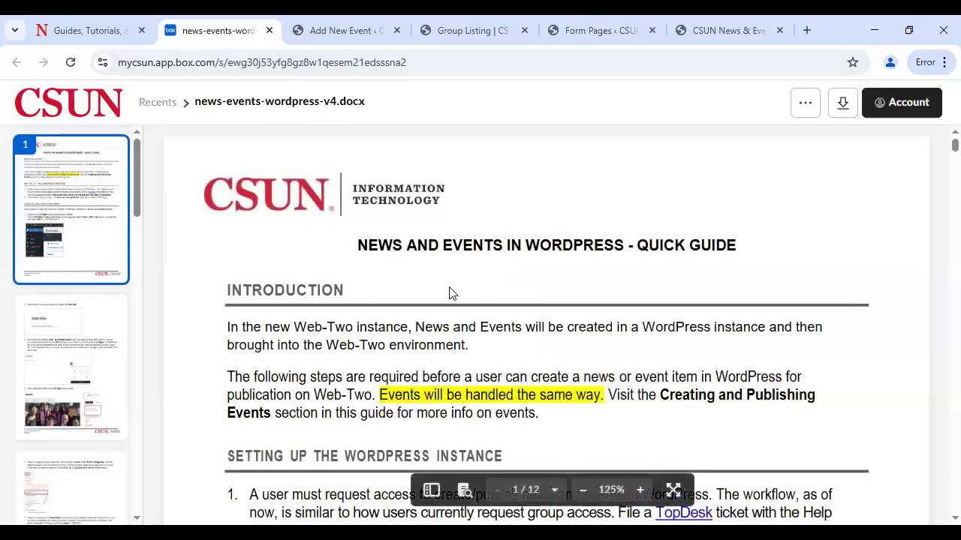
Step: Read through the quick guide's instructions on creating, categorizing, saving and publishing news posts
scroll(448, 293, "down", 5)
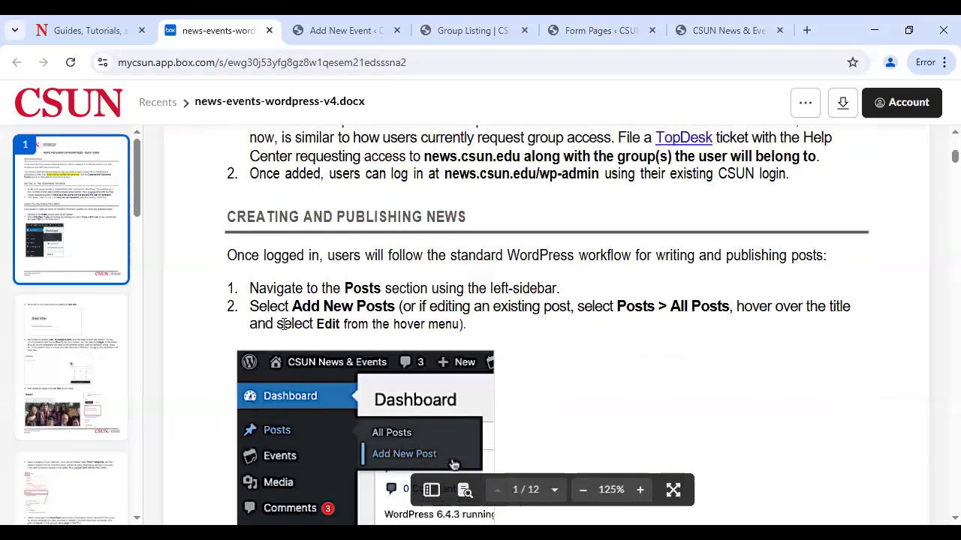
scroll(283, 323, "down", 1)
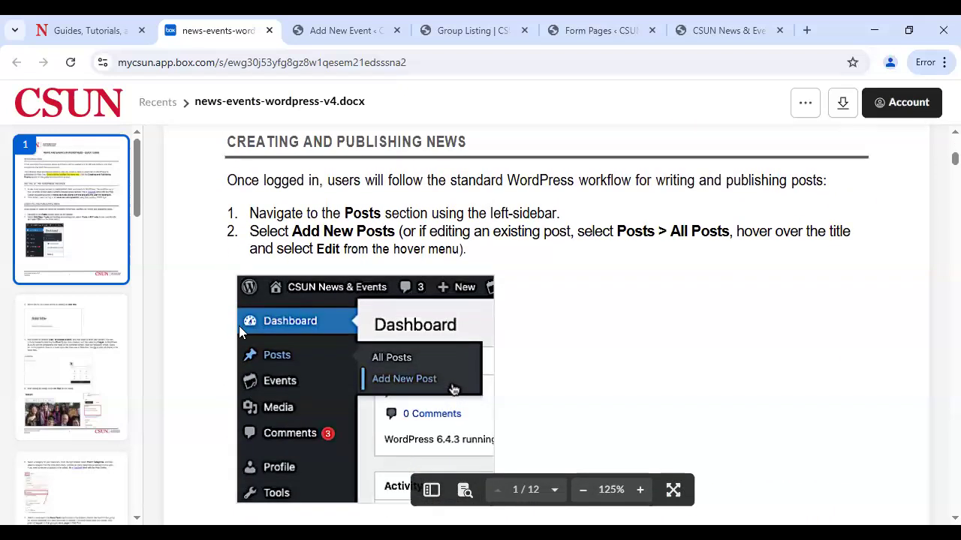
scroll(270, 323, "down", 1)
scroll(420, 319, "down", 2)
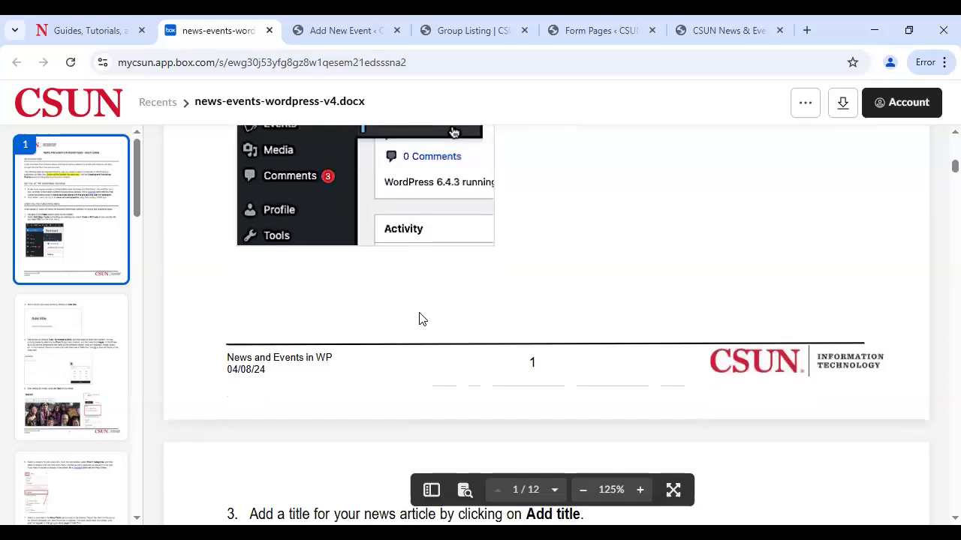
scroll(379, 316, "down", 10)
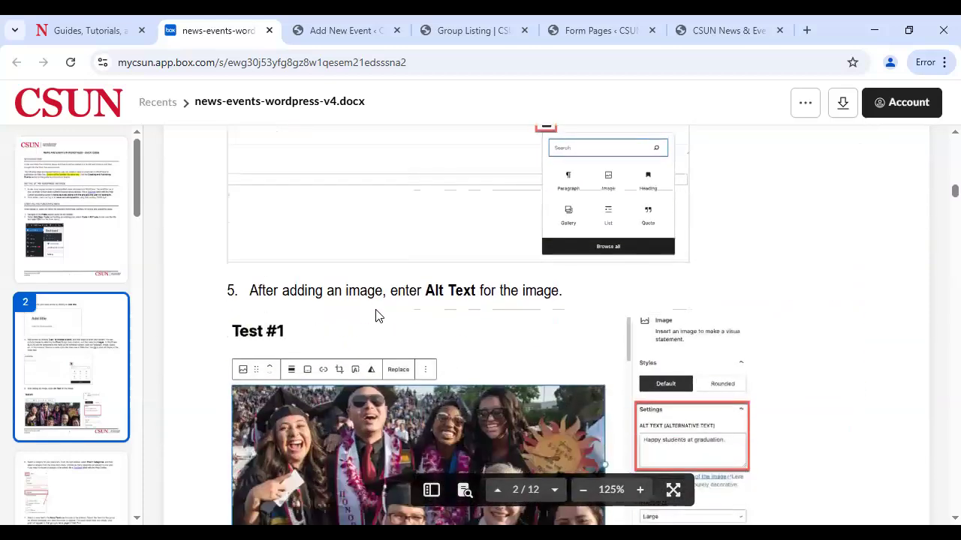
scroll(378, 316, "down", 8)
scroll(377, 315, "down", 10)
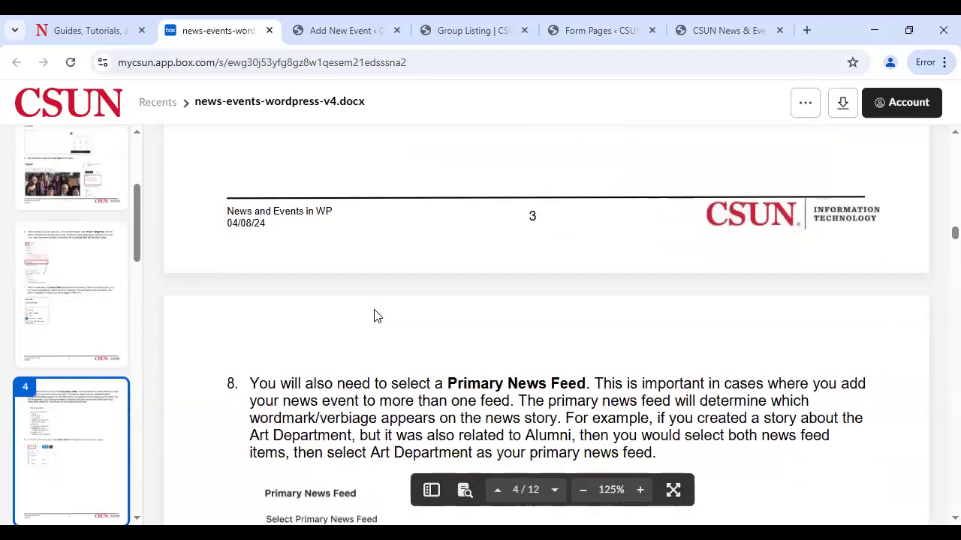
scroll(377, 316, "down", 6)
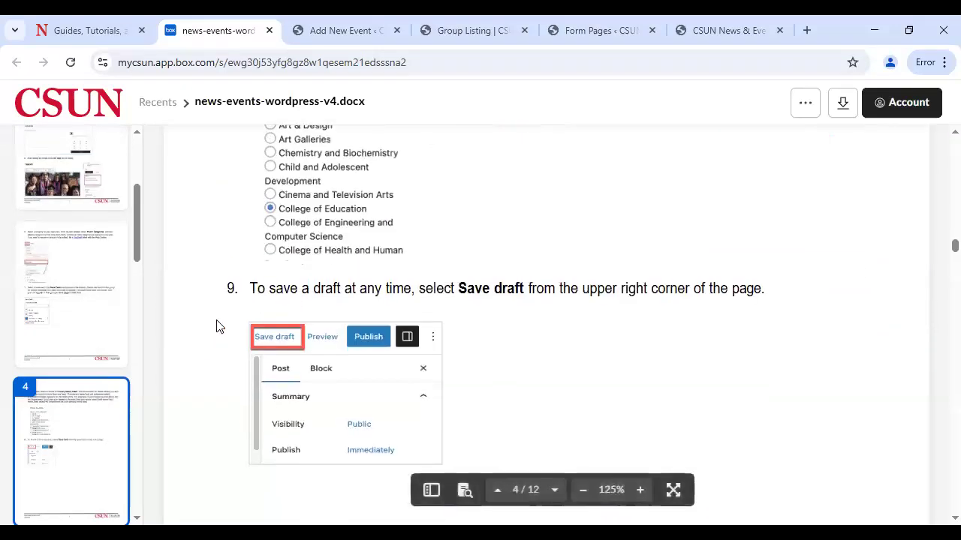
scroll(218, 319, "down", 5)
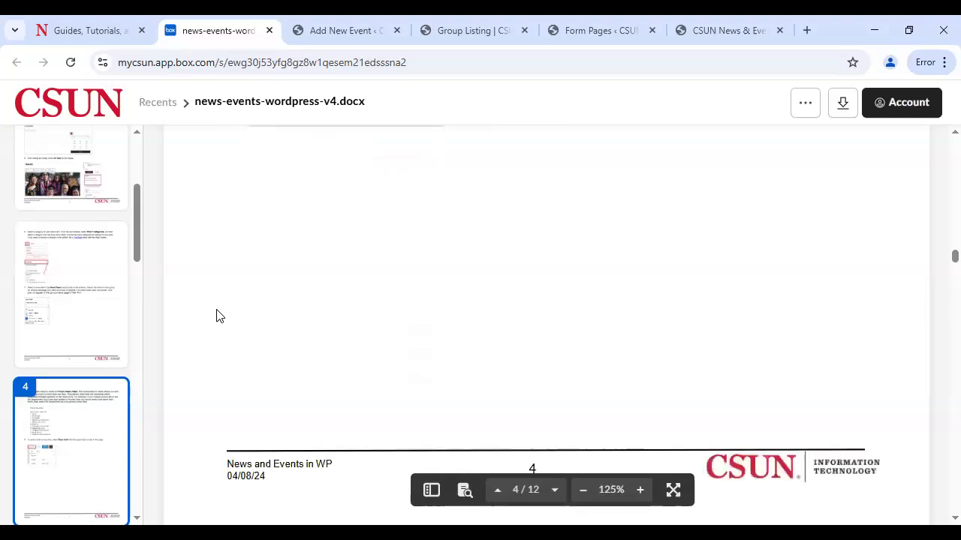
scroll(216, 316, "down", 5)
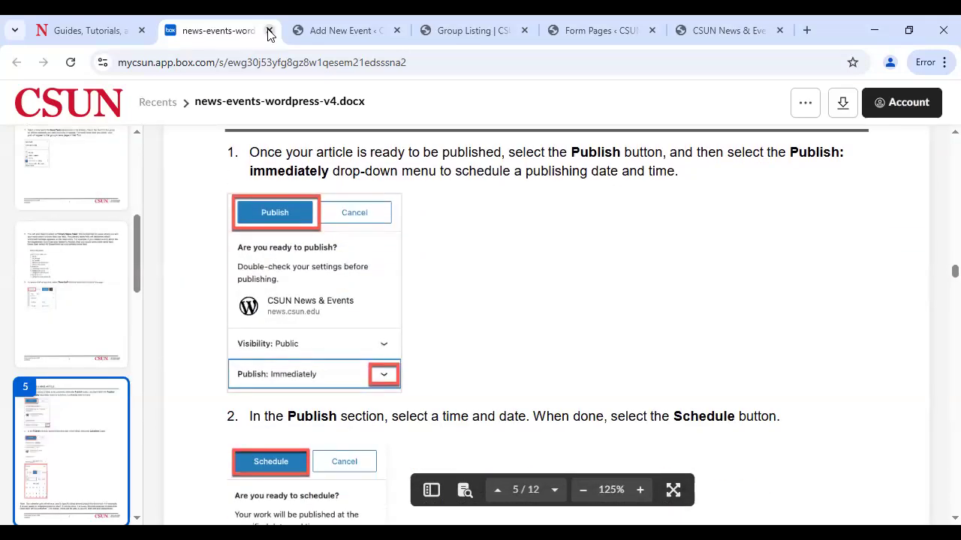
Step: Close the quick guide and the unsaved Add New Event page, and return to the Guides, Tutorials, and Training page
left_click(268, 32)
left_click(243, 35)
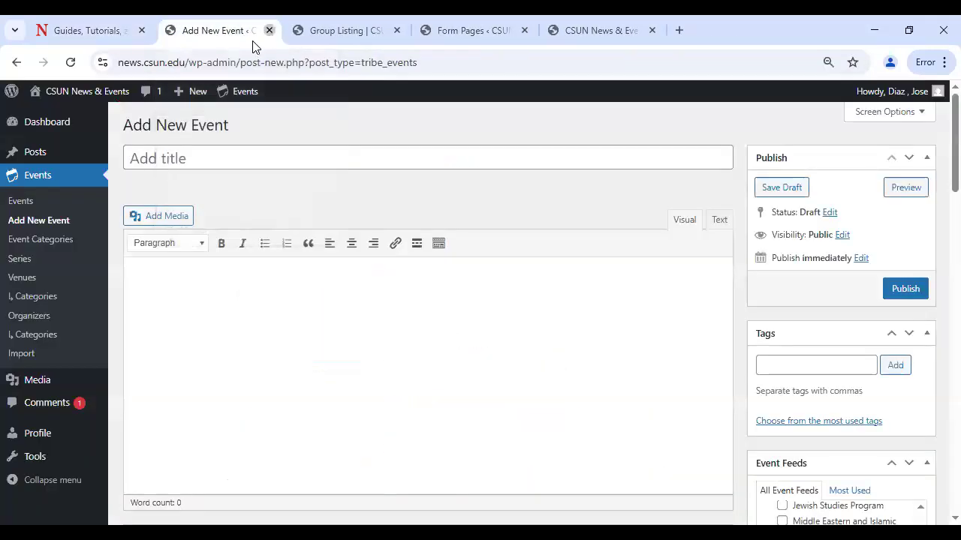
left_click(269, 30)
left_click(132, 32)
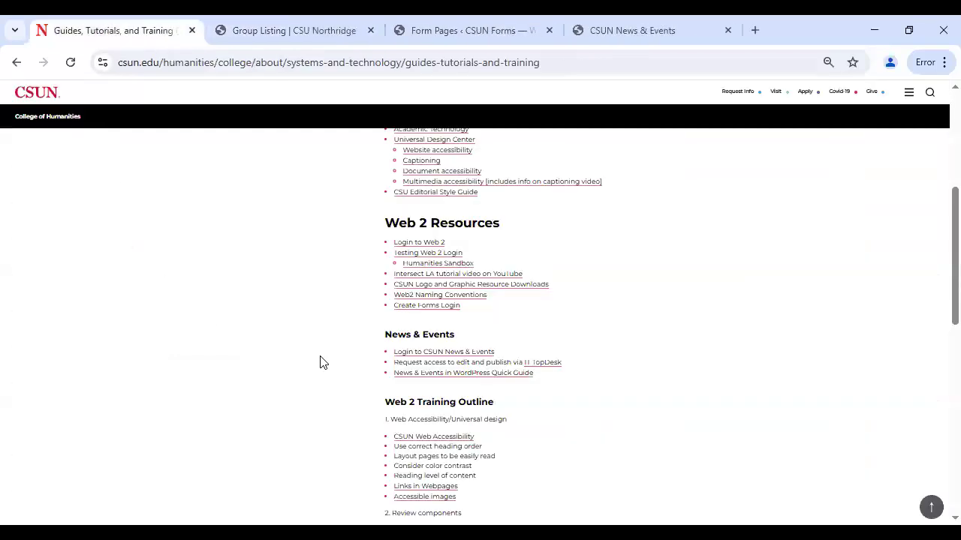
Step: Review the Web 2 Training Outline, from web accessibility and components through adding a contact card and Give button
scroll(323, 362, "down", 2)
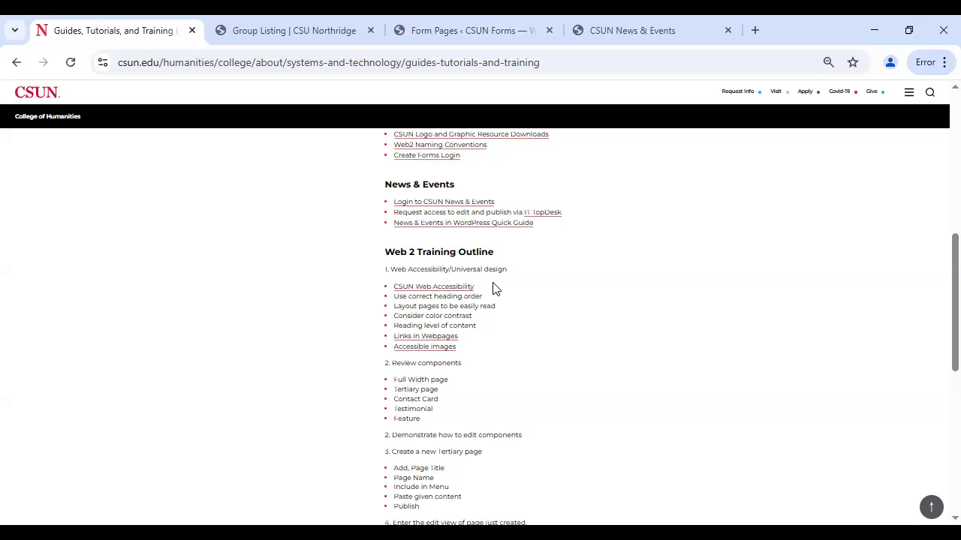
scroll(493, 289, "down", 1)
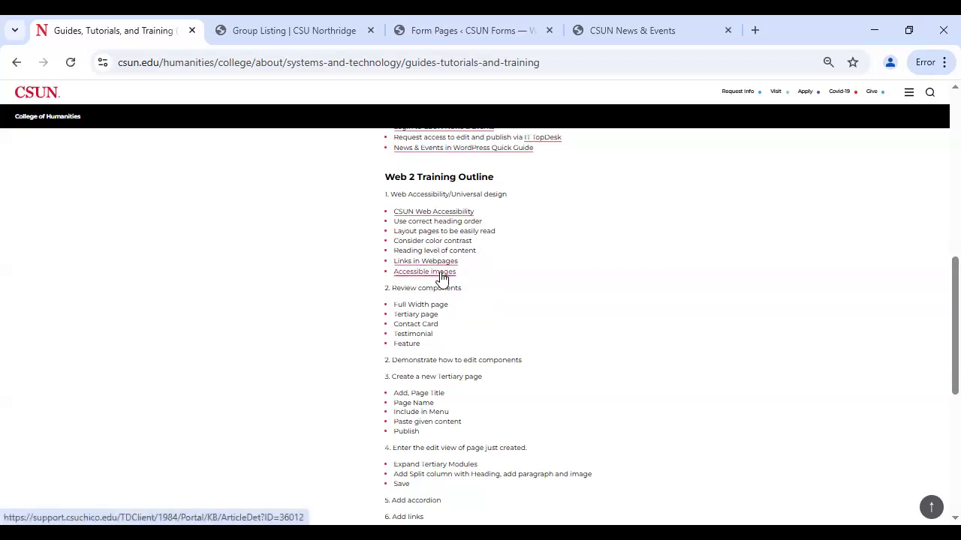
left_click_drag(486, 254, 418, 252)
right_click(420, 252)
left_click(392, 255)
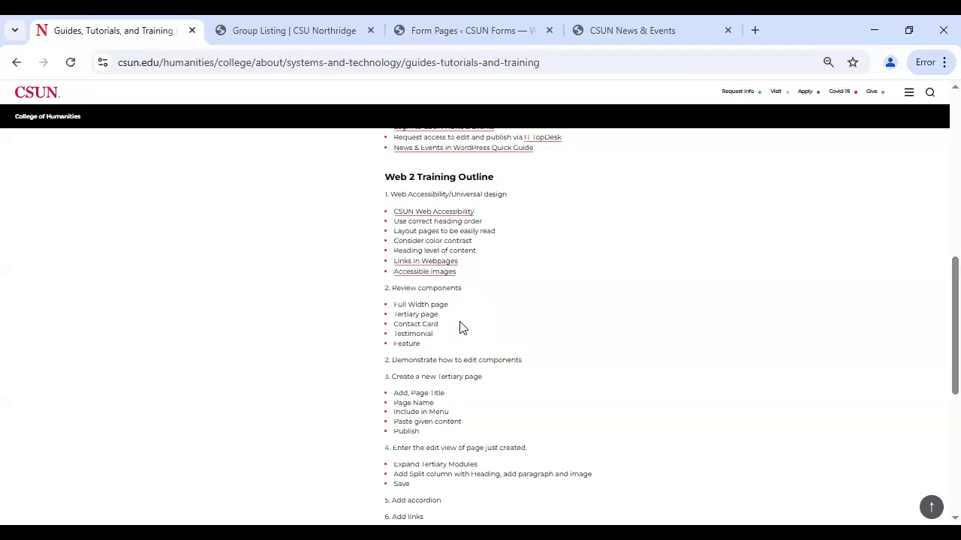
scroll(462, 326, "down", 1)
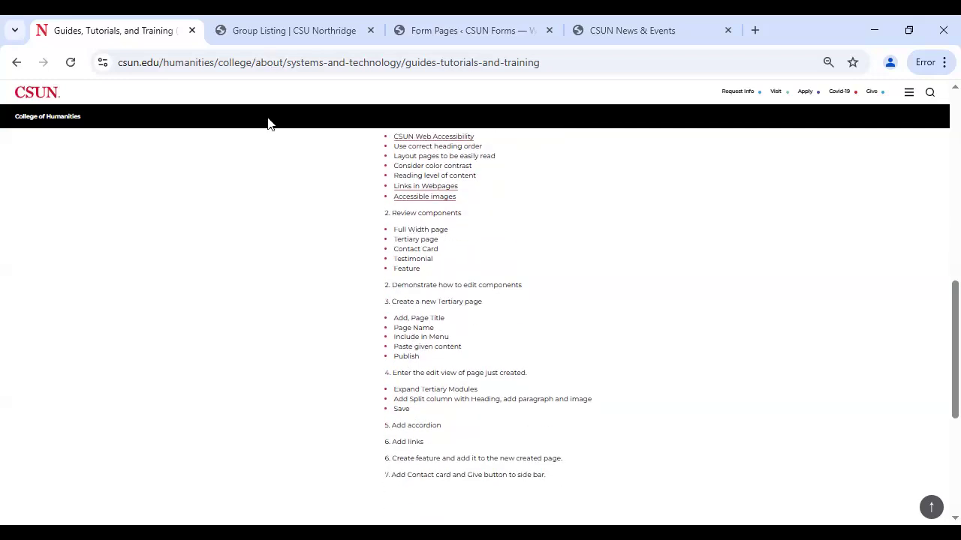
Step: Check the link options for Login to Web 2 under Web 2 Resources, and load the Web 2 login address in the Group Listing tab
scroll(466, 194, "up", 4)
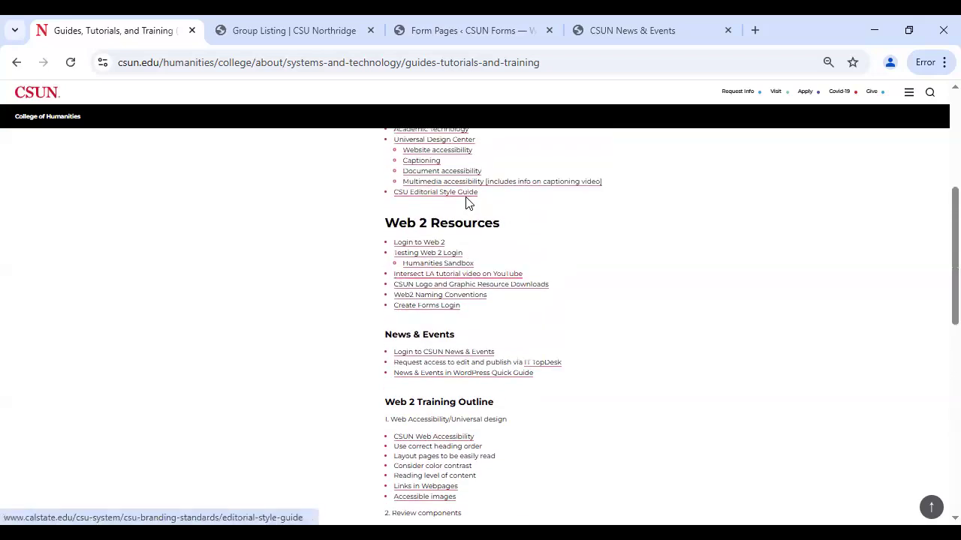
right_click(432, 242)
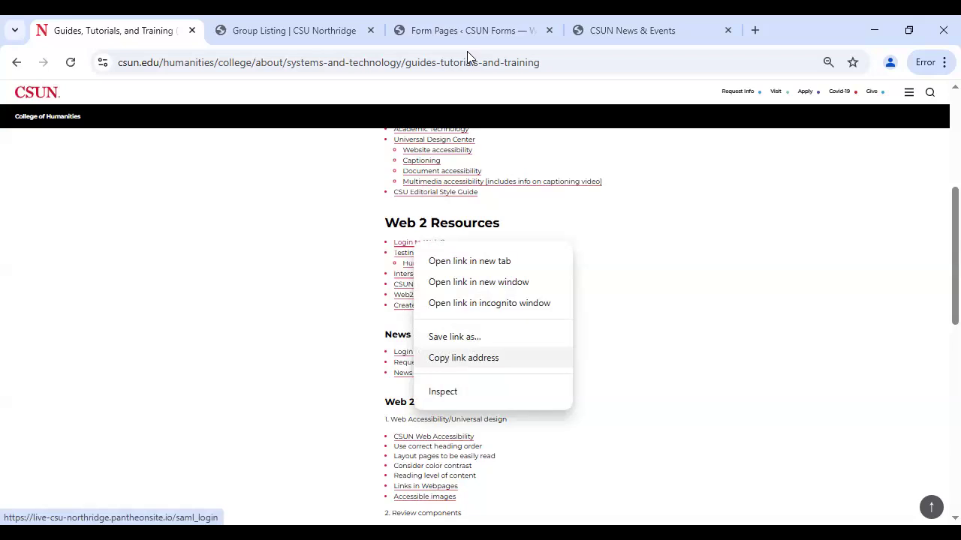
left_click(422, 425)
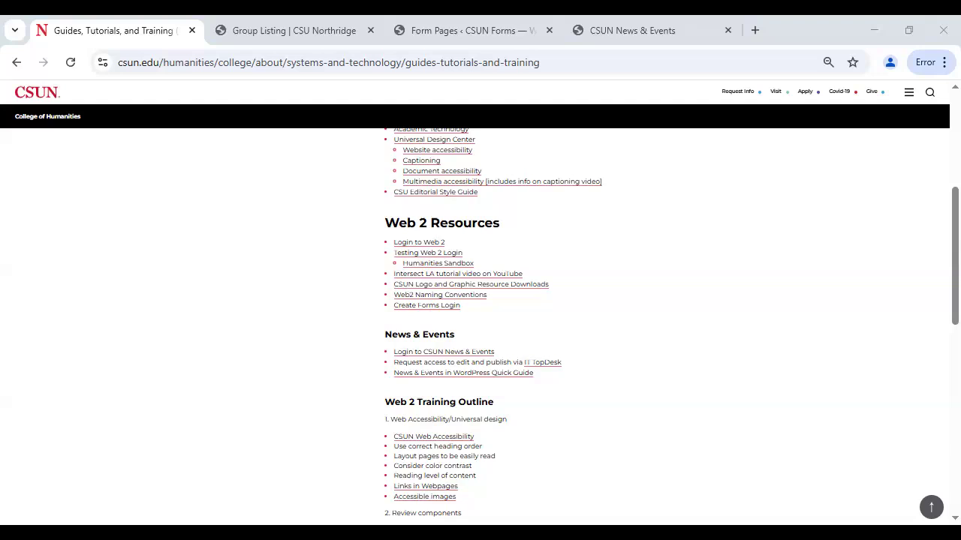
left_click(300, 30)
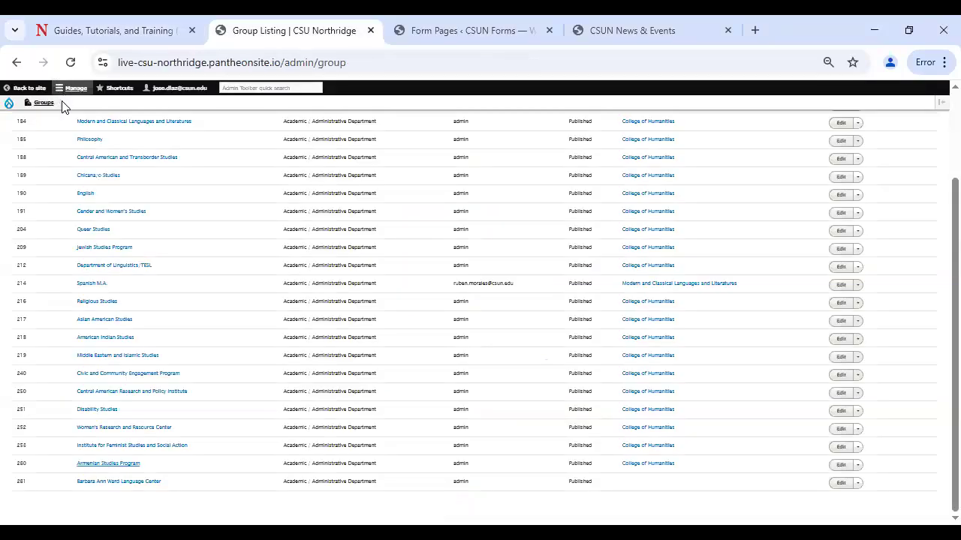
left_click(39, 100)
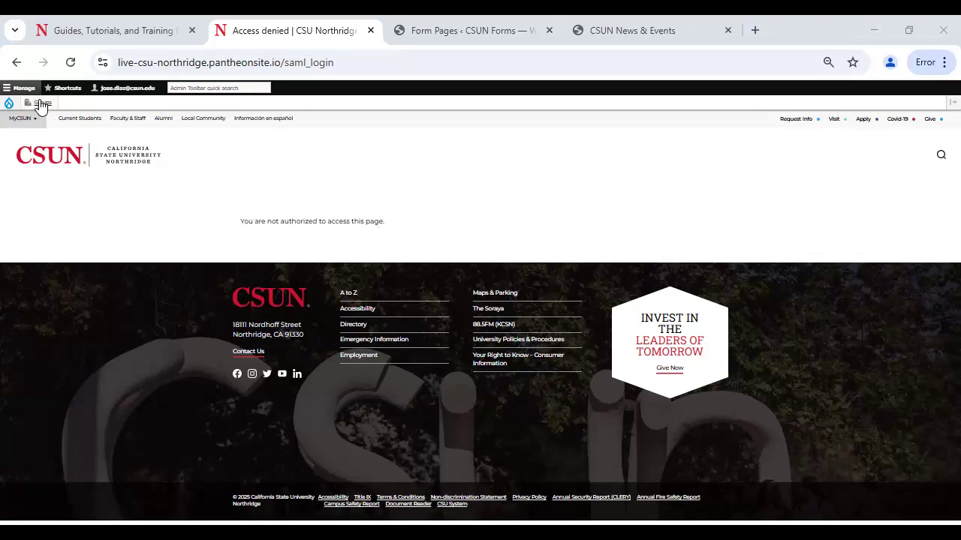
Step: Highlight the authorization message on the login page to point it out, and clear the selection
left_click_drag(240, 221, 396, 223)
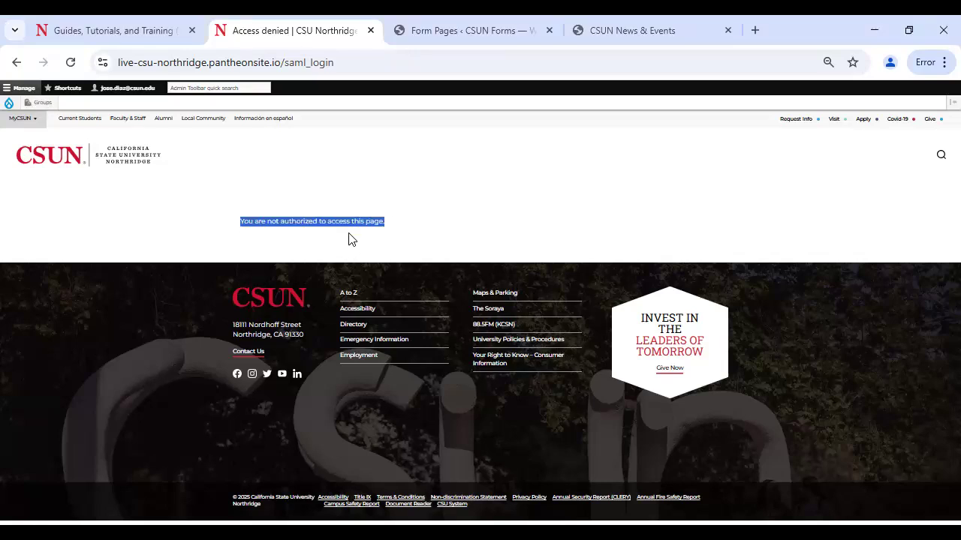
left_click(257, 235)
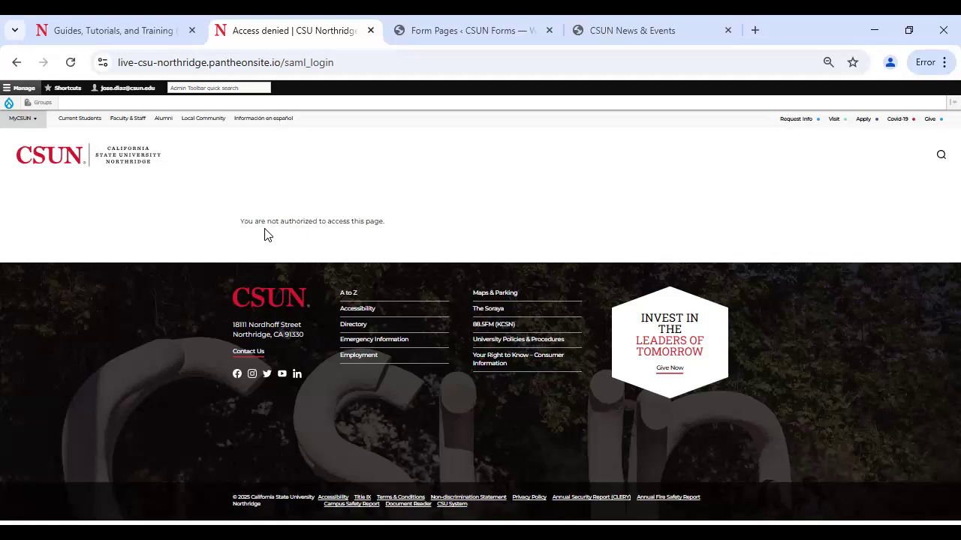
left_click_drag(240, 219, 388, 232)
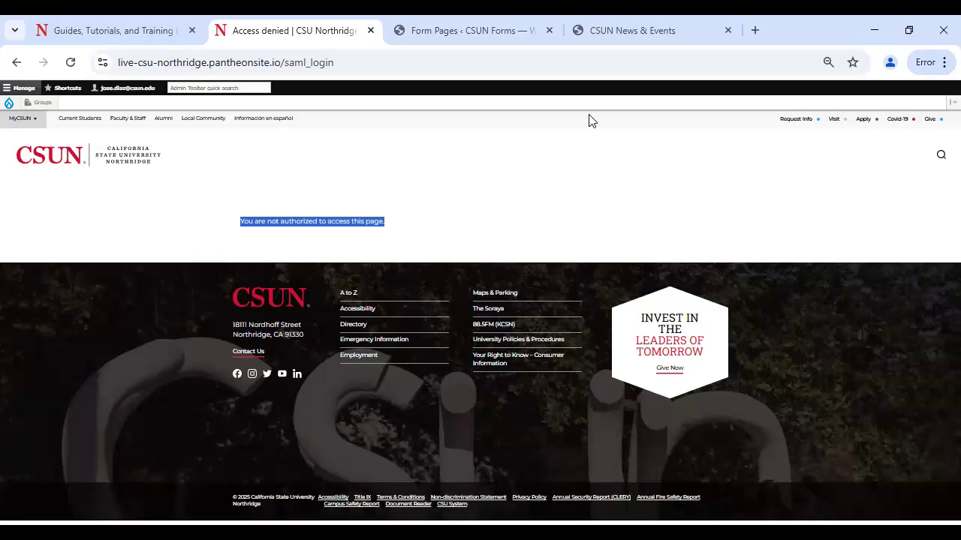
left_click(427, 188)
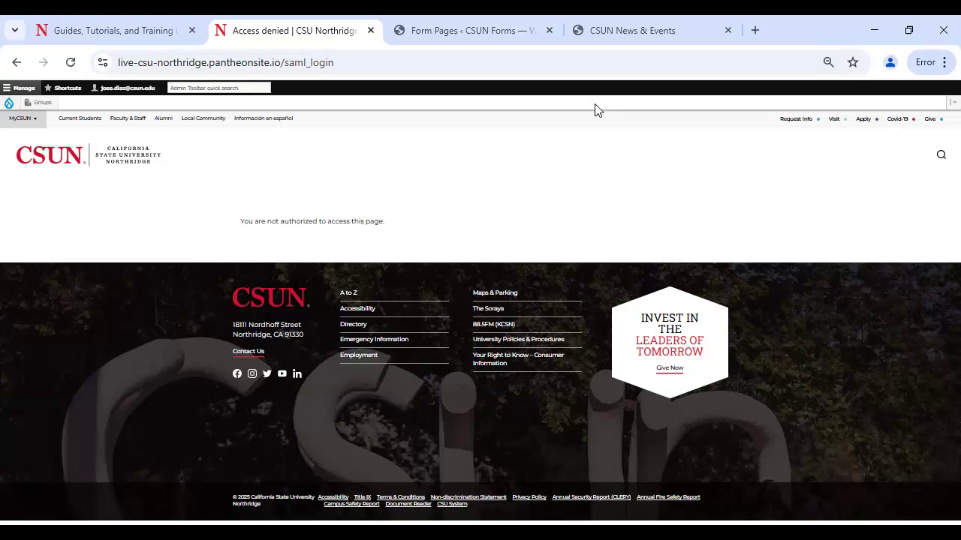
Step: Open the Files list for the groups and view ASP-TF-Scholarship-Application.pdf in a new browser tab
mouse_move(42, 104)
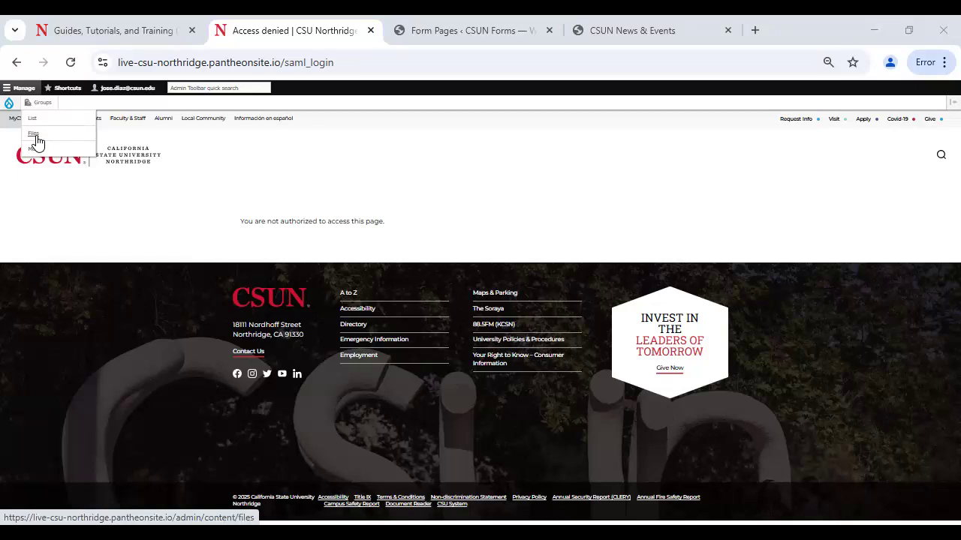
left_click(33, 135)
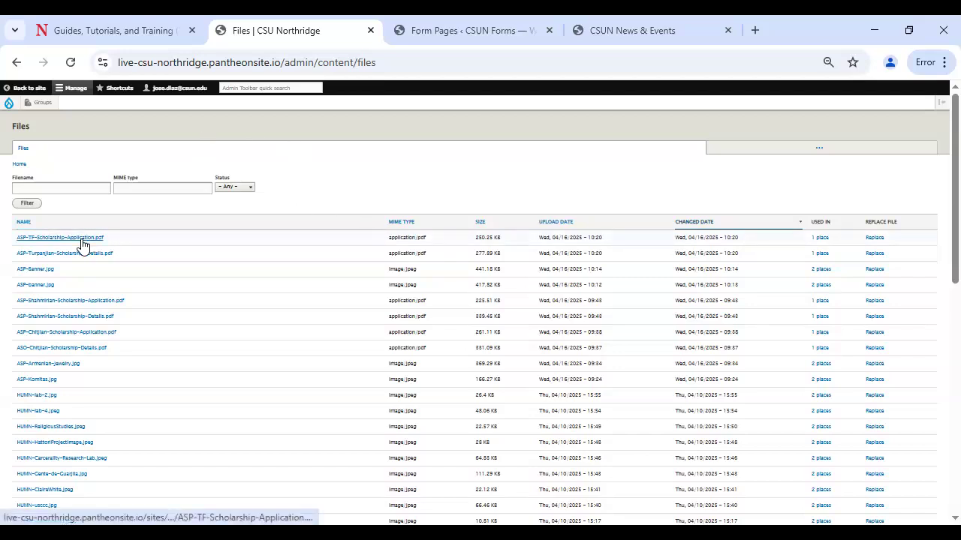
left_click_drag(82, 246, 366, 39)
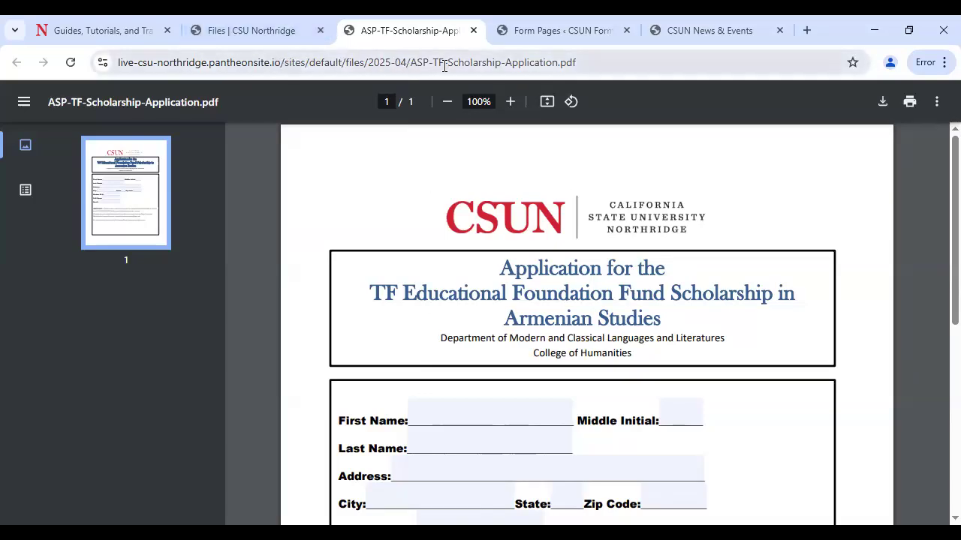
left_click(344, 65)
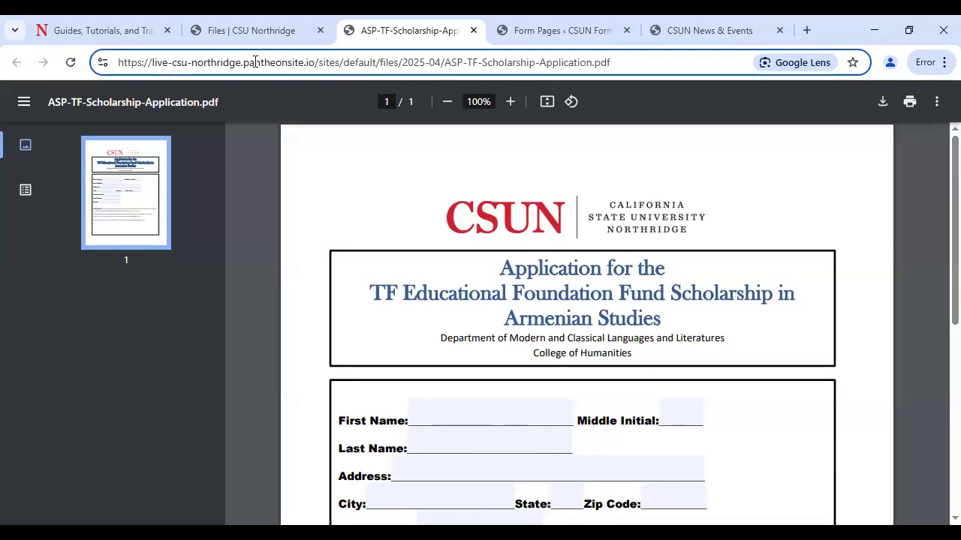
triple_click(355, 66)
left_click(626, 62)
left_click_drag(313, 62, 81, 77)
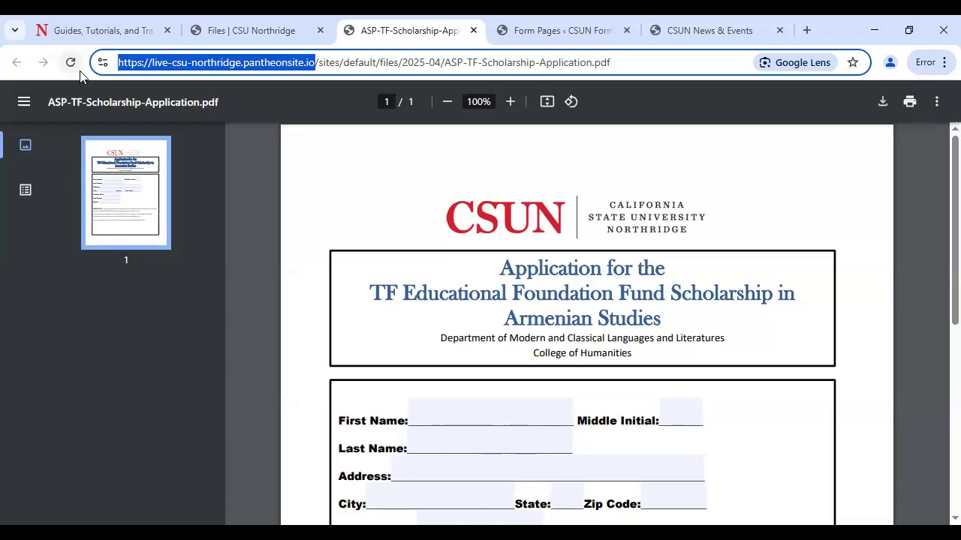
type("www")
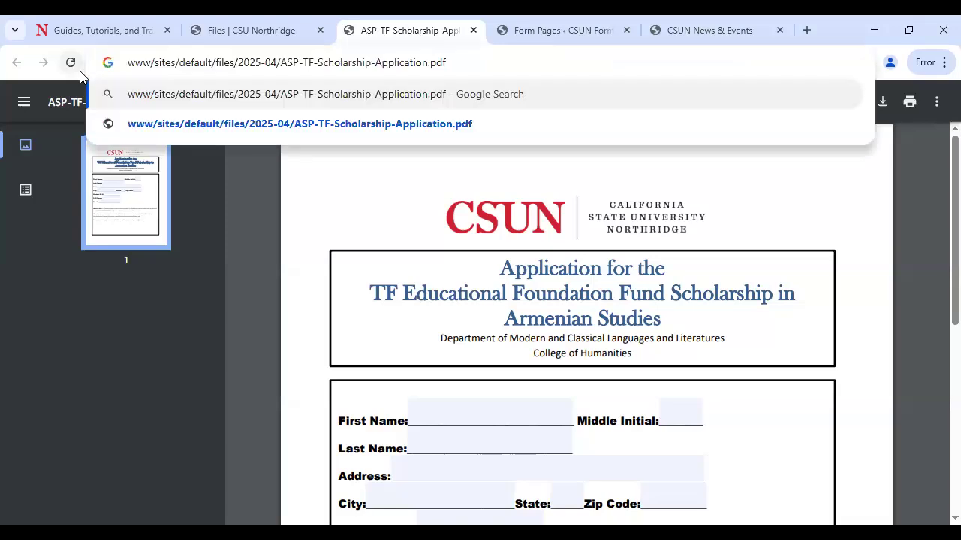
type(".csun.ed")
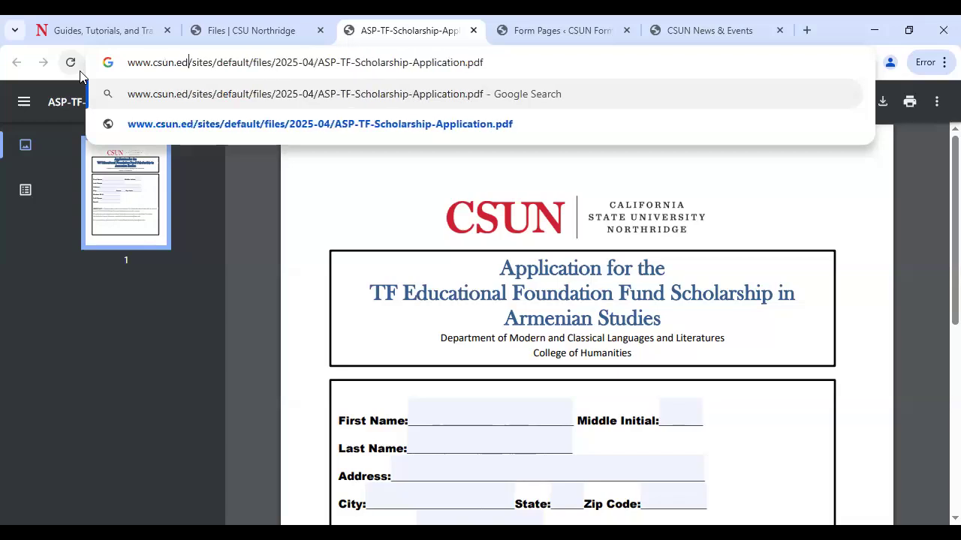
type("u")
key("Return")
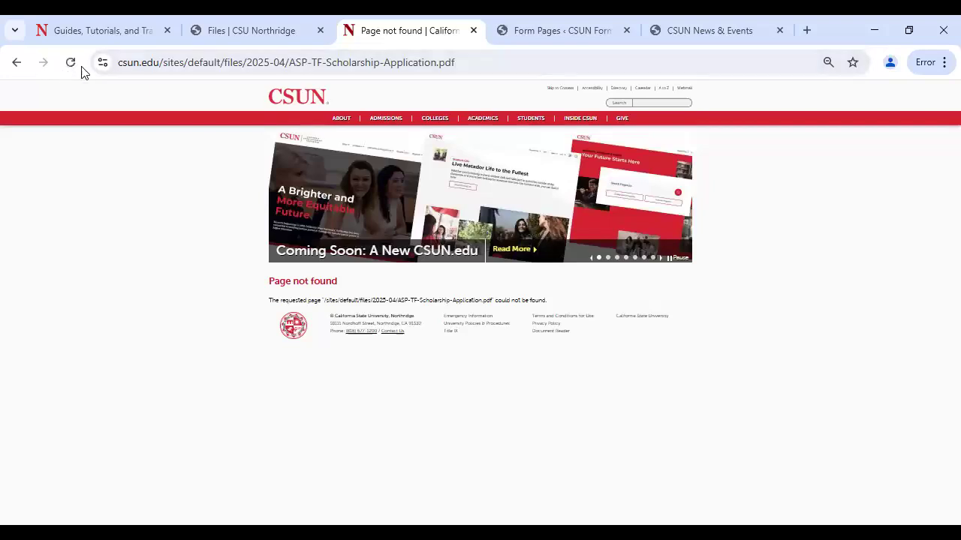
Step: Change the domain of the PDF's address to w2.csun.edu and load the file
left_click(167, 64)
left_click(171, 65)
left_click_drag(173, 64, 92, 81)
type("w2")
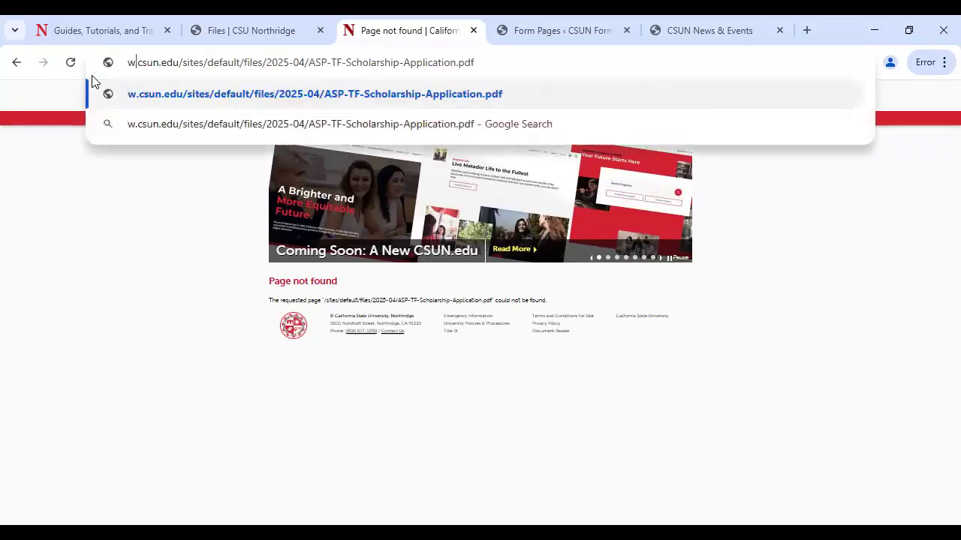
key("Return")
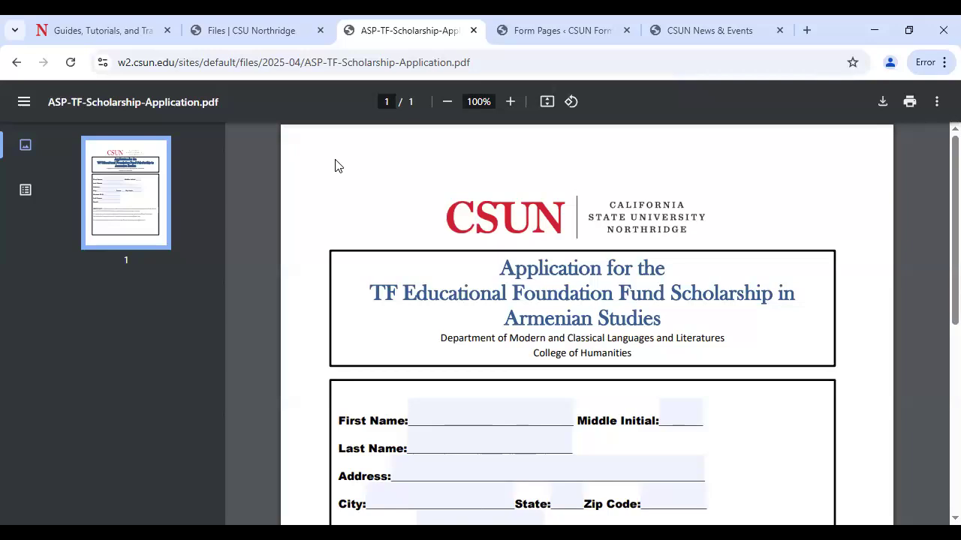
Step: Highlight the PDF's w2.csun.edu address and compare it with the address of the Files list
left_click(491, 64)
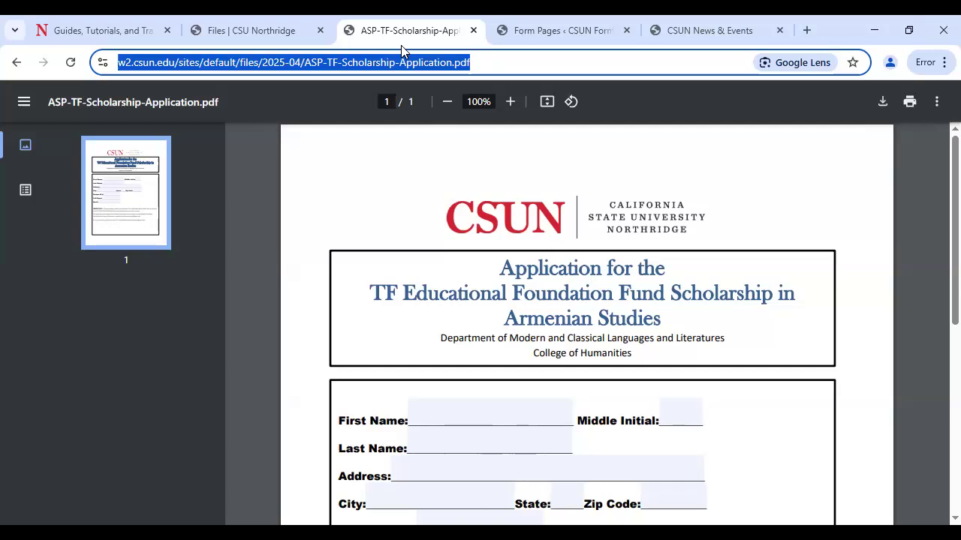
left_click(472, 301)
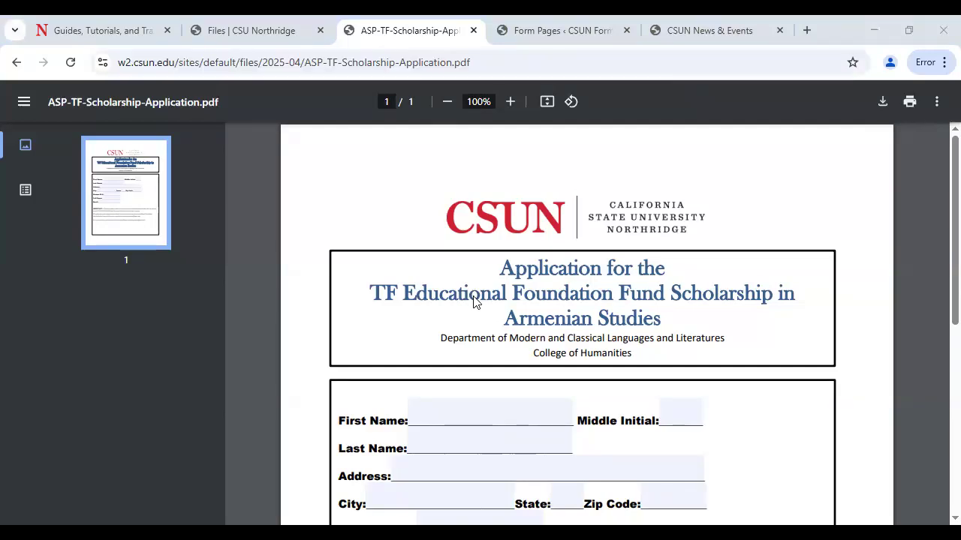
left_click(511, 60)
left_click(237, 146)
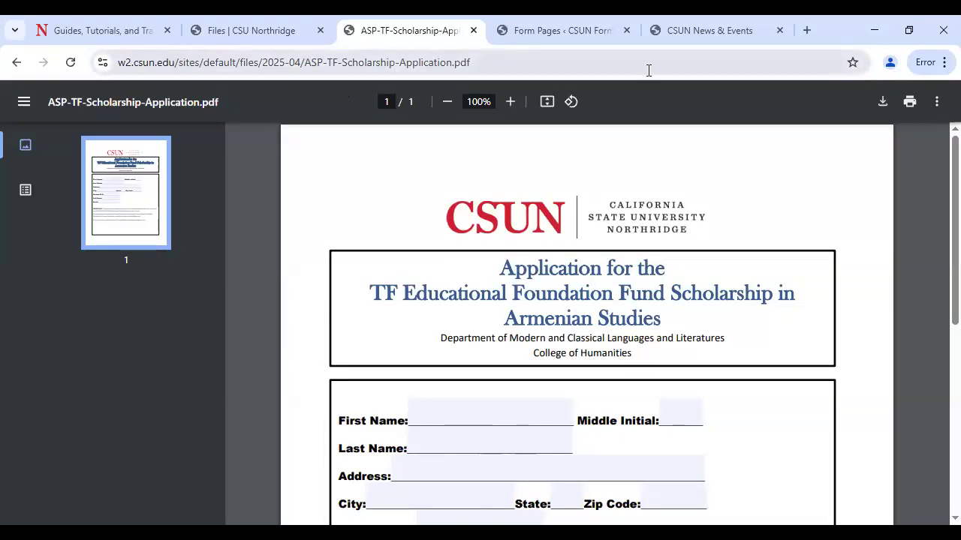
left_click(275, 38)
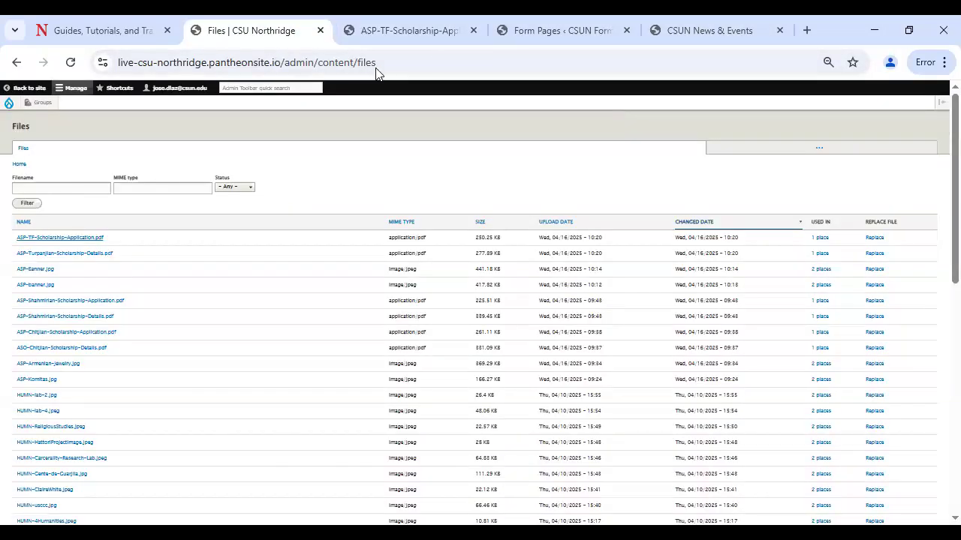
key("ctrl+Tab")
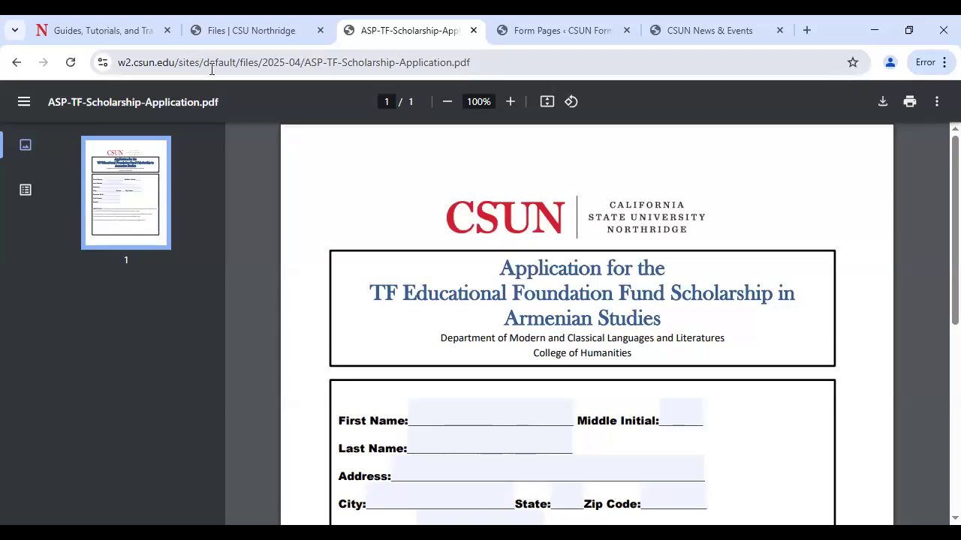
Step: Leave the Files list for the group listing and open the members of the Armenian Studies Program group
left_click(239, 36)
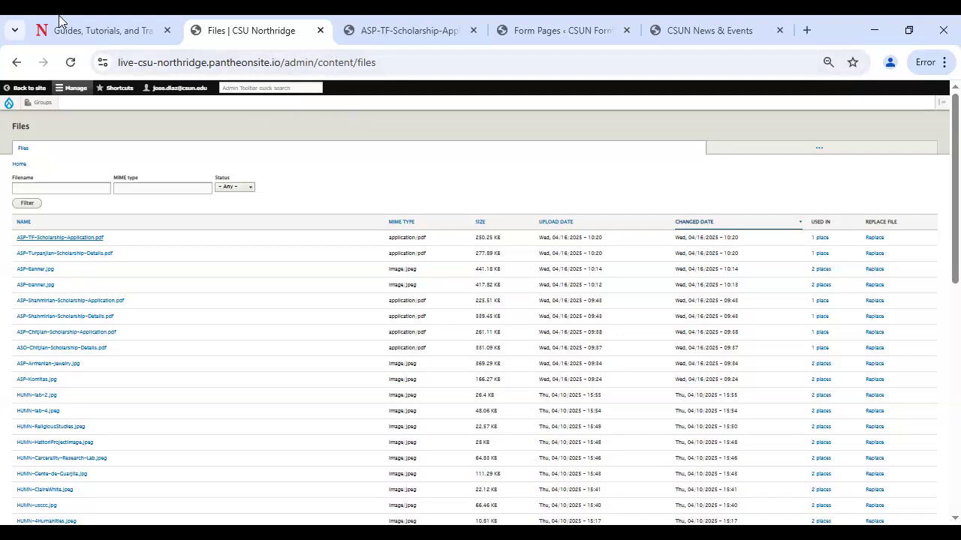
left_click(20, 90)
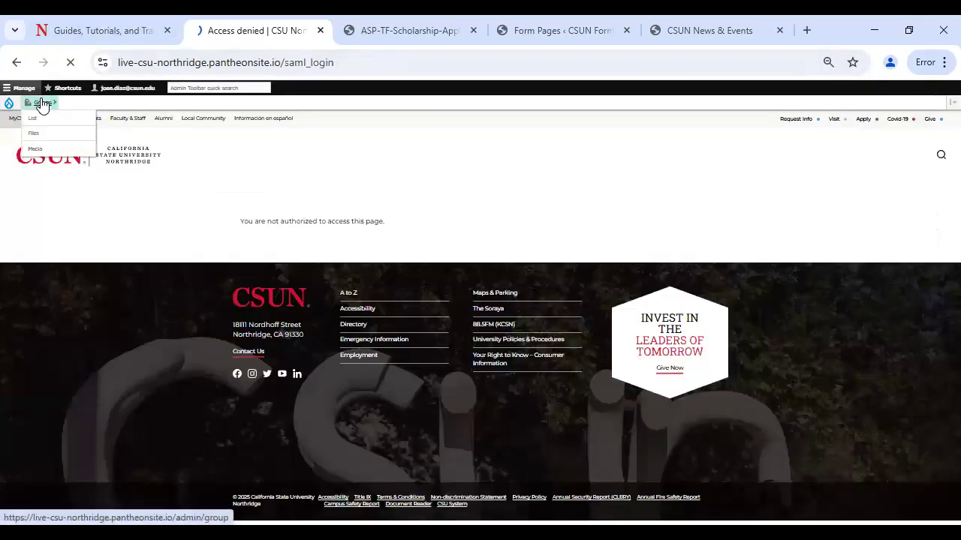
left_click(42, 103)
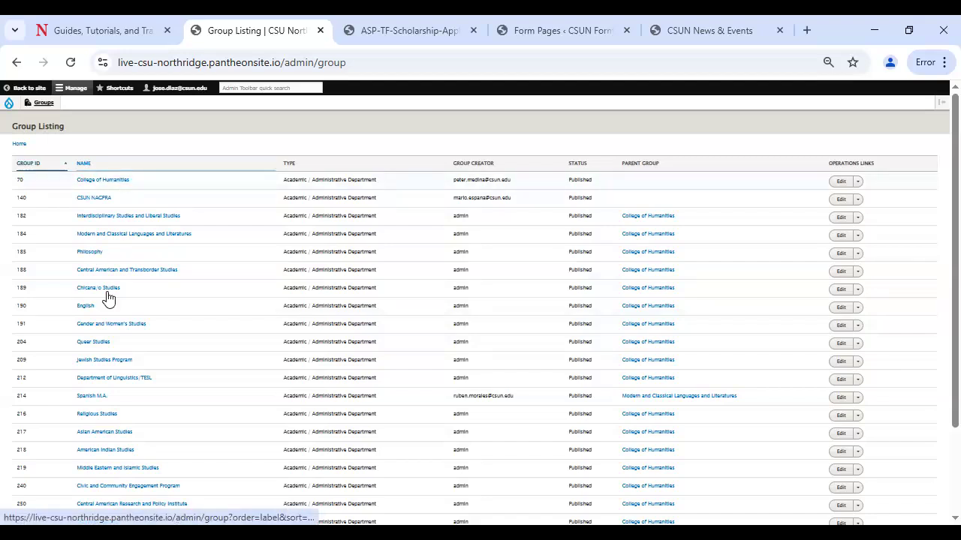
scroll(108, 298, "down", 3)
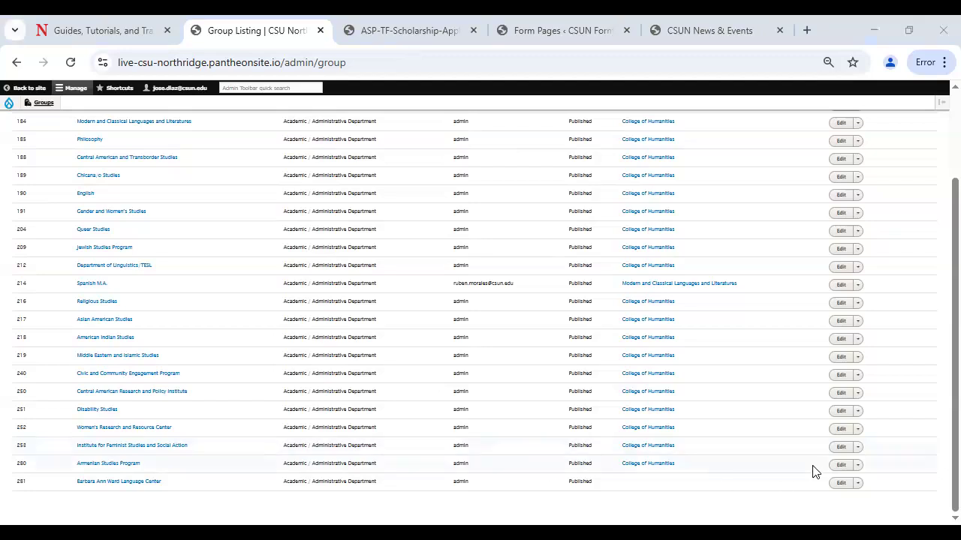
left_click(857, 465)
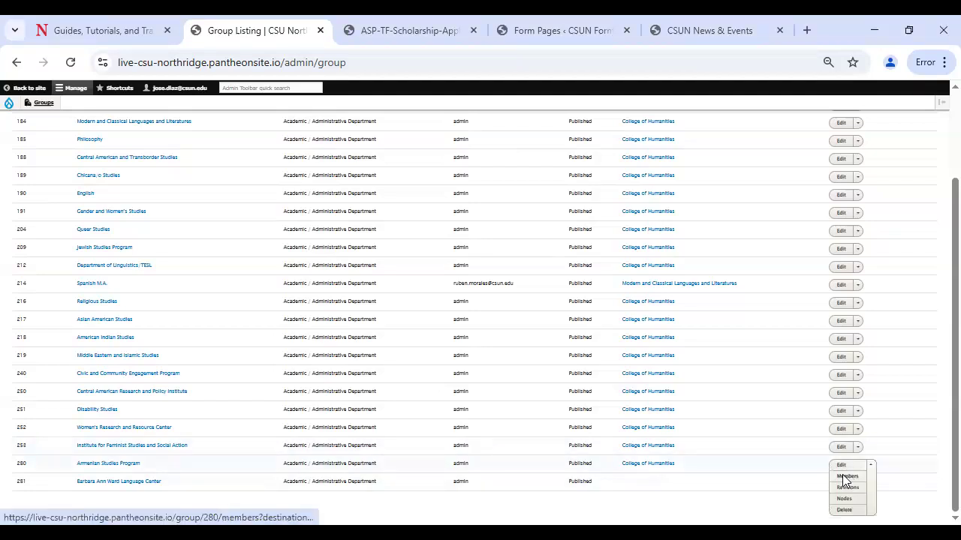
left_click(846, 477)
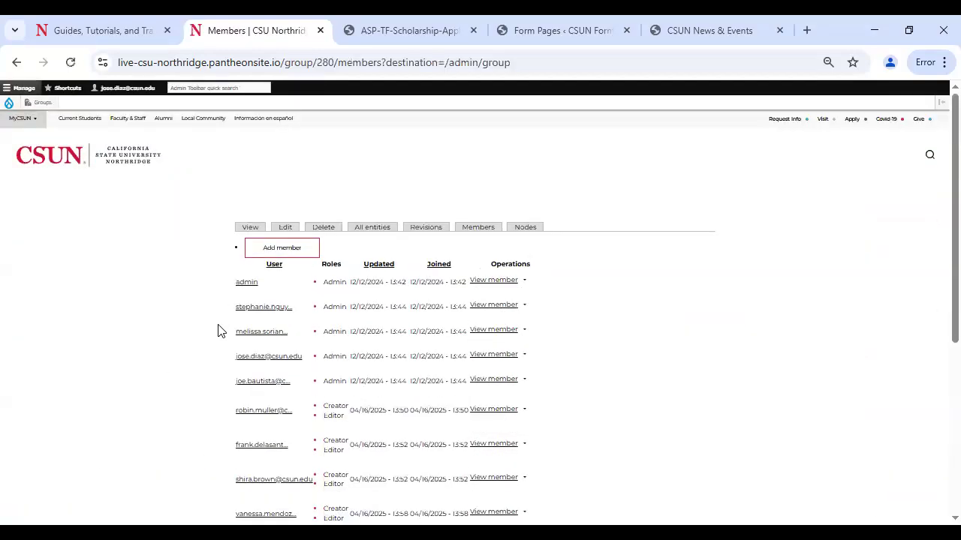
Step: Review the group's members, then add a staff user by e-mail account with the Creator and Editor roles and save
scroll(220, 331, "down", 4)
scroll(220, 331, "up", 3)
scroll(222, 322, "up", 1)
left_click(275, 250)
left_click(80, 168)
type("lisa")
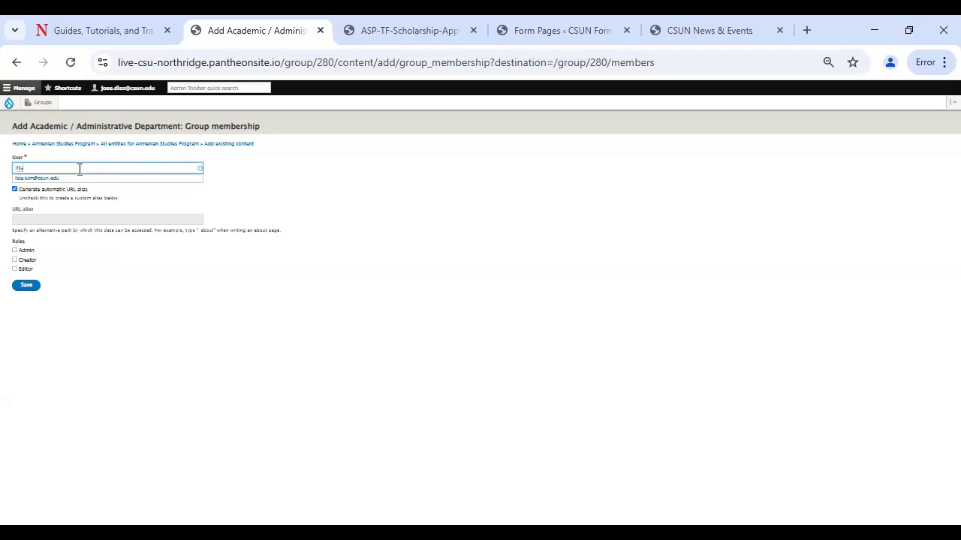
key("Return")
left_click(15, 268)
left_click(15, 260)
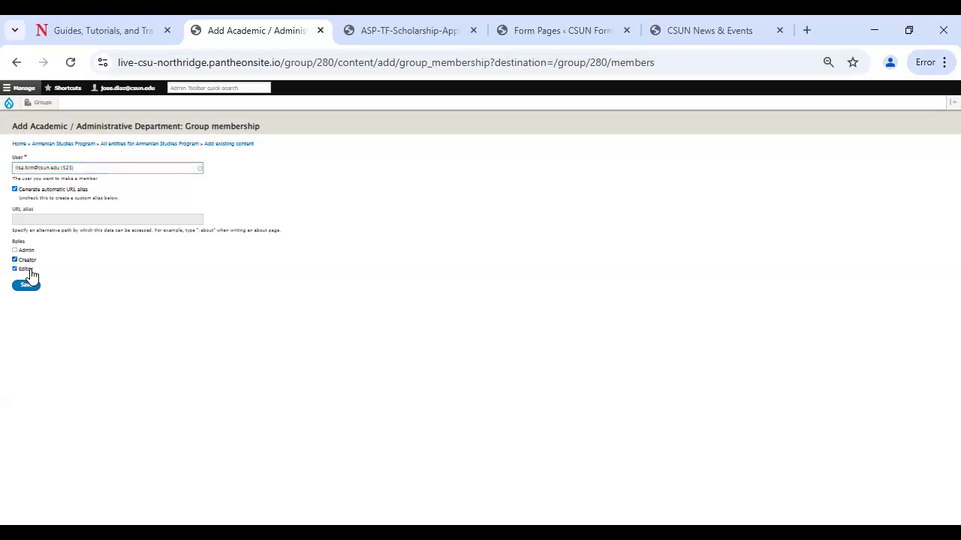
left_click(27, 287)
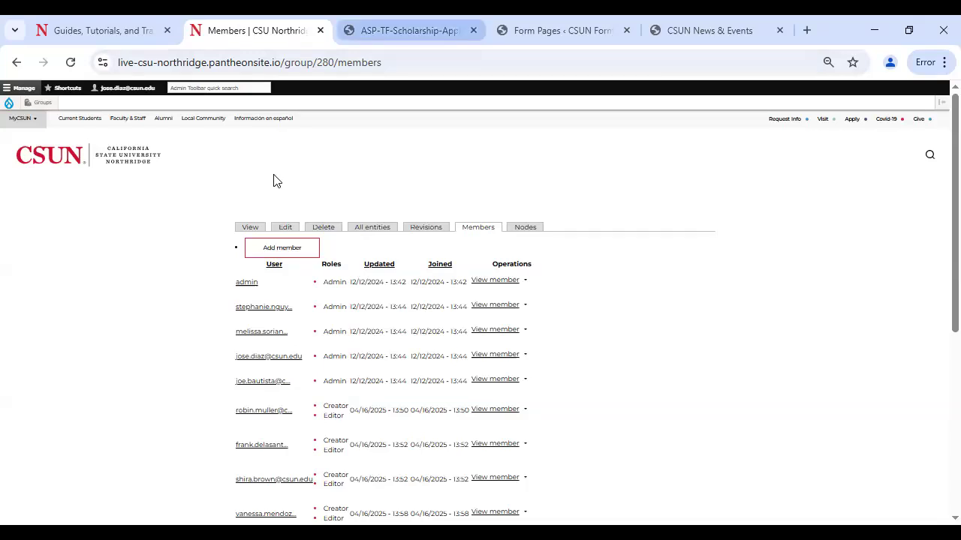
Step: Check the updated member list and add another staff user with the Creator and Editor roles to the same group
scroll(180, 302, "down", 2)
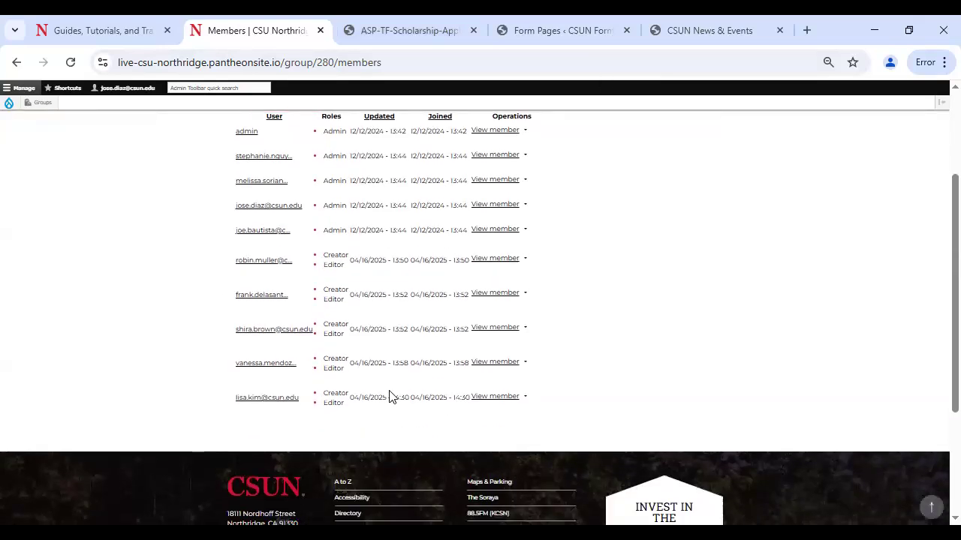
scroll(275, 439, "up", 1)
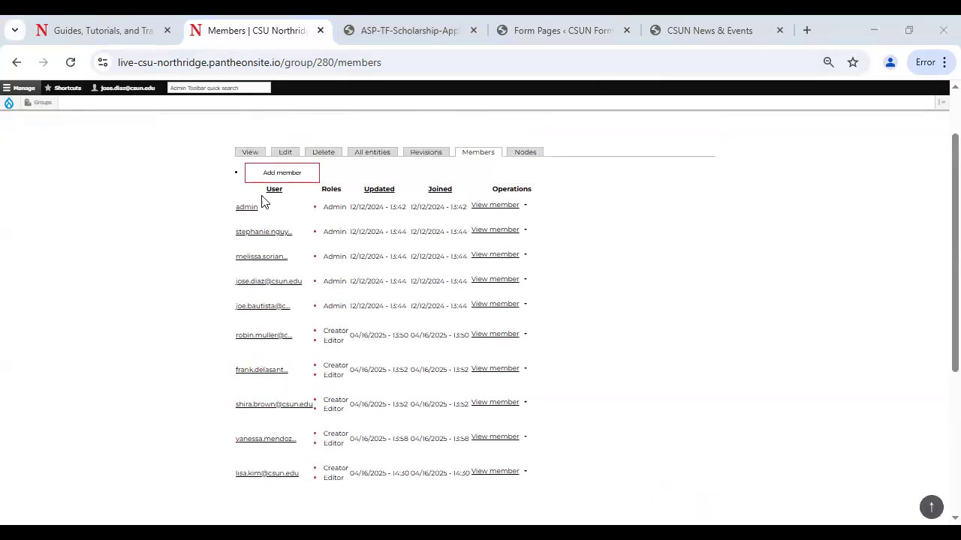
left_click(281, 173)
left_click(135, 166)
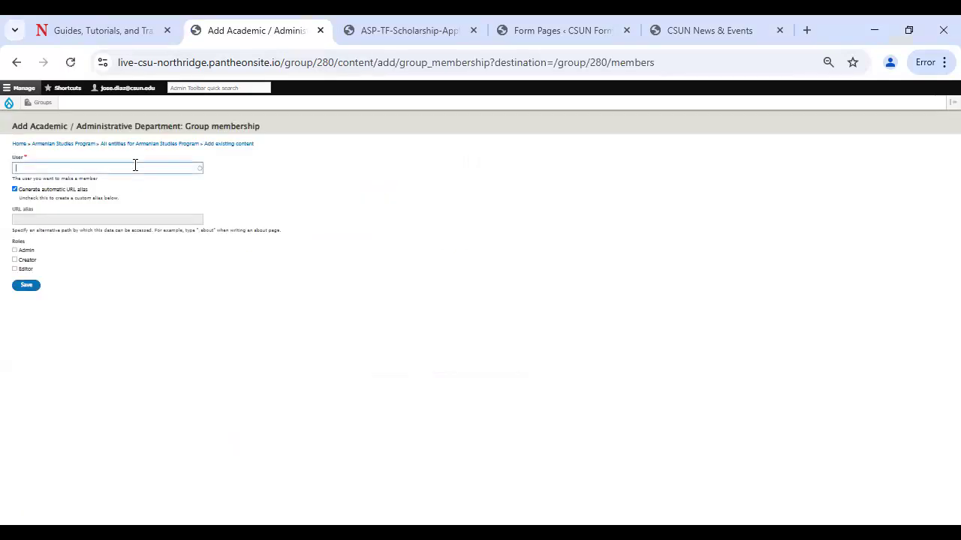
type("less")
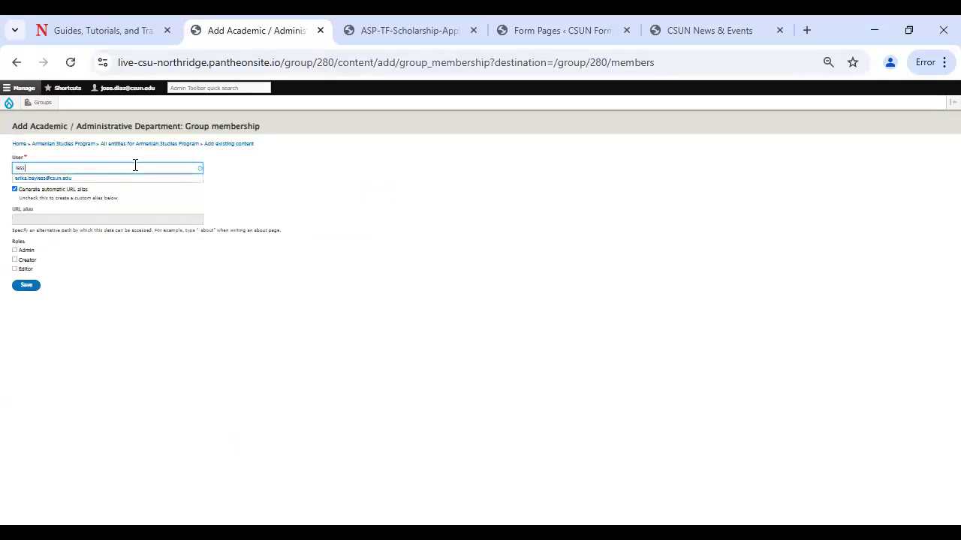
key("BackSpace")
type("l")
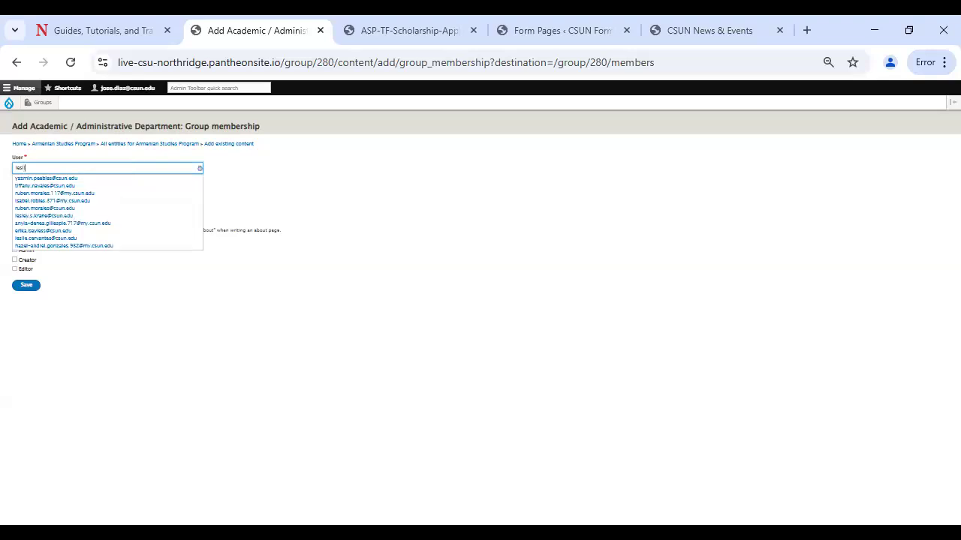
type("i")
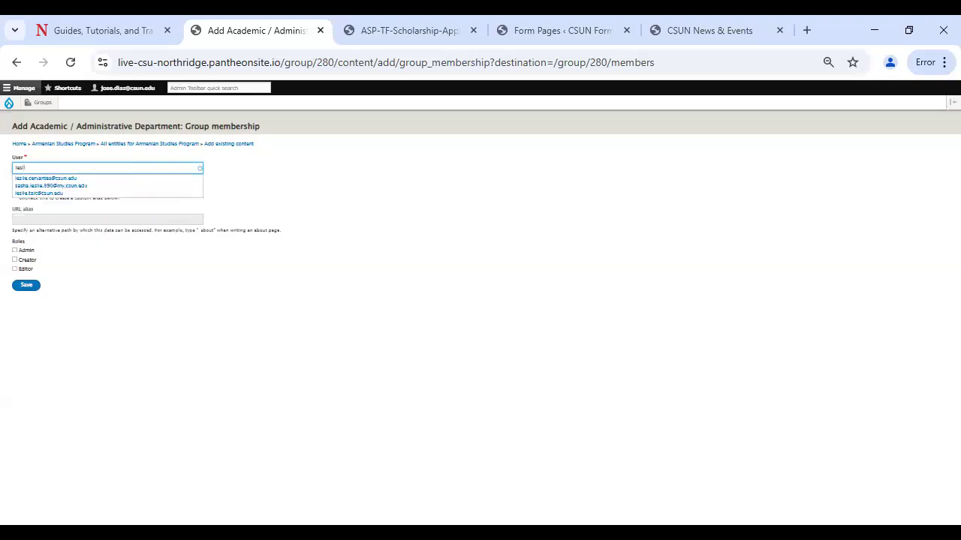
left_click(51, 178)
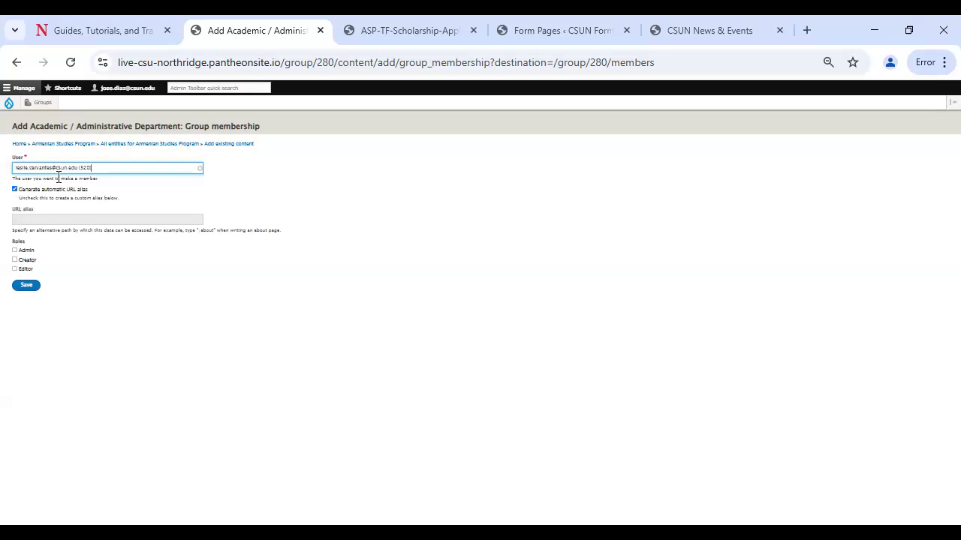
left_click(14, 259)
left_click(15, 269)
left_click(33, 292)
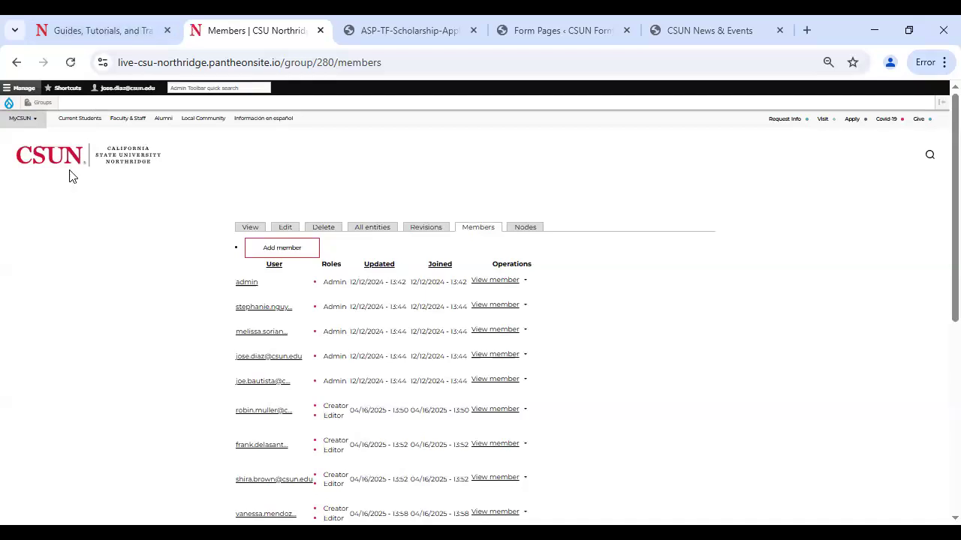
Step: Return to the group listing and open the Armenian Studies Program group page
left_click(44, 103)
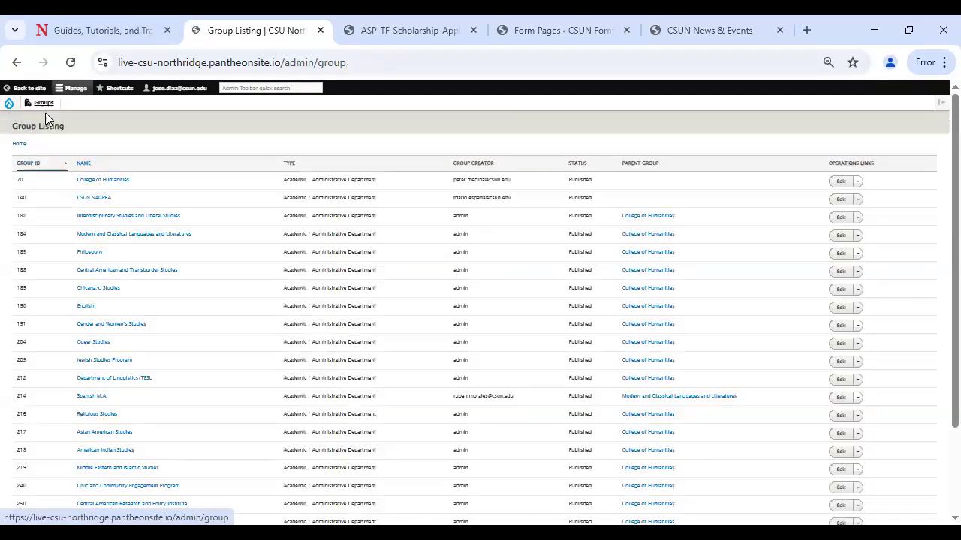
scroll(117, 300, "down", 2)
scroll(116, 300, "down", 2)
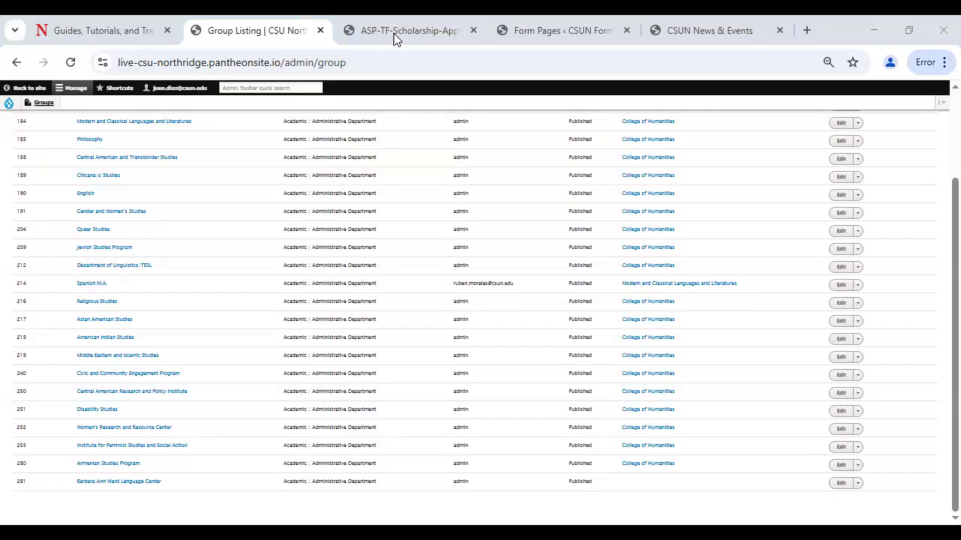
left_click(105, 465)
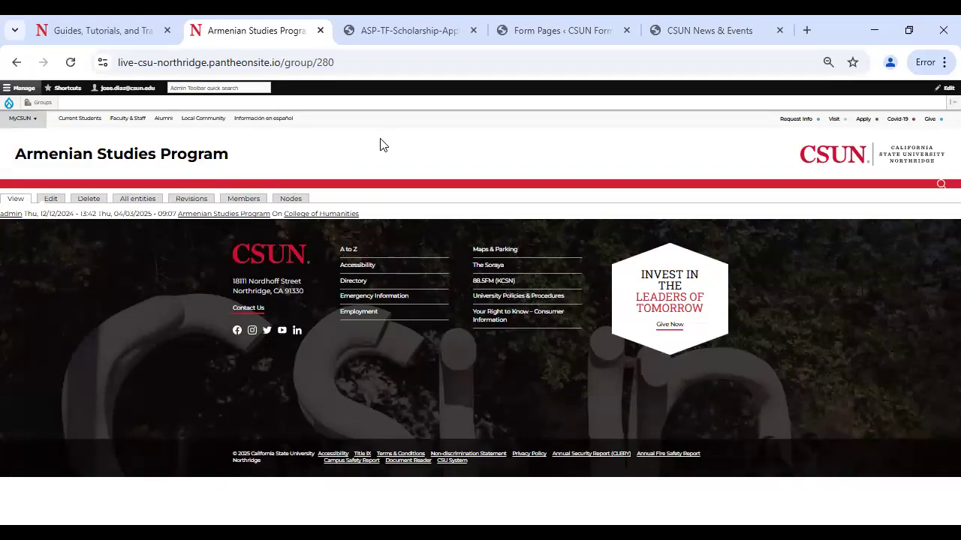
Step: Close the CSUN News & Events, scholarship PDF and Form Pages browser tabs
left_click(779, 30)
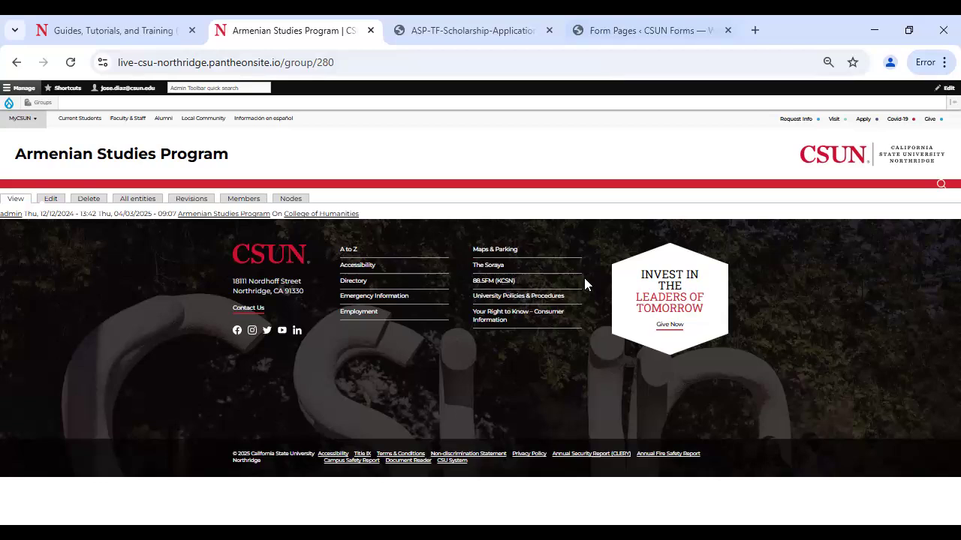
left_click(483, 24)
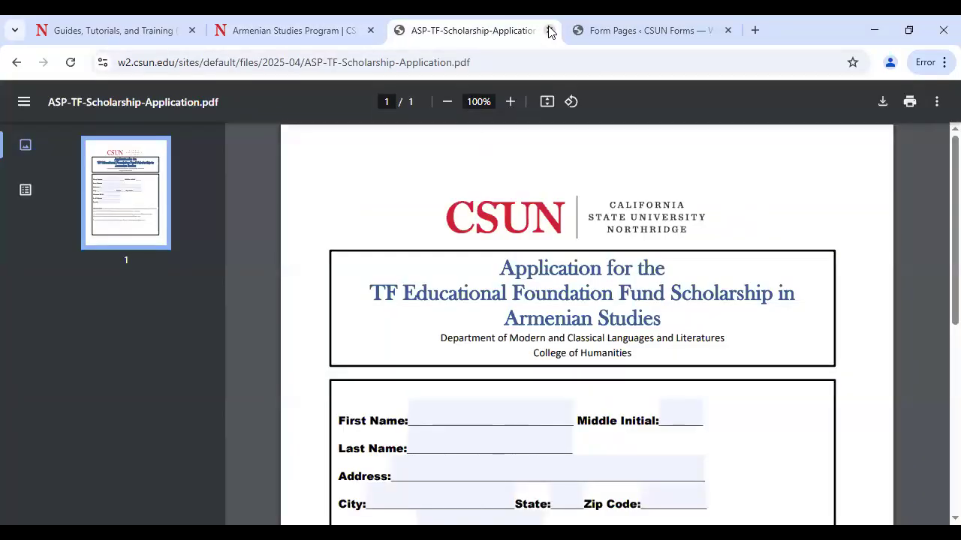
left_click(549, 31)
left_click(550, 31)
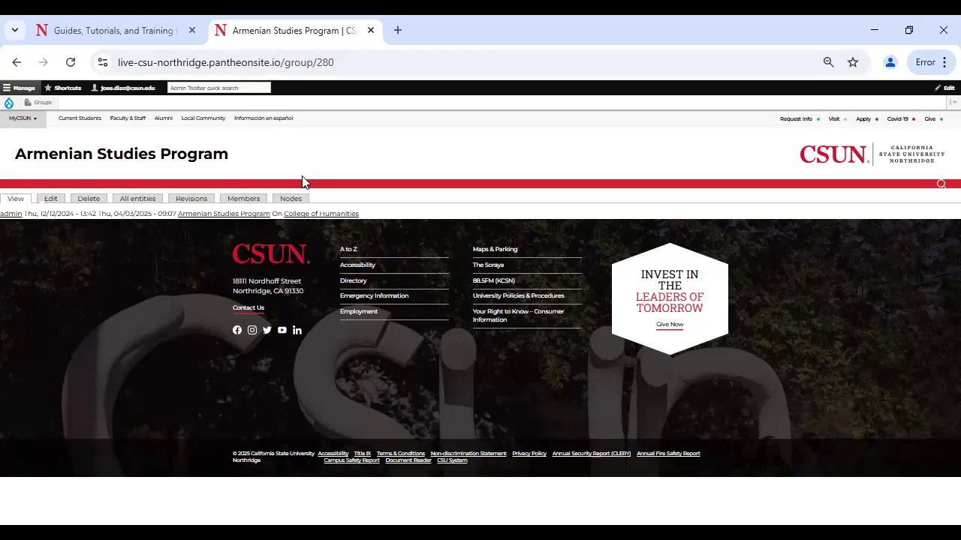
Step: Open the Armenian Studies Program website from its group page in a new browser tab and view it
middle_click(222, 216)
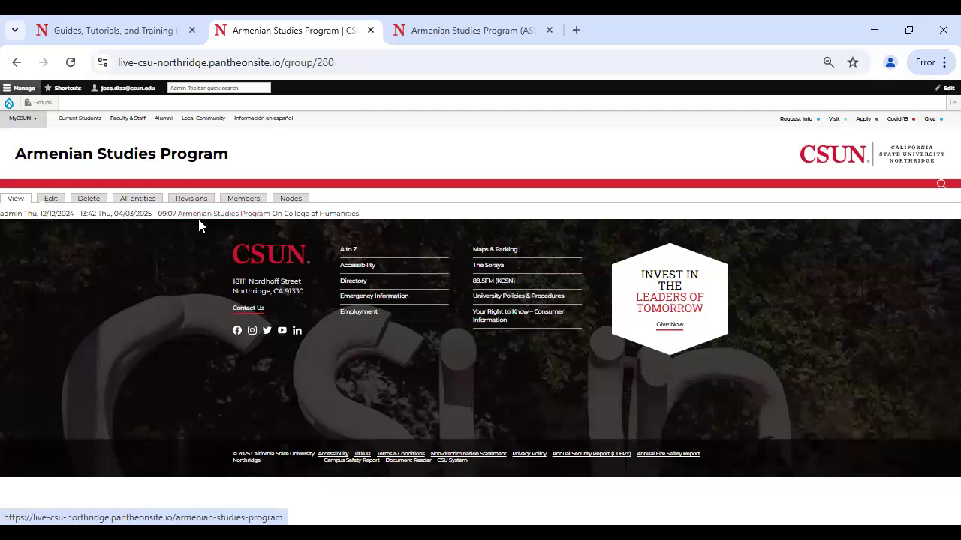
left_click(467, 36)
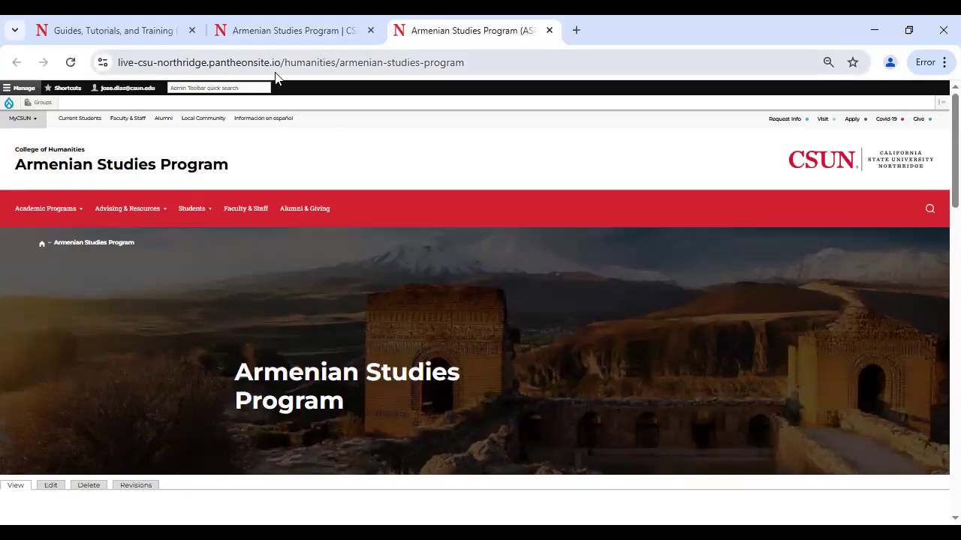
Step: Look over the Armenian Studies Program homepage and open its group's Nodes listing in a new browser tab to review the content
scroll(311, 161, "down", 1)
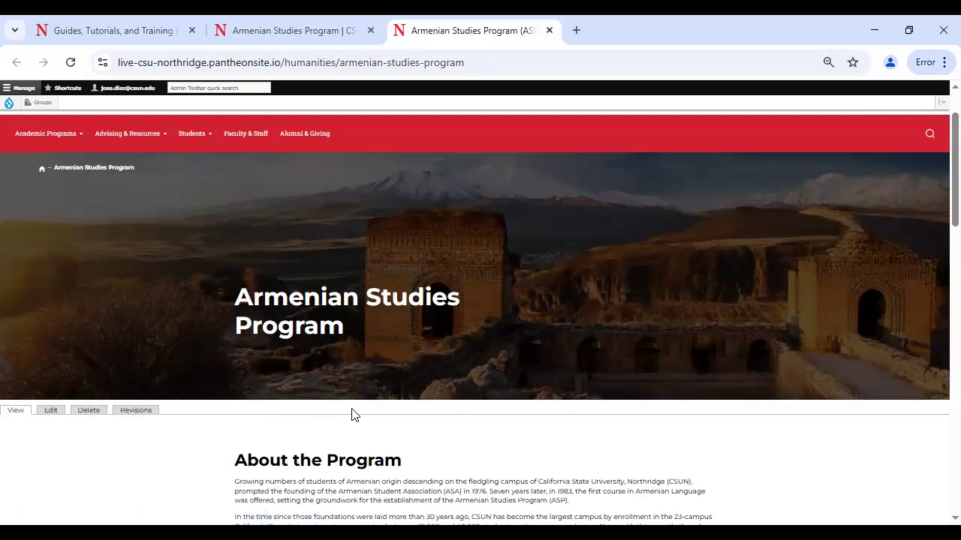
scroll(355, 409, "down", 4)
scroll(356, 411, "up", 4)
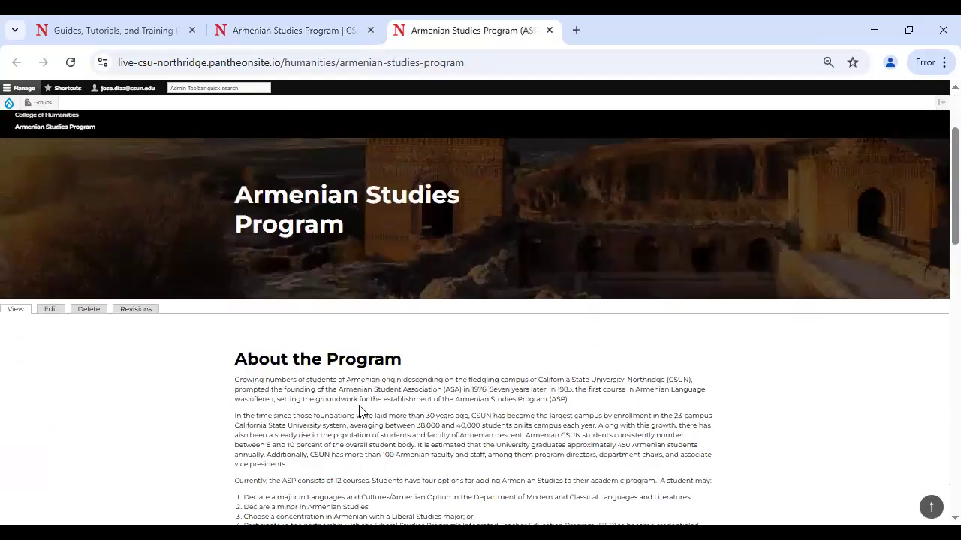
left_click(309, 30)
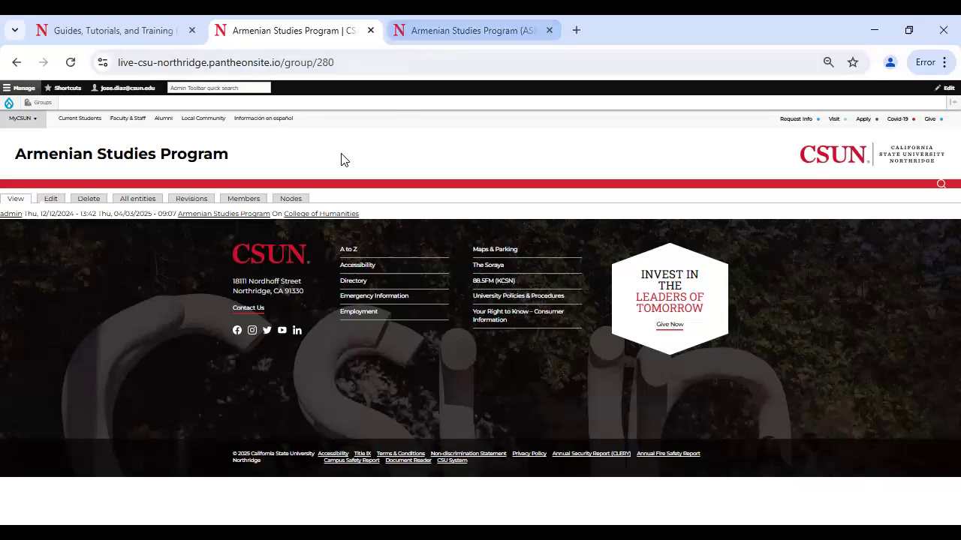
middle_click(294, 203)
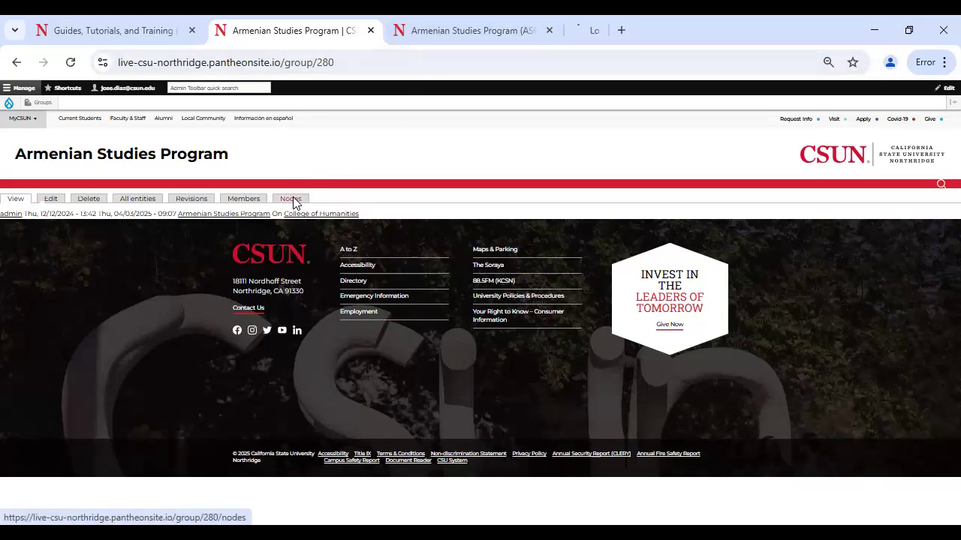
left_click(600, 31)
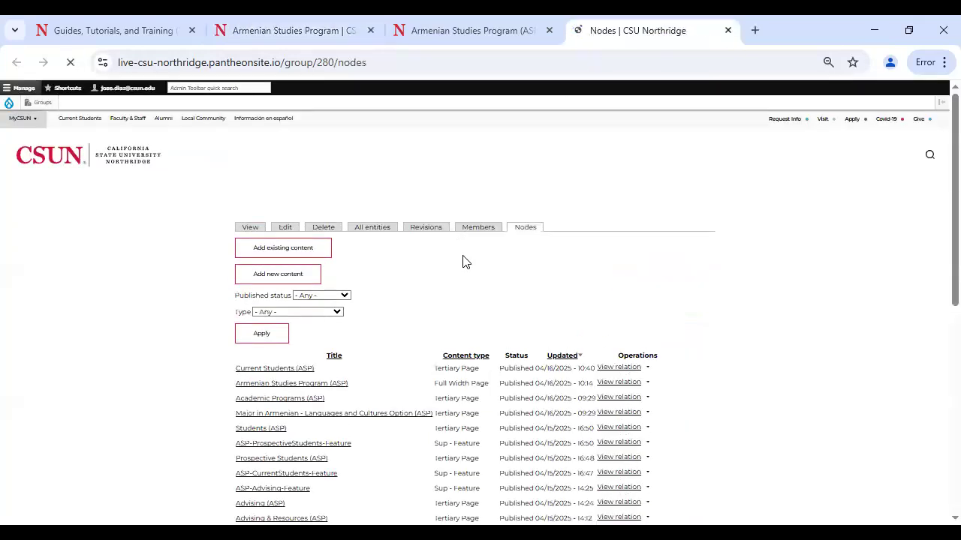
scroll(462, 257, "down", 1)
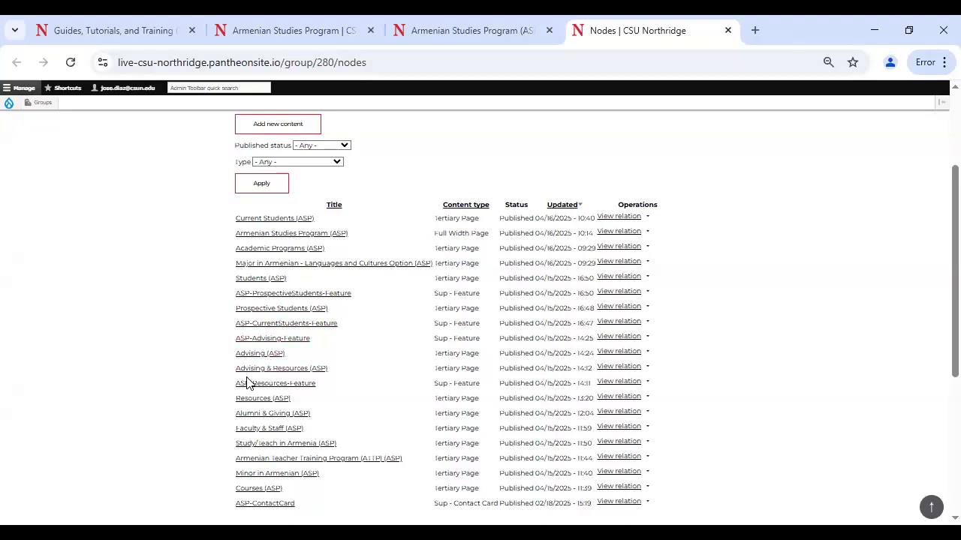
Step: Open the Current Students page from the Students section of the Armenian Studies Program website and bring up its edit form
left_click(458, 34)
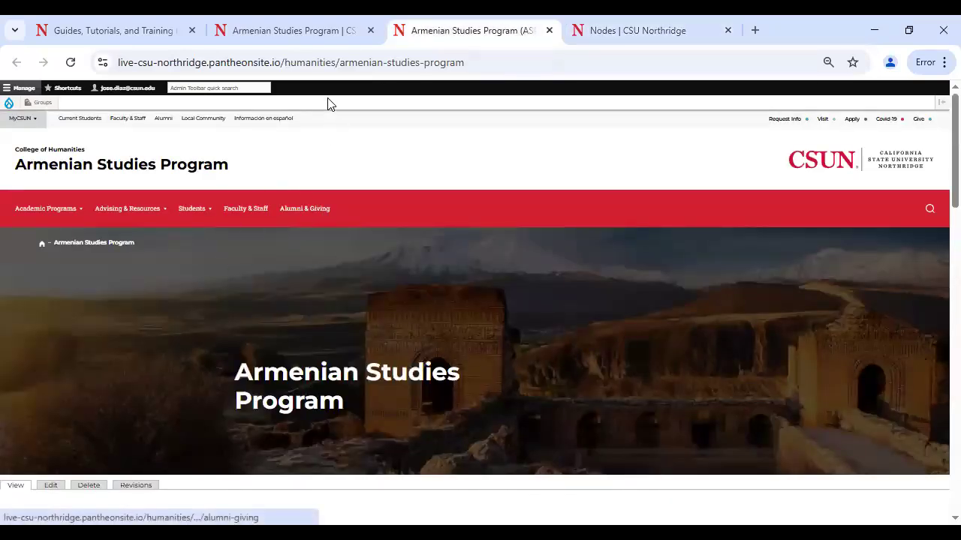
left_click(298, 33)
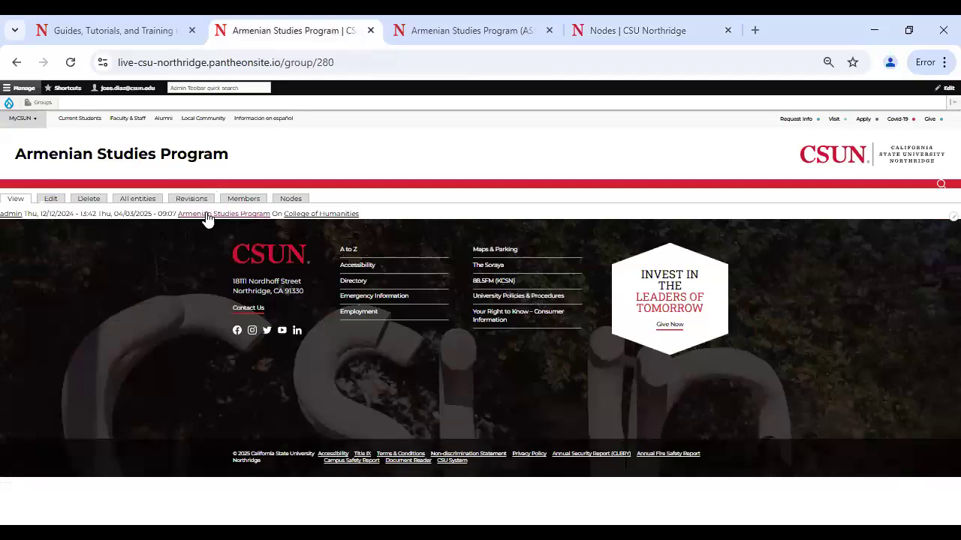
left_click(477, 30)
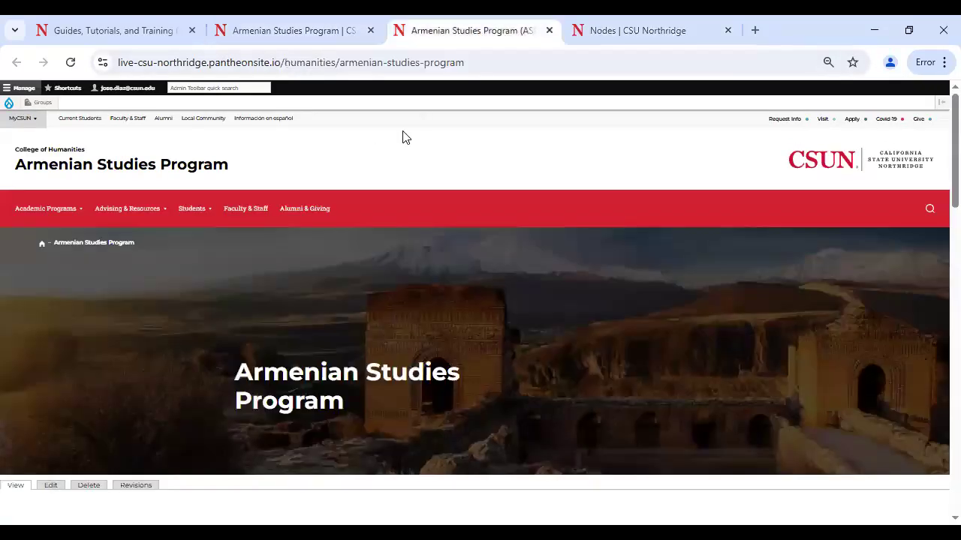
scroll(313, 235, "down", 4)
scroll(315, 269, "up", 3)
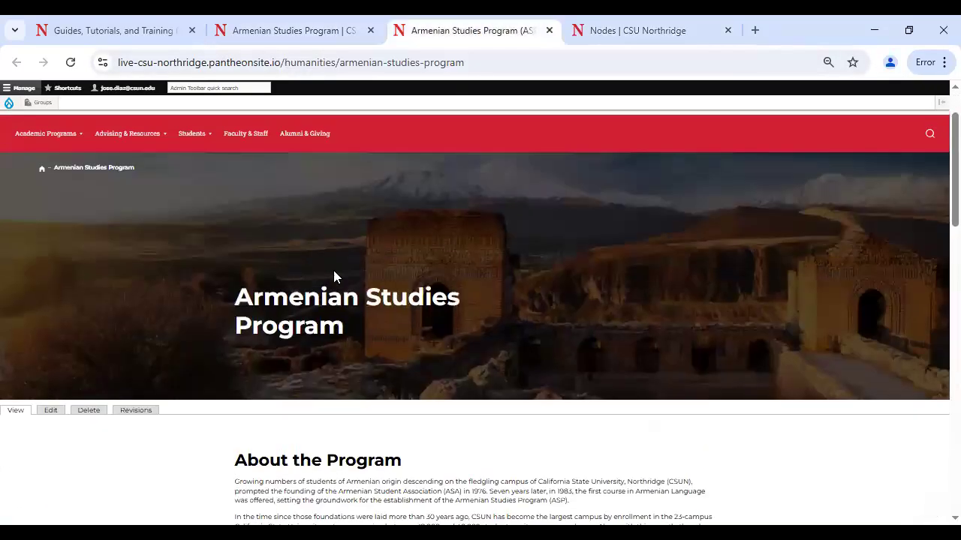
left_click(195, 133)
left_click(216, 187)
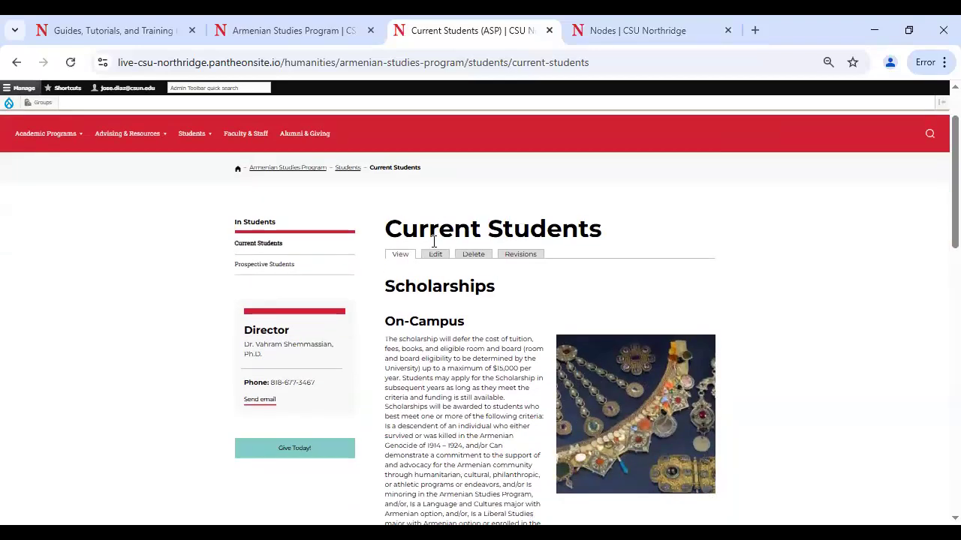
left_click(433, 257)
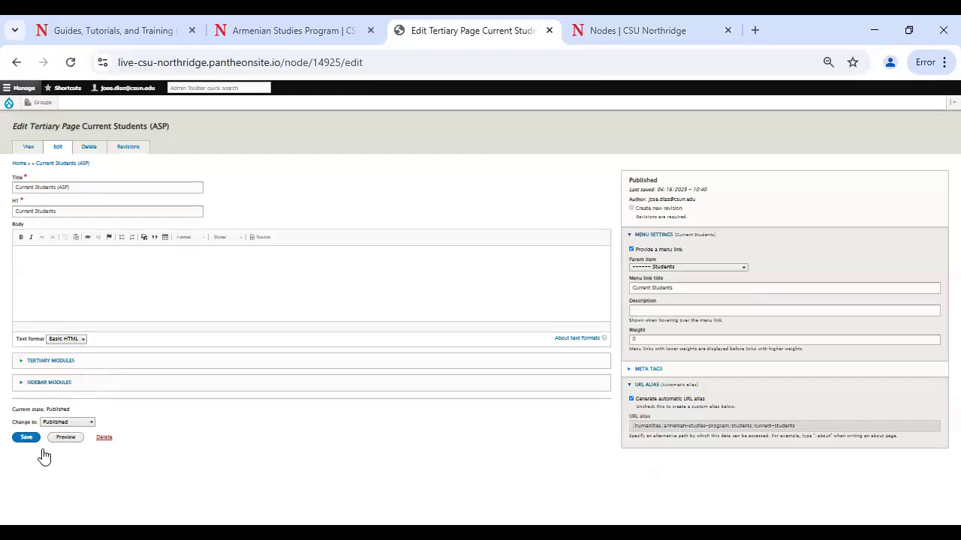
Step: View the content types that can be added to the group from its Nodes listing and close that browser tab
left_click(597, 27)
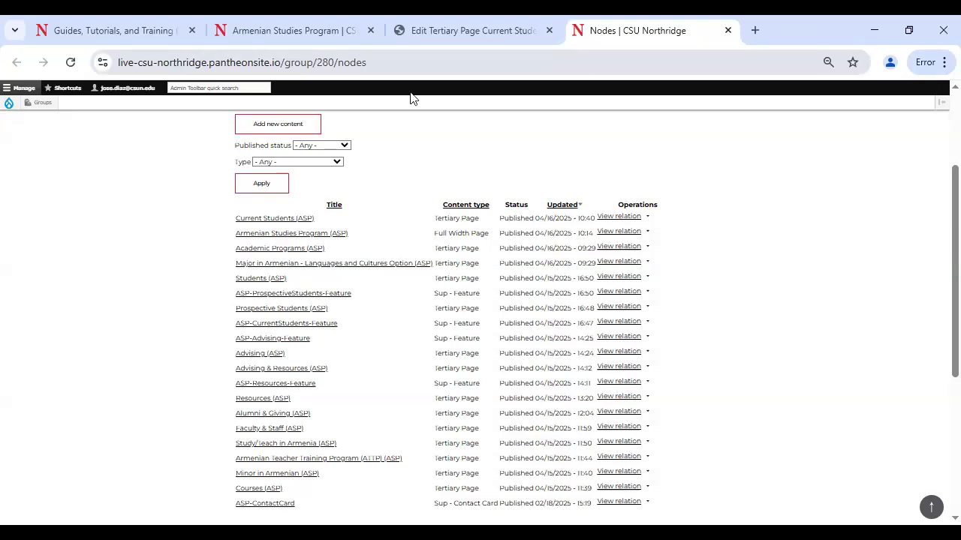
scroll(250, 128, "up", 2)
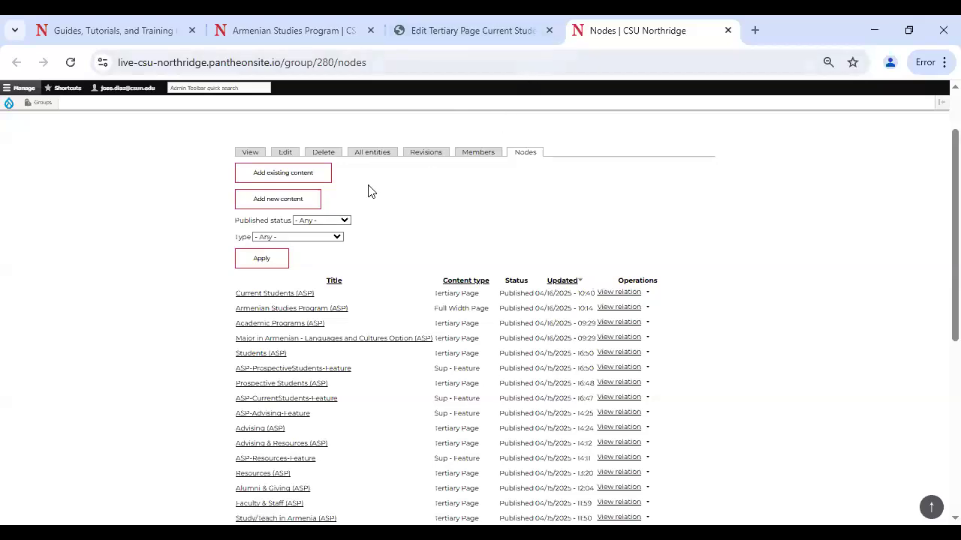
left_click(278, 200)
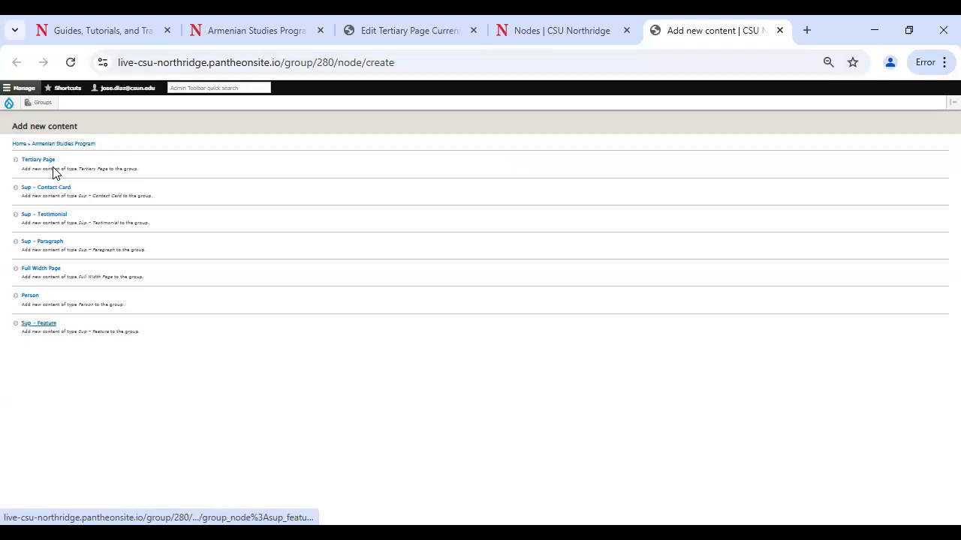
left_click(779, 31)
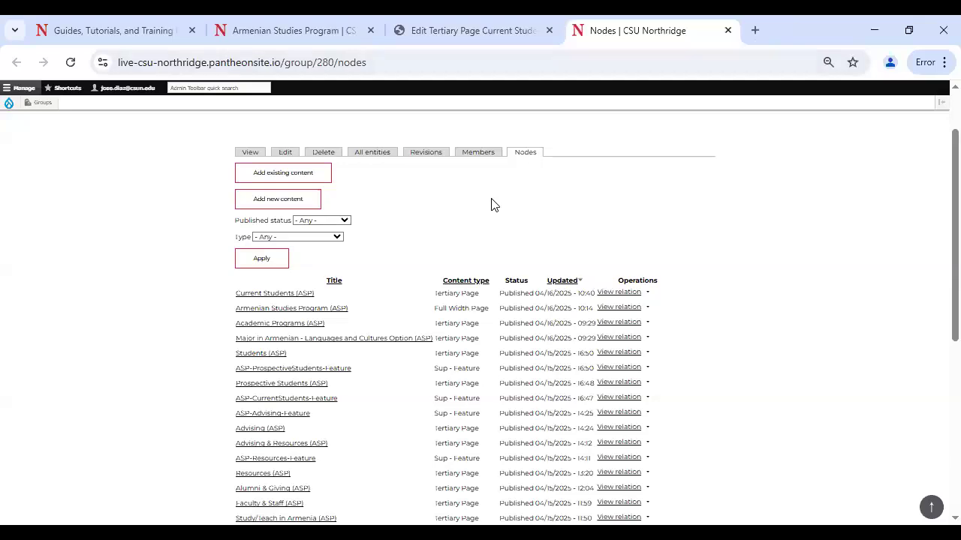
scroll(480, 225, "up", 2)
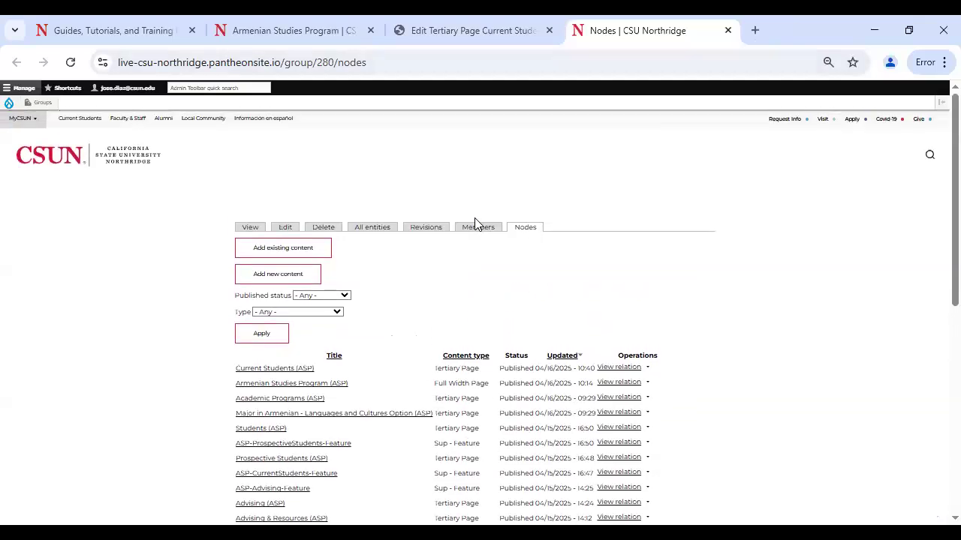
Step: Save the Current Students page and return to the Armenian Studies Program homepage to look over its content
left_click(449, 36)
left_click(18, 441)
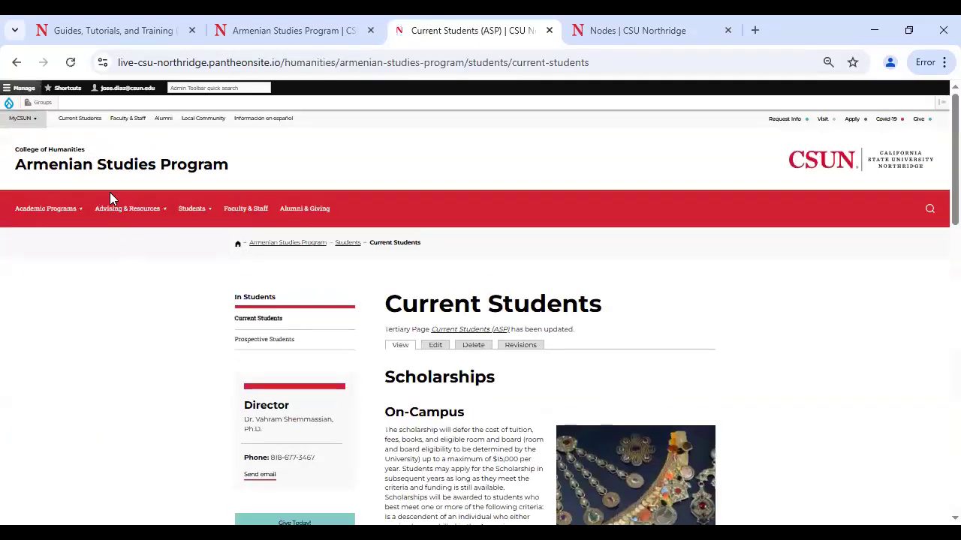
left_click(115, 174)
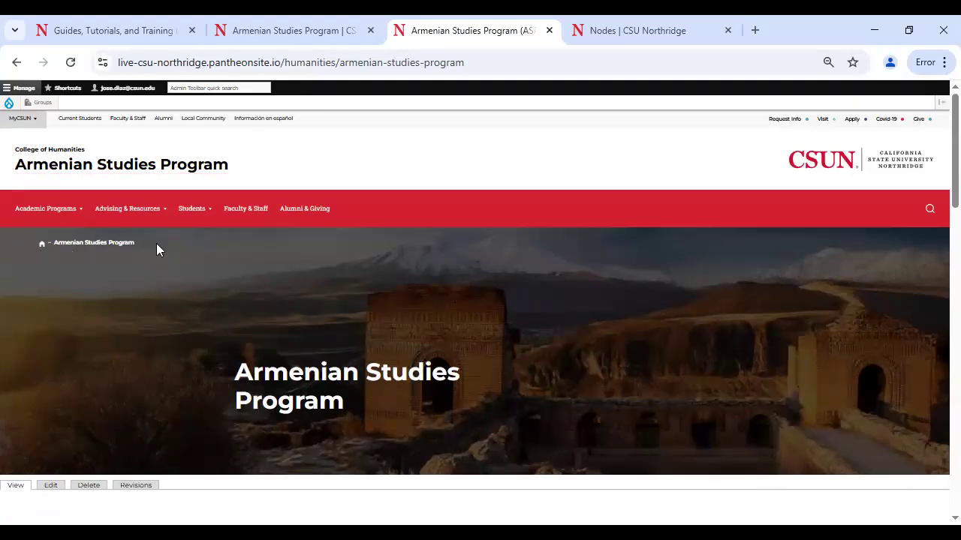
scroll(909, 252, "down", 3)
scroll(809, 283, "up", 2)
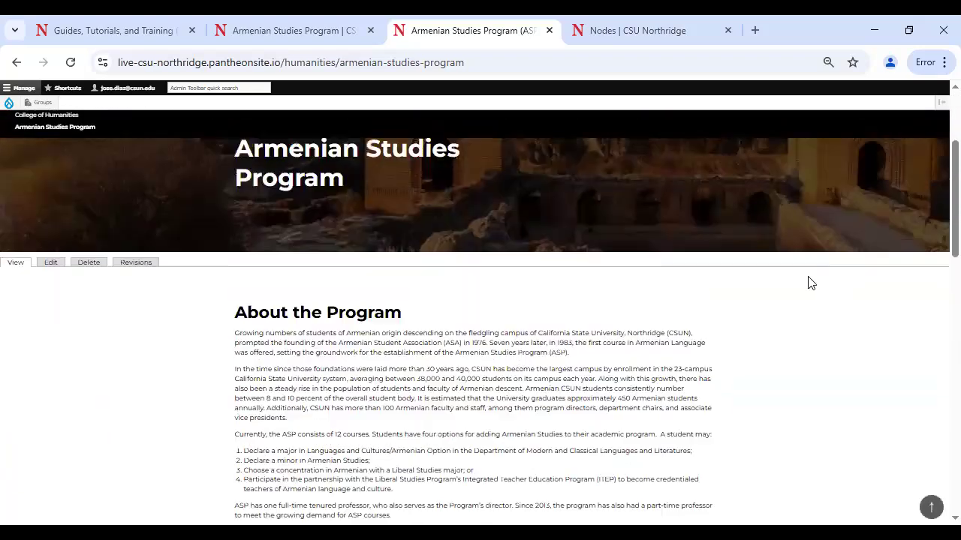
scroll(97, 275, "down", 3)
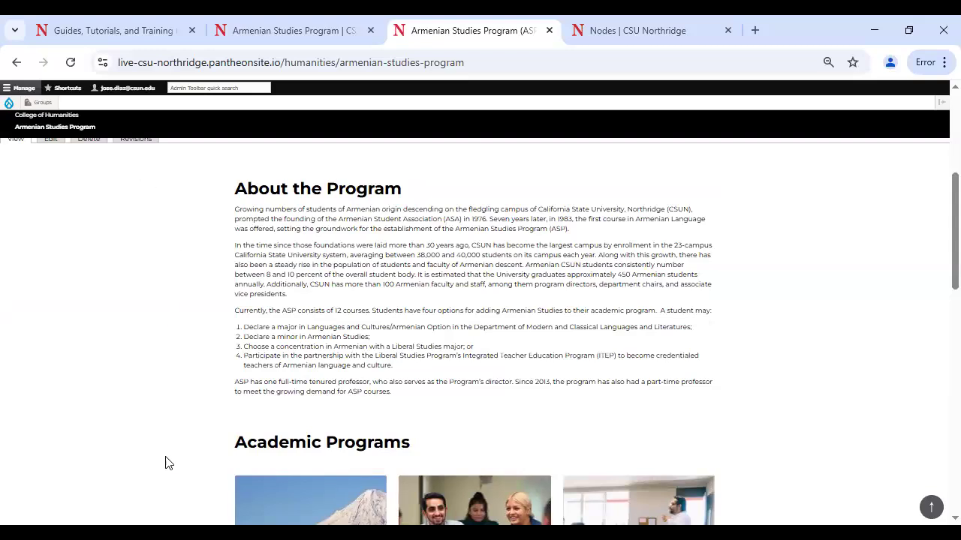
scroll(180, 359, "up", 3)
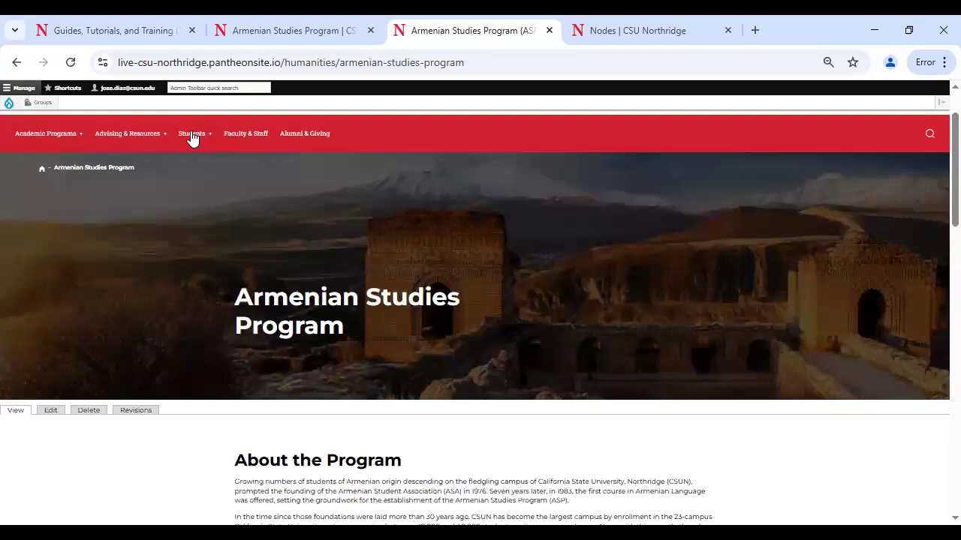
Step: Open the Current Students page from the Students section in a new browser tab and look through it
left_click(194, 143)
middle_click(215, 189)
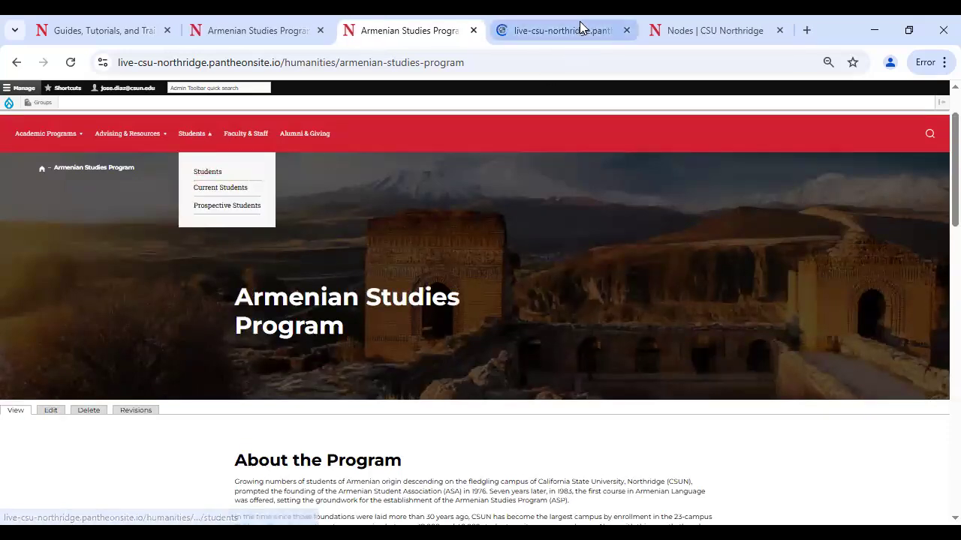
left_click(579, 21)
scroll(356, 313, "down", 3)
scroll(335, 310, "up", 3)
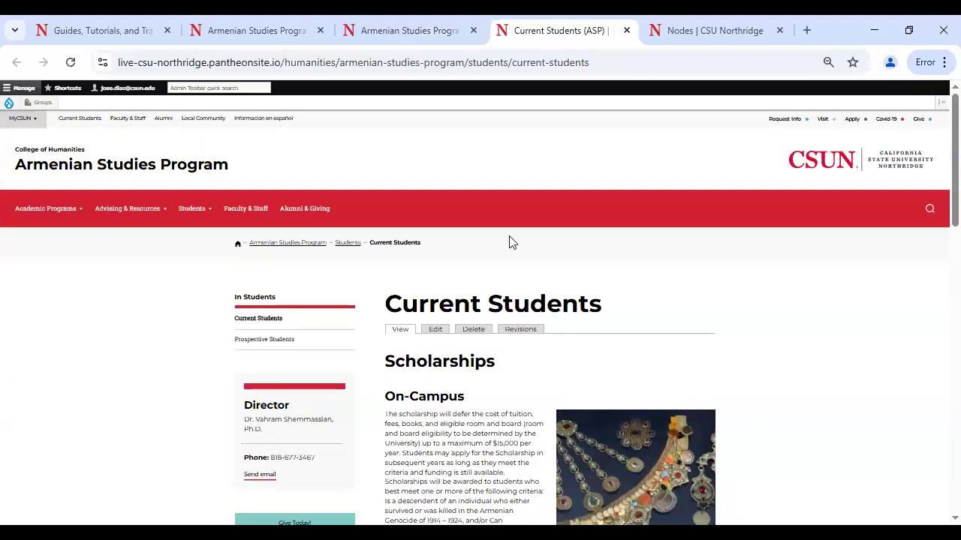
Step: Open the group's page for adding new content in a new browser tab from the Nodes listing
left_click(719, 31)
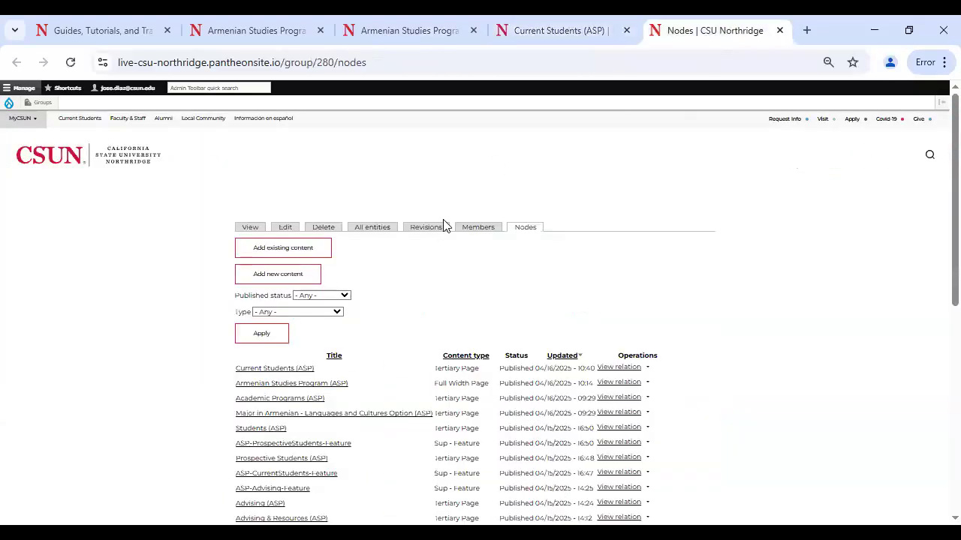
middle_click(300, 277)
left_click(725, 31)
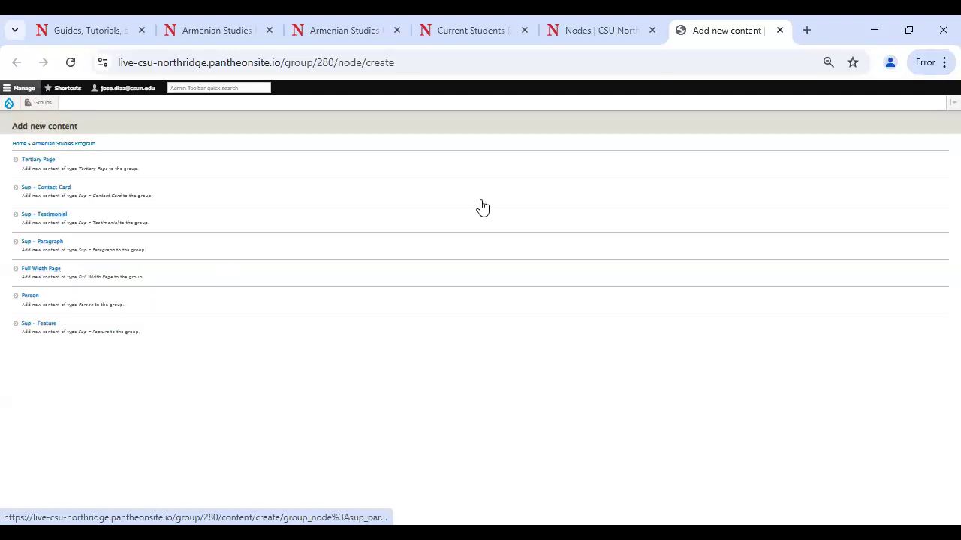
Step: Open the College of Humanities website from the Armenian Studies Program group page in a new browser tab
left_click(187, 33)
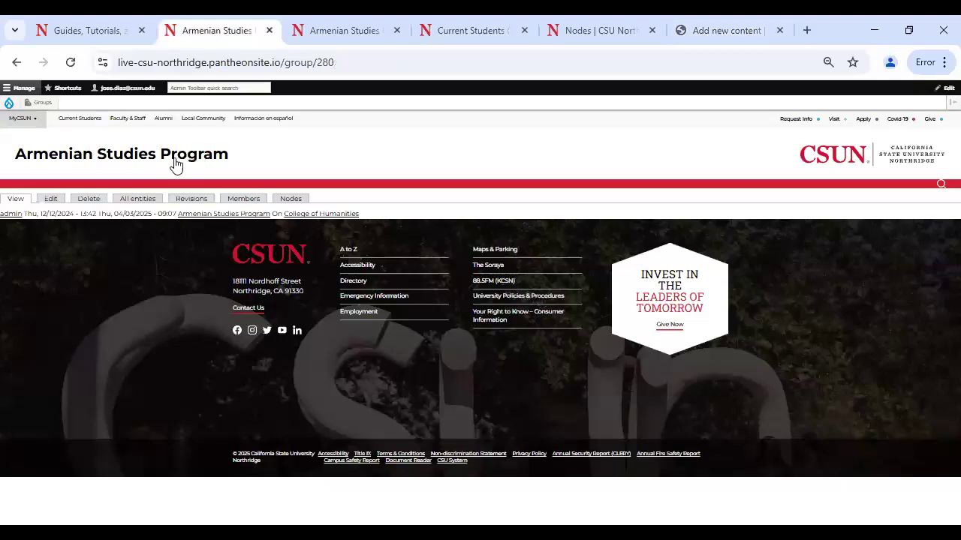
middle_click(319, 213)
left_click(305, 34)
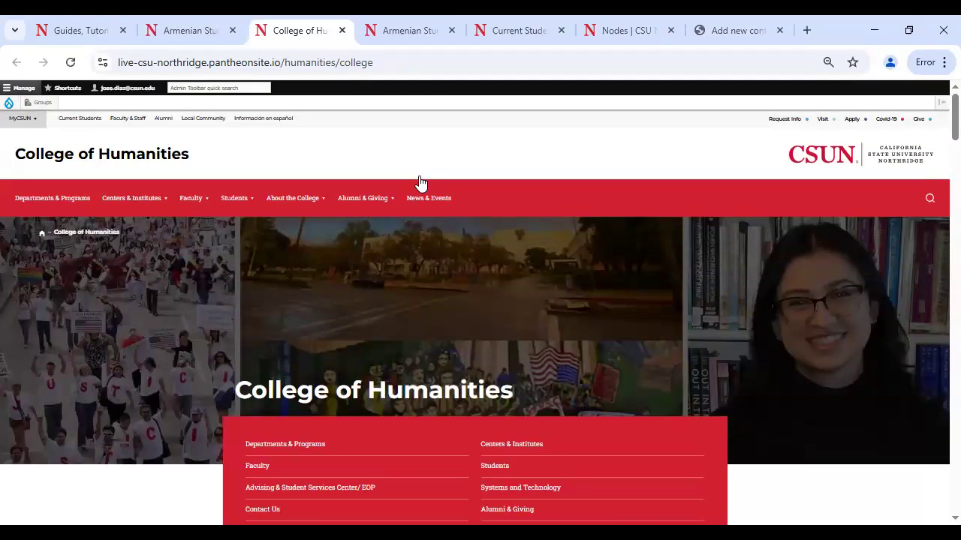
Step: Examine the College of Humanities homepage's sections, advancing the testimonial carousel two slides and viewing Humanities Events and Humanities News
scroll(419, 182, "down", 3)
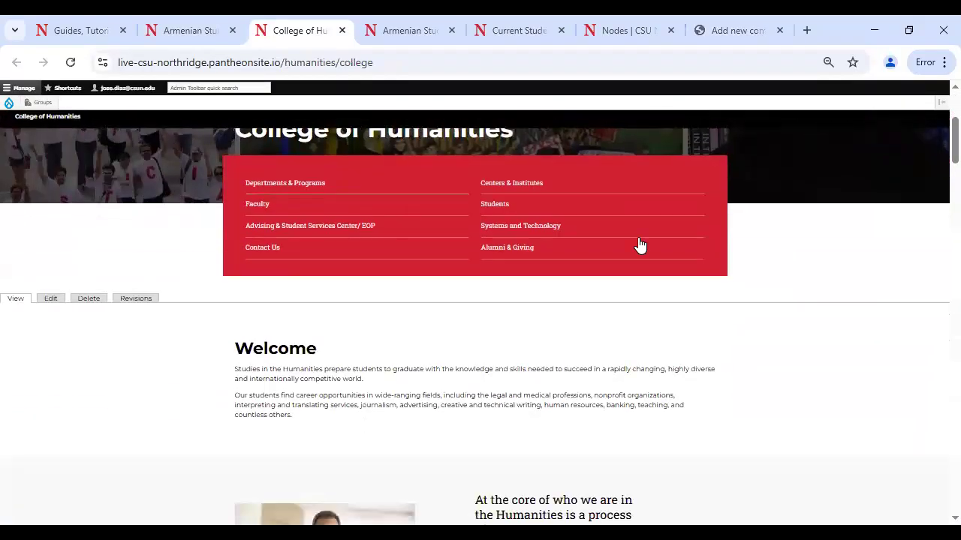
scroll(638, 245, "down", 5)
scroll(638, 246, "up", 1)
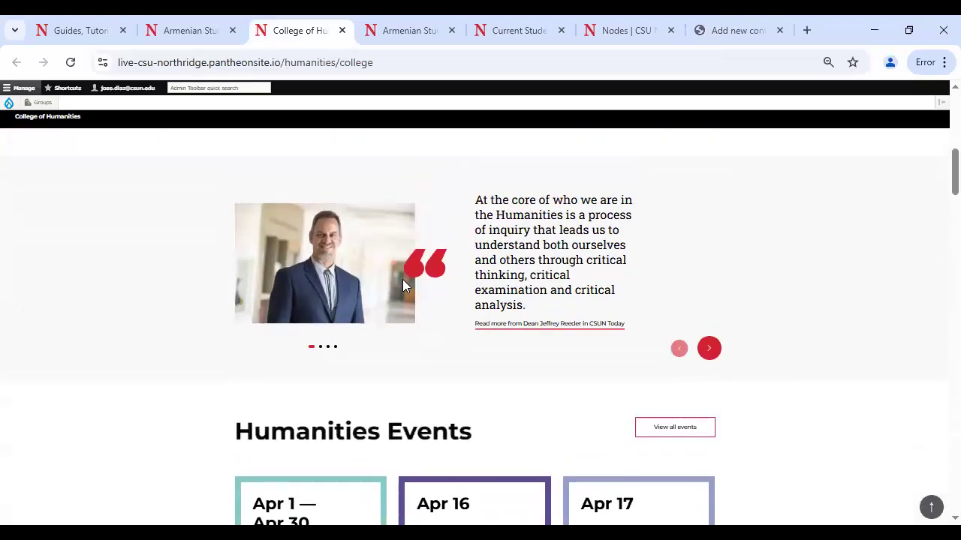
left_click(707, 350)
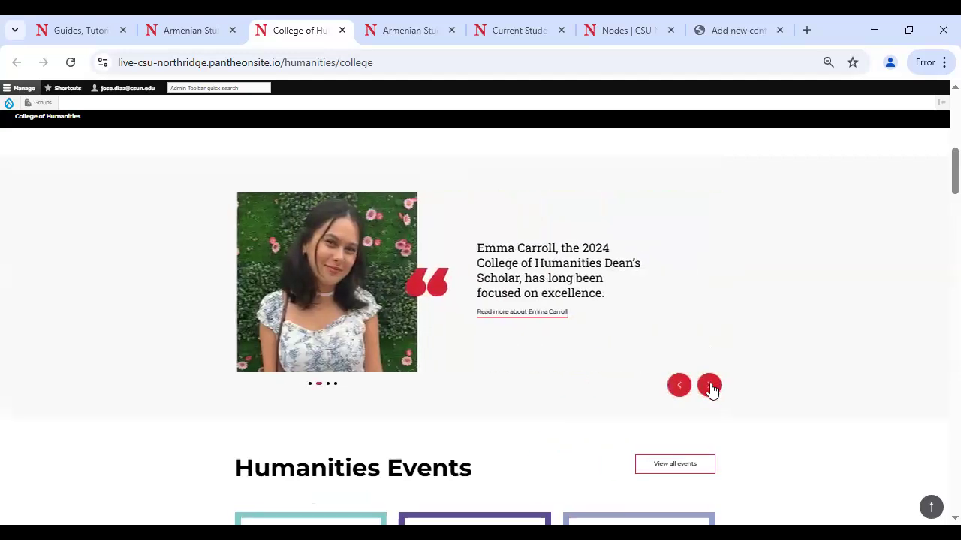
left_click(710, 386)
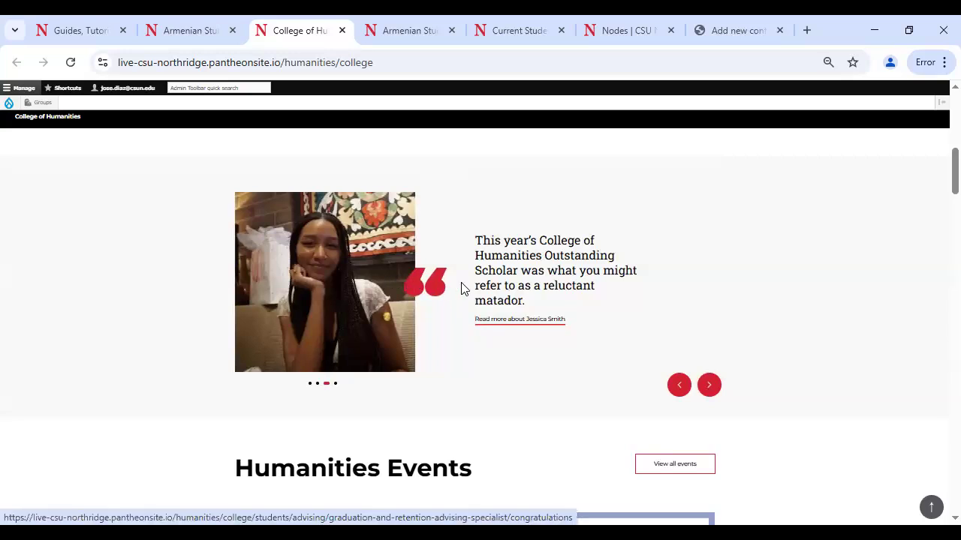
scroll(593, 302, "down", 3)
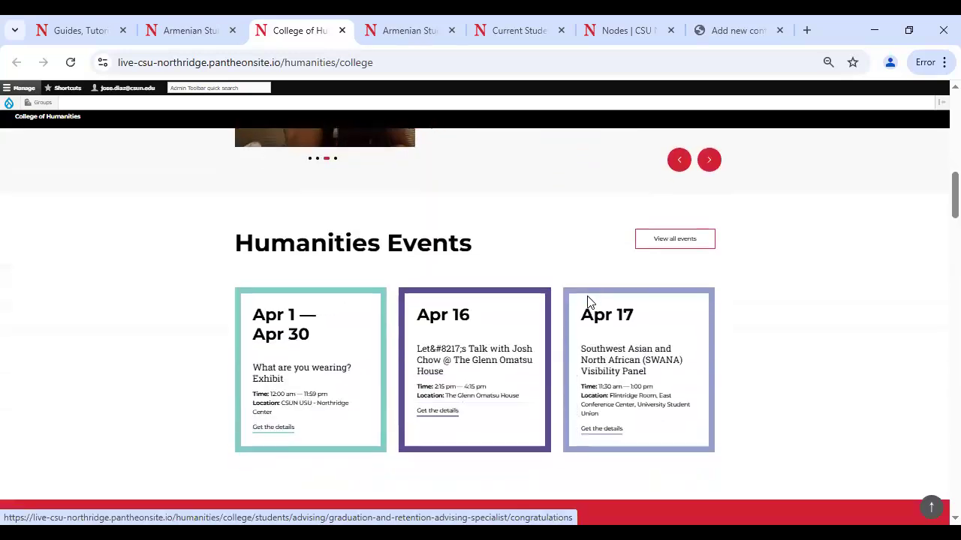
scroll(313, 337, "down", 3)
scroll(318, 332, "up", 2)
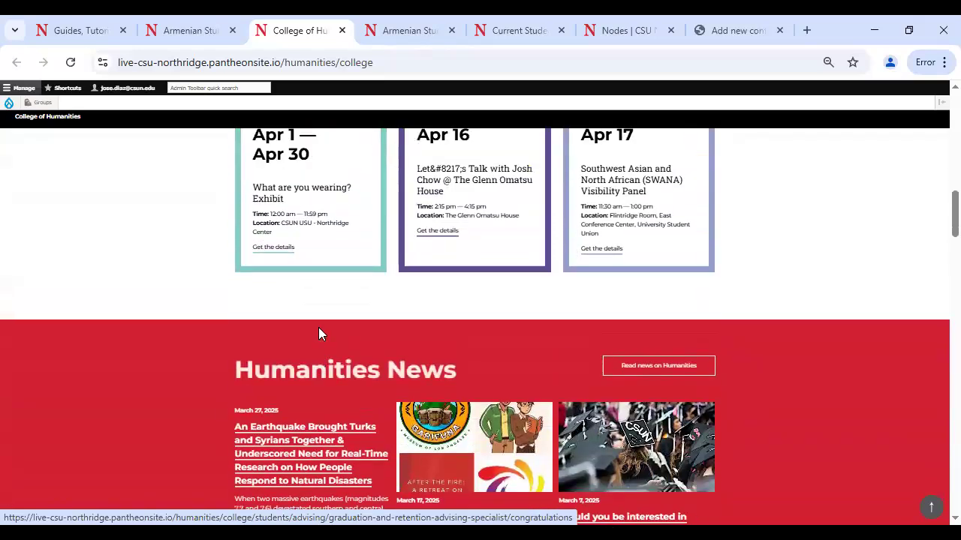
scroll(338, 368, "down", 2)
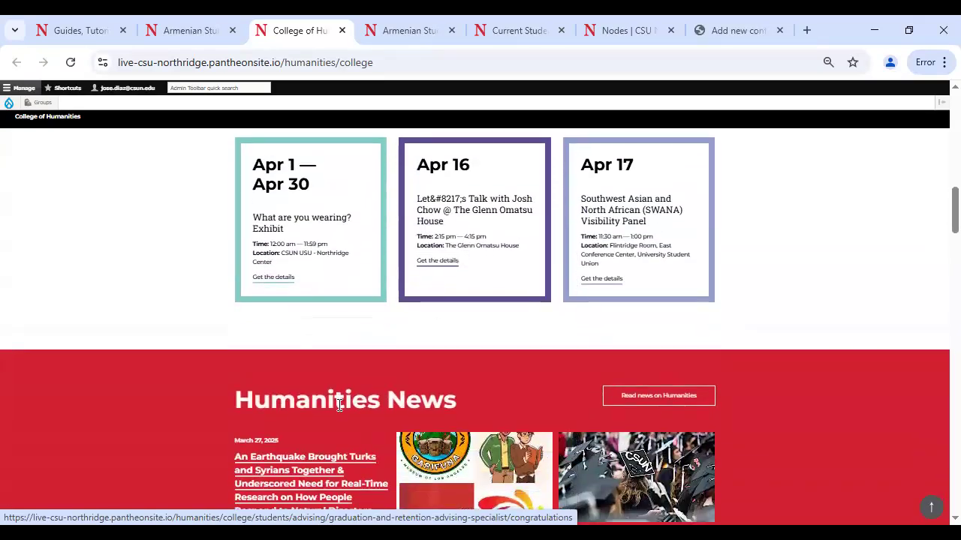
Step: Look through the Departments and Programs sections of the College of Humanities homepage and return to its main navigation
scroll(337, 405, "down", 5)
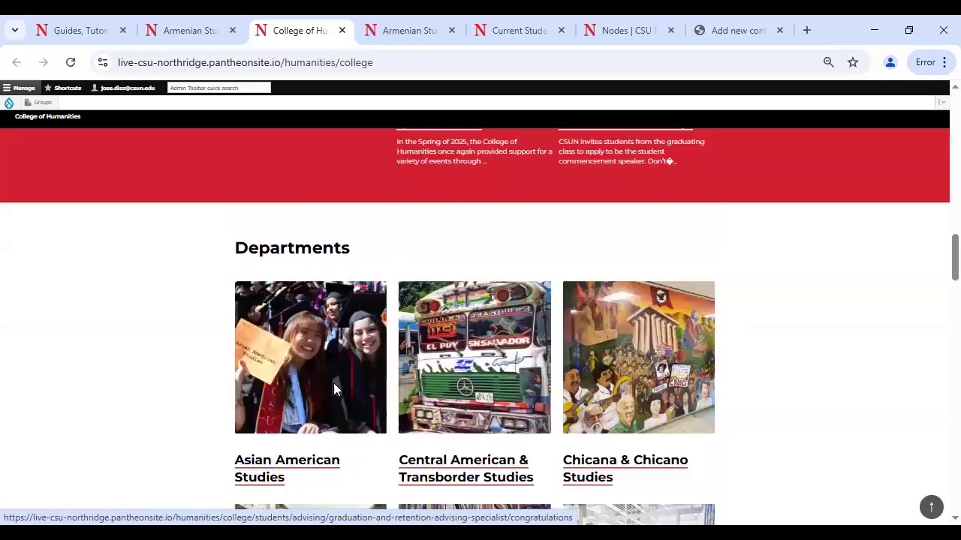
scroll(369, 367, "down", 11)
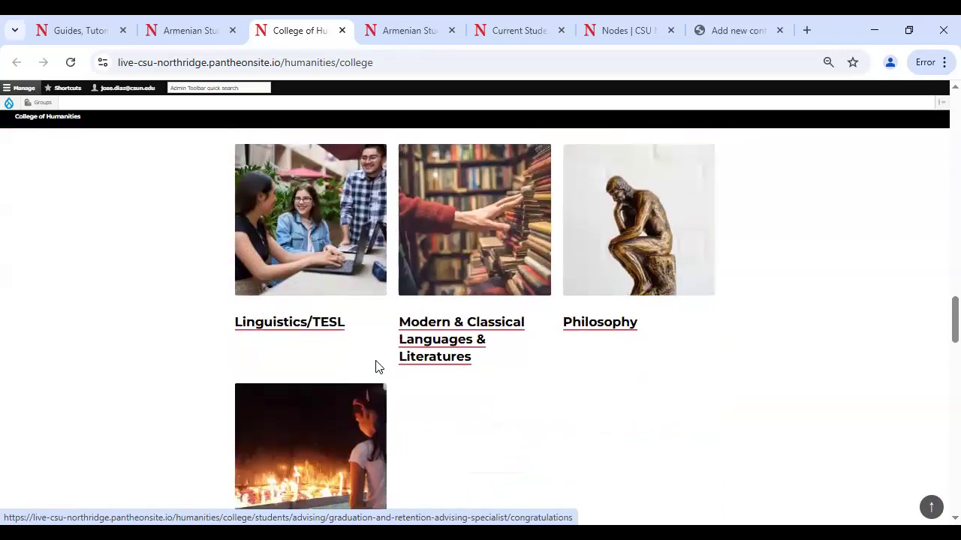
scroll(375, 285, "down", 9)
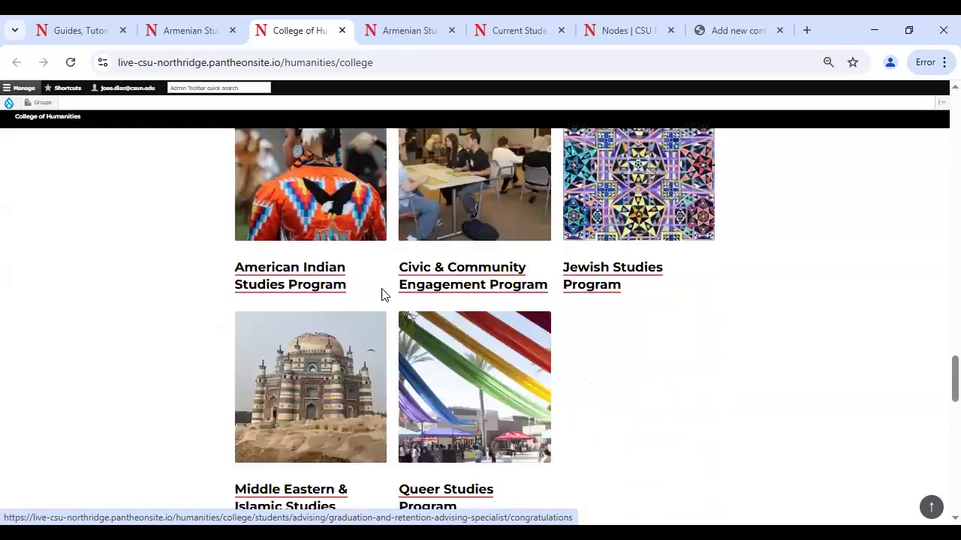
scroll(384, 293, "down", 5)
scroll(386, 292, "up", 12)
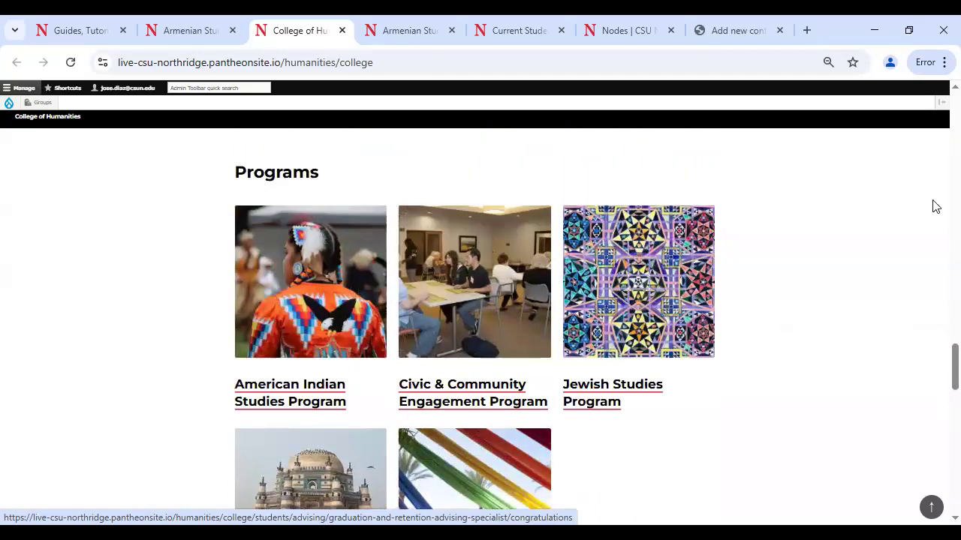
scroll(936, 207, "up", 15)
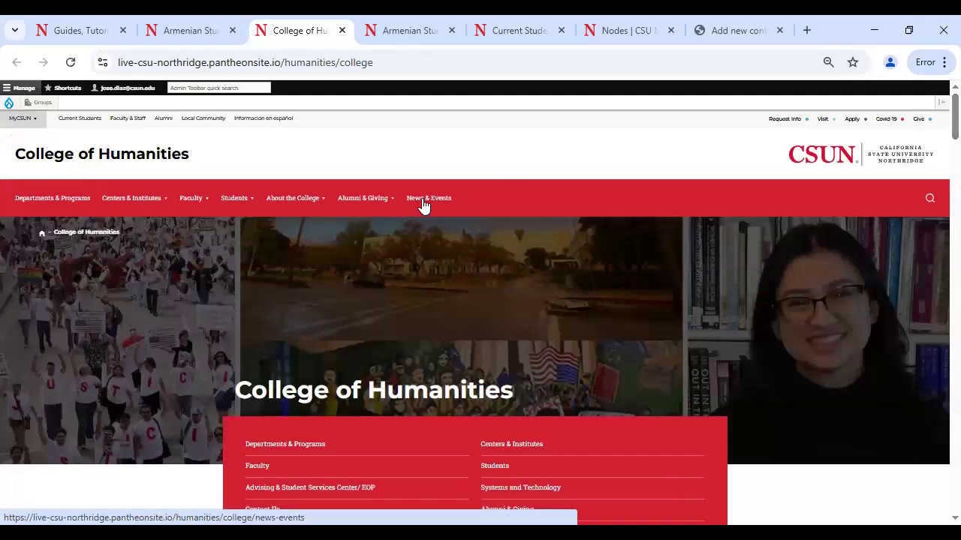
Step: Visit the college's News & Events page and open the About the College page from there
left_click(423, 201)
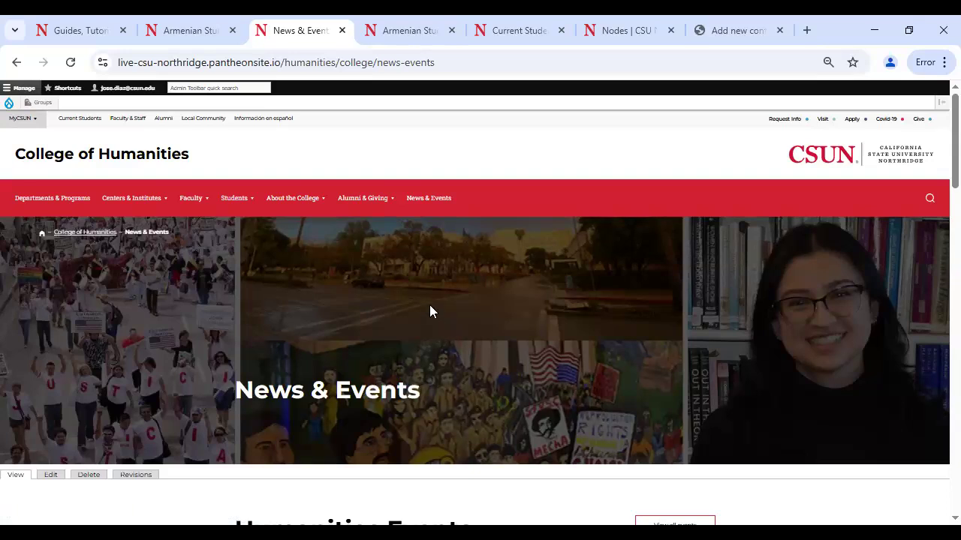
mouse_move(299, 201)
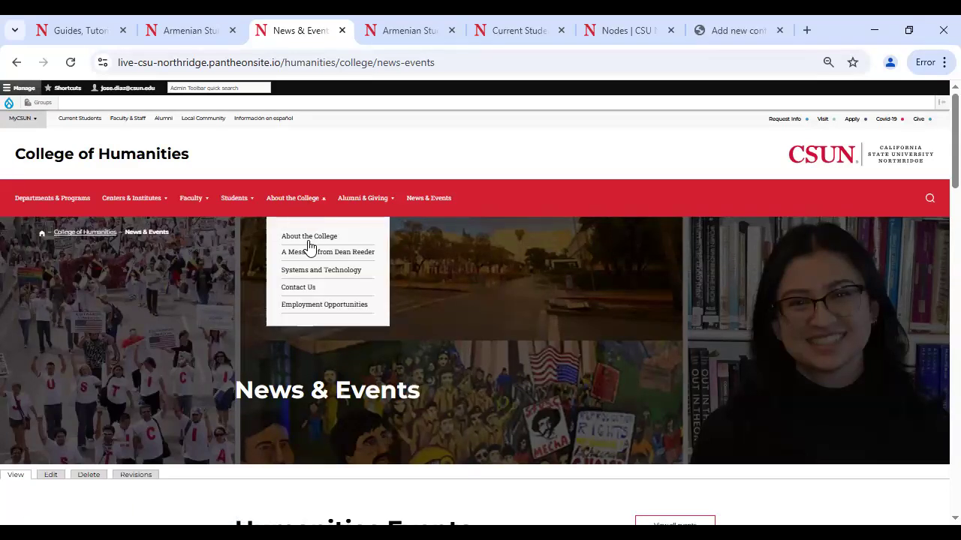
left_click(307, 236)
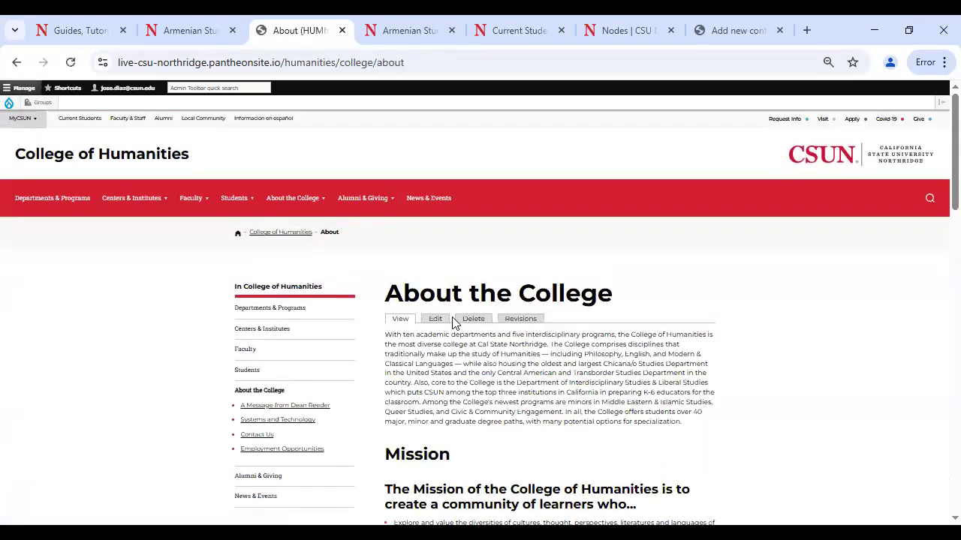
Step: Return to the News & Events page and view its Humanities Events, Humanities News and Advocacy Day 2025 sections
left_click(425, 197)
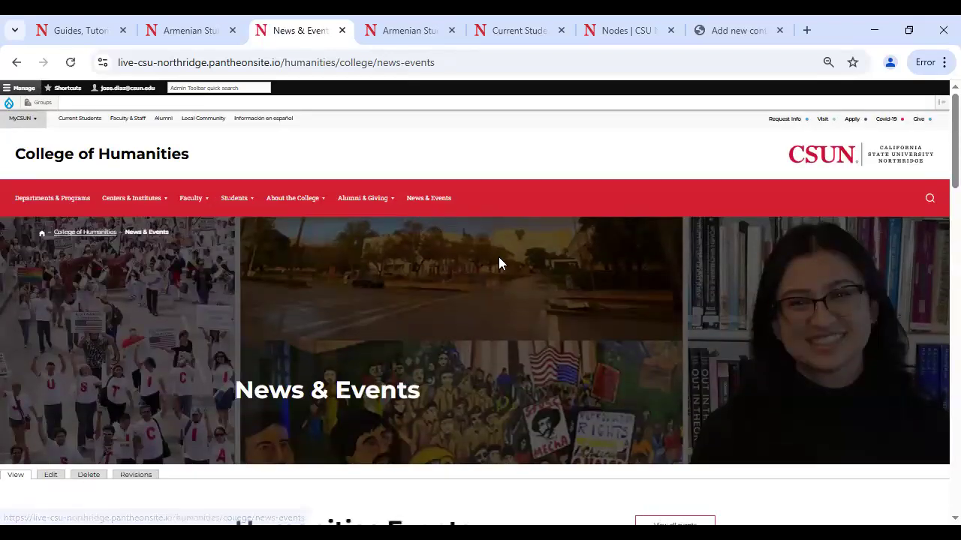
scroll(499, 262, "down", 4)
scroll(500, 262, "down", 1)
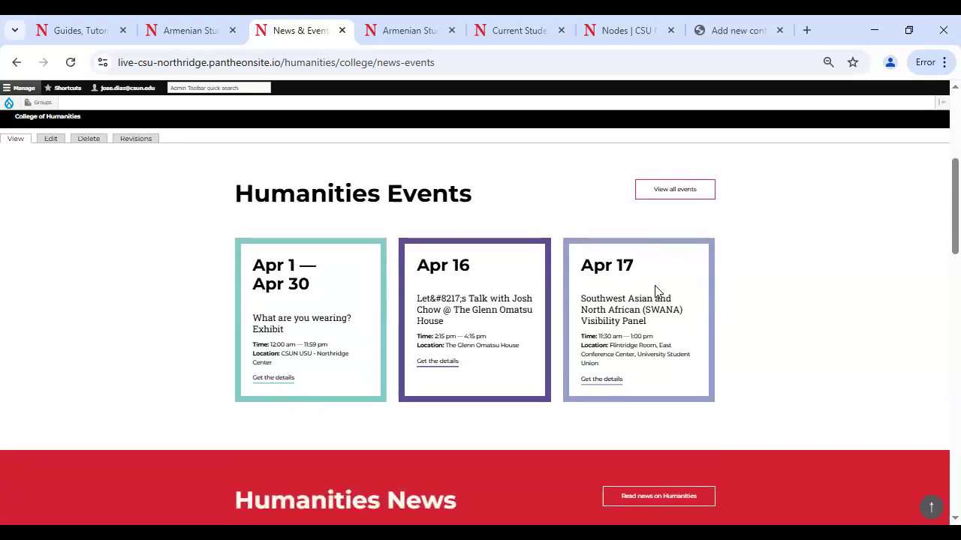
scroll(259, 303, "down", 4)
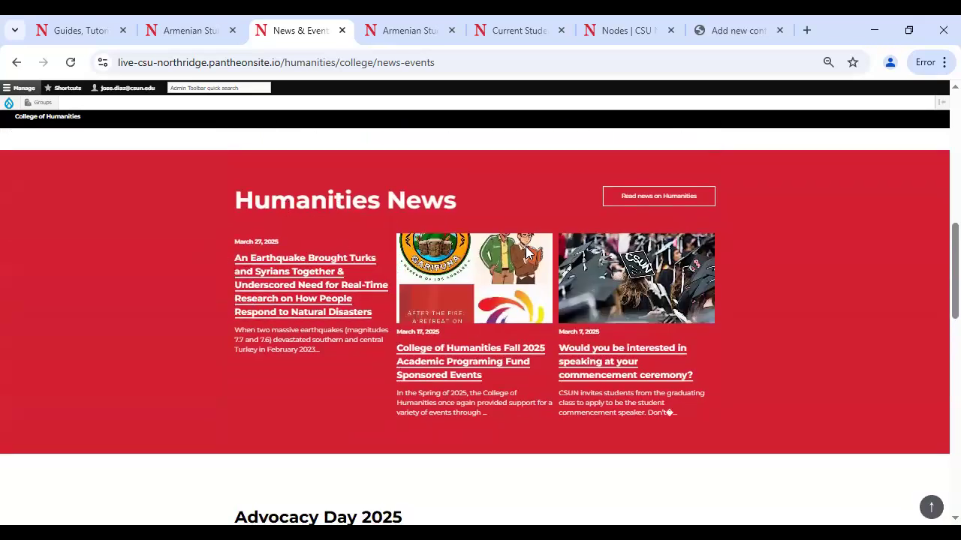
scroll(307, 286, "down", 5)
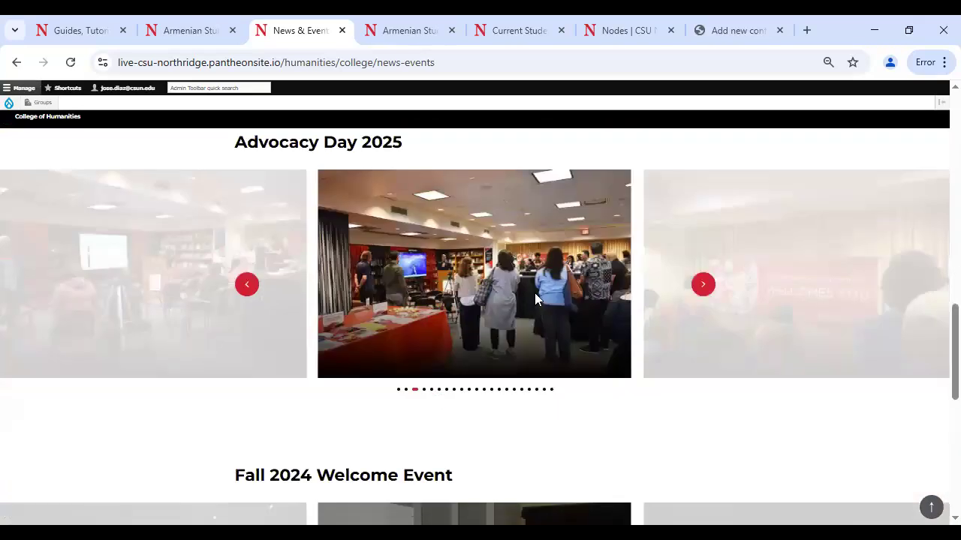
Step: Advance the Advocacy Day 2025 photo carousel by nine slides
left_click(702, 285)
left_click(702, 285)
left_click(702, 285)
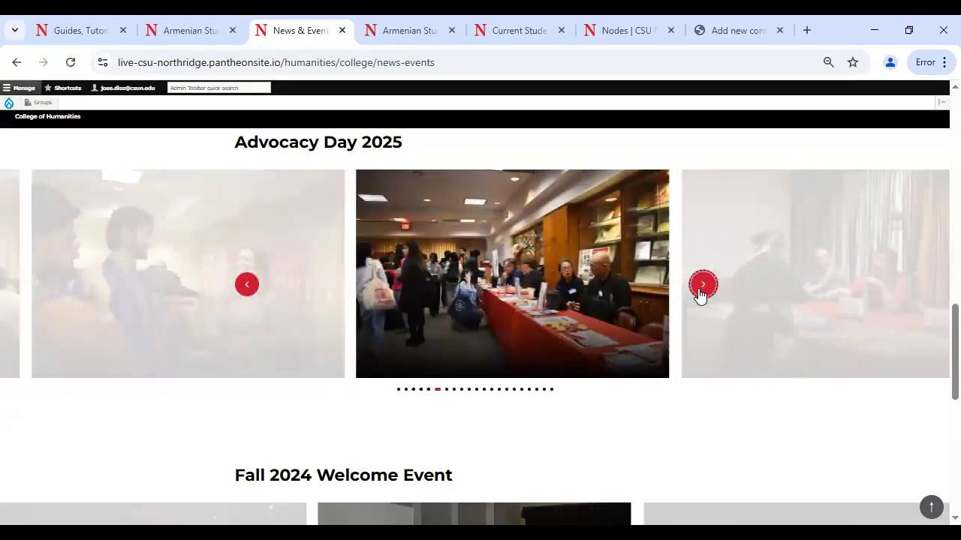
left_click(702, 285)
left_click(702, 285)
left_click(702, 285)
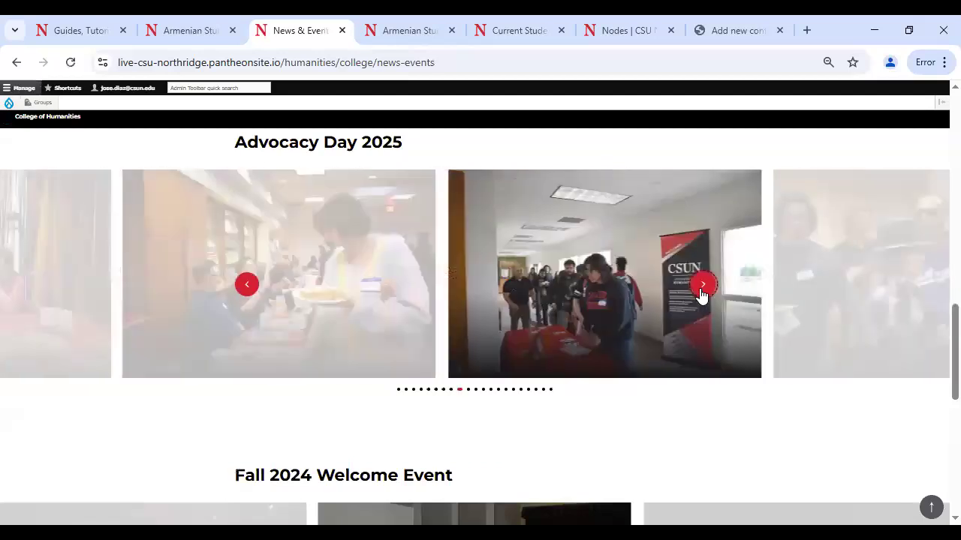
left_click(702, 285)
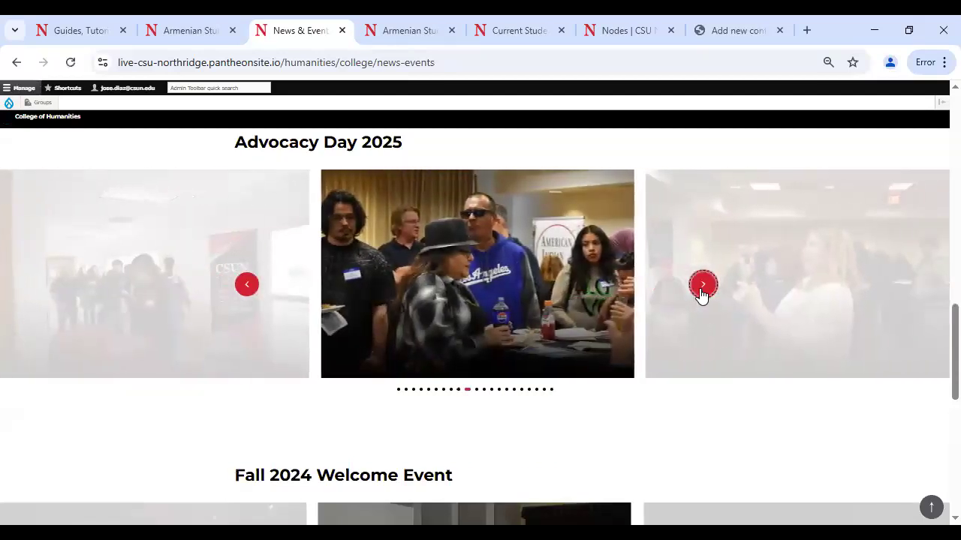
left_click(702, 285)
left_click(702, 285)
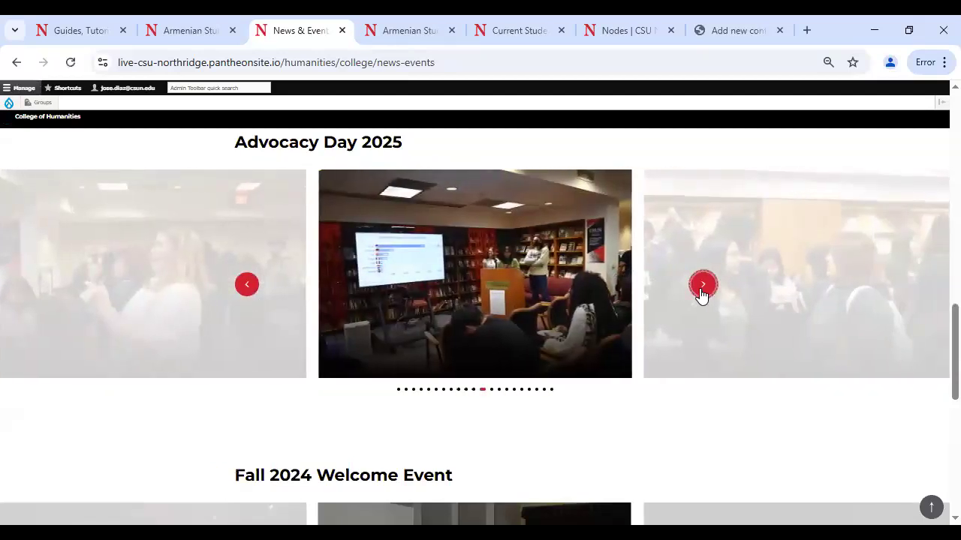
Step: Browse the photos in the Advocacy Day 2025 slider and look at the Fall 2024 Welcome Event slider below it
left_click(701, 285)
left_click(248, 286)
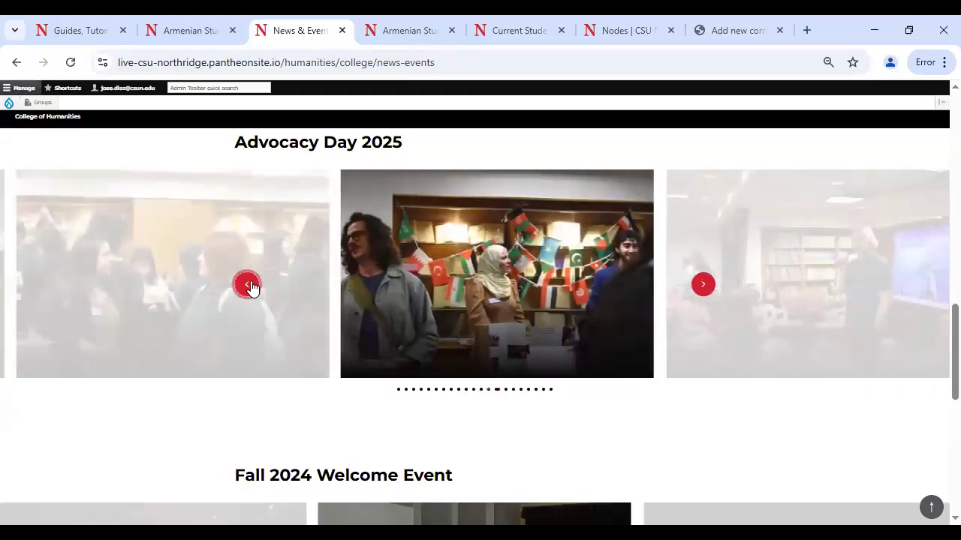
left_click(248, 286)
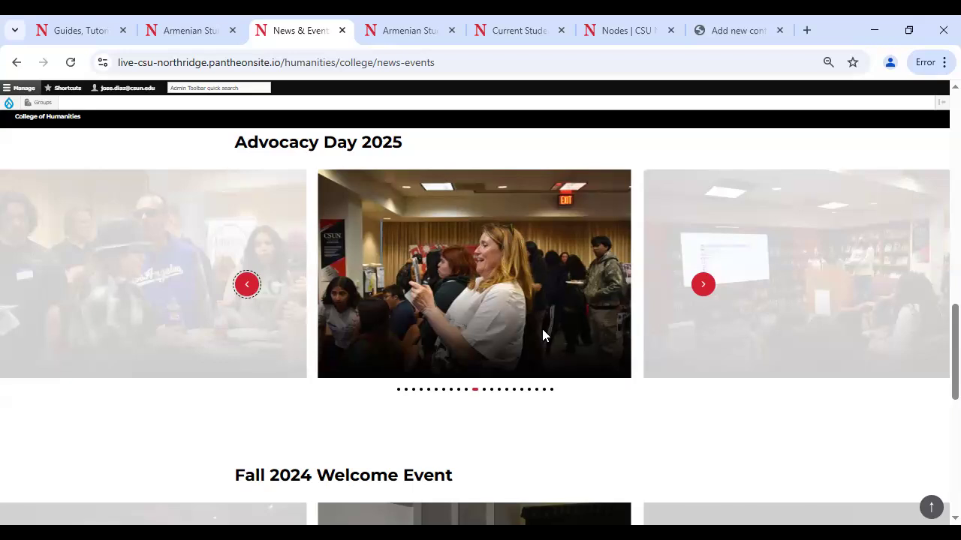
scroll(542, 330, "down", 4)
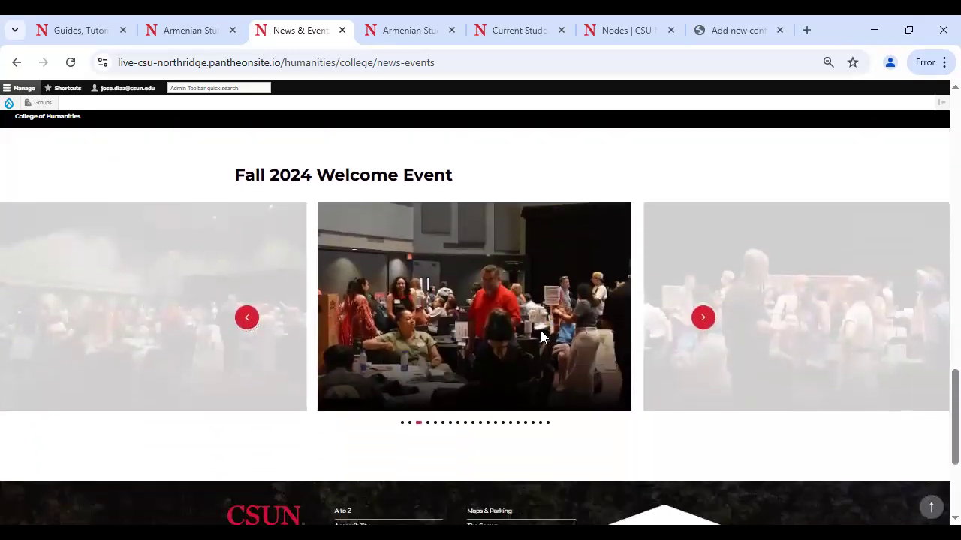
scroll(542, 336, "down", 2)
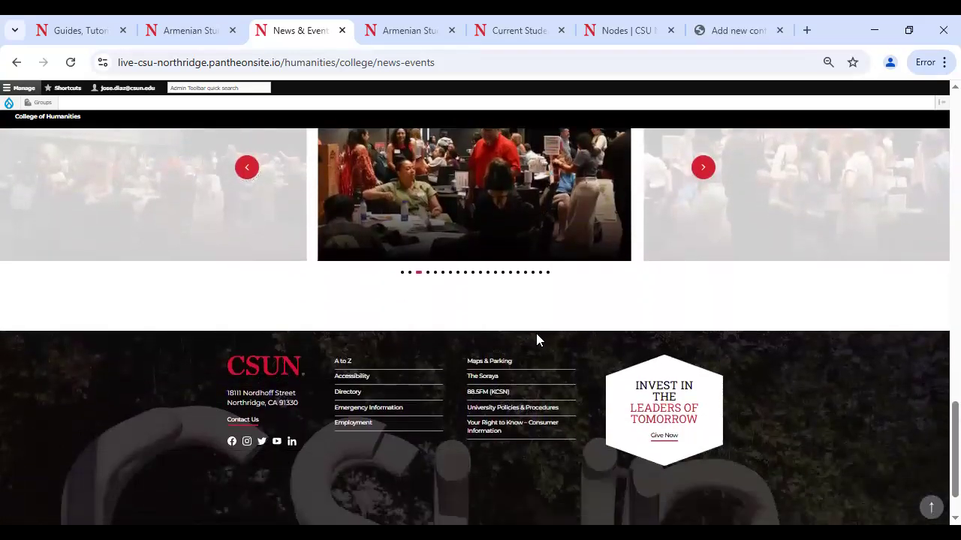
scroll(536, 334, "up", 6)
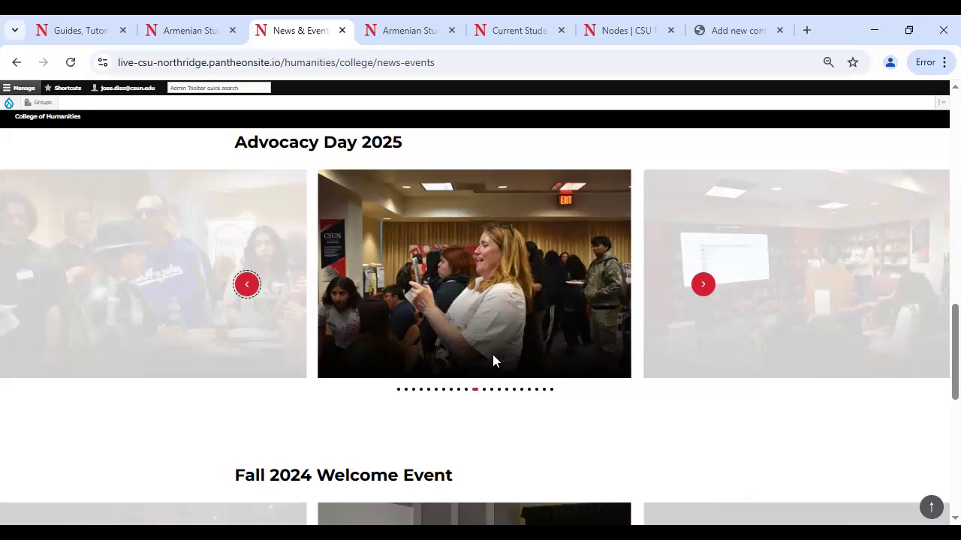
left_click(703, 284)
Step: Open the News & Events page for editing and expand all of its full width modules
scroll(537, 373, "up", 15)
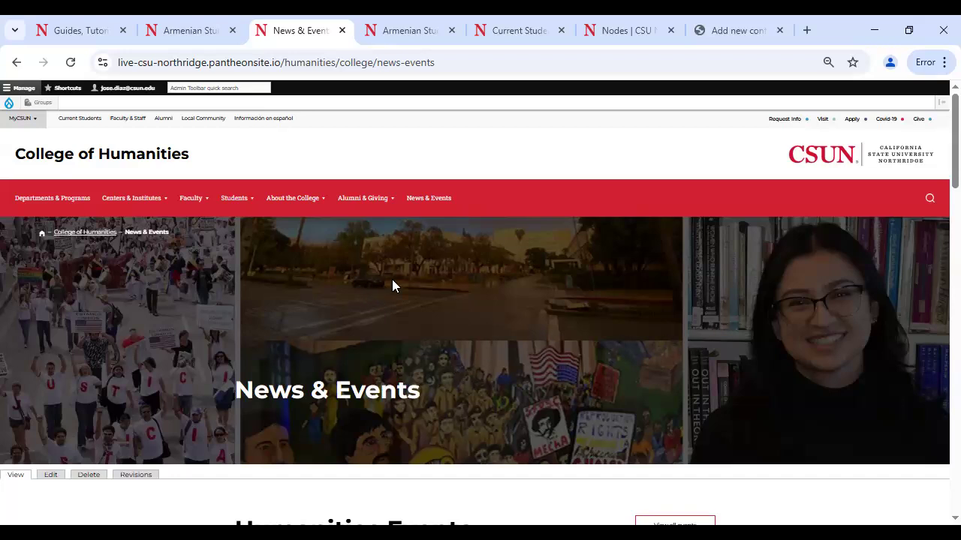
scroll(392, 282, "down", 5)
scroll(323, 225, "up", 1)
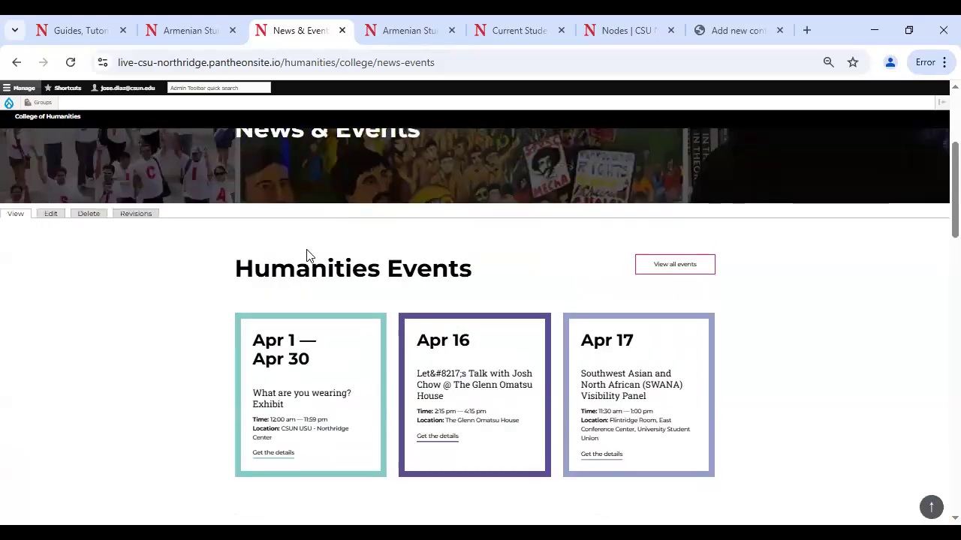
scroll(345, 252, "up", 3)
scroll(379, 243, "down", 3)
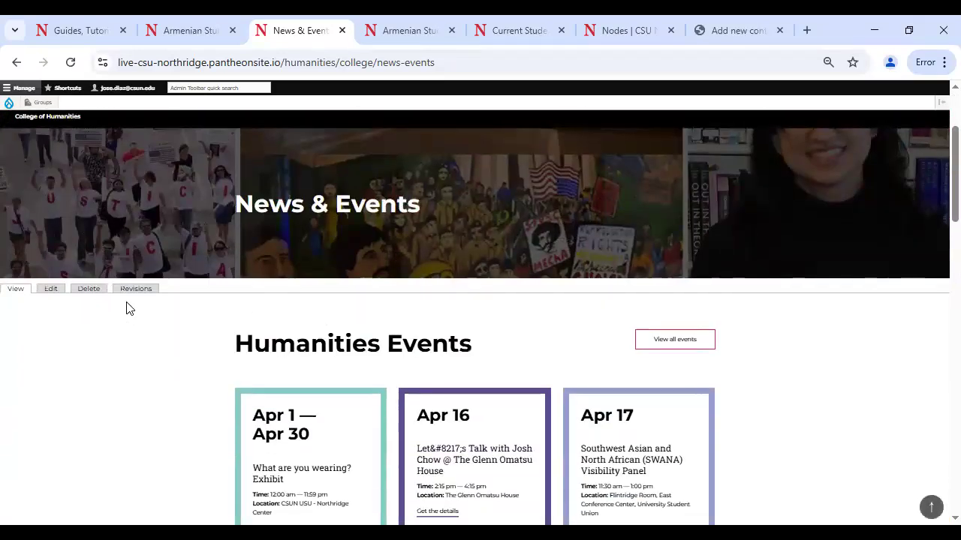
left_click(51, 293)
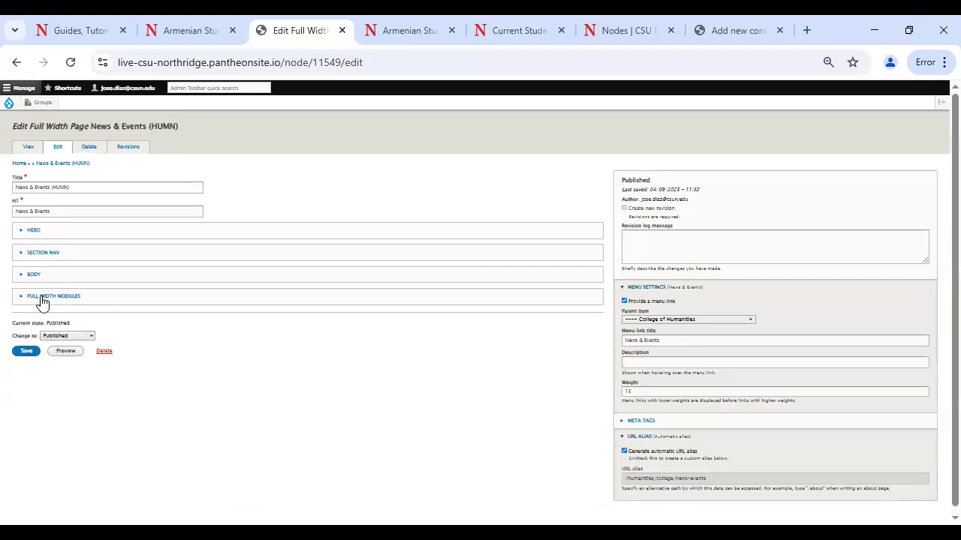
left_click(55, 300)
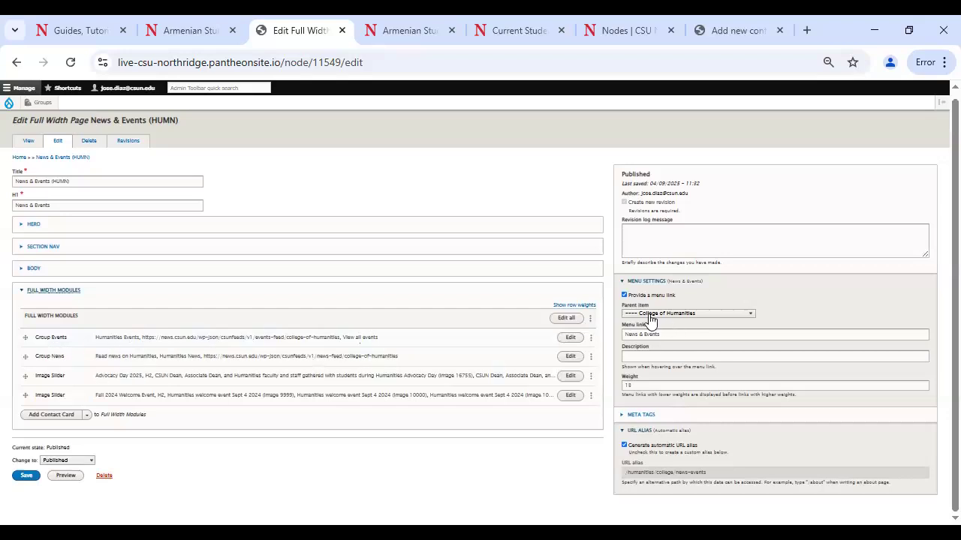
left_click(566, 319)
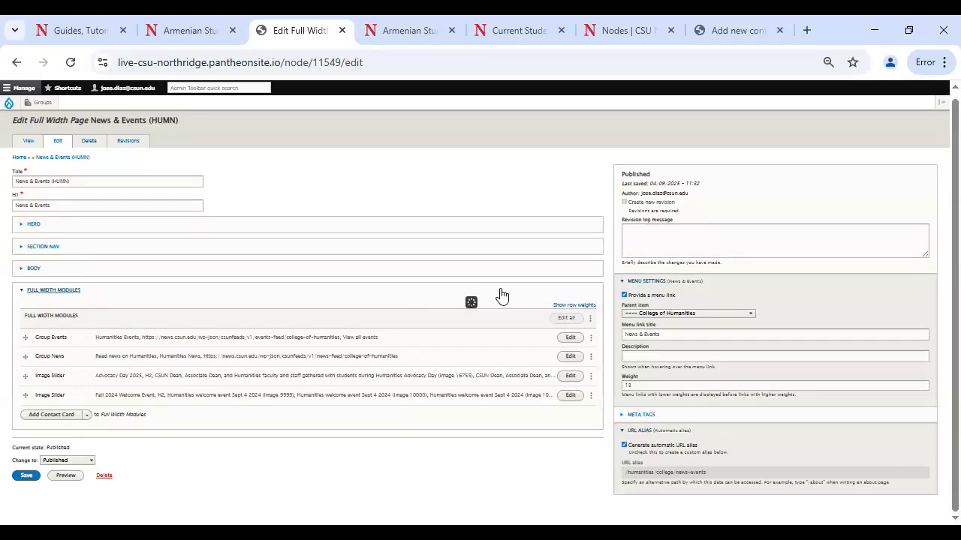
Step: Examine the Group Events, Group News and Advocacy Day 2025 image slider settings, and close the page's browser tab without saving
scroll(315, 360, "down", 1)
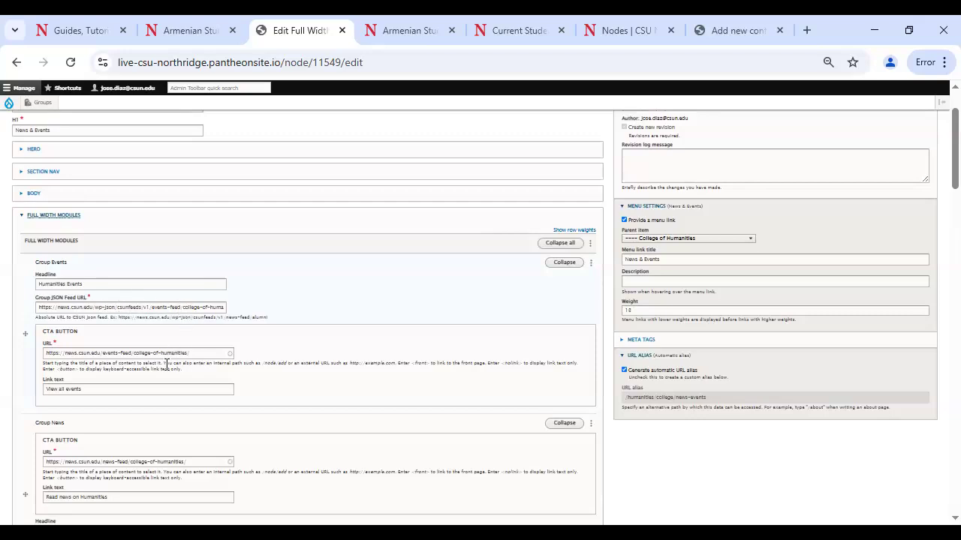
scroll(164, 367, "down", 1)
scroll(214, 279, "down", 1)
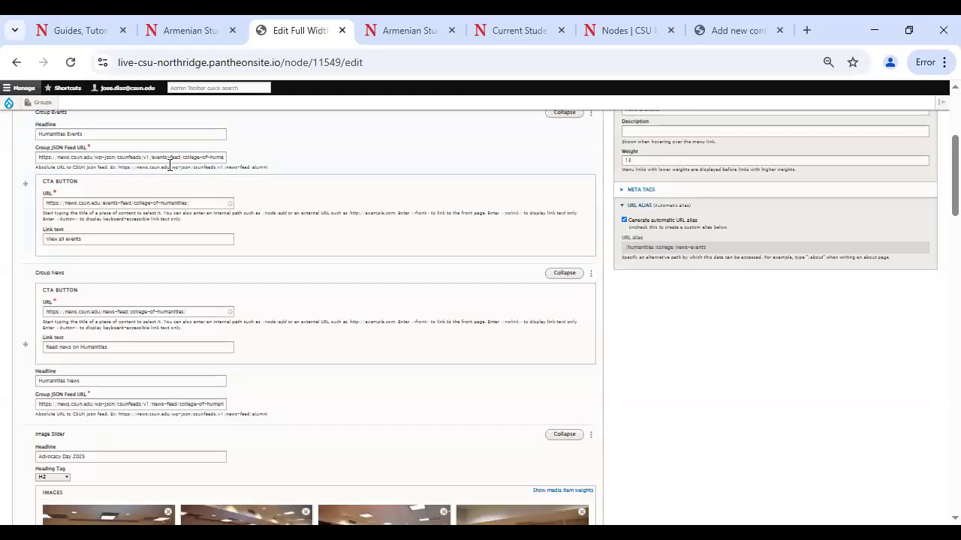
scroll(273, 263, "down", 3)
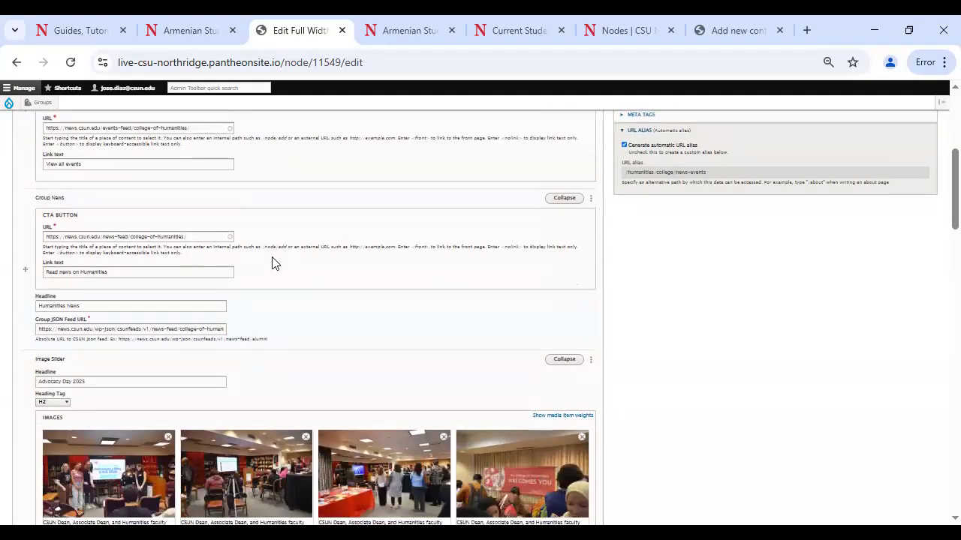
scroll(258, 259, "down", 1)
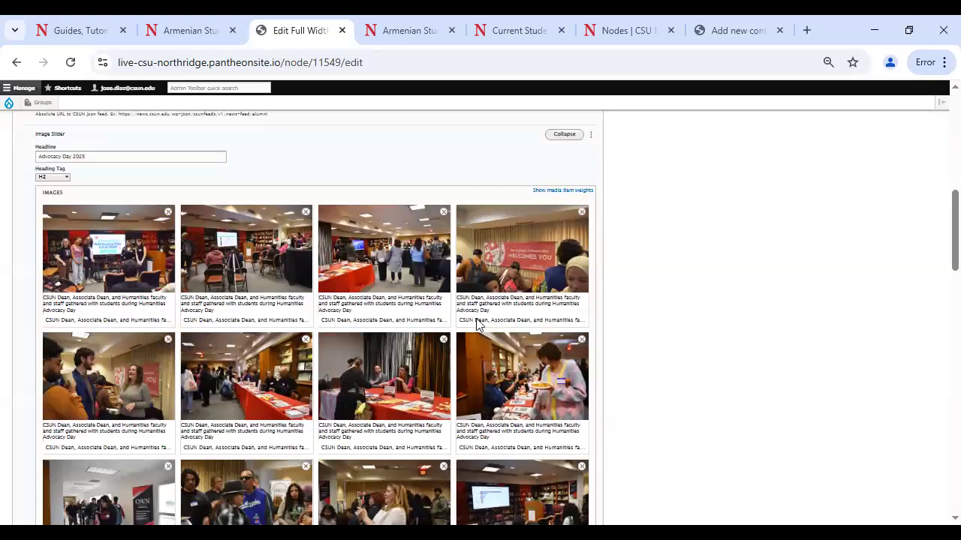
scroll(330, 456, "up", 10)
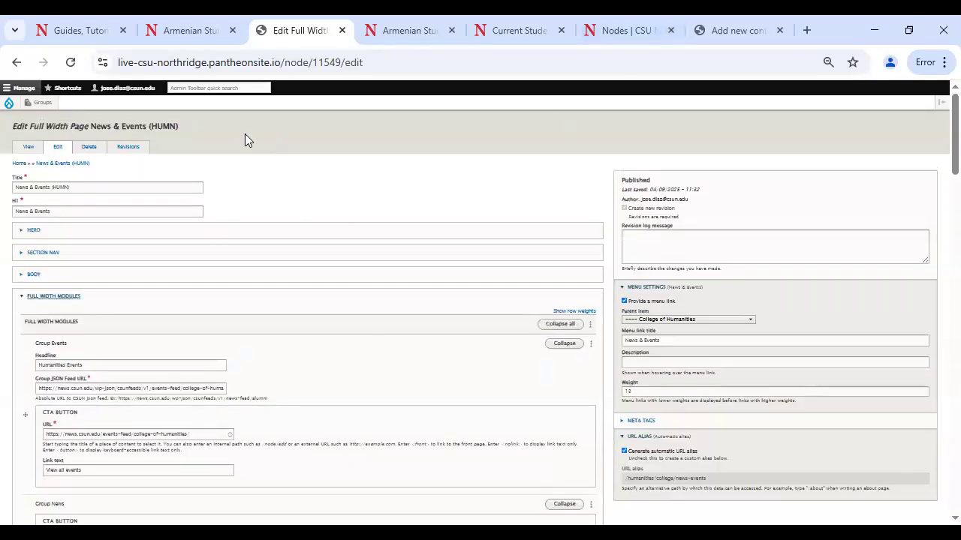
left_click(43, 105)
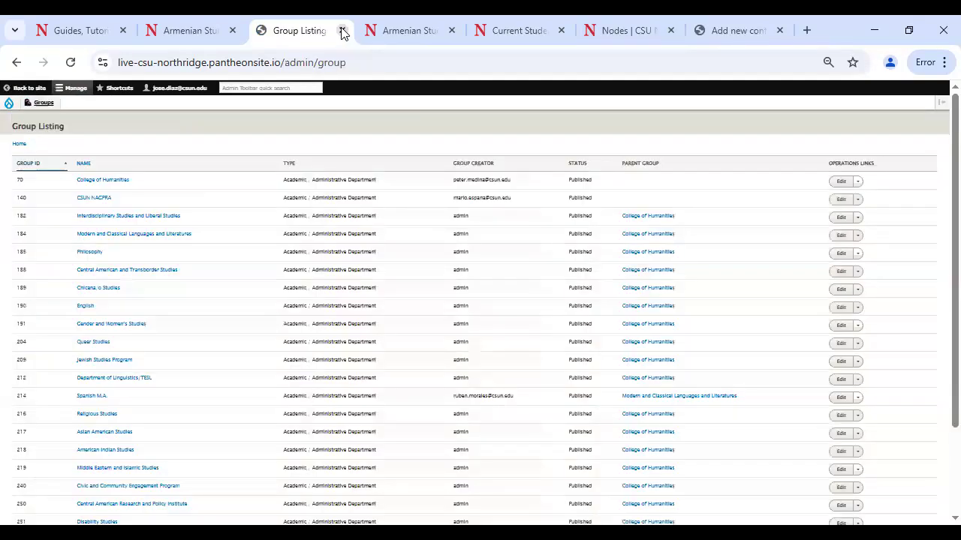
left_click(342, 30)
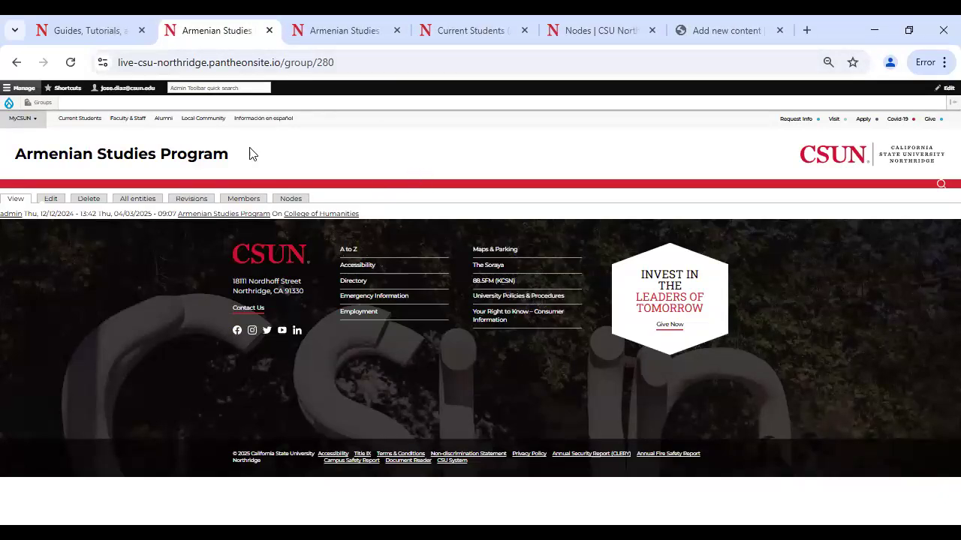
Step: Switch to the public Armenian Studies Program page and view the Advising & Resources and Students submenus of its navigation
left_click(357, 33)
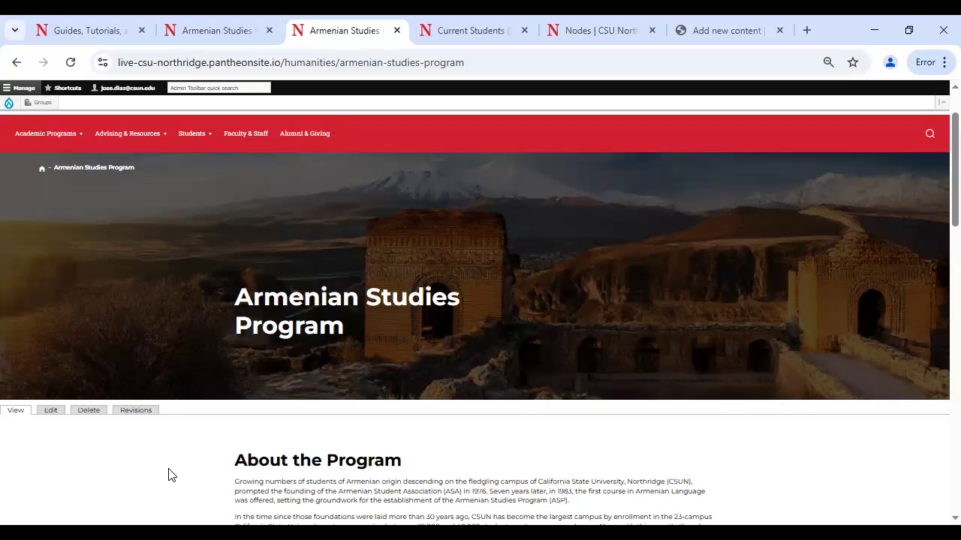
scroll(210, 154, "up", 1)
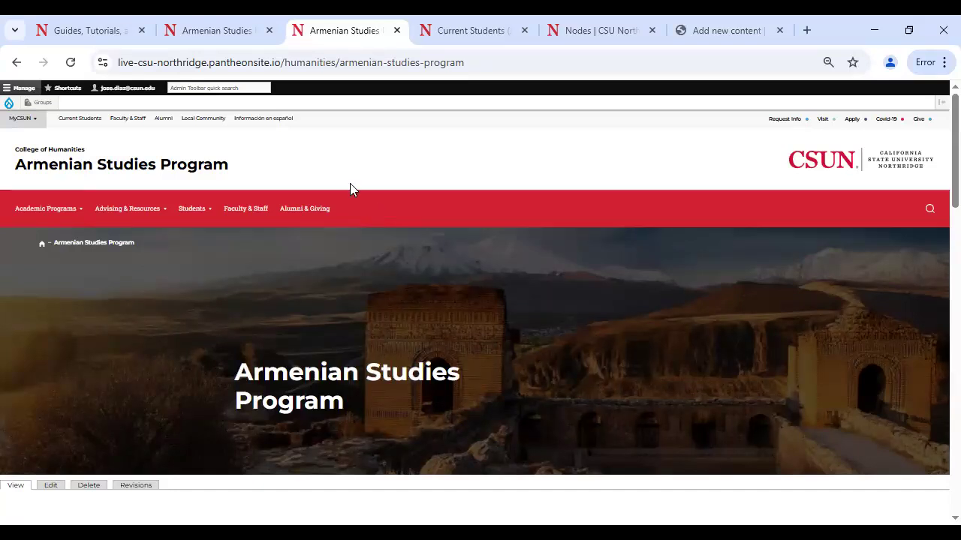
left_click(159, 210)
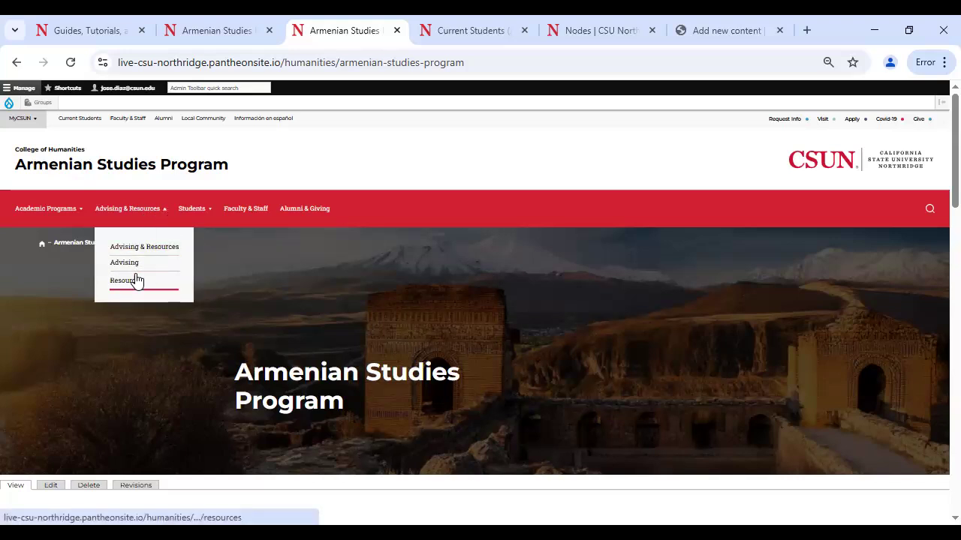
left_click(193, 213)
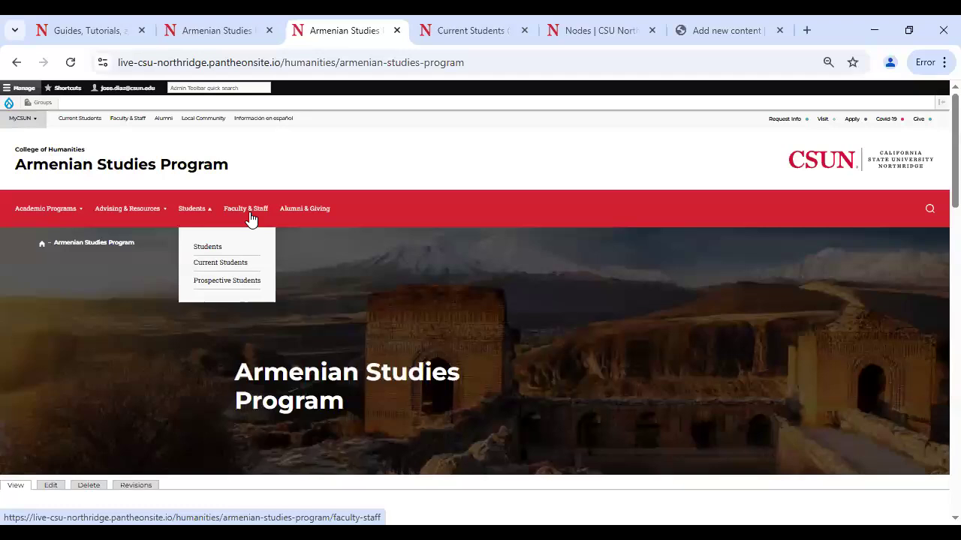
left_click(386, 170)
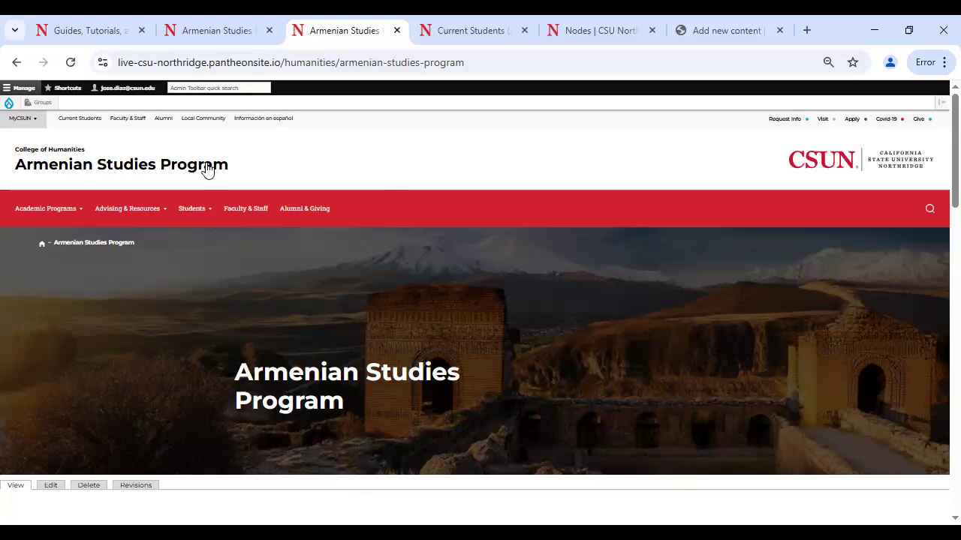
Step: Open the Armenian Studies Program group from the group listing and show its nodes in a separate browser tab
left_click(43, 105)
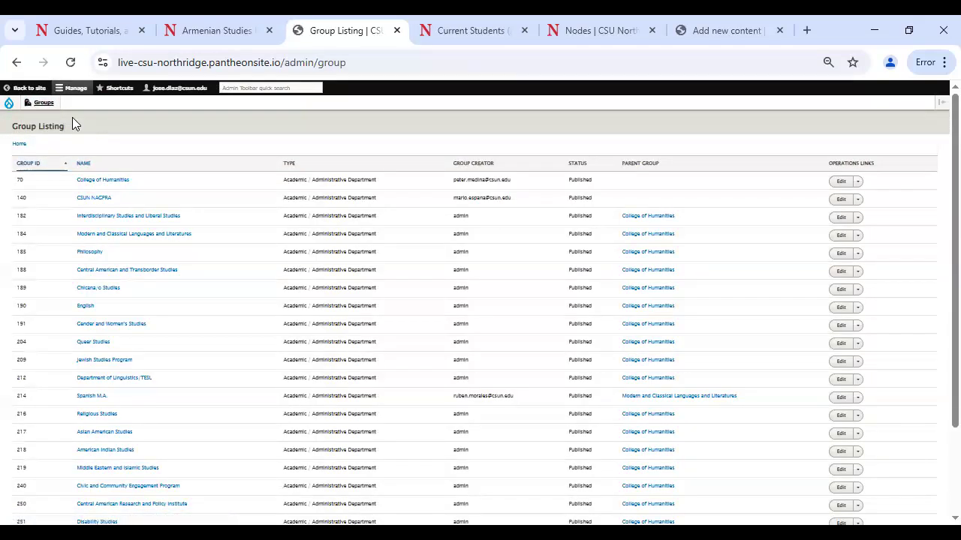
scroll(136, 415, "down", 3)
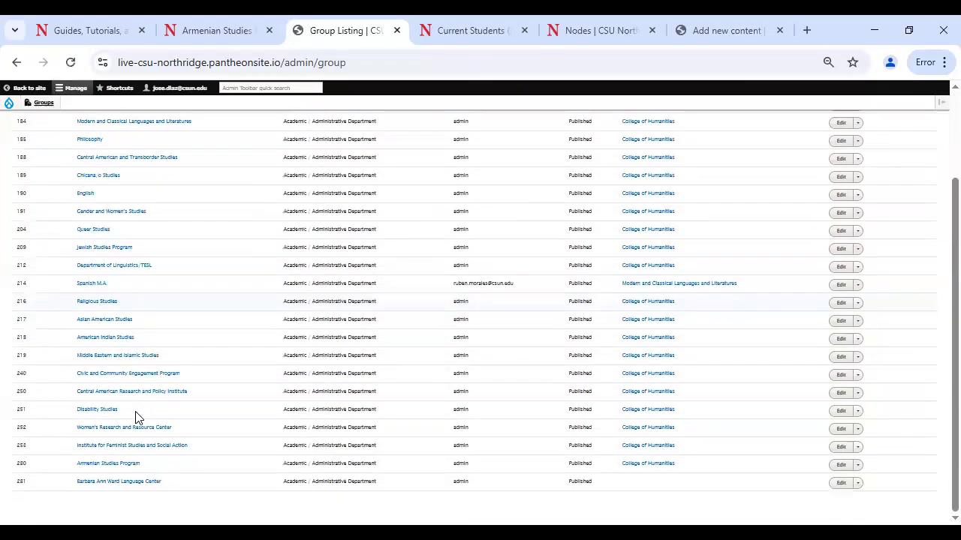
left_click(105, 465)
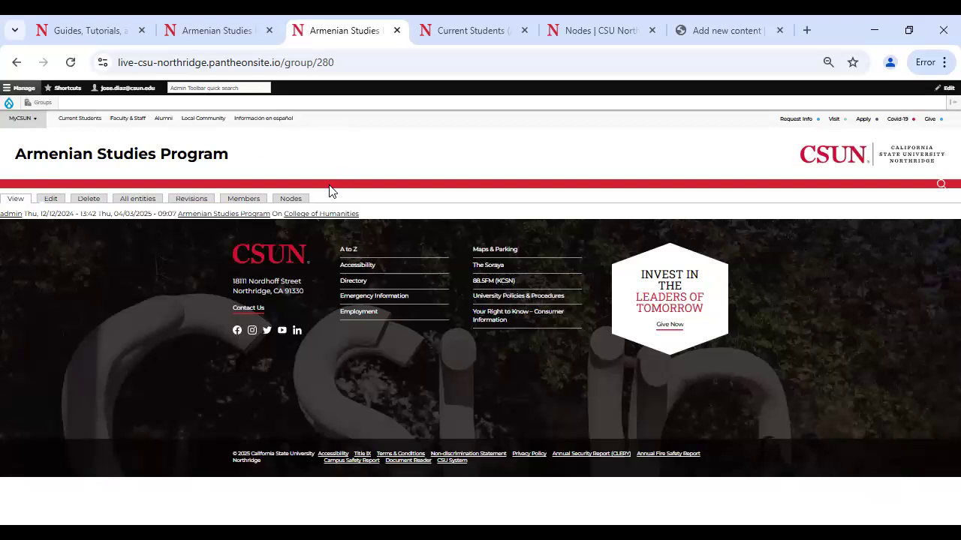
left_click(291, 199, "ctrl")
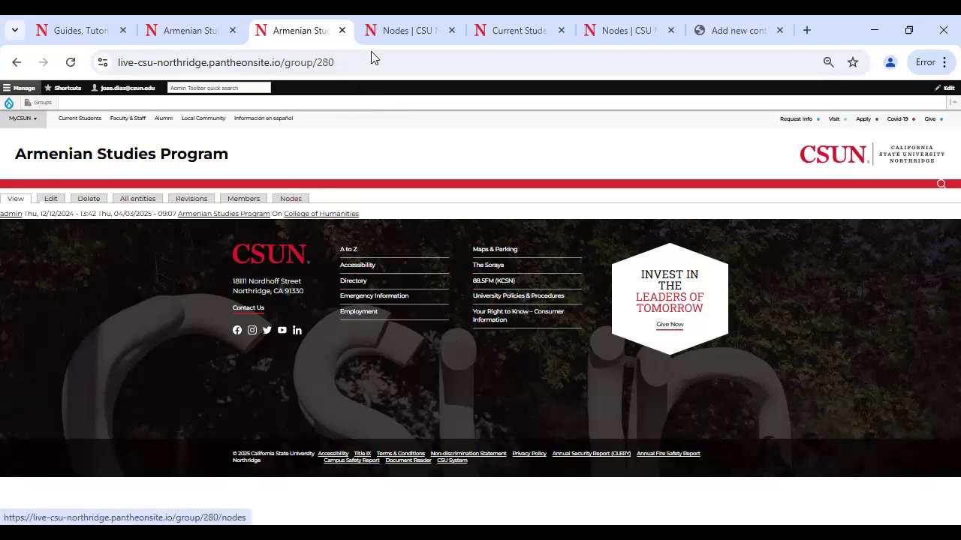
left_click(396, 35)
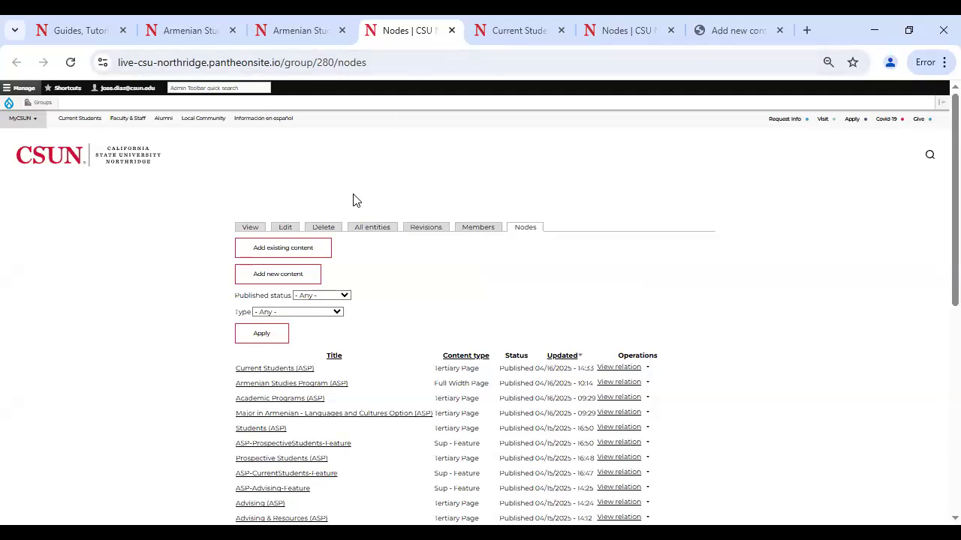
Step: Start new Tertiary Page content for the Armenian Studies Program group in a new tab, closing the older Nodes tab
middle_click(284, 278)
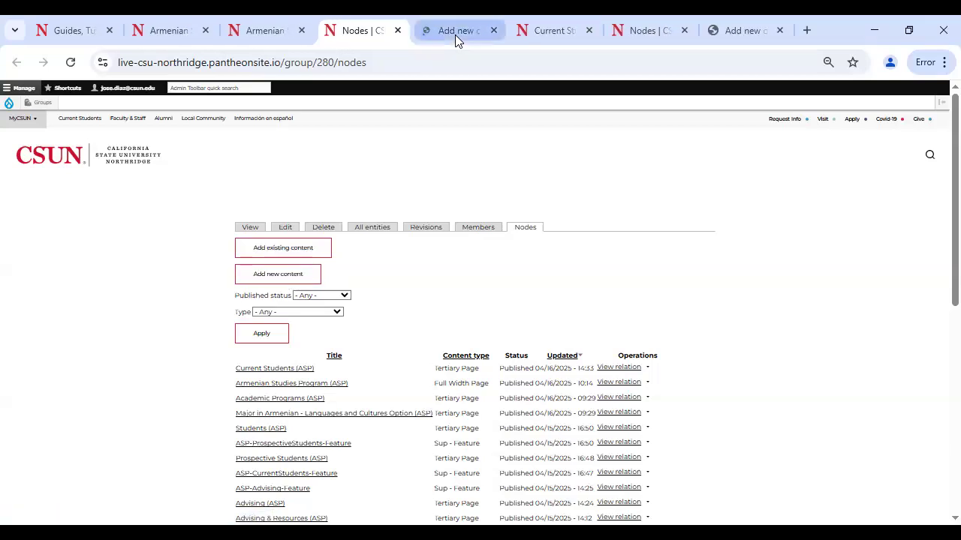
left_click(455, 35)
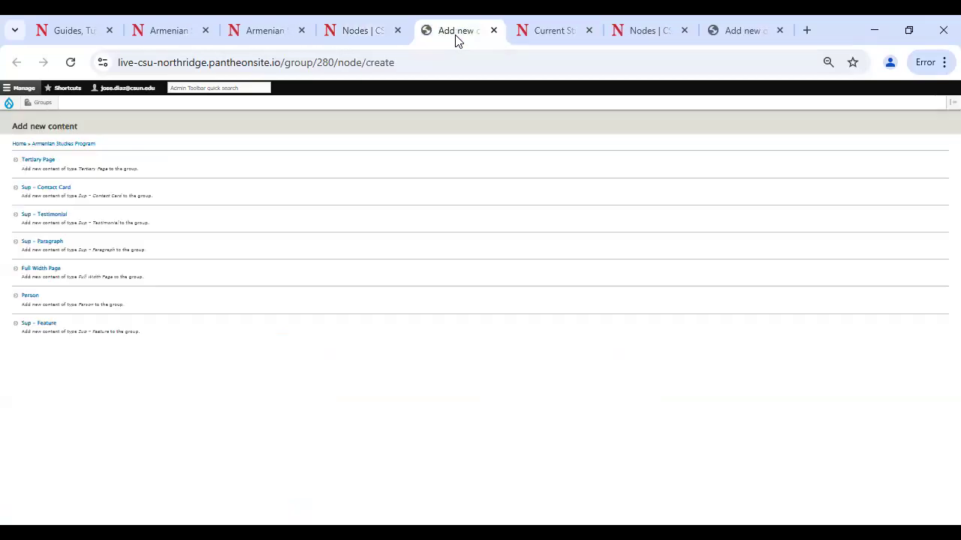
left_click(683, 30)
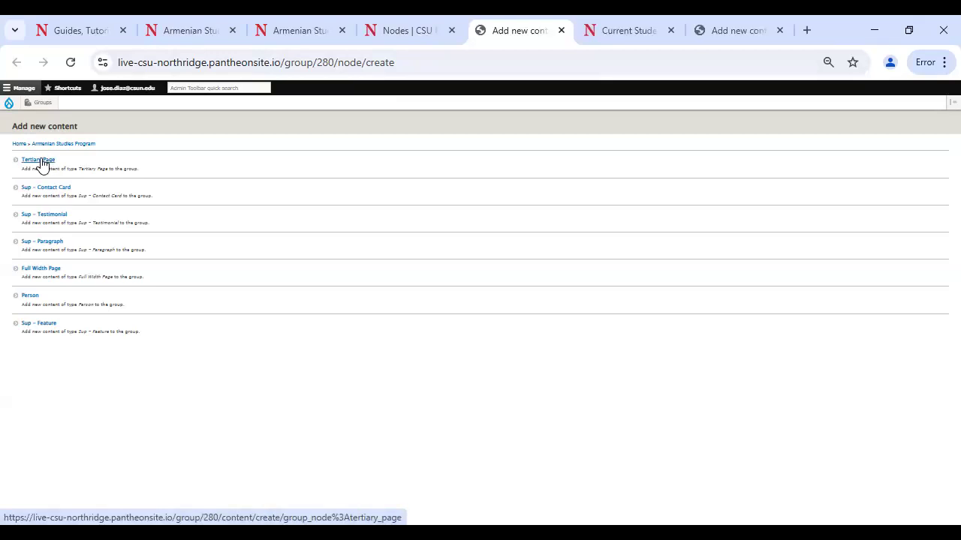
middle_click(41, 163)
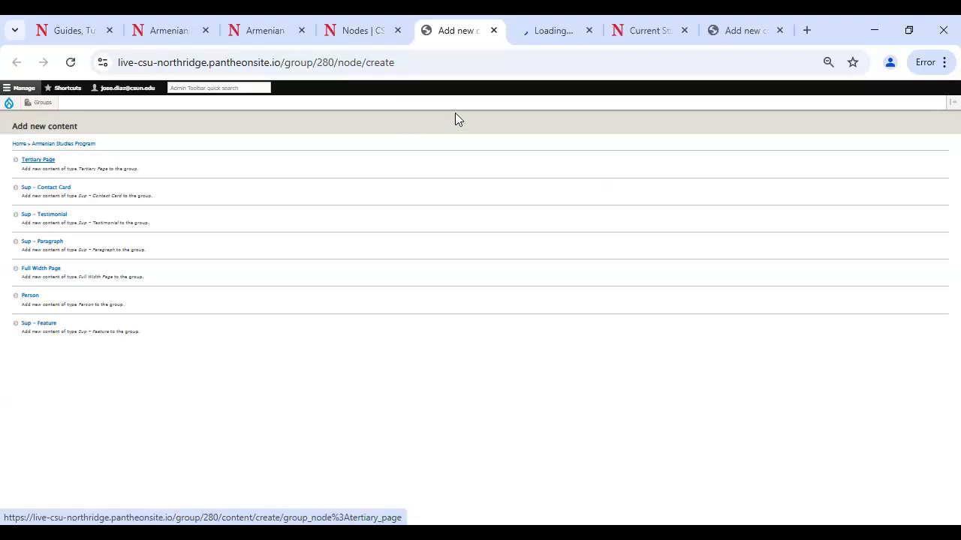
left_click(531, 32)
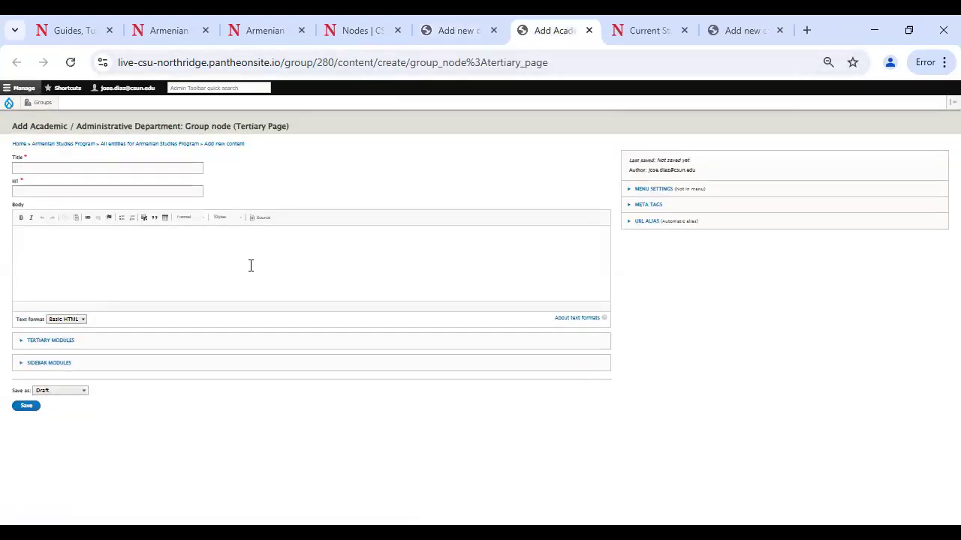
Step: Title the new page with the presenter's first name followed by "Students (ASP)"
left_click(107, 166)
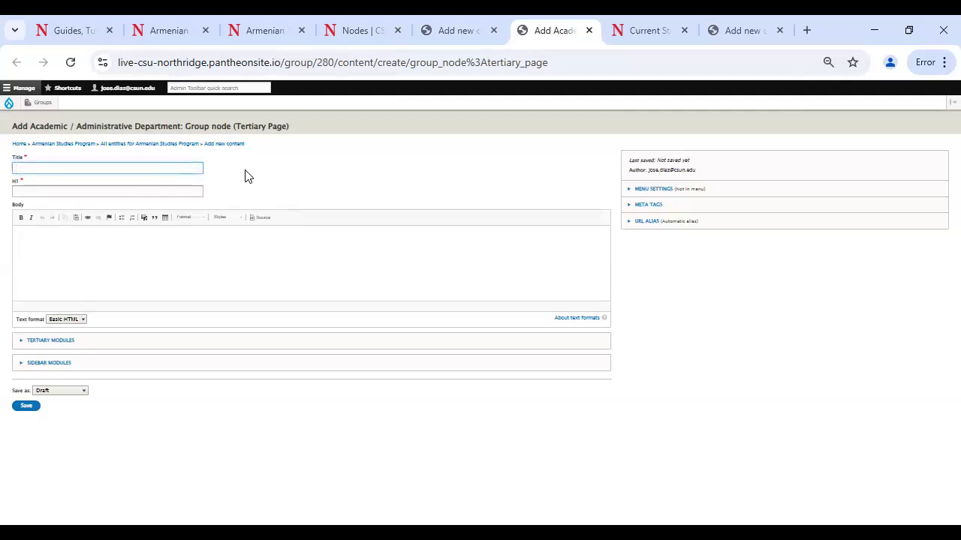
type("jo")
key("BackSpace")
key("BackSpace")
type("jose")
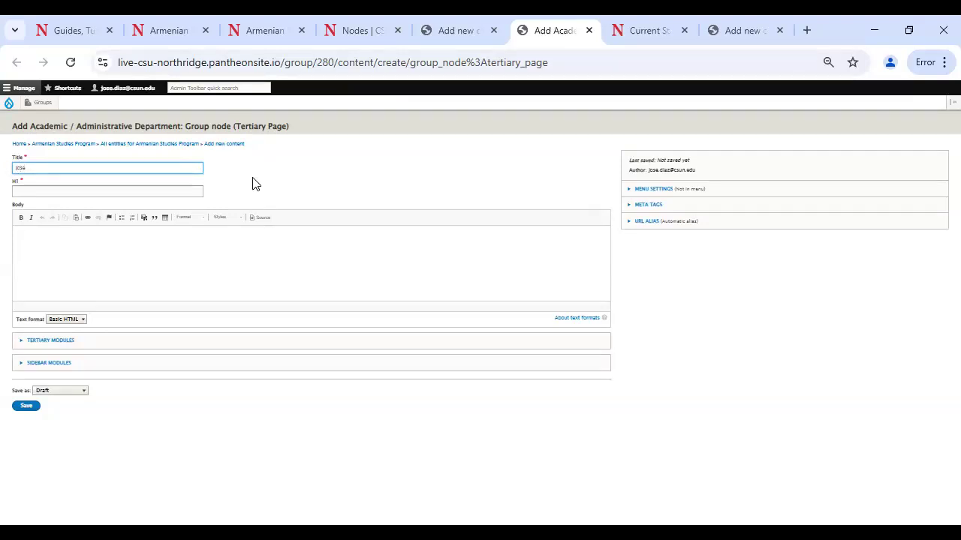
type(" Studen")
key("BackSpace")
key("BackSpace")
type("dents")
key("BackSpace")
key("BackSpace")
key("BackSpace")
type("ent")
type("sk")
type("S")
type("P")
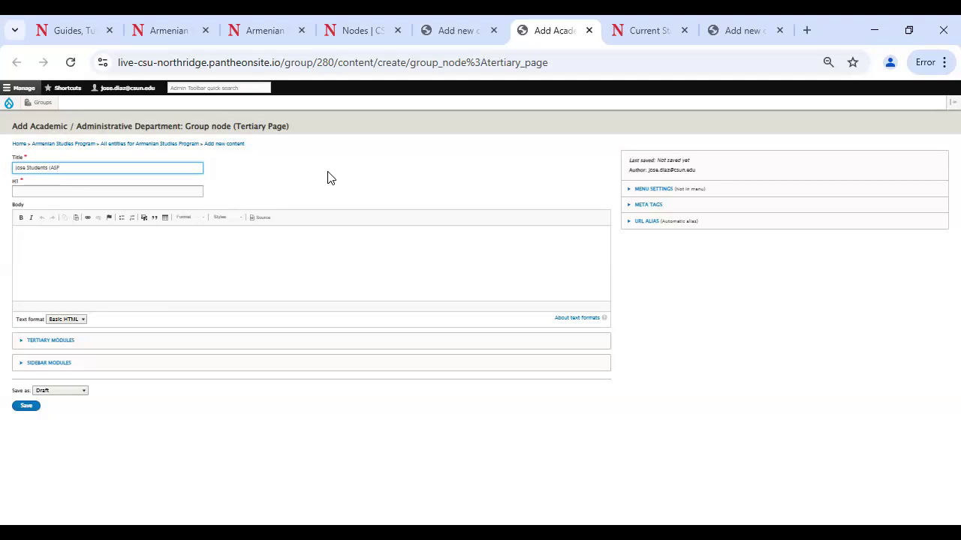
type(")")
Step: Copy the page title without "(ASP)" into the H1 heading
left_click_drag(12, 170, 47, 167)
left_click(46, 168)
left_click_drag(9, 169, 48, 168)
left_click(50, 168)
left_click_drag(49, 168, 12, 177)
key("ctrl+c")
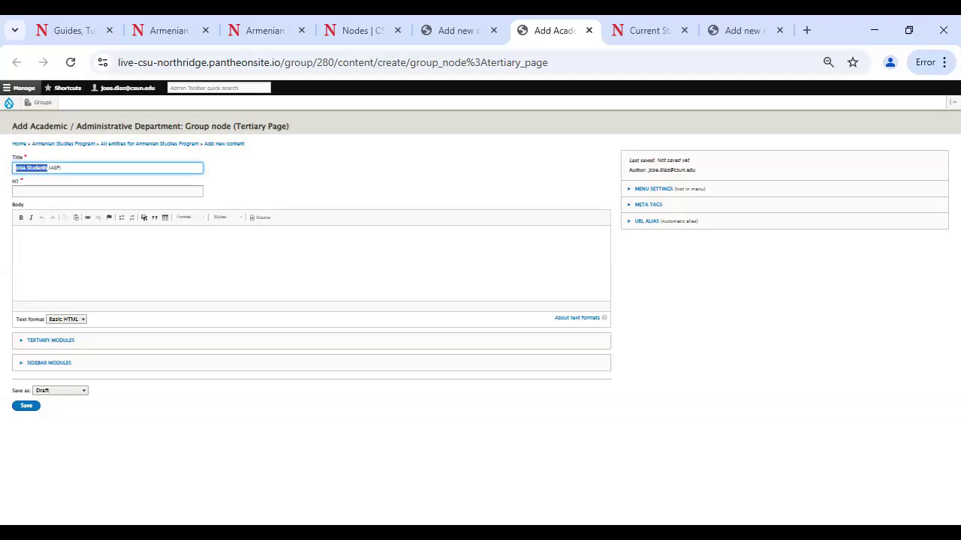
left_click(73, 193)
key("ctrl+v")
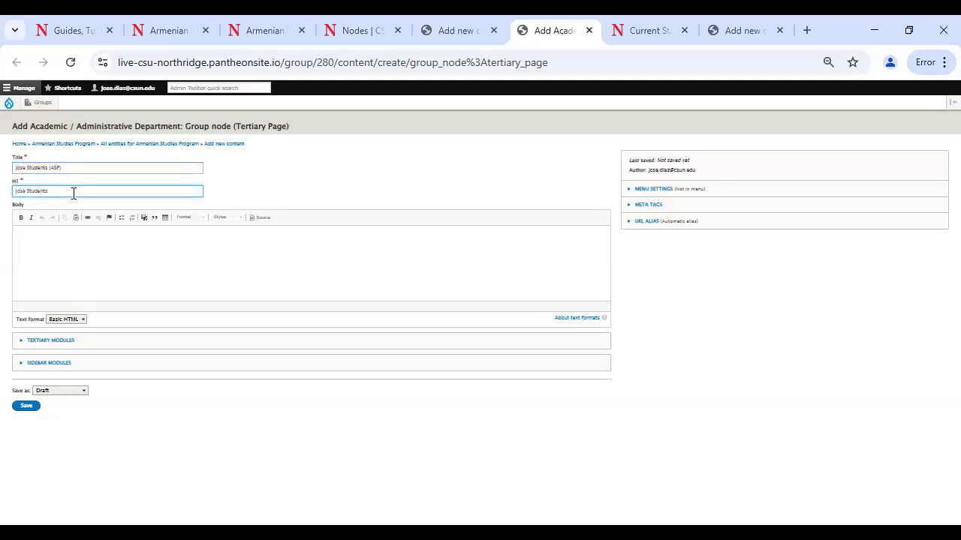
left_click(223, 182)
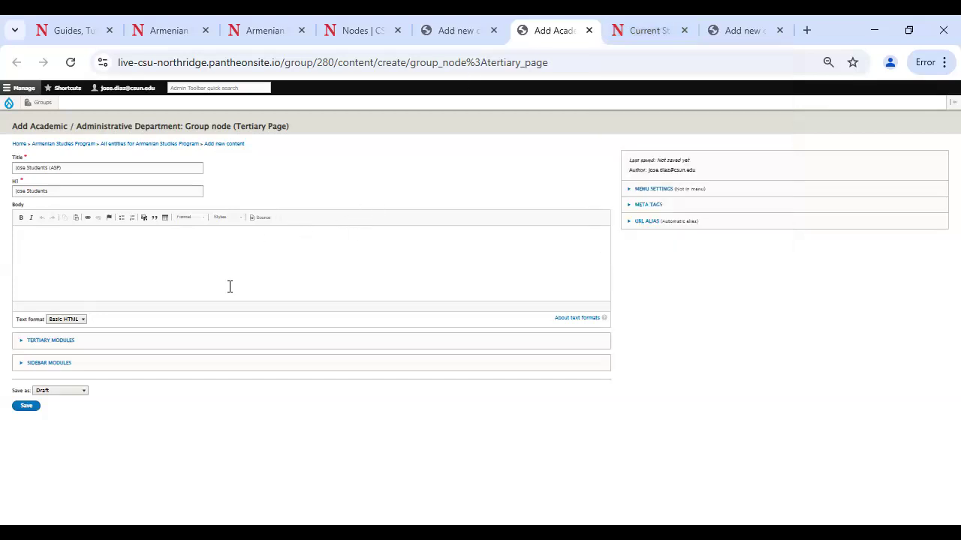
Step: Set the page to save as Published and provide a menu link for it
left_click(45, 391)
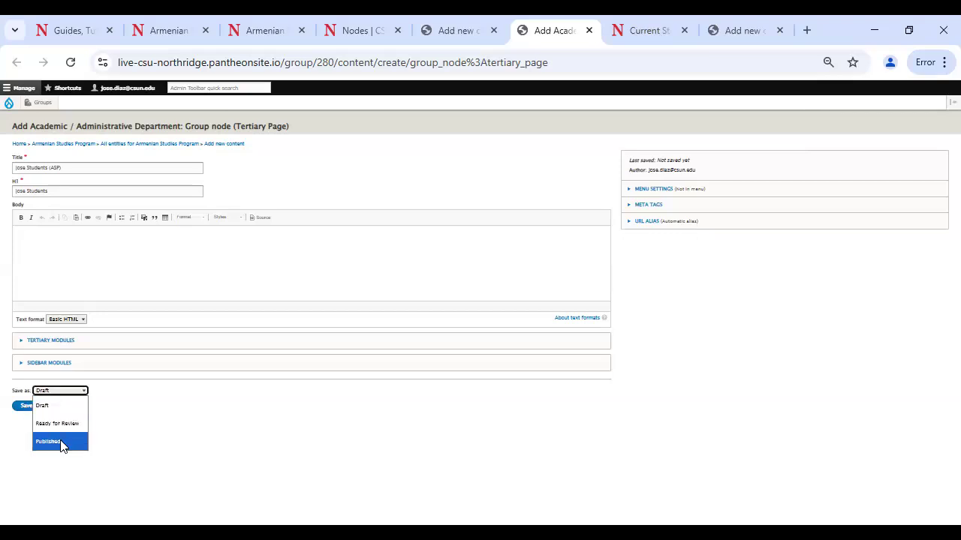
left_click(63, 445)
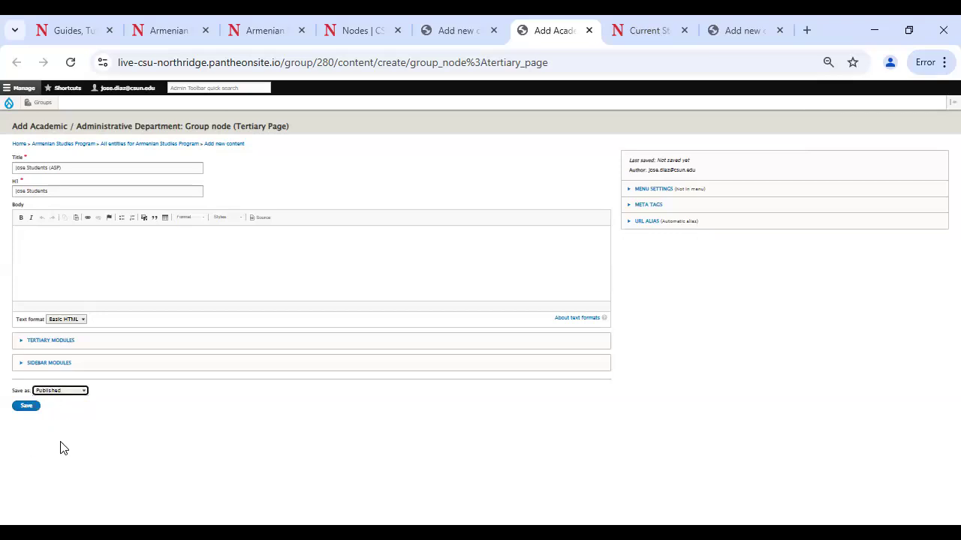
left_click(644, 190)
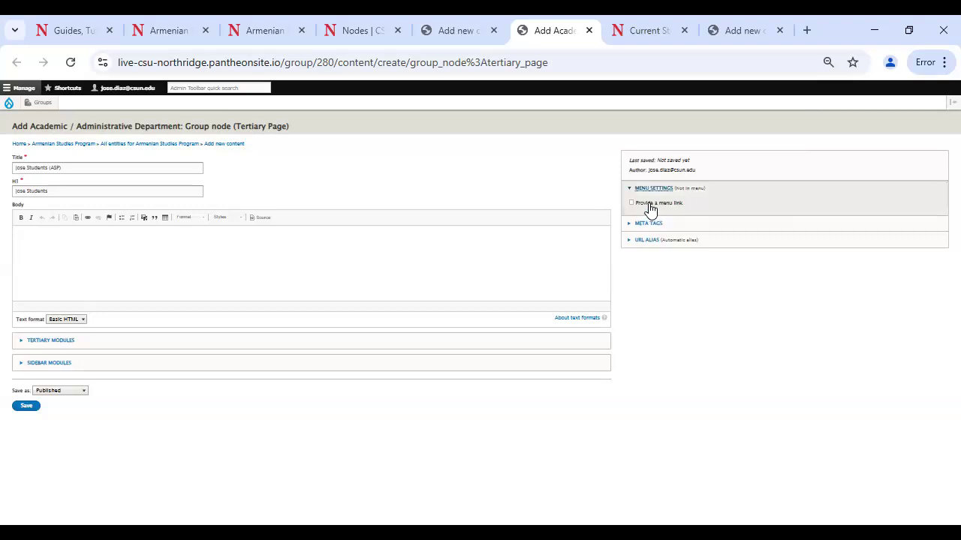
left_click(631, 203)
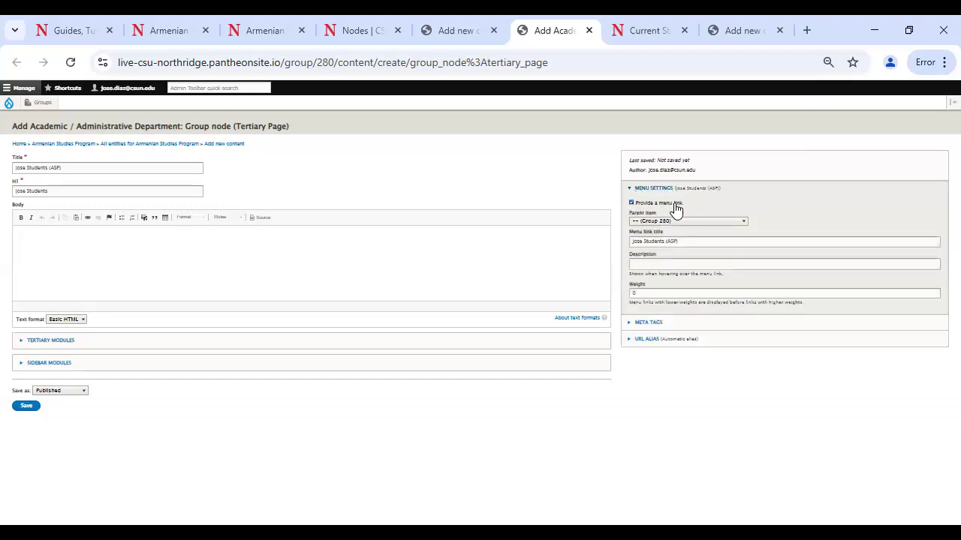
Step: Make Armenian Studies Program the parent item of the page's menu link
left_click(655, 224)
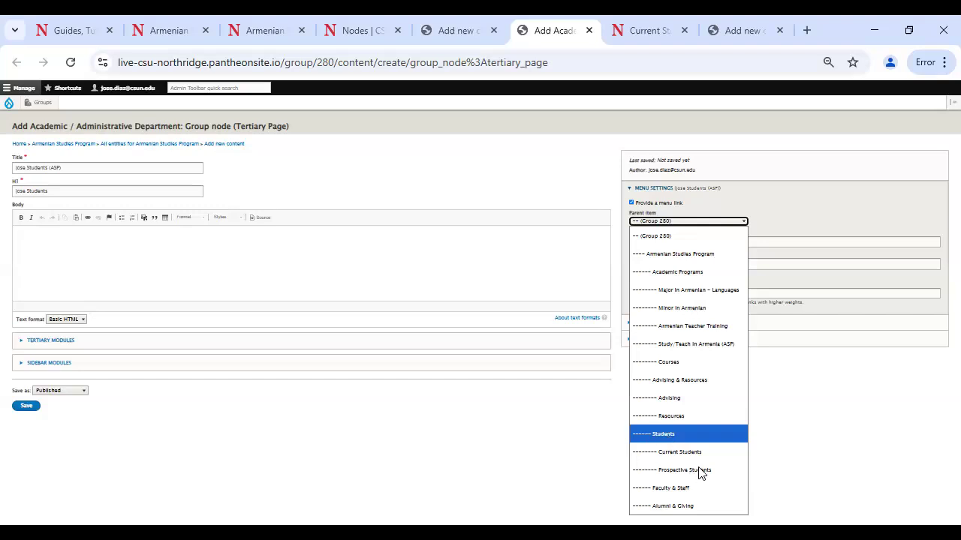
key("Return")
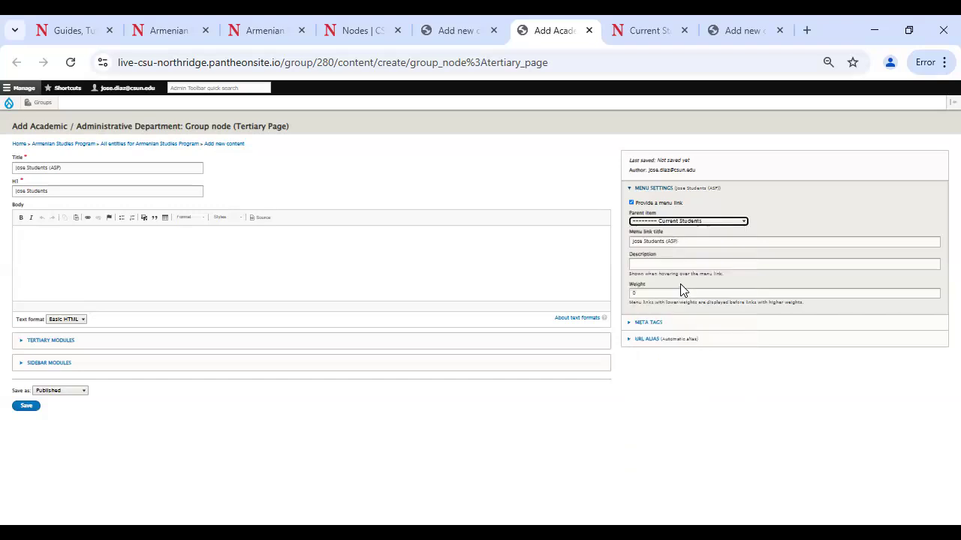
left_click(702, 223)
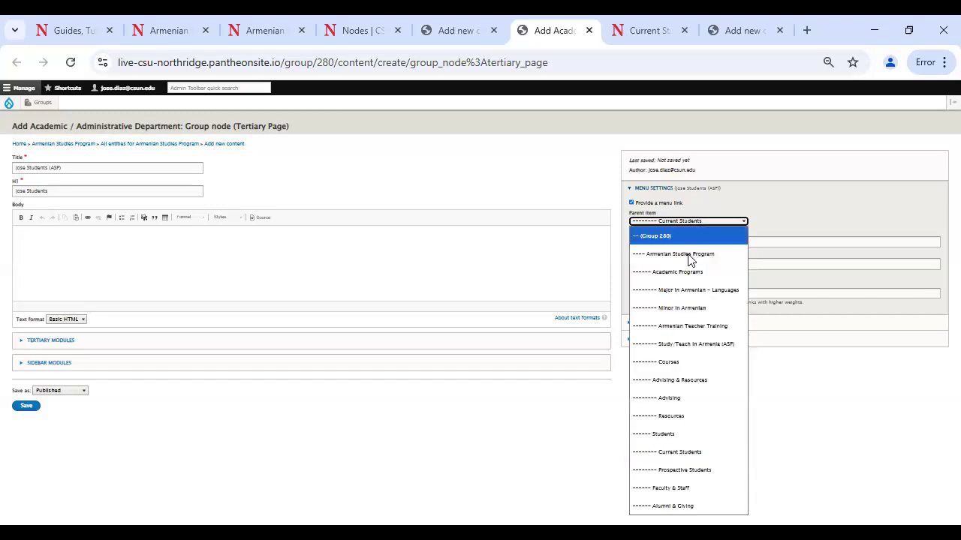
left_click(686, 257)
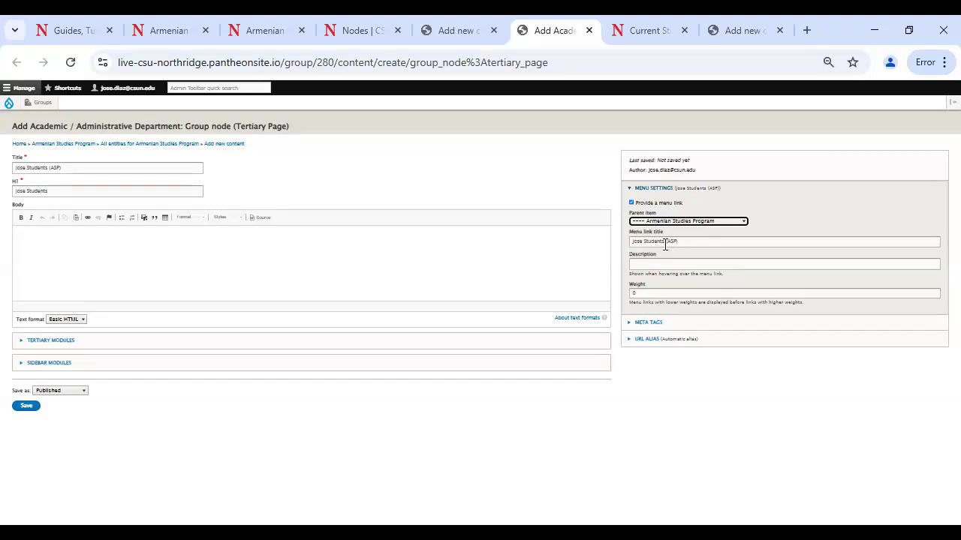
Step: Remove "(ASP)" from the end of the menu link title
left_click(694, 242)
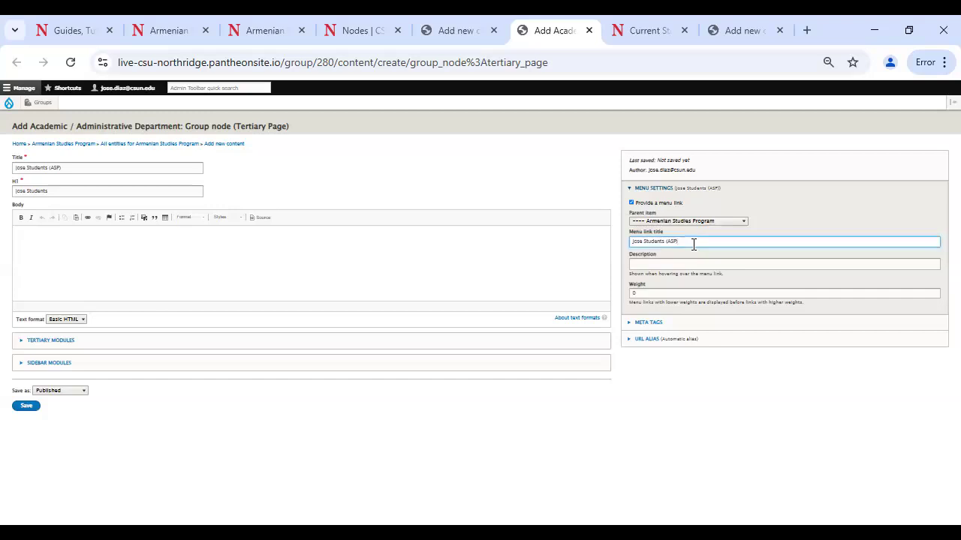
key("BackSpace")
key("BackSpace")
key("BackSpace")
key("BackSpace")
key("BackSpace")
key("BackSpace")
Step: Expand the sidebar modules, and examine the director contact card and Give Today! button on the published Current Students page
left_click(36, 368)
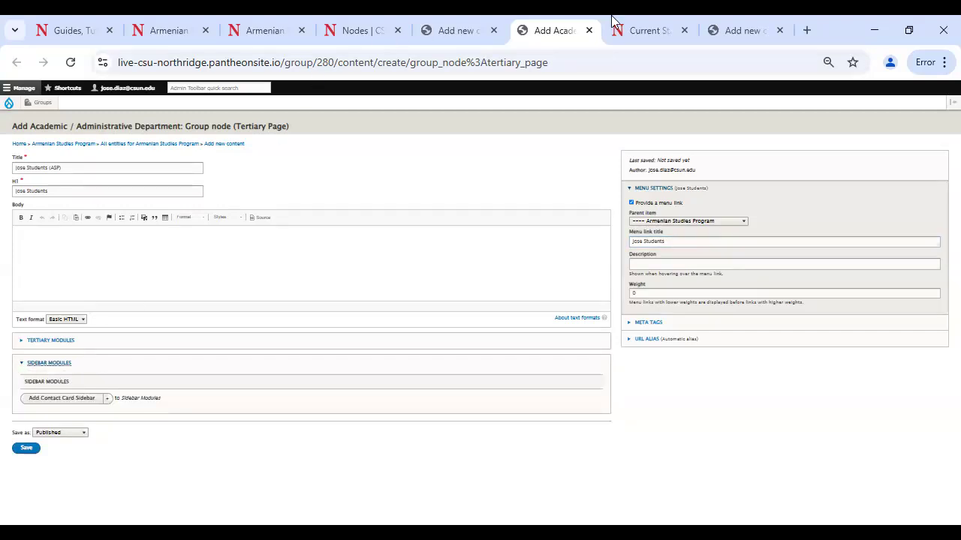
left_click(627, 32)
scroll(375, 263, "down", 4)
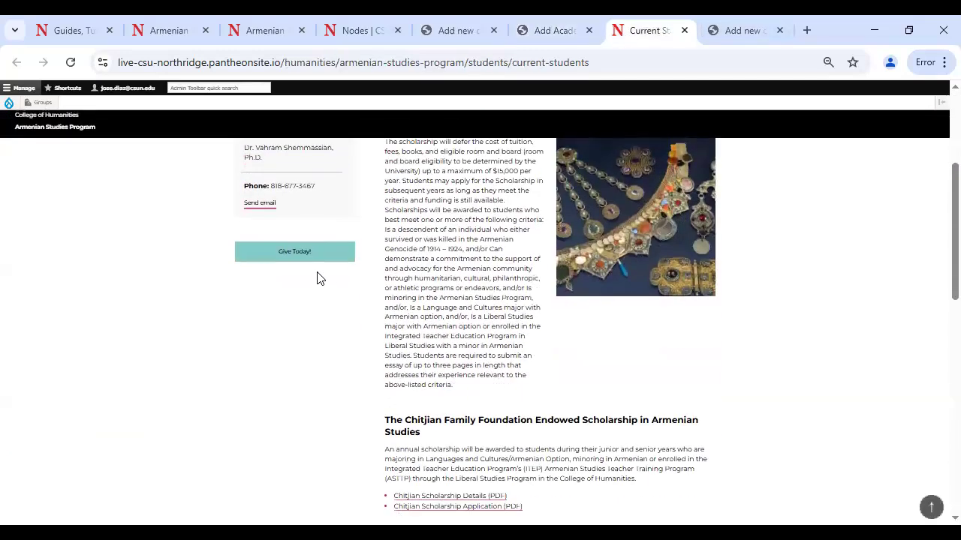
scroll(300, 259, "up", 3)
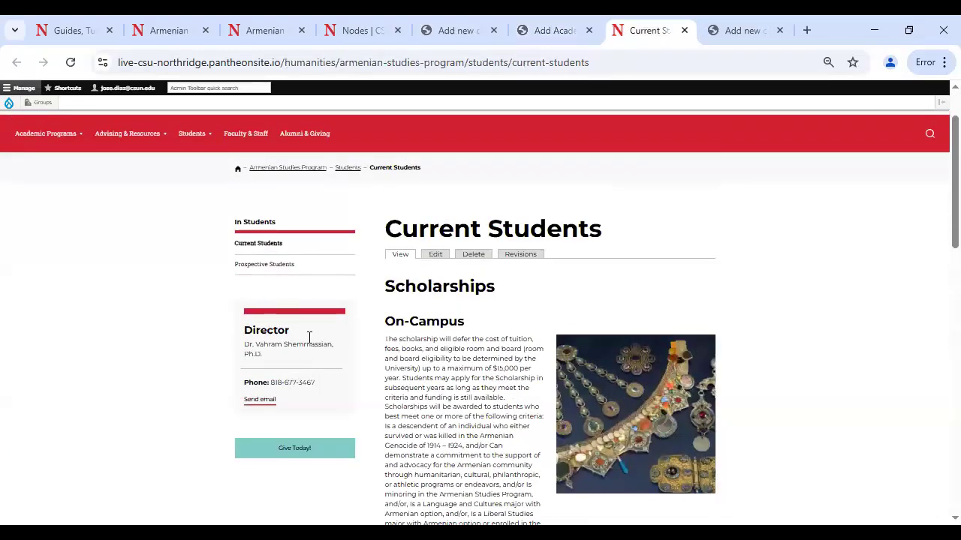
scroll(290, 332, "down", 2)
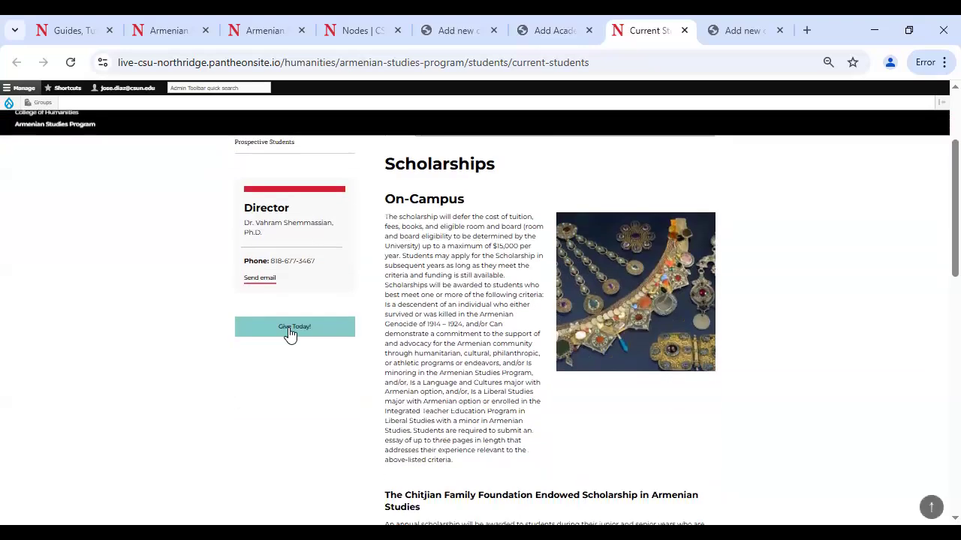
scroll(289, 330, "up", 2)
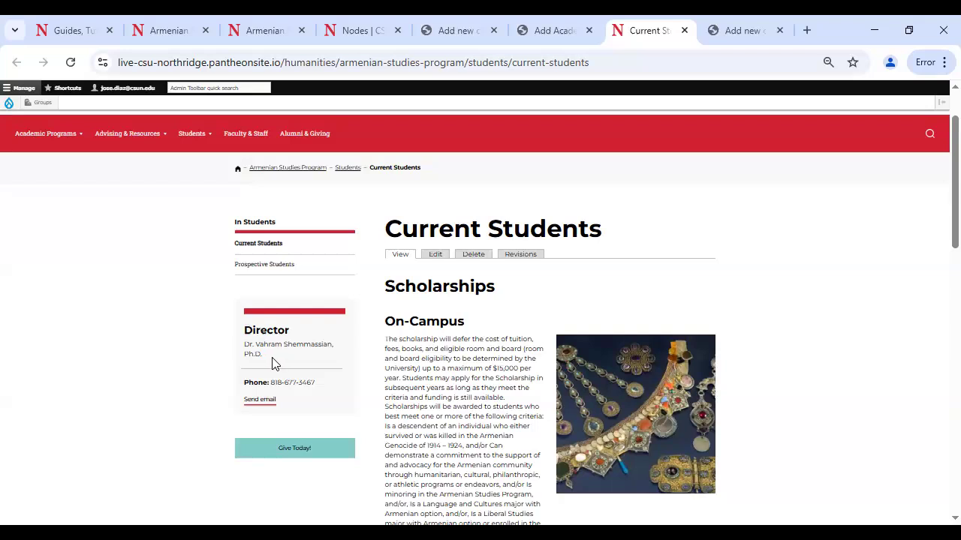
Step: Return to the new page's form, add a Contact Card Sidebar module and search its content for "ASP"
left_click(555, 30)
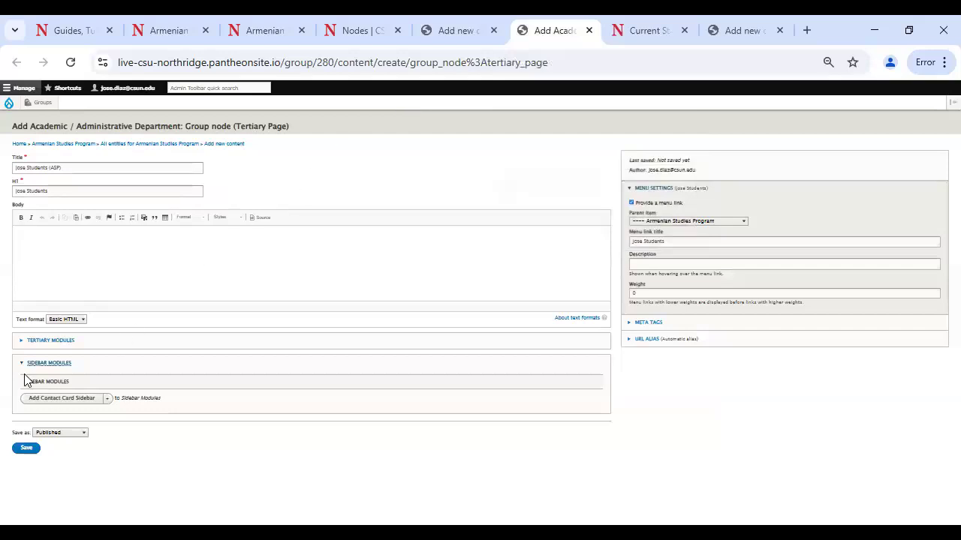
left_click(72, 400)
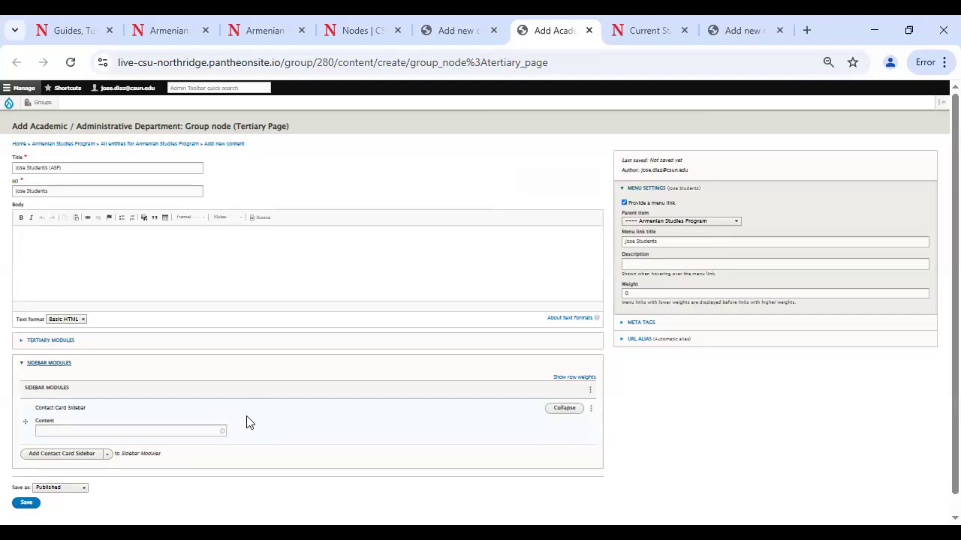
left_click(82, 432)
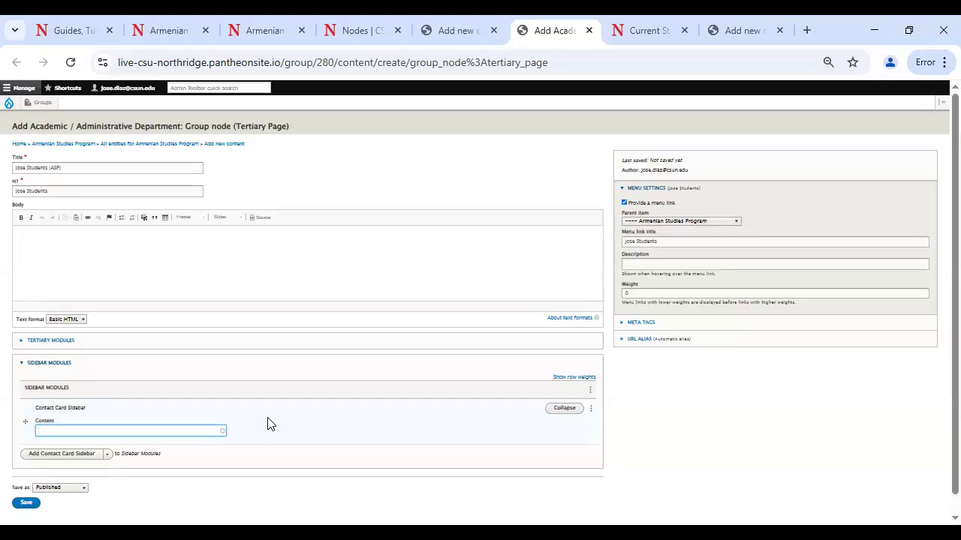
type("ASP")
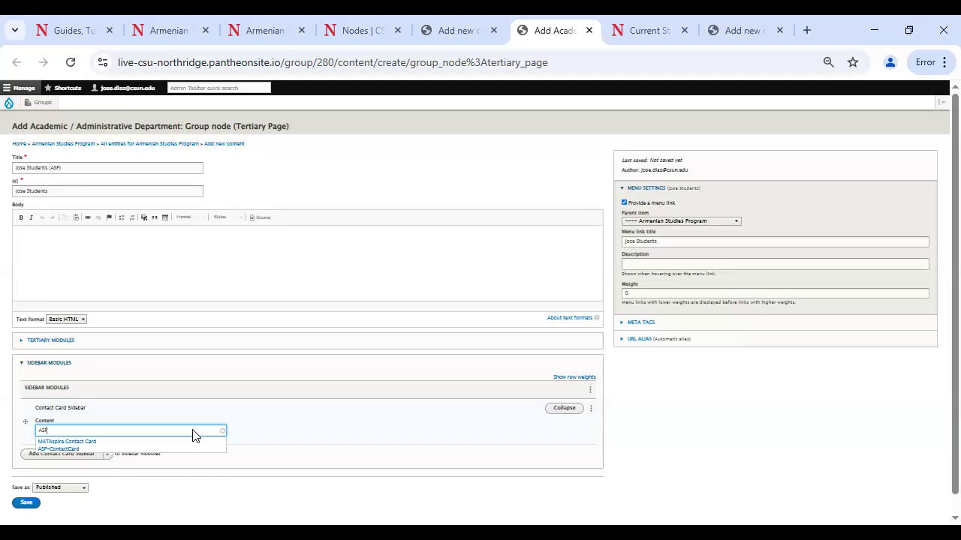
key("BackSpace")
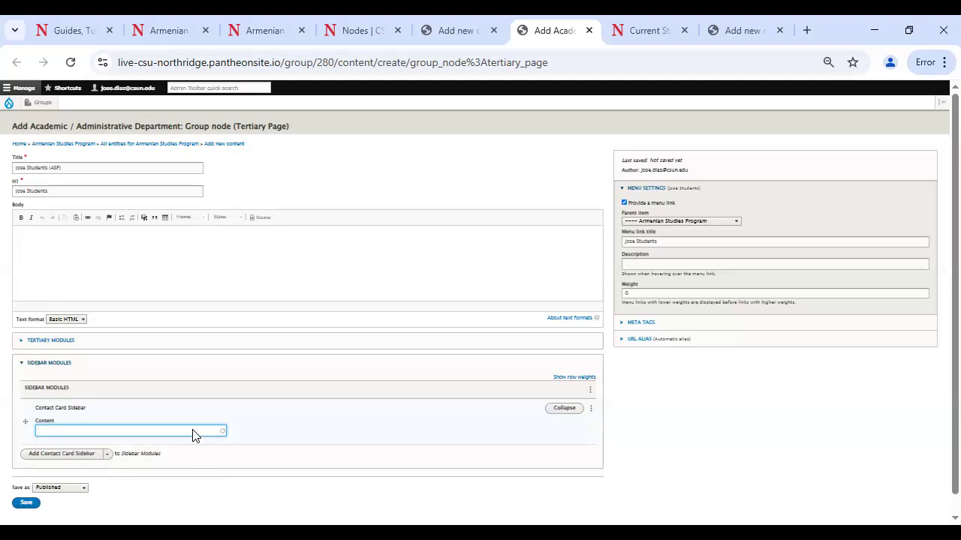
type("RS")
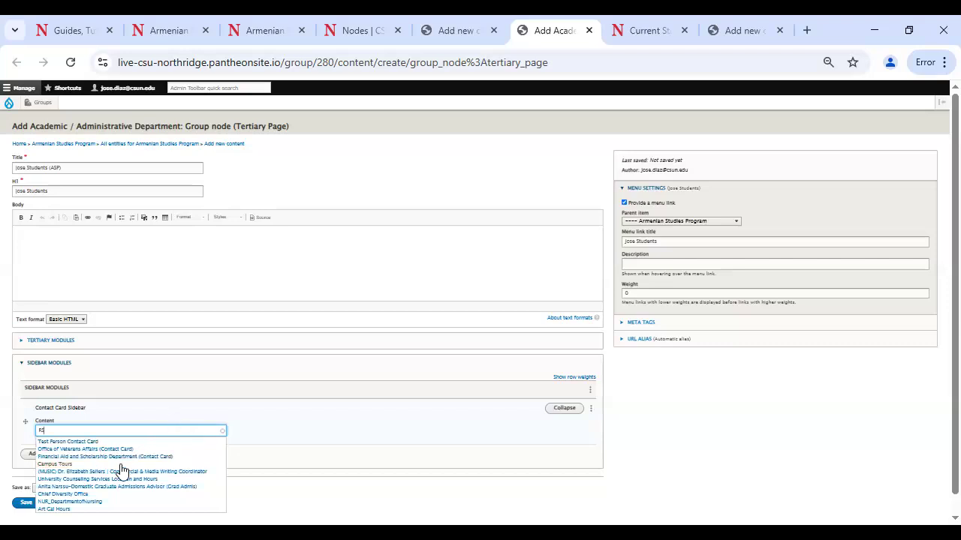
type("-c")
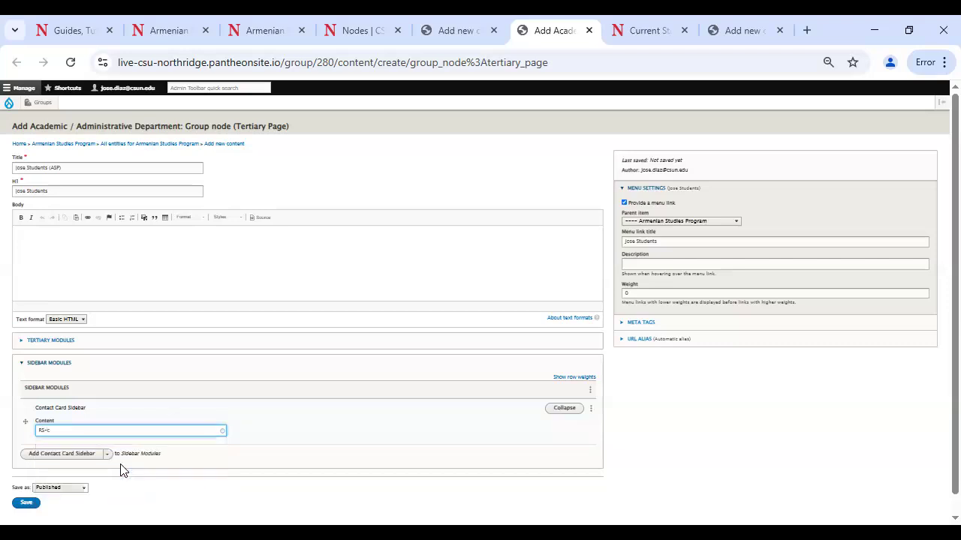
key("BackSpace")
type("_co")
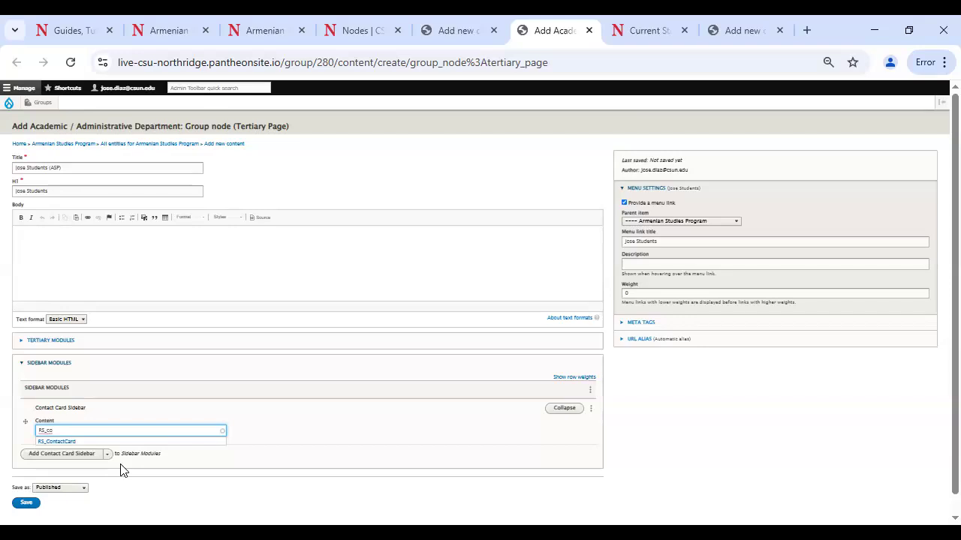
key("BackSpace")
key("BackSpace")
key("BackSpace")
key("BackSpace")
key("BackSpace")
Step: Search for "ASP" and select ASP-ContactCard as the contact card sidebar's content
type("ASP")
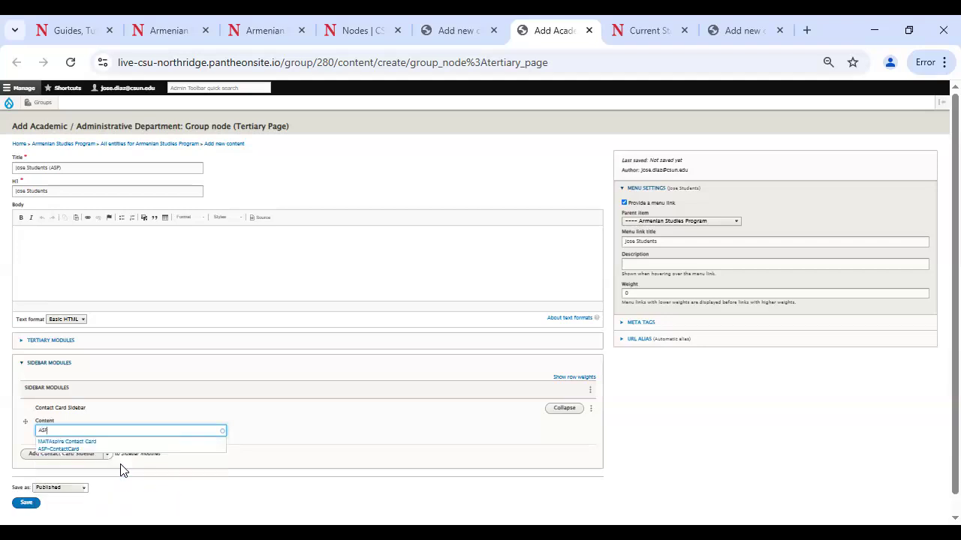
left_click(81, 448)
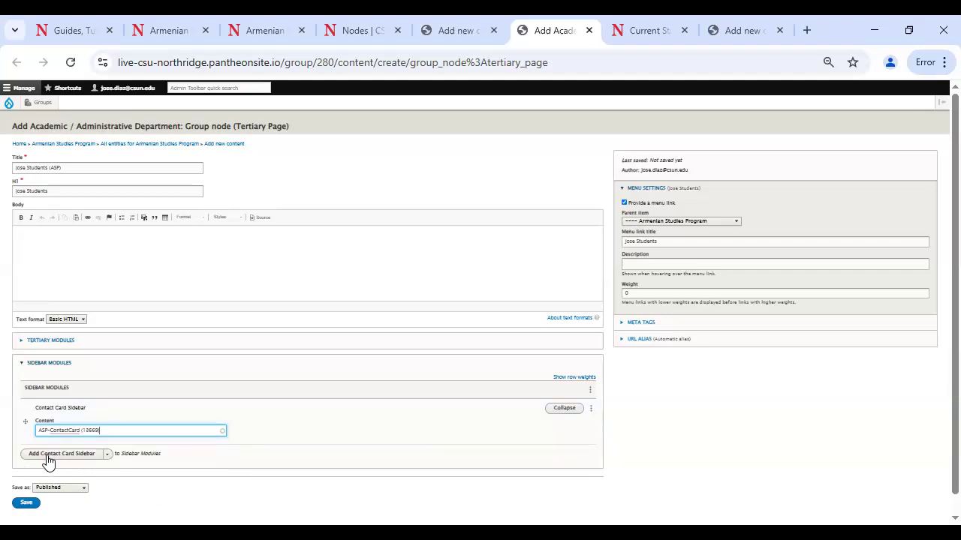
Step: Add a CTA Buttons module to the sidebar and set its button style to Teal
left_click(109, 456)
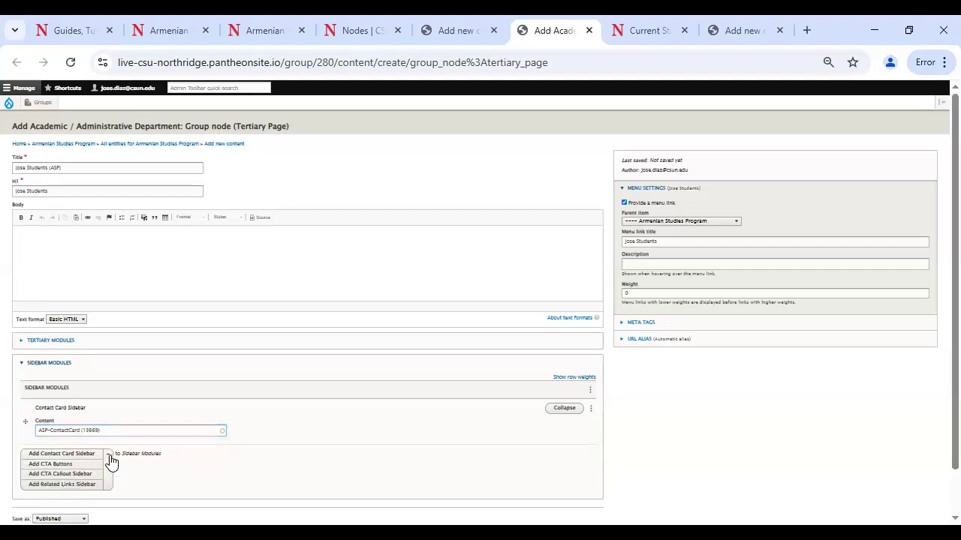
left_click(73, 466)
scroll(218, 453, "down", 3)
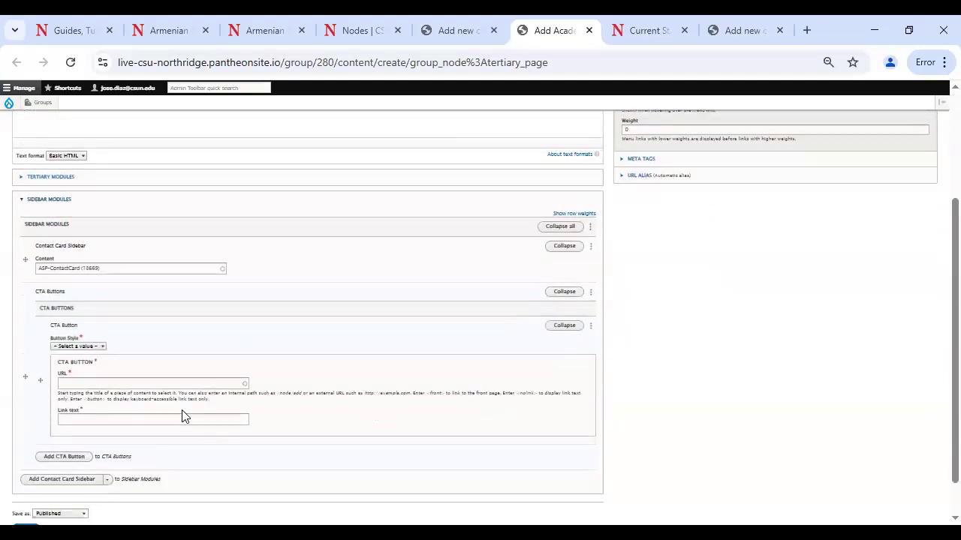
left_click(86, 302)
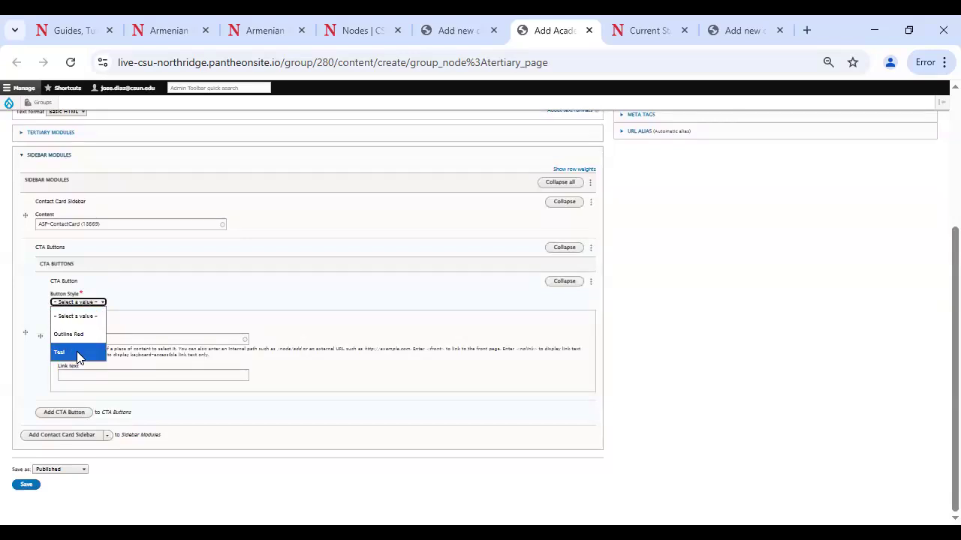
left_click(75, 353)
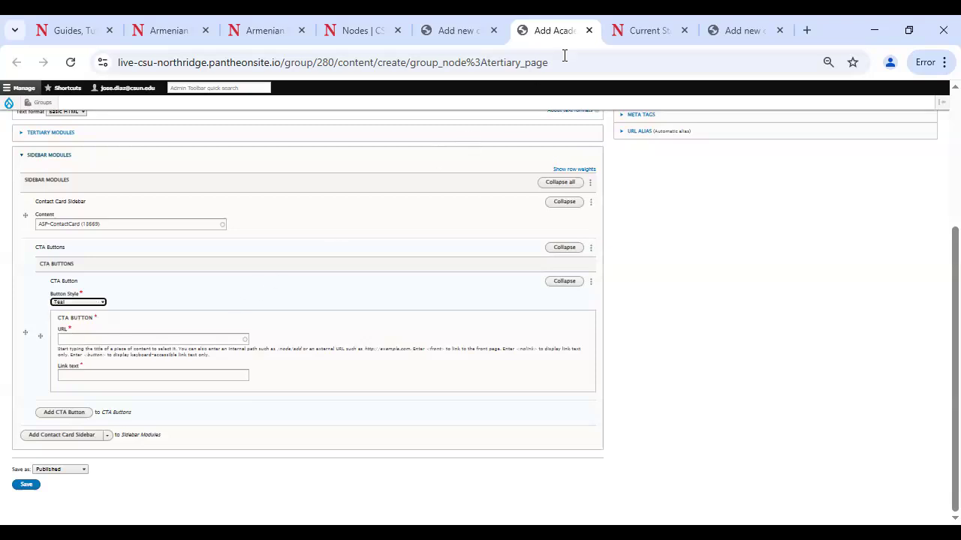
Step: Copy the Give Today! button's link address from the Current Students page and paste it as the new CTA button's URL
left_click(644, 30)
scroll(327, 431, "down", 3)
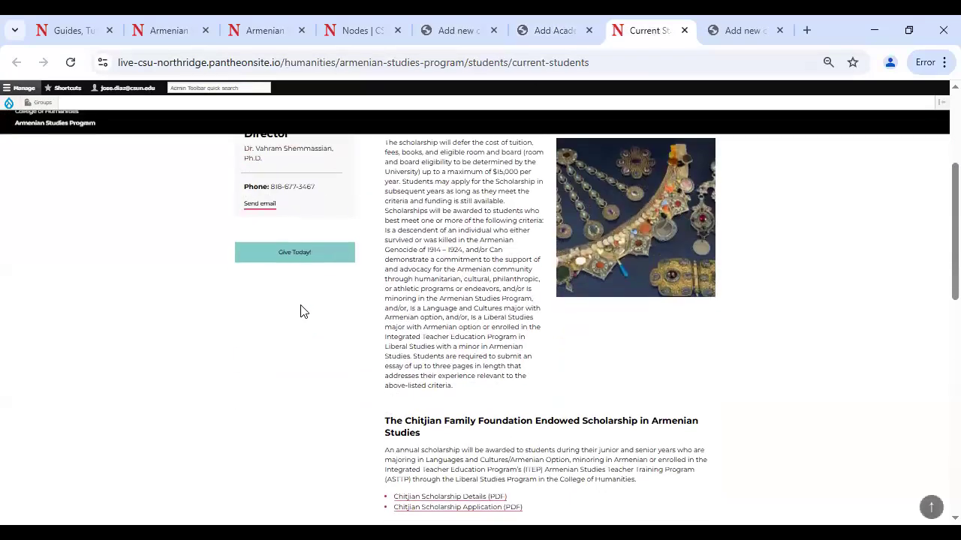
right_click(288, 253)
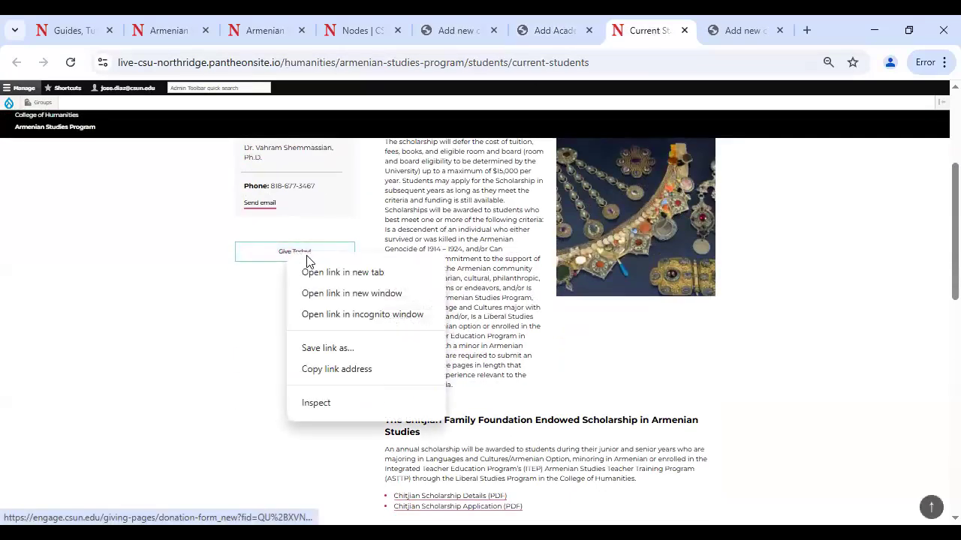
left_click(339, 370)
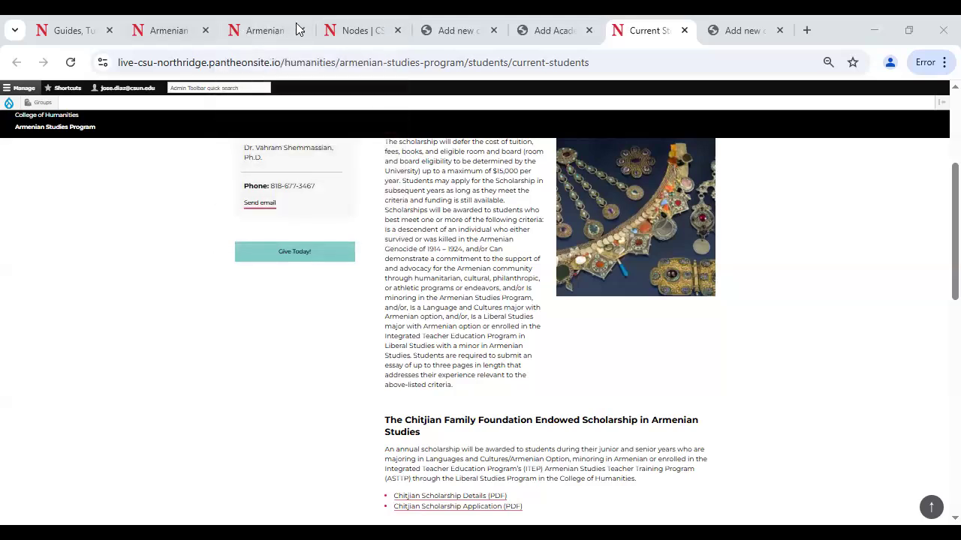
left_click(473, 31)
left_click(560, 33)
left_click(93, 333)
key("ctrl+v")
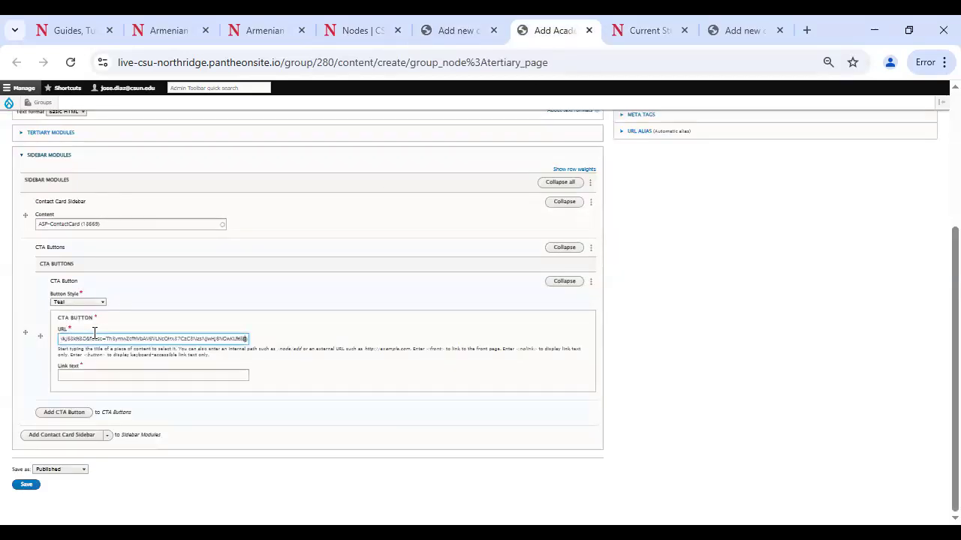
Step: Set the CTA button's link text to "Give Today!"
left_click(78, 377)
type("G")
type("ivi")
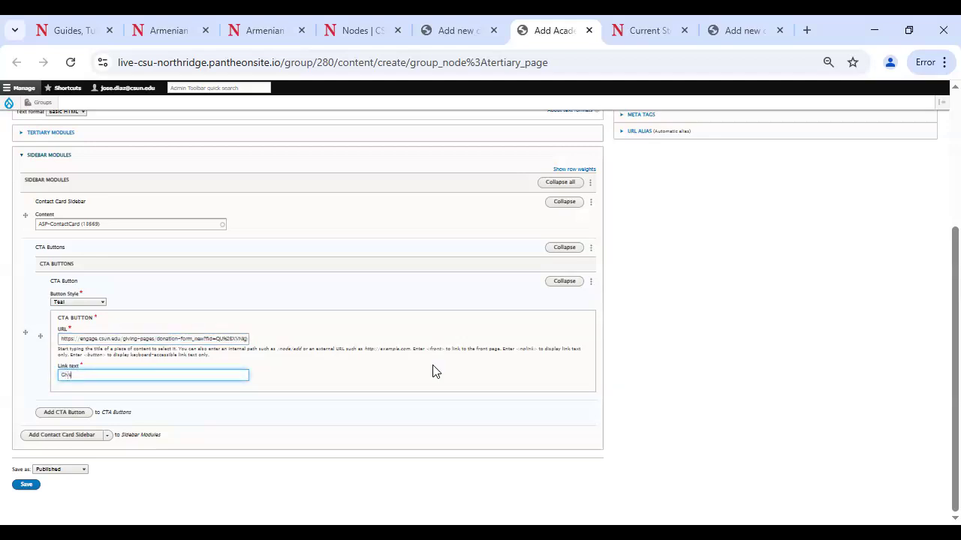
type(" Today!")
Step: Add a Related Links Sidebar module below the CTA Buttons module in the sidebar modules
left_click(109, 440)
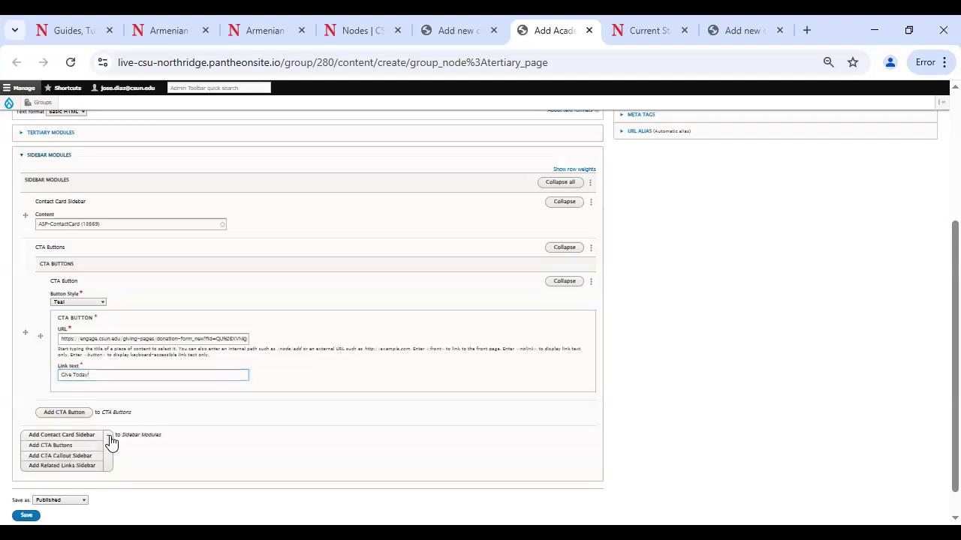
left_click(72, 469)
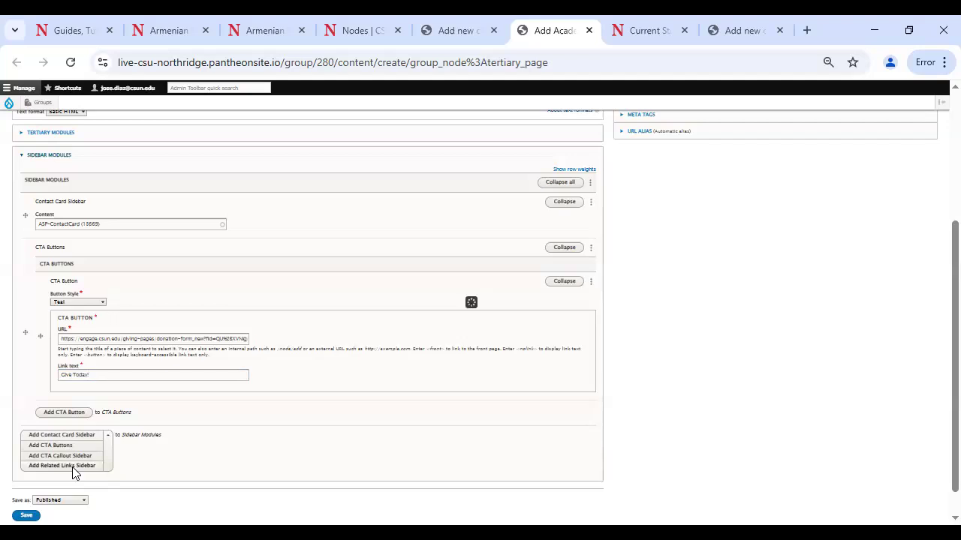
scroll(138, 442, "down", 2)
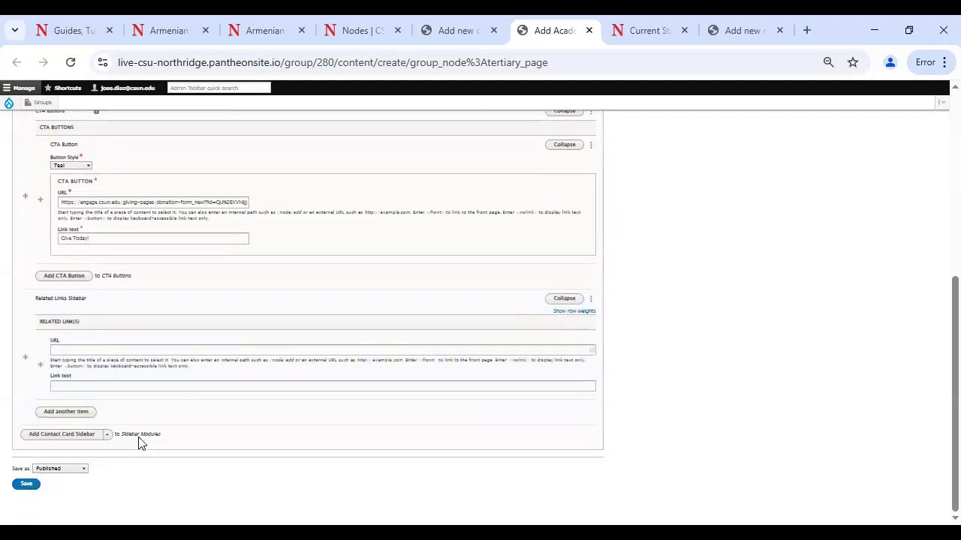
left_click(87, 350)
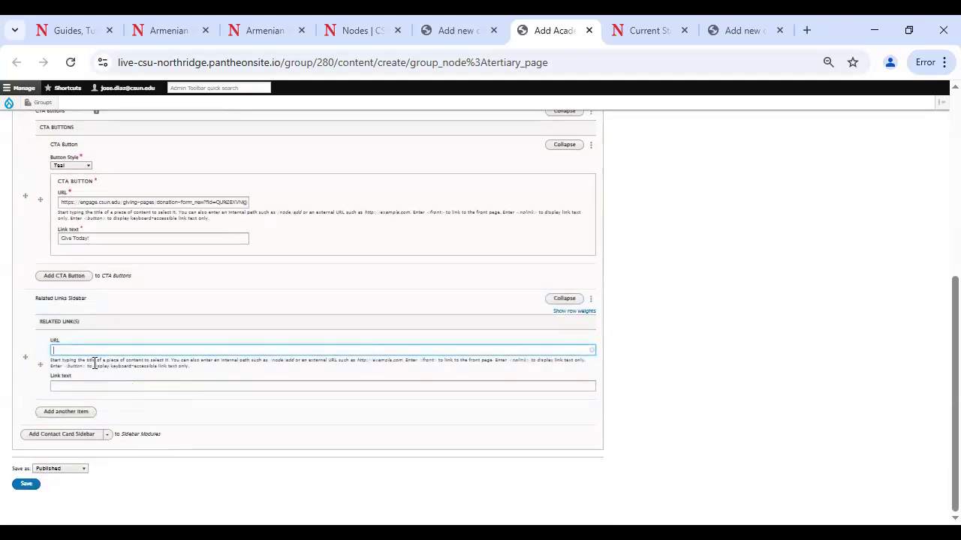
Step: Copy the web address and the heading of the College of Humanities' Guides, Tutorials, and Training page
left_click(80, 34)
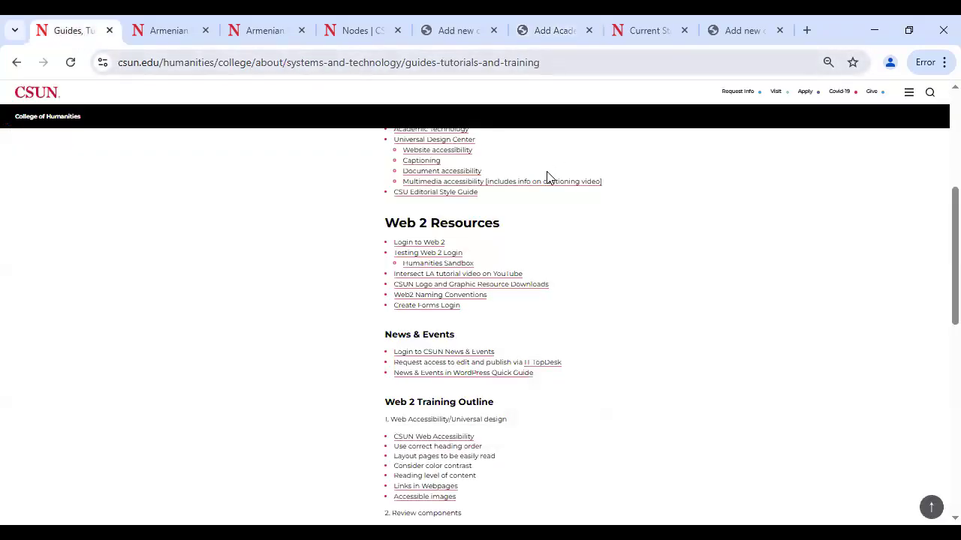
scroll(547, 195, "up", 5)
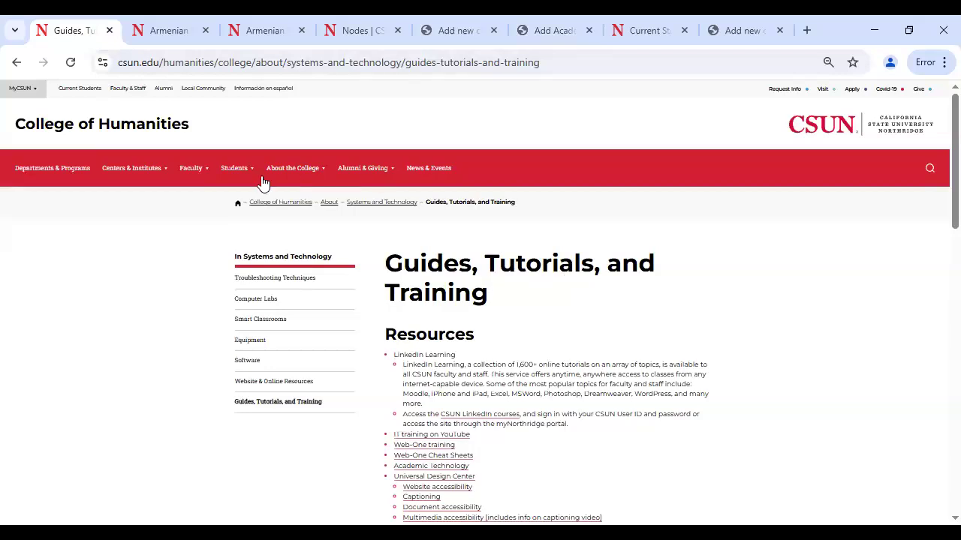
left_click(582, 63)
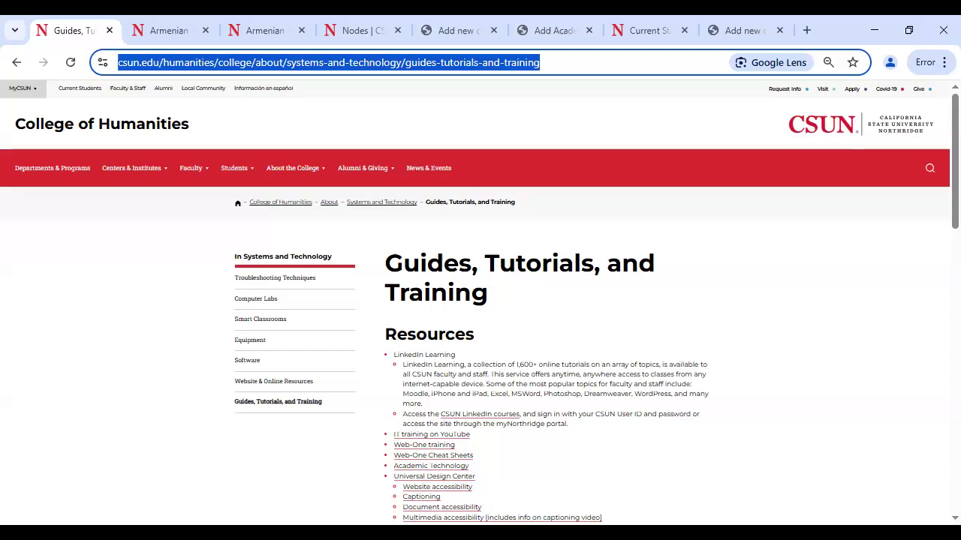
key("alt+Tab")
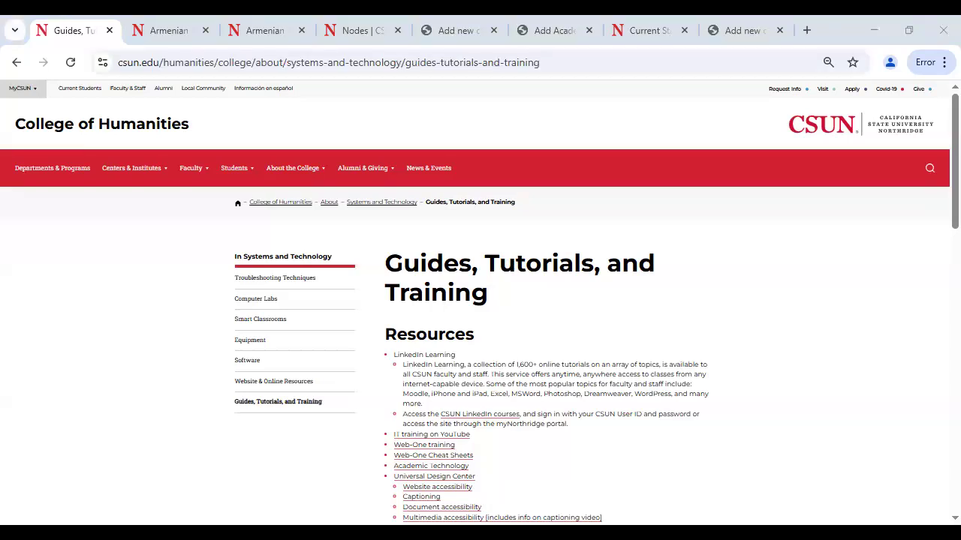
triple_click(412, 279)
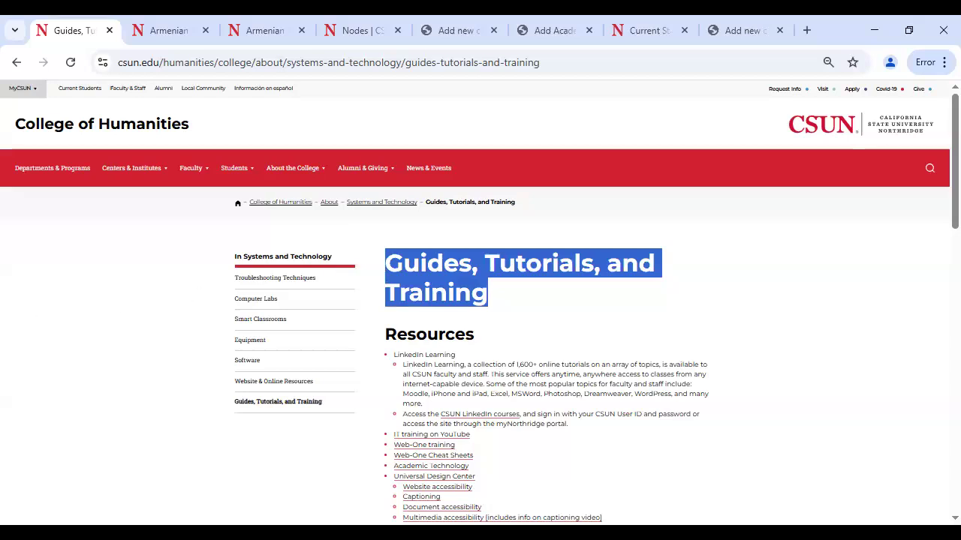
key("alt+Tab")
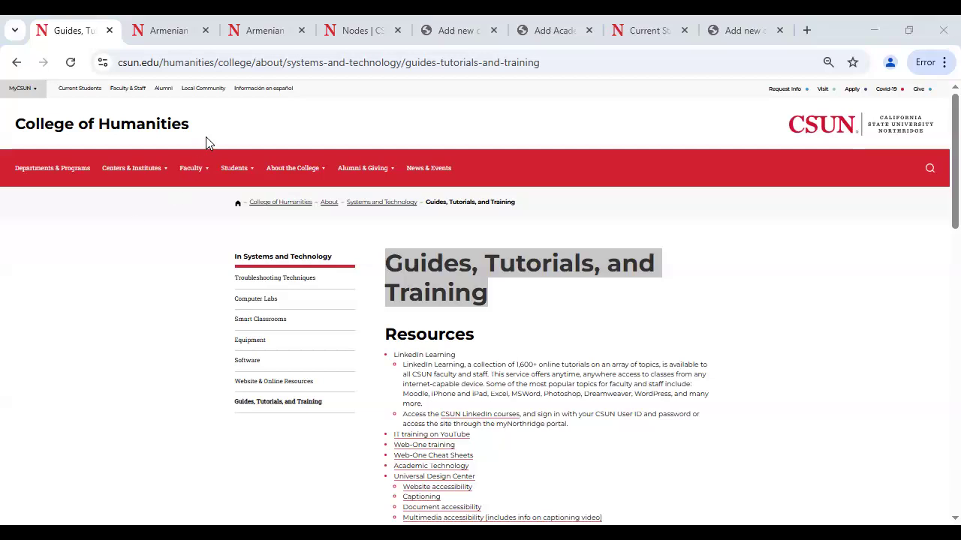
Step: Return to the new page's form and paste "Guides, Tutorials, and Training" as the related link's text
left_click(170, 32)
left_click(453, 28)
left_click(536, 32)
left_click(78, 350)
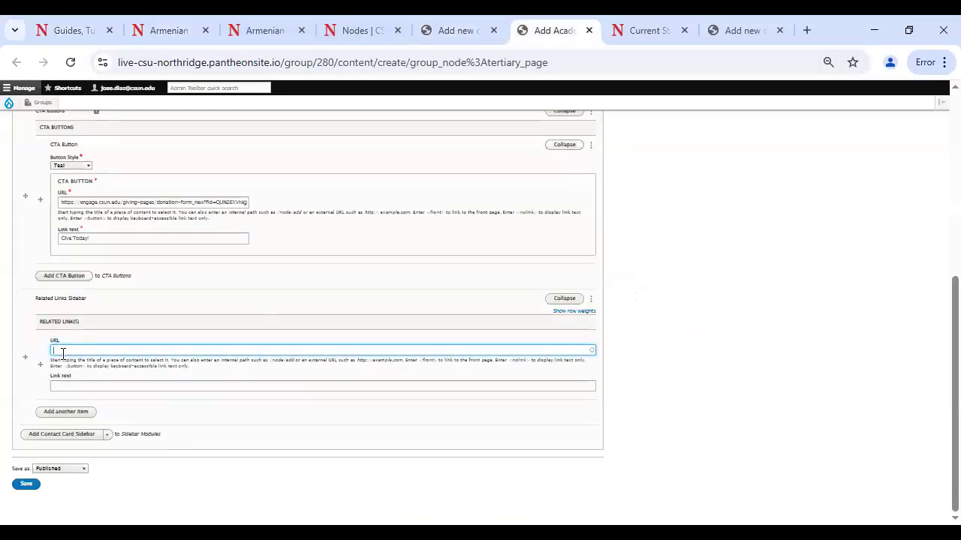
left_click(75, 386)
key("ctrl+v")
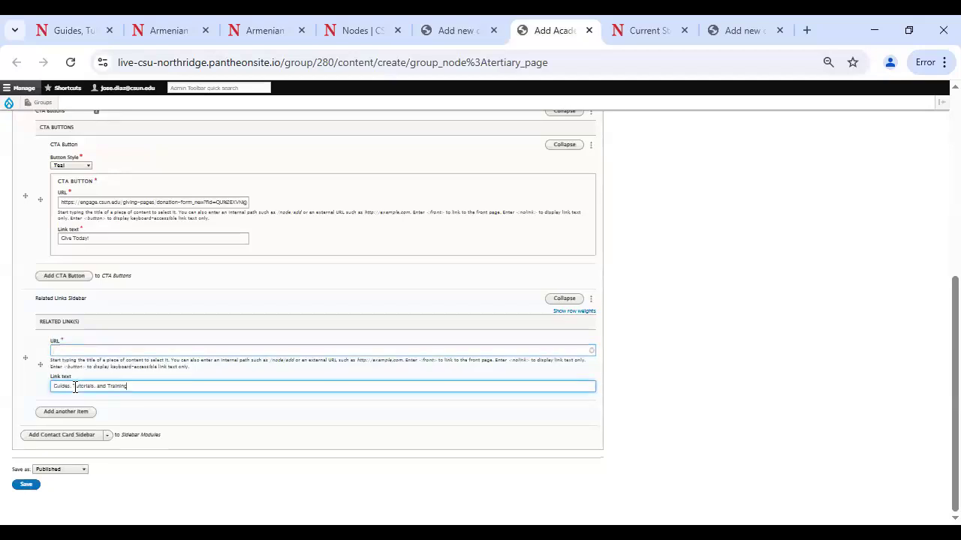
Step: Paste the copied guides-tutorials-and-training web address as the related link's URL
scroll(75, 386, "up", 1)
scroll(248, 434, "down", 1)
key("alt+Tab")
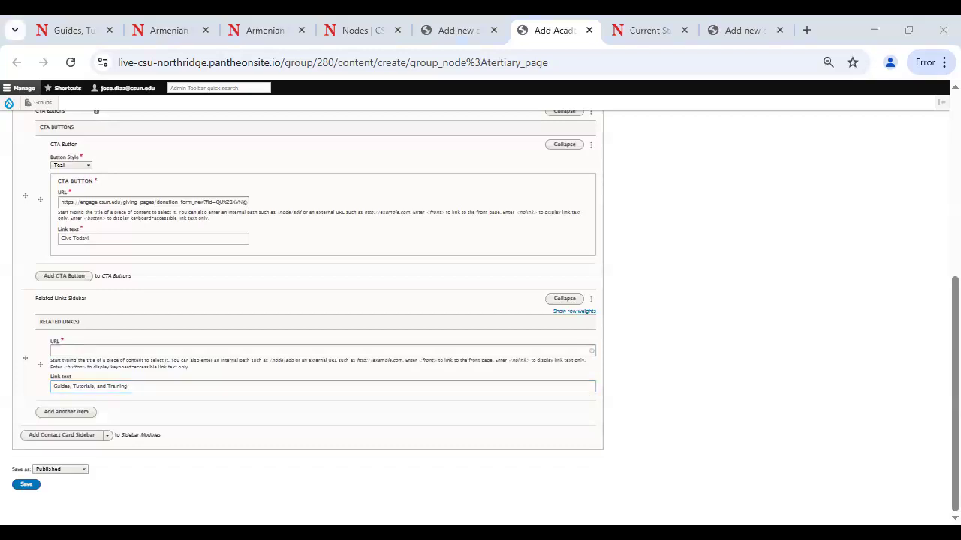
left_click(80, 352)
key("ctrl+v")
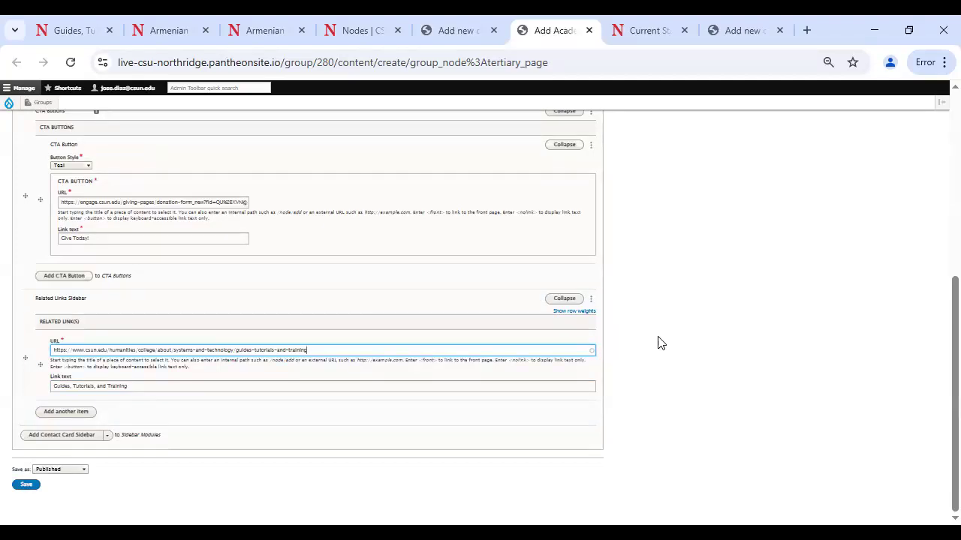
Step: Review the new page's title, parent menu item, meta tags and the three sidebar modules
scroll(638, 357, "up", 5)
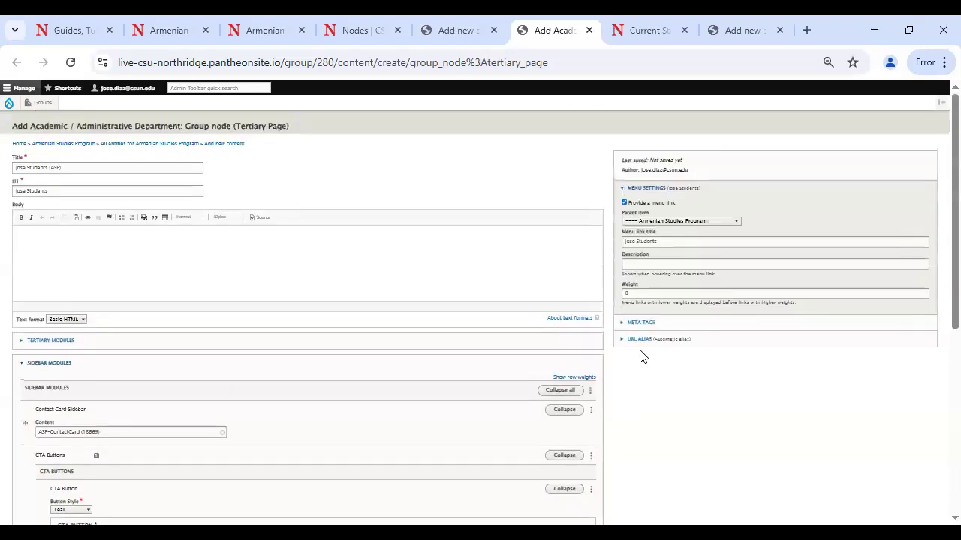
left_click(66, 169)
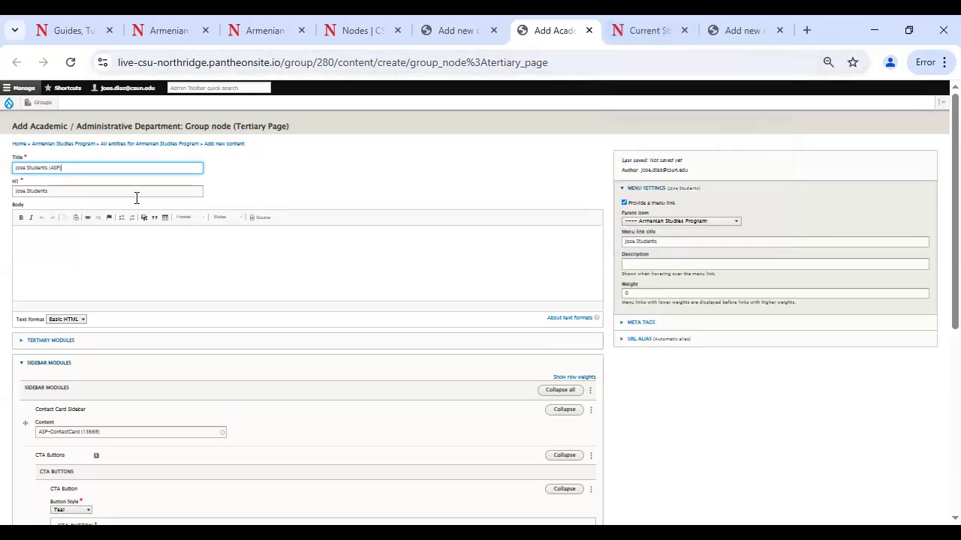
left_click(671, 224)
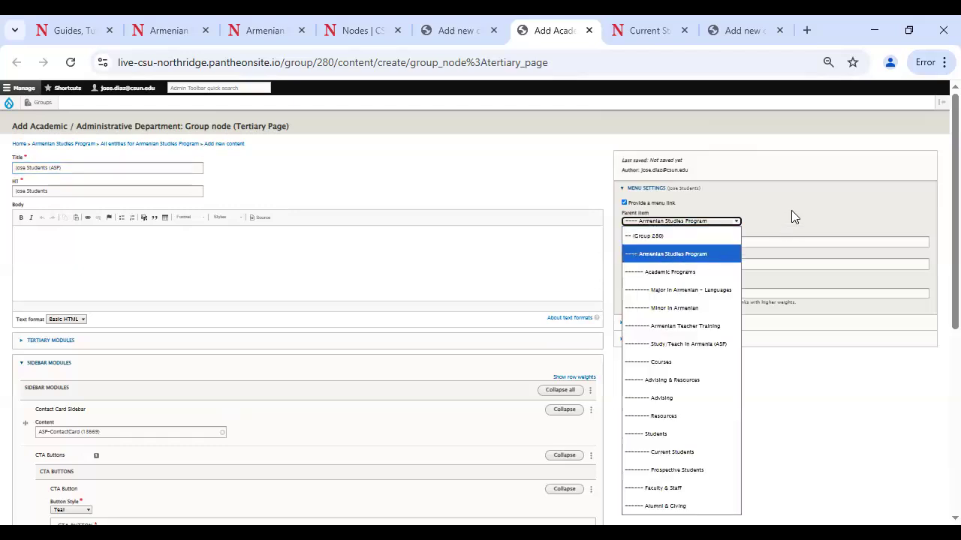
left_click(753, 239)
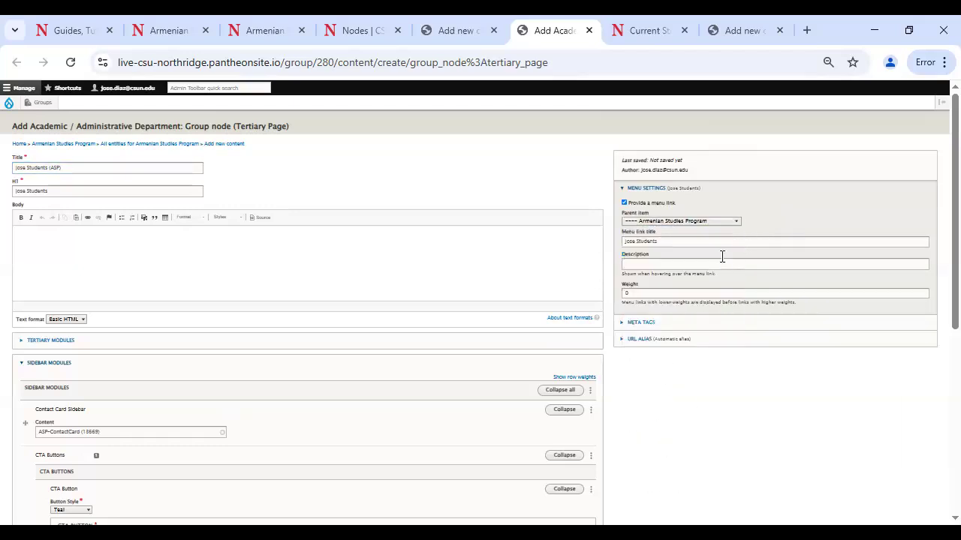
left_click(640, 325)
scroll(640, 330, "down", 2)
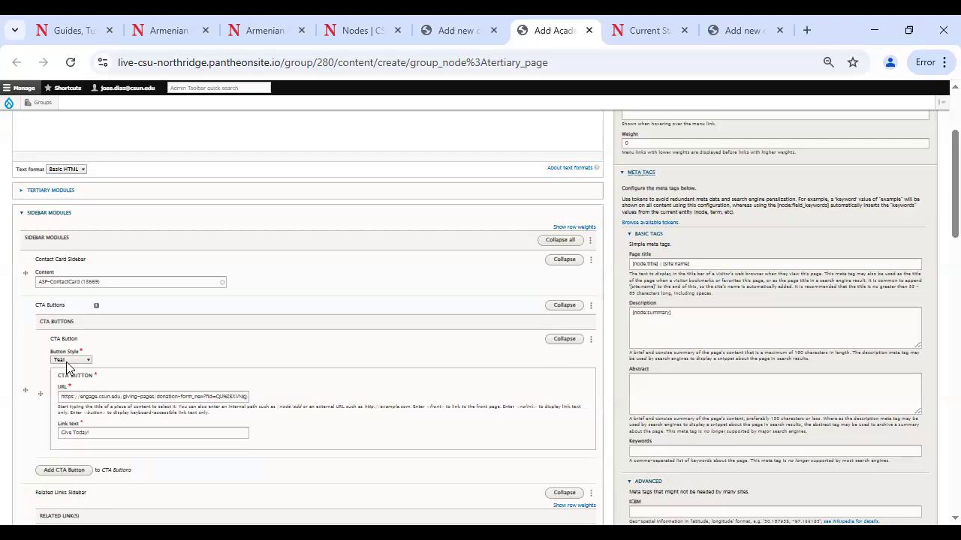
scroll(375, 391, "down", 3)
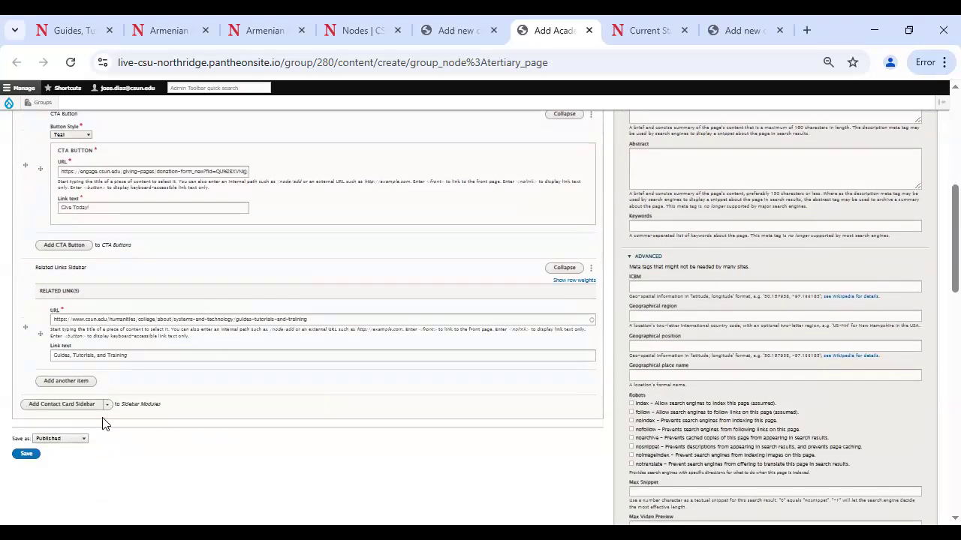
scroll(131, 274, "up", 1)
scroll(85, 279, "up", 1)
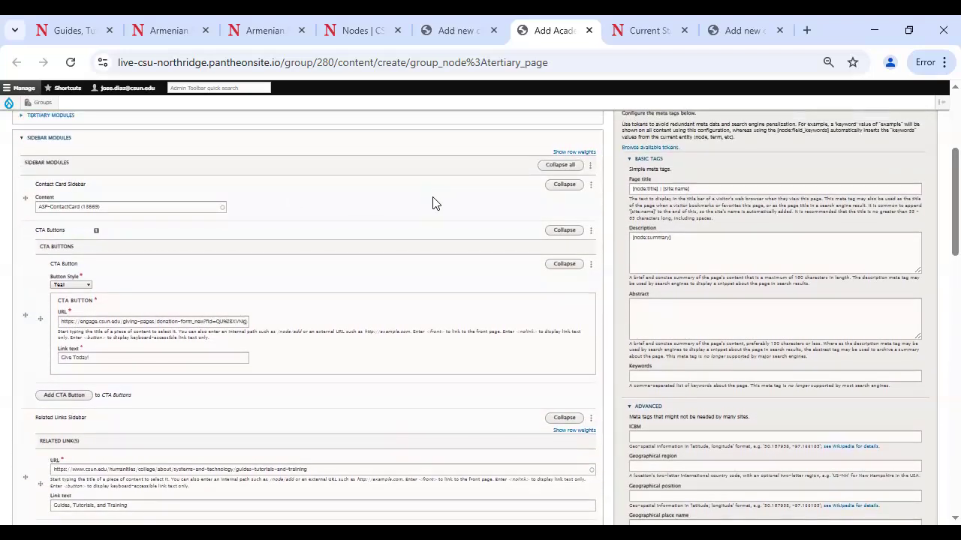
Step: Save the new Tertiary Page as Published and reload it to refresh the program's menu
scroll(432, 203, "down", 2)
left_click(27, 454)
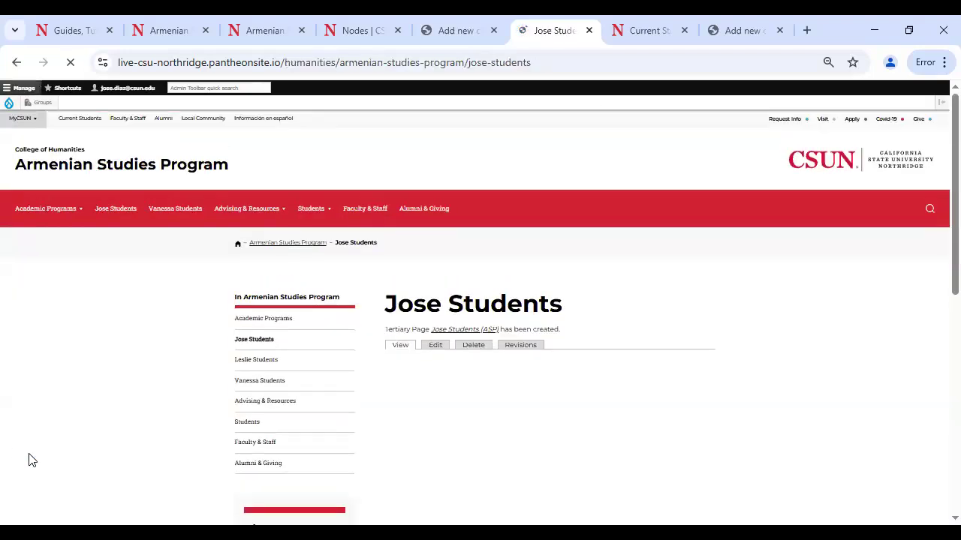
left_click(71, 63)
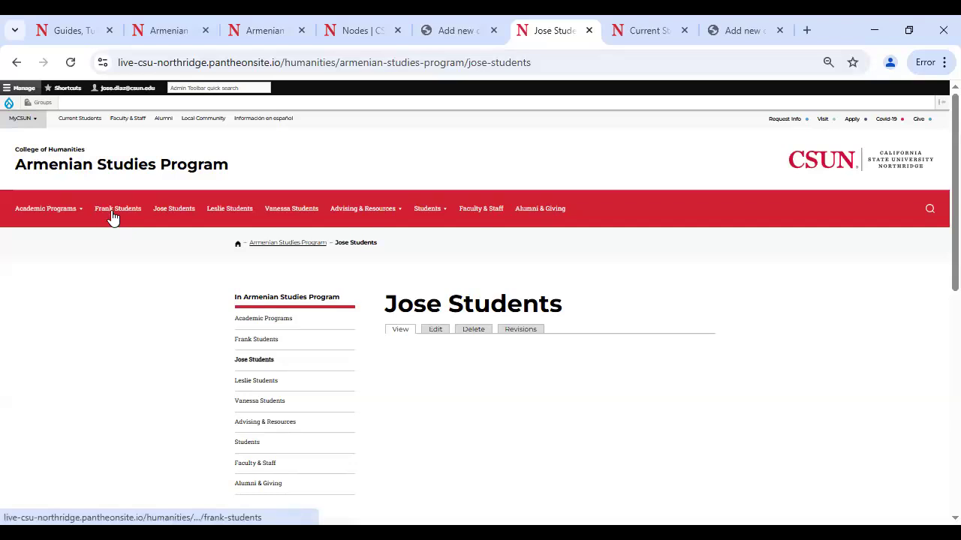
Step: Examine the contact card, Give Today! button and related link on two of the other participants' student pages
left_click(112, 216)
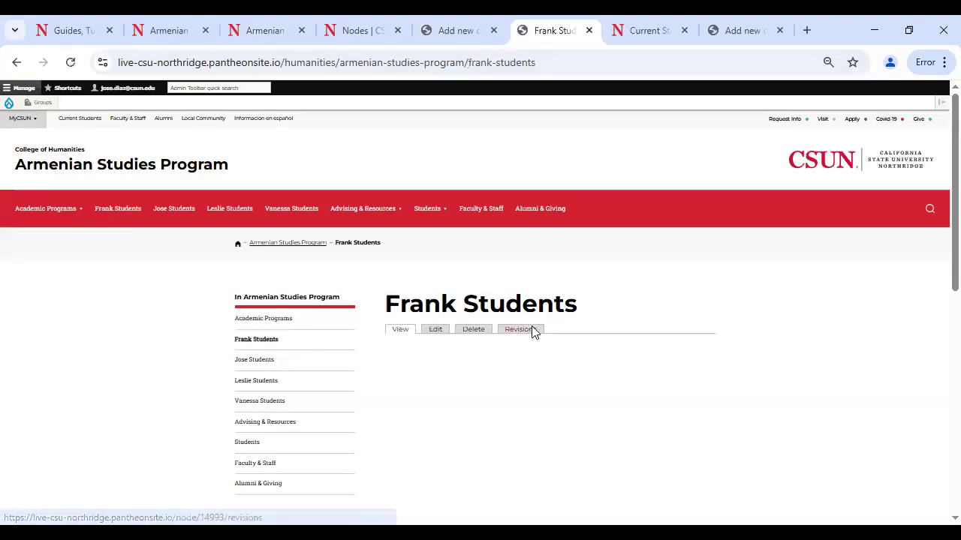
scroll(346, 308, "down", 4)
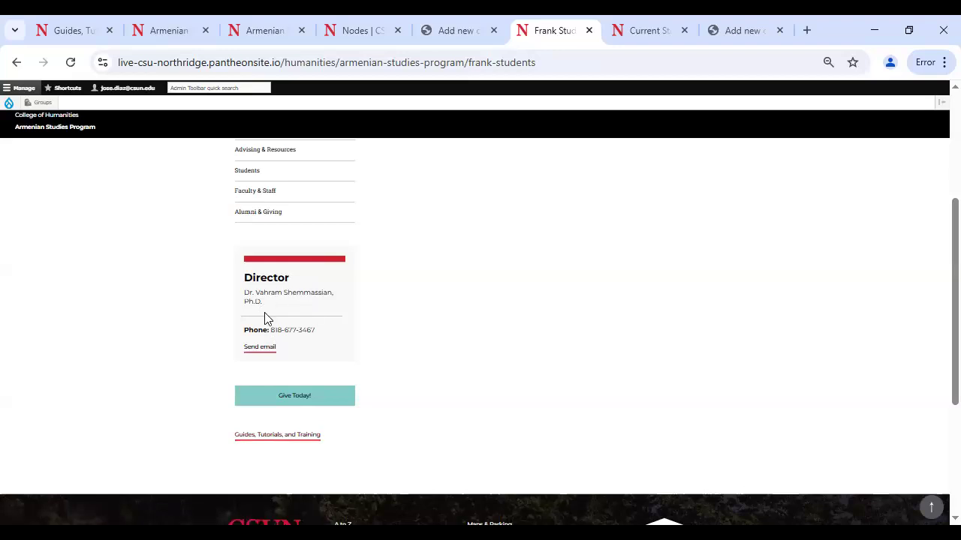
scroll(386, 333, "up", 4)
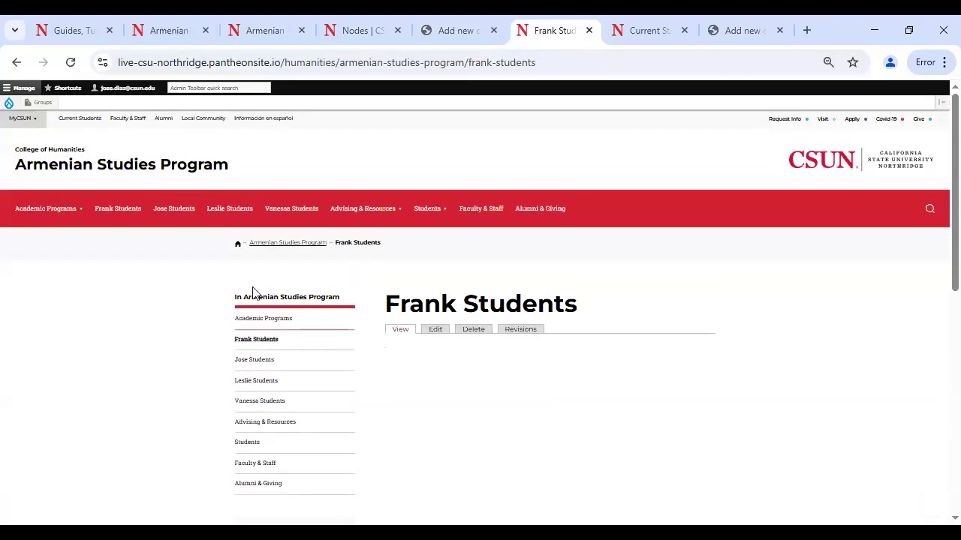
left_click(238, 211)
scroll(377, 335, "down", 4)
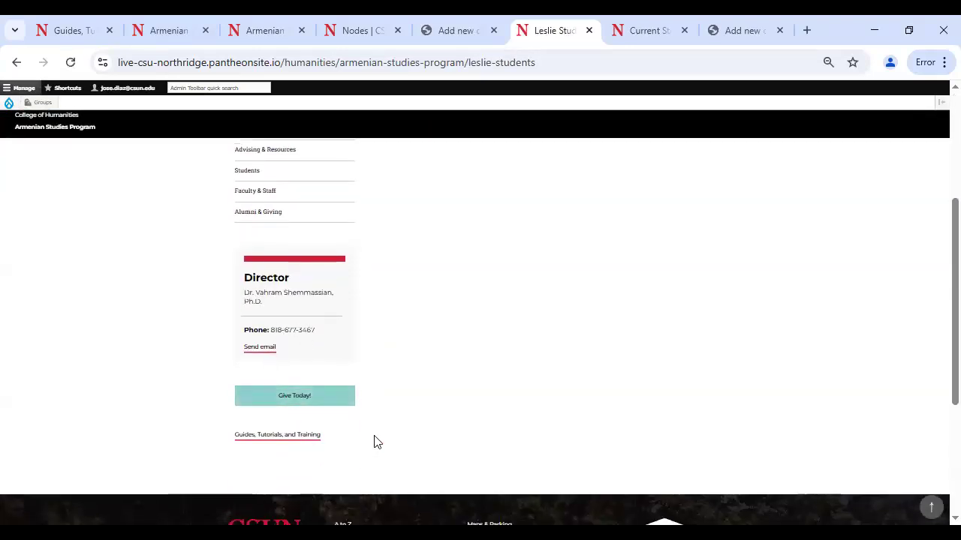
scroll(375, 442, "up", 4)
Step: Open the last participant's student page in the program's menu for editing and save it again as Published
left_click(284, 214)
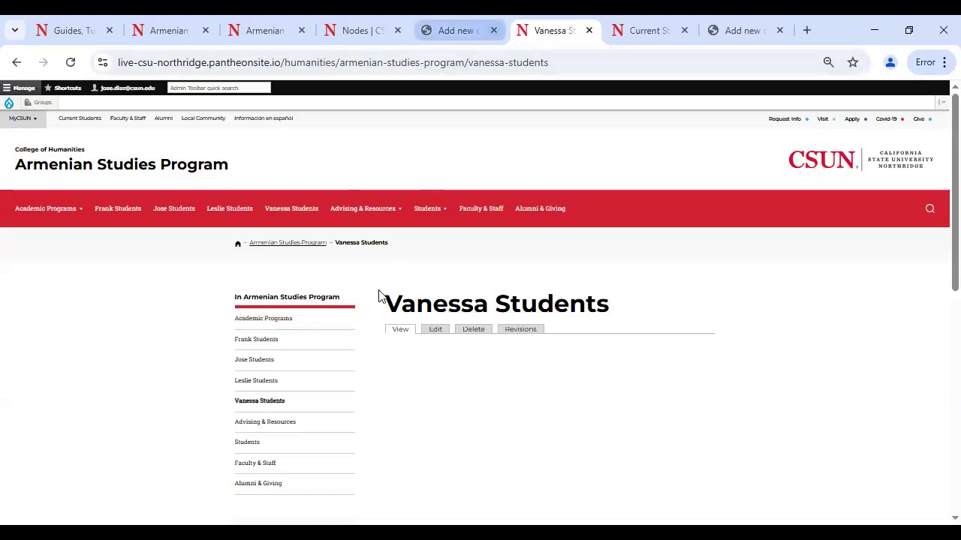
left_click(439, 331)
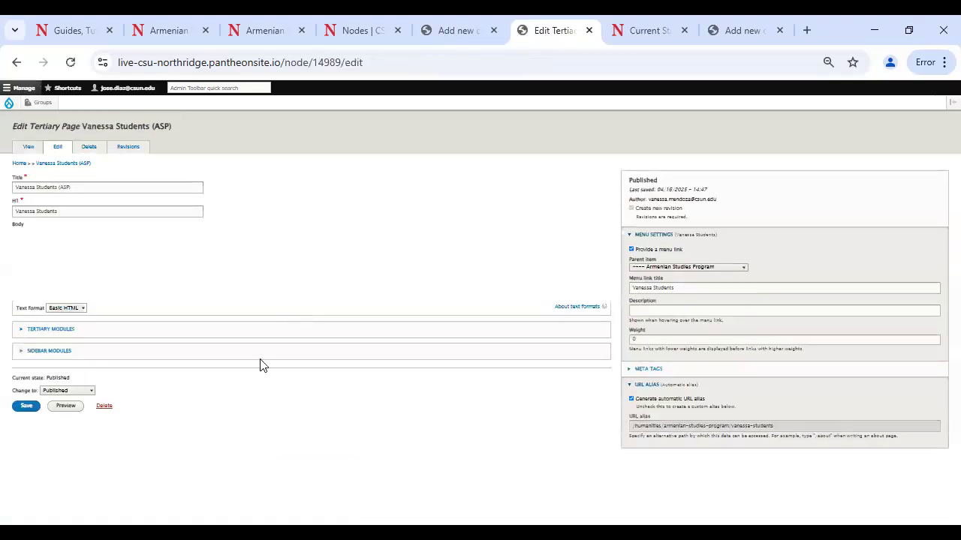
left_click(27, 440)
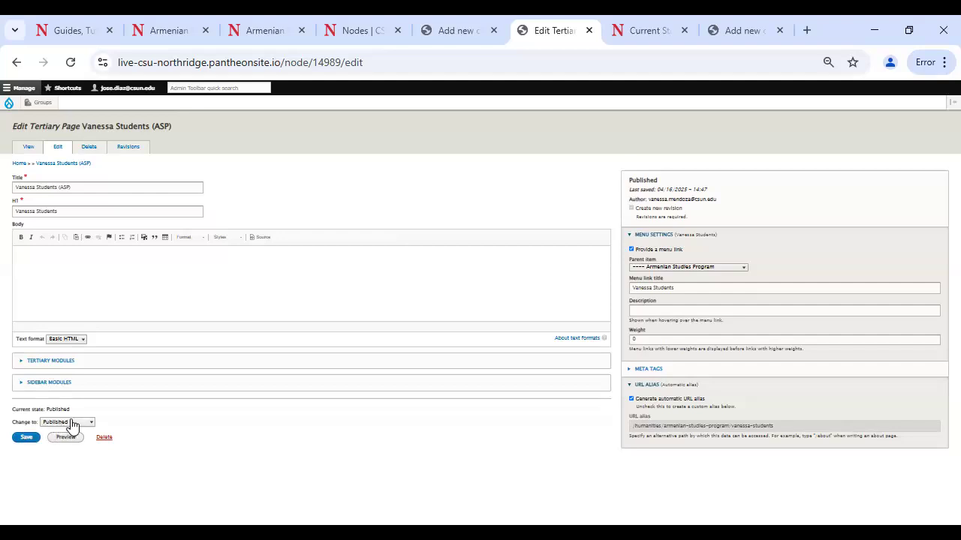
left_click(28, 440)
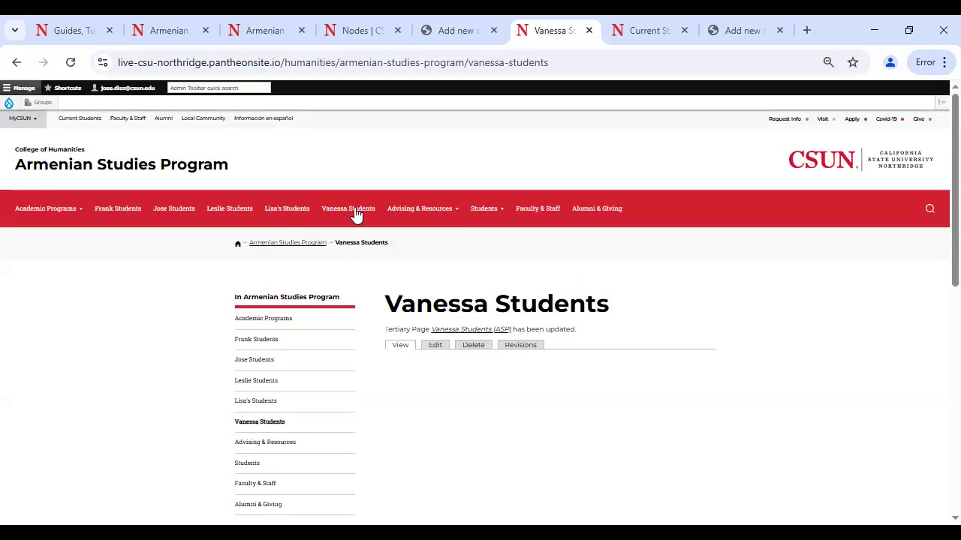
Step: Reload the saved student page and examine its program menu, contact card, Give Today! button and related link
scroll(388, 343, "down", 4)
scroll(389, 348, "up", 1)
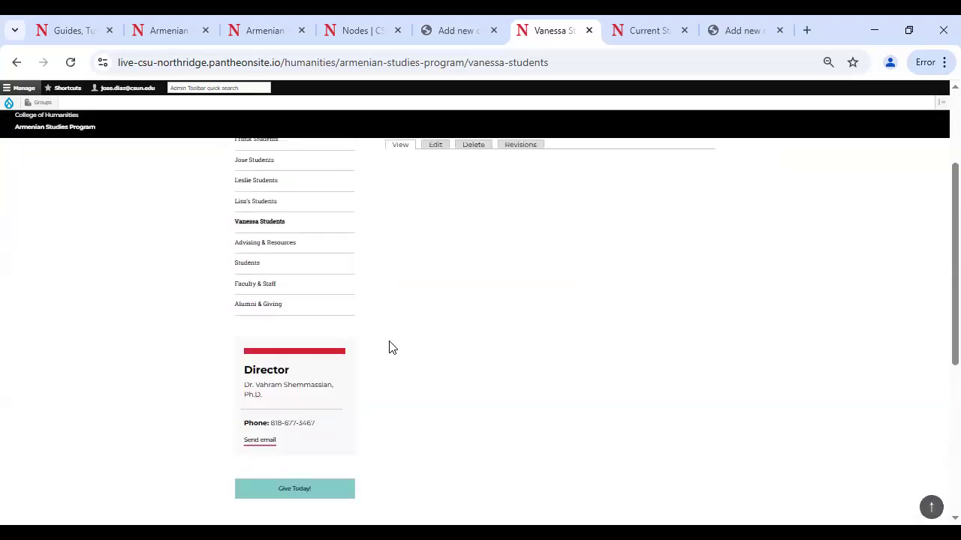
scroll(390, 345, "up", 3)
scroll(435, 404, "down", 4)
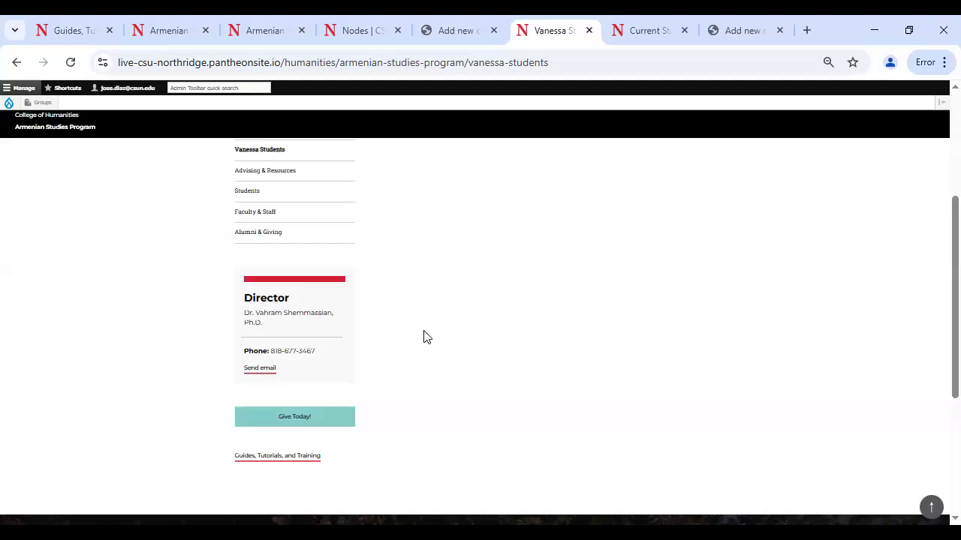
scroll(424, 337, "up", 4)
left_click(71, 64)
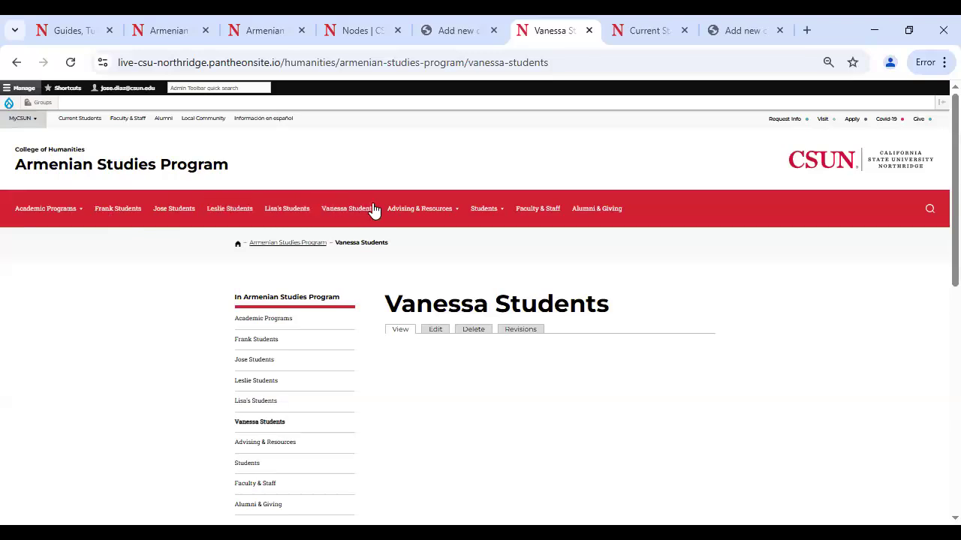
scroll(540, 350, "down", 3)
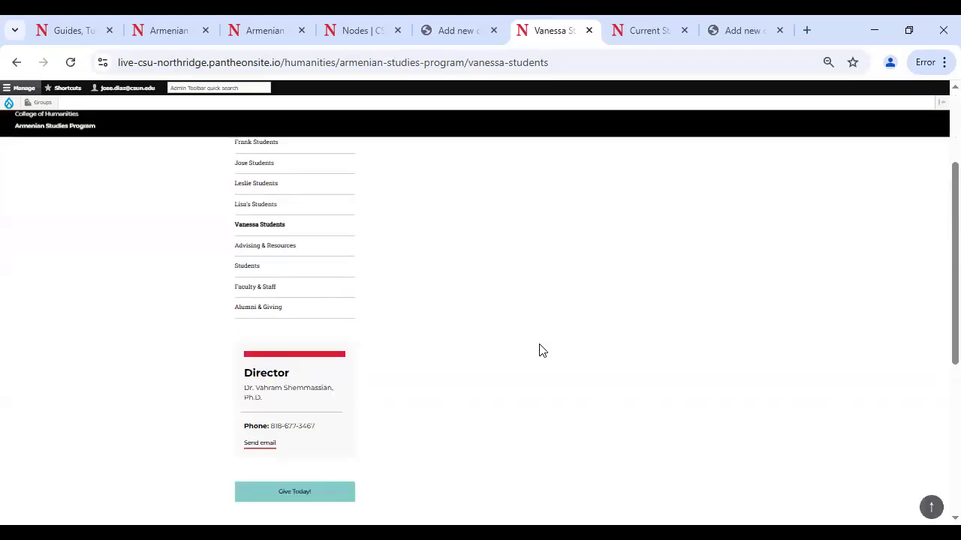
scroll(540, 353, "up", 3)
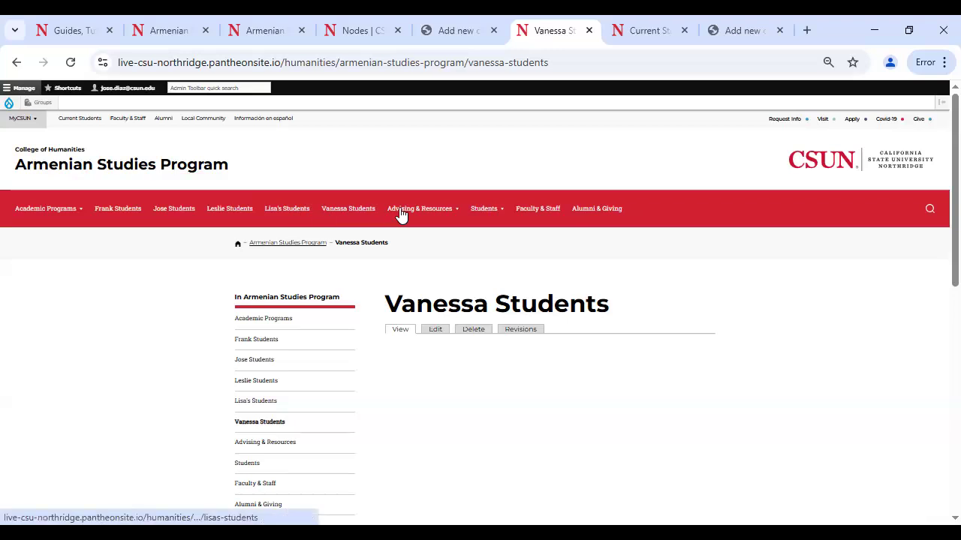
Step: Open the program's Students page and examine its Current Students and Prospective Students feature blocks
left_click(487, 209)
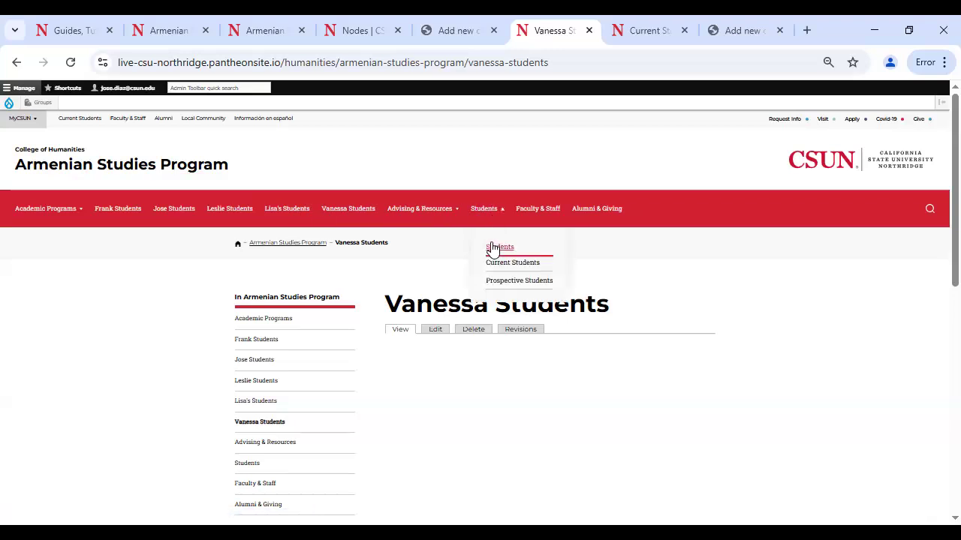
left_click(493, 247)
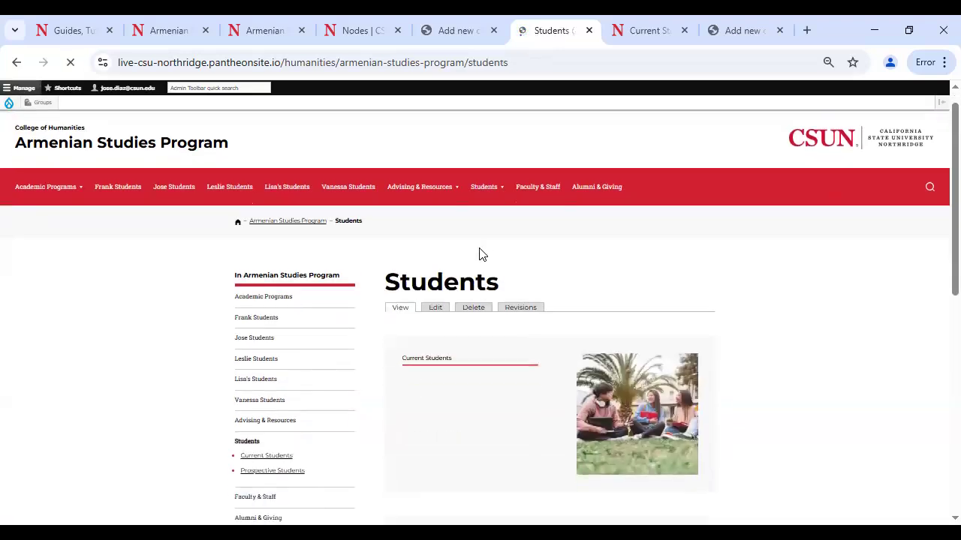
scroll(481, 253, "down", 3)
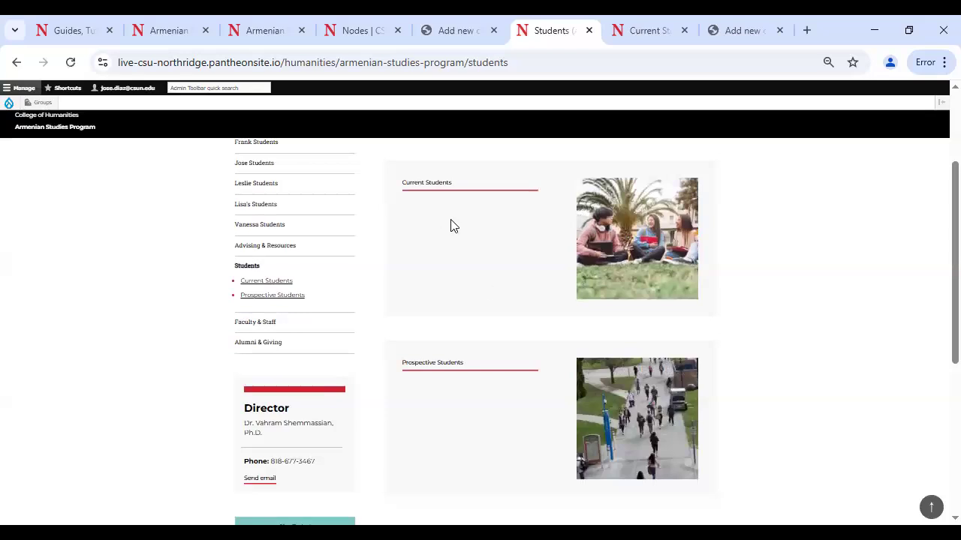
scroll(497, 223, "up", 2)
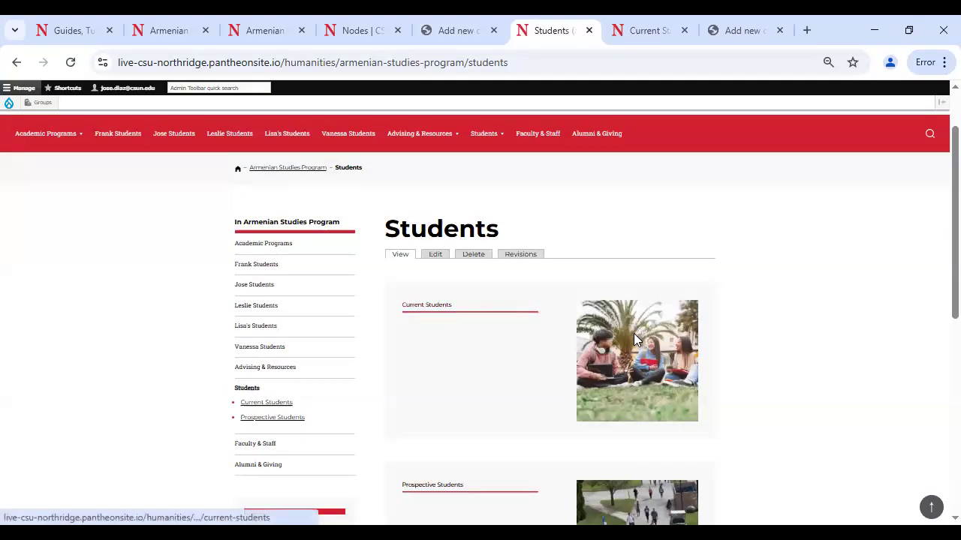
scroll(571, 300, "down", 3)
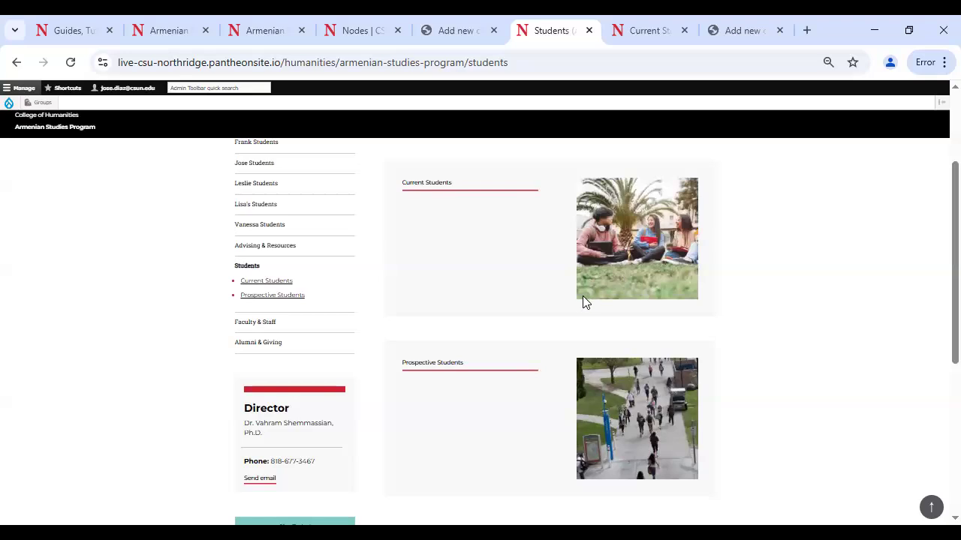
scroll(579, 276, "up", 2)
scroll(575, 285, "down", 2)
scroll(559, 293, "up", 2)
scroll(559, 293, "up", 1)
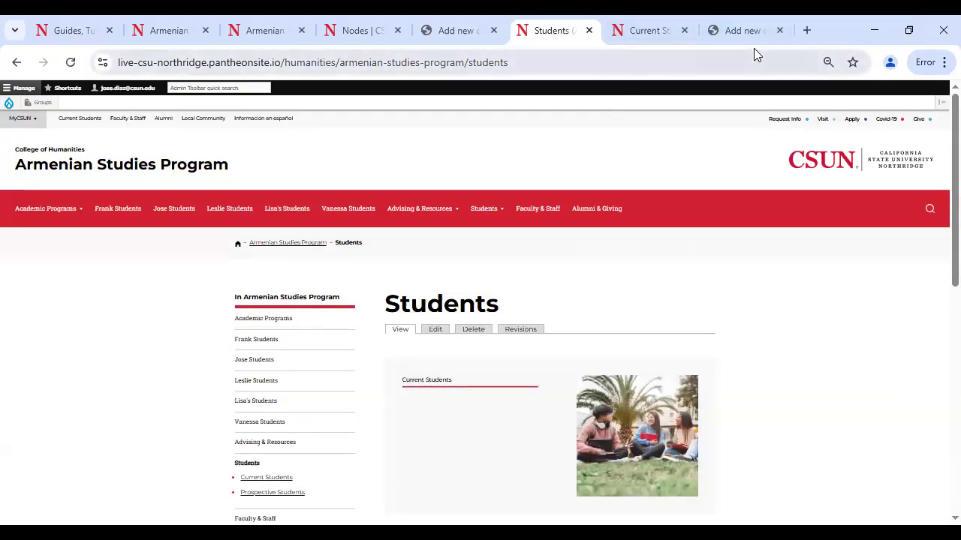
left_click(659, 31)
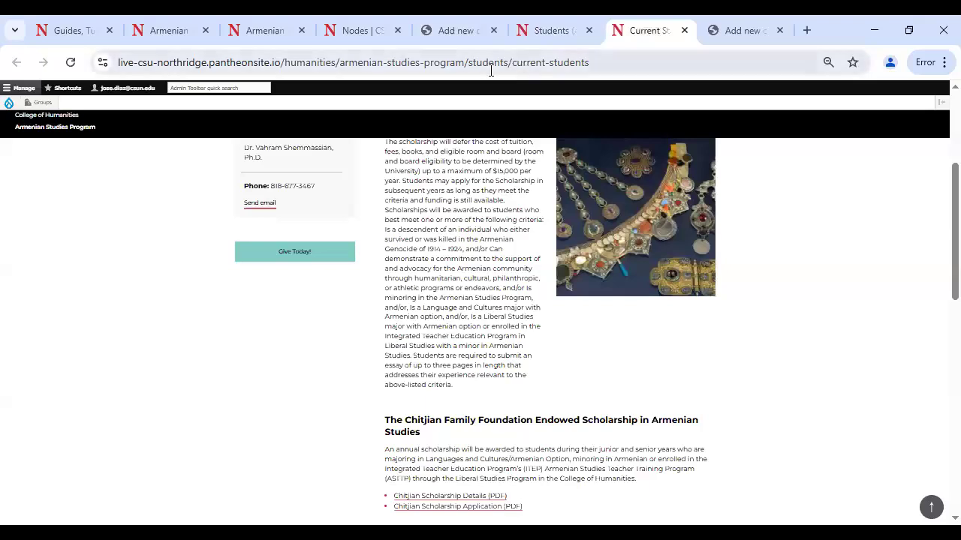
left_click(537, 31)
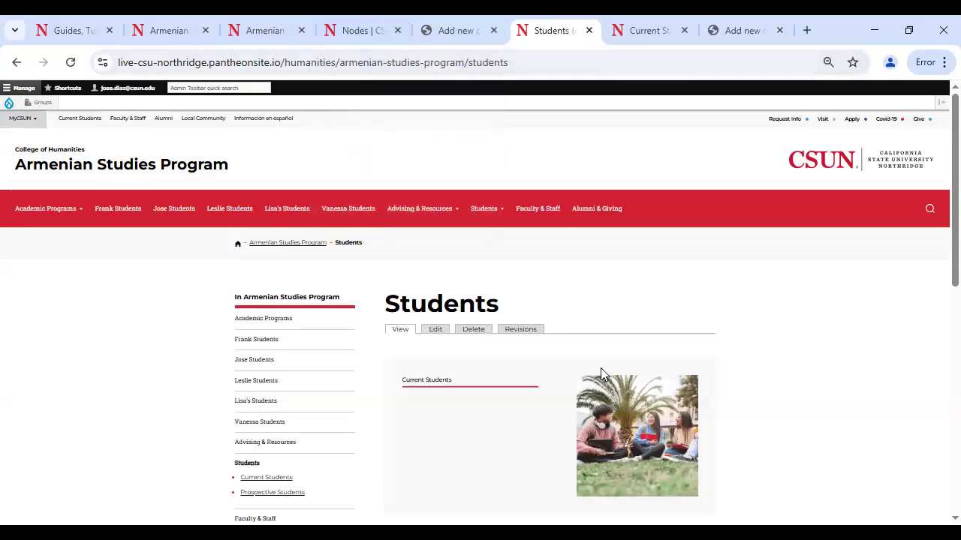
scroll(522, 360, "down", 1)
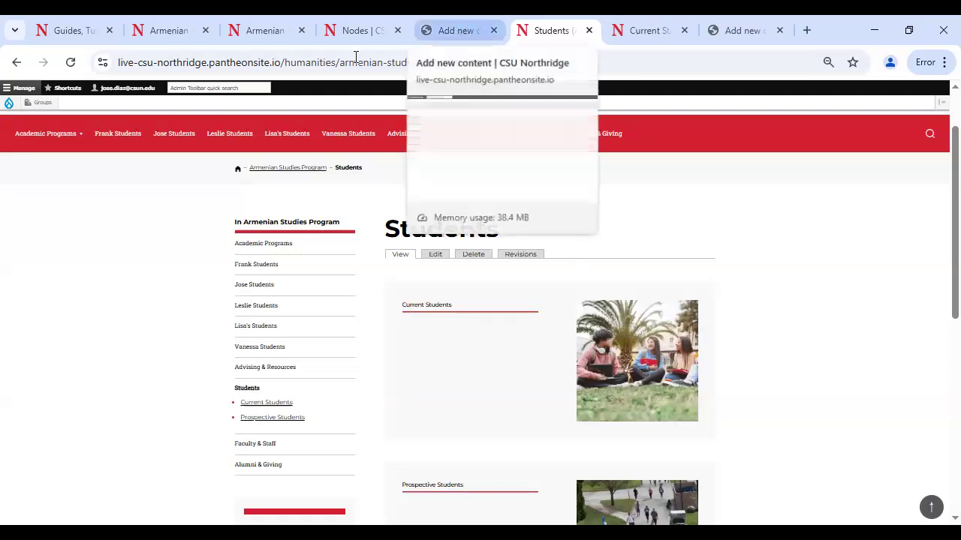
scroll(193, 177, "up", 1)
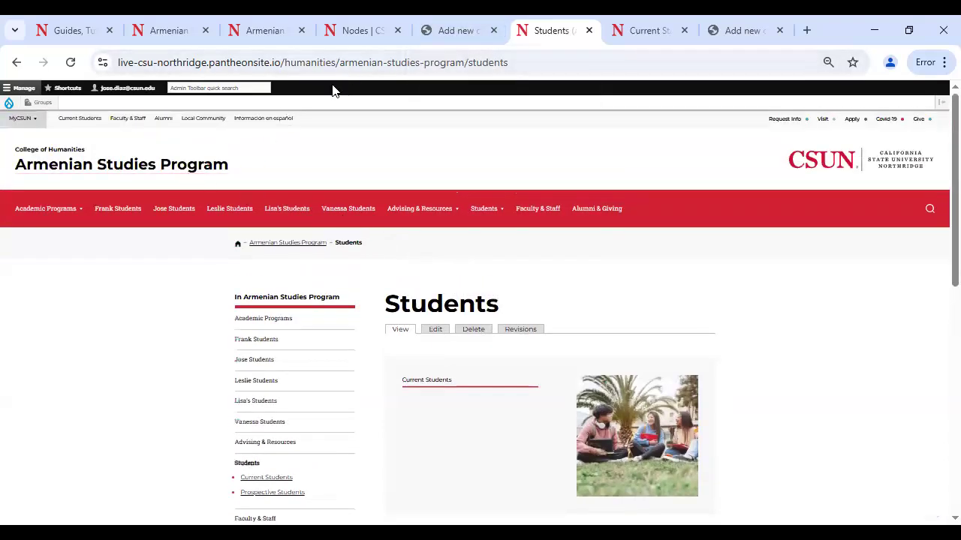
Step: Open the Armenian Studies Program group from the group list and display its nodes
left_click(359, 31)
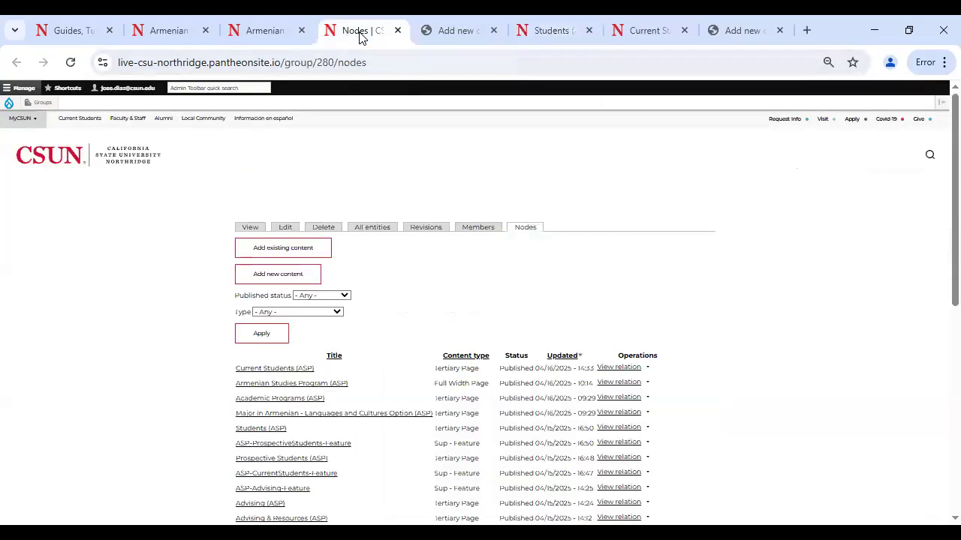
left_click(545, 35)
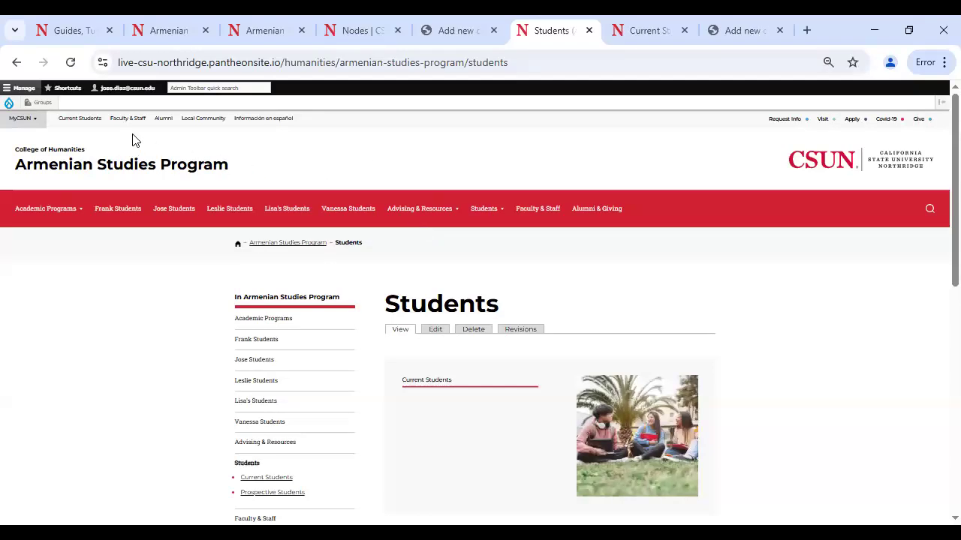
mouse_move(42, 106)
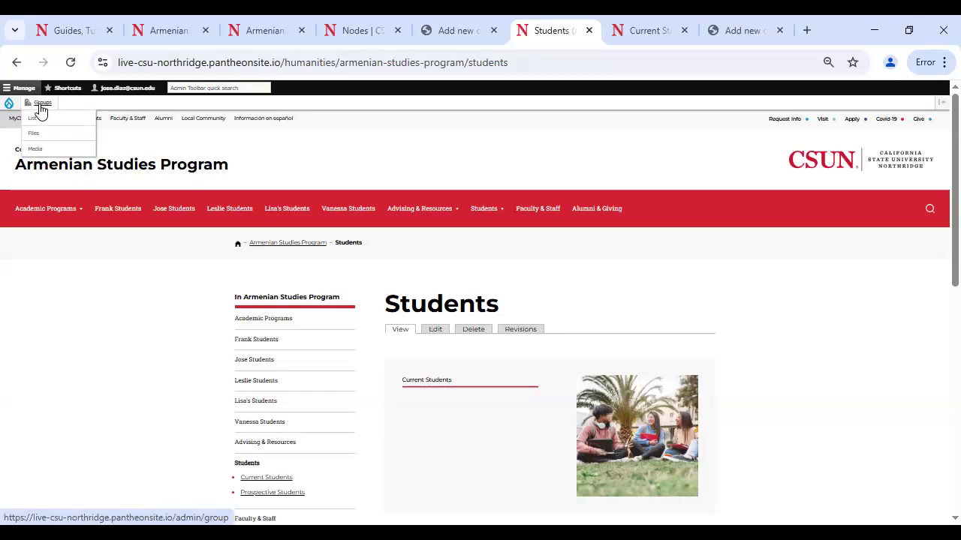
left_click(41, 105)
scroll(133, 388, "down", 3)
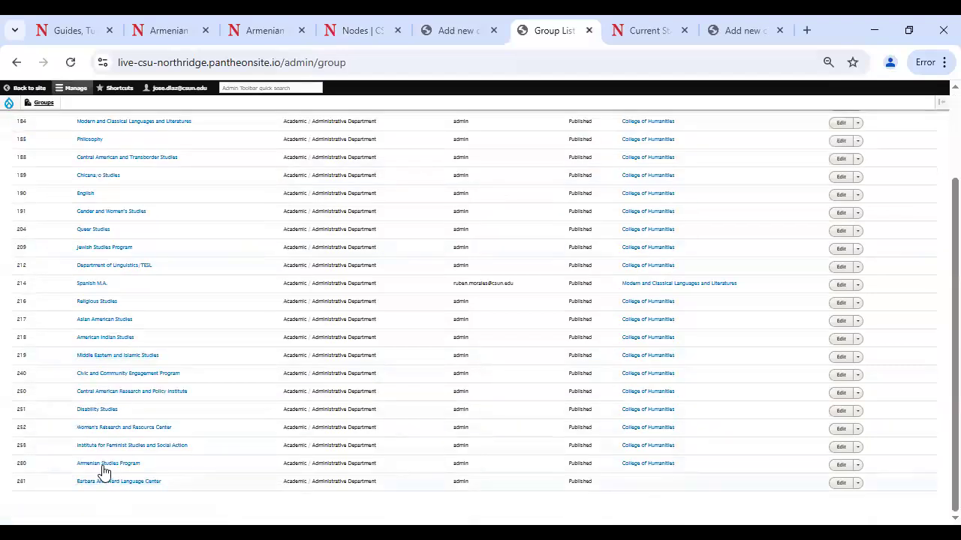
left_click(102, 465)
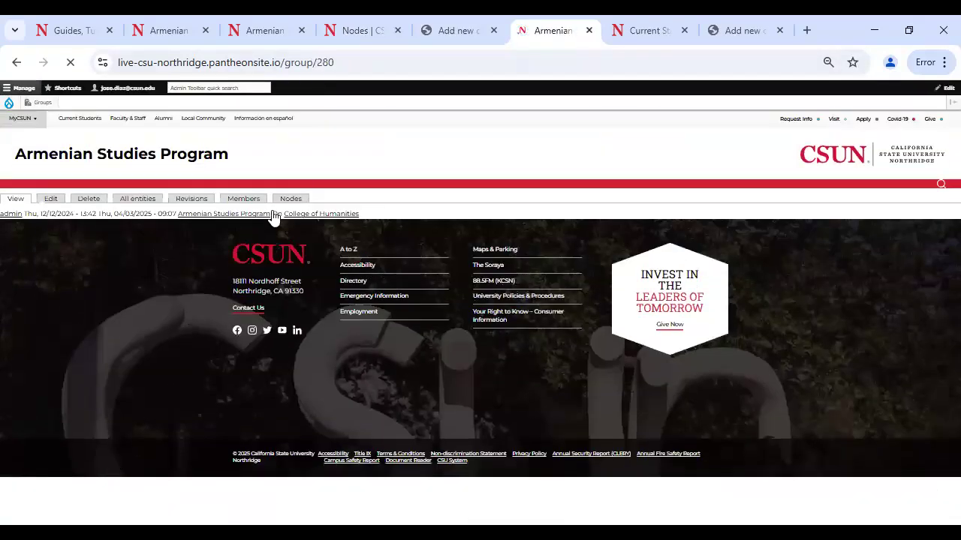
left_click(291, 201)
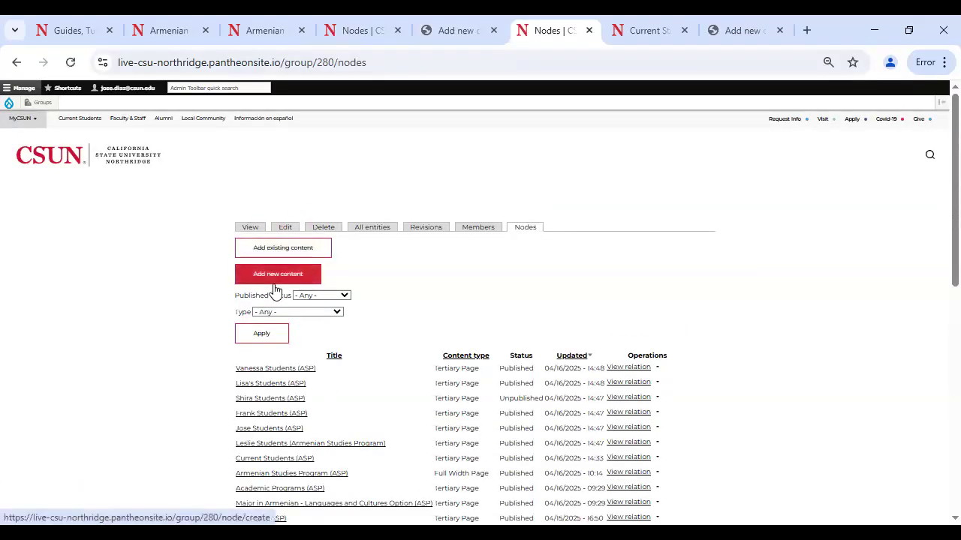
Step: Start a new Sup – Feature in the group, titled with ASP, the editor's first name and Feature, joined by hyphens
left_click(281, 288)
left_click(272, 278)
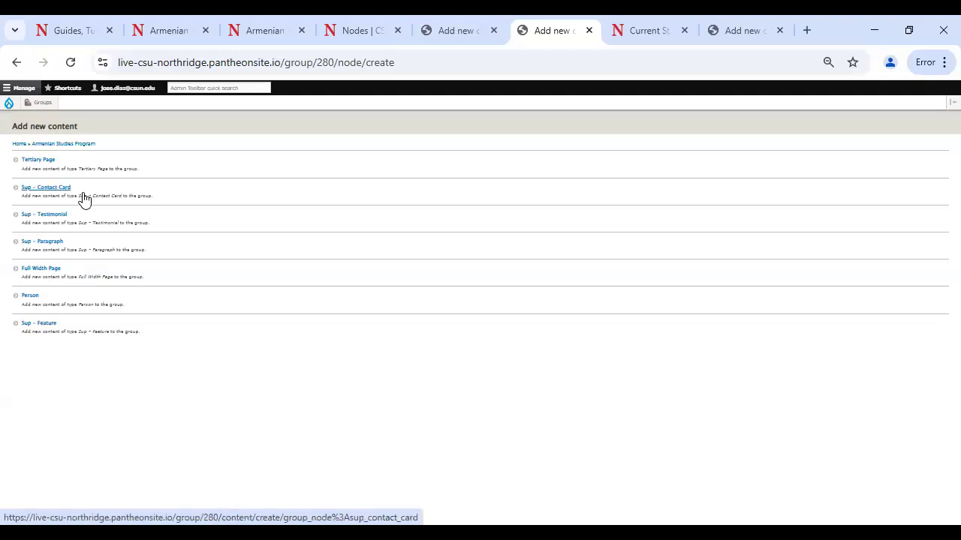
left_click(37, 325)
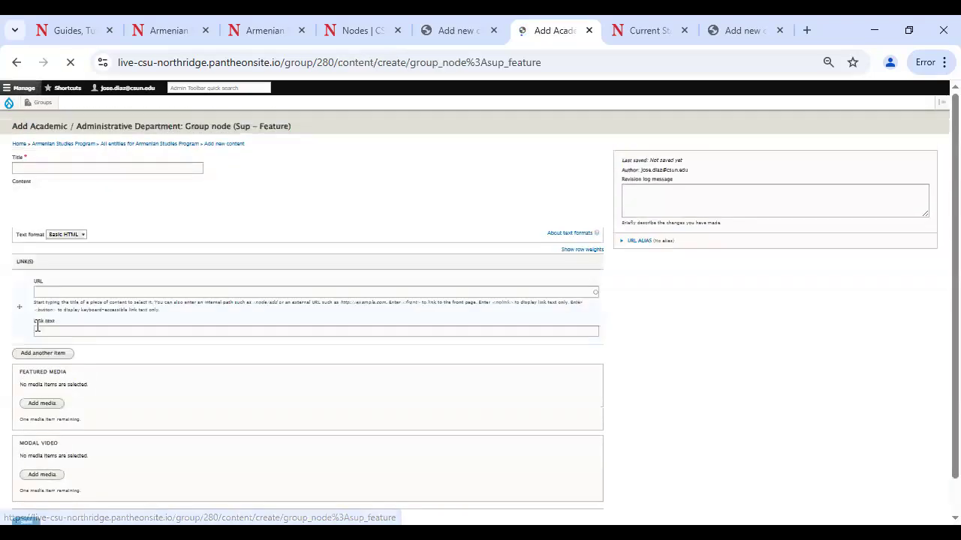
left_click(81, 169)
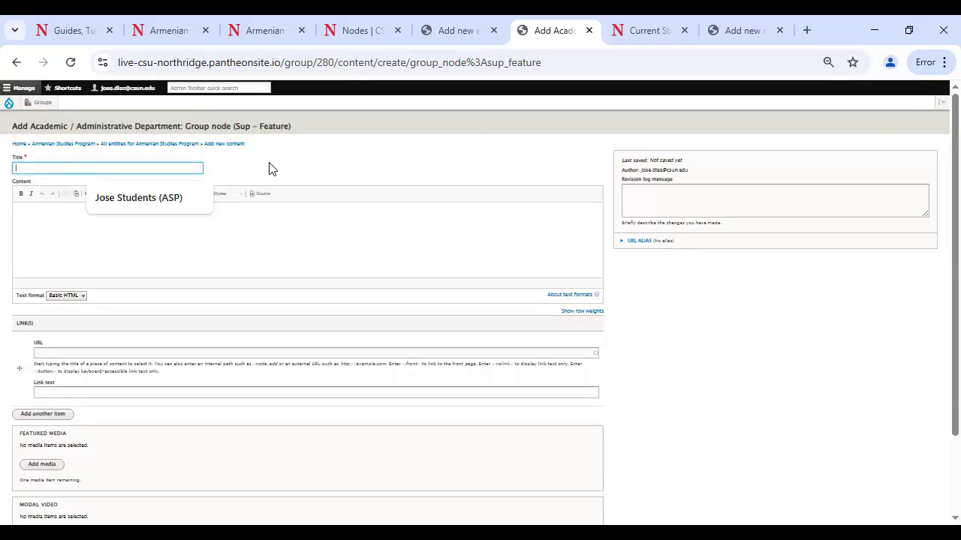
type("ASP-Jose-Feature")
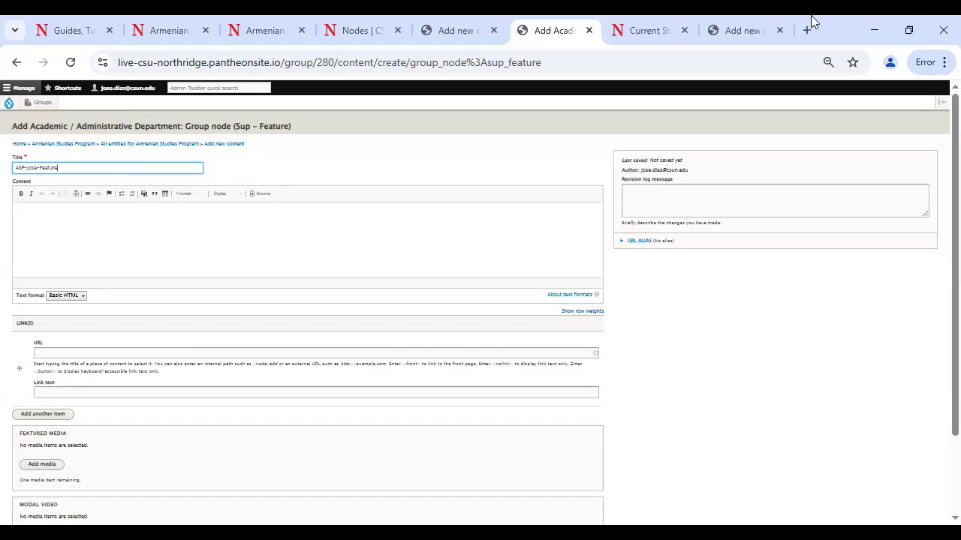
Step: Examine the links and images of the two features on the published Students page, and return to the new feature's form
left_click(638, 30)
scroll(561, 219, "up", 4)
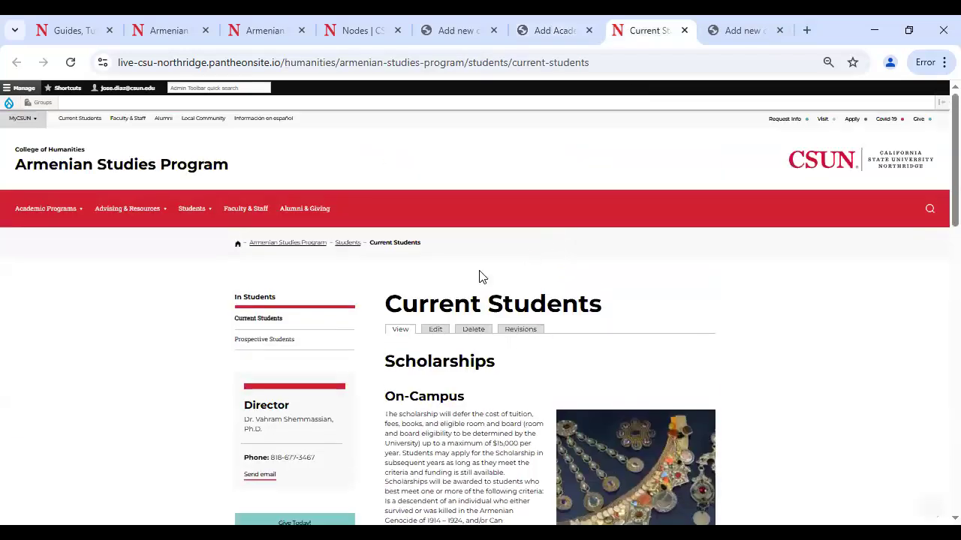
left_click(182, 210)
left_click(211, 250)
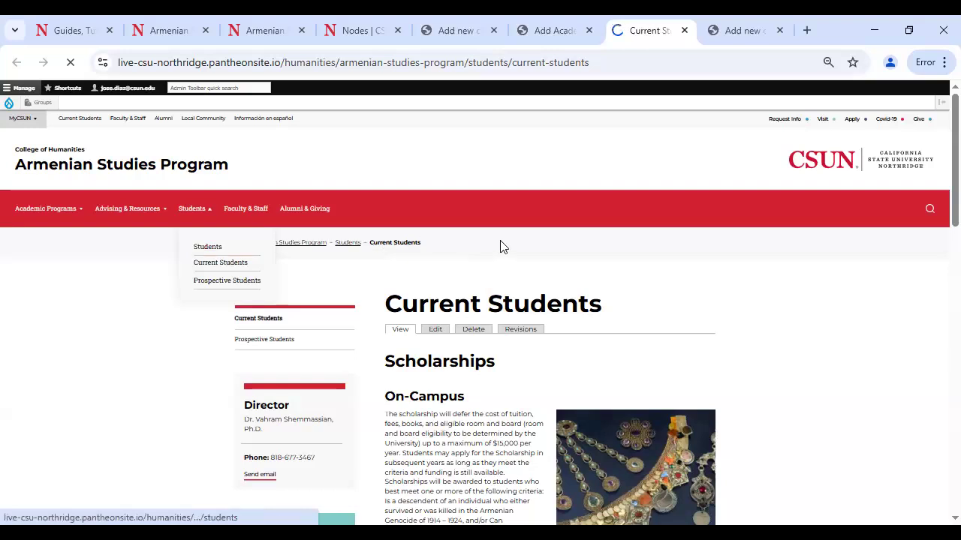
scroll(470, 292, "down", 3)
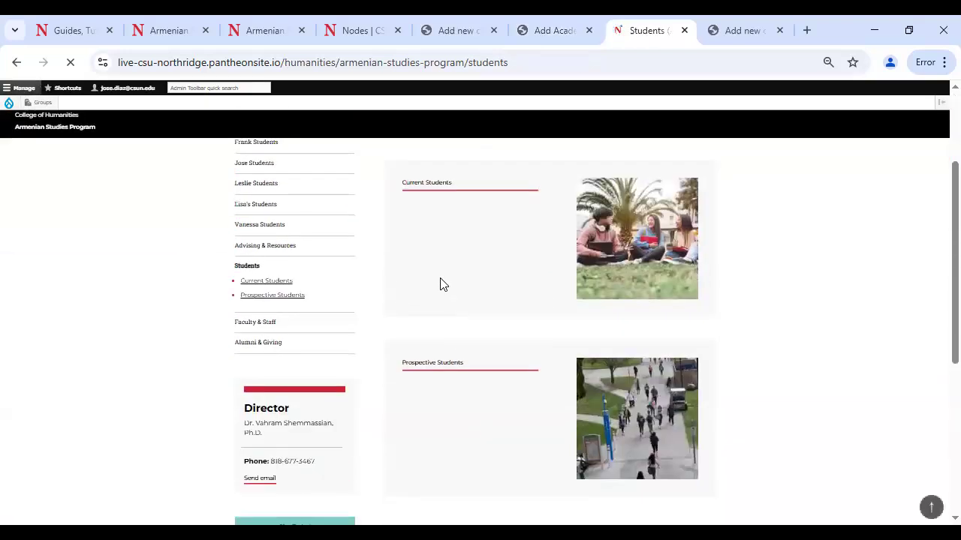
scroll(441, 283, "up", 2)
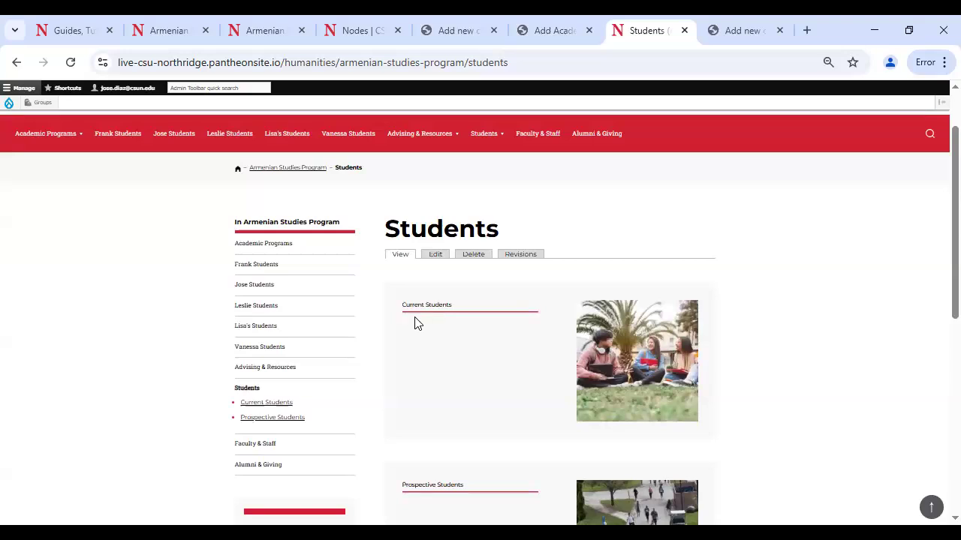
scroll(434, 328, "down", 3)
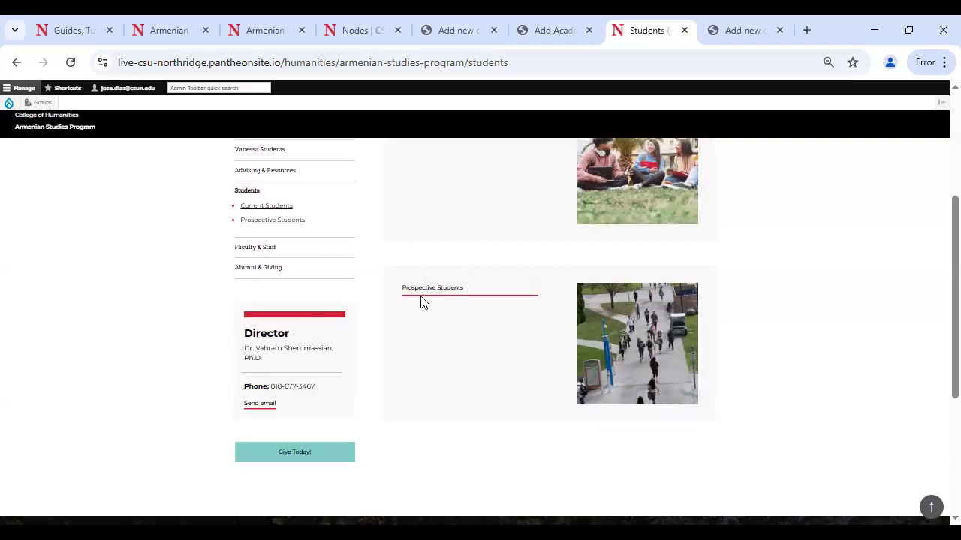
left_click(537, 30)
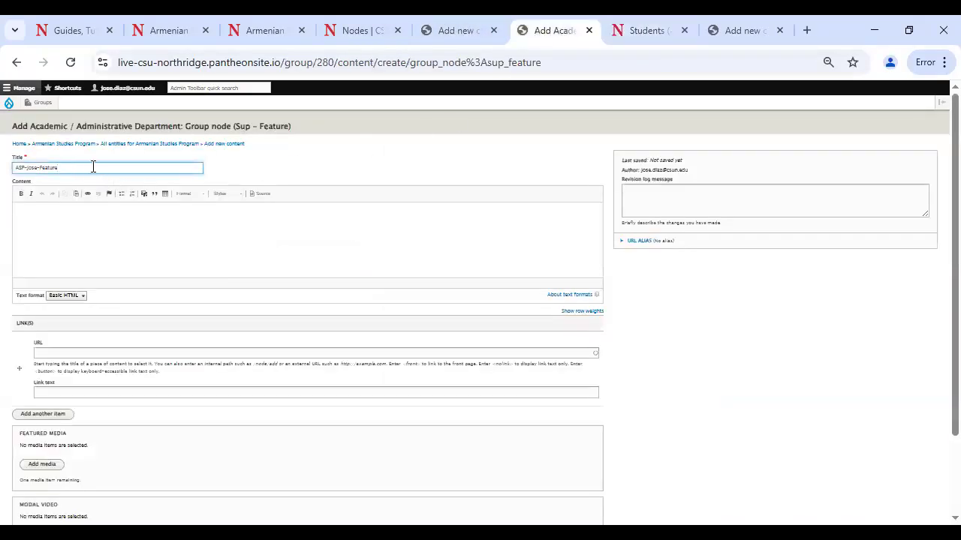
left_click(67, 241)
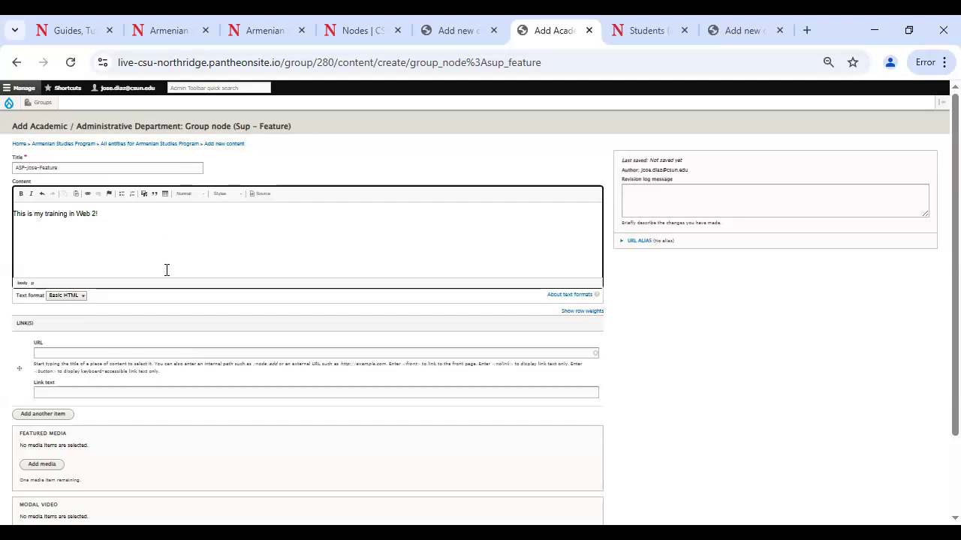
left_click(51, 352)
scroll(67, 330, "down", 1)
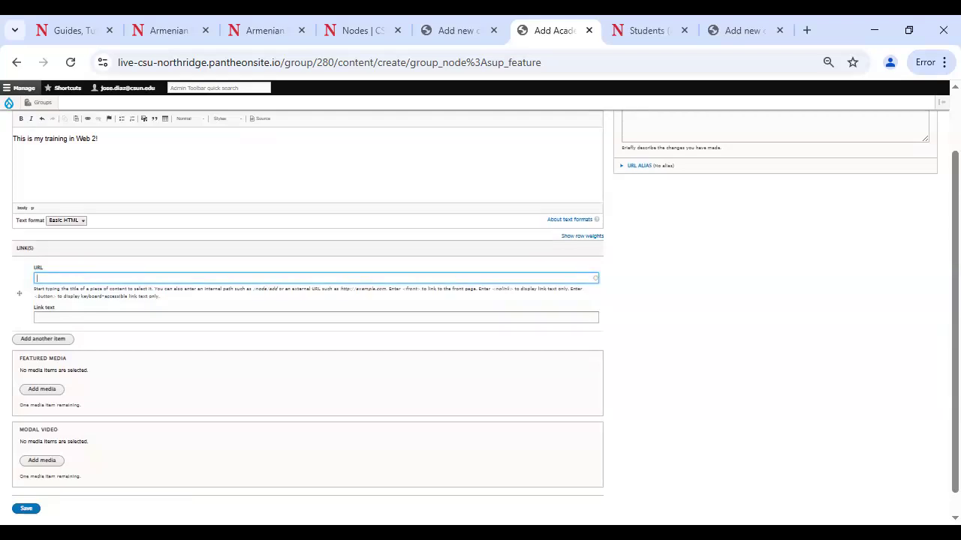
key("alt+Tab")
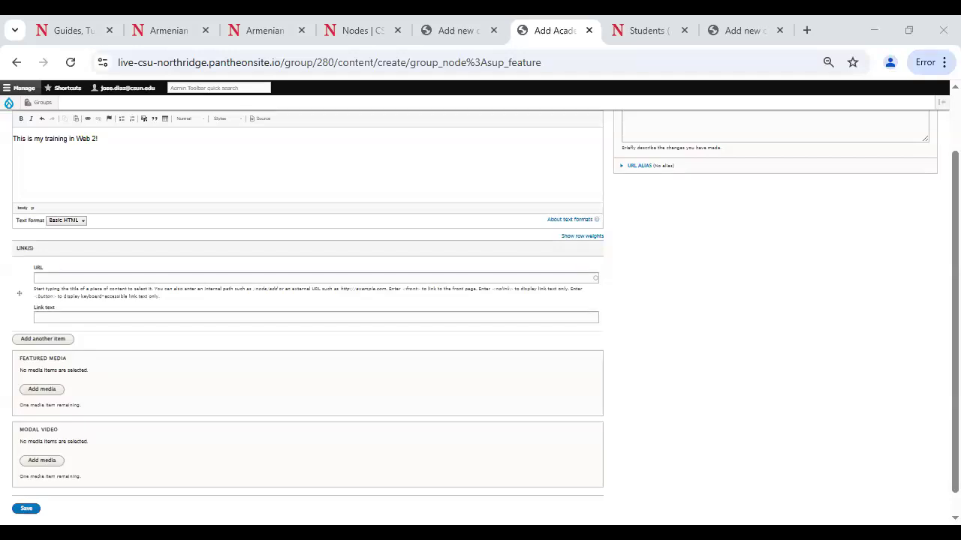
left_click(68, 317)
type("Guides, Tutorials, and Training")
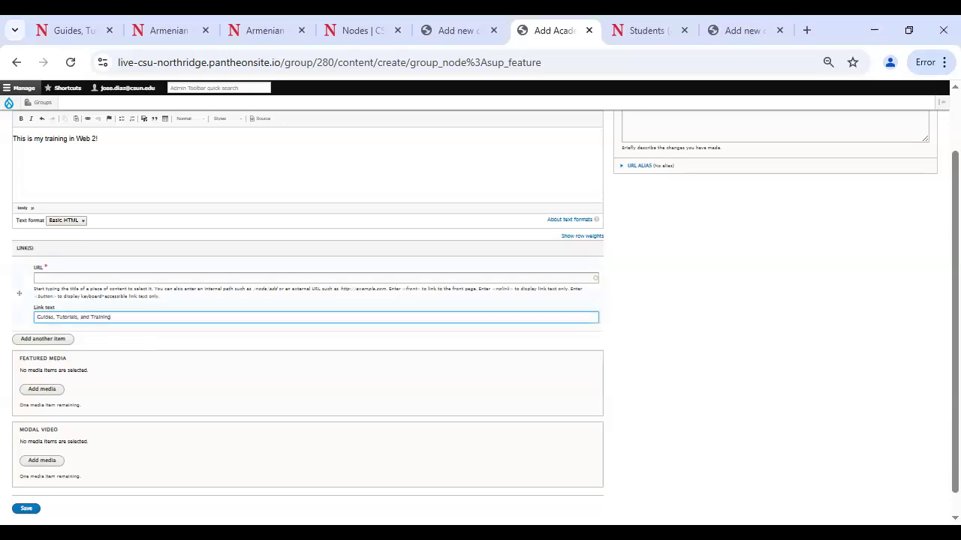
key("alt+Tab")
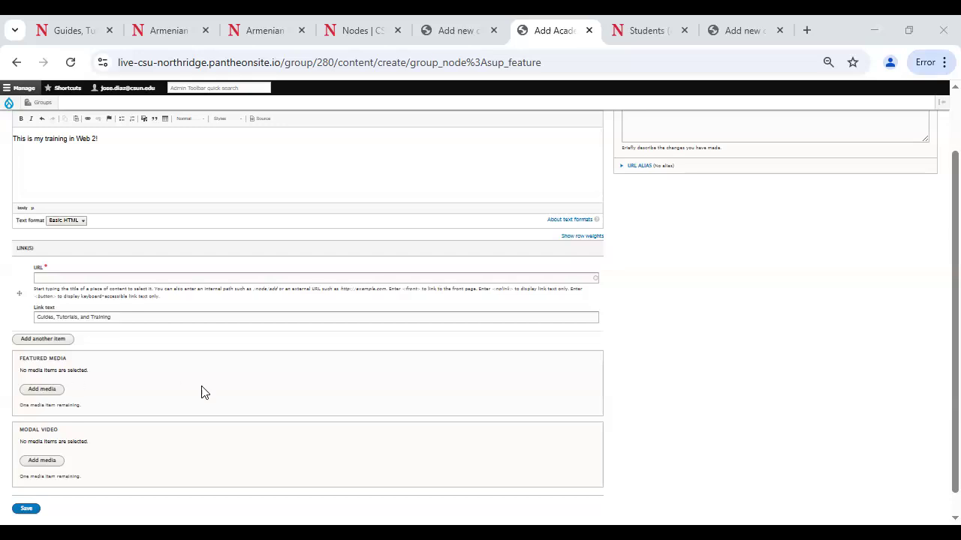
left_click(135, 275)
type("https://www.csun.edu/humanities/college/about/systems-and-technology/guides-tutorials-and-training")
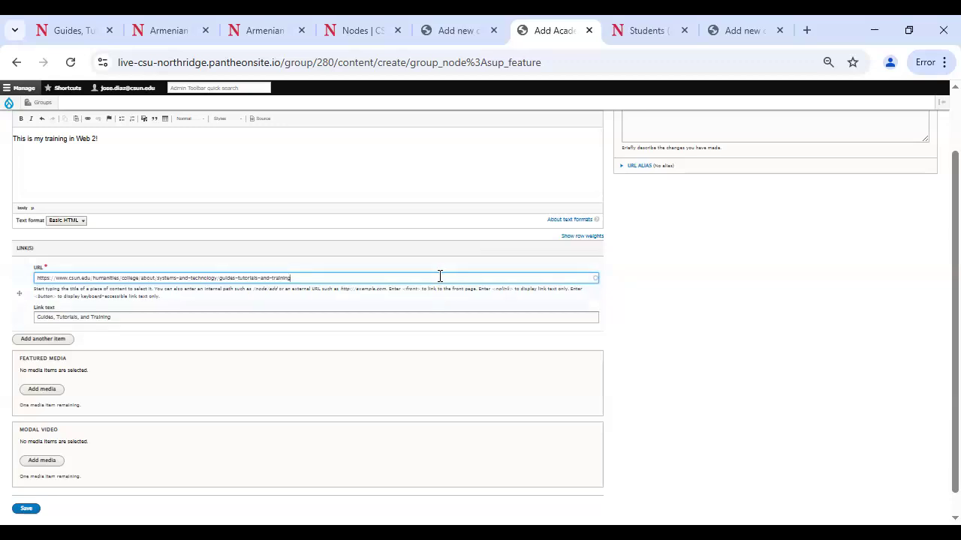
Step: Open the media library for the featured media and filter its images by the name students
scroll(440, 277, "down", 1)
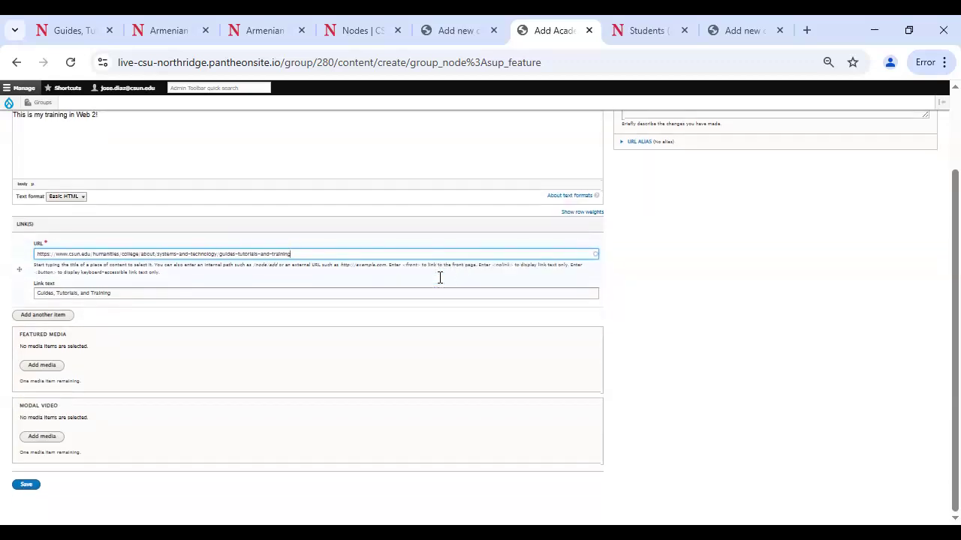
left_click(43, 366)
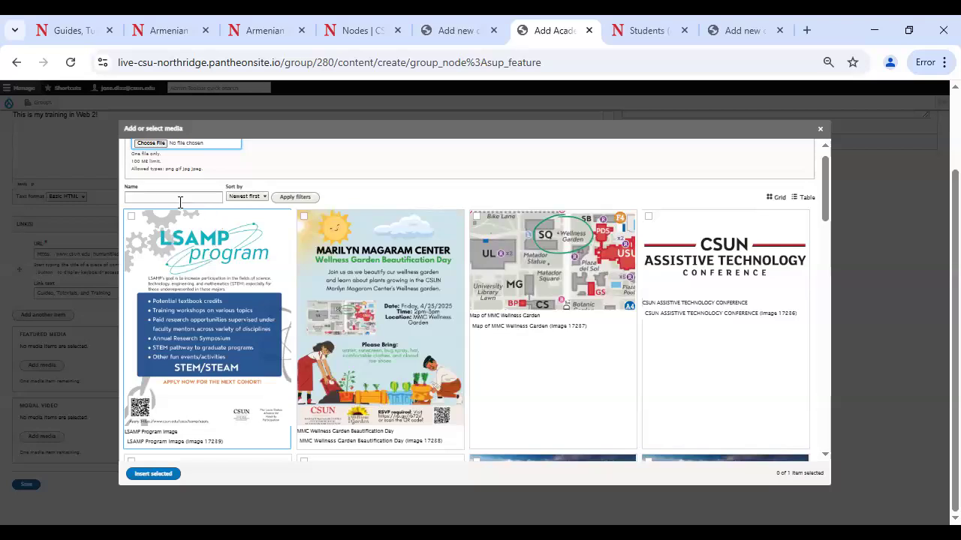
left_click(158, 197)
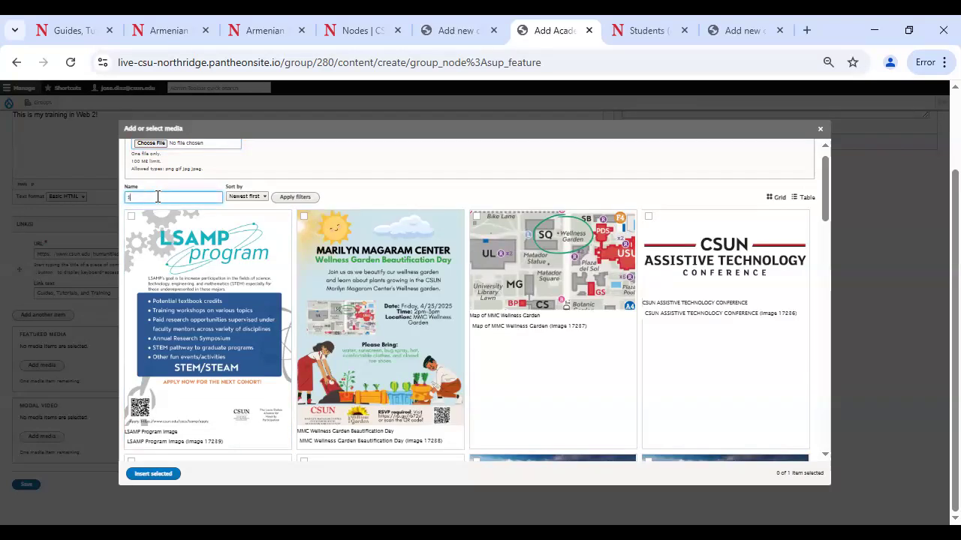
key("Return")
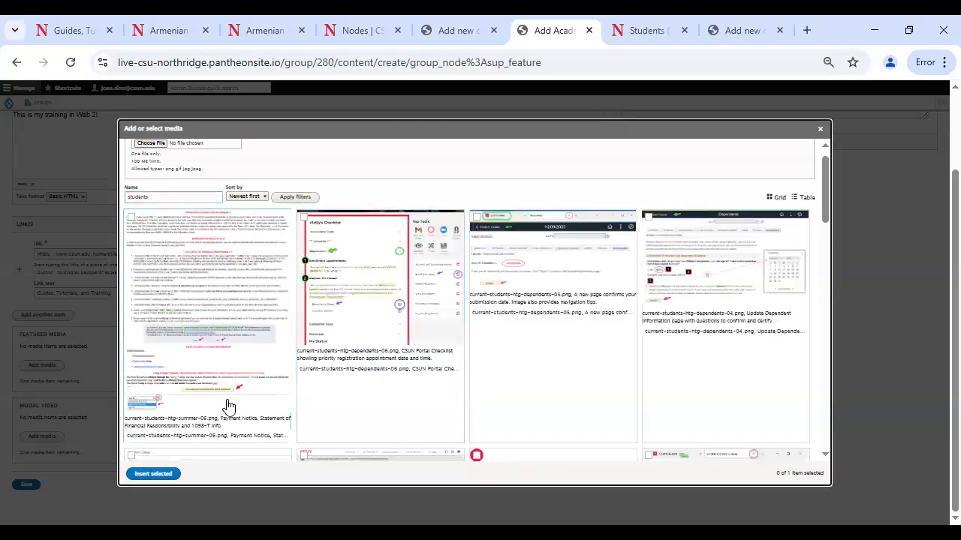
Step: Find the image "students stand and receive scholarships" on the third page of results and insert it as the featured media
scroll(229, 405, "down", 12)
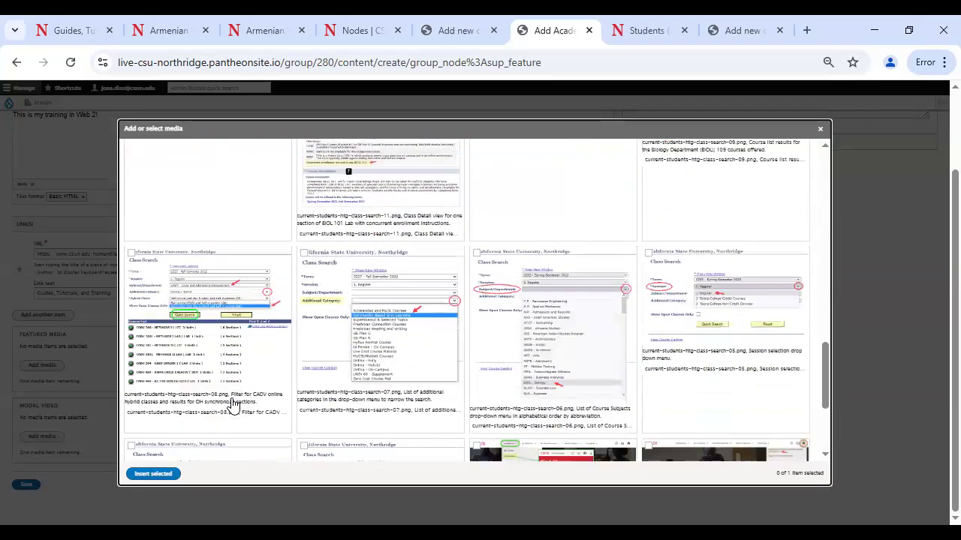
scroll(232, 406, "down", 3)
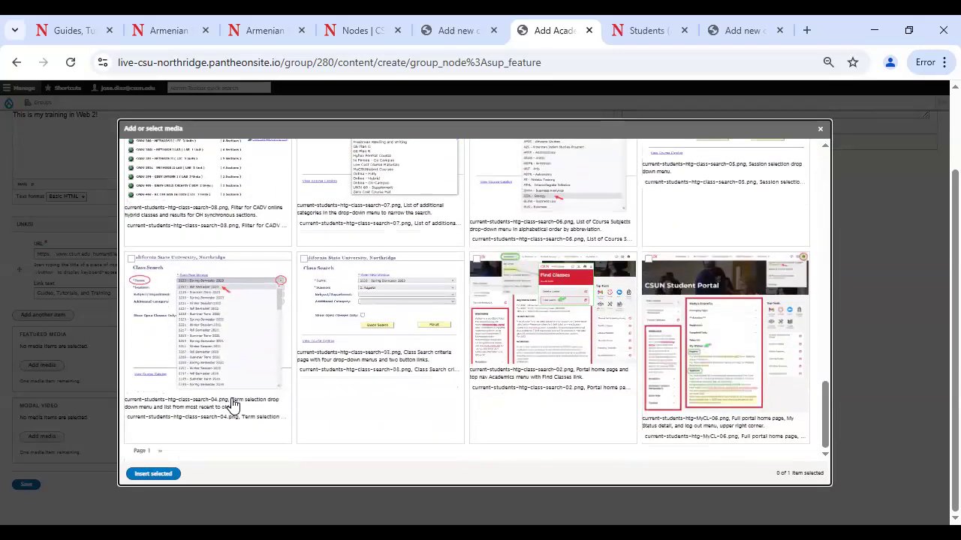
left_click(161, 452)
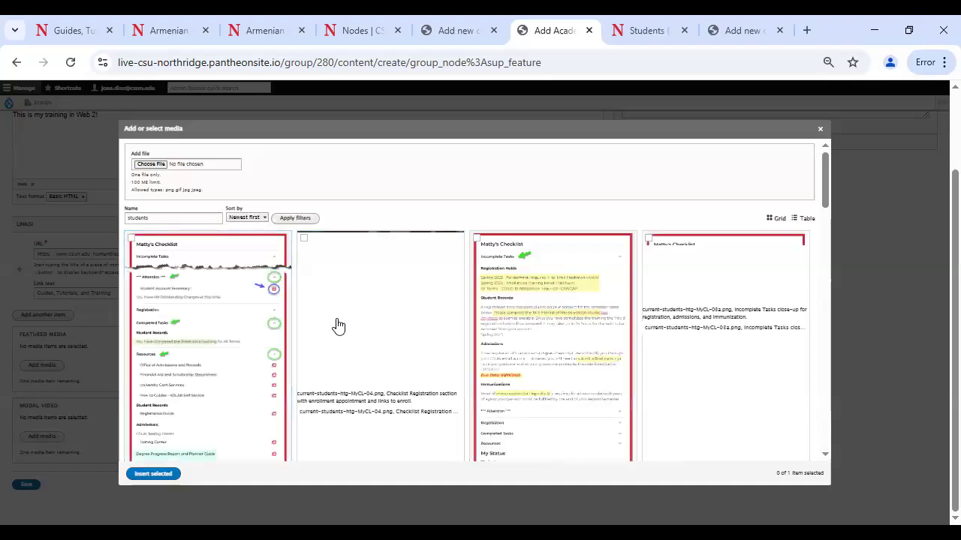
scroll(418, 326, "down", 3)
scroll(419, 328, "down", 5)
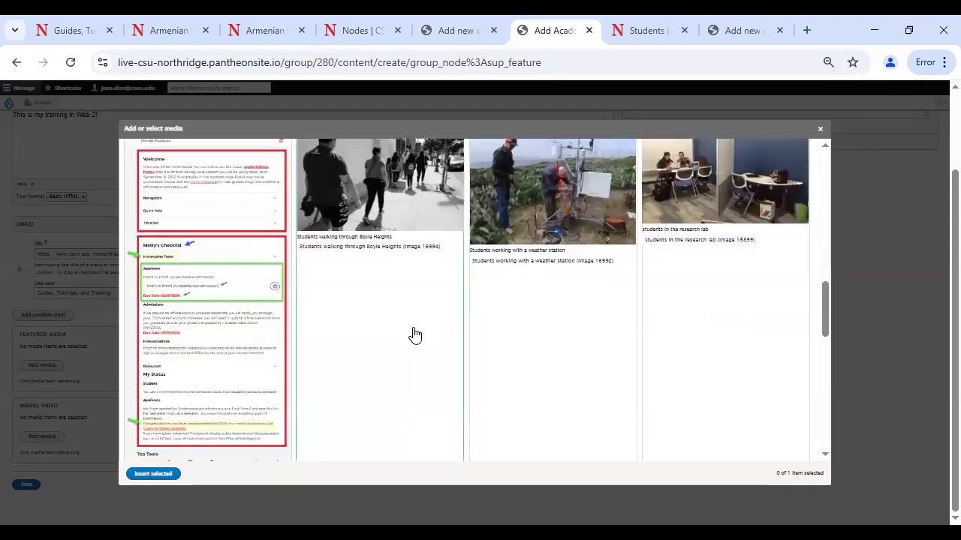
scroll(415, 339, "down", 10)
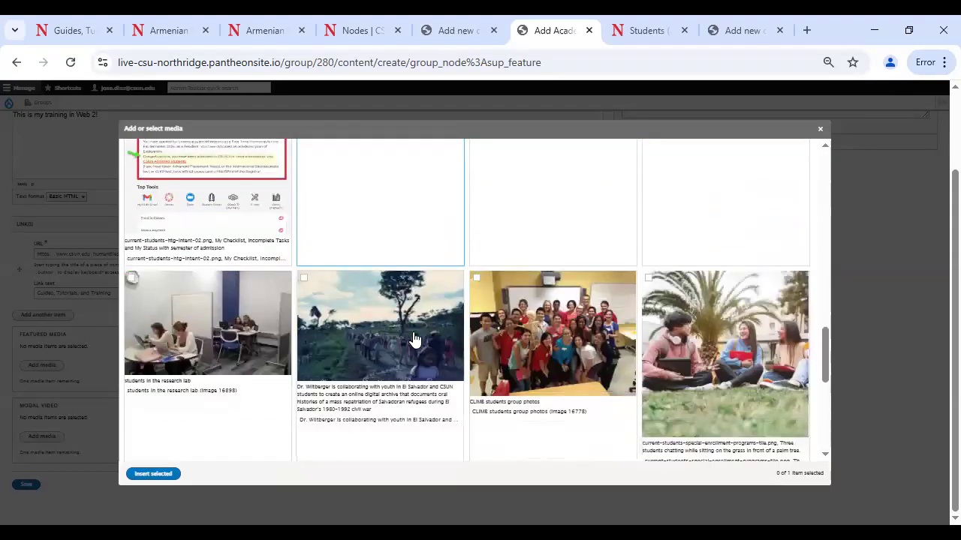
scroll(413, 339, "down", 2)
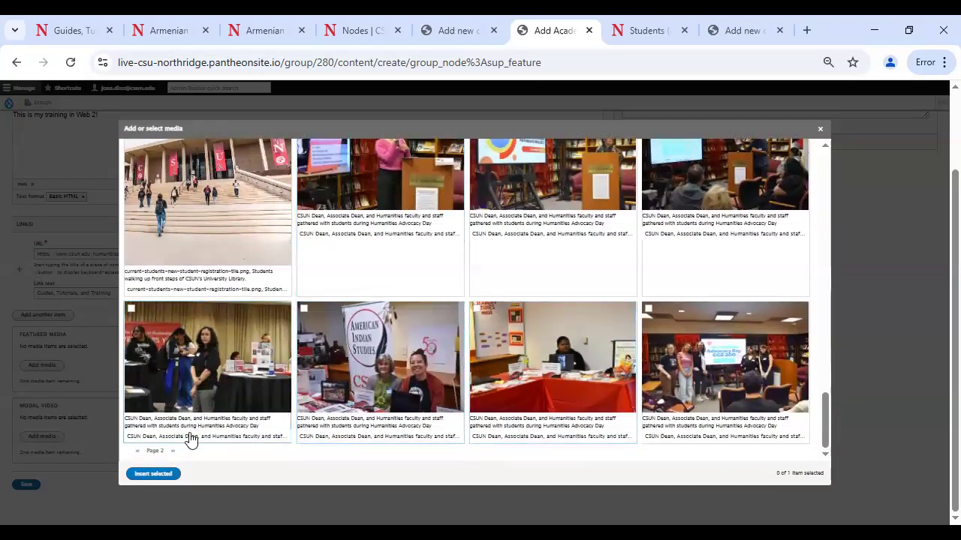
left_click(171, 452)
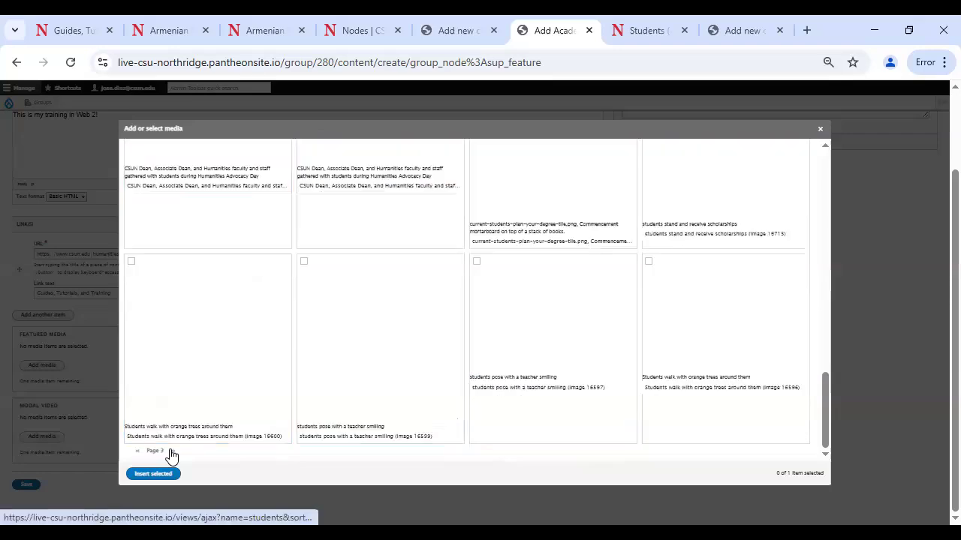
scroll(405, 385, "down", 5)
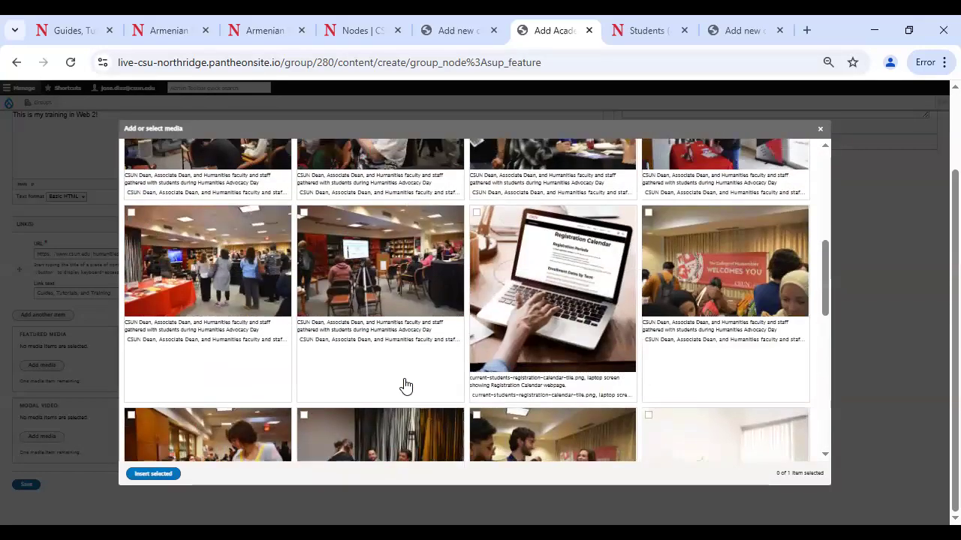
scroll(559, 316, "down", 3)
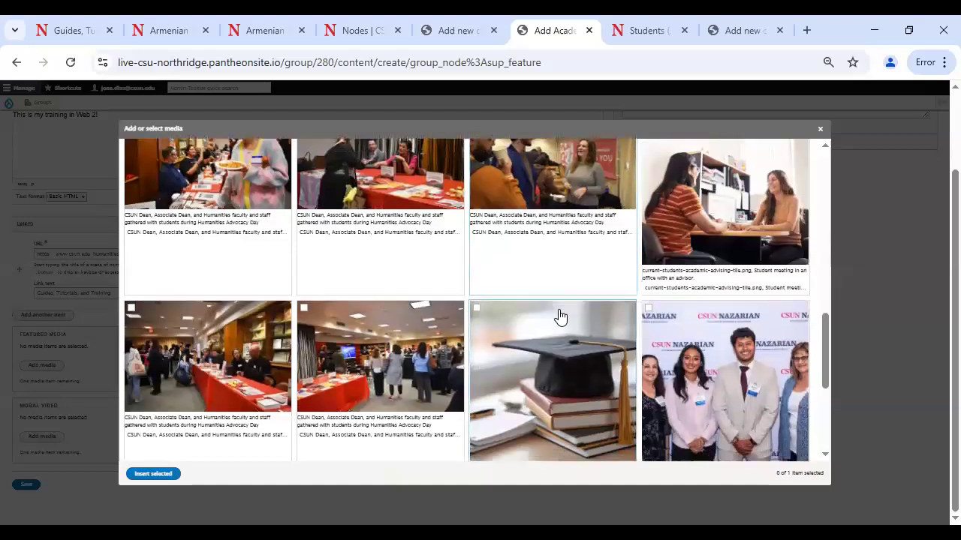
scroll(561, 317, "down", 2)
left_click(647, 169)
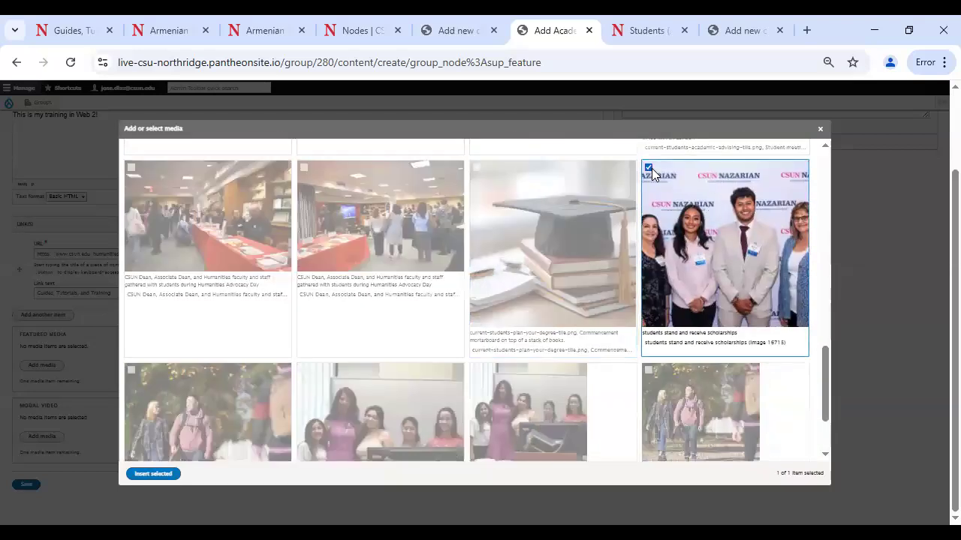
left_click(162, 475)
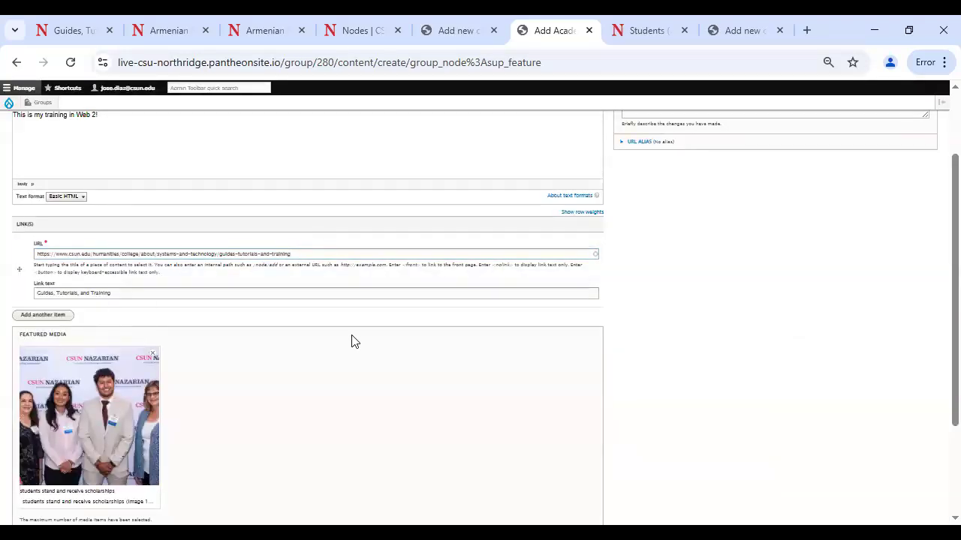
Step: Review the feature's title, content, link and featured image, and save the new Sup – Feature
scroll(352, 342, "up", 3)
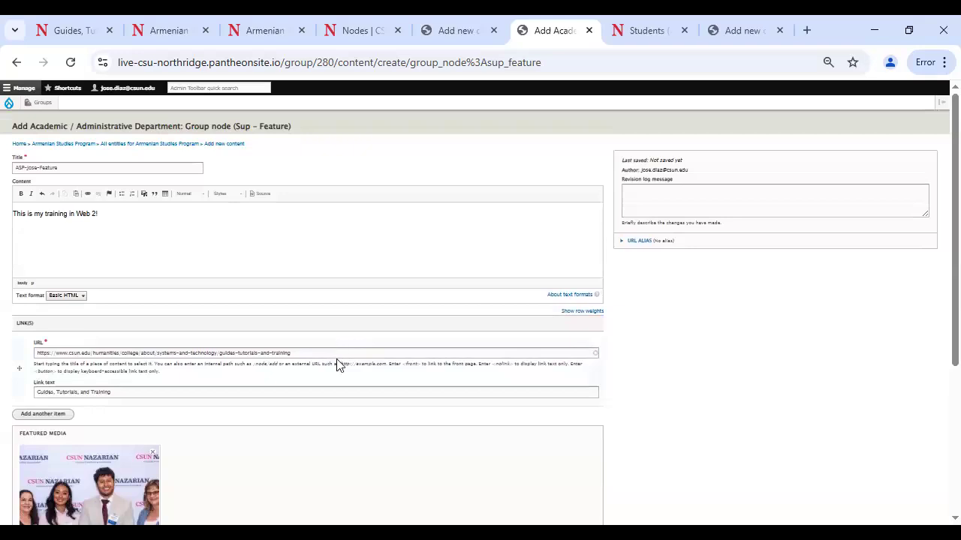
scroll(338, 367, "down", 3)
scroll(338, 370, "up", 3)
left_click(121, 227)
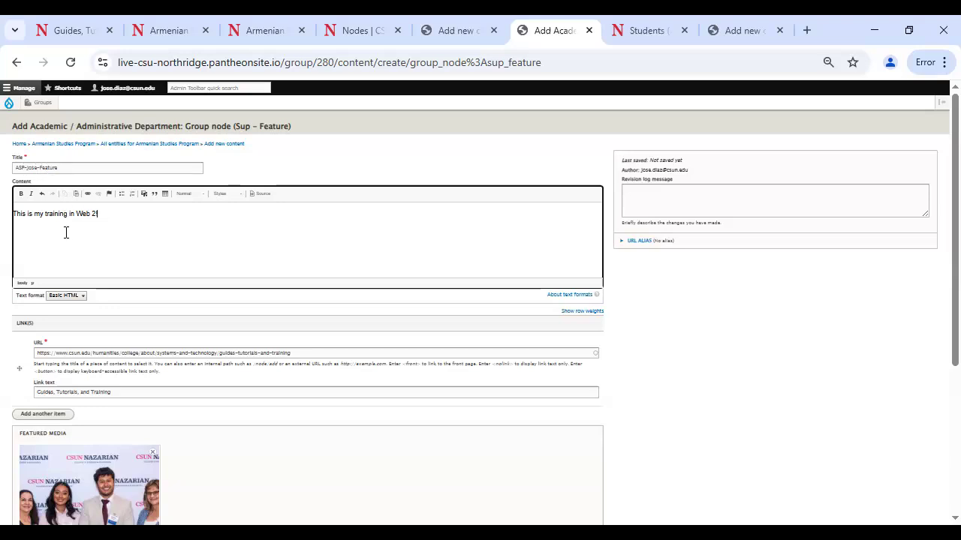
scroll(93, 359, "down", 2)
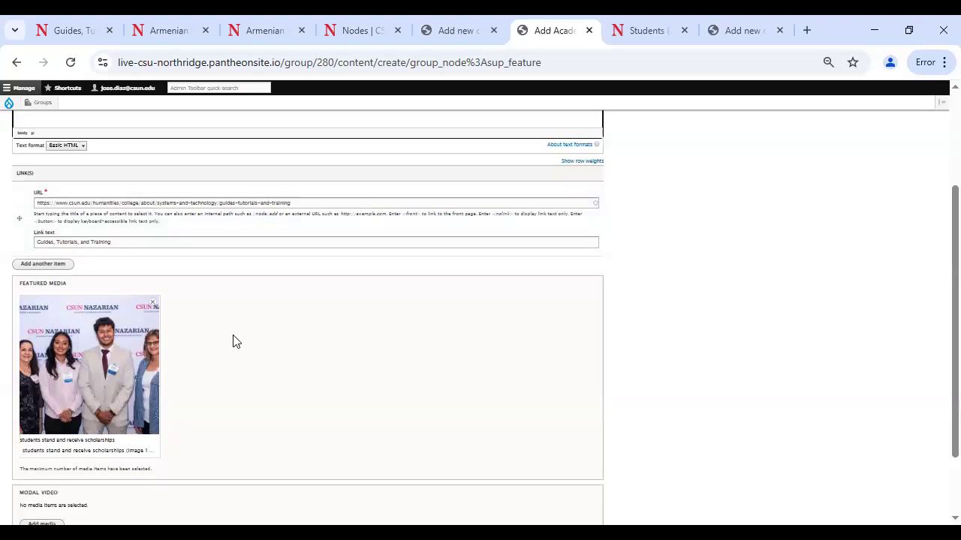
scroll(232, 339, "down", 2)
left_click(38, 485)
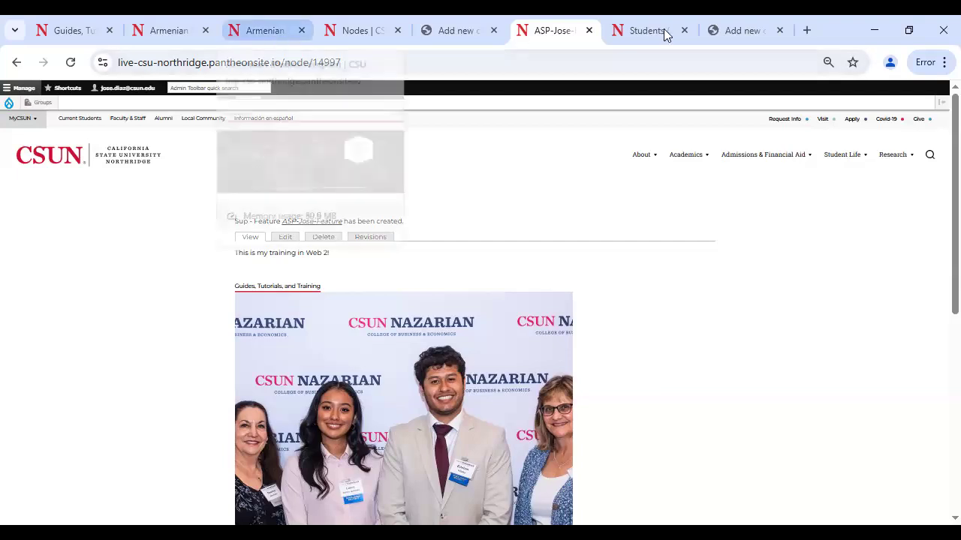
Step: Return to the program's Students page and compare how its two published features are laid out
left_click(615, 39)
scroll(399, 188, "up", 4)
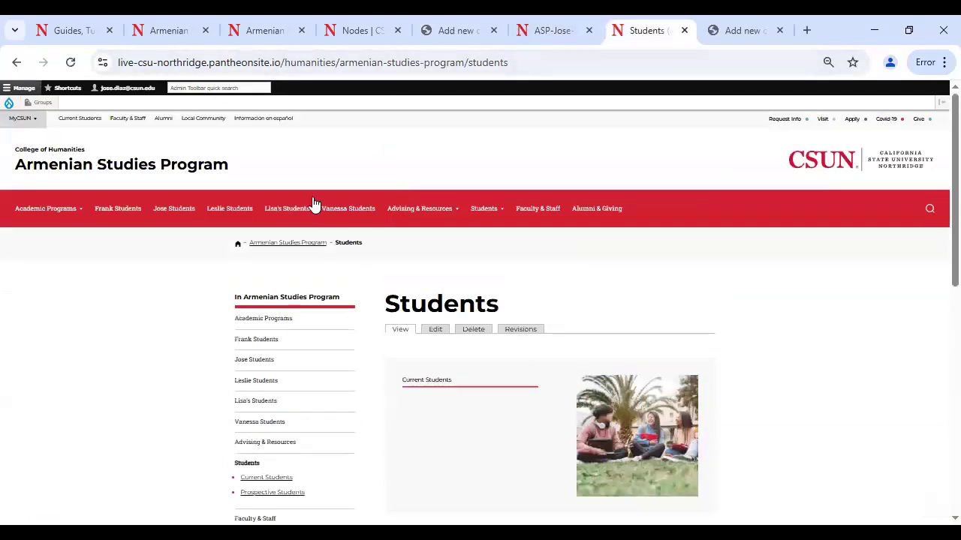
scroll(555, 315, "down", 3)
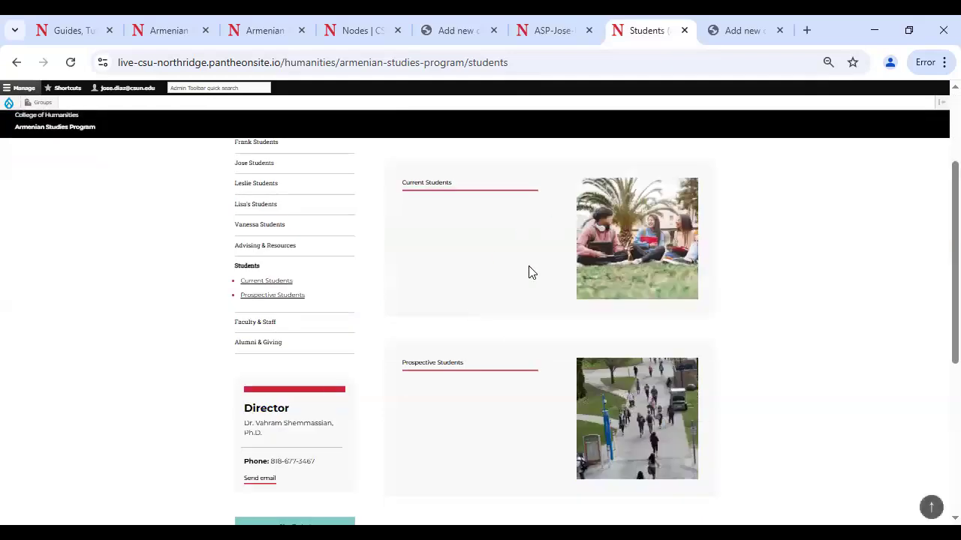
scroll(465, 262, "up", 3)
Step: Open the College of Humanities page in a new tab and examine its quote carousel and the department, program and area-of-study tiles
middle_click(49, 150)
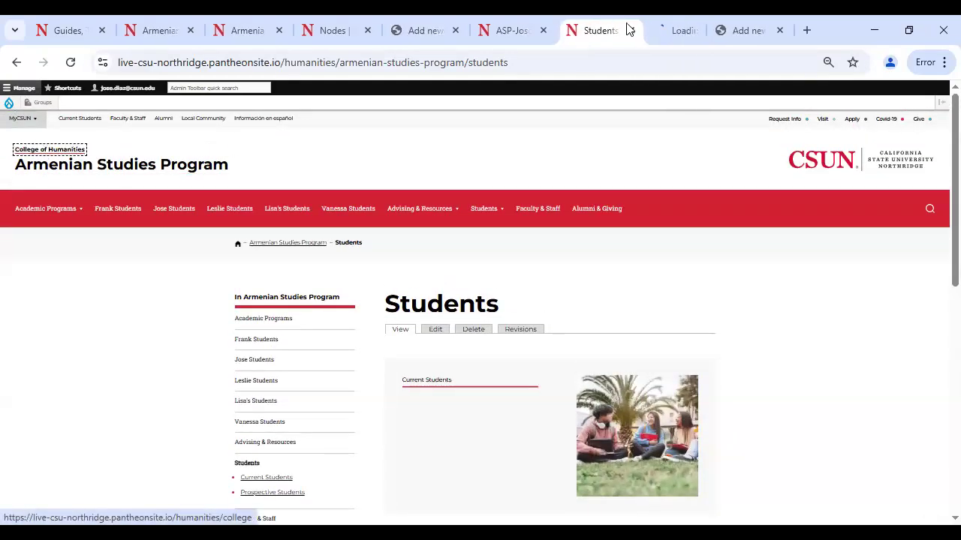
left_click(664, 34)
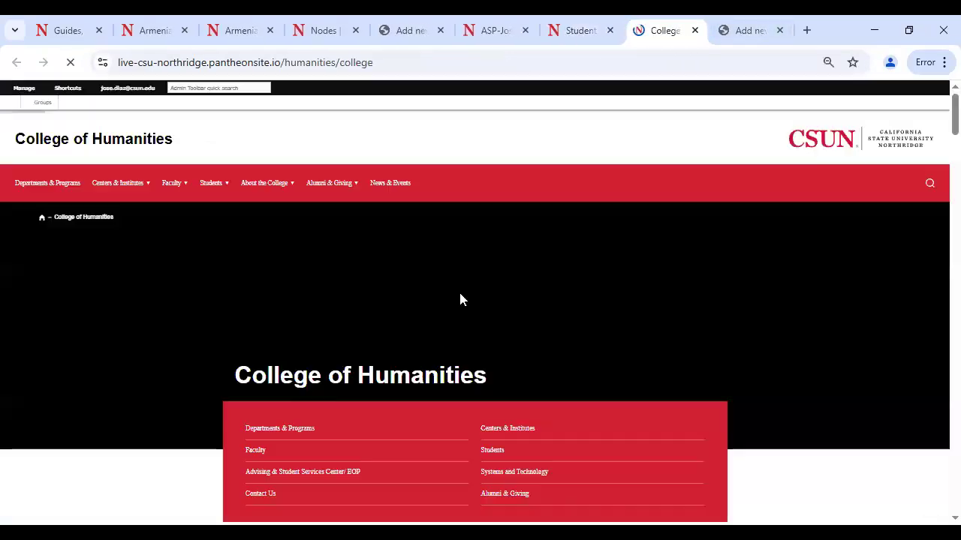
scroll(461, 294, "down", 7)
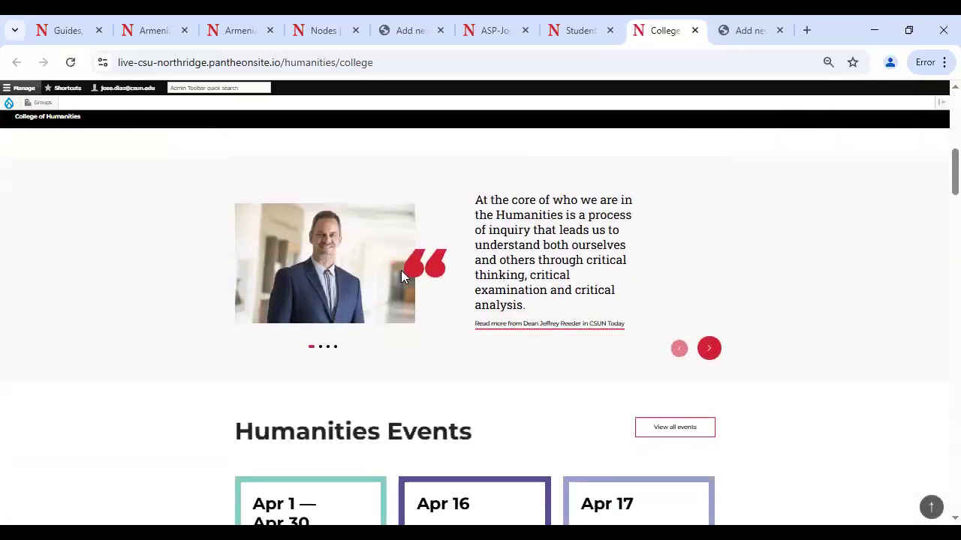
left_click(710, 349)
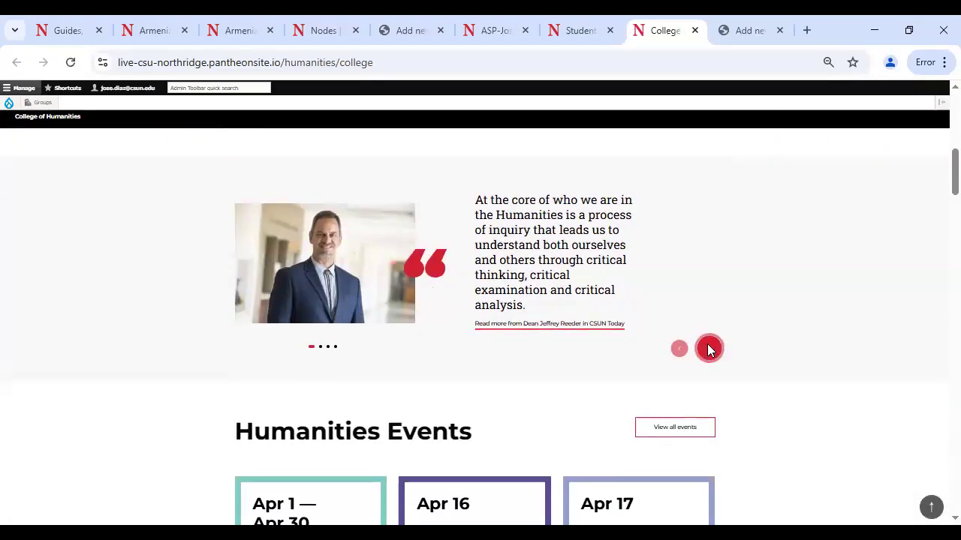
left_click(710, 385)
left_click(711, 385)
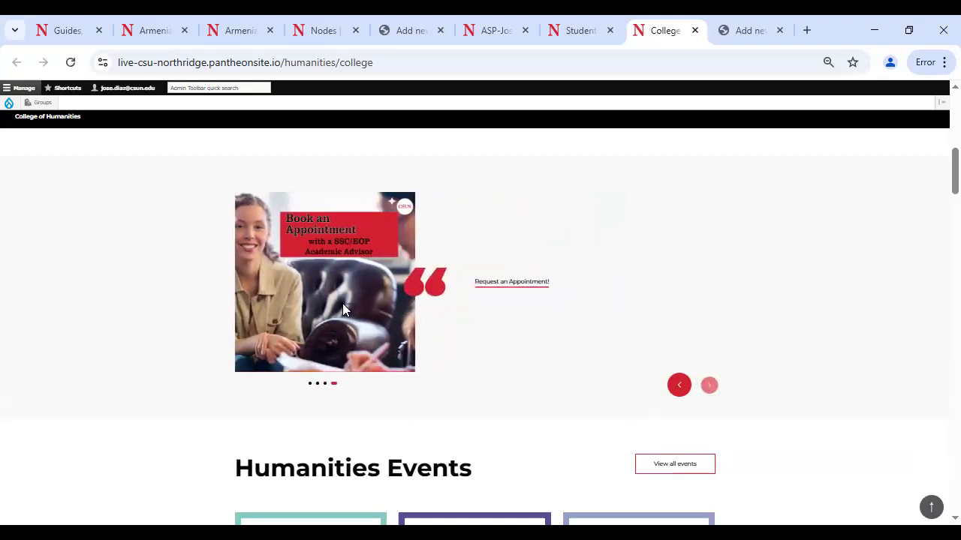
scroll(344, 309, "down", 2)
scroll(347, 304, "down", 20)
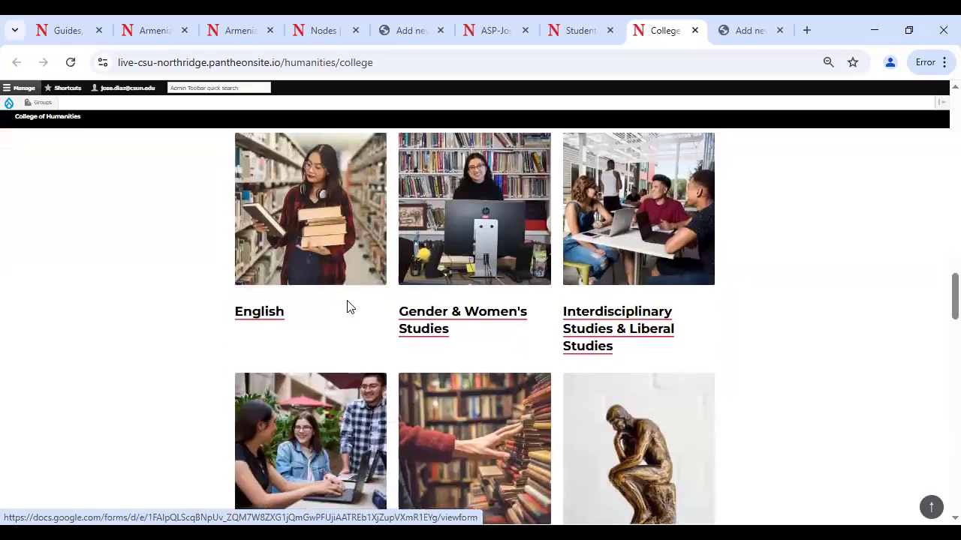
scroll(351, 302, "down", 10)
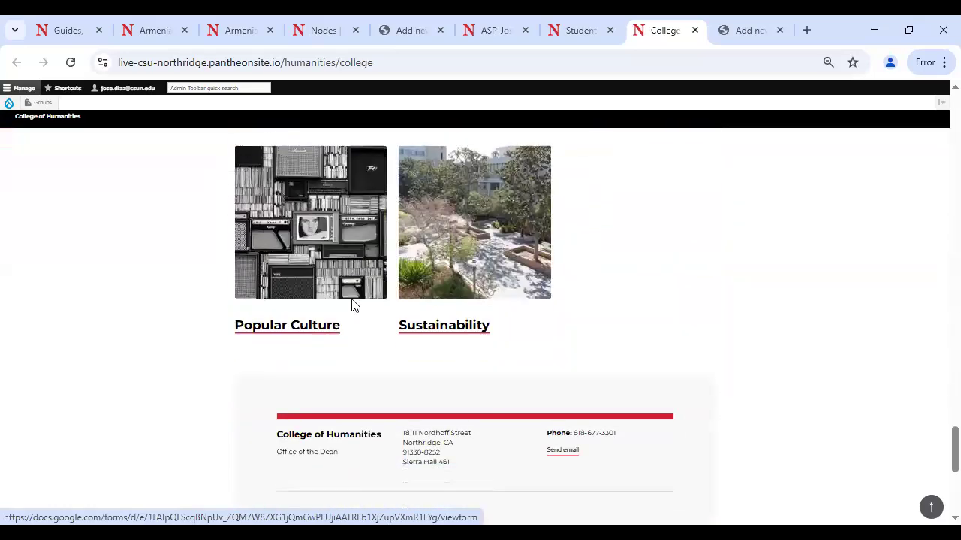
scroll(431, 278, "up", 10)
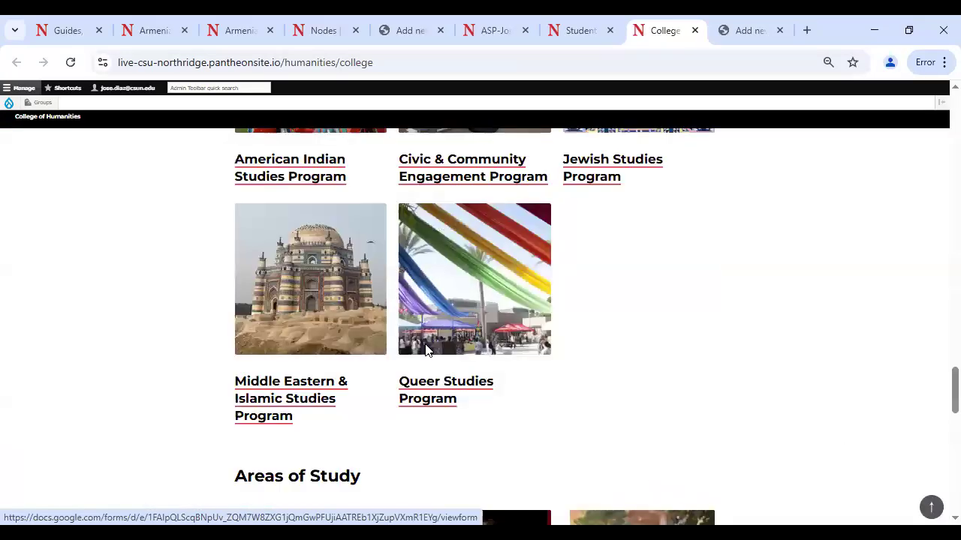
Step: Open the Queer Studies Program page and examine its quote carousel, Your Journey Starts Here section and Minor in Queer Studies feature
left_click(431, 387)
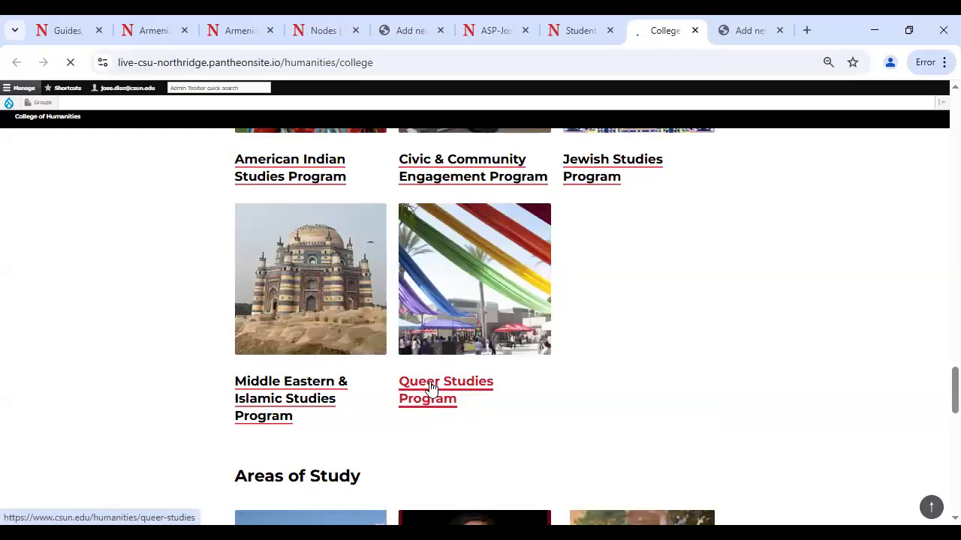
scroll(431, 386, "down", 10)
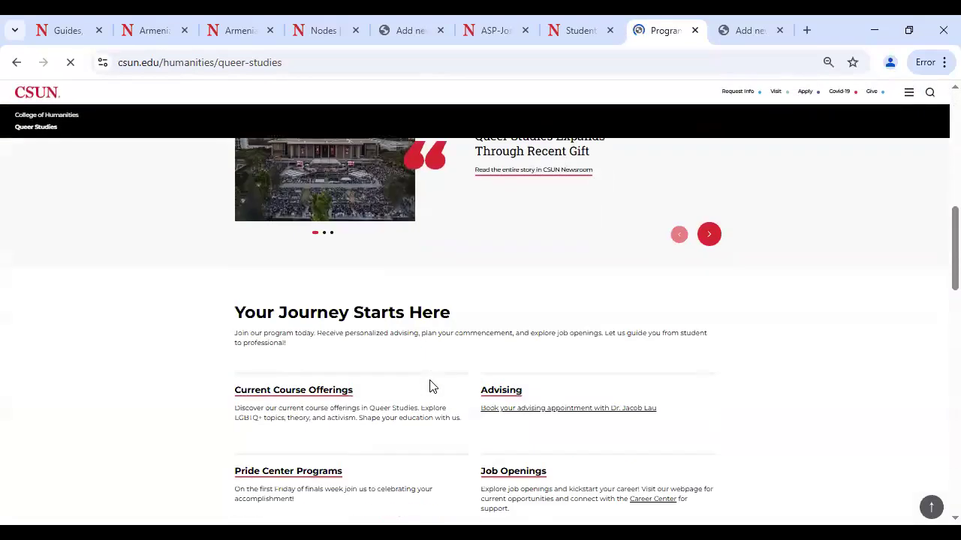
scroll(442, 229, "down", 6)
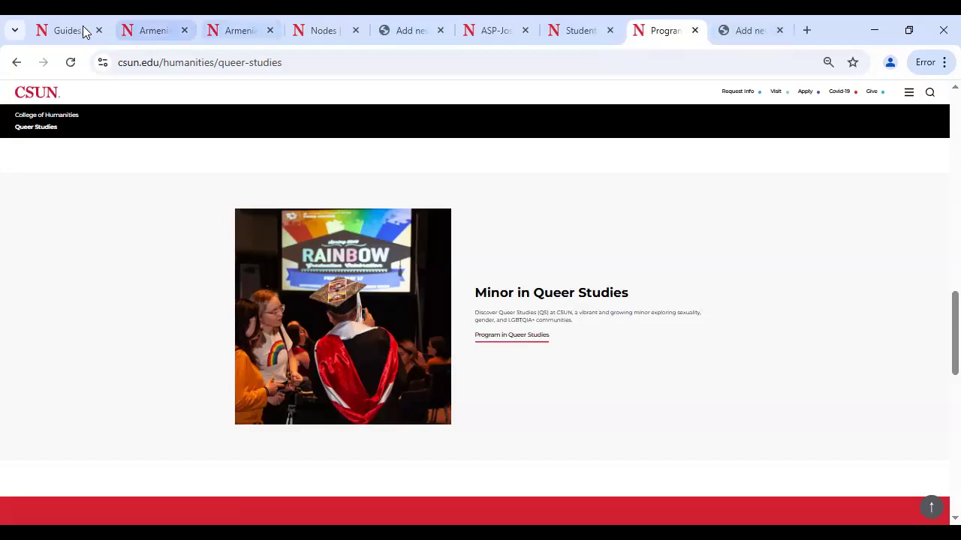
Step: Return to the saved Sup – Feature's own page and review its text, link and image
left_click(409, 33)
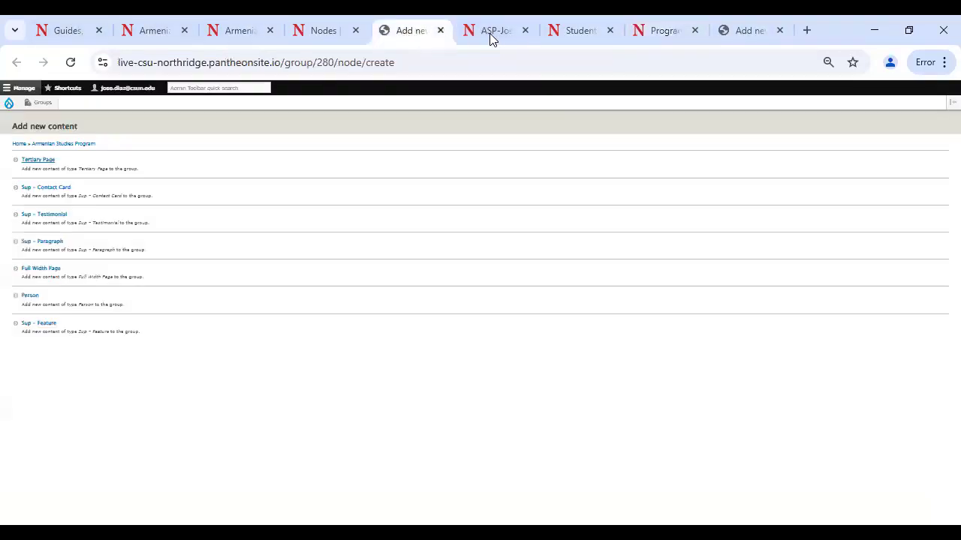
left_click(494, 34)
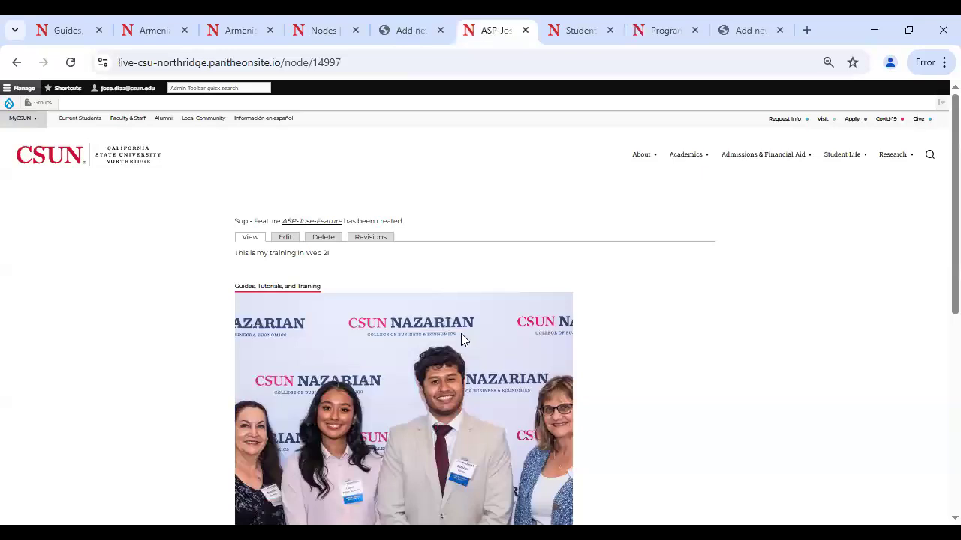
scroll(452, 342, "down", 3)
scroll(451, 342, "up", 3)
Step: Go from the group list to the Armenian Studies Program site and open the newly published personal Students page
mouse_move(37, 104)
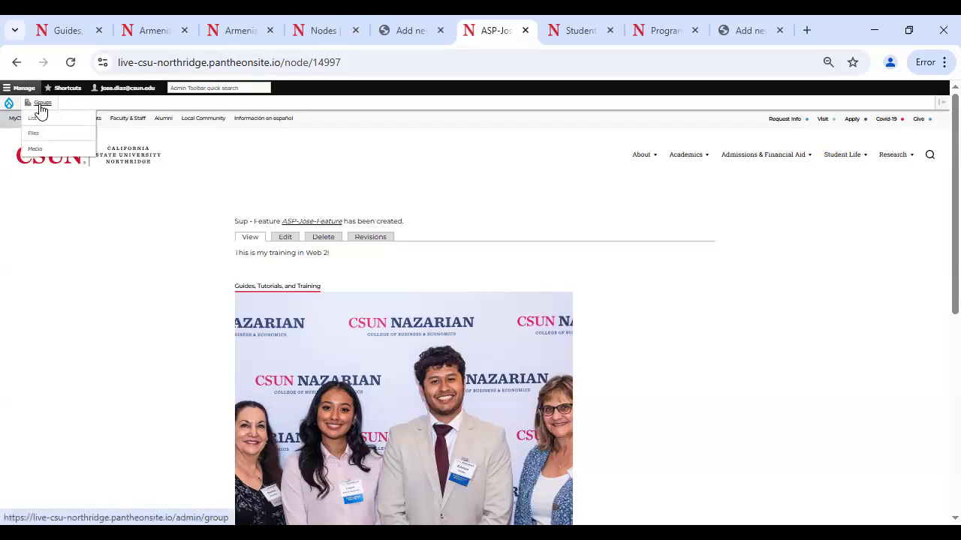
left_click(37, 122)
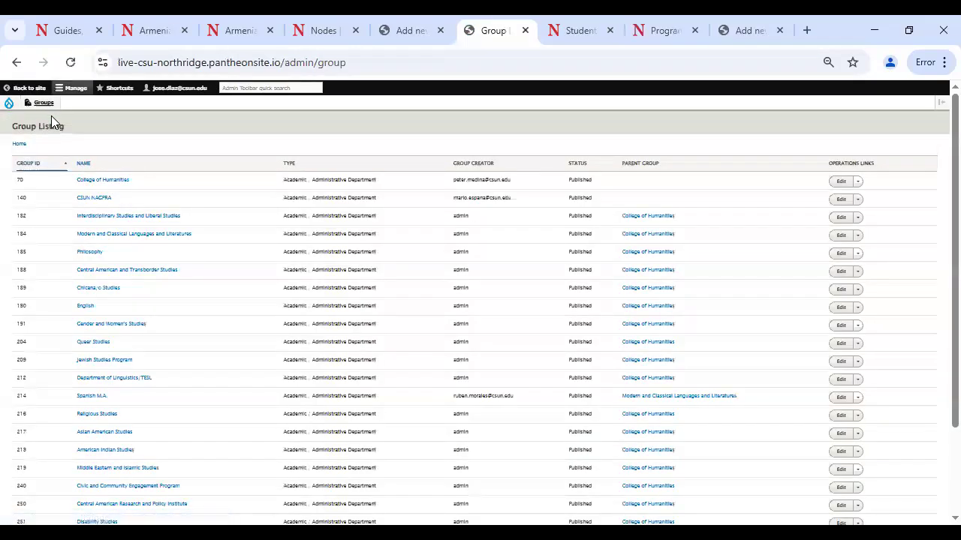
scroll(150, 412, "down", 3)
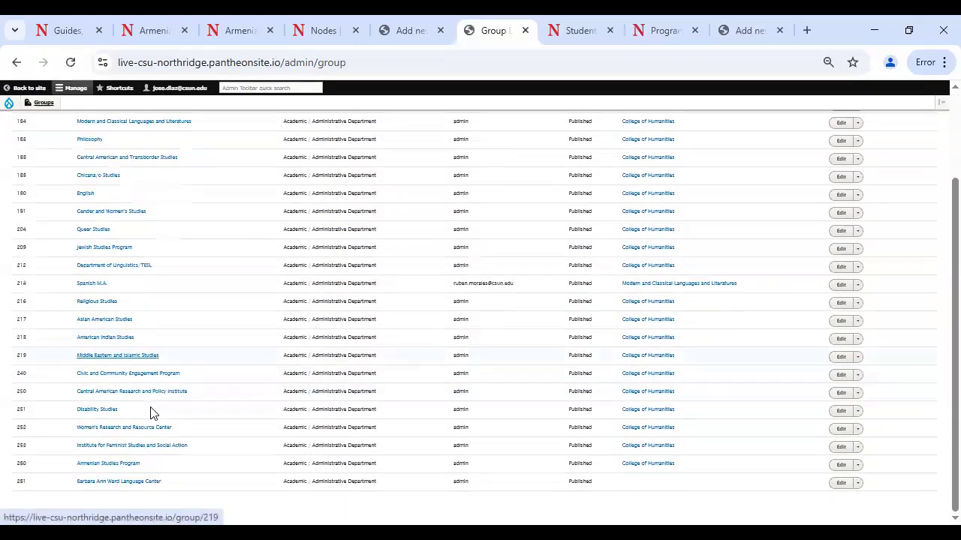
left_click(115, 466)
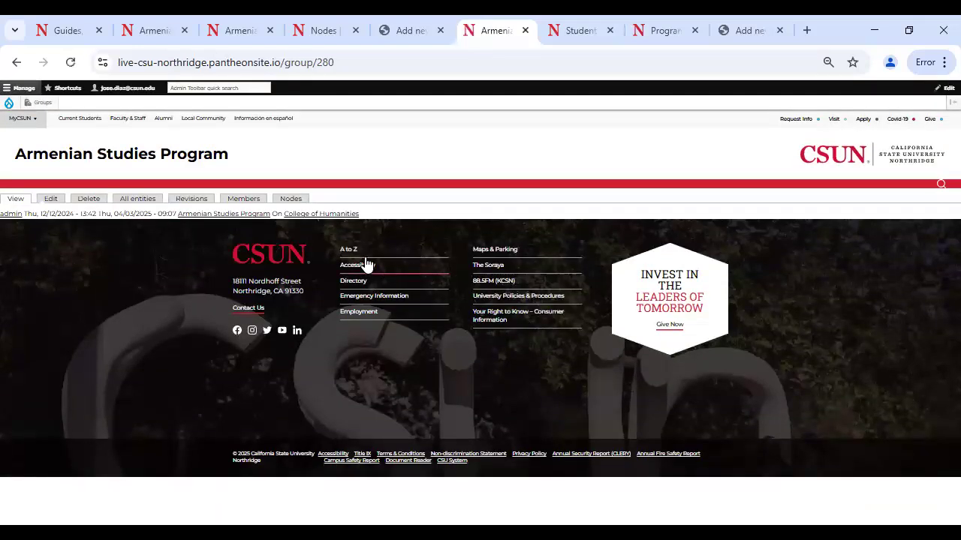
left_click(218, 214)
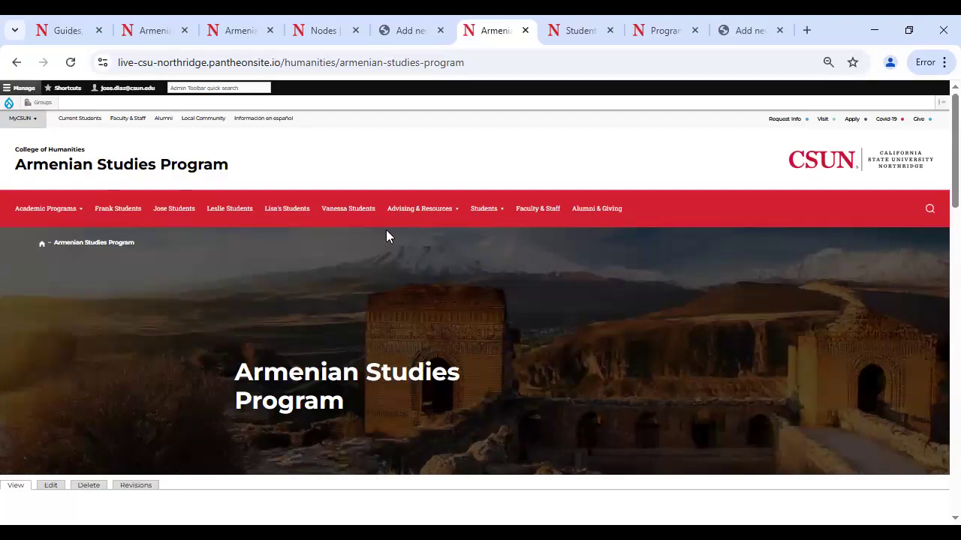
left_click(175, 211)
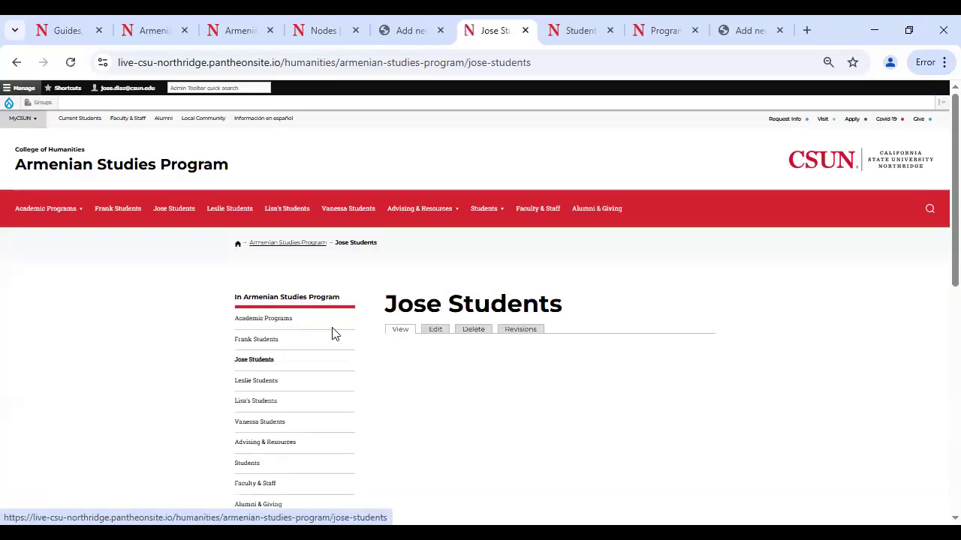
scroll(420, 326, "down", 1)
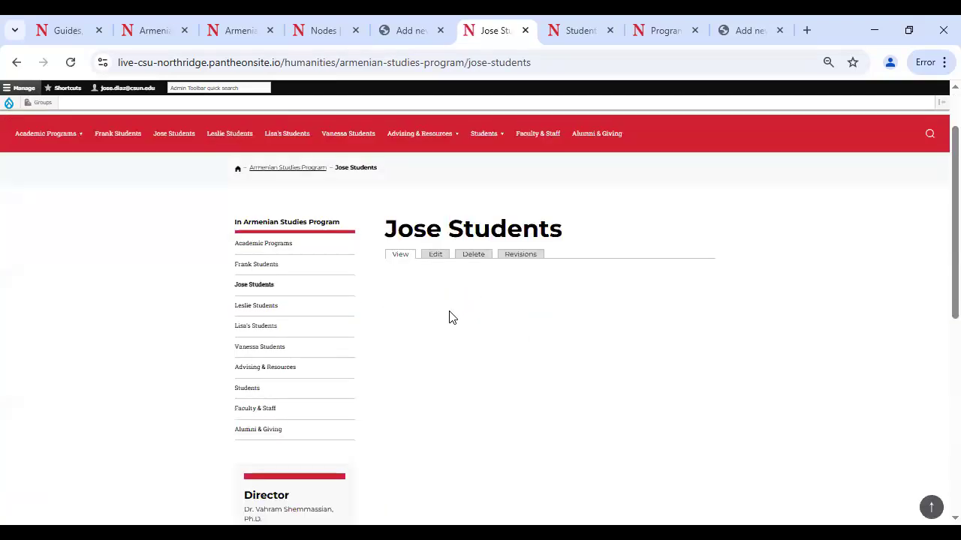
Step: Edit this Tertiary Page and add a Feature Panel to its Tertiary Modules
left_click(435, 256)
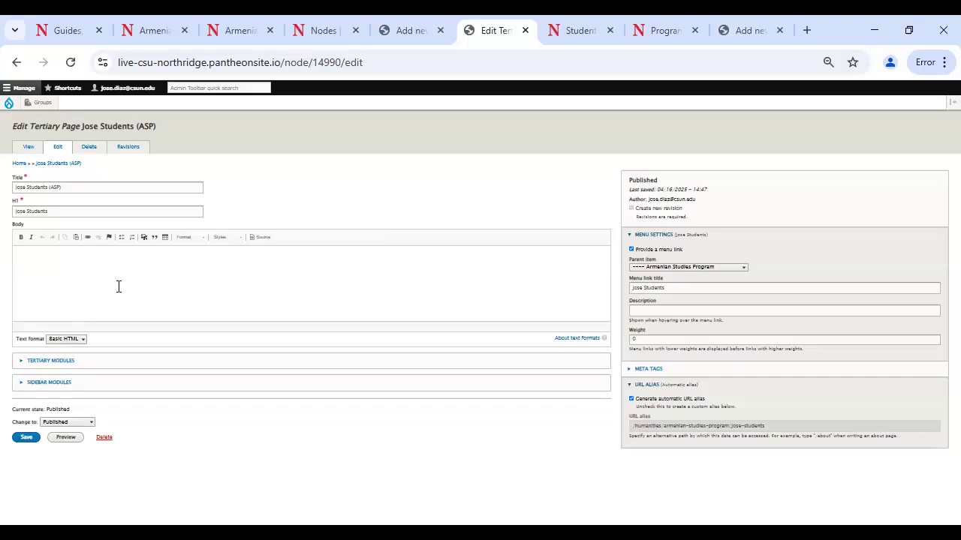
left_click(62, 367)
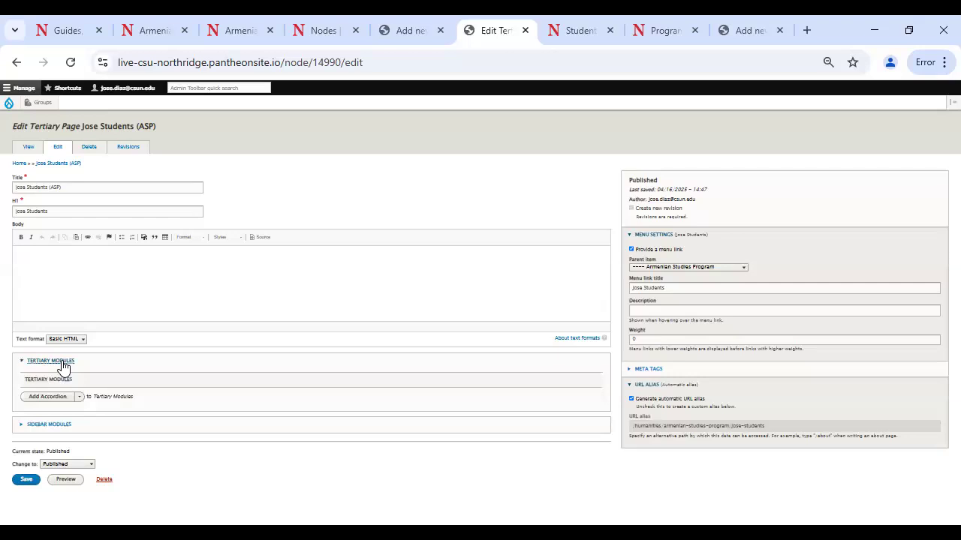
left_click(80, 399)
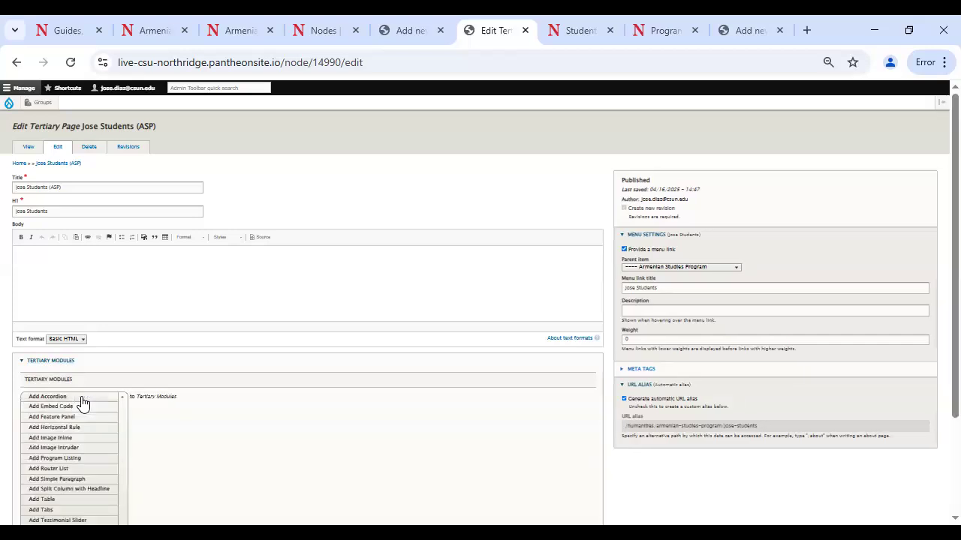
scroll(104, 399, "down", 1)
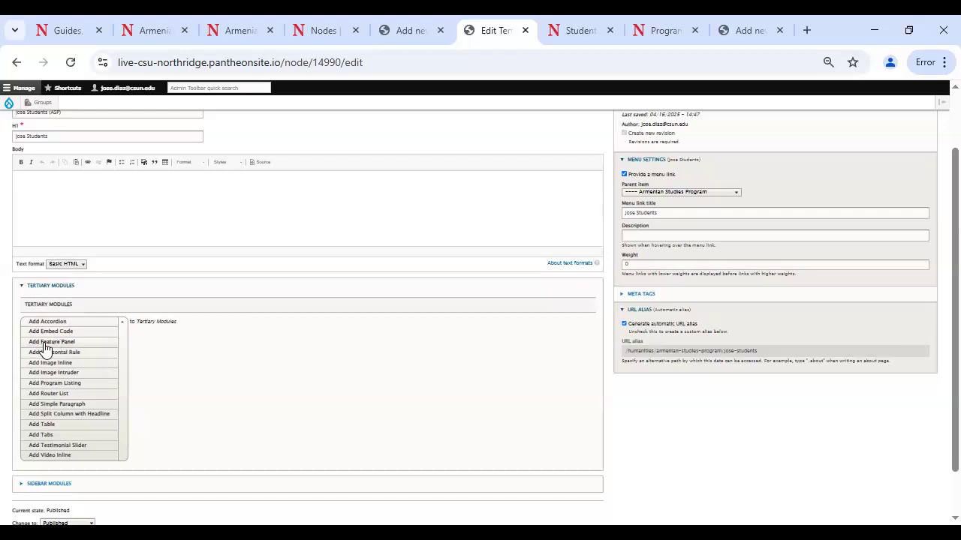
left_click(73, 343)
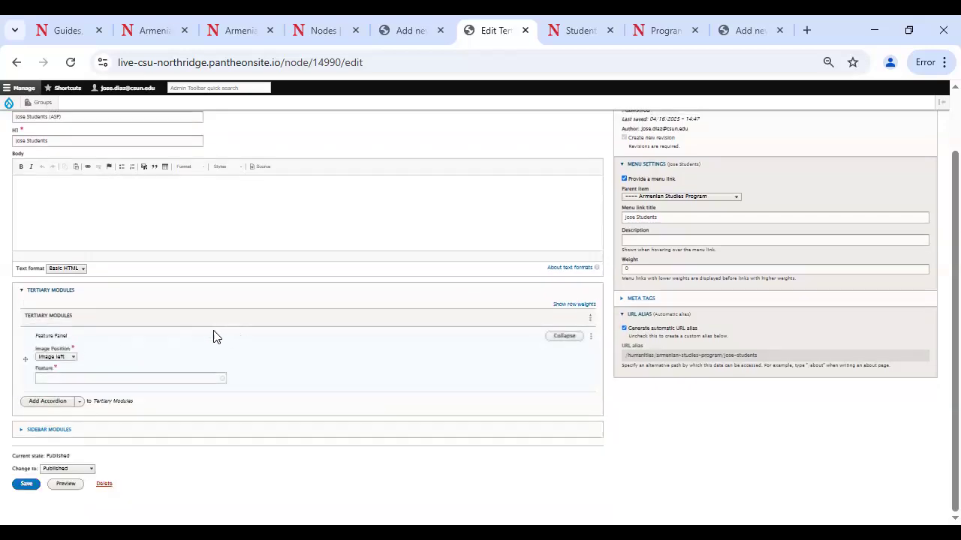
Step: Set the Feature Panel's image position to Image right and choose the newly created ASP feature (14997) as its feature
left_click(66, 360)
left_click(57, 389)
left_click(58, 377)
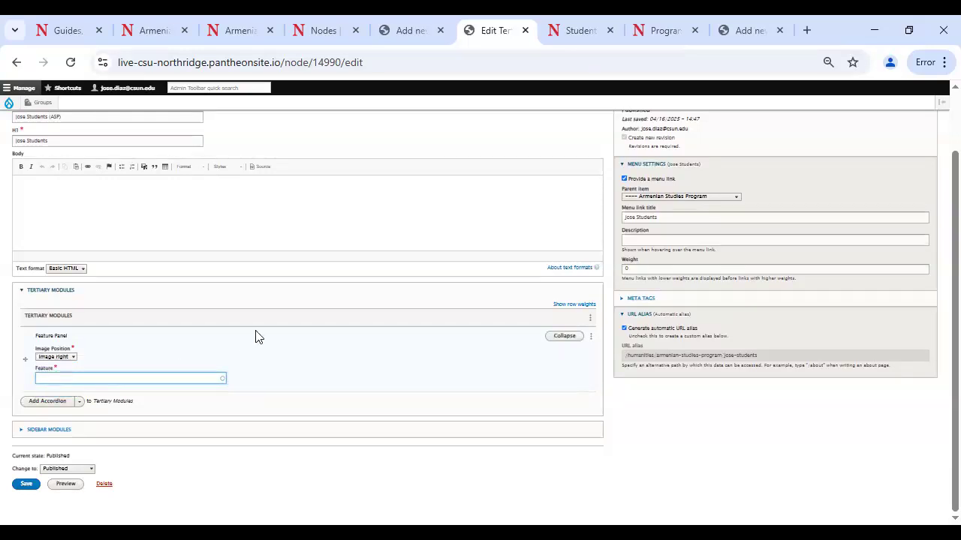
type("ASP-")
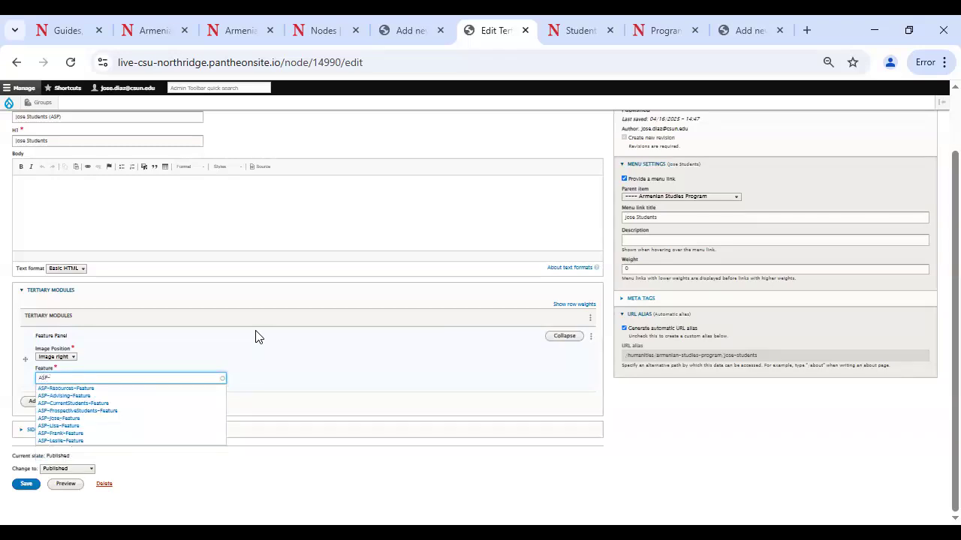
left_click(60, 419)
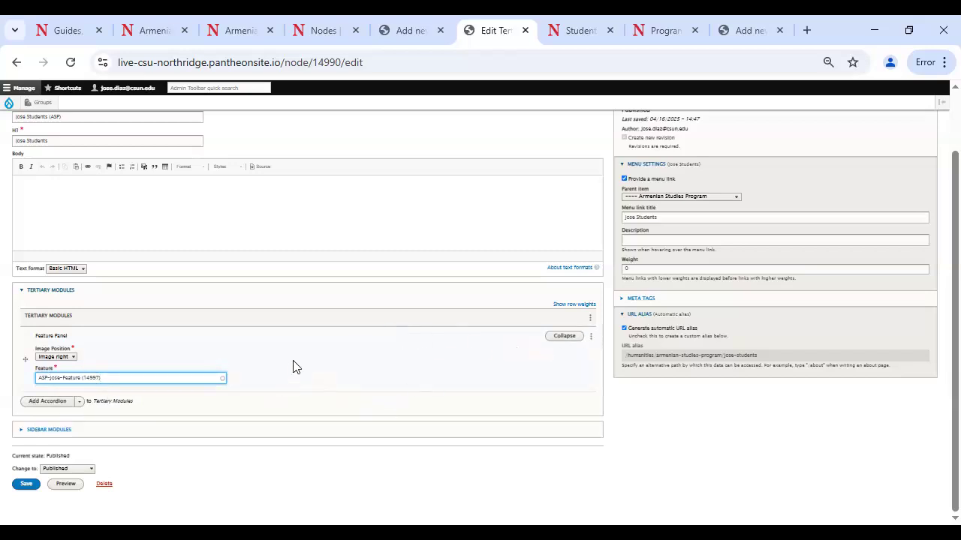
left_click(311, 373)
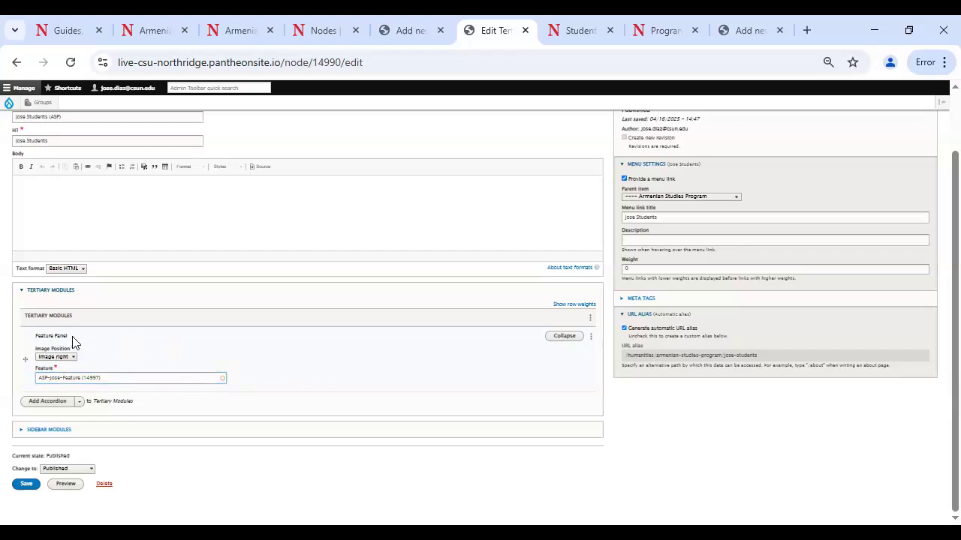
Step: Save the Tertiary Page and check how the feature panel is laid out on it
left_click(30, 486)
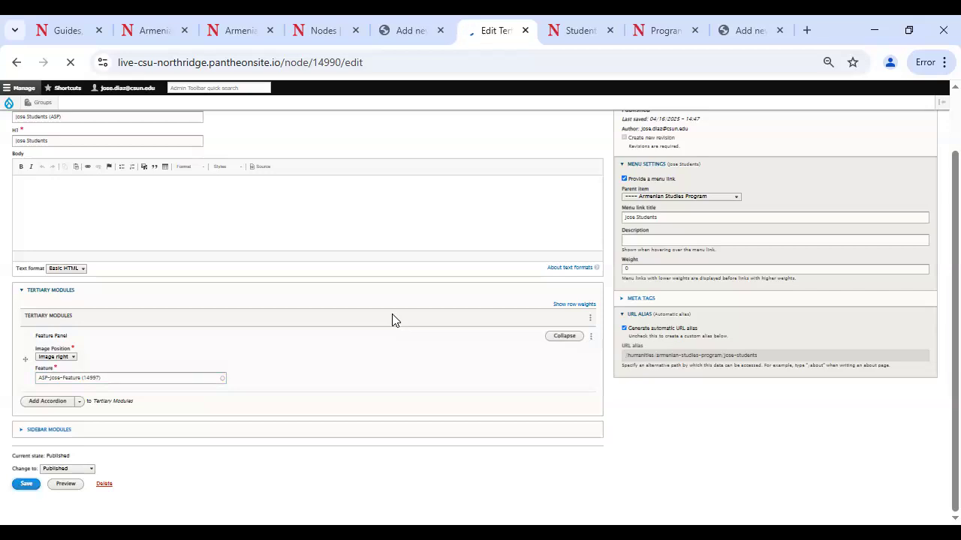
scroll(548, 330, "down", 3)
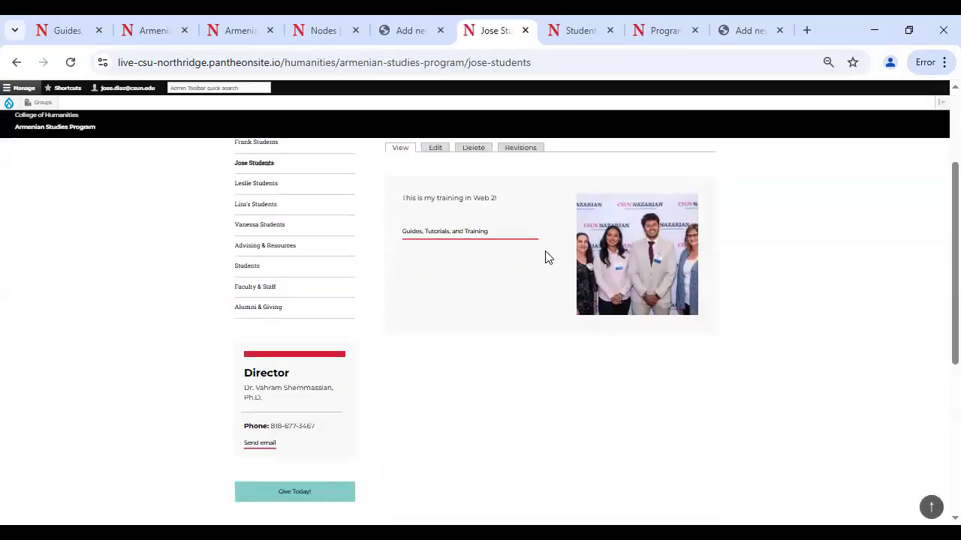
scroll(578, 292, "up", 2)
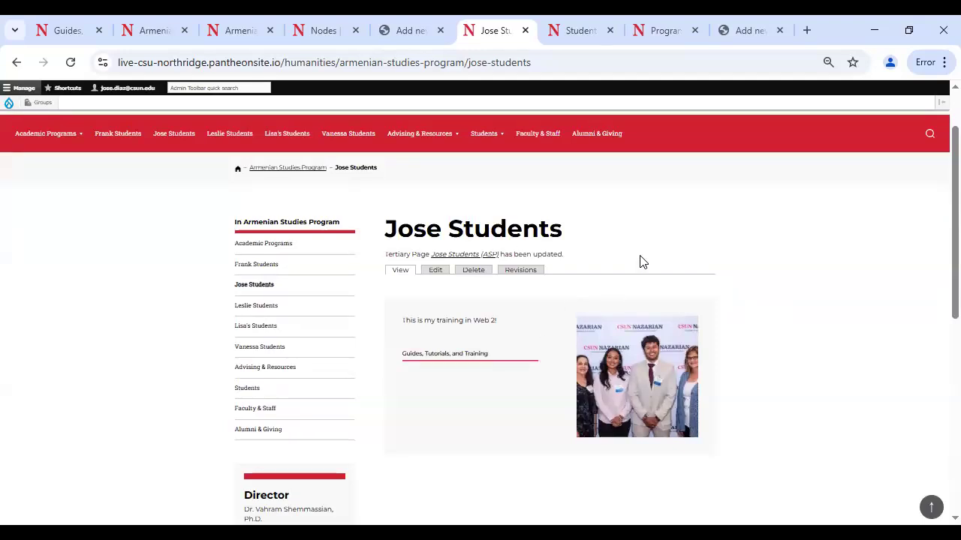
Step: Open the program's Current Students page and examine how its scholarship headings, paragraphs, image and PDF links are arranged
left_click(579, 30)
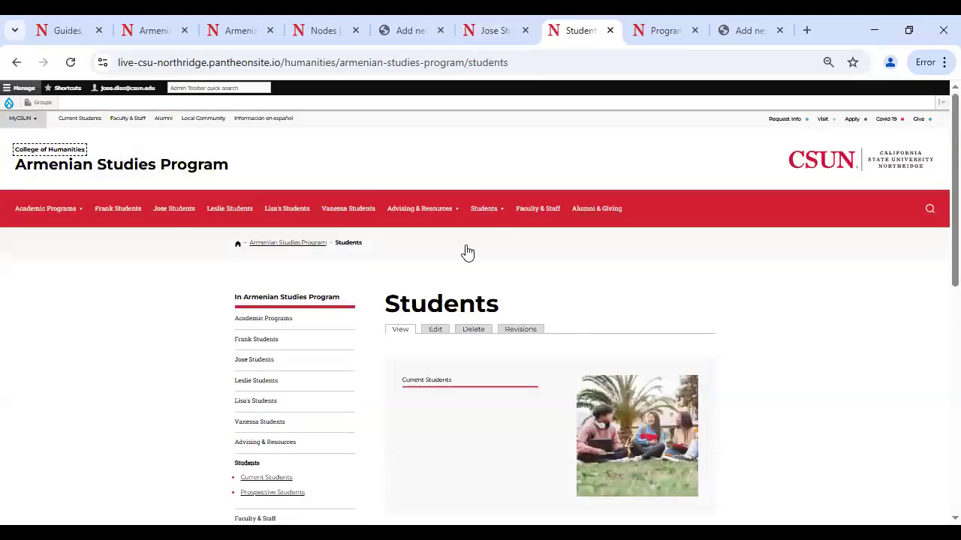
mouse_move(493, 238)
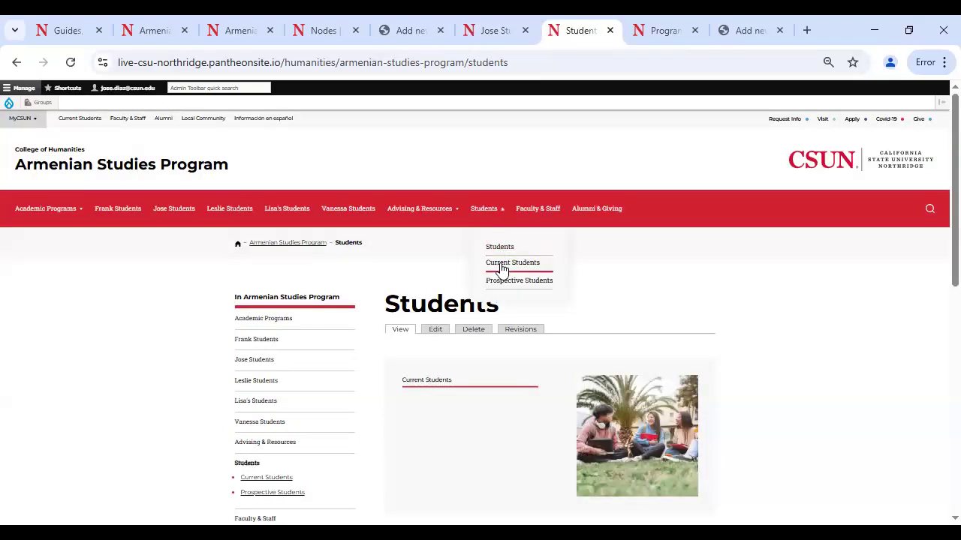
left_click(503, 268)
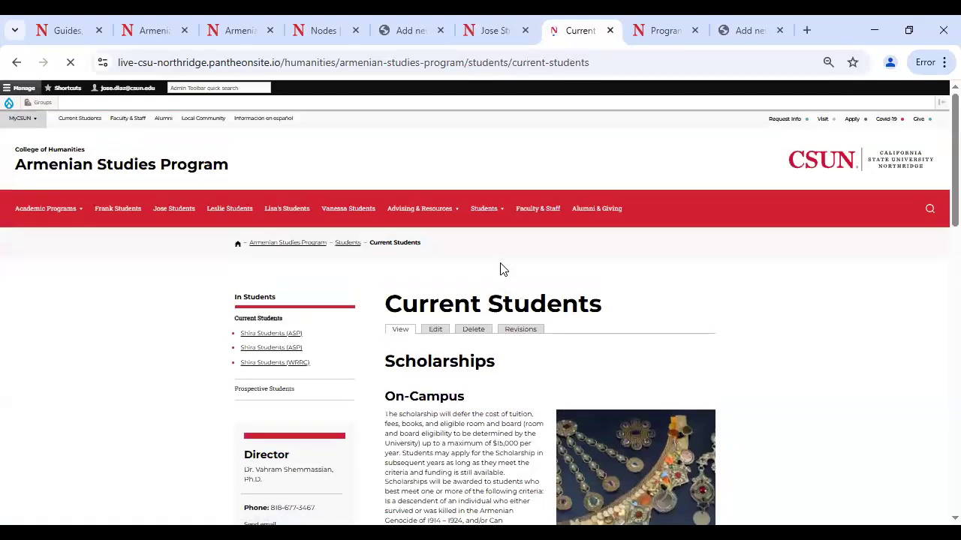
scroll(500, 268, "down", 3)
scroll(463, 324, "up", 3)
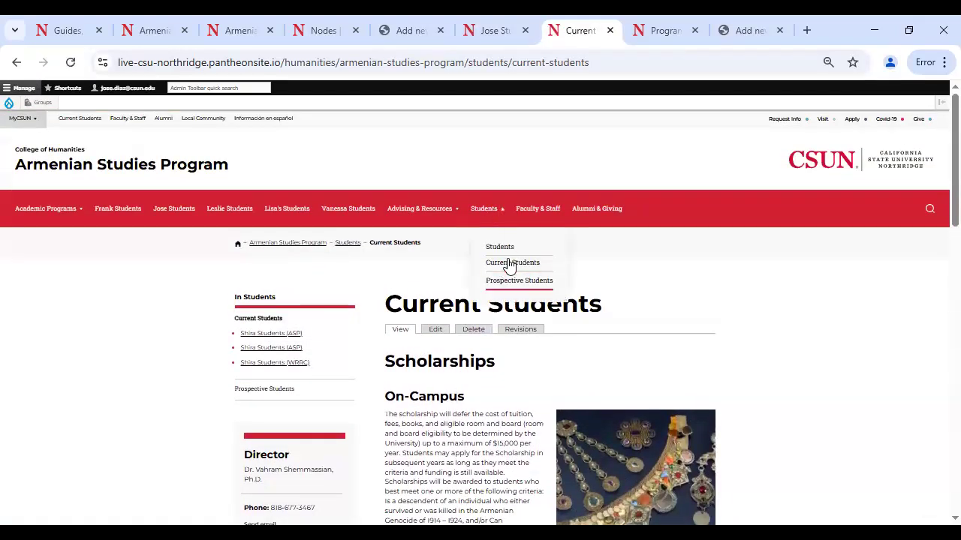
scroll(641, 334, "down", 1)
scroll(638, 334, "down", 3)
scroll(635, 335, "up", 1)
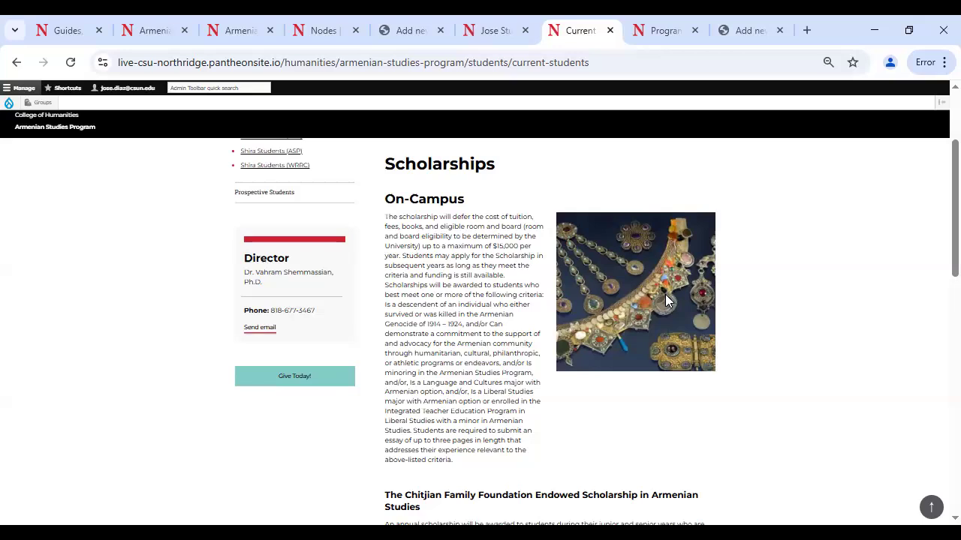
scroll(458, 245, "up", 3)
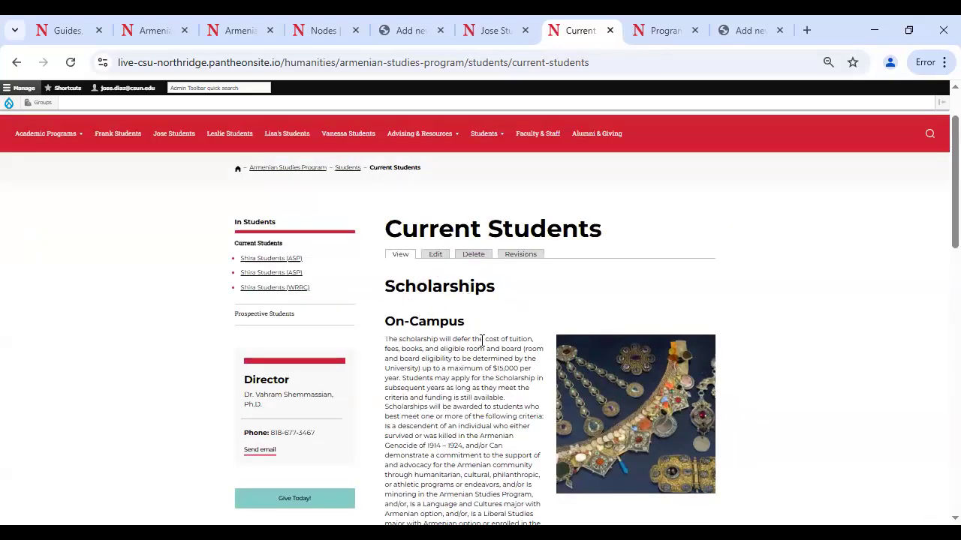
scroll(479, 344, "down", 5)
scroll(518, 379, "up", 1)
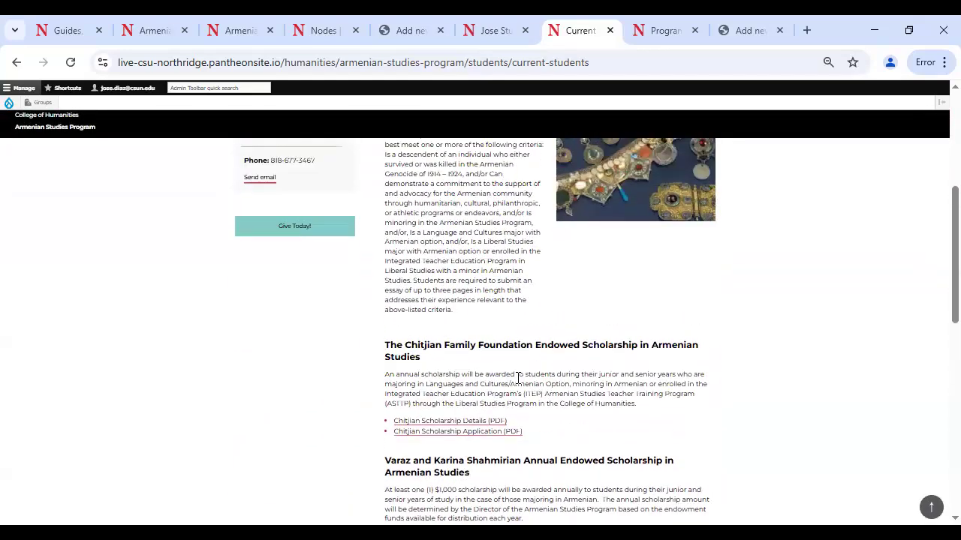
scroll(491, 382, "up", 4)
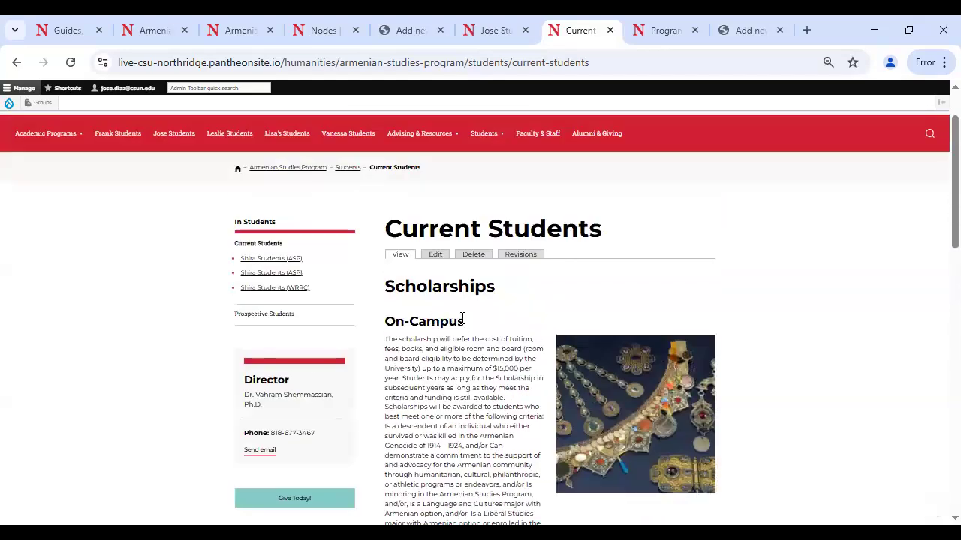
Step: Highlight the Scholarships and On-Campus headings and check the pages listed under Students in the program navigation
mouse_move(470, 340)
left_mouse_down()
mouse_move(400, 289)
mouse_move(417, 290)
mouse_move(473, 339)
left_mouse_up()
left_click(398, 288)
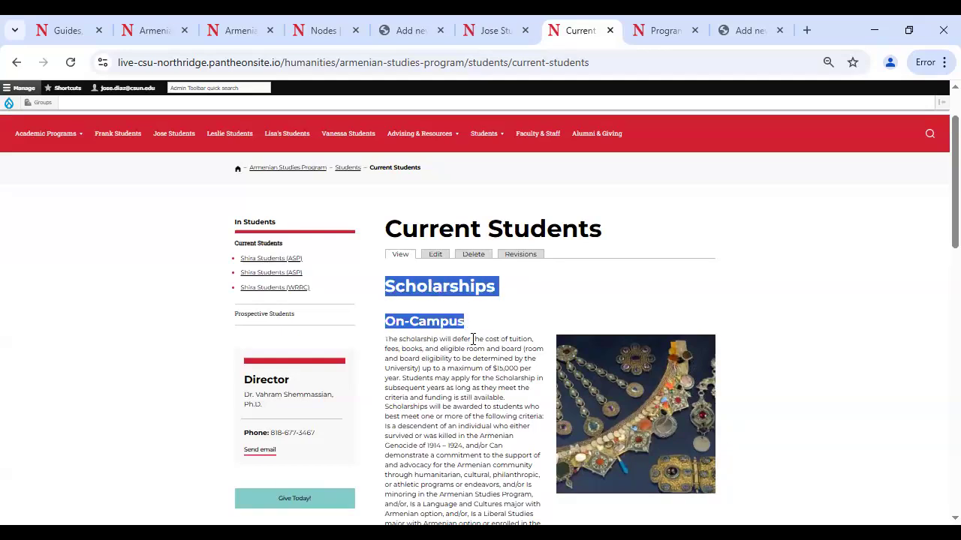
left_click(484, 135)
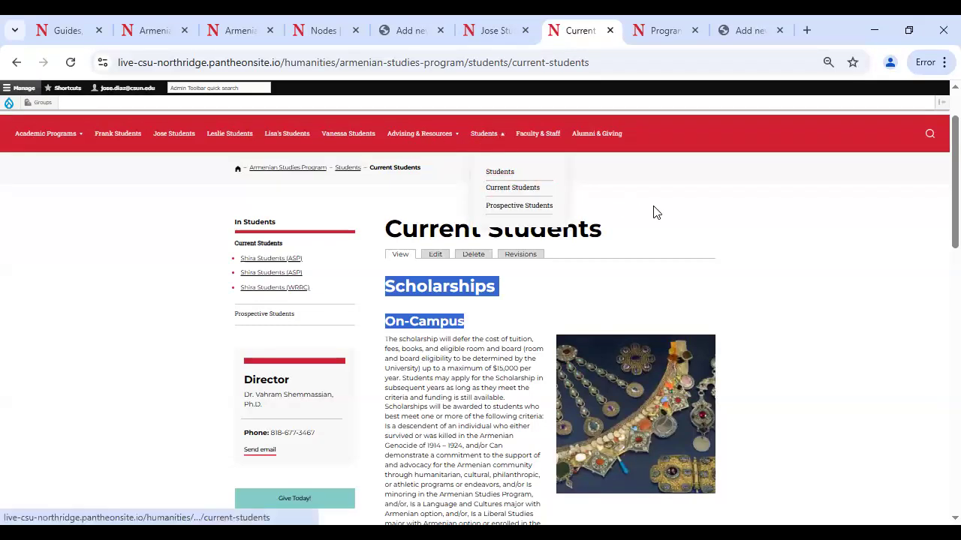
left_click(622, 197)
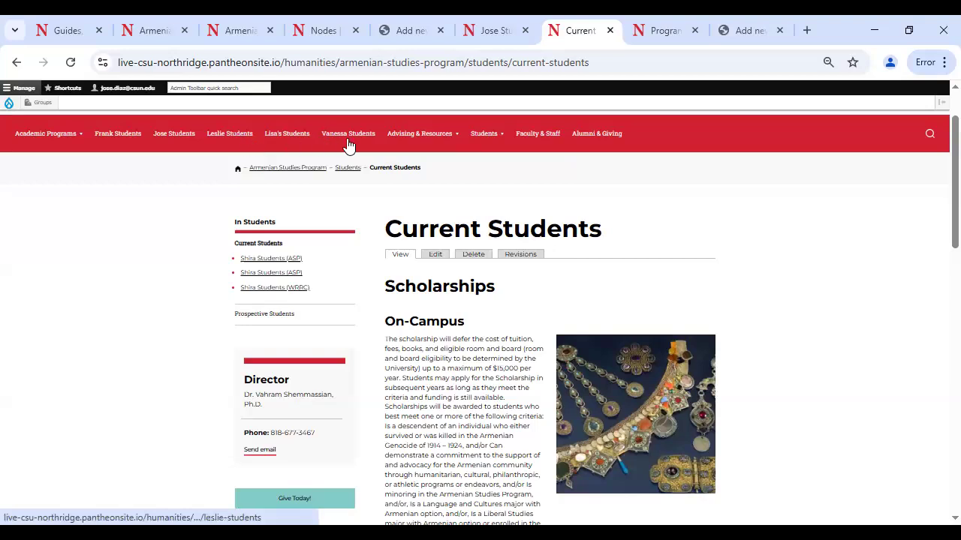
Step: Reopen the Tertiary Page containing the feature panel for editing and expand its tertiary modules
left_click(165, 137)
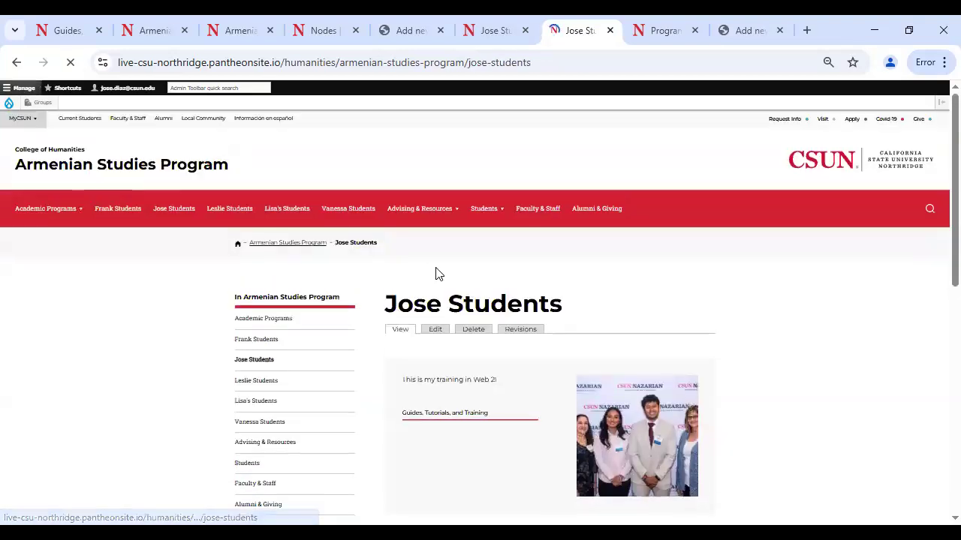
left_click(441, 334)
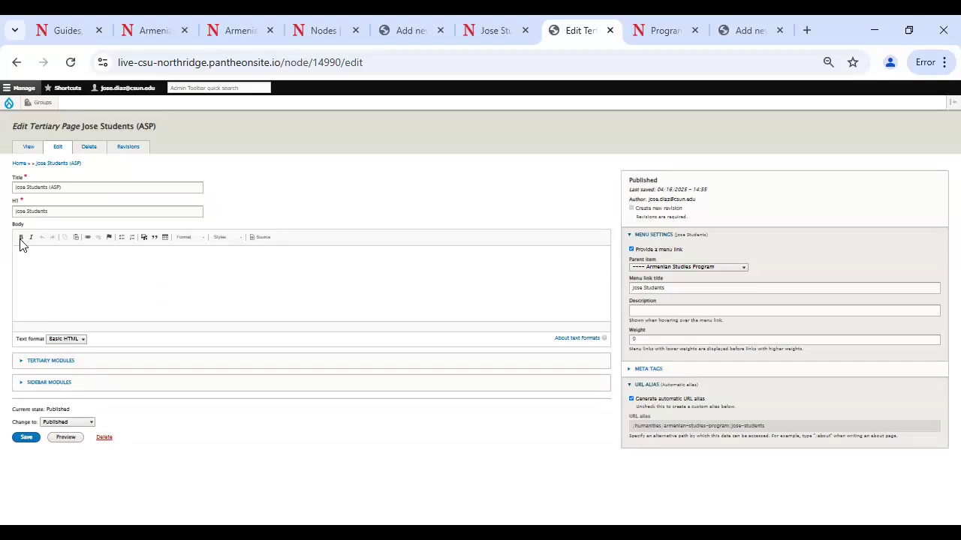
left_click(55, 275)
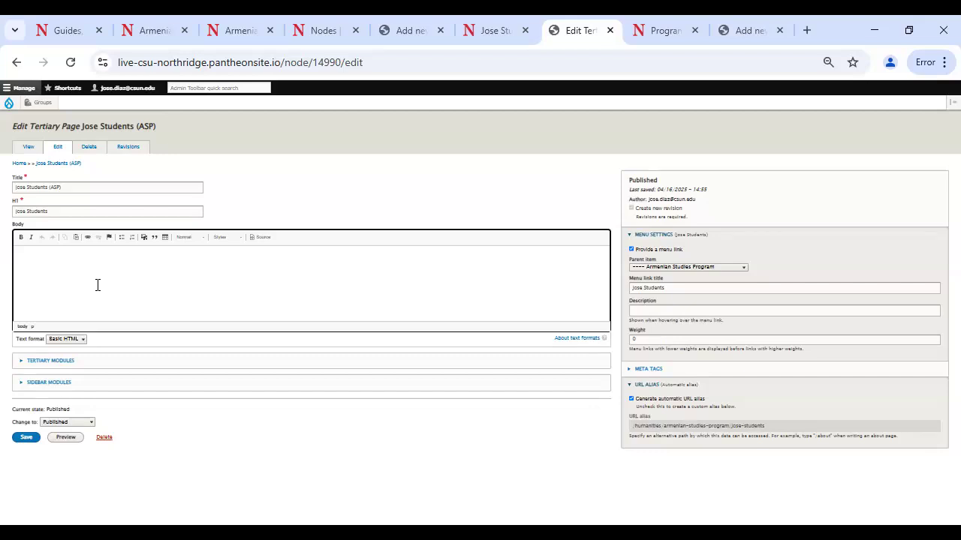
left_click(46, 363)
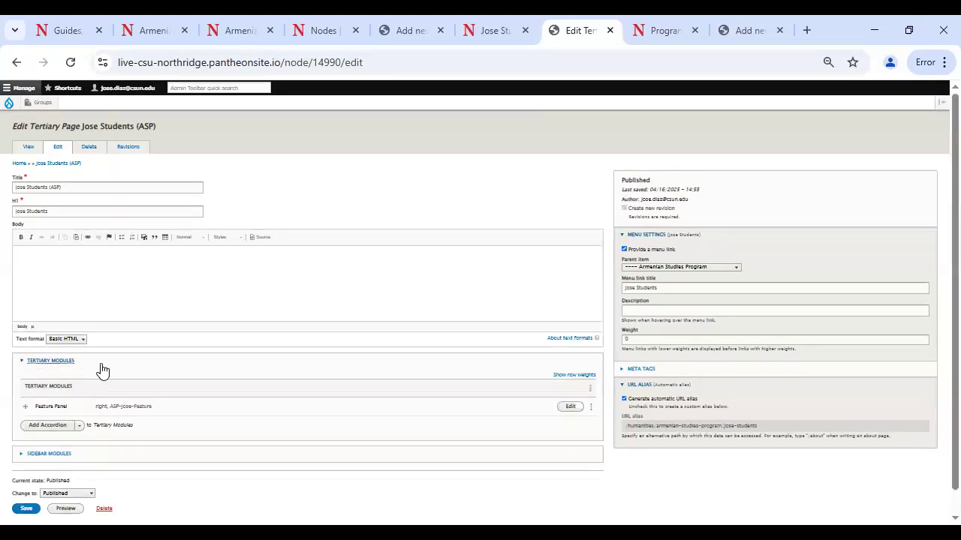
Step: Add a Split Column with Headline module below the Feature Panel in the page's tertiary modules
left_click(80, 426)
scroll(98, 390, "down", 1)
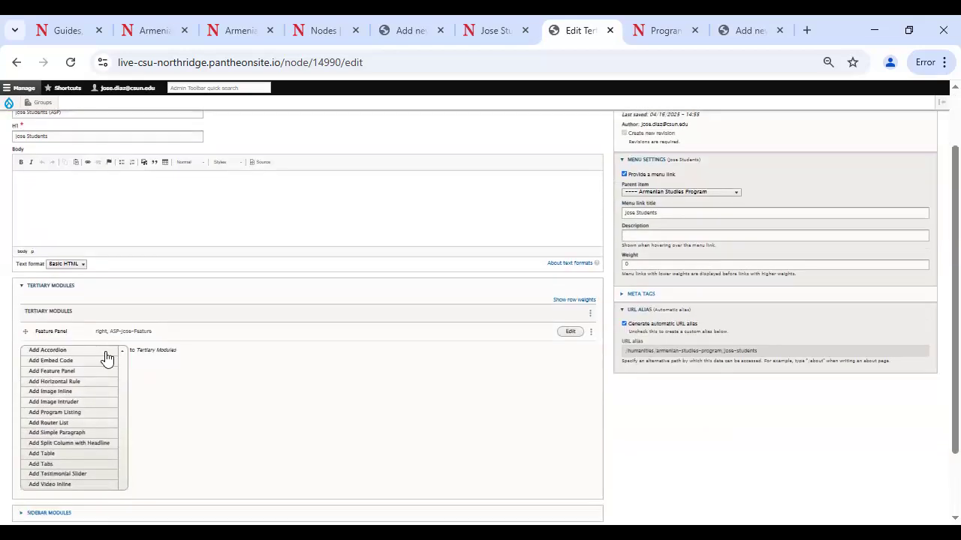
scroll(100, 368, "down", 1)
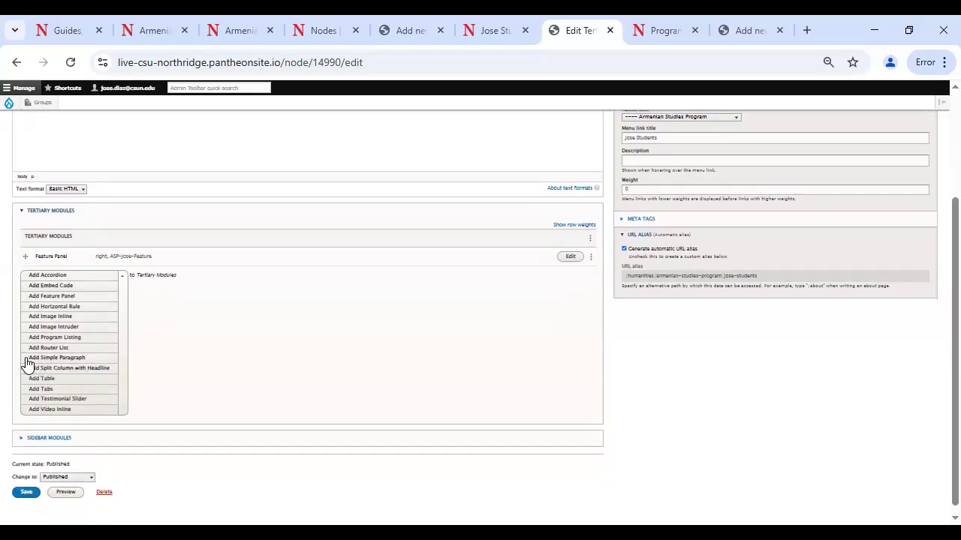
left_click(89, 369)
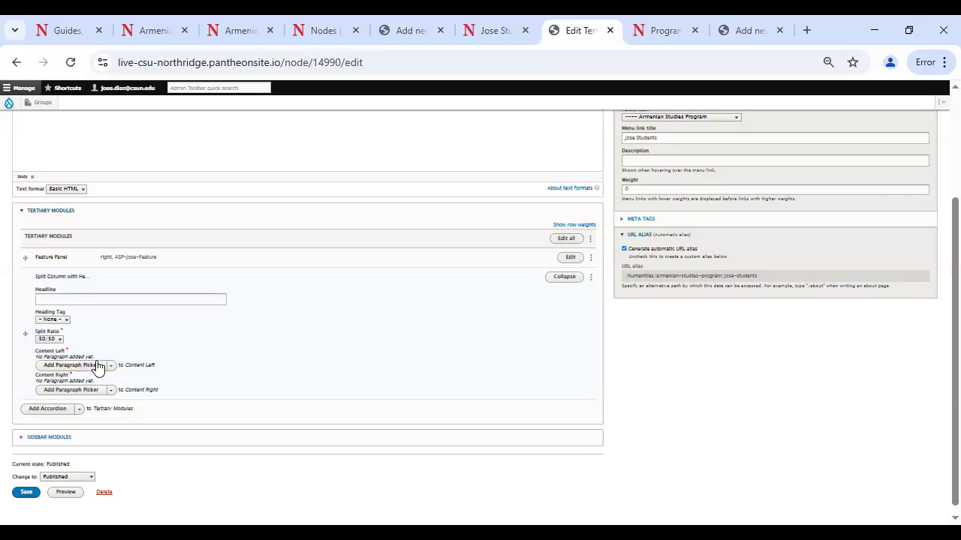
Step: Open the program's Current Students page in the tab showing the saved page and copy its On-Campus heading
left_click(660, 34)
left_click(578, 34)
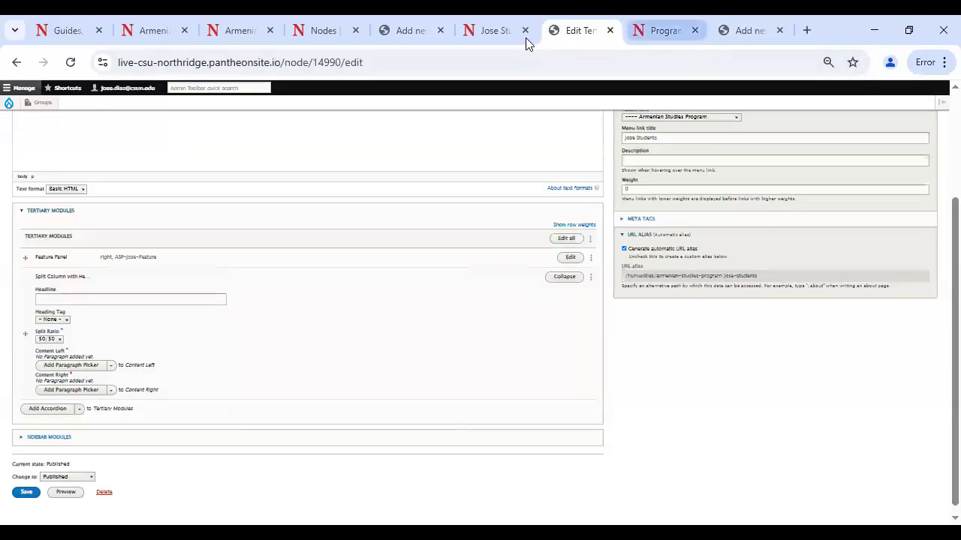
left_click(496, 32)
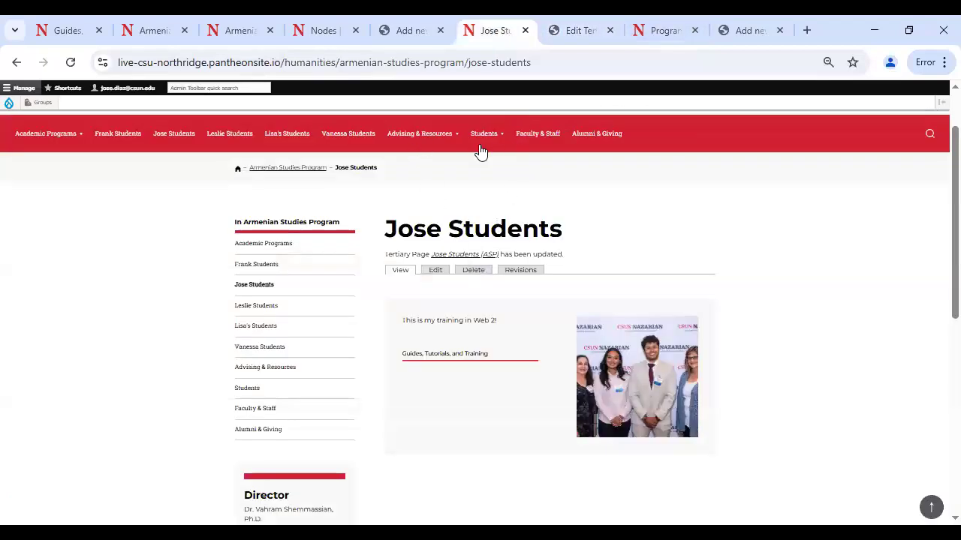
mouse_move(484, 154)
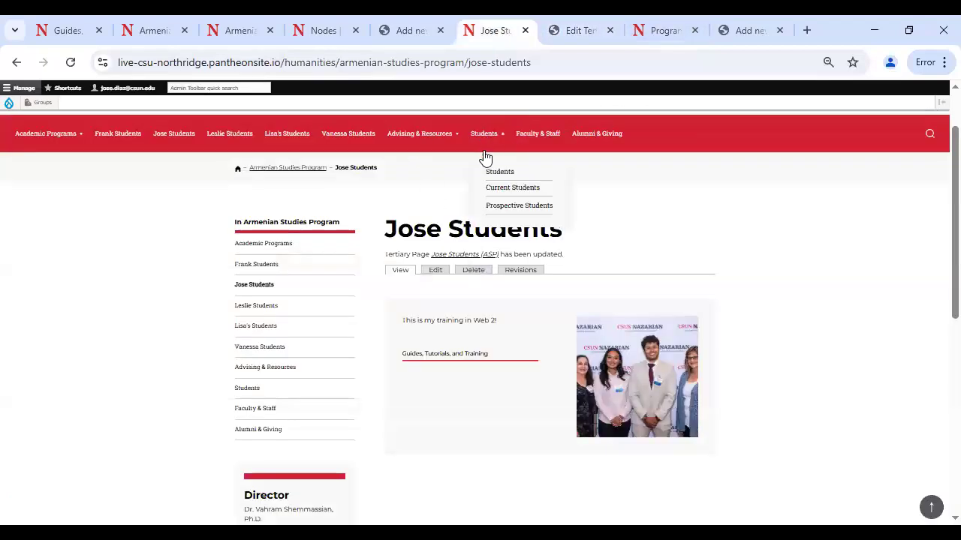
left_click(517, 194)
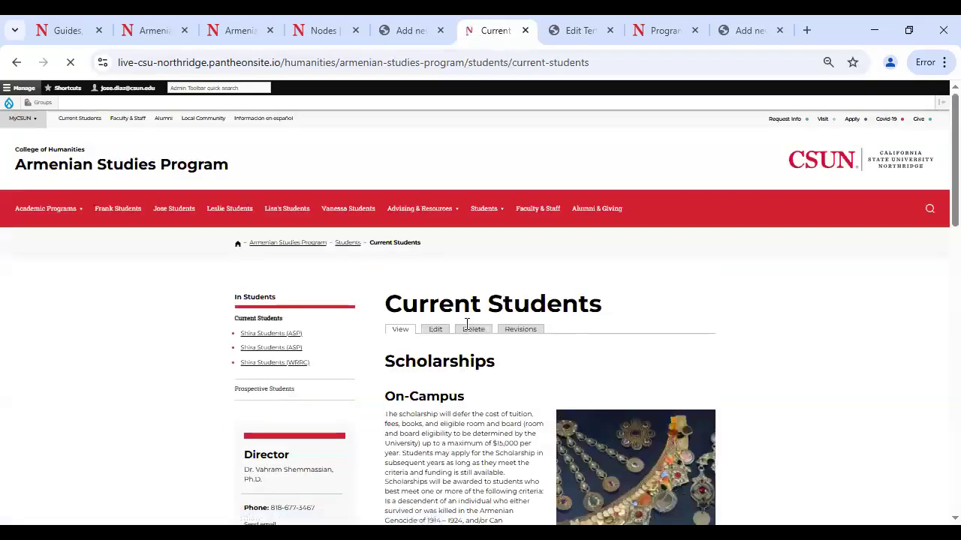
scroll(470, 328, "down", 4)
scroll(465, 241, "up", 2)
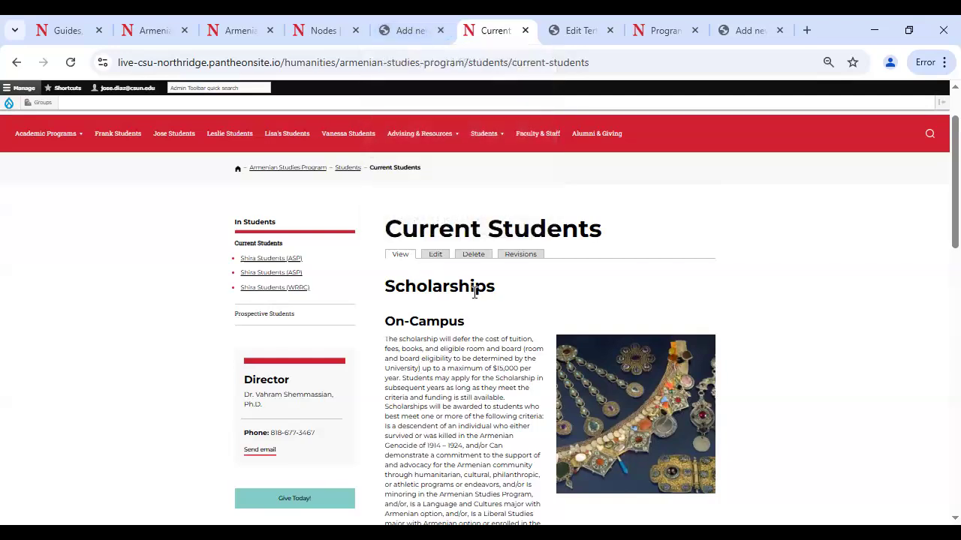
mouse_move(384, 326)
left_mouse_down()
mouse_move(488, 332)
mouse_move(462, 338)
mouse_move(451, 324)
mouse_move(387, 321)
left_mouse_up()
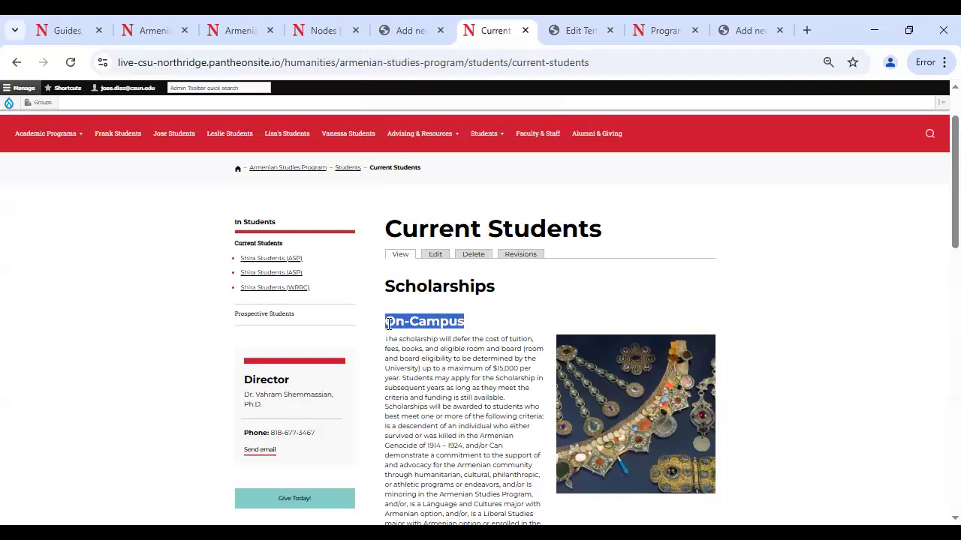
Step: Set the Split Column module's headline to On-Campus and its heading tag to H3 on the Tertiary Page
left_click(399, 30)
left_click(574, 35)
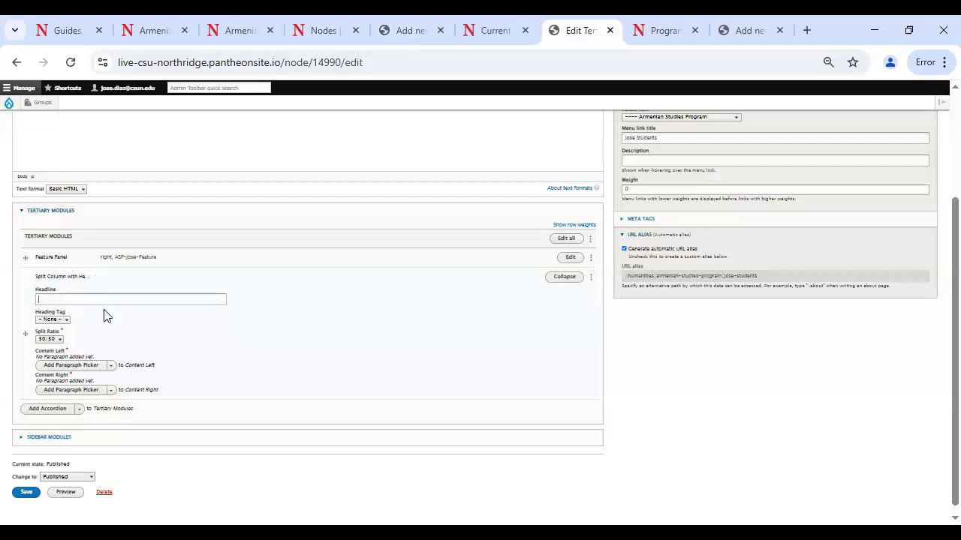
left_click(53, 319)
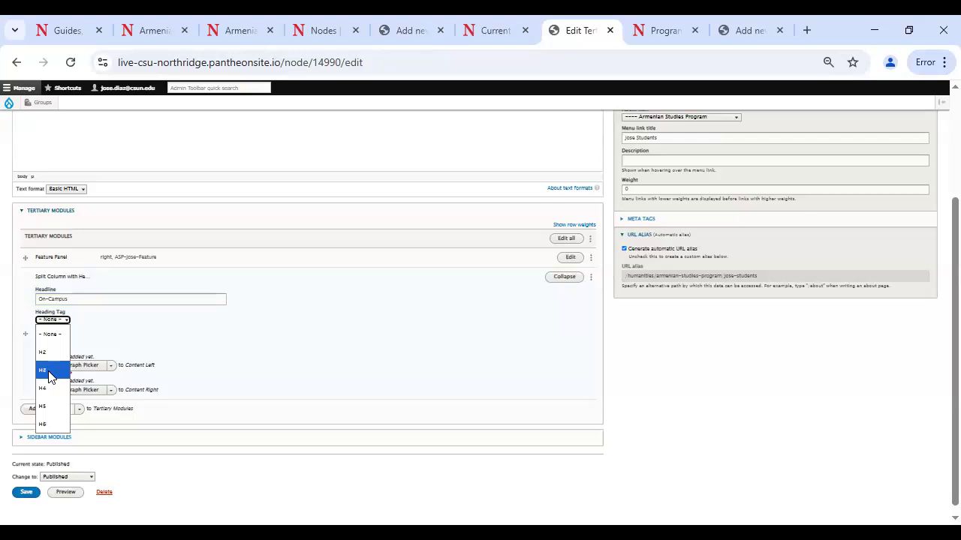
left_click(50, 372)
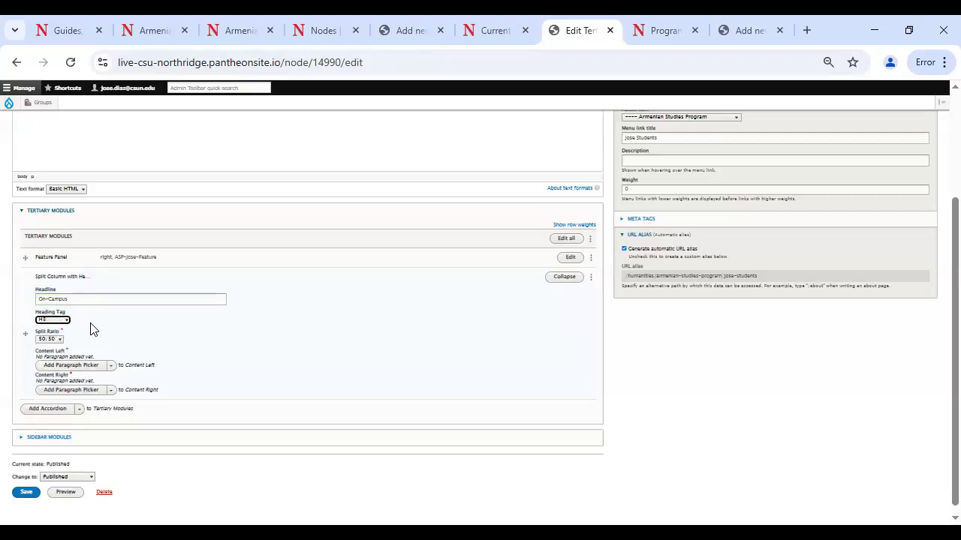
Step: Add a Simple Paragraph module and move the Split Column with Headline below it
left_click(79, 412)
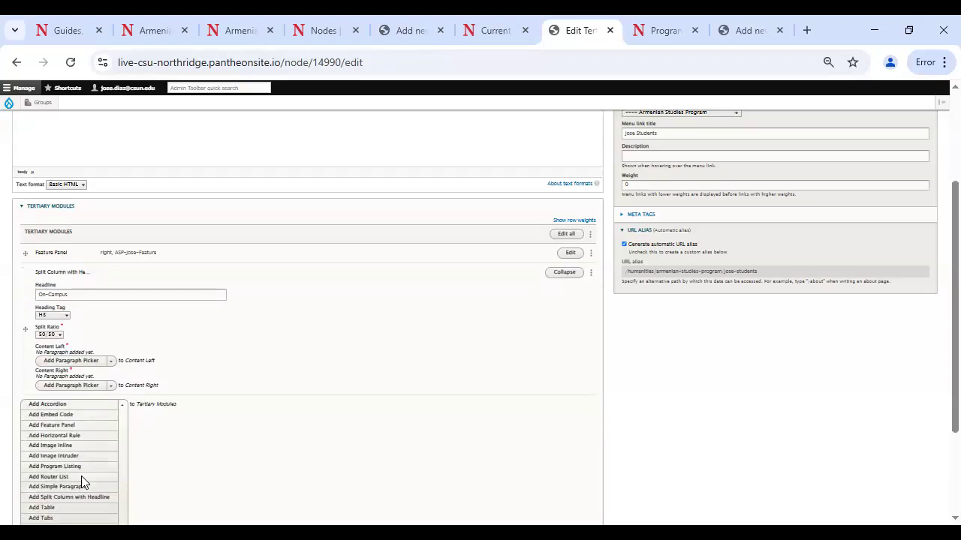
scroll(80, 483, "down", 1)
left_click(58, 419)
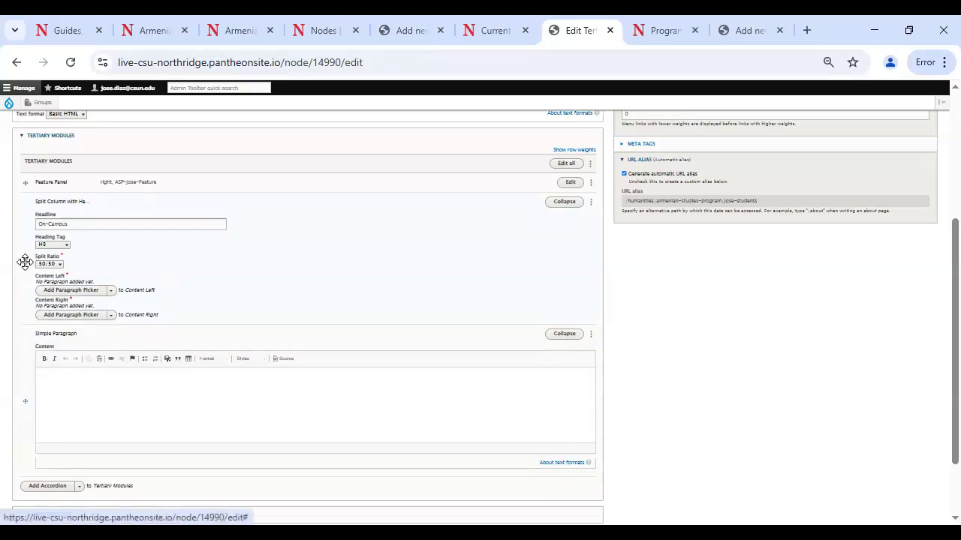
scroll(25, 262, "down", 1)
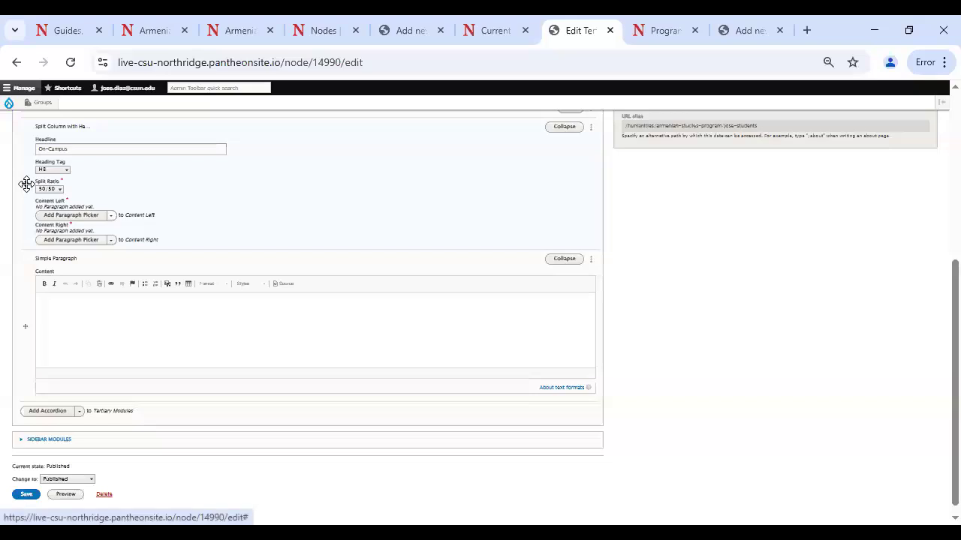
left_click_drag(25, 195, 28, 337)
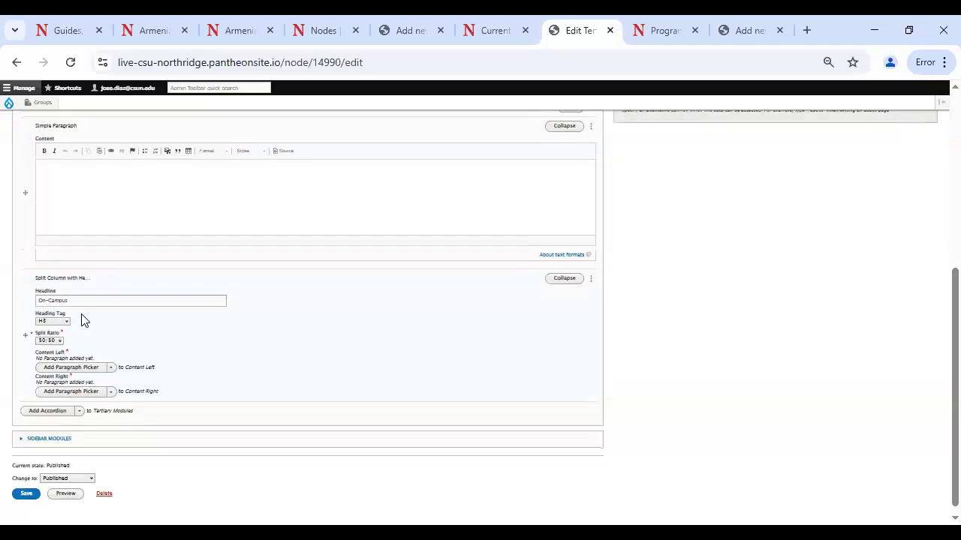
scroll(82, 317, "up", 1)
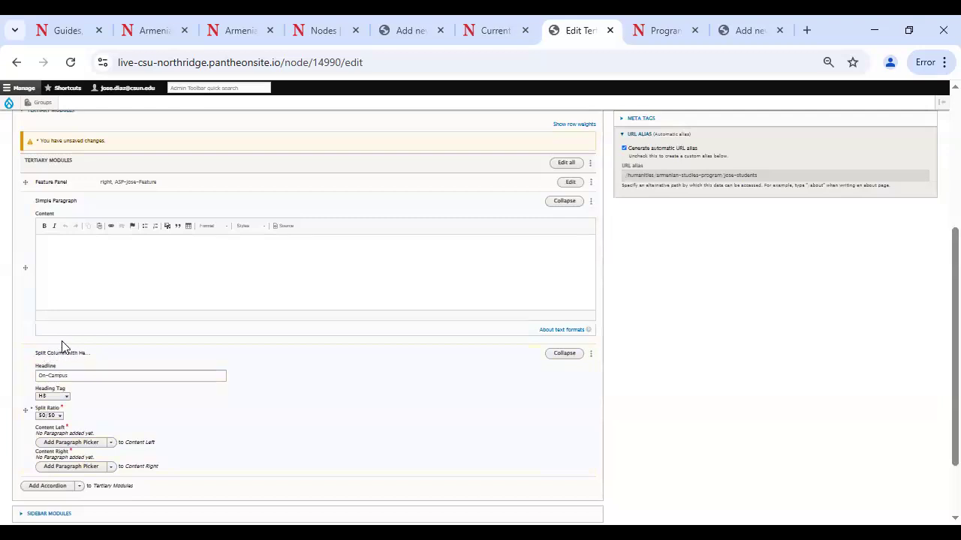
Step: Copy the Scholarships heading from the Current Students page into the Simple Paragraph's content
left_click(77, 265)
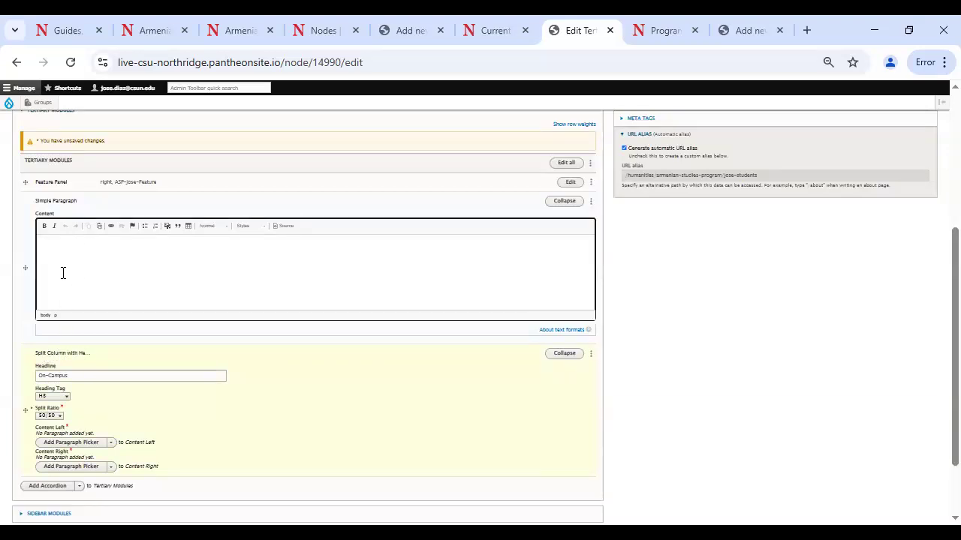
left_click(644, 30)
left_click(694, 30)
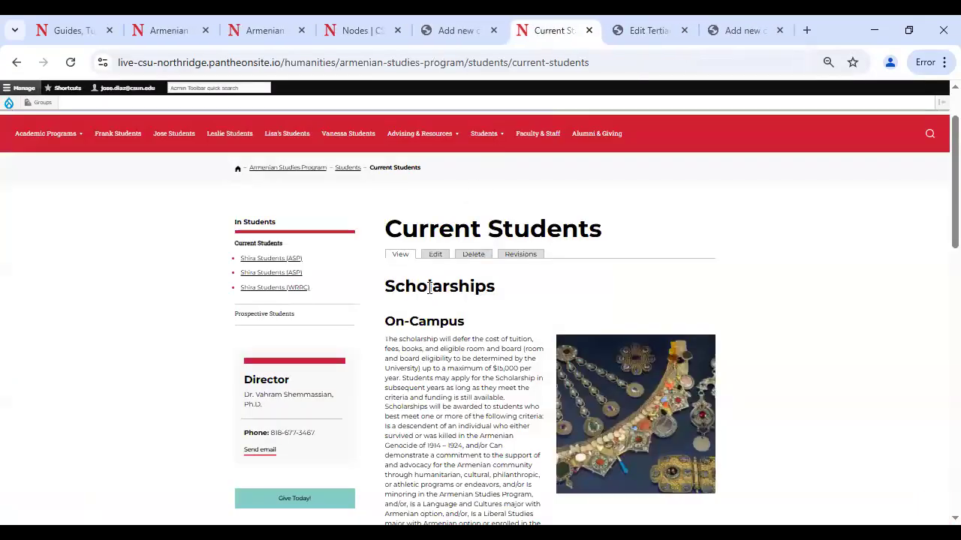
double_click(428, 288)
key("ctrl+c")
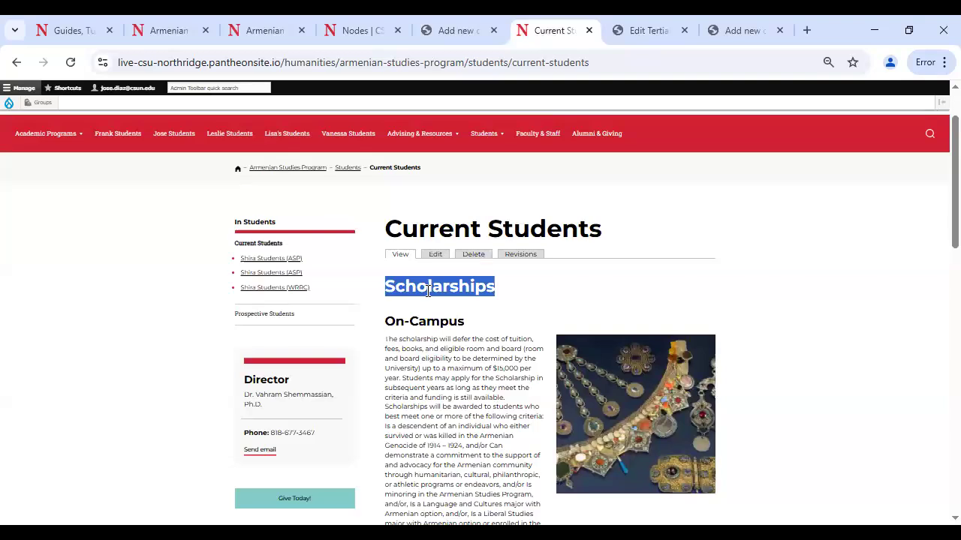
left_click(679, 27)
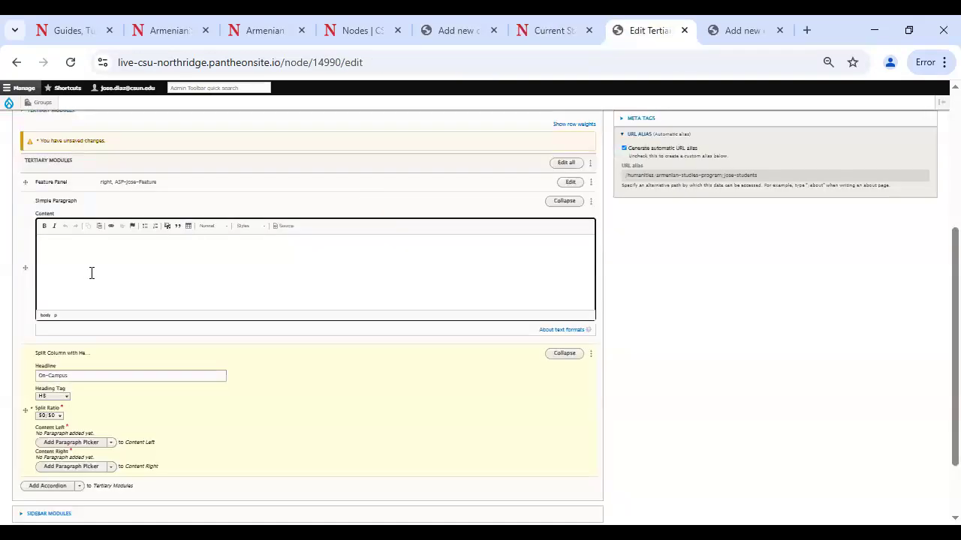
key("ctrl+v")
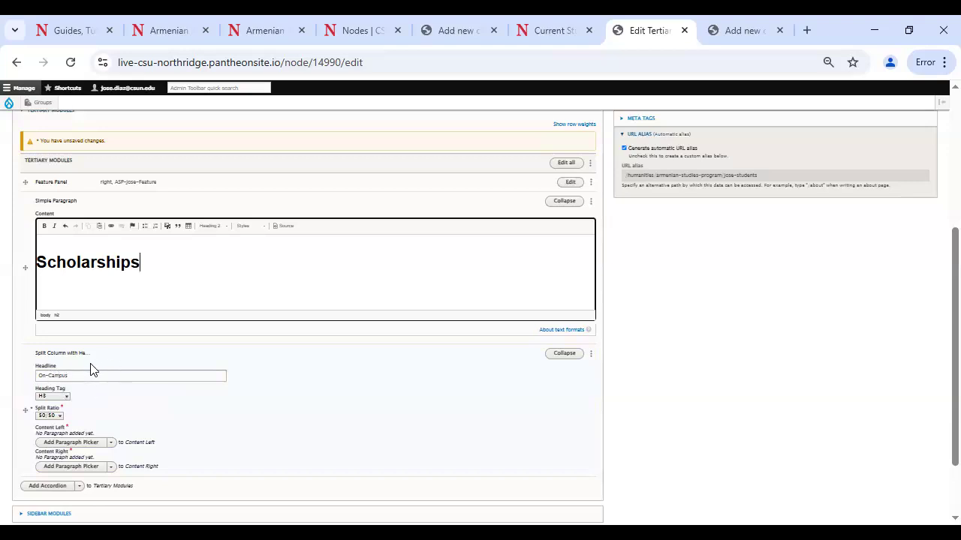
Step: Remove the Simple Paragraph and the Split Column with Headline from the tertiary modules
scroll(83, 371, "down", 2)
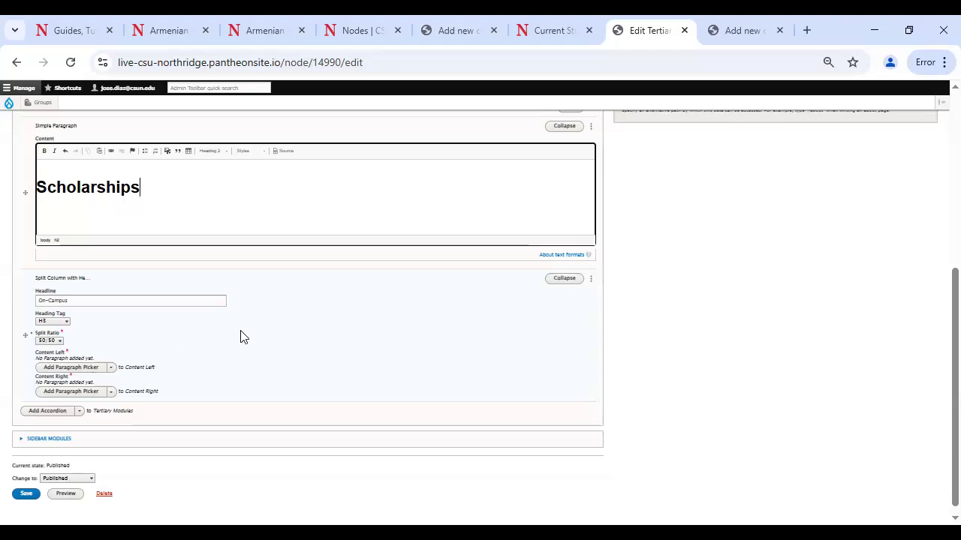
scroll(240, 336, "up", 2)
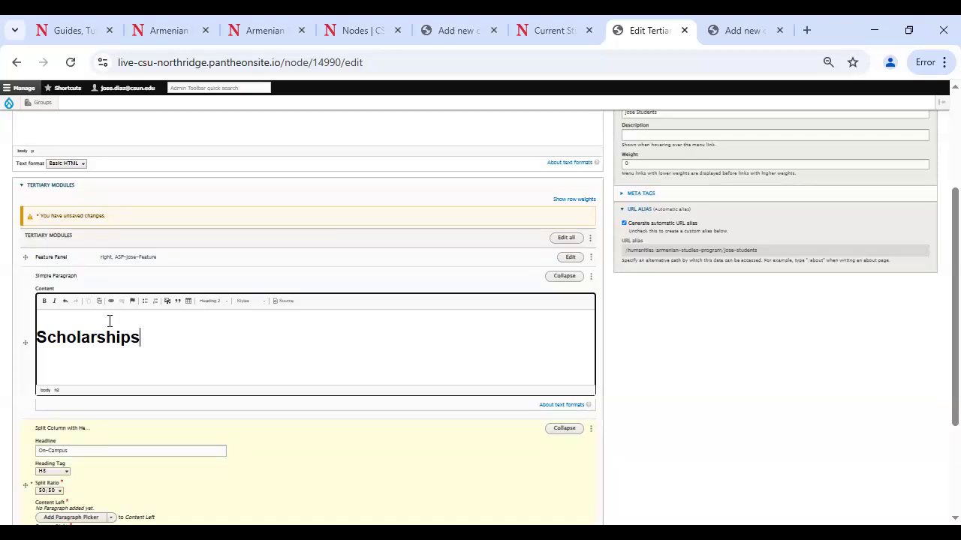
left_click(590, 277)
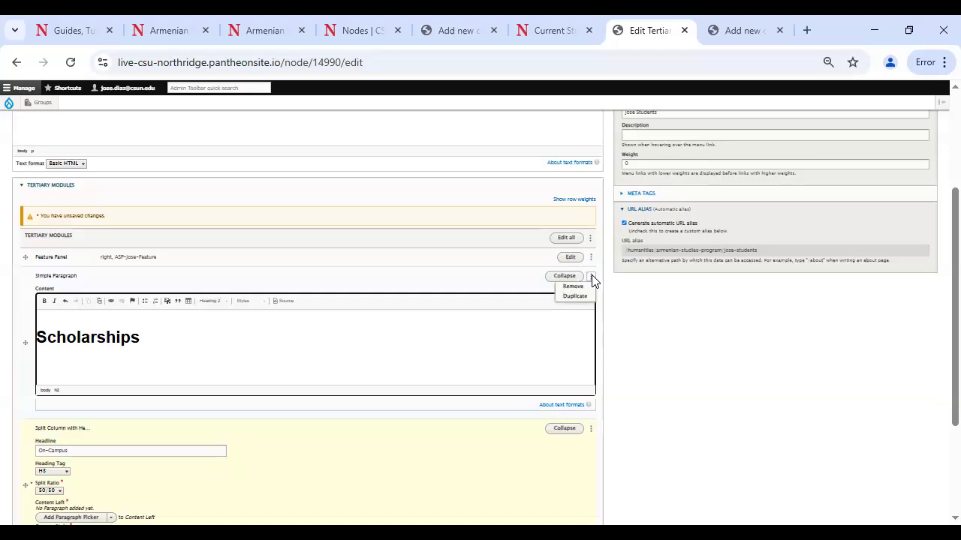
left_click(583, 287)
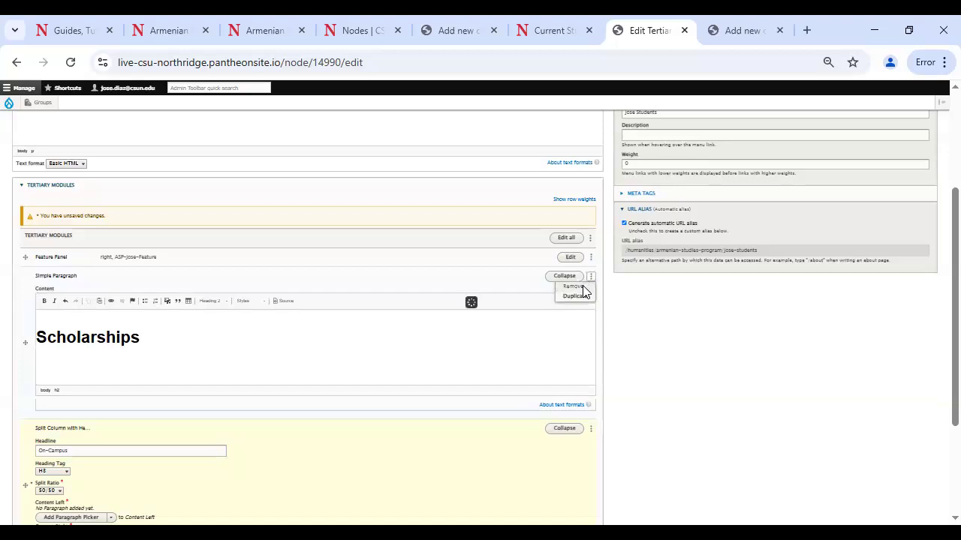
left_click(591, 270)
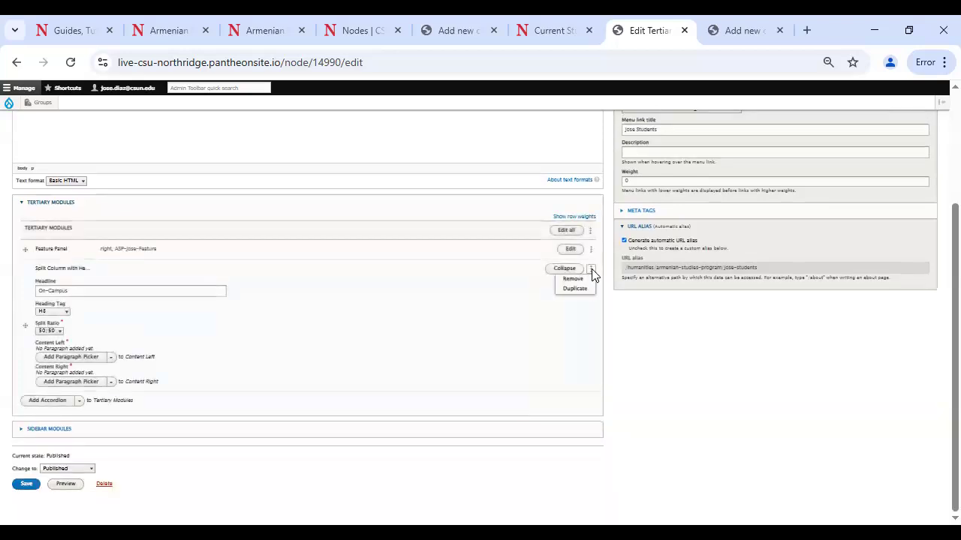
left_click(573, 279)
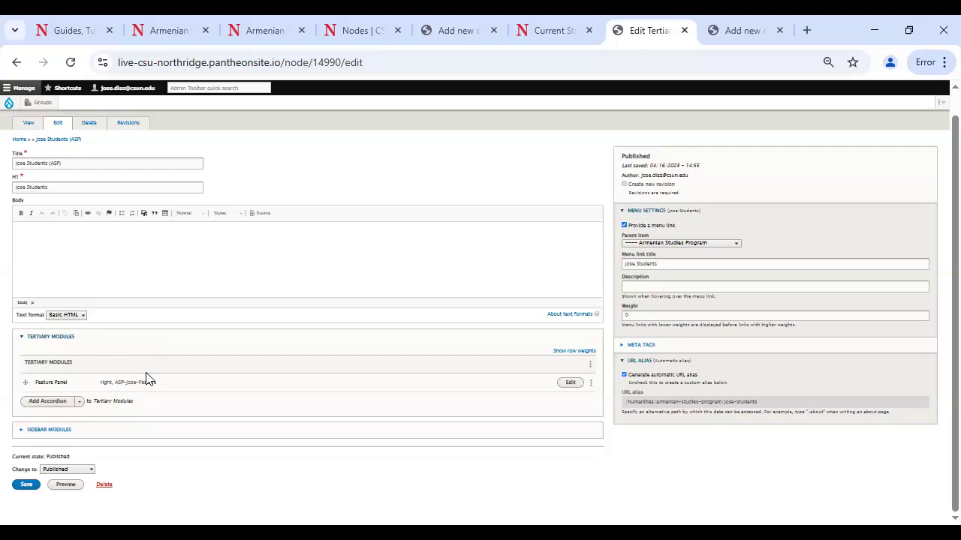
Step: Add a new Simple Paragraph module below the Feature Panel and begin editing its content
left_click(78, 401)
scroll(73, 457, "down", 2)
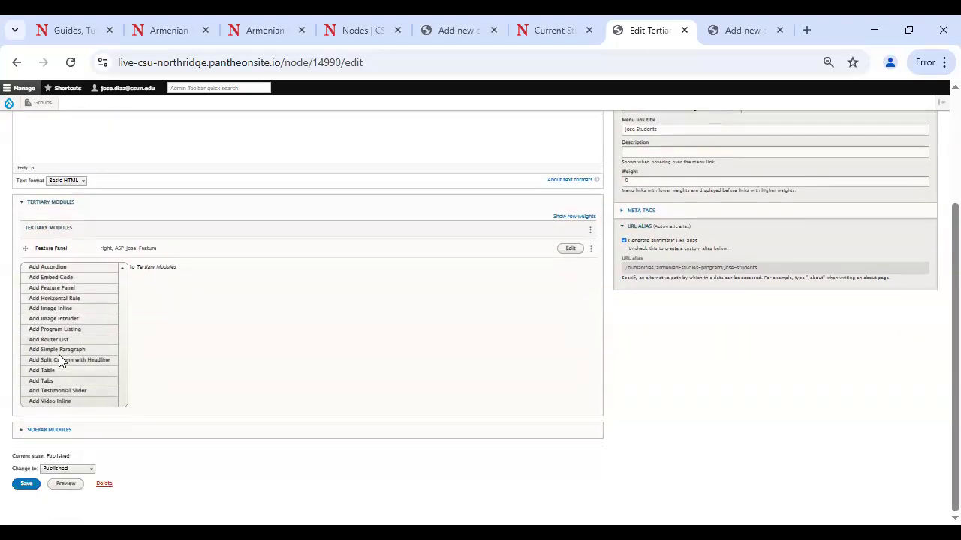
left_click(56, 351)
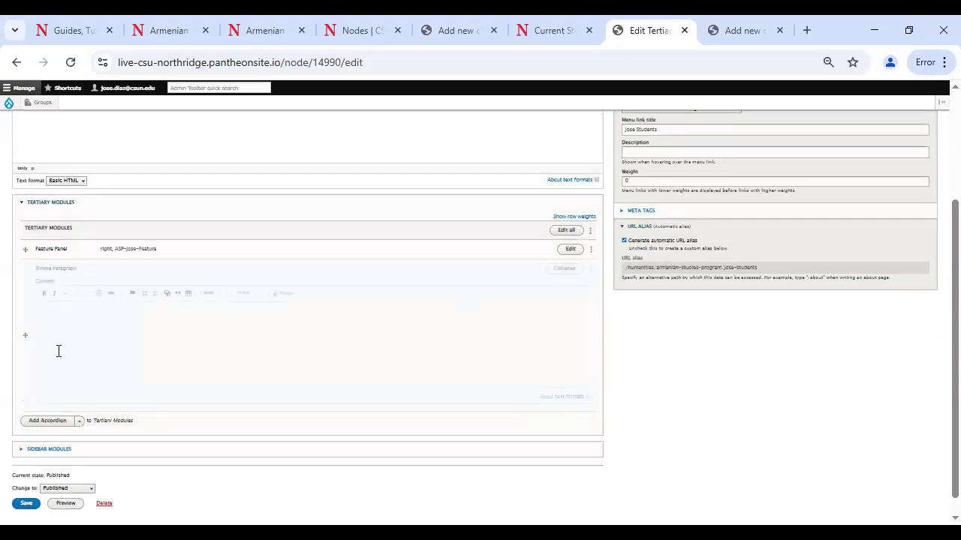
left_click(98, 356)
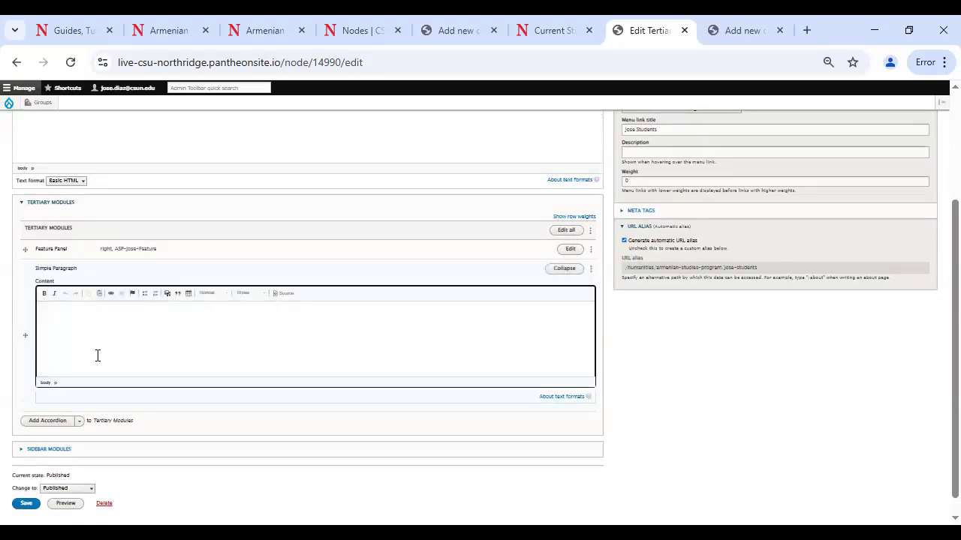
Step: Paste the Scholarships heading into the Simple Paragraph's content and add a Split Column with Headline module below it
key("ctrl+v")
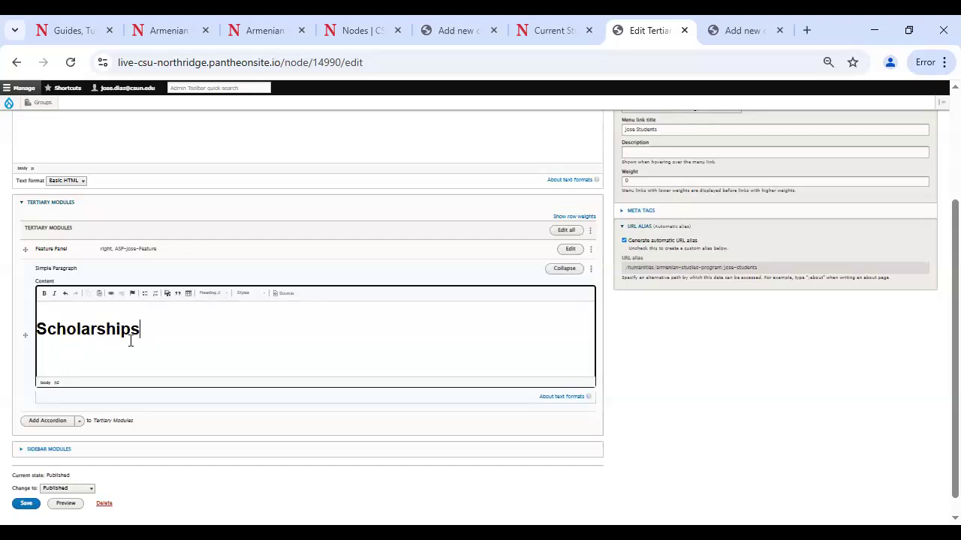
left_click(79, 422)
scroll(84, 426, "down", 2)
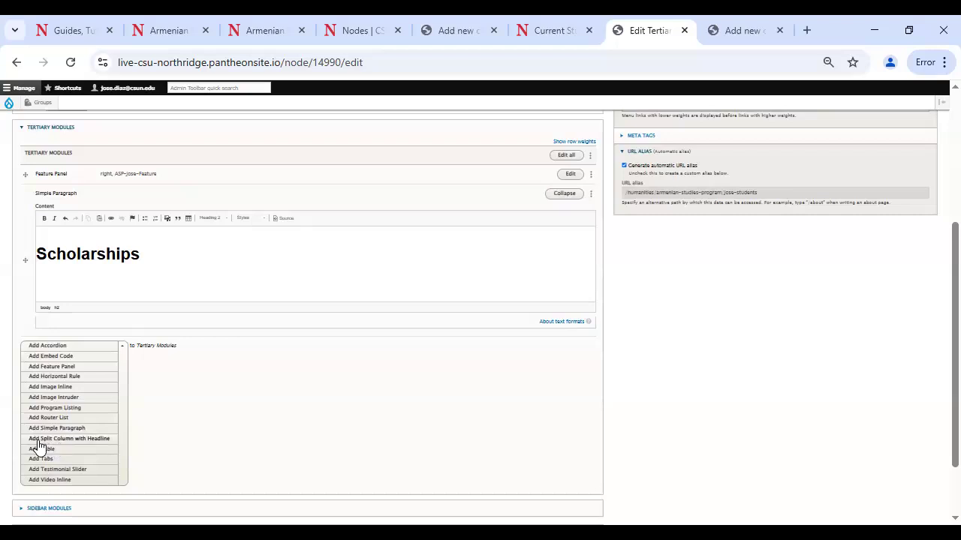
left_click(102, 443)
scroll(136, 283, "down", 1)
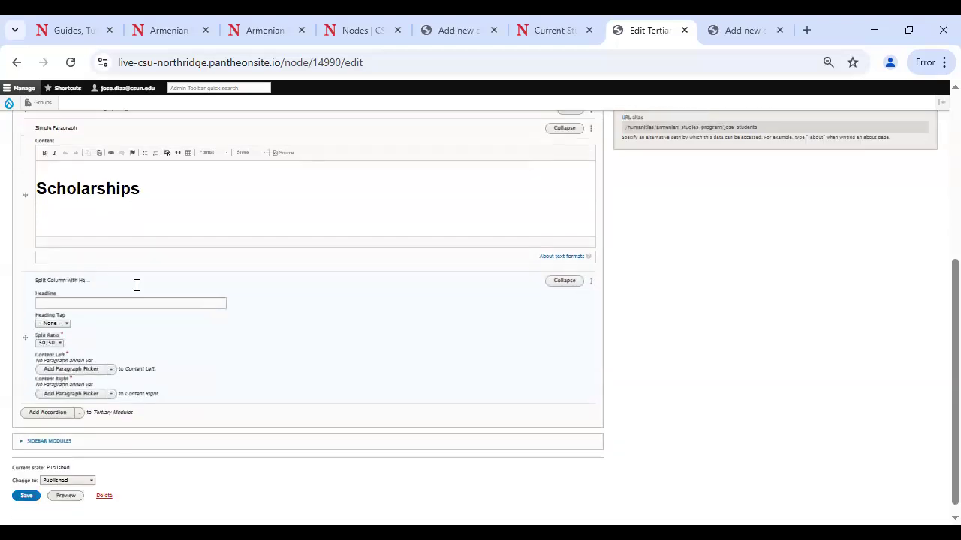
Step: Copy the On-Campus heading from the Current Students page into the Split Column's Headline
left_click(550, 30)
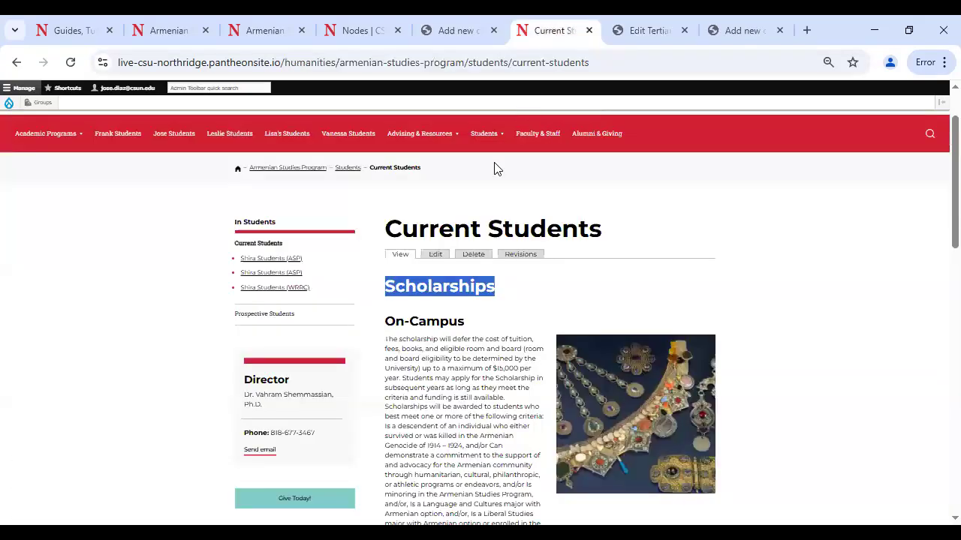
triple_click(417, 323)
key("ctrl+c")
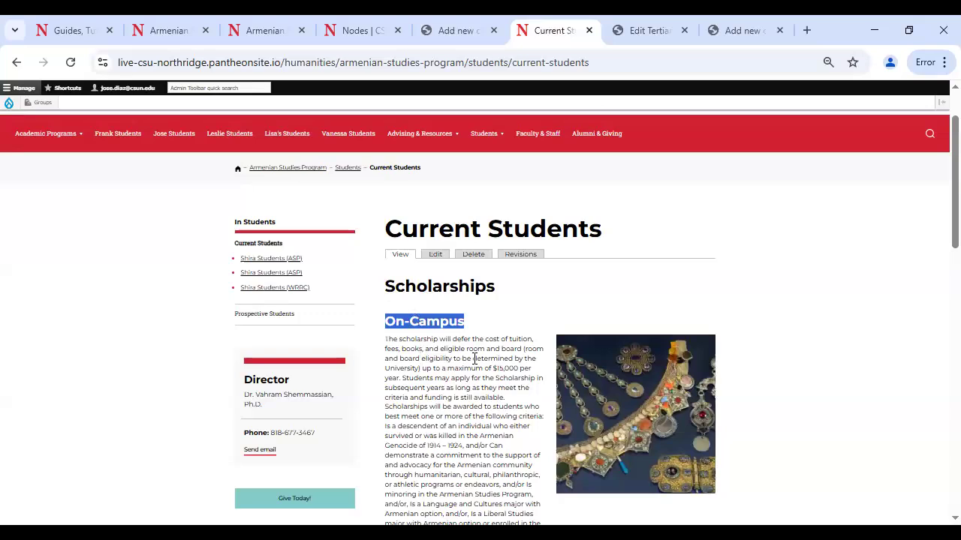
left_click(454, 30)
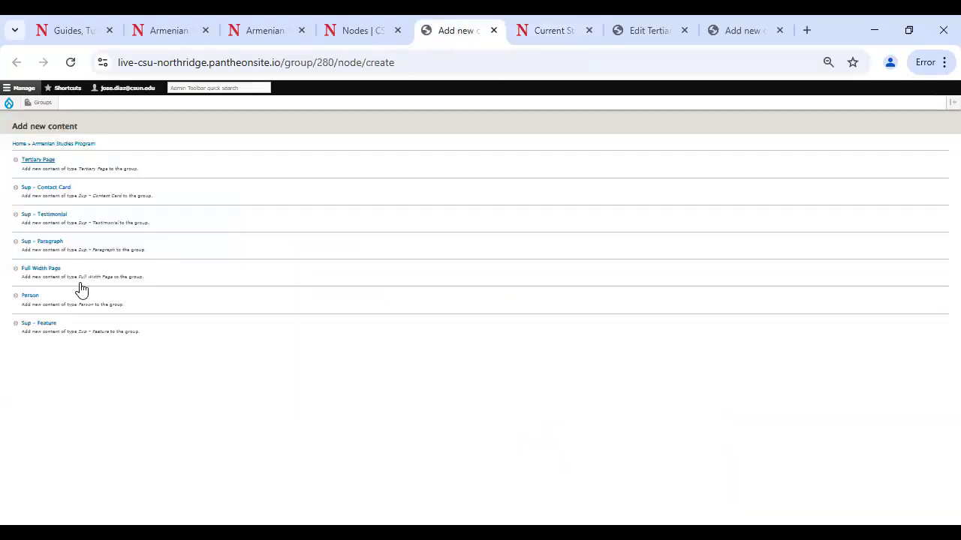
left_click(647, 32)
left_click(108, 295)
key("ctrl+v")
Step: Apply the Heading 2 format to the Scholarships text and set the On-Campus headline's Heading Tag to H3
left_click(141, 180)
left_click_drag(24, 176, 220, 153)
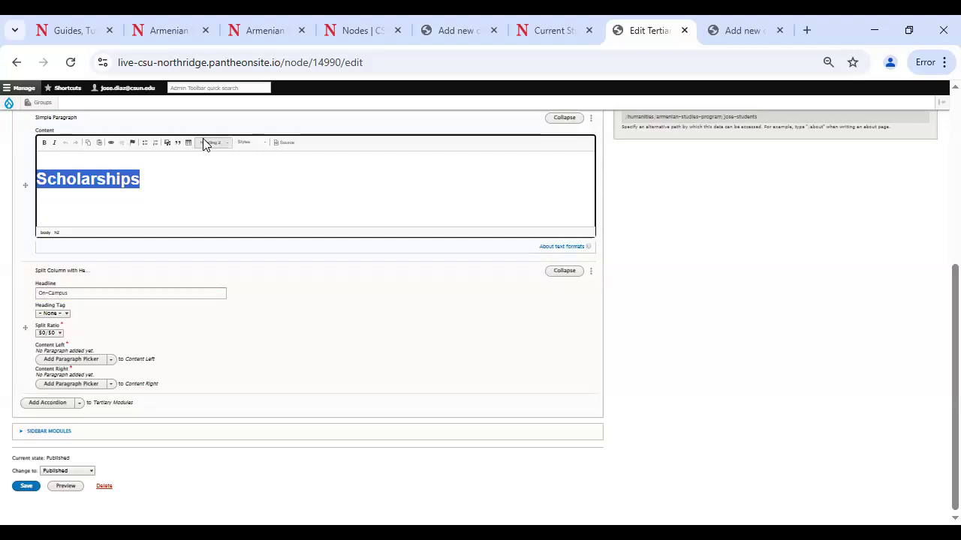
left_click(206, 143)
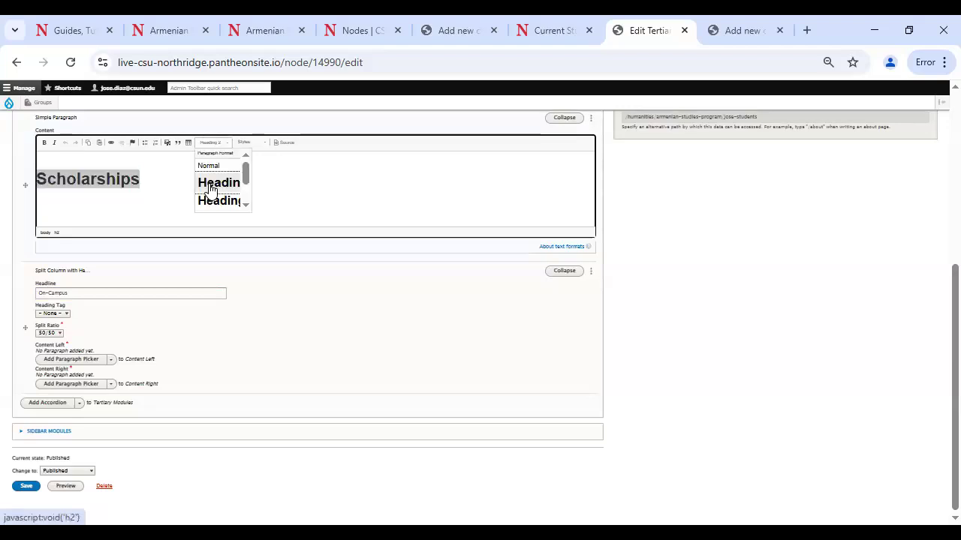
left_click(210, 189)
left_click(72, 293)
left_click(59, 315)
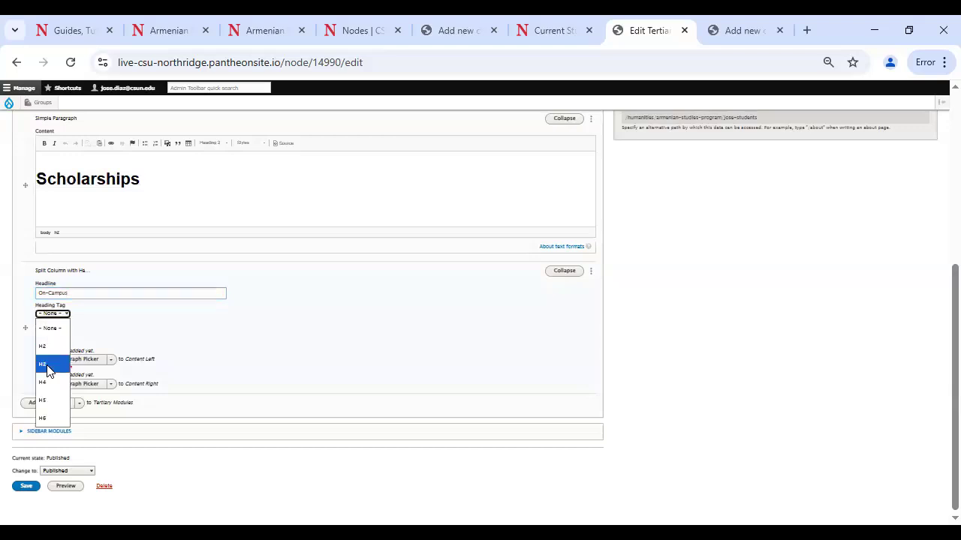
left_click(49, 366)
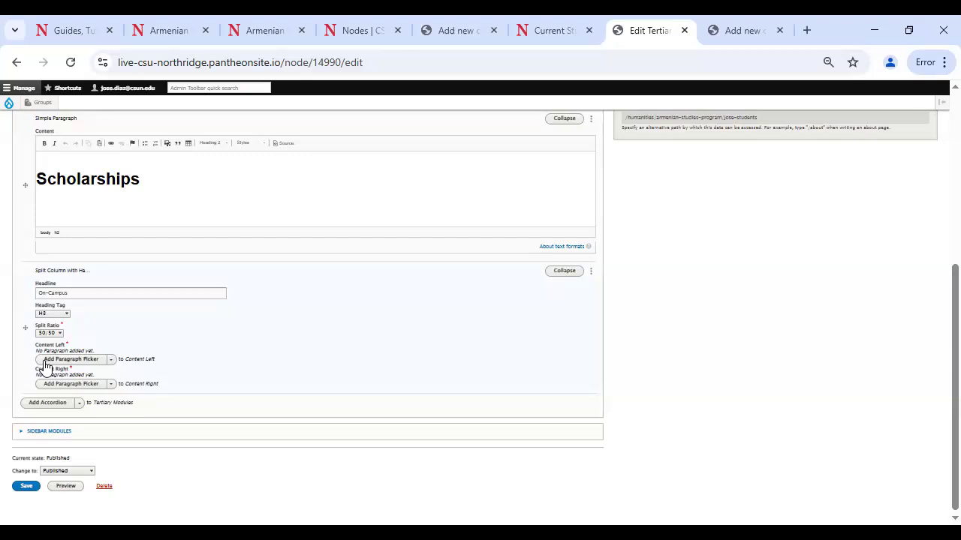
left_click(111, 361)
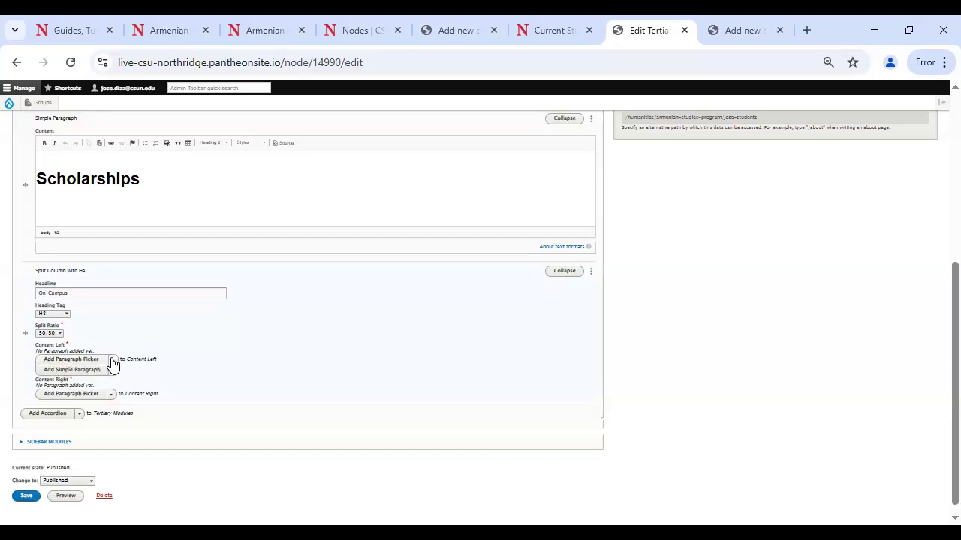
left_click(69, 361)
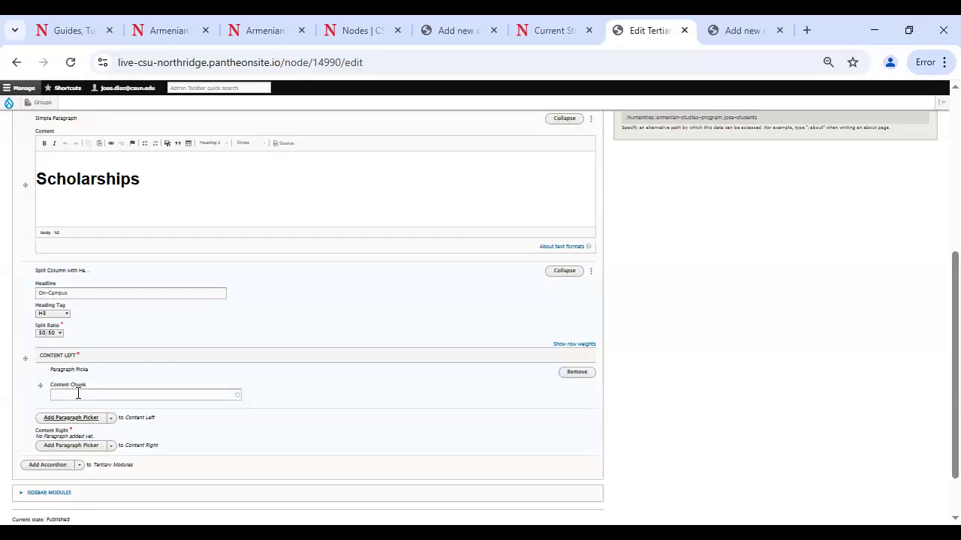
left_click(355, 31)
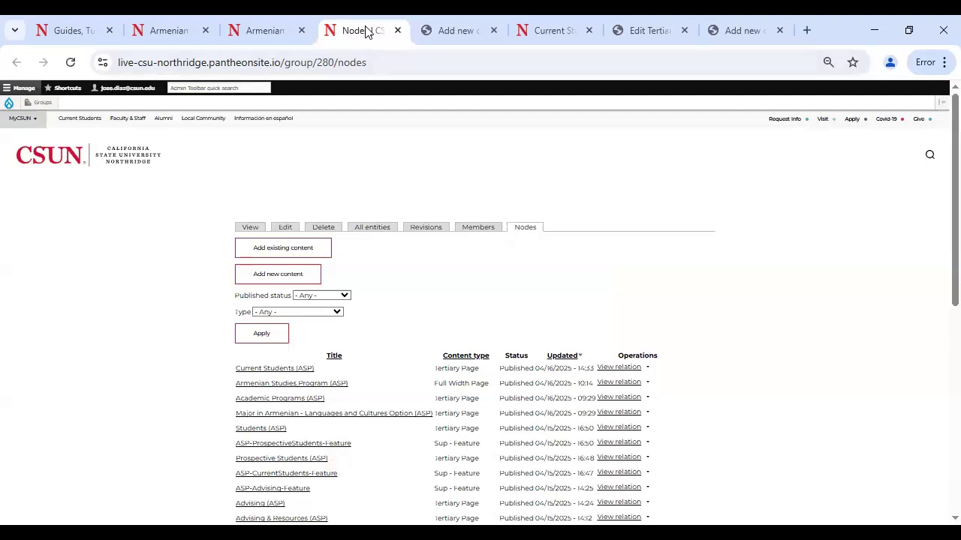
middle_click(274, 276)
left_click(404, 32)
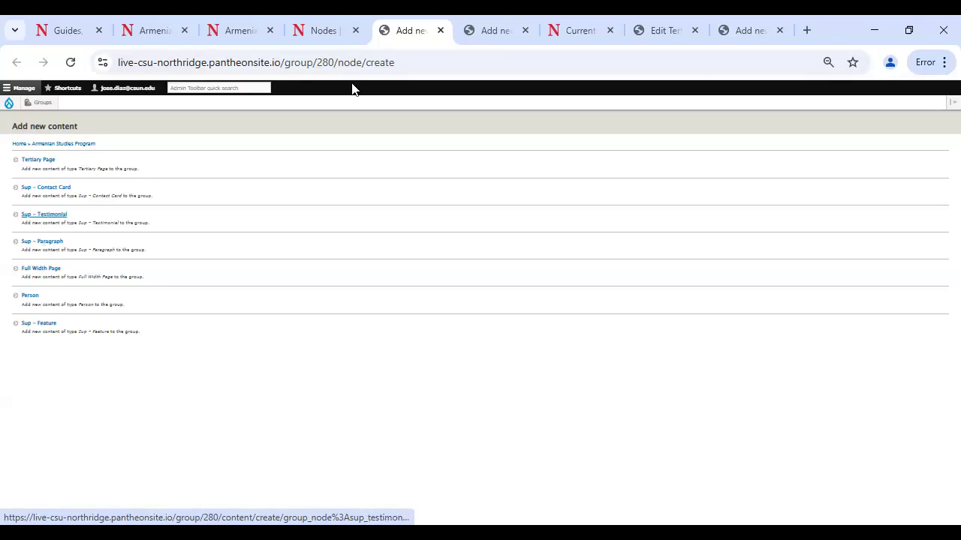
left_click(478, 31)
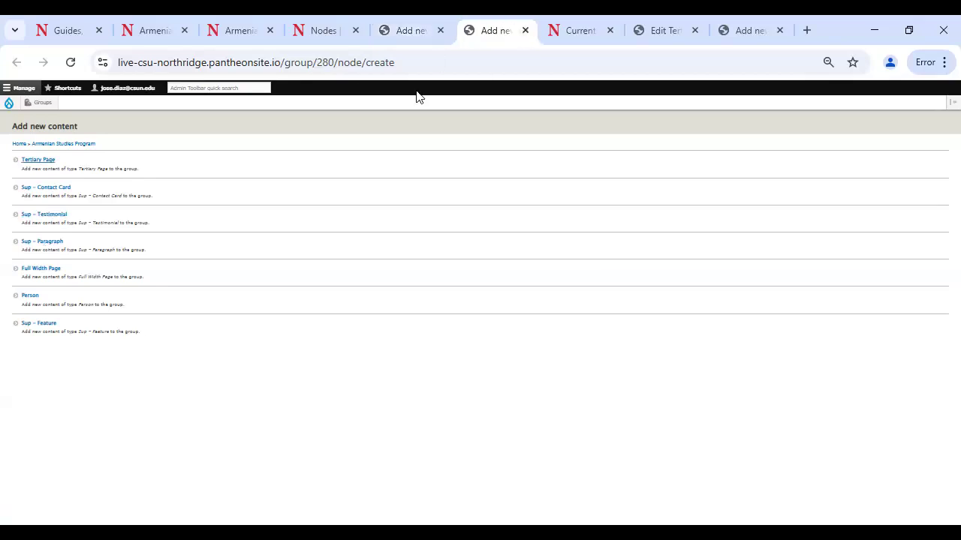
left_click(559, 34)
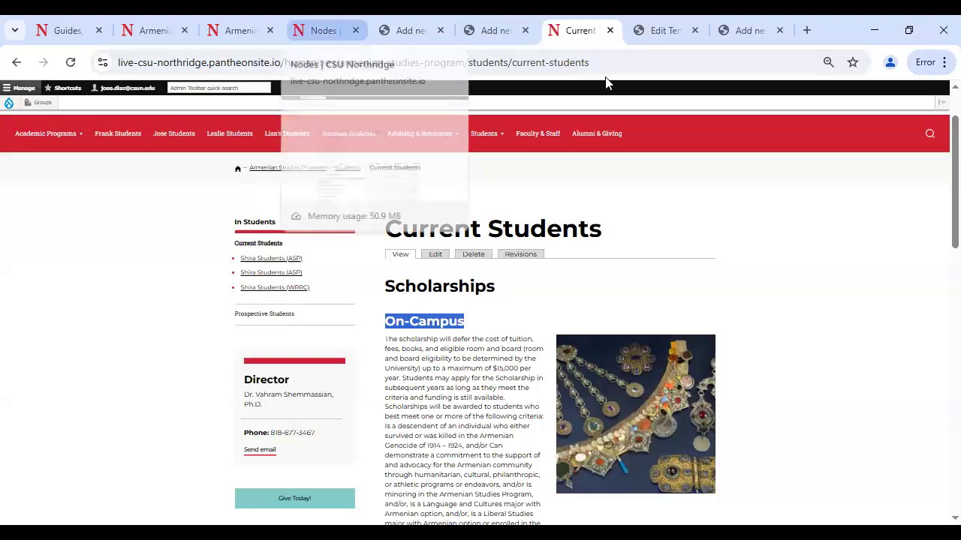
key("ctrl+Tab")
left_click(572, 374)
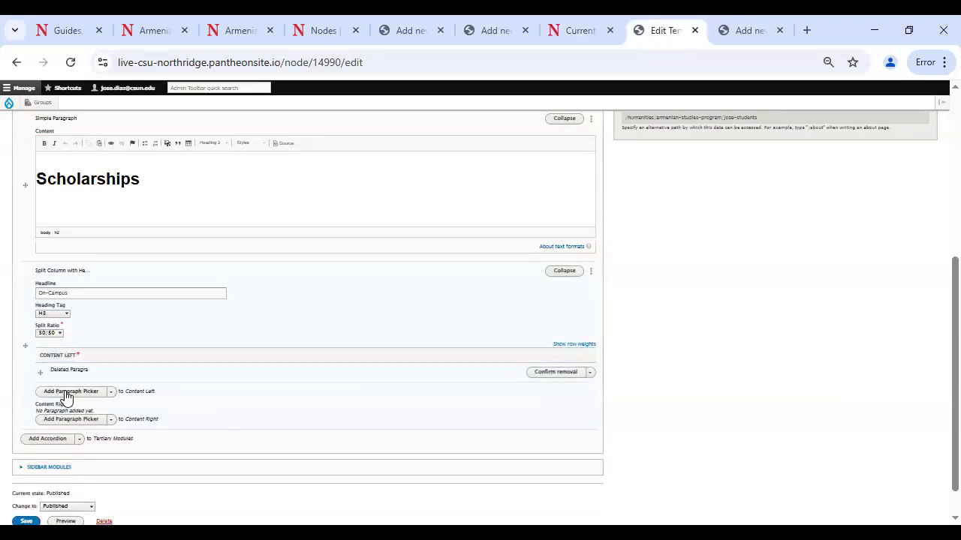
Step: Add a Simple Paragraph to the Split Column's Content Left
left_click(110, 392)
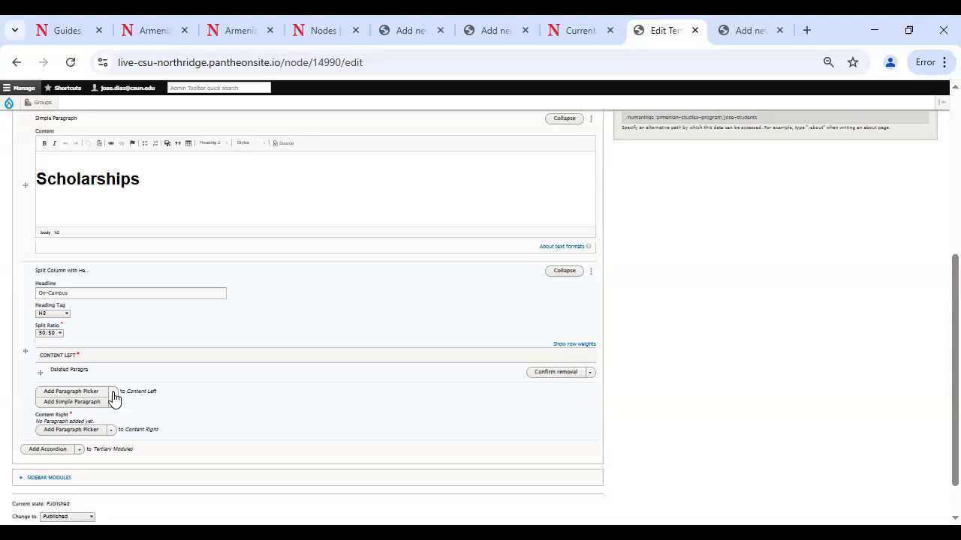
left_click(75, 403)
scroll(263, 369, "down", 2)
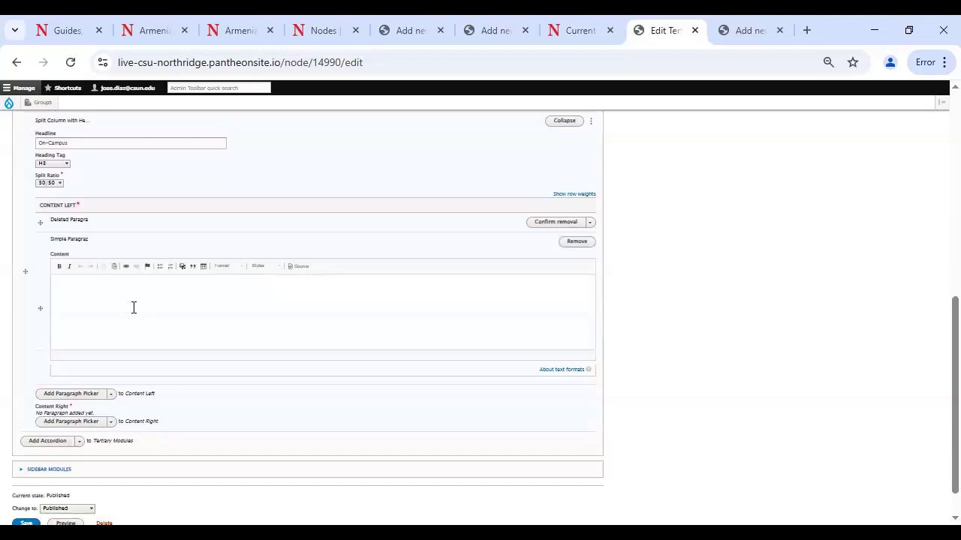
Step: Copy the On-Campus scholarship description from the Current Students page into Content Left's Simple Paragraph twice, as two separate paragraphs
left_click(586, 36)
scroll(473, 315, "down", 3)
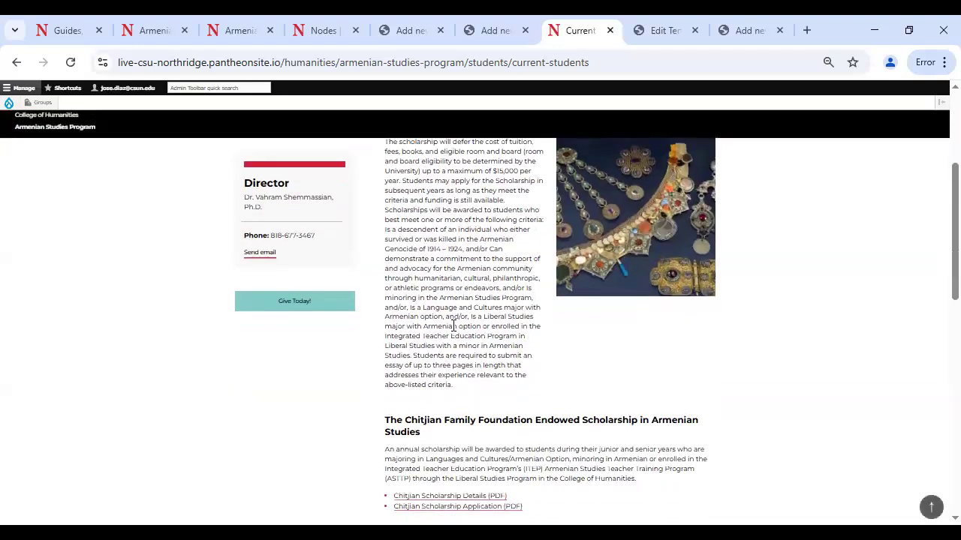
scroll(453, 325, "up", 1)
left_click_drag(455, 463, 381, 219)
key("ctrl+c")
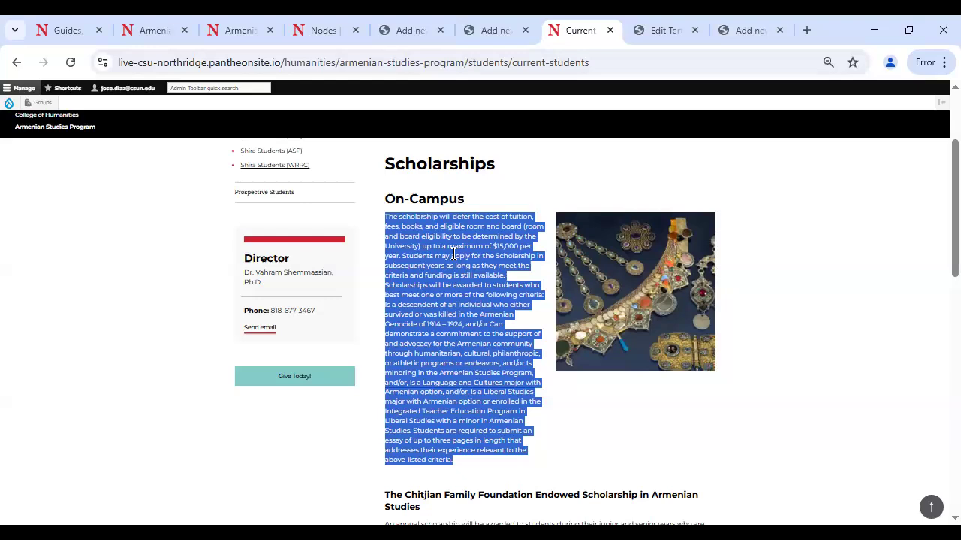
left_click(669, 35)
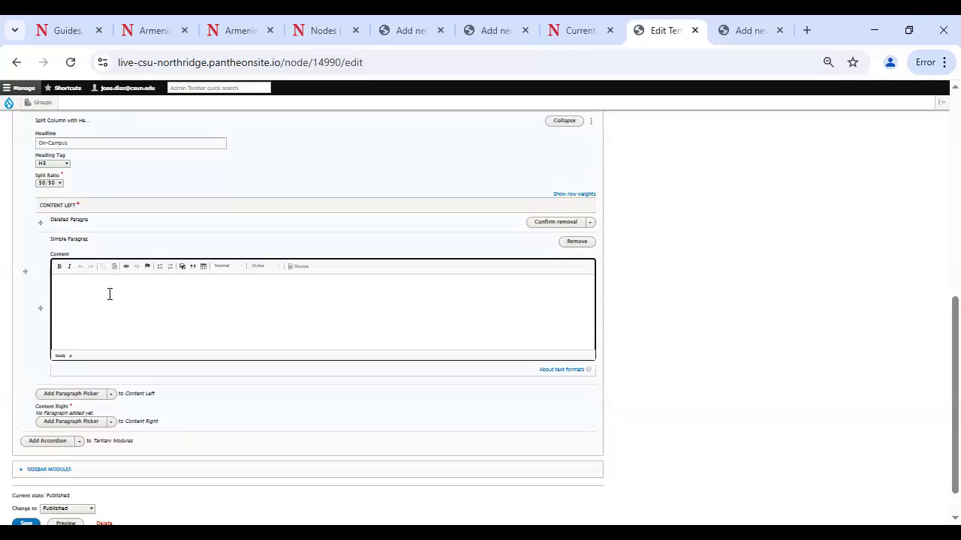
key("ctrl+v")
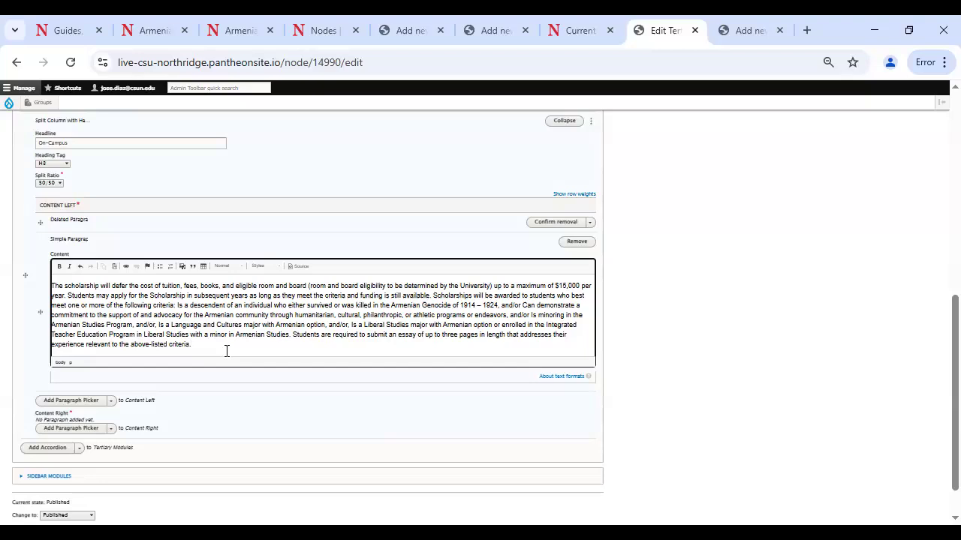
key("Return")
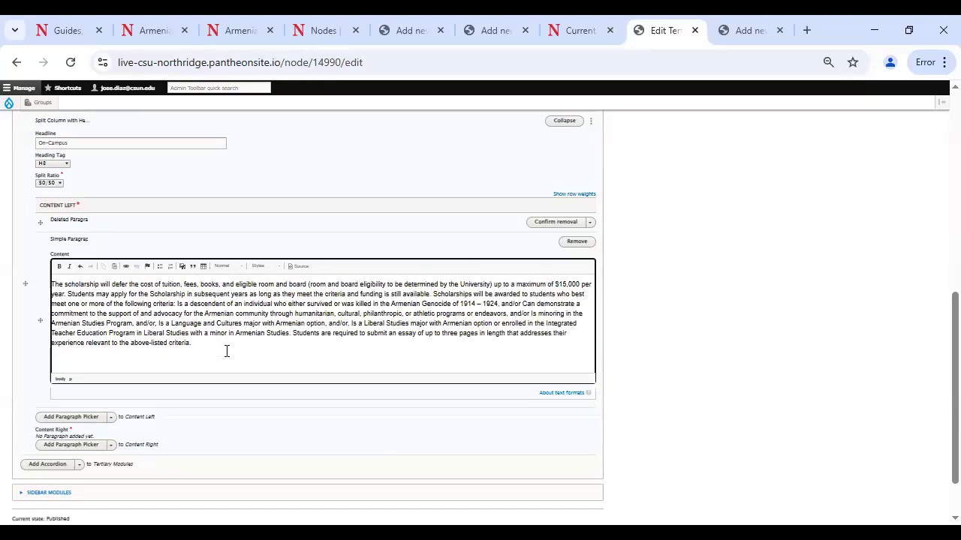
key("ctrl+v")
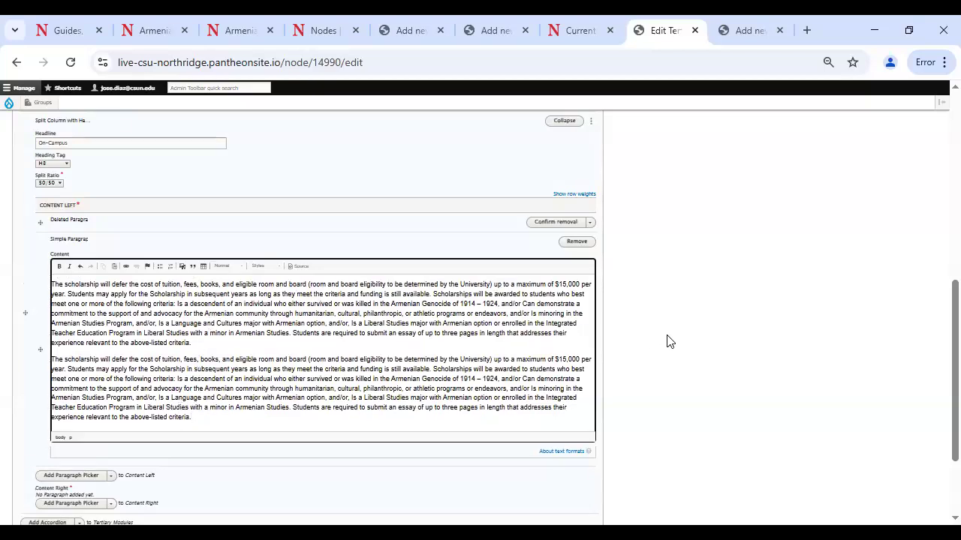
Step: Add a Simple Paragraph to the Split Column's Content Right and begin editing its content
scroll(628, 375, "up", 3)
scroll(592, 405, "down", 3)
scroll(381, 440, "down", 2)
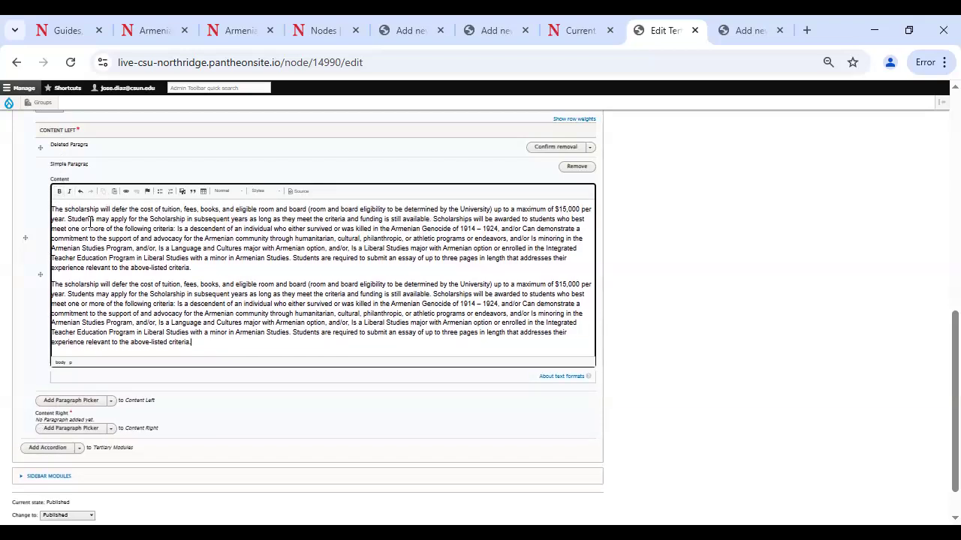
scroll(91, 348, "down", 2)
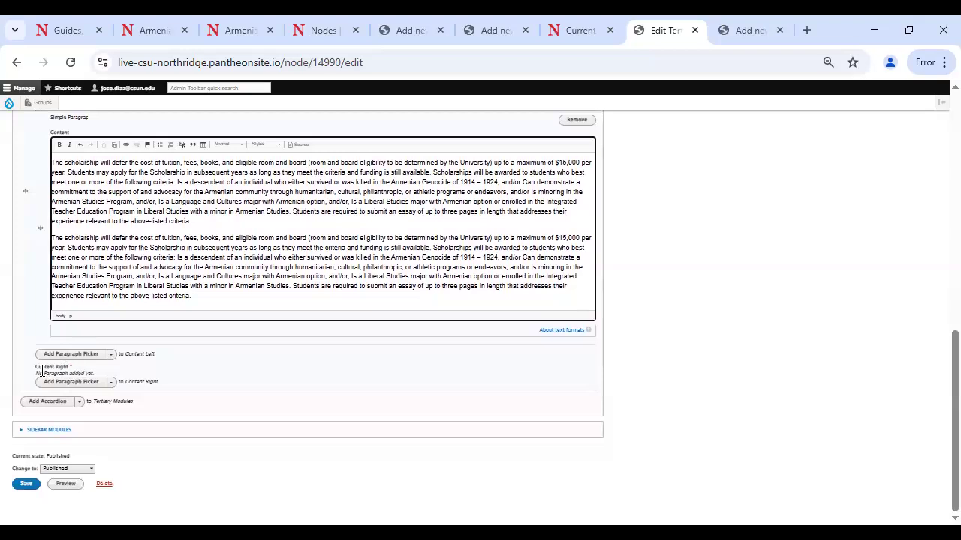
left_click(111, 355)
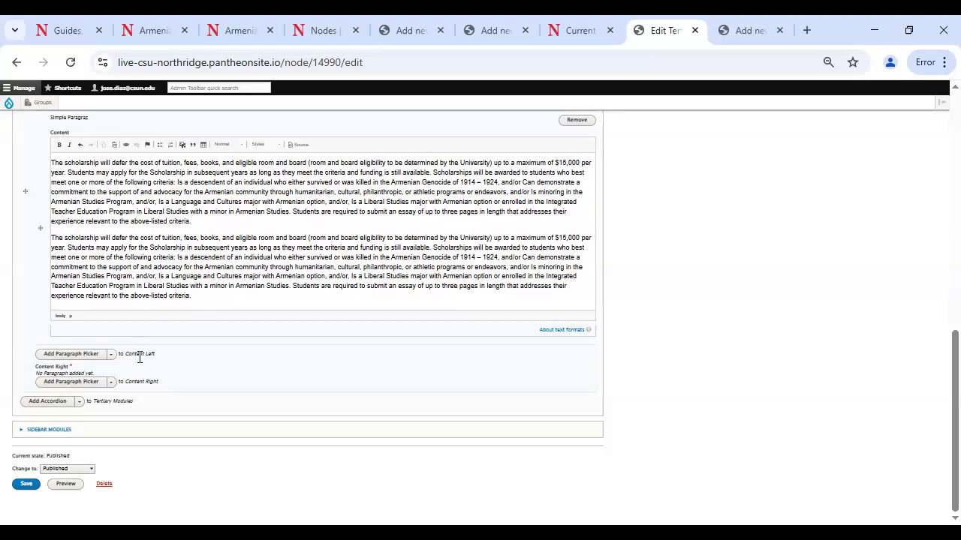
left_click(111, 354)
left_click(112, 383)
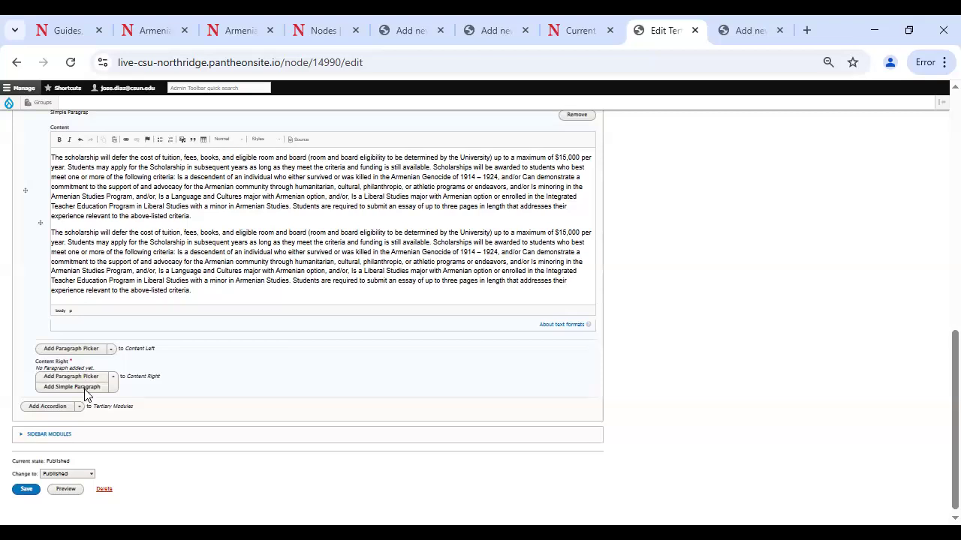
left_click(85, 387)
left_click(149, 370)
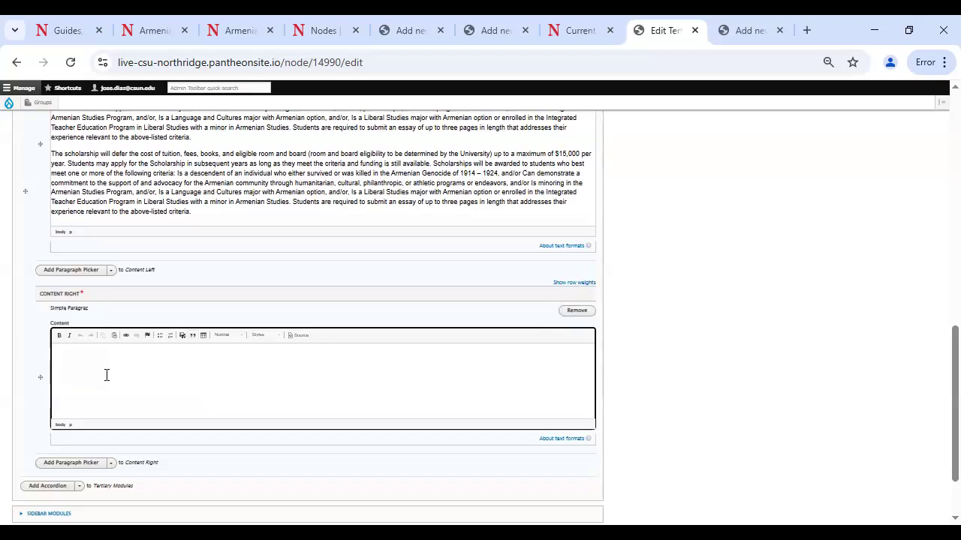
Step: Start inserting media into Content Right's Simple Paragraph and filter the image library by the name "library"
left_click(183, 335)
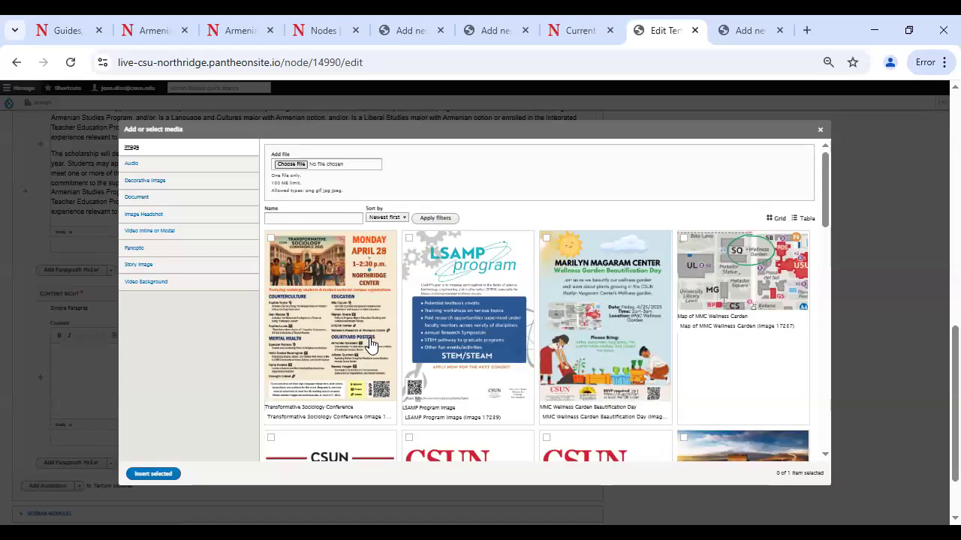
scroll(369, 343, "down", 4)
scroll(289, 150, "up", 4)
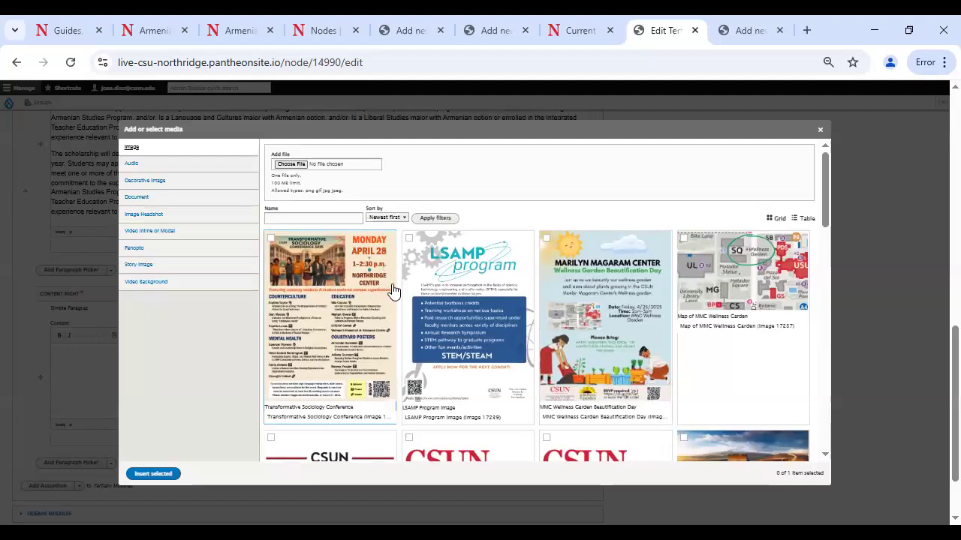
left_click(291, 218)
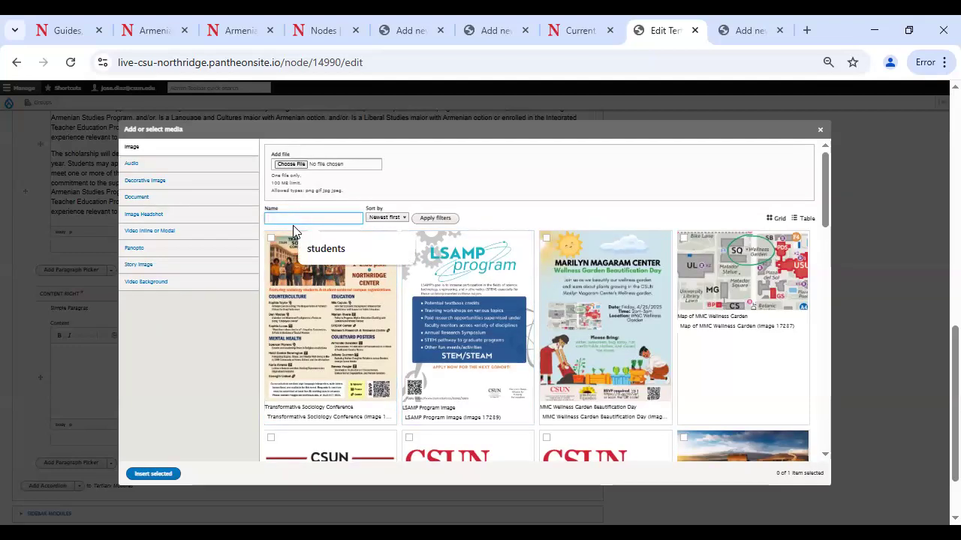
type("I")
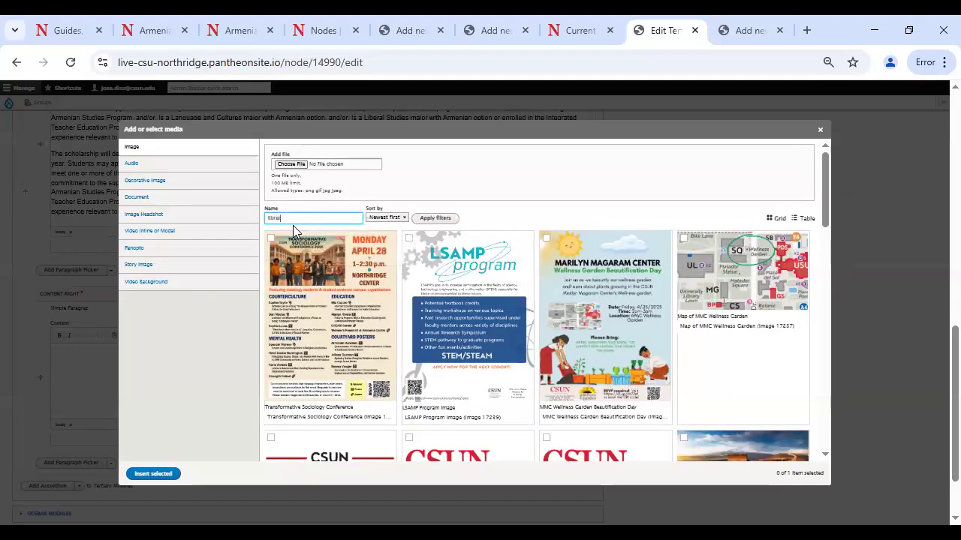
type("ibrary")
key("Return")
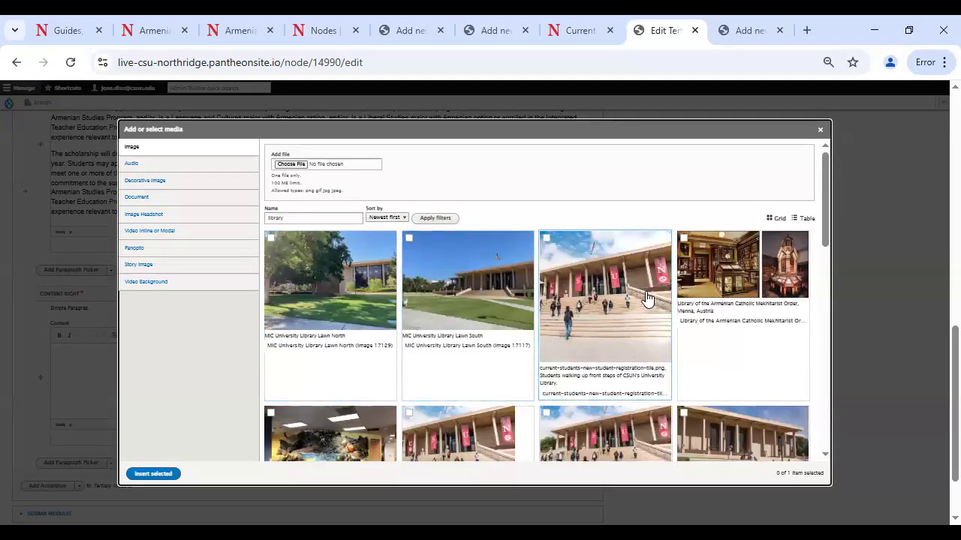
Step: Insert the current-students-new-student-registration-tile.png image of students on the University Library steps into Content Right's Simple Paragraph
scroll(647, 299, "down", 2)
scroll(647, 299, "up", 3)
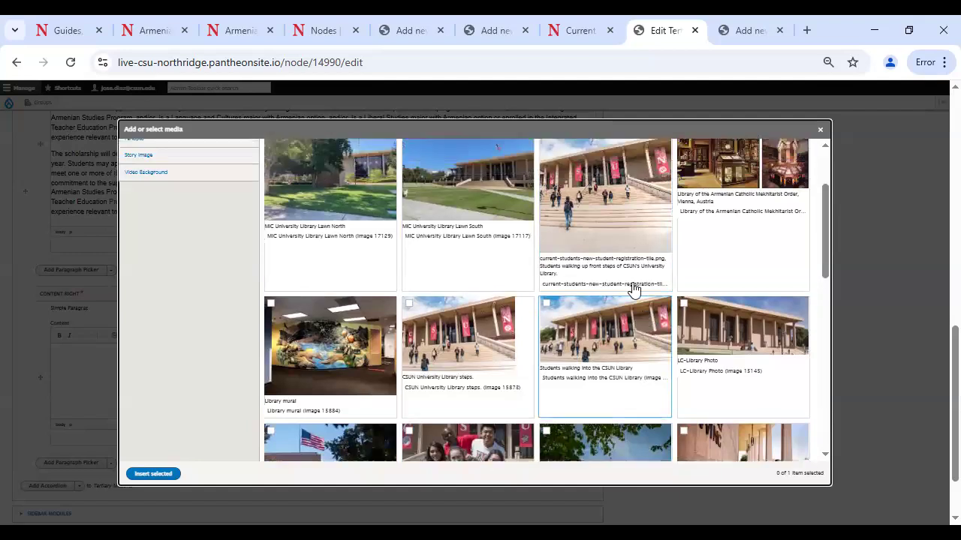
left_click(545, 238)
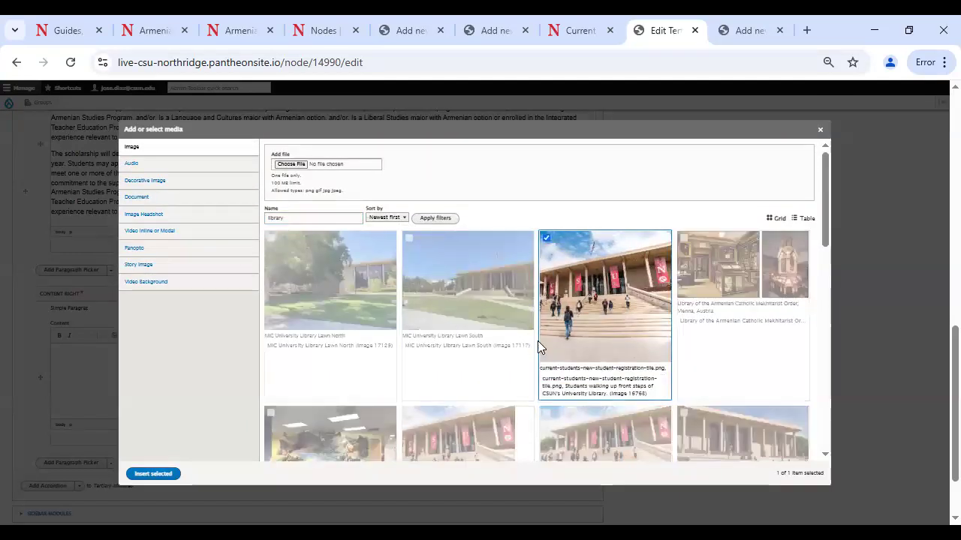
left_click(152, 475)
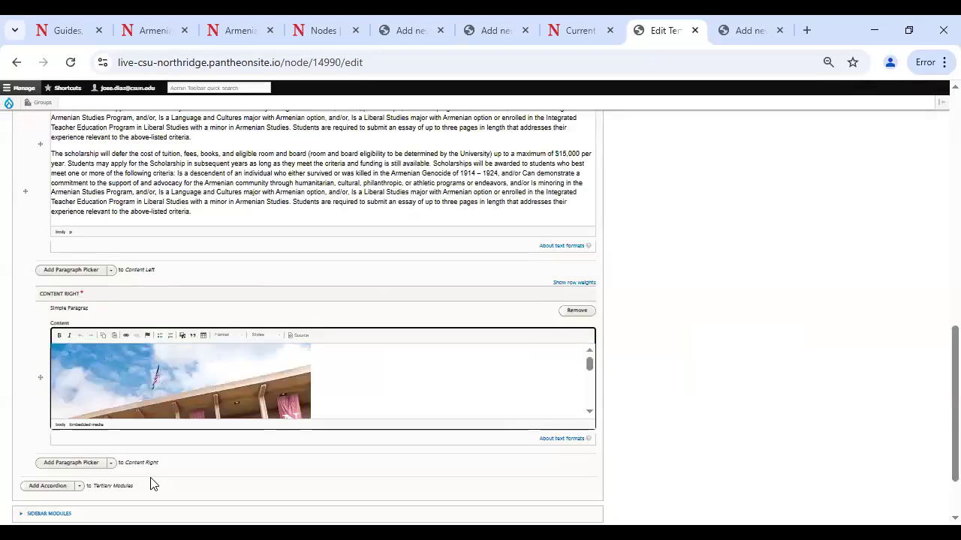
scroll(373, 375, "down", 1)
scroll(371, 375, "down", 3)
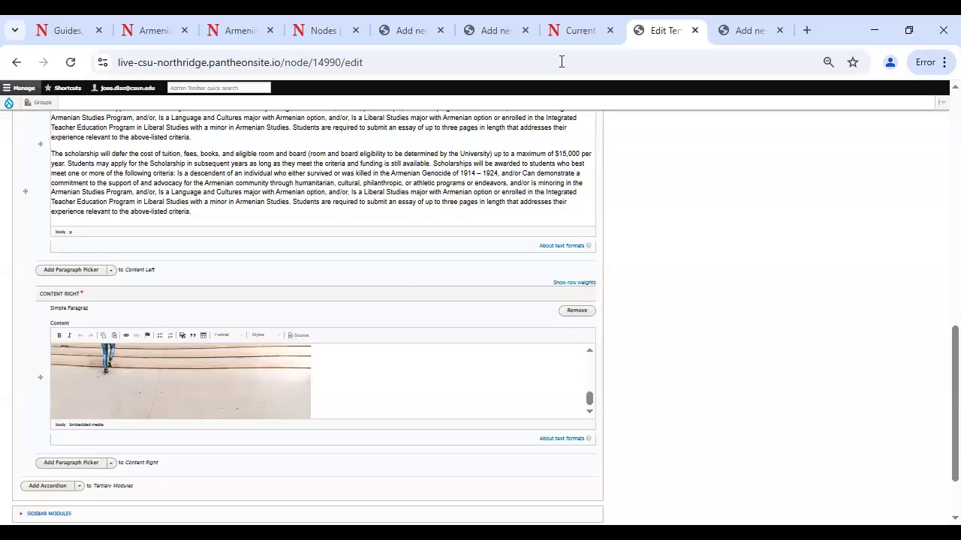
Step: Save the On-Campus jewelry image from the Current Students page to Downloads as the JPEG ASP-Armenian-jewelry, and return to the page being edited
left_click(578, 31)
right_click(642, 315)
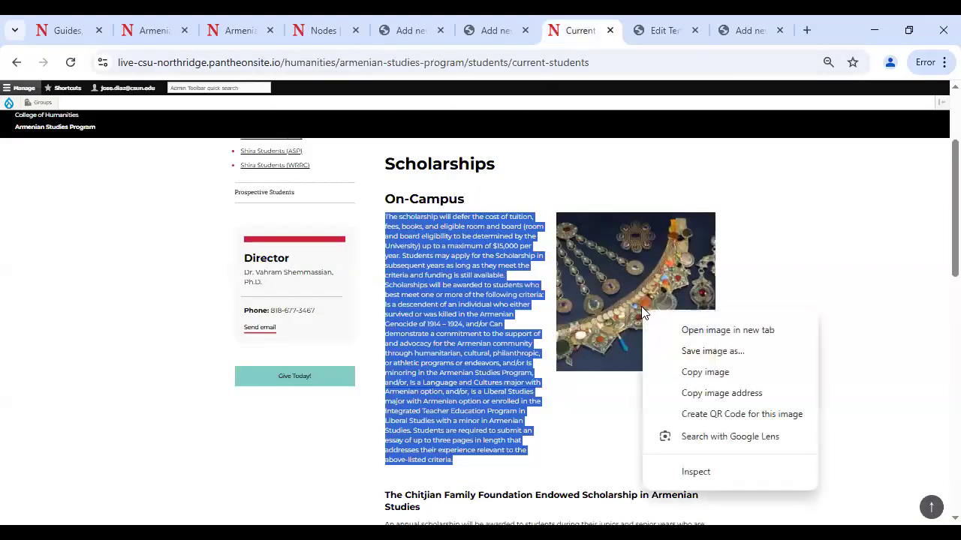
left_click(704, 356)
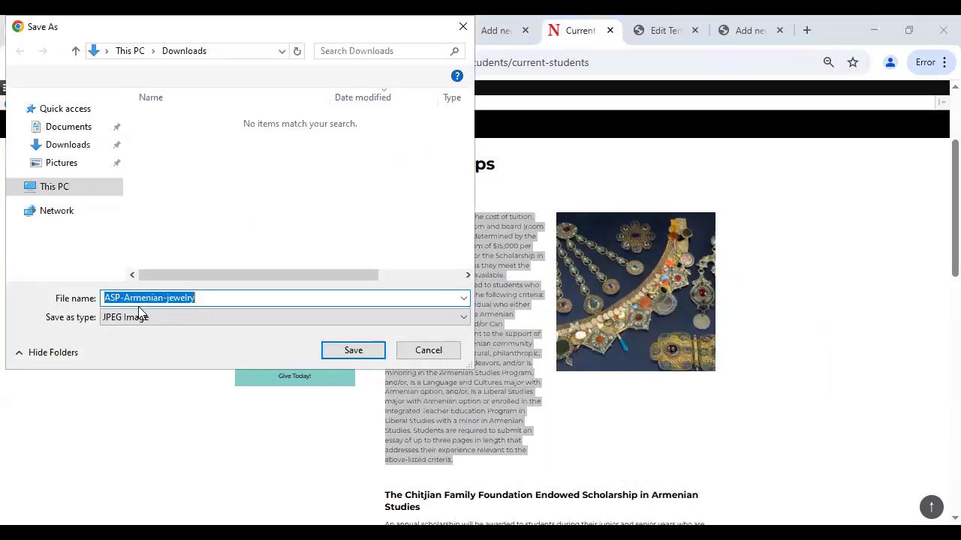
left_click(75, 146)
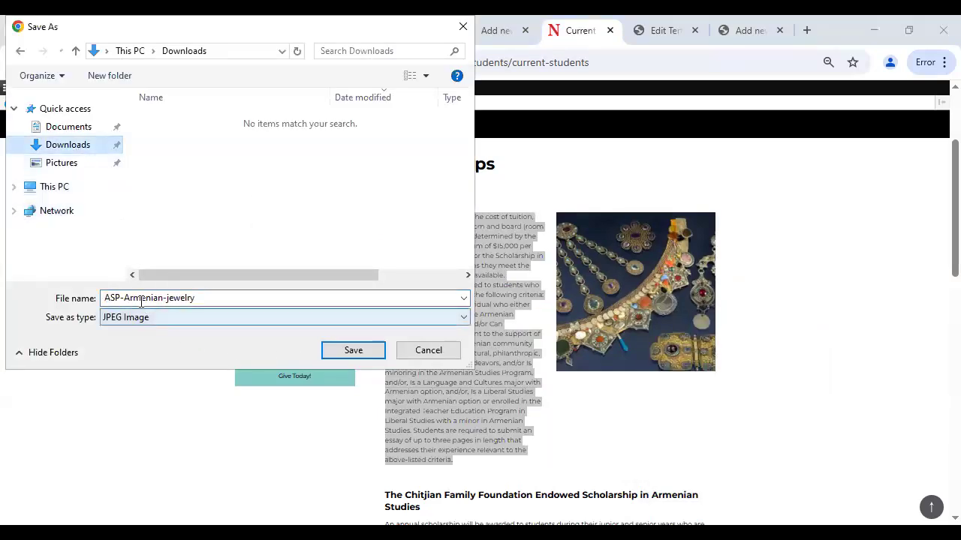
left_click(352, 349)
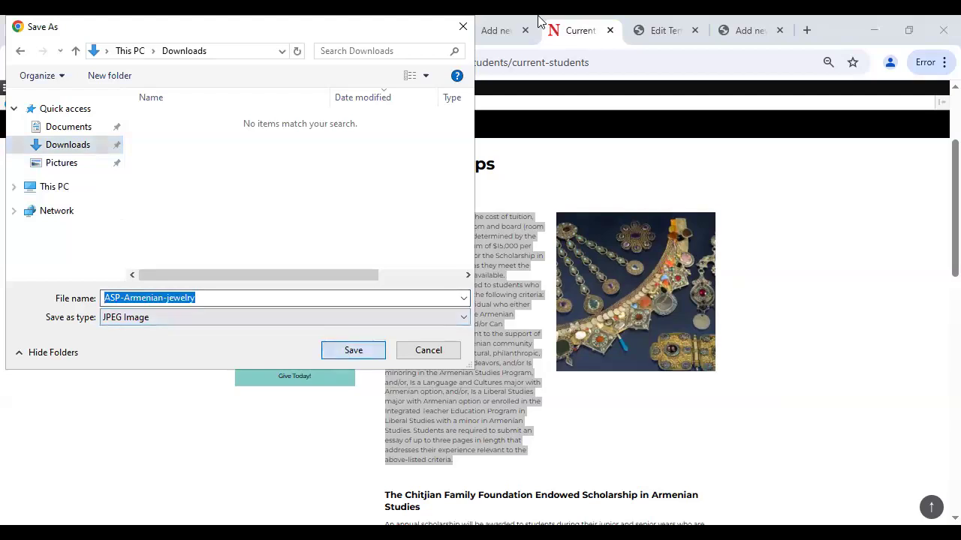
left_click(494, 34)
left_click(662, 36)
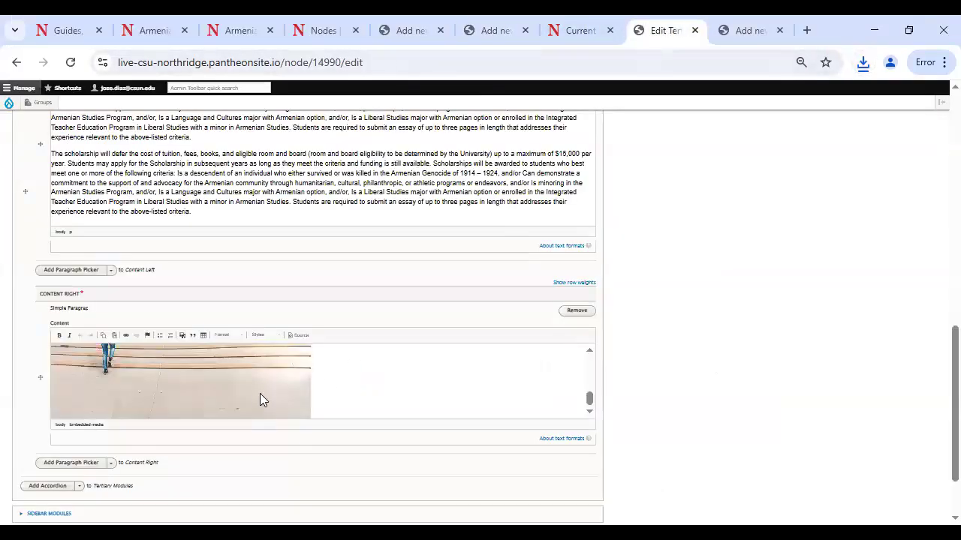
Step: Delete the University Library image from Content Right's Simple Paragraph and upload ASP-Armenian-jewelry from Downloads as new image media
left_click(262, 392)
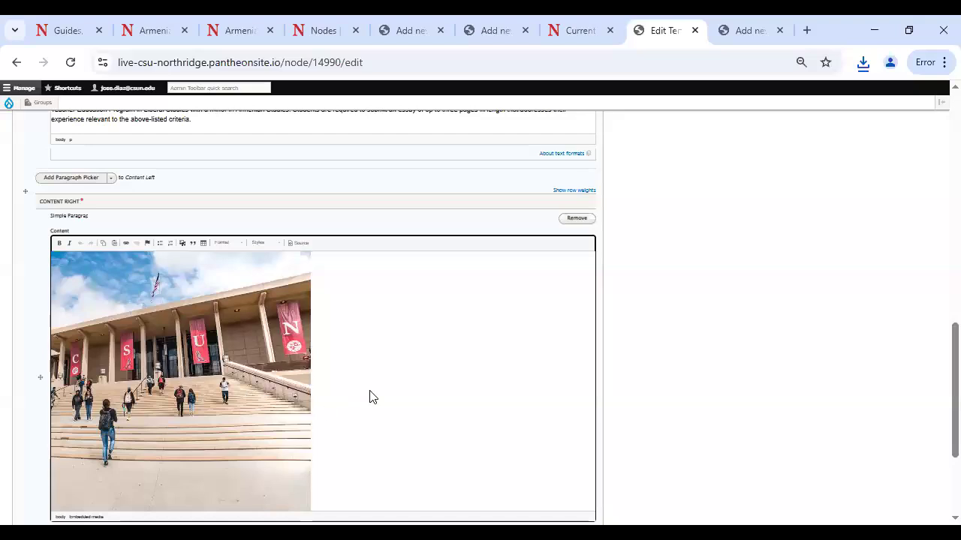
key("Delete")
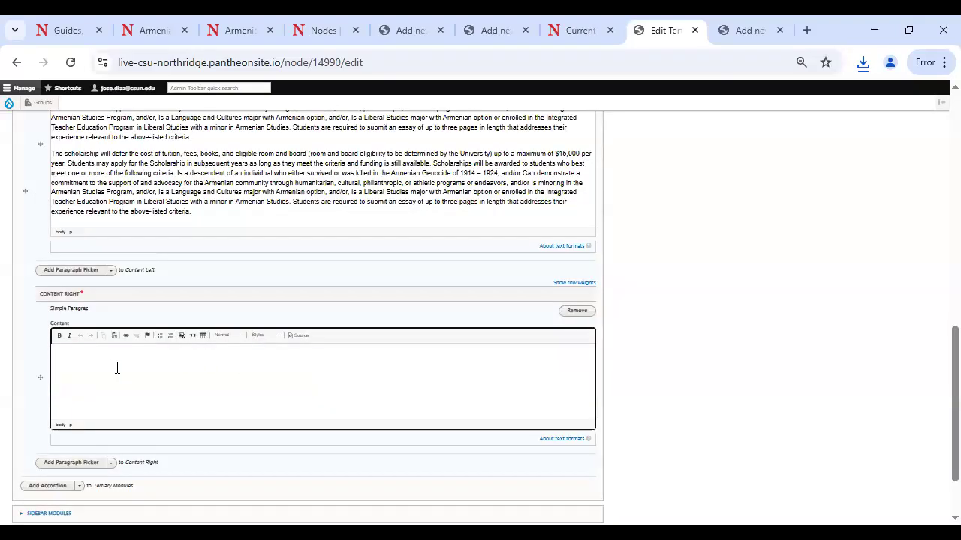
left_click(181, 337)
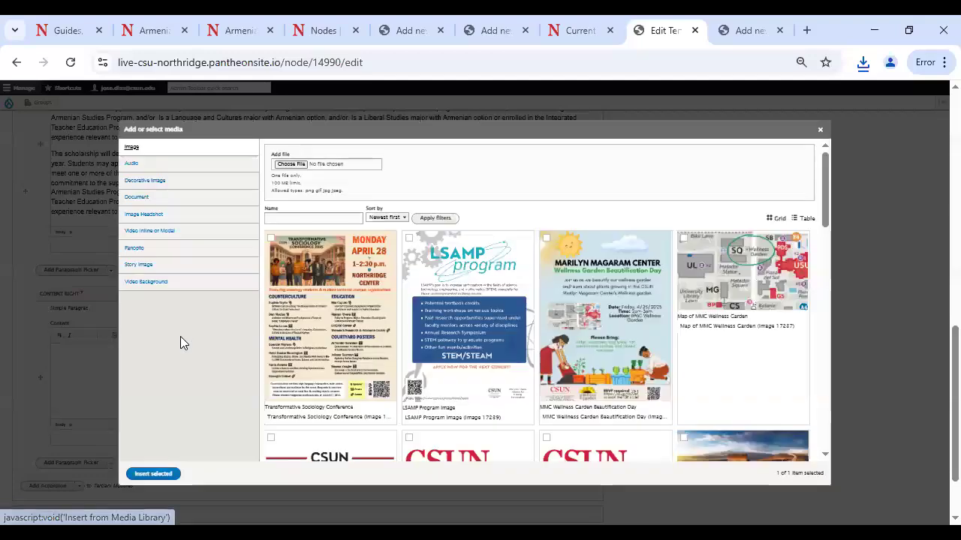
left_click(295, 165)
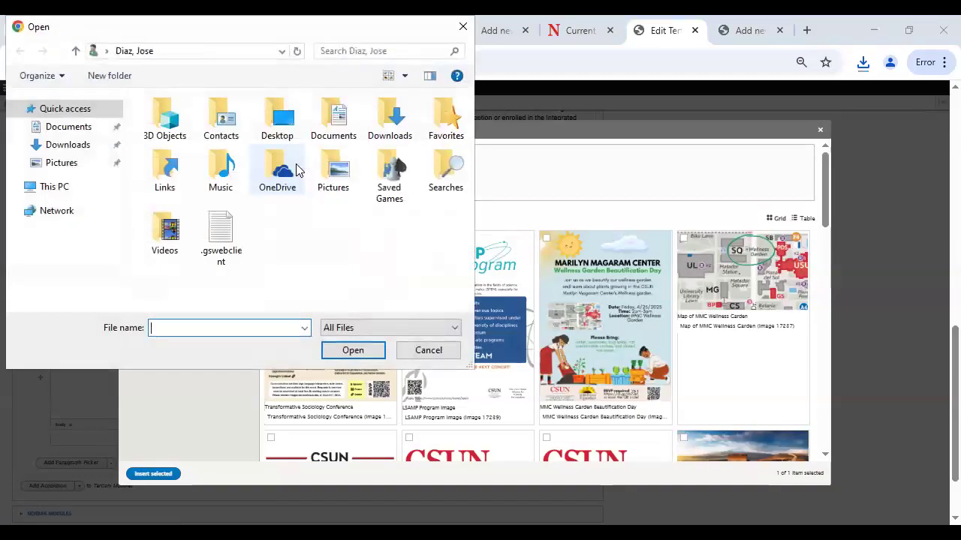
left_click(81, 150)
left_click(191, 142)
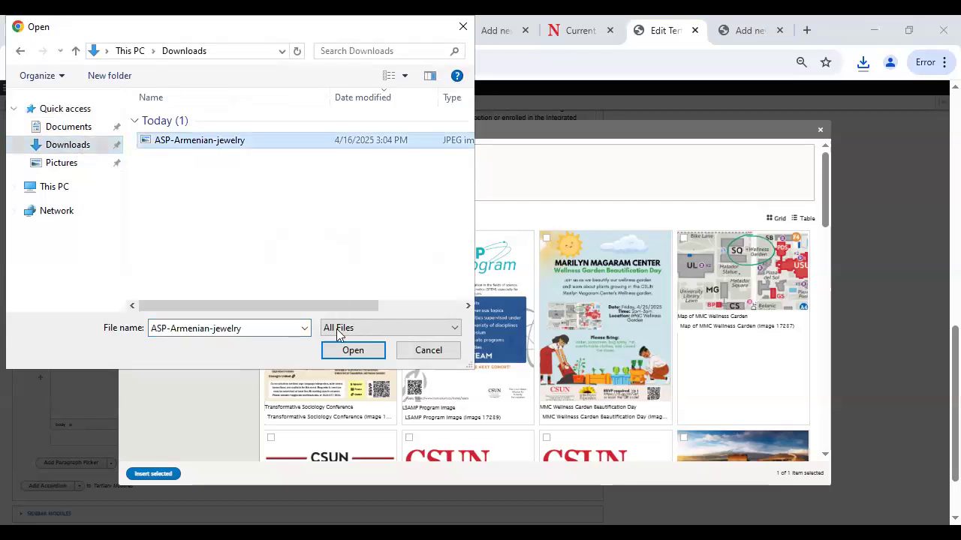
left_click(351, 350)
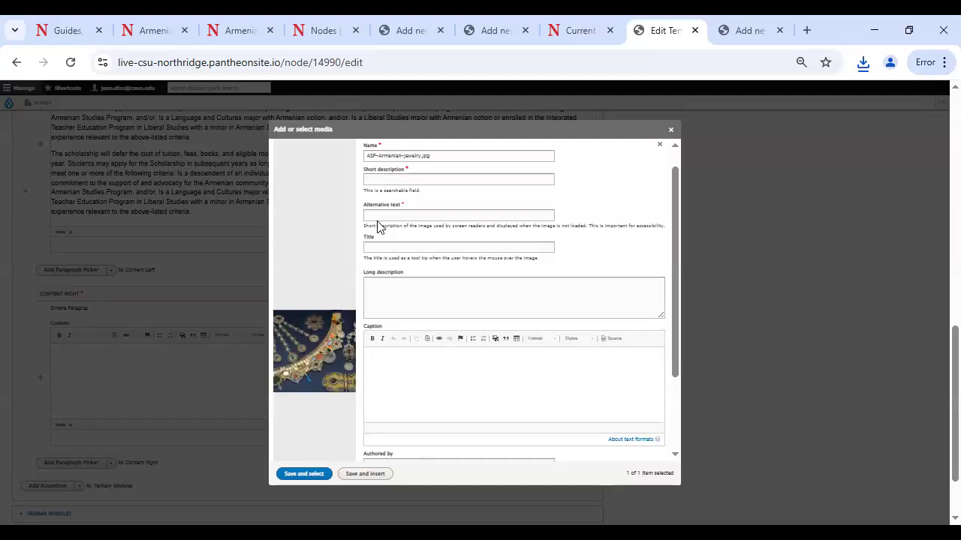
Step: Set the uploaded image's short description and alternative text to "University Library", and save and insert it into Content Right
left_click(405, 182)
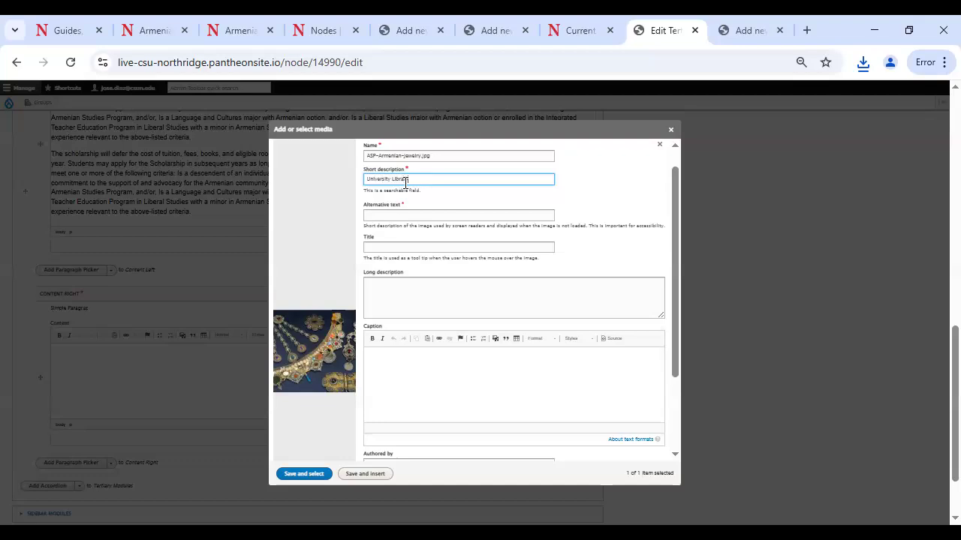
left_click_drag(423, 184, 358, 185)
key("ctrl+c")
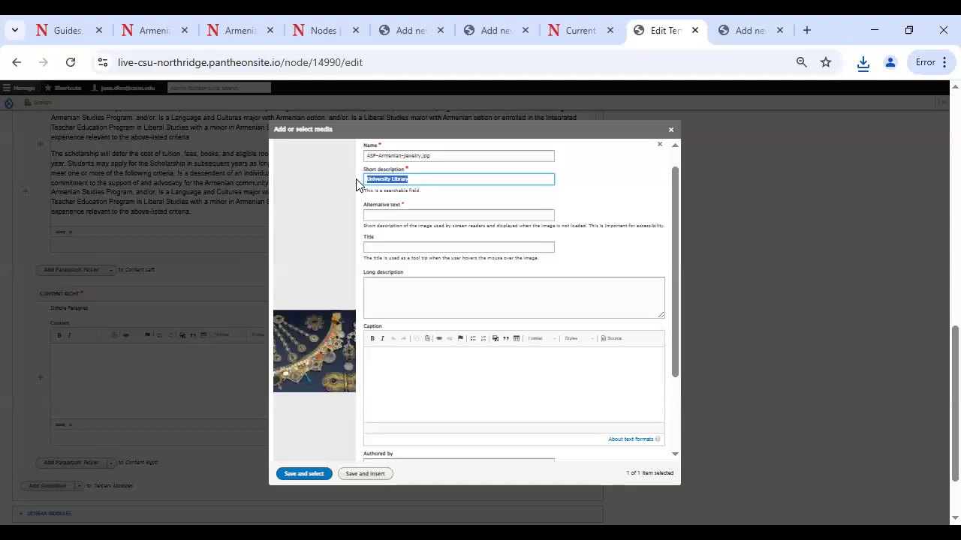
left_click(399, 217)
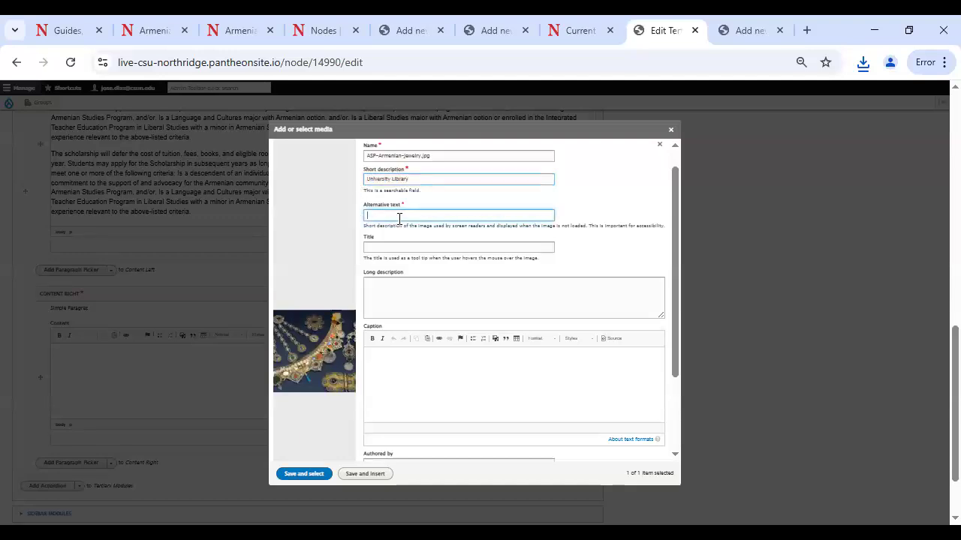
key("ctrl+v")
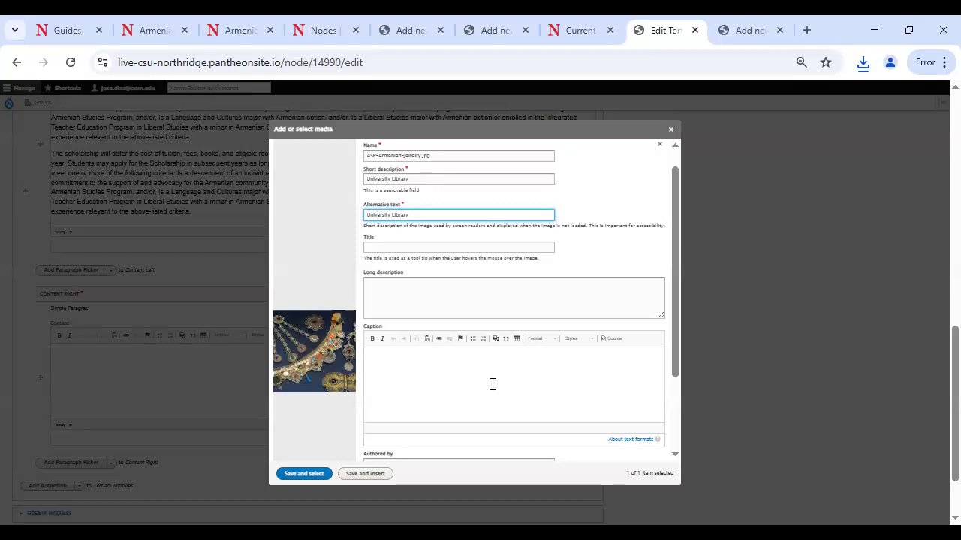
scroll(490, 384, "down", 3)
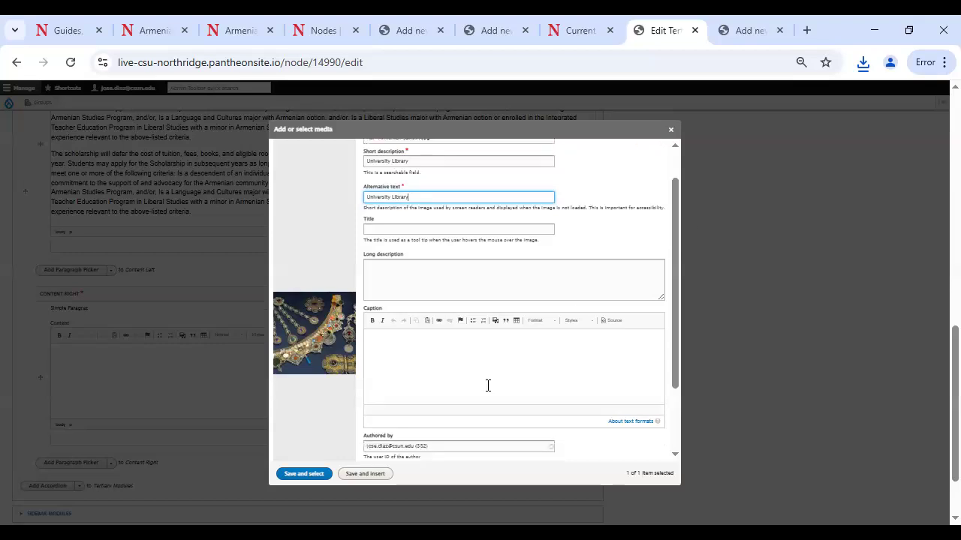
left_click(368, 475)
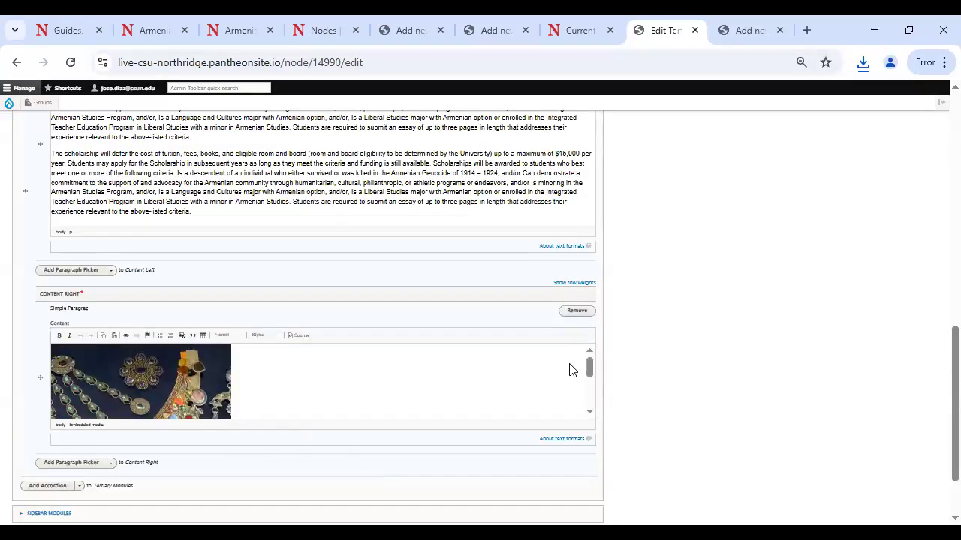
Step: Save the Tertiary Page with its state kept as Published
scroll(499, 373, "down", 5)
scroll(657, 331, "down", 2)
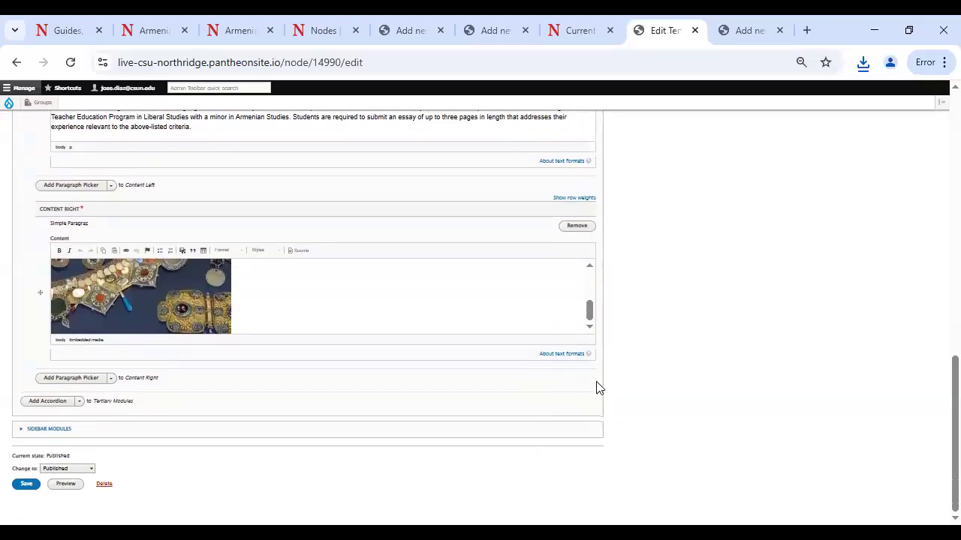
left_click(36, 487)
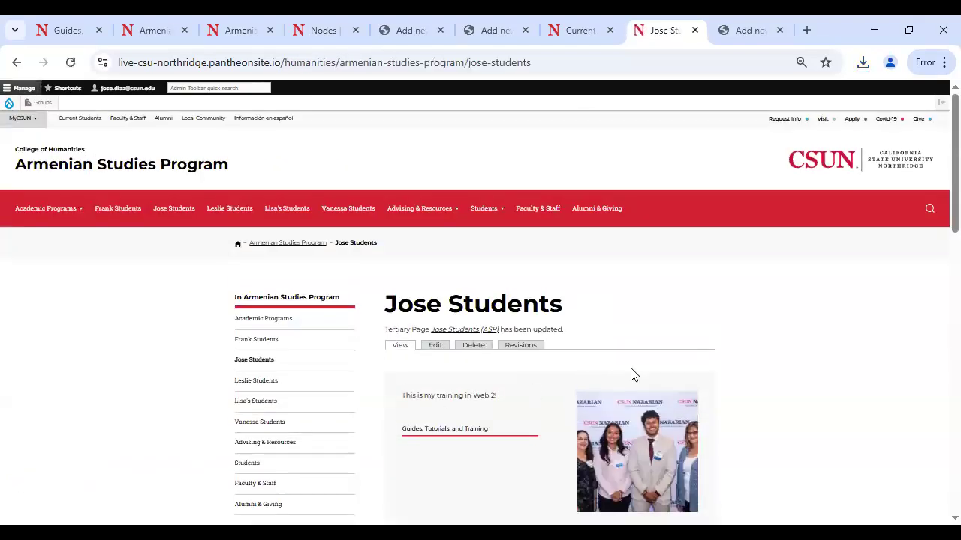
Step: Review the saved page's Scholarships section, checking the On-Campus text column and the image beside it
scroll(630, 371, "down", 6)
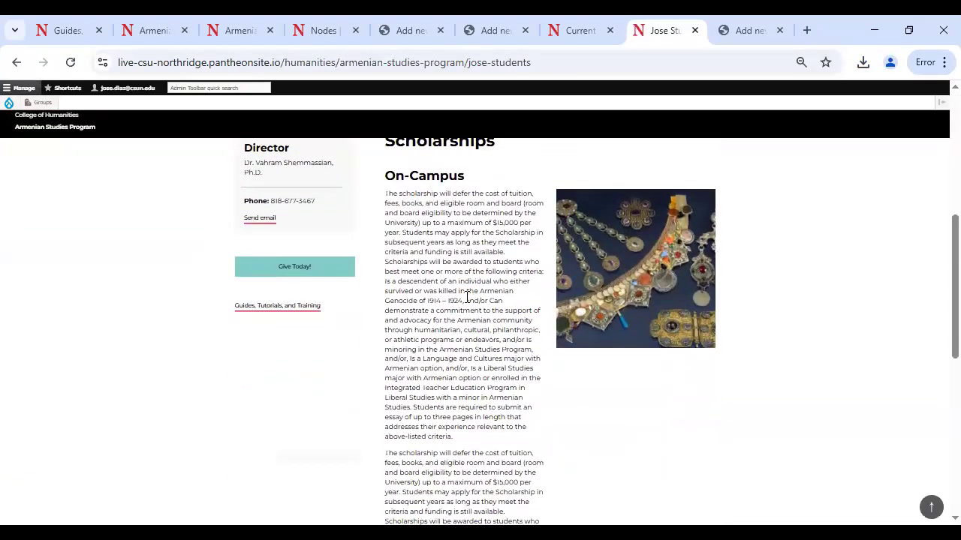
scroll(466, 297, "down", 2)
scroll(439, 307, "down", 1)
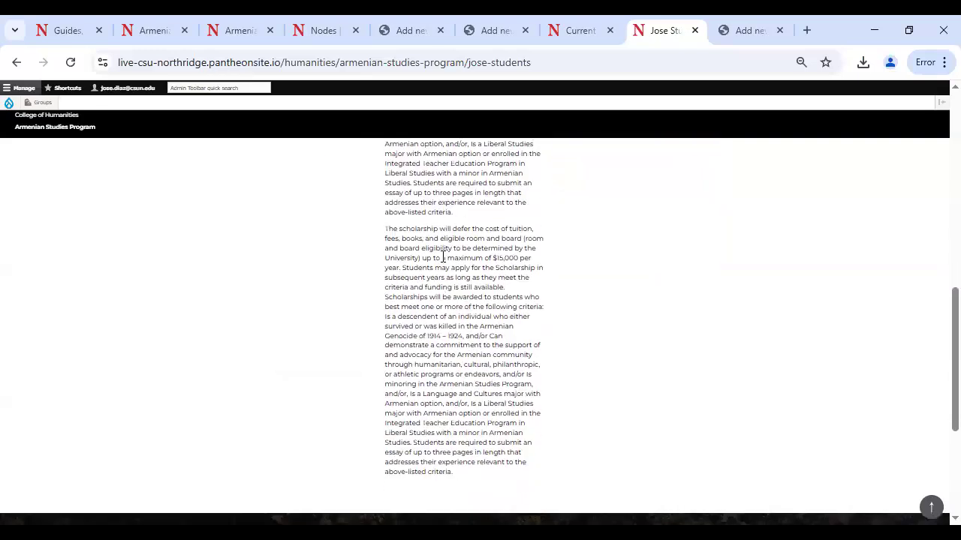
scroll(446, 319, "down", 1)
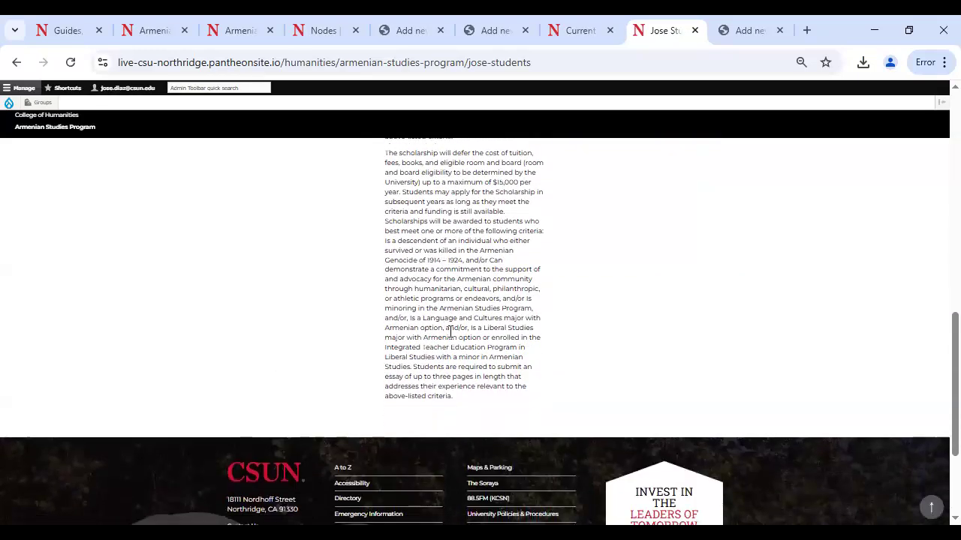
scroll(449, 330, "up", 2)
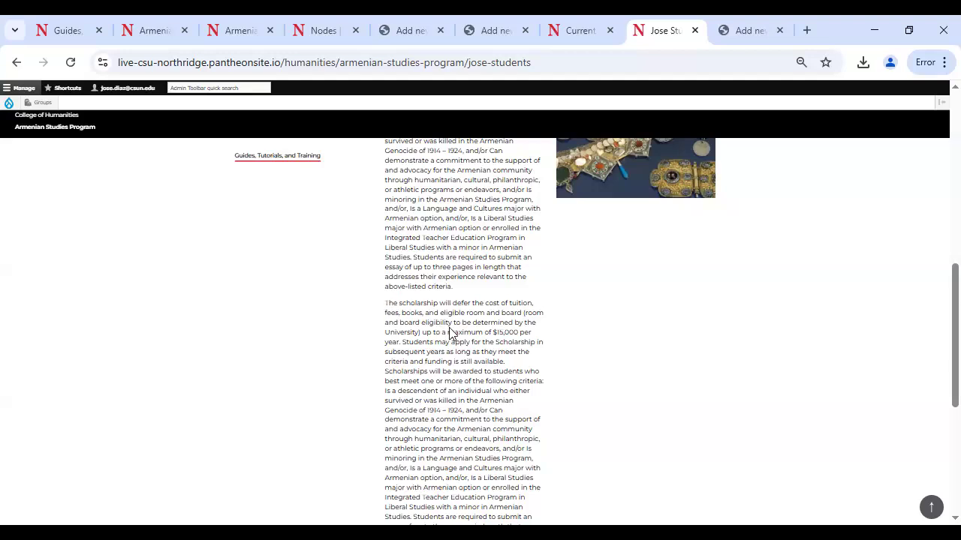
scroll(450, 334, "down", 1)
scroll(420, 345, "up", 4)
scroll(420, 345, "up", 5)
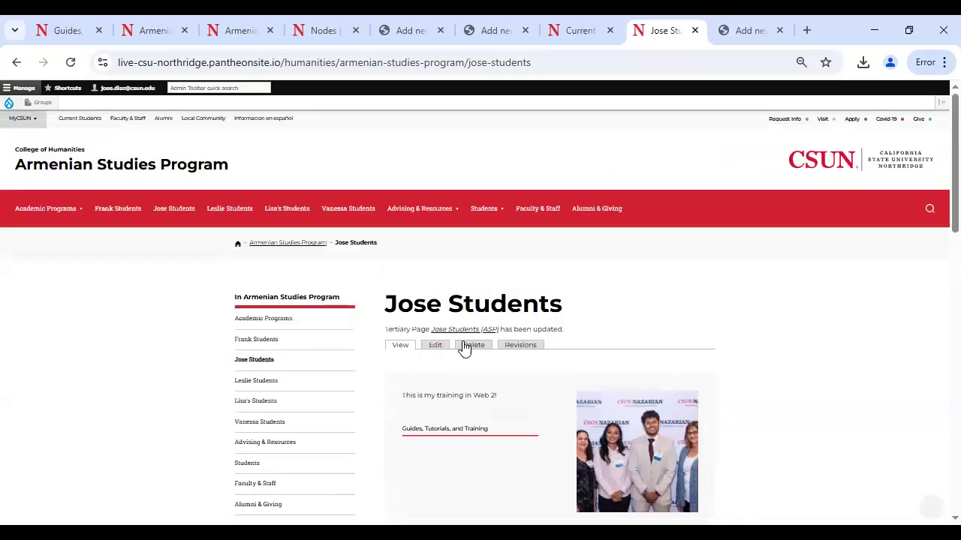
Step: Open the training page listed just after Academic Programs and examine its intro block and Scholarships section
left_click(111, 208)
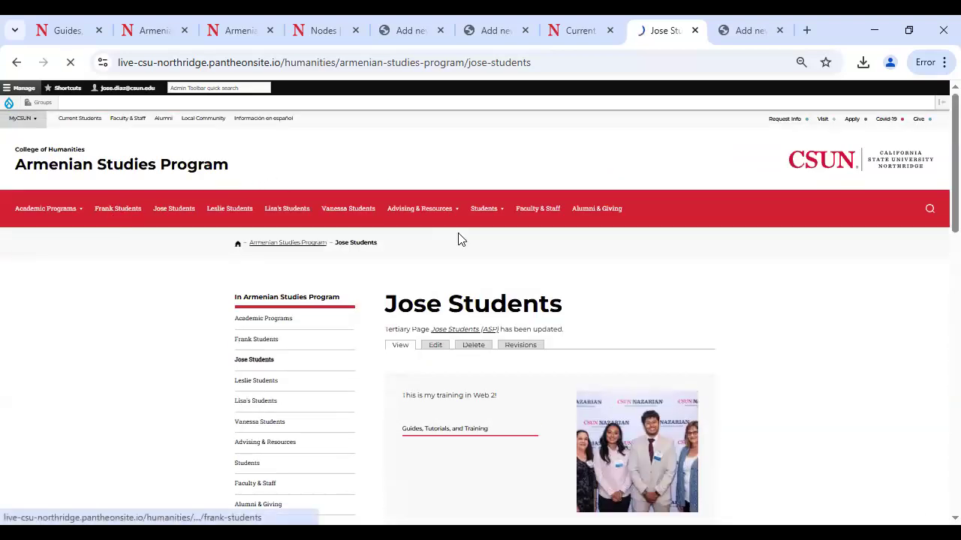
scroll(536, 331, "down", 1)
scroll(641, 252, "down", 2)
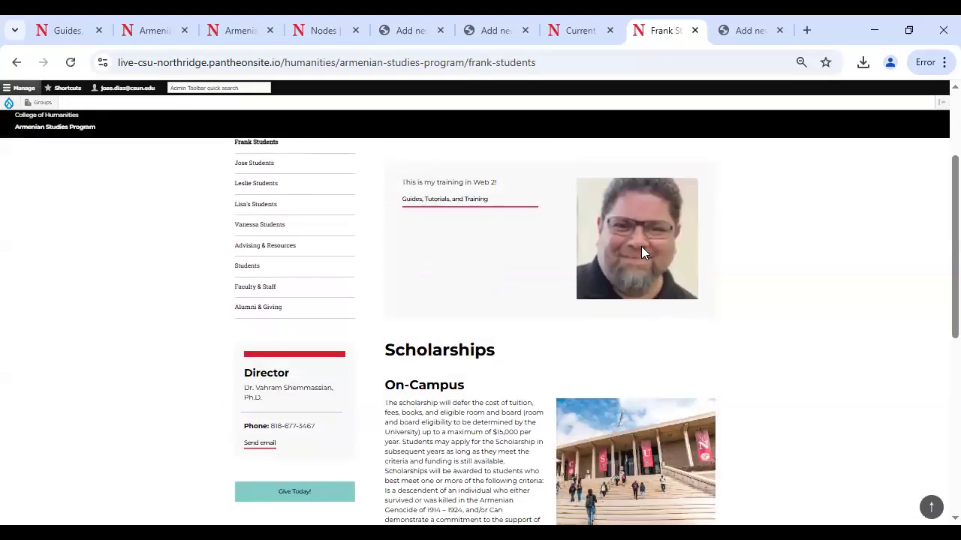
Step: Review the On-Campus text and the image beside it in the open training page's Scholarships section
scroll(512, 306, "down", 4)
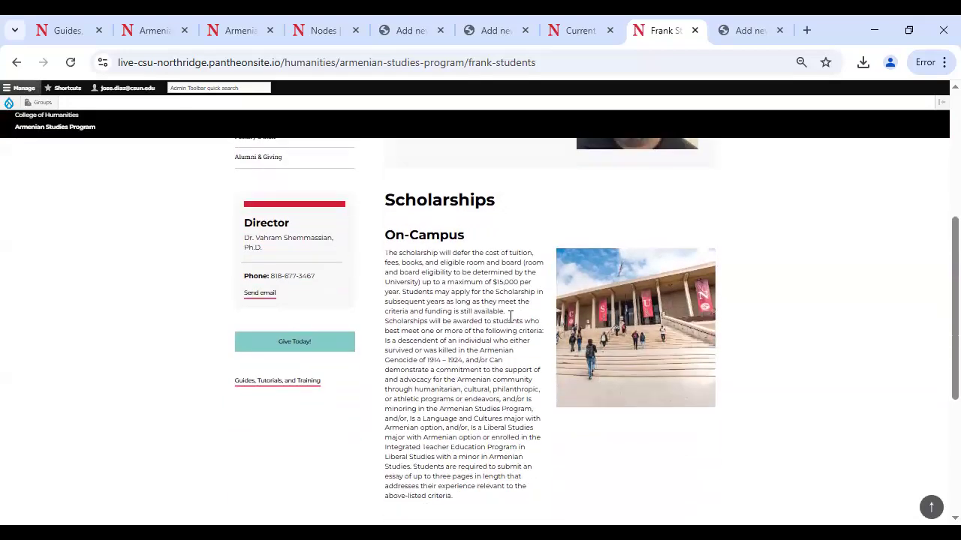
scroll(514, 298, "up", 5)
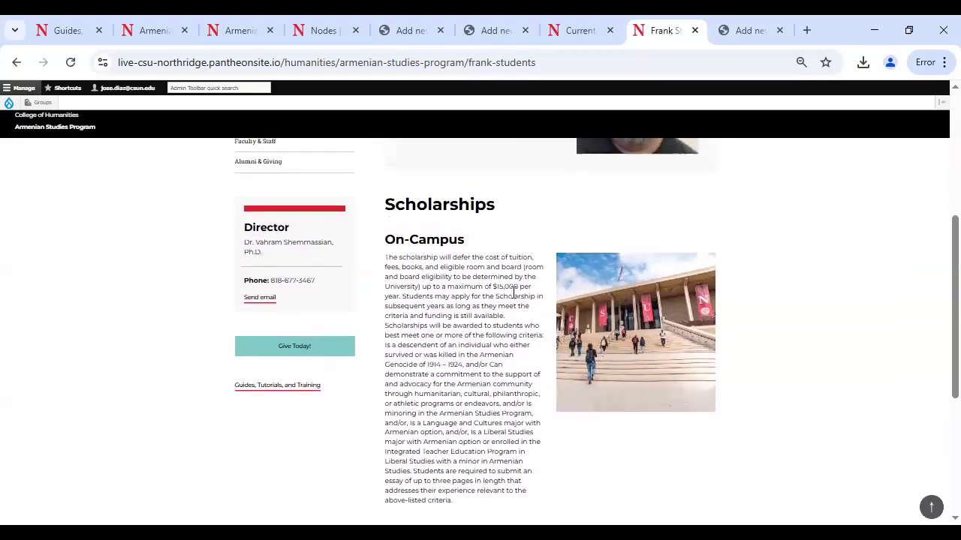
scroll(515, 298, "up", 1)
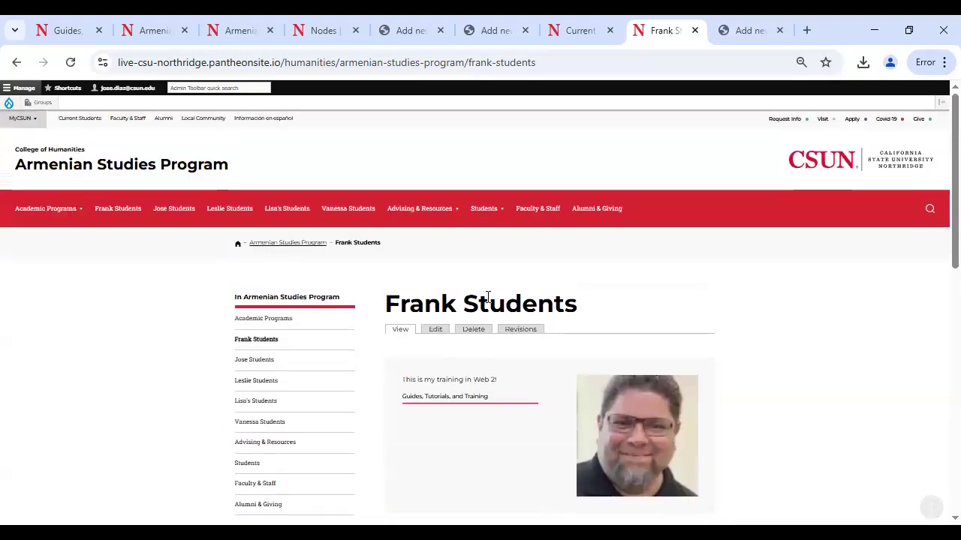
Step: Open the three training pages listed just before Advising & Resources in turn, checking each intro block and the area beneath it
left_click(215, 210)
scroll(536, 305, "down", 4)
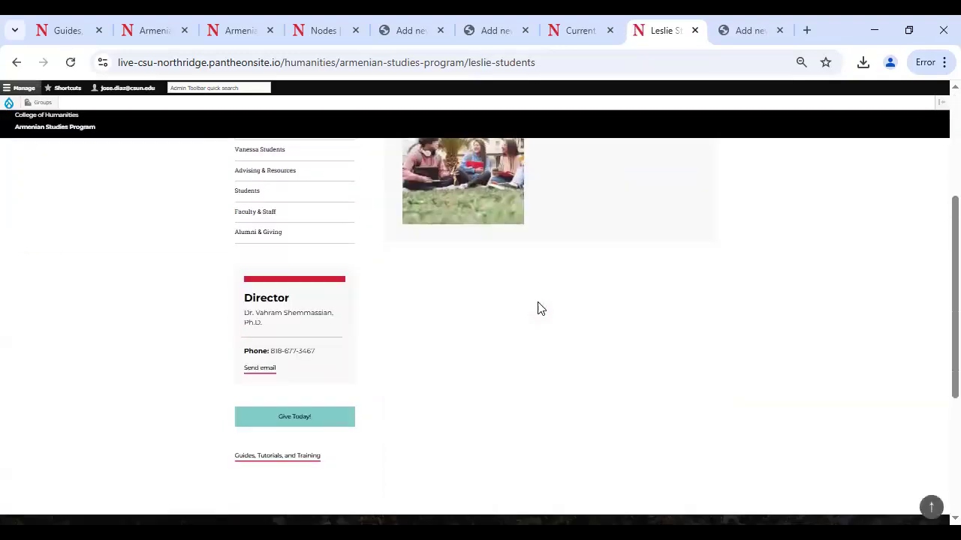
scroll(537, 310, "up", 4)
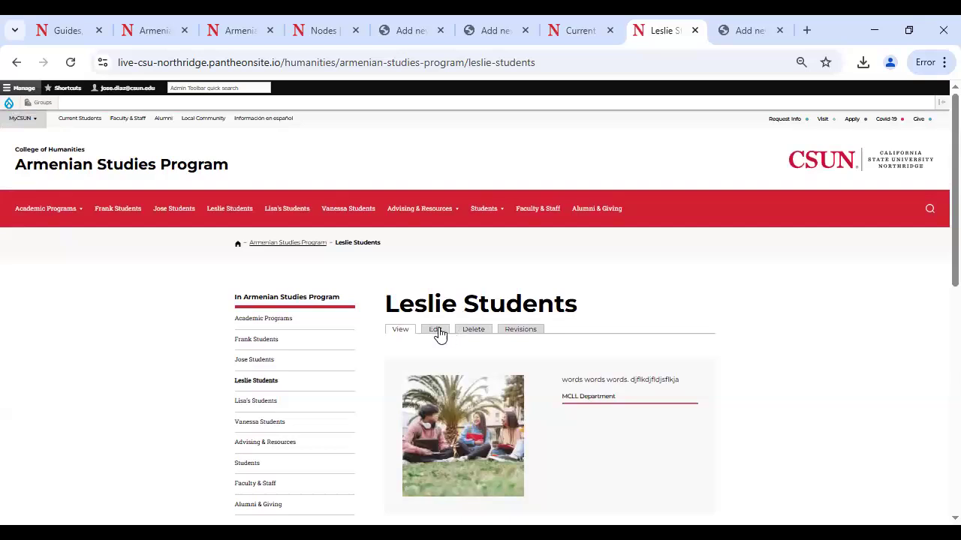
left_click(287, 209)
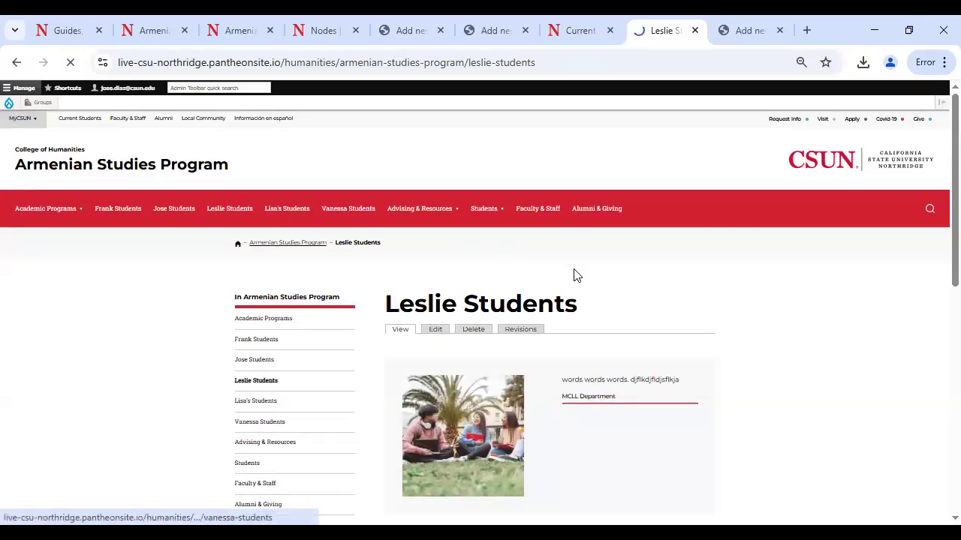
scroll(551, 323, "down", 3)
scroll(547, 335, "up", 3)
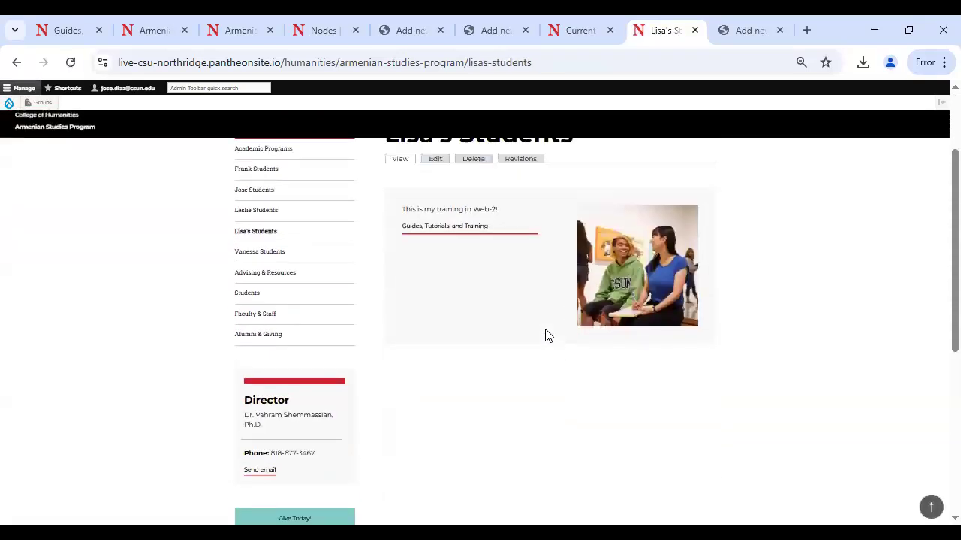
left_click(338, 213)
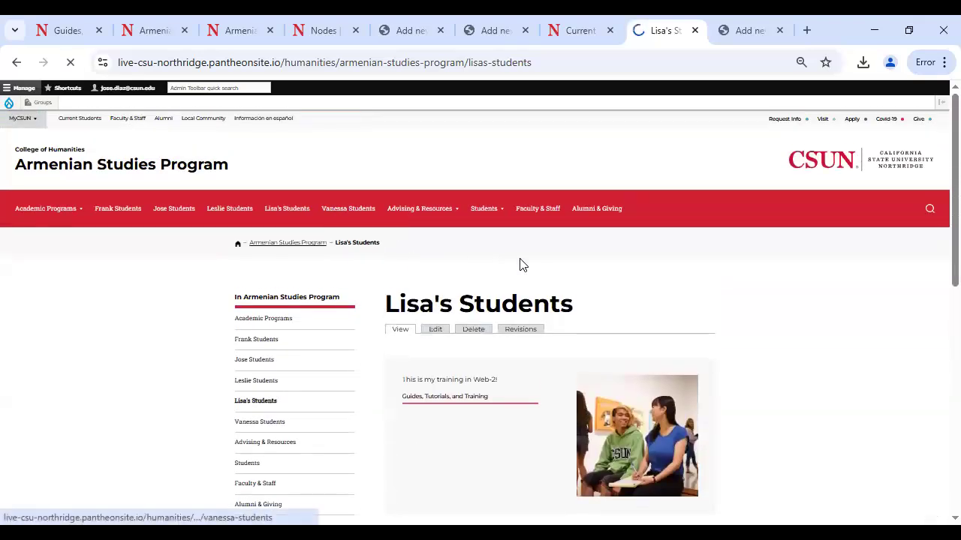
scroll(559, 296, "up", 4)
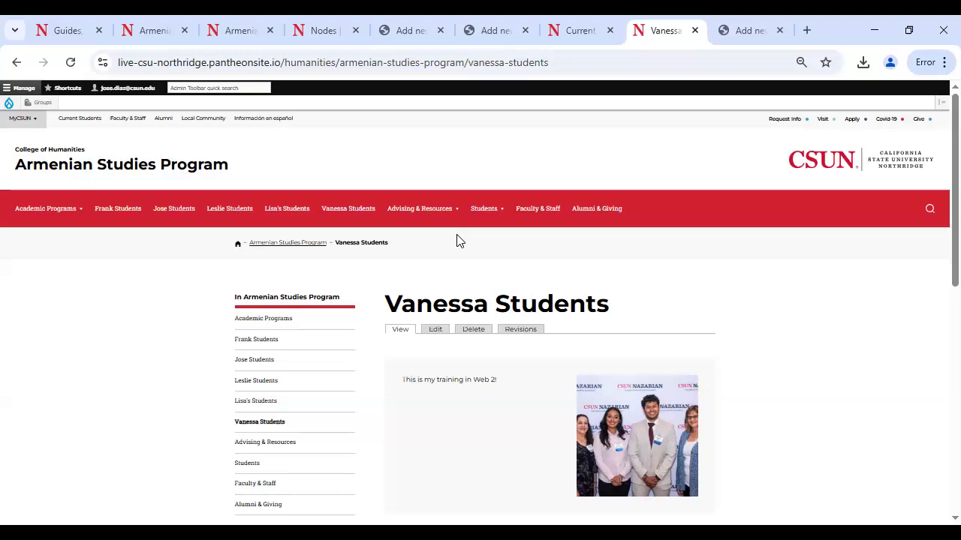
Step: Reload the training page listed just before Advising & Resources, and recheck it and its preceding neighbour for Scholarships content
left_click(71, 65)
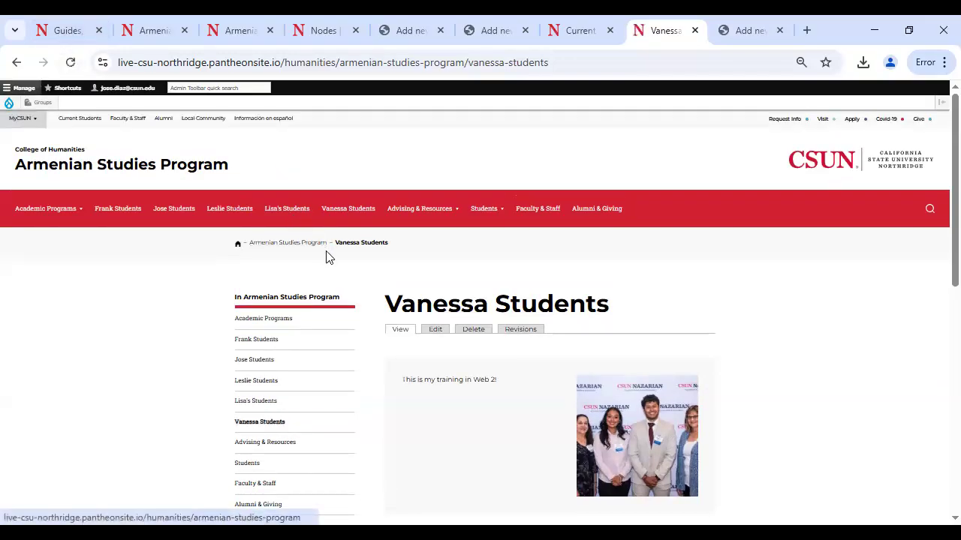
scroll(515, 300, "down", 3)
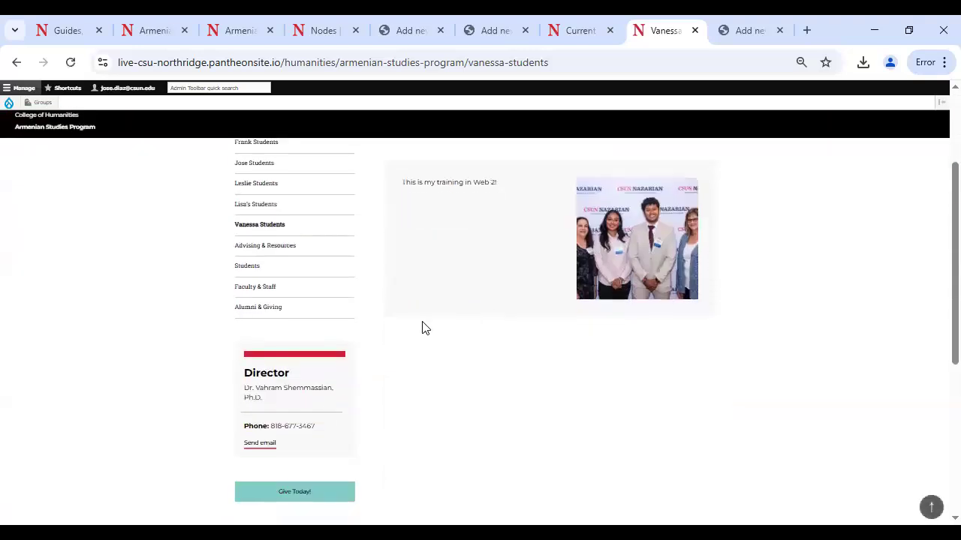
scroll(259, 333, "up", 3)
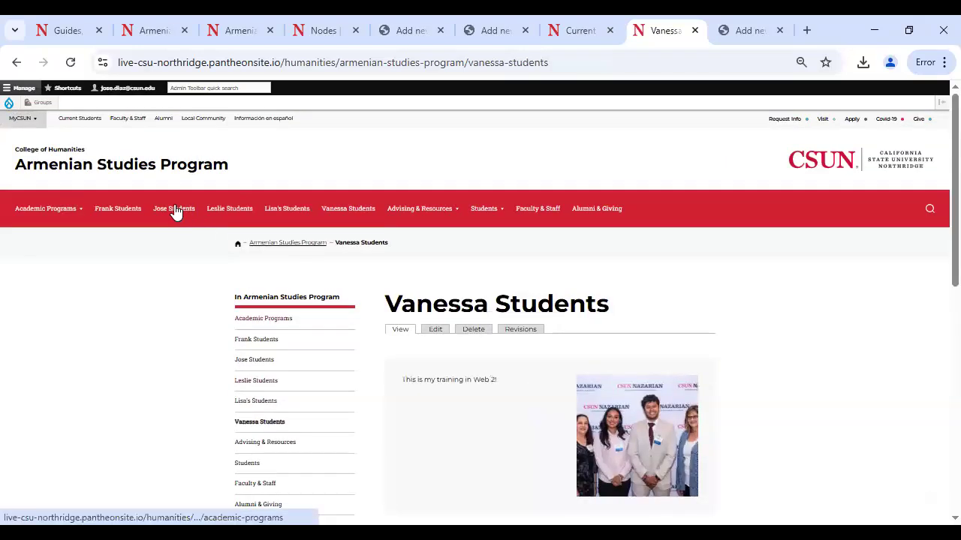
left_click(275, 214)
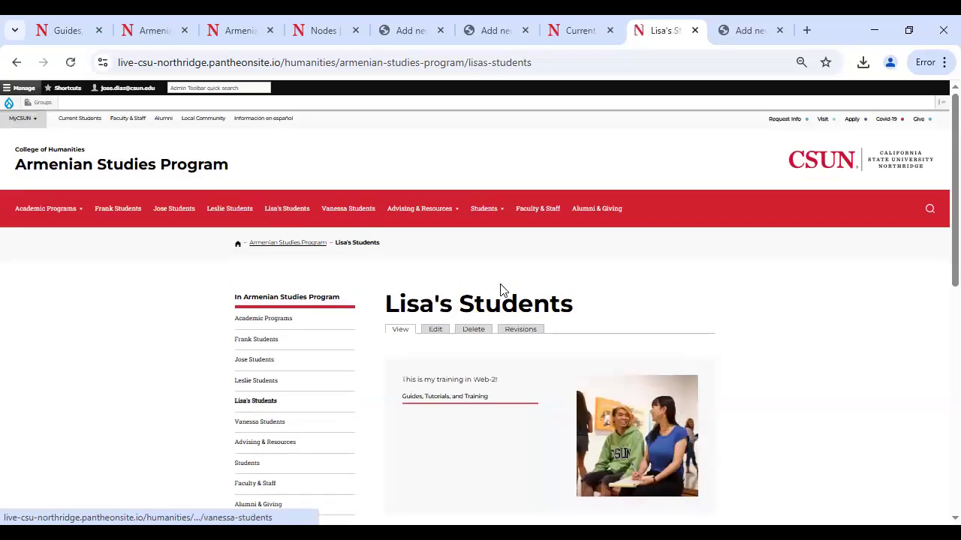
scroll(501, 291, "down", 4)
scroll(500, 291, "up", 3)
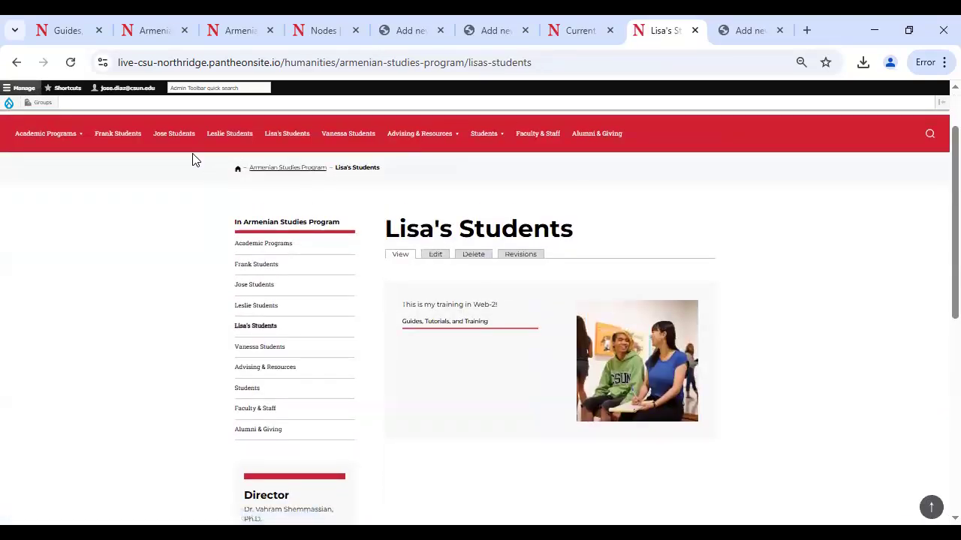
Step: Open the training page listed third in the site navigation and examine its intro block and full Scholarships section
left_click(172, 133)
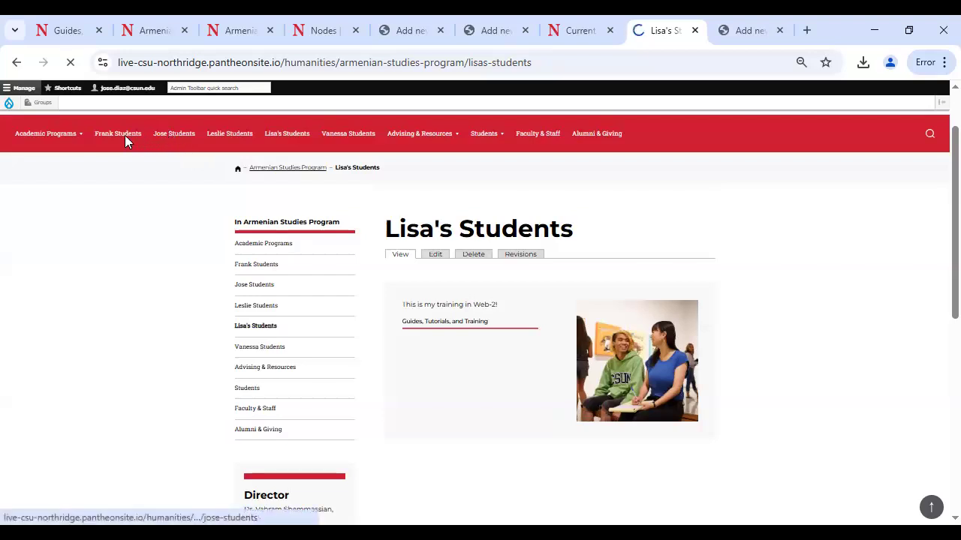
scroll(431, 267, "down", 3)
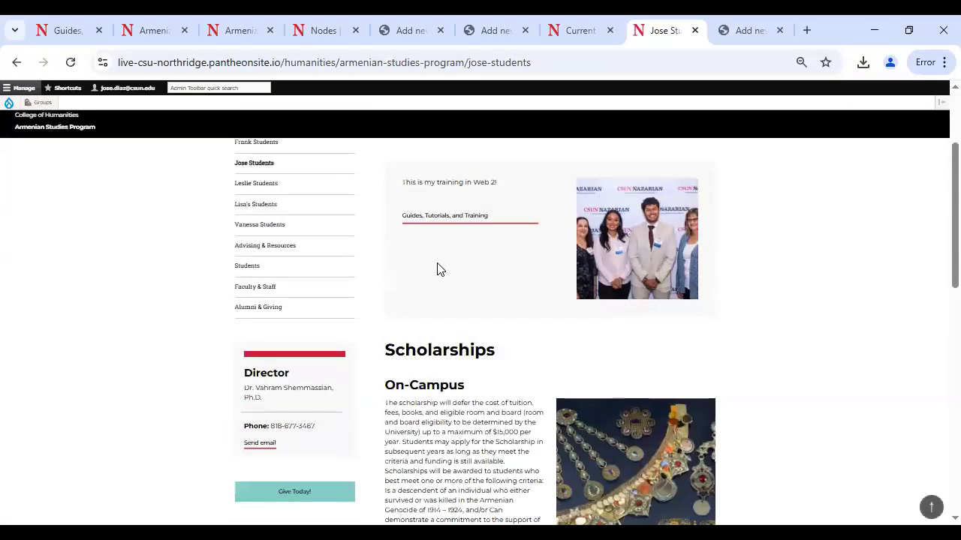
scroll(439, 286, "up", 3)
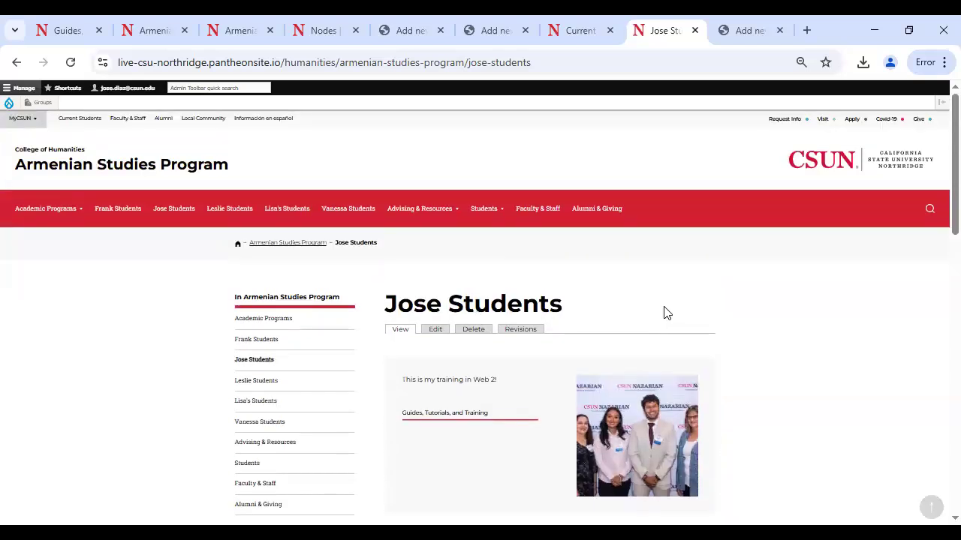
scroll(498, 319, "down", 3)
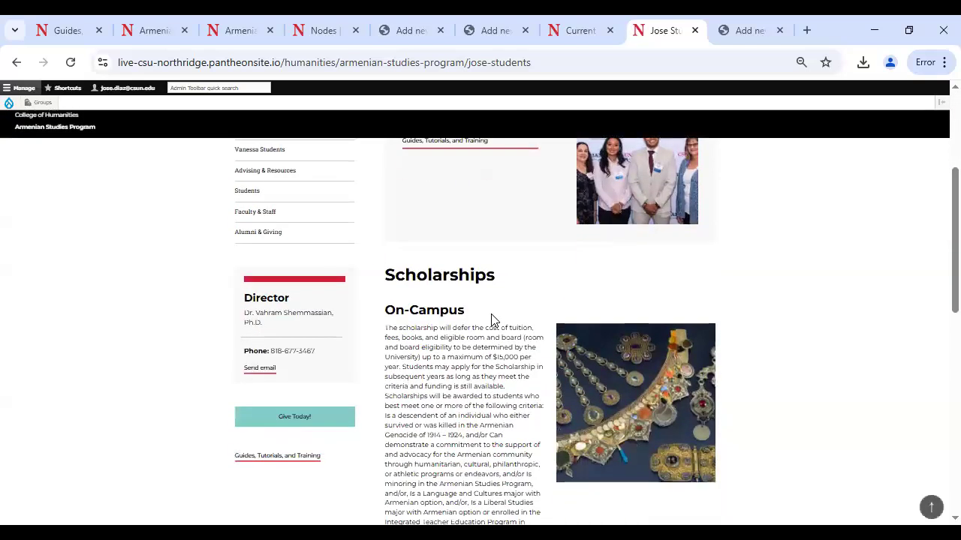
scroll(499, 316, "down", 3)
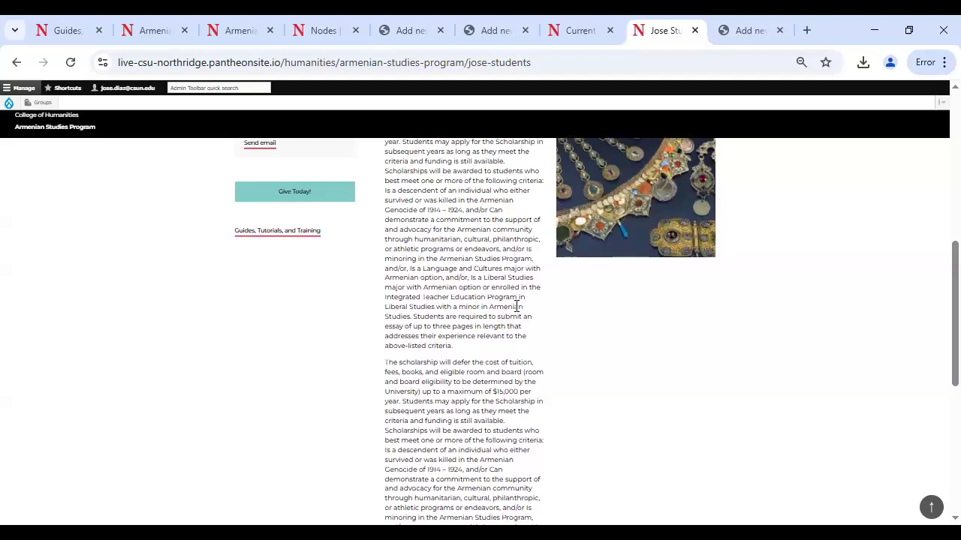
scroll(516, 307, "up", 8)
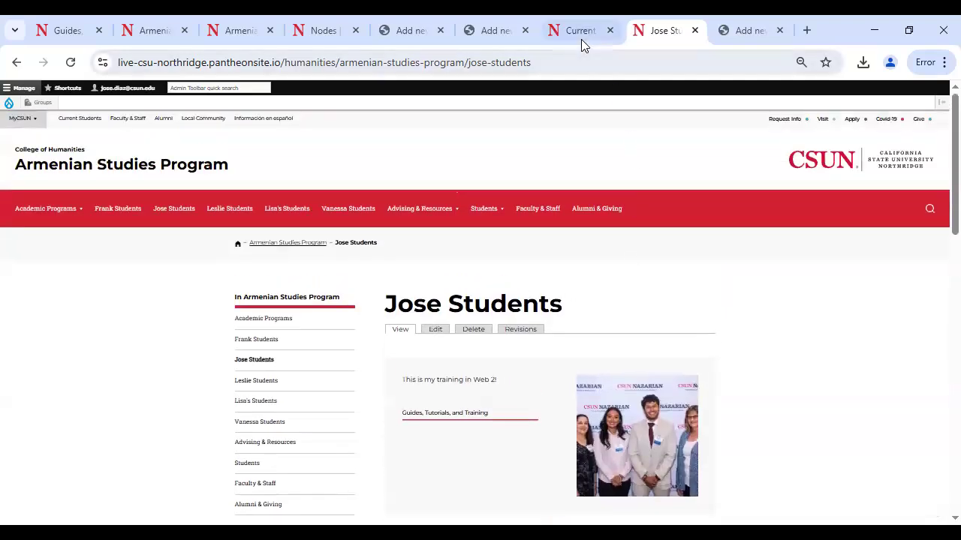
Step: Return to the Current Students page and open the Chitjian Scholarship Details PDF in a new tab
left_click(580, 36)
left_click(542, 196)
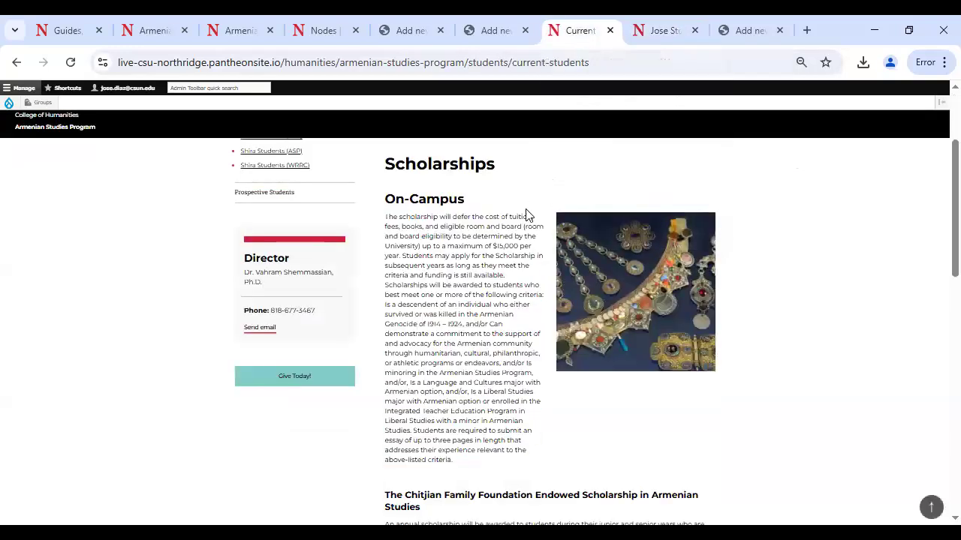
scroll(525, 218, "down", 4)
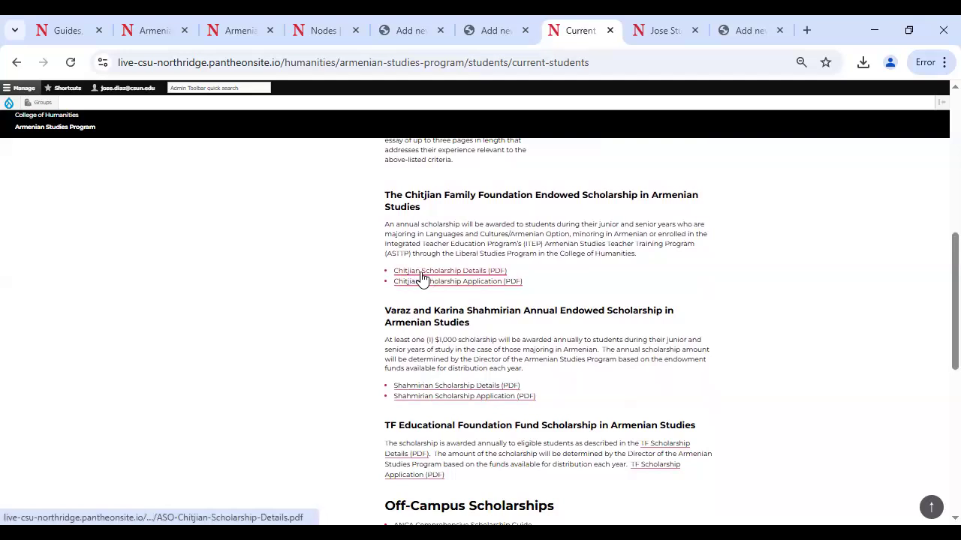
middle_click(465, 272)
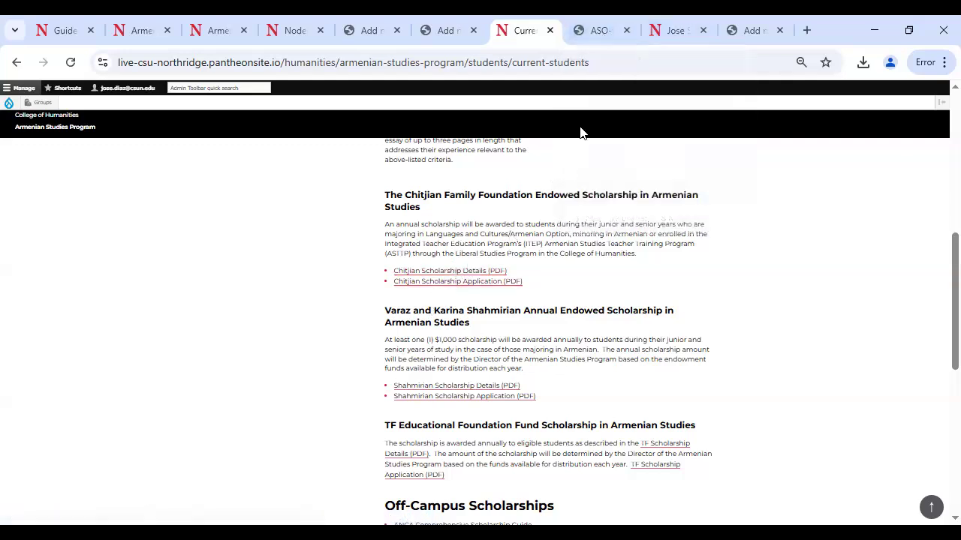
left_click(596, 34)
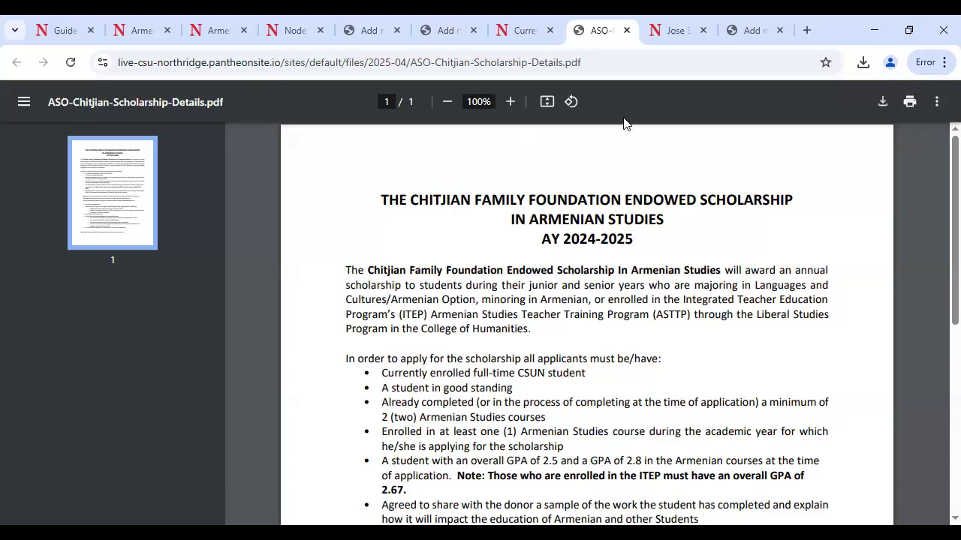
Step: Start saving the Chitjian Scholarship Details PDF to the Downloads folder and open its file name for editing
left_click(515, 31)
left_click(597, 30)
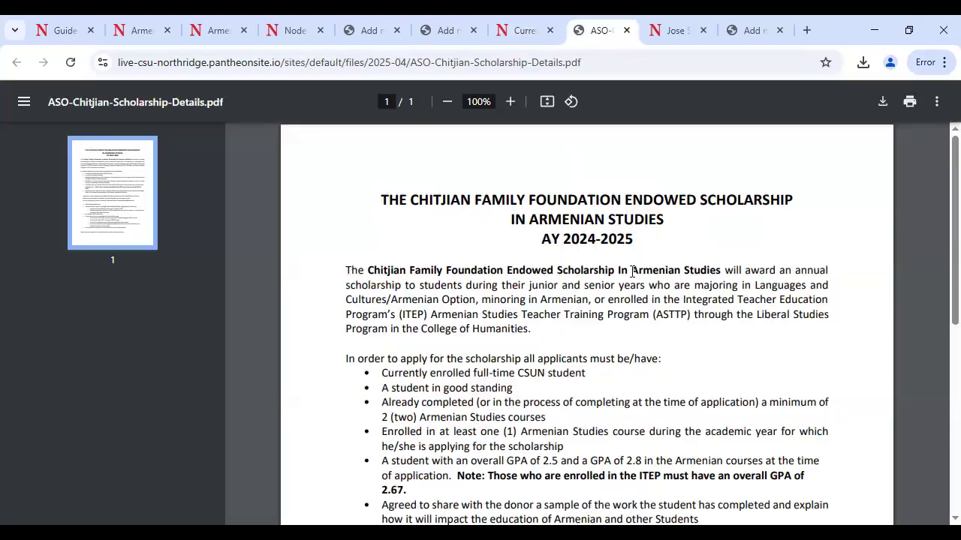
left_click(881, 103)
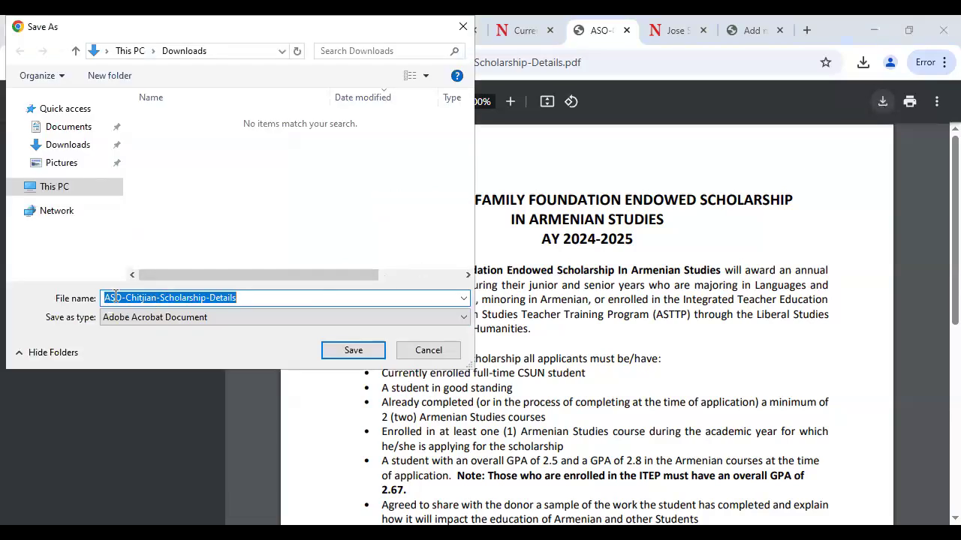
left_click(255, 299)
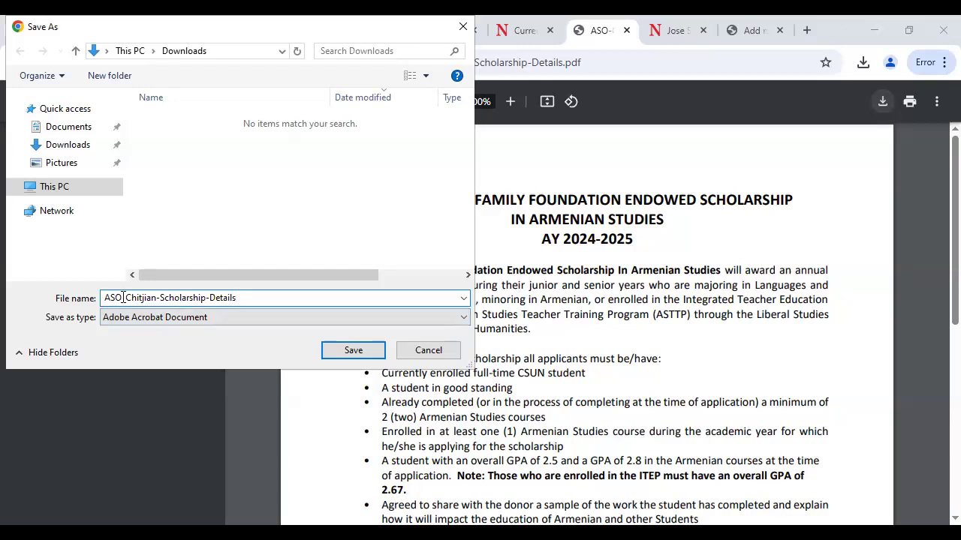
Step: Save the scholarship details PDF to the Downloads folder under the file name ASP-Chitjian-Scholarship-Details
key("BackSpace")
type("P")
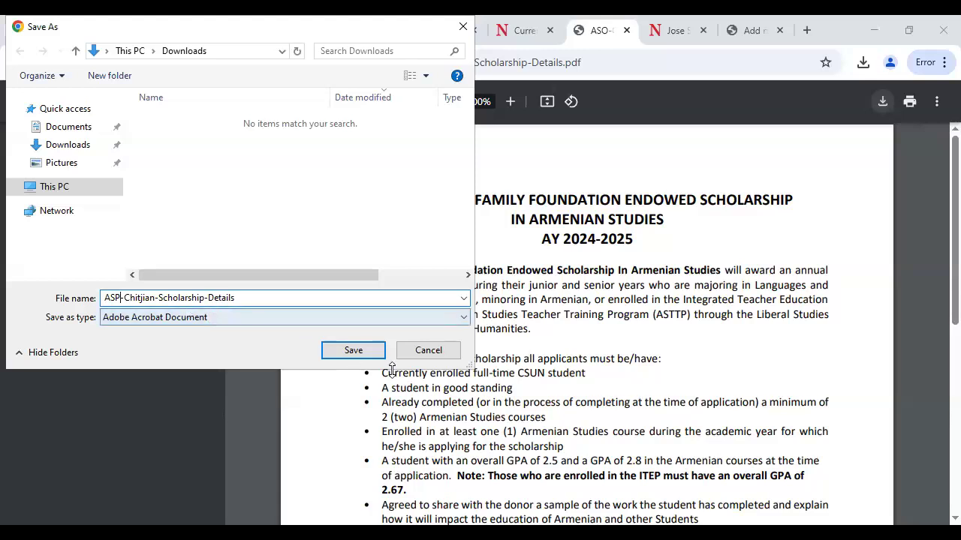
left_click(353, 351)
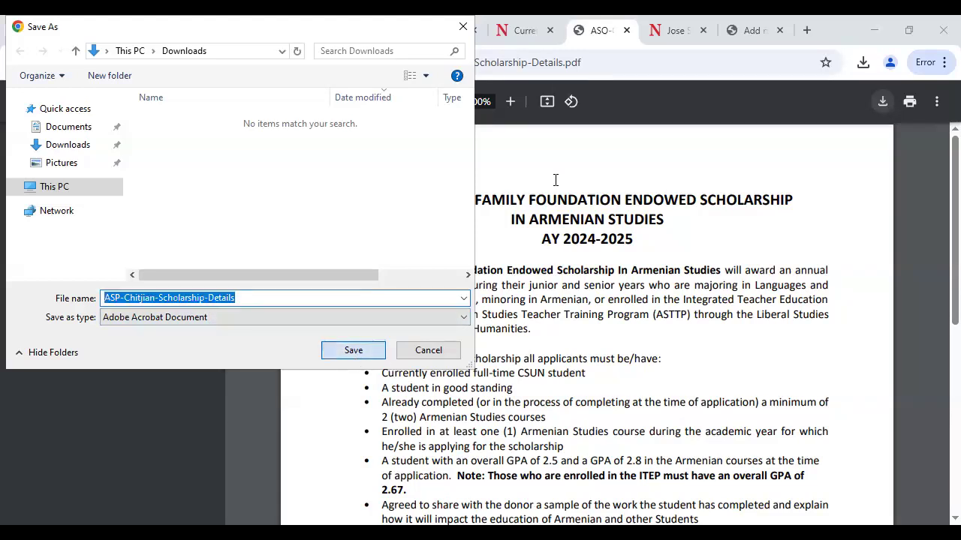
Step: Open the Chitjian Scholarship Application PDF from the Current Students page and save it to Downloads as ASP-Chitjian-Scholarship-Application
left_click(521, 30)
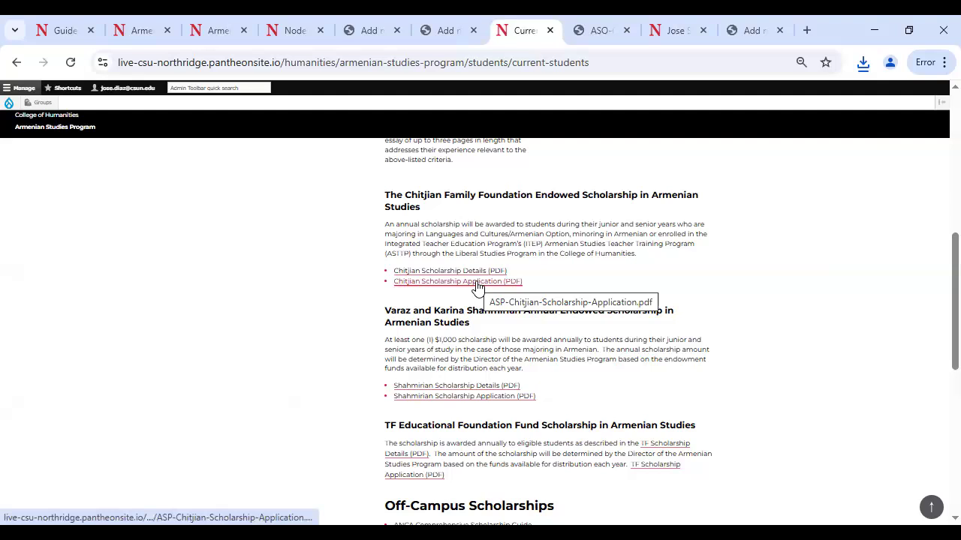
left_click(479, 283)
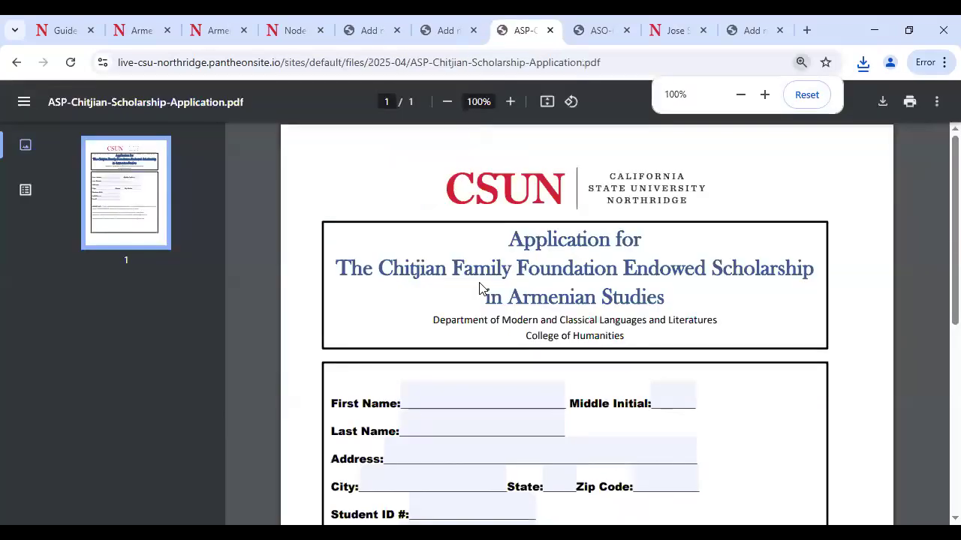
left_click(882, 105)
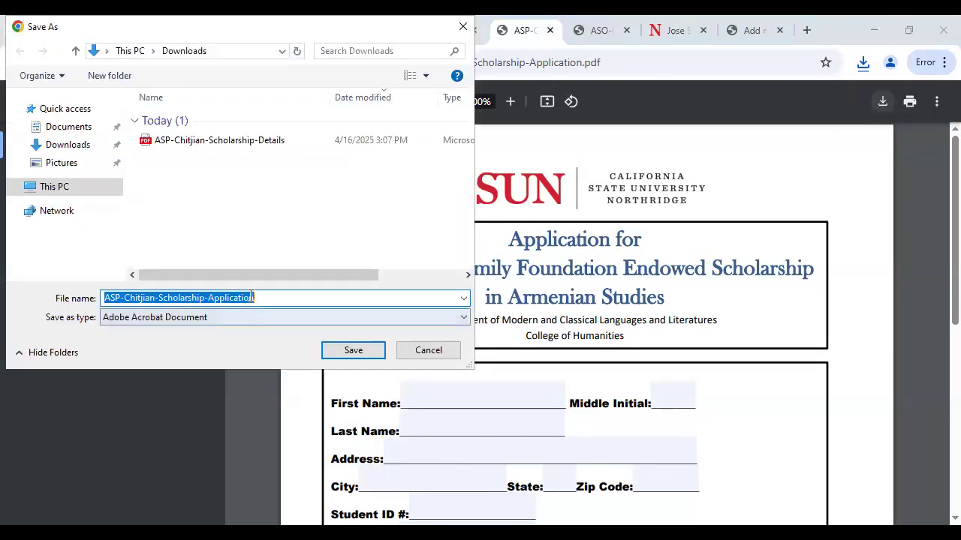
left_click(354, 351)
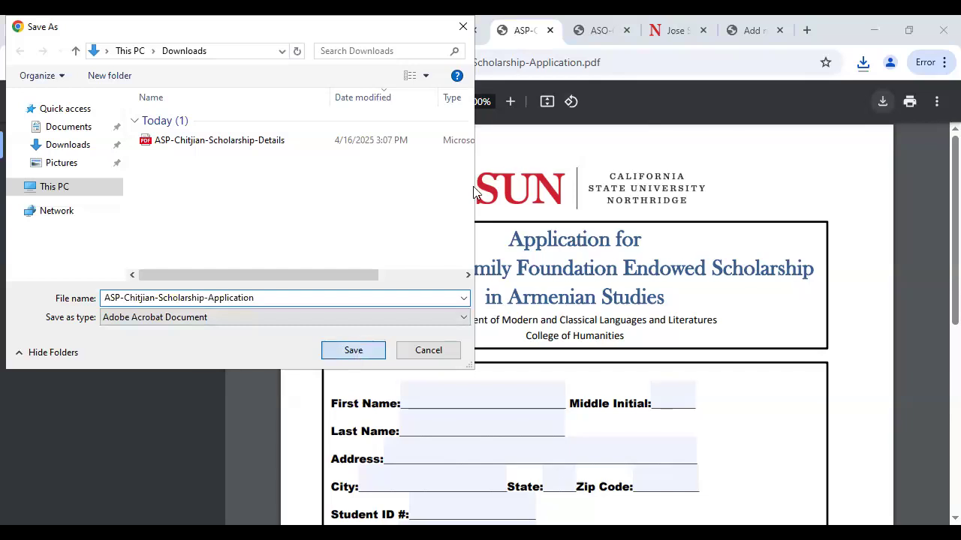
Step: Return to the Current Students page and copy the Chitjian Family Foundation scholarship section, from its heading through the two PDF links
left_click(551, 31)
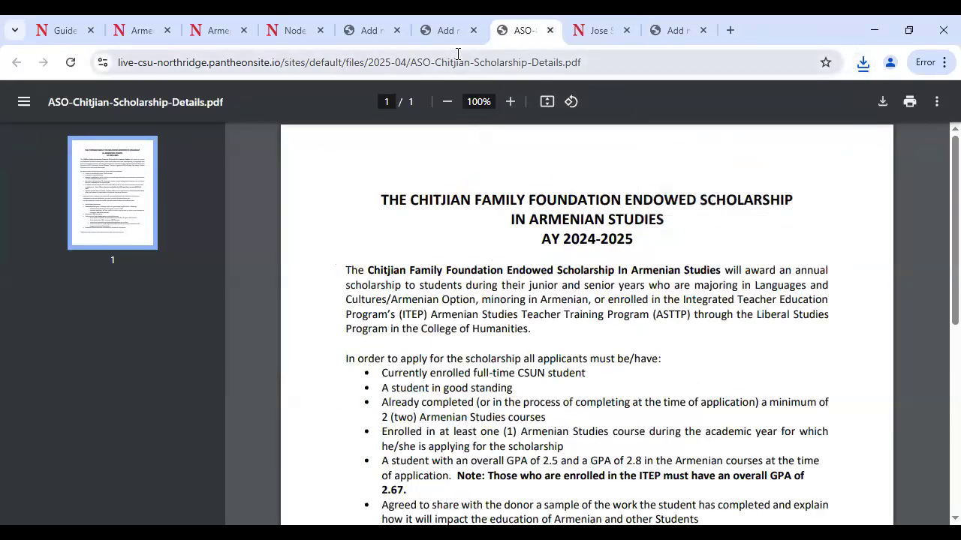
key("ctrl+shift+t")
left_click(15, 63)
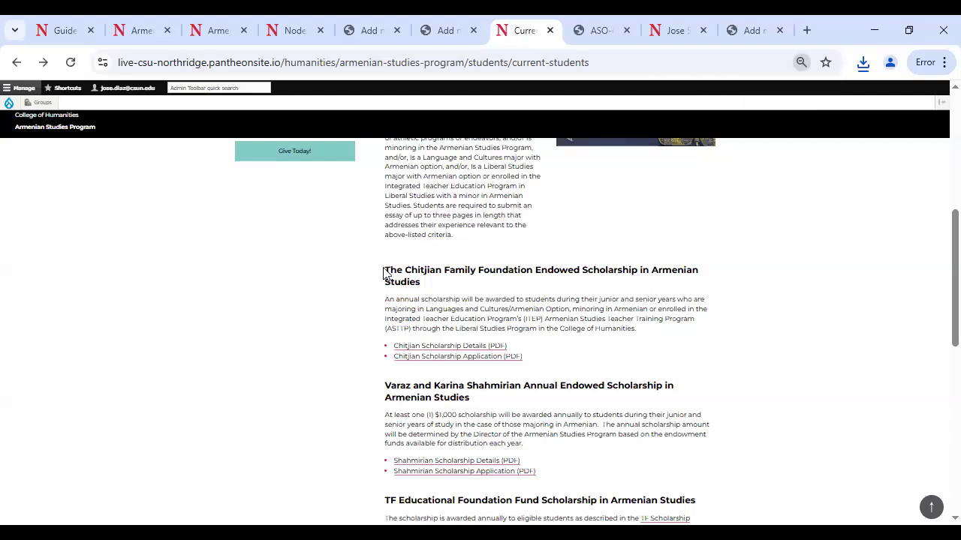
left_click_drag(384, 270, 530, 359)
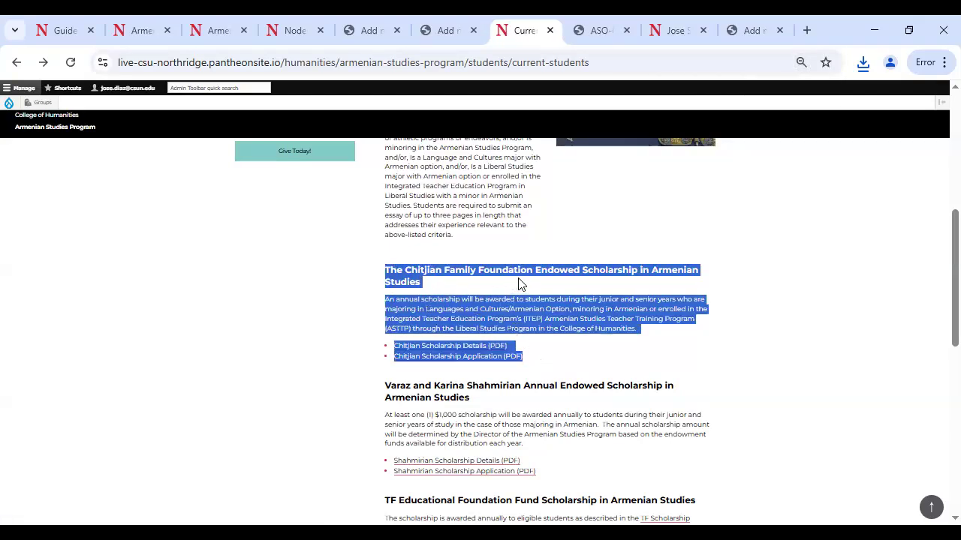
Step: Go to the signed-in editor's own students page in the Armenian Studies Program site and open it for editing
scroll(566, 311, "up", 5)
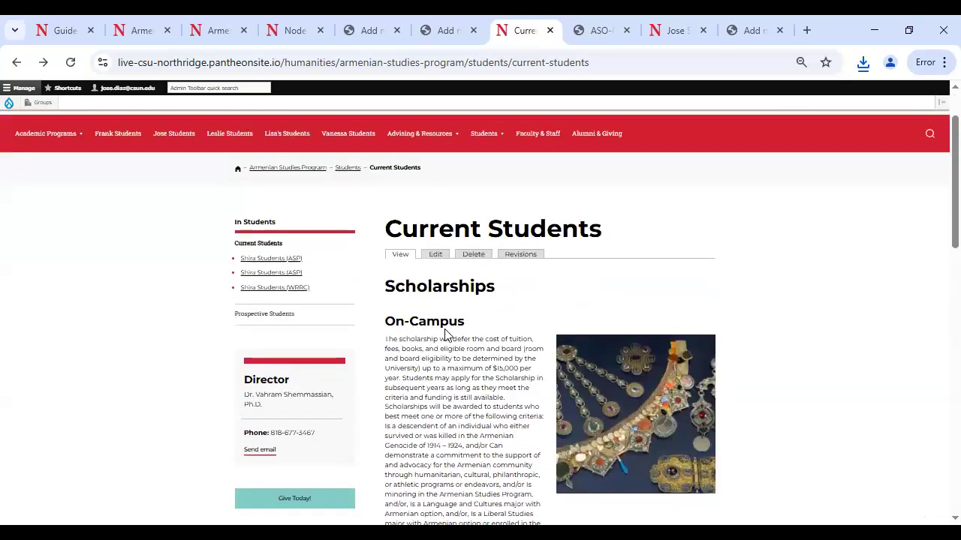
scroll(445, 334, "down", 5)
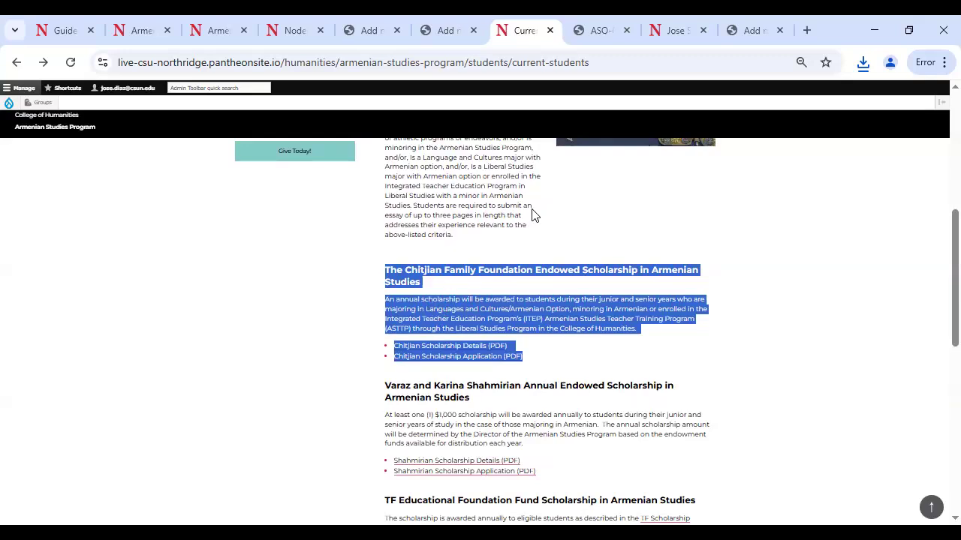
scroll(534, 214, "up", 2)
scroll(534, 214, "up", 3)
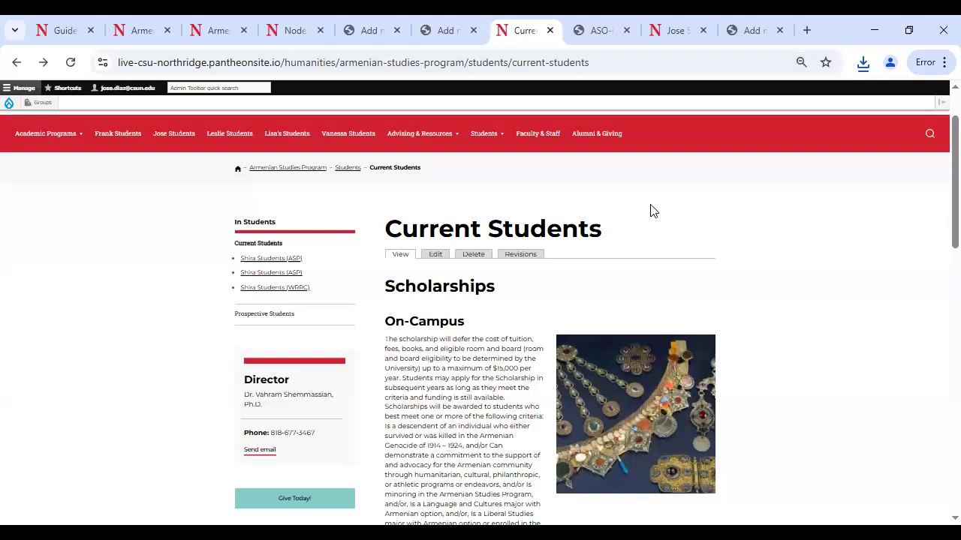
left_click(180, 134)
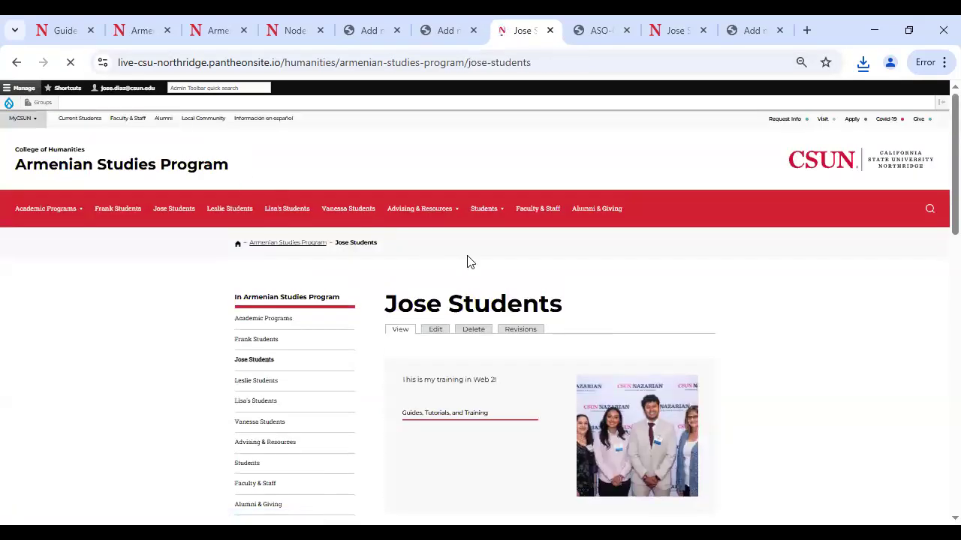
scroll(503, 264, "down", 15)
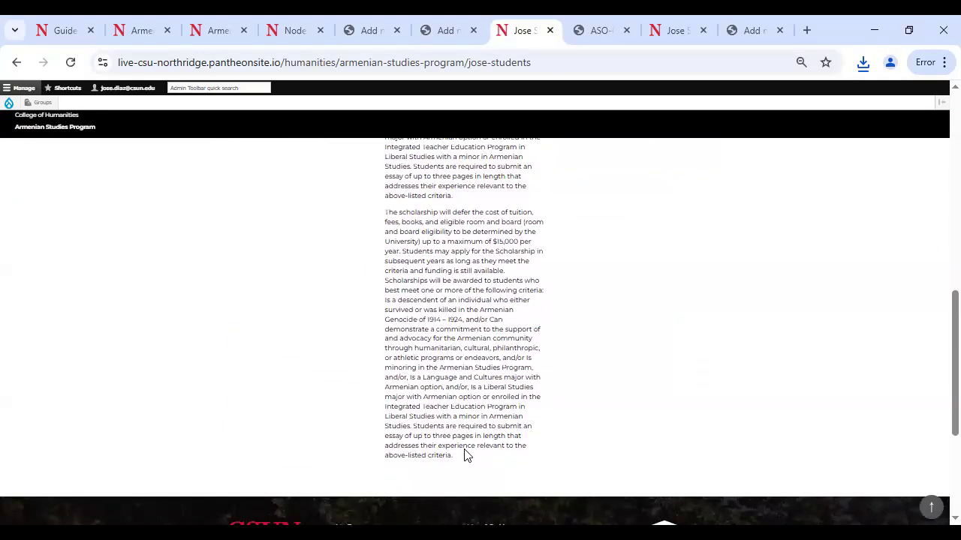
scroll(583, 420, "up", 5)
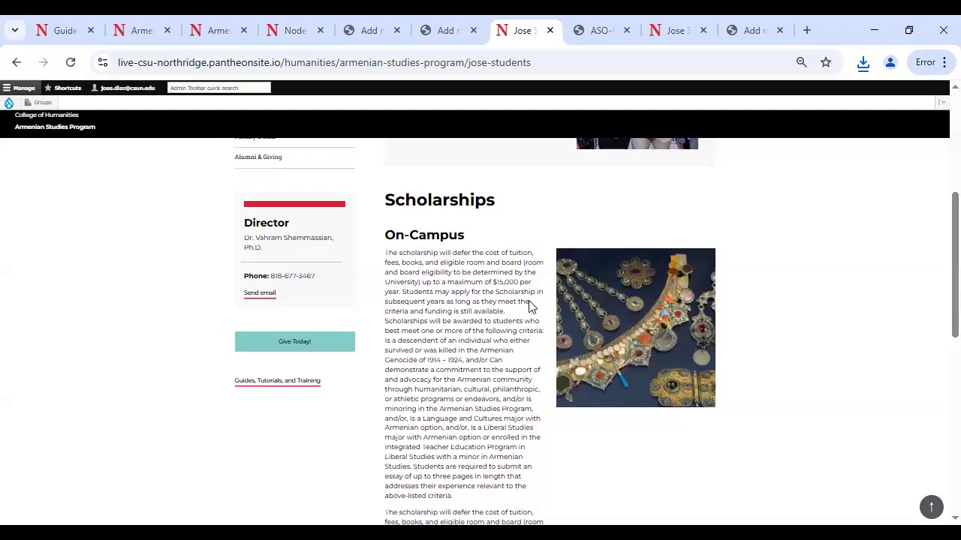
scroll(529, 306, "up", 1)
scroll(480, 278, "down", 1)
scroll(502, 322, "up", 4)
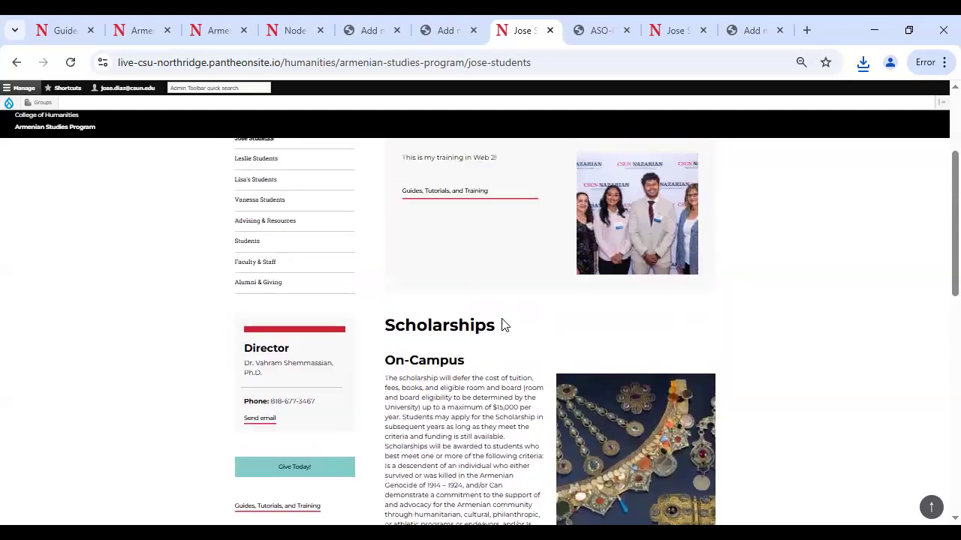
left_click(436, 259)
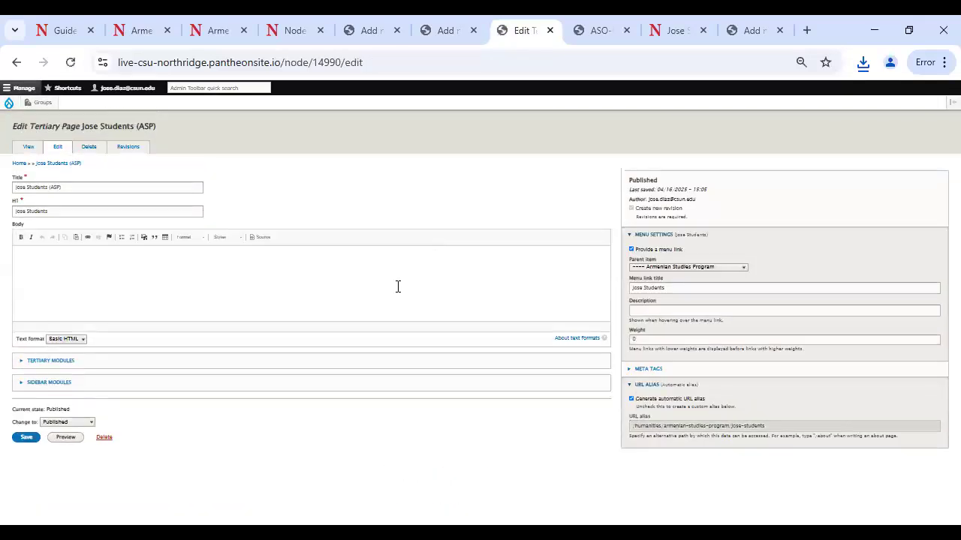
Step: Expand the page's tertiary modules and open all of them for editing
left_click(49, 361)
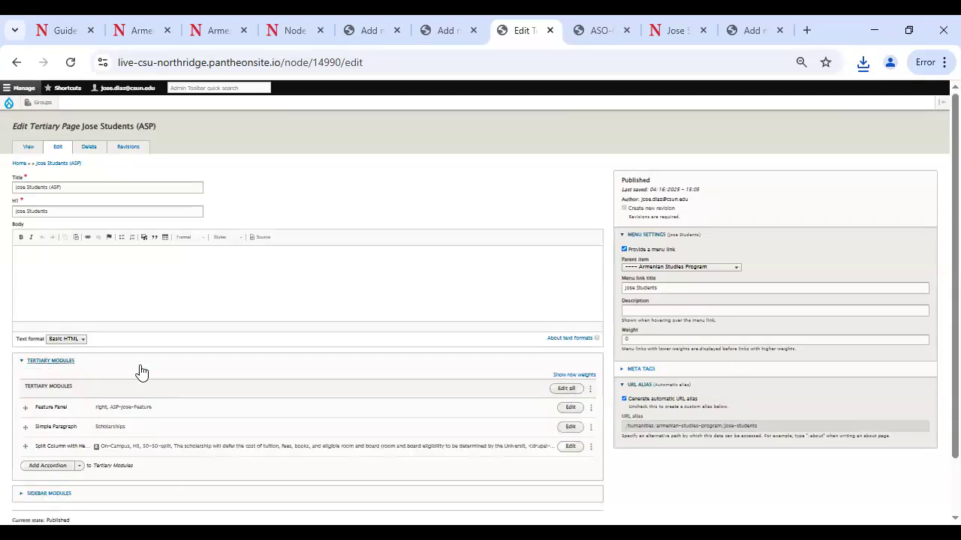
scroll(161, 372, "down", 1)
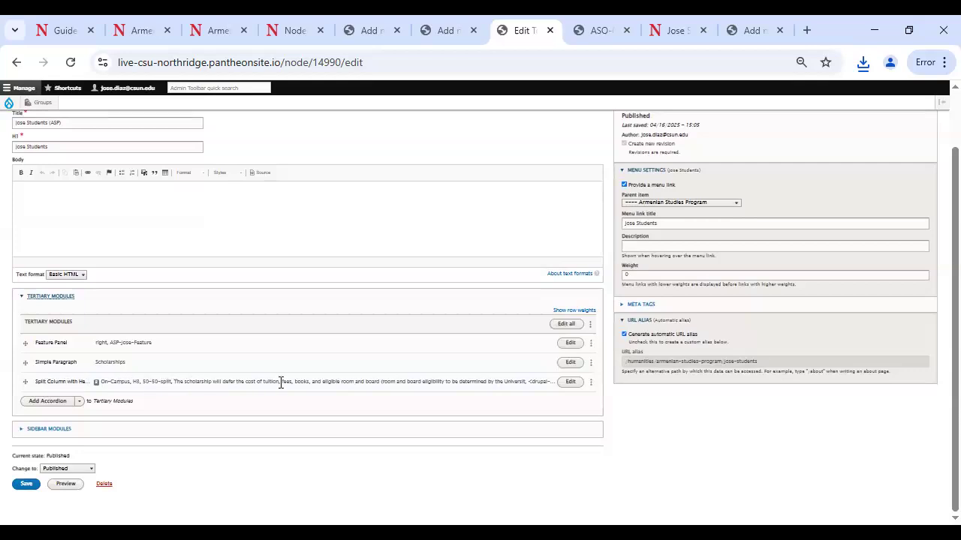
left_click(570, 382)
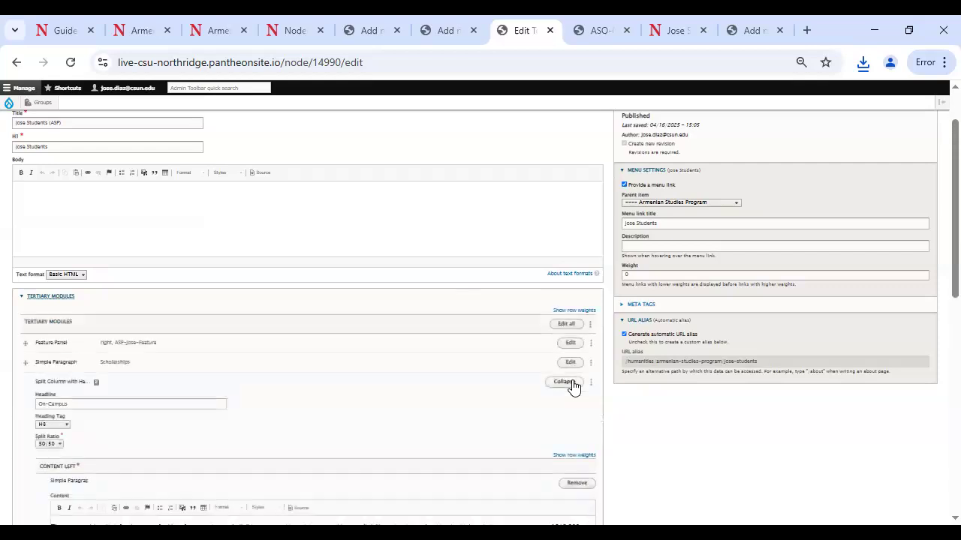
left_click(564, 383)
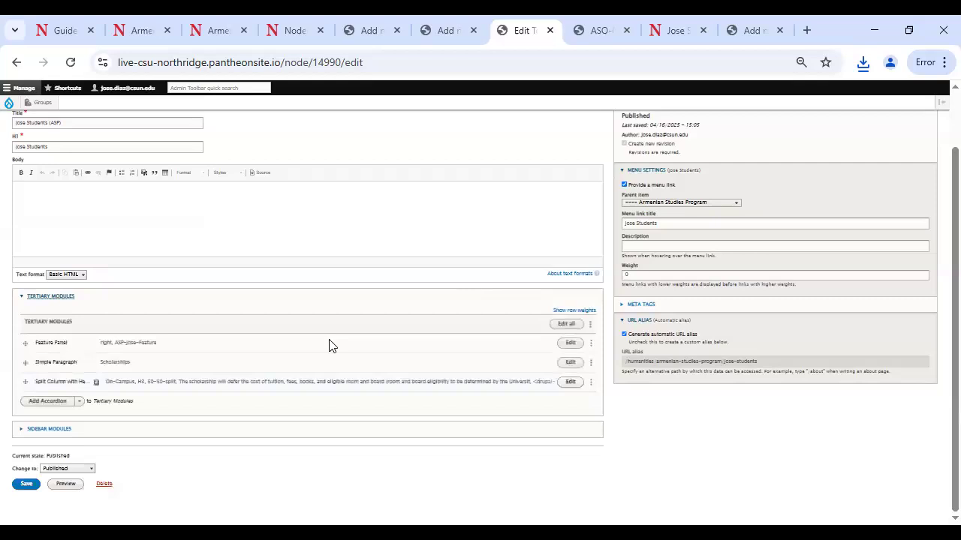
left_click(564, 327)
scroll(496, 395, "down", 2)
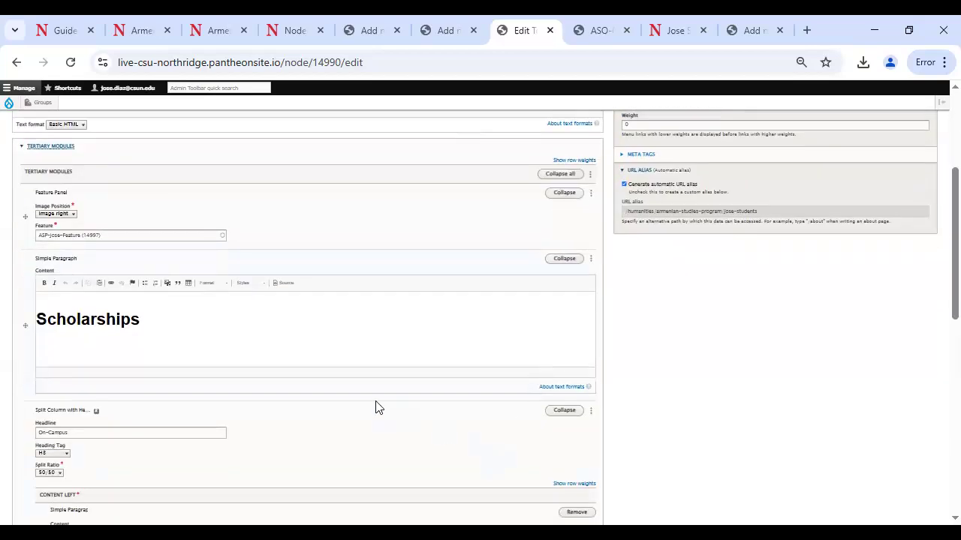
Step: Delete the duplicate second scholarship paragraph from the left content of the On-Campus split column
scroll(473, 403, "down", 1)
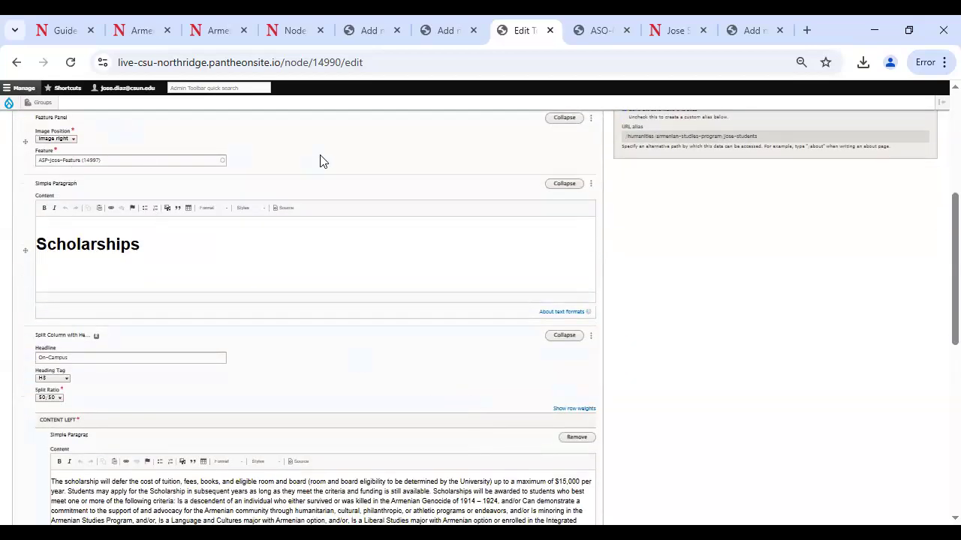
scroll(415, 270, "down", 1)
scroll(418, 272, "down", 3)
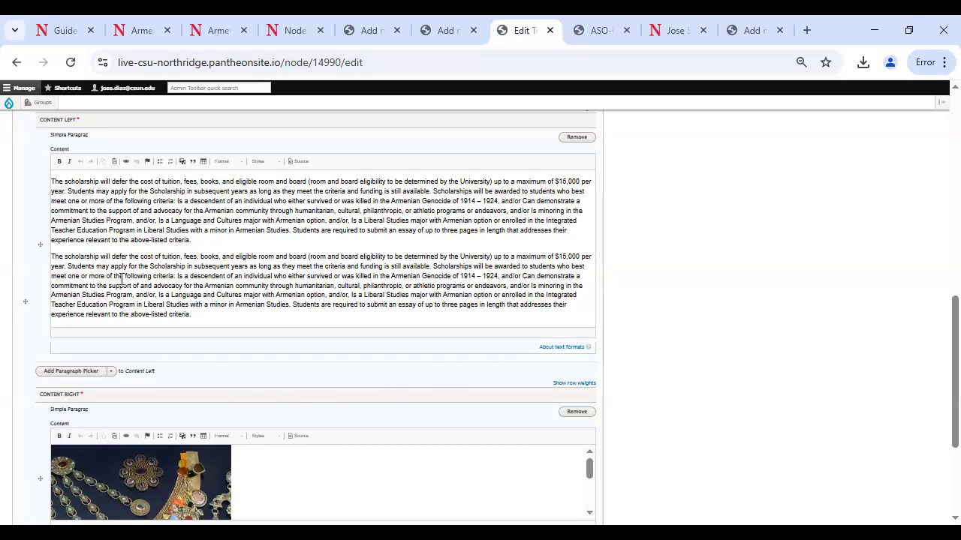
scroll(83, 262, "up", 3)
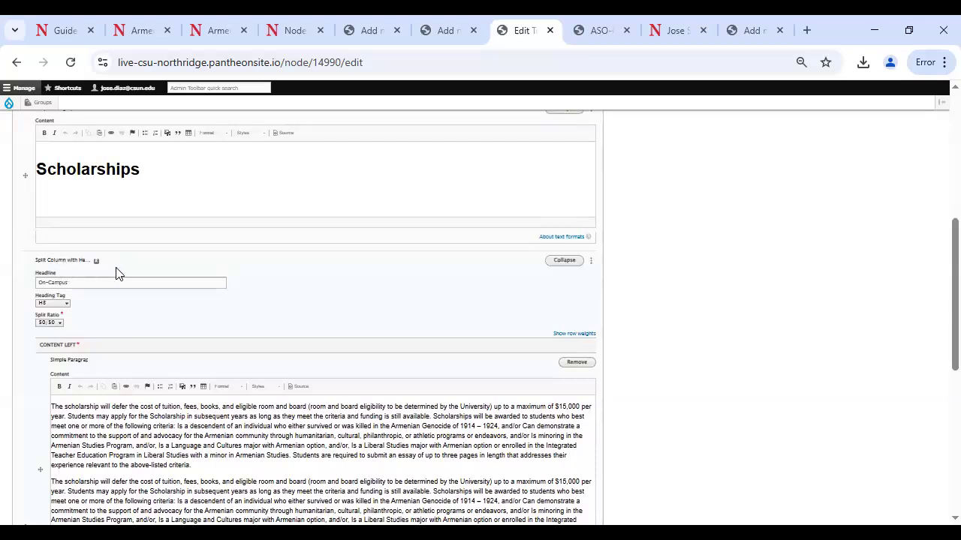
scroll(160, 279, "down", 3)
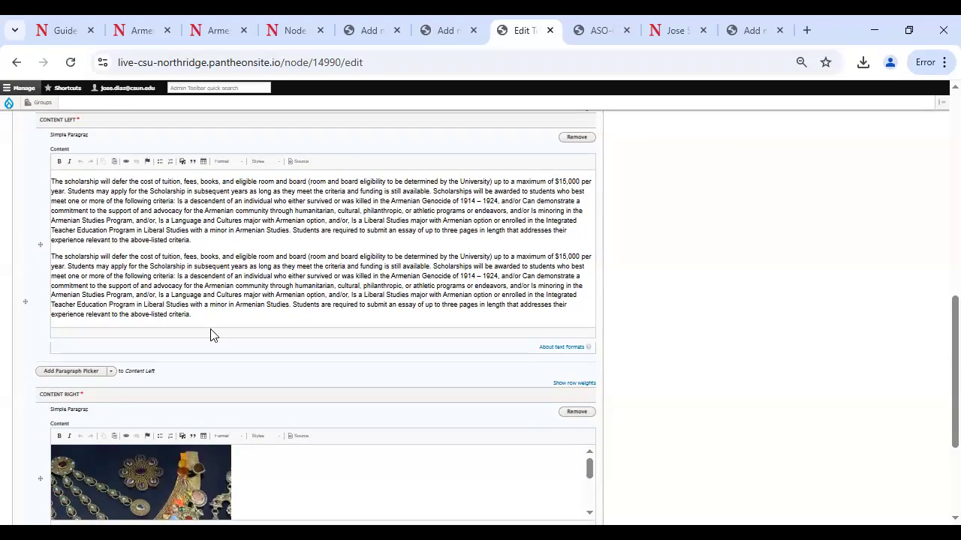
left_click_drag(204, 321, 48, 260)
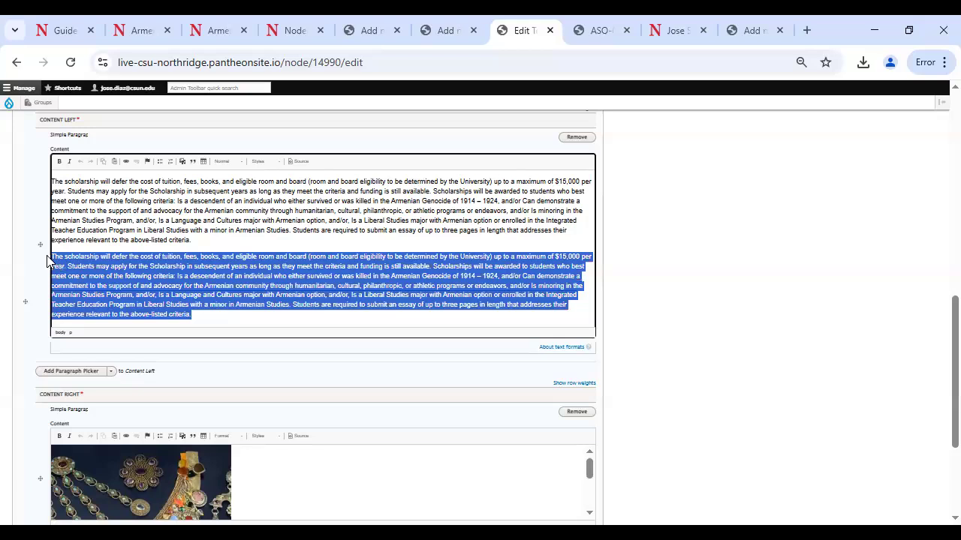
key("BackSpace")
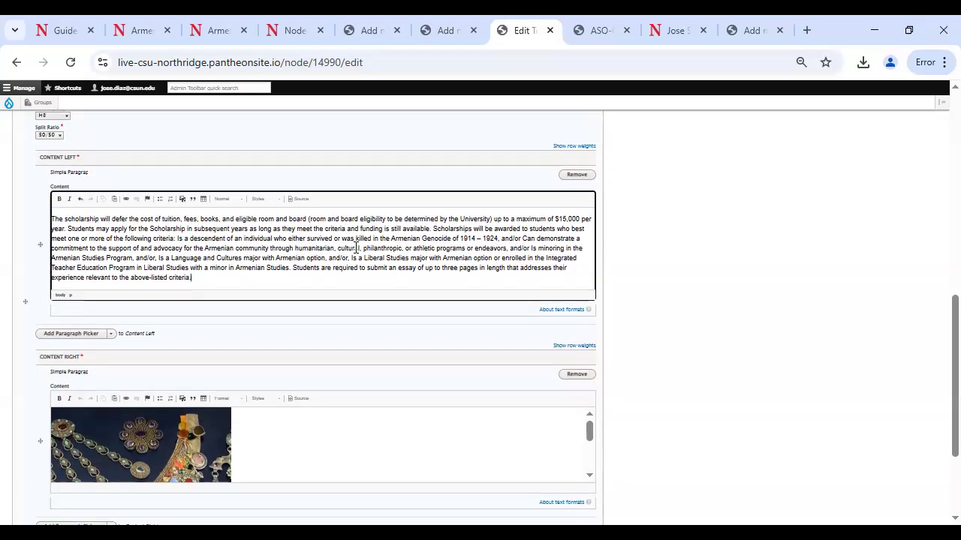
Step: Add a Simple Paragraph module below the On-Campus split column in the tertiary modules
scroll(357, 250, "down", 2)
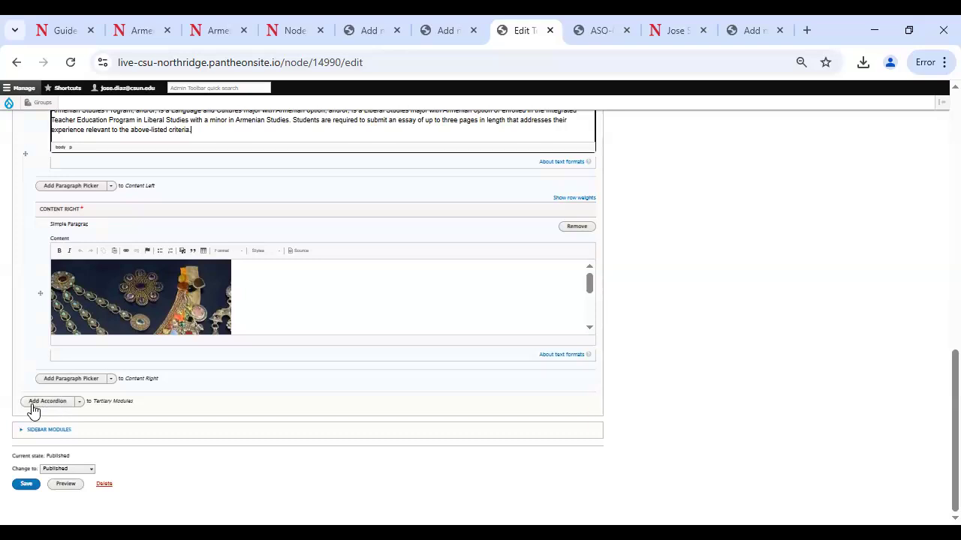
left_click(79, 403)
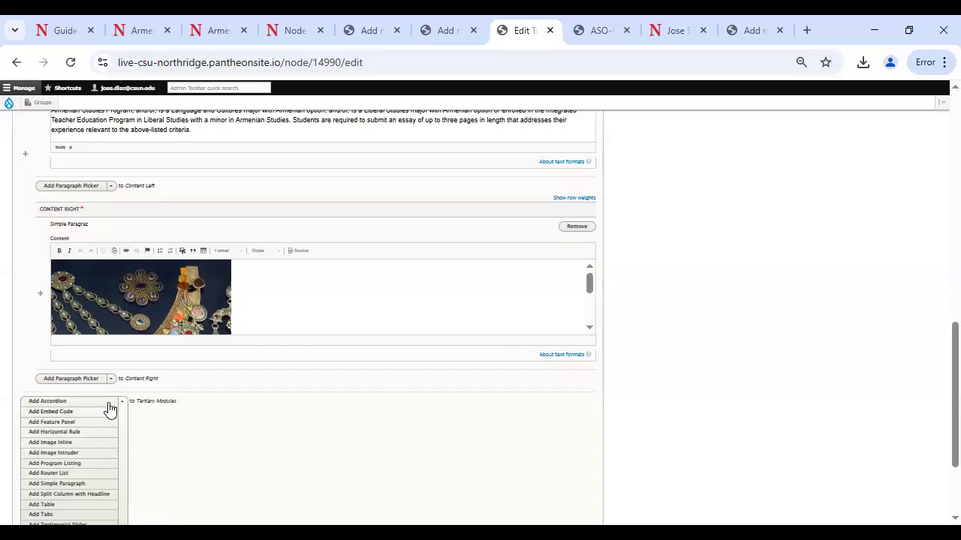
scroll(107, 407, "down", 2)
left_click(59, 409)
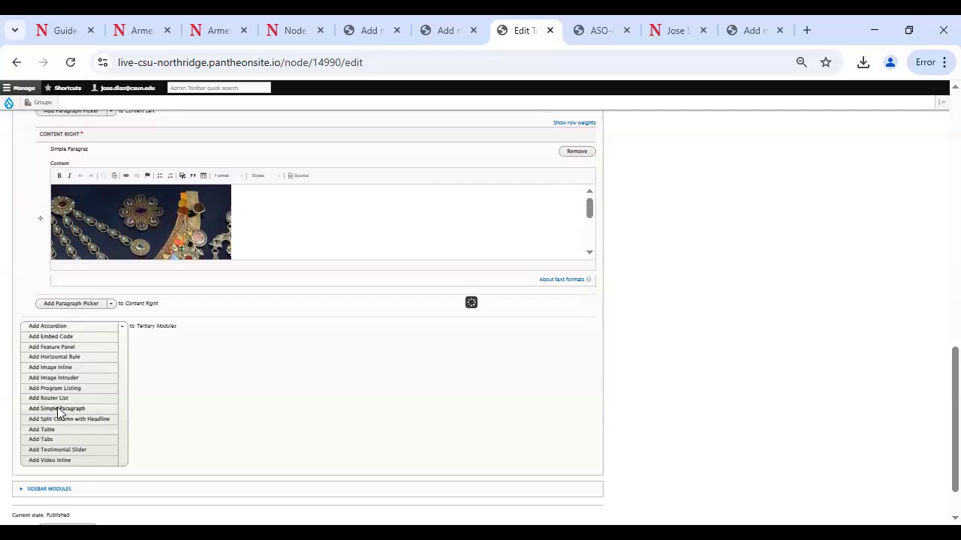
scroll(160, 405, "down", 5)
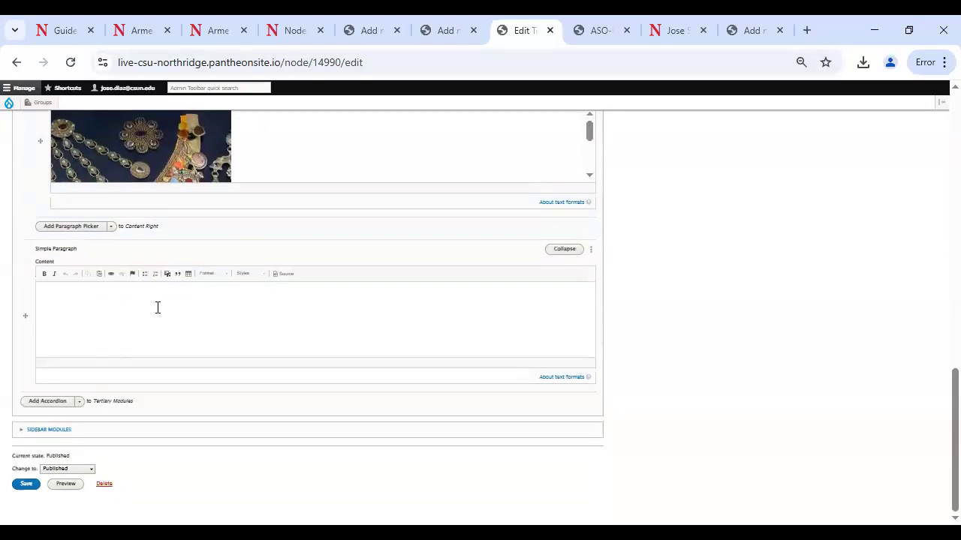
Step: Paste the copied Chitjian scholarship heading, description and two PDF links into the new paragraph and place the cursor in its heading
left_click(91, 319)
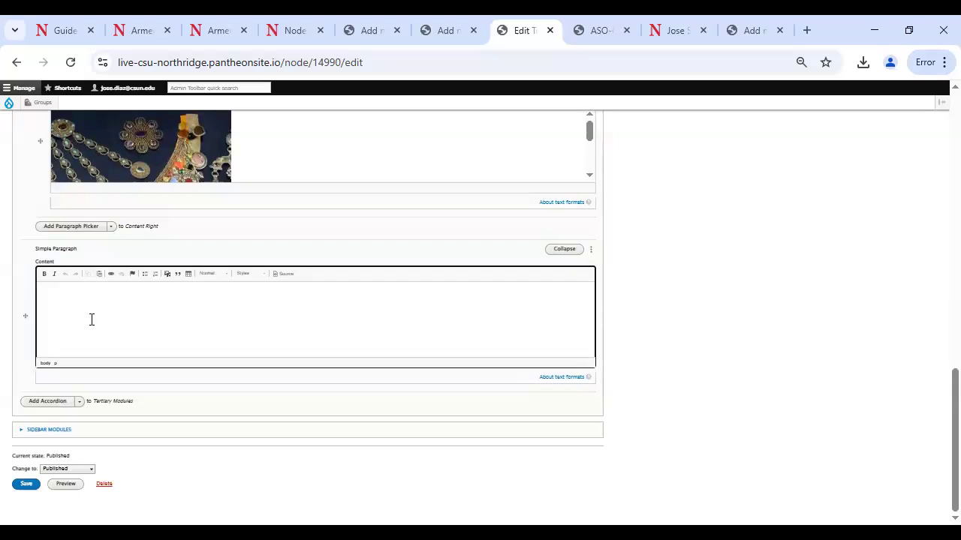
type("The Chitjian Family Foundation Endowed Scholarship in Armenian Studies An annual scholarship will be awarded to students during their junior and senior years who are majoring in Languages and Cultures/Armenian Option, minoring in Armenian or enrolled in the Integrated Teacher Education Program's (ITEP) Armenian Studies Teacher Training Program (ASTTP) through the Liberal Studies Program in the College of Humanities. Chitjian Scholarship Details (PDF) Chitjian Scholarship Application (PDF)")
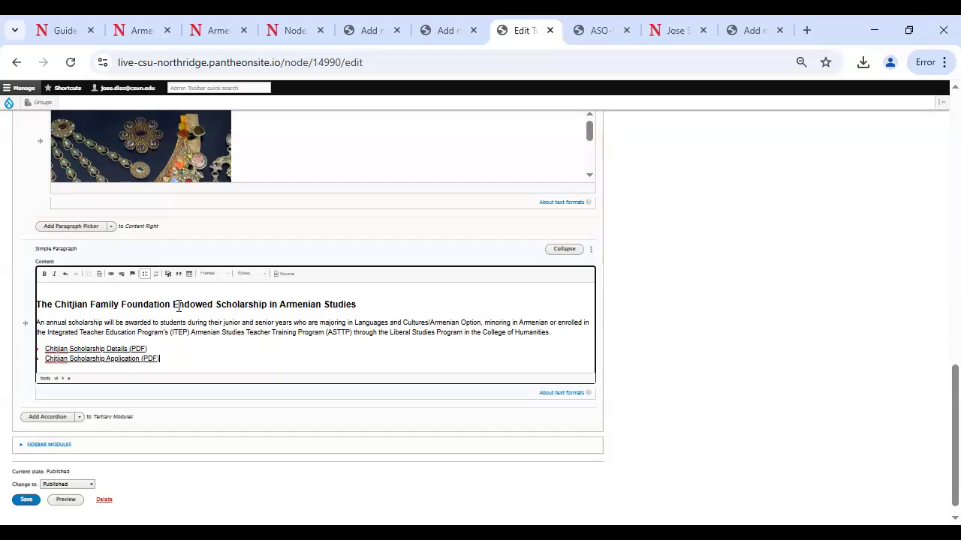
left_click(216, 303)
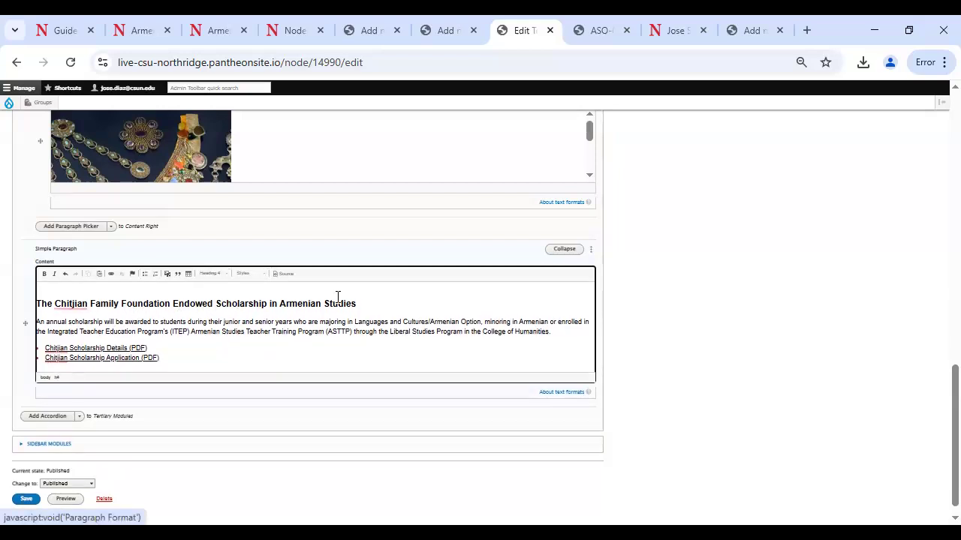
Step: Try Heading 2 on the Chitjian scholarship heading, and apply the Text w/ H4 style to it instead
left_click_drag(362, 304, 37, 306)
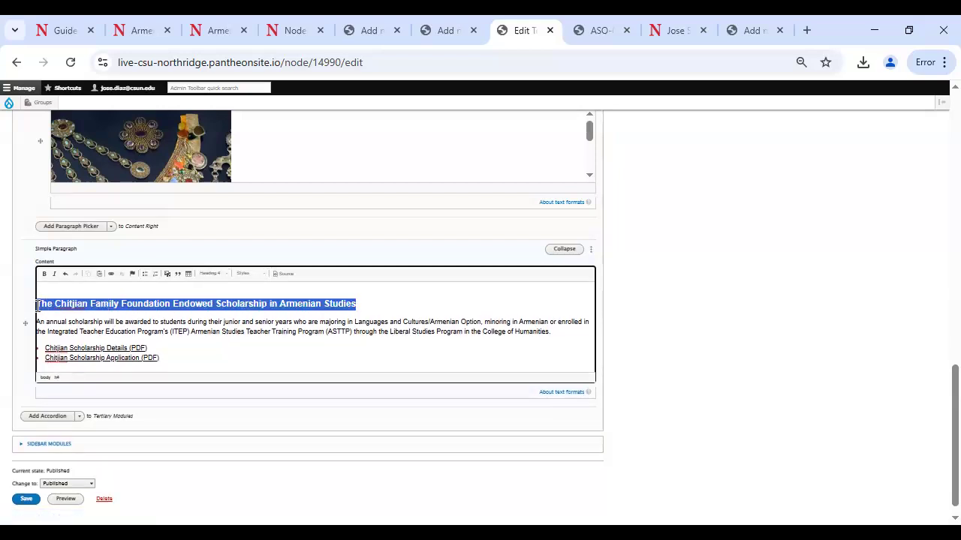
left_click(213, 274)
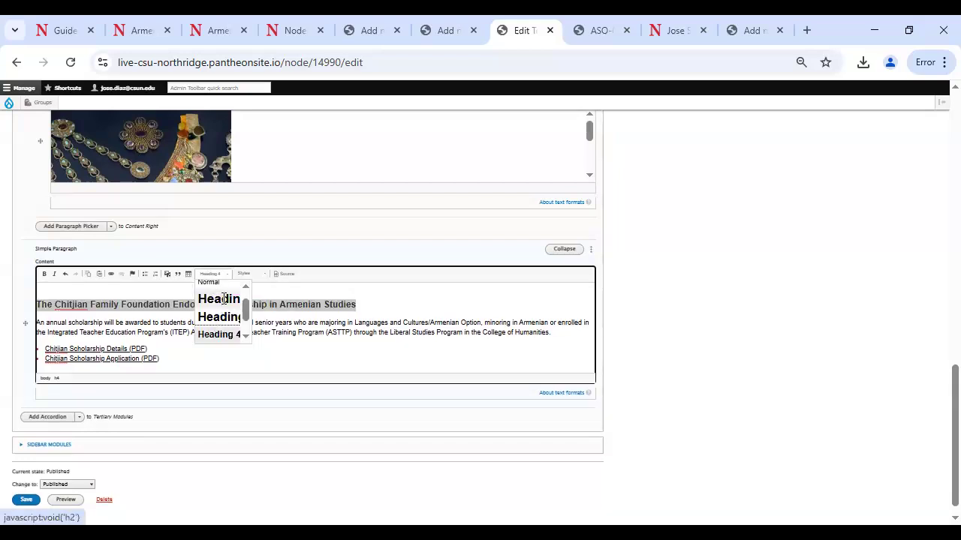
left_click(220, 300)
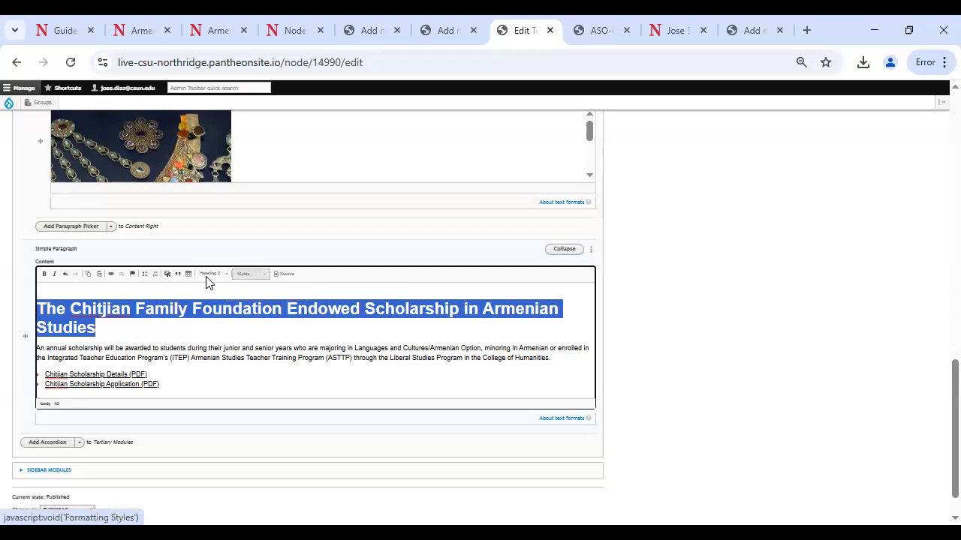
left_click(253, 275)
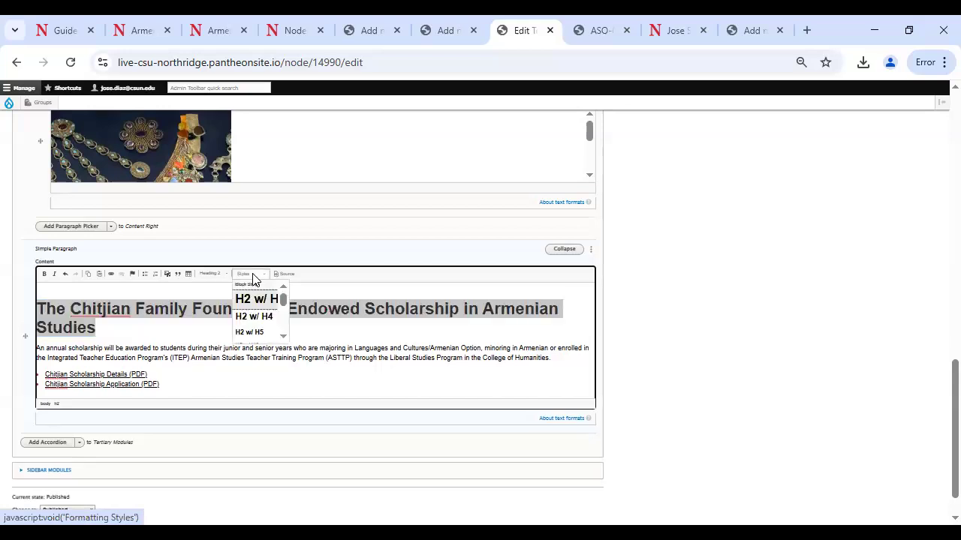
scroll(257, 319, "down", 5)
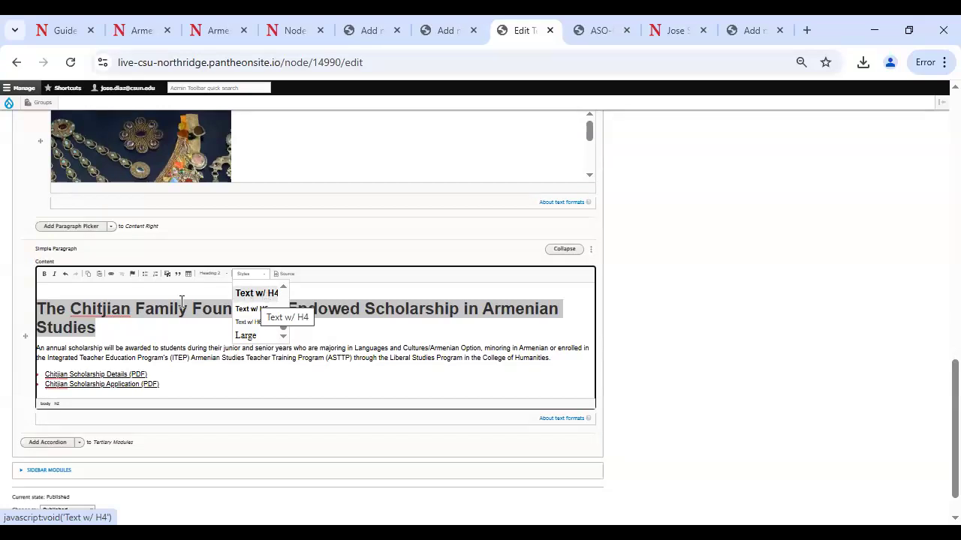
left_click(246, 297)
left_click(418, 297)
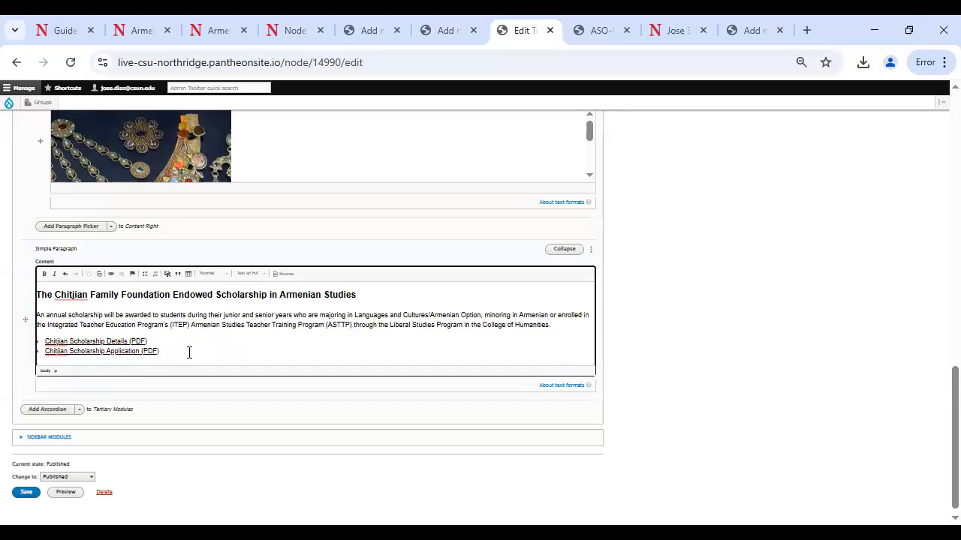
Step: Remove the pasted links and the bullets from the Chitjian Scholarship Details and Application lines
left_click_drag(160, 351, 42, 341)
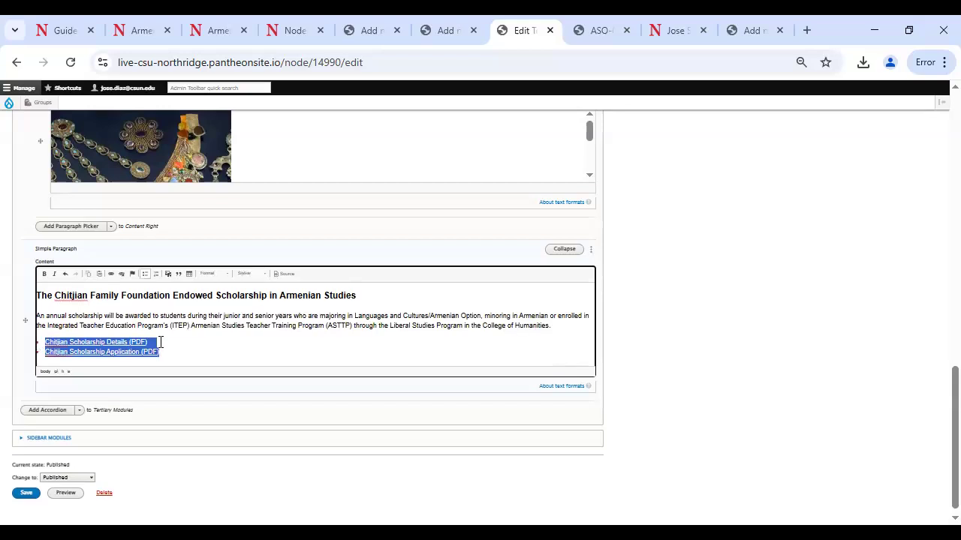
left_click(122, 275)
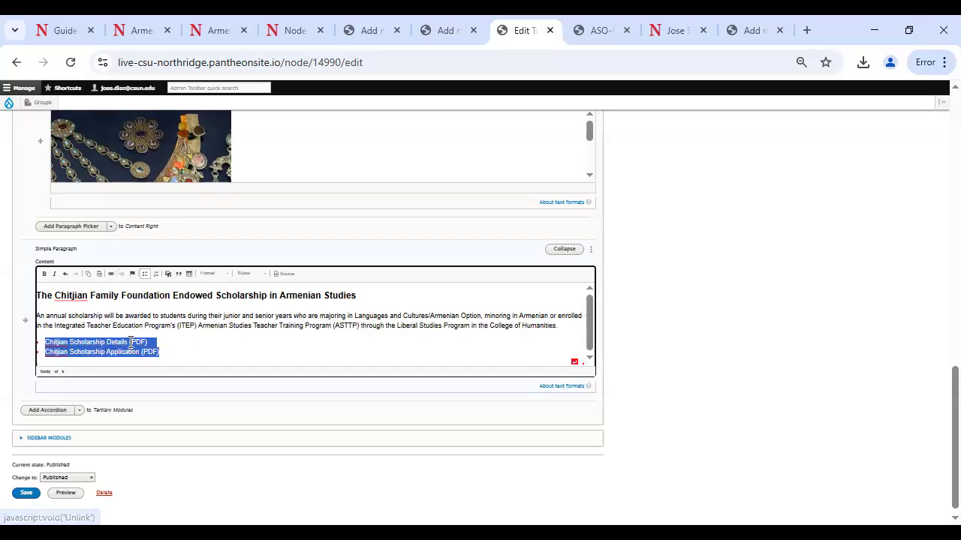
left_click(145, 275)
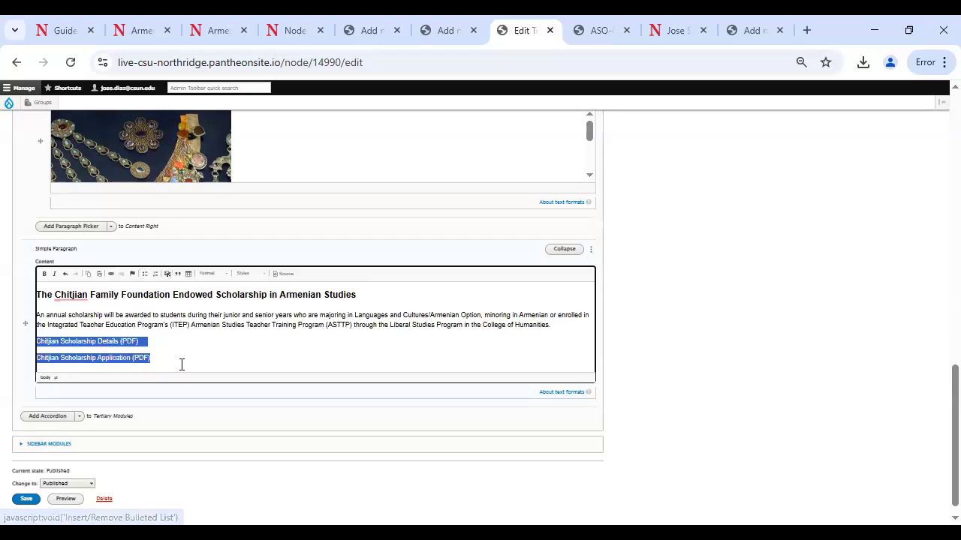
Step: Format the unlinked Chitjian Scholarship Details and Application lines as a bulleted list again
left_click(150, 339)
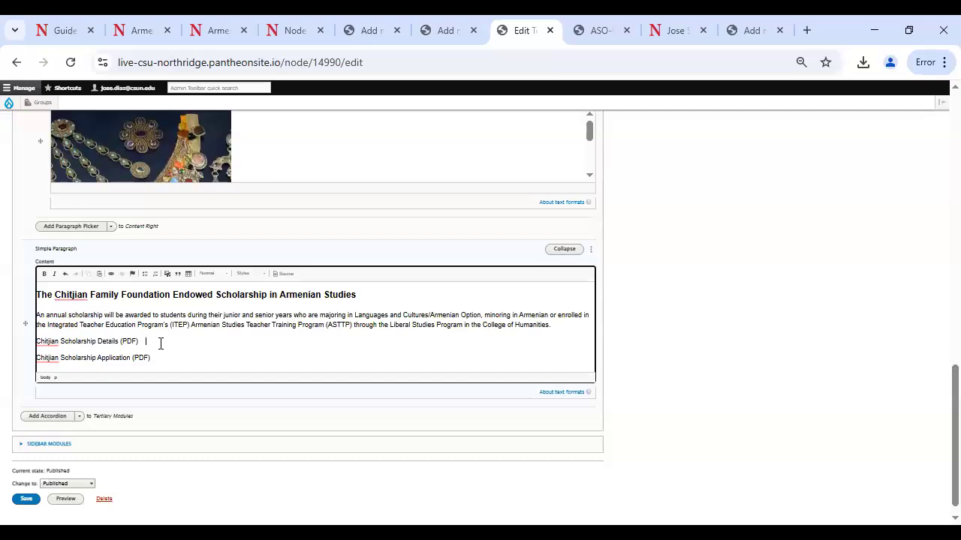
left_click_drag(160, 358, 24, 341)
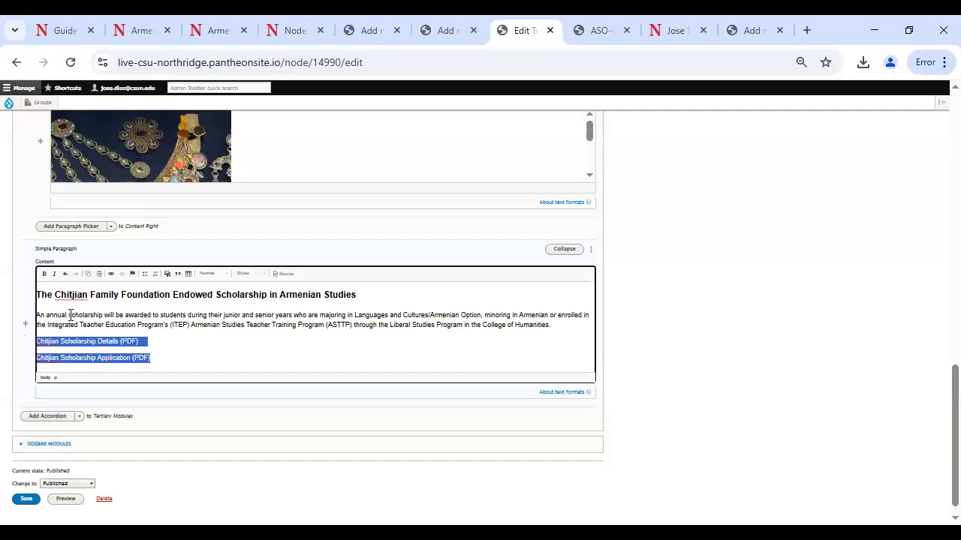
left_click(146, 276)
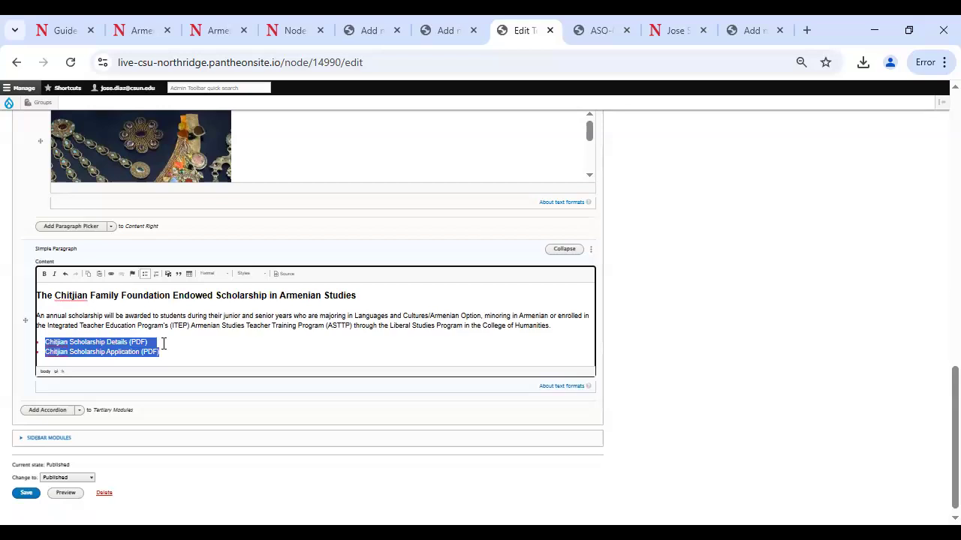
left_click(202, 316)
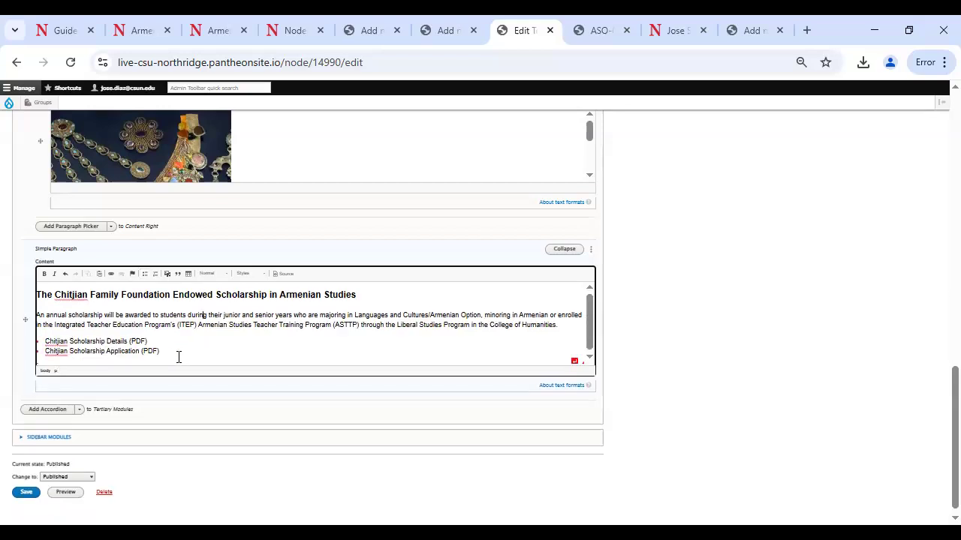
left_click(170, 339)
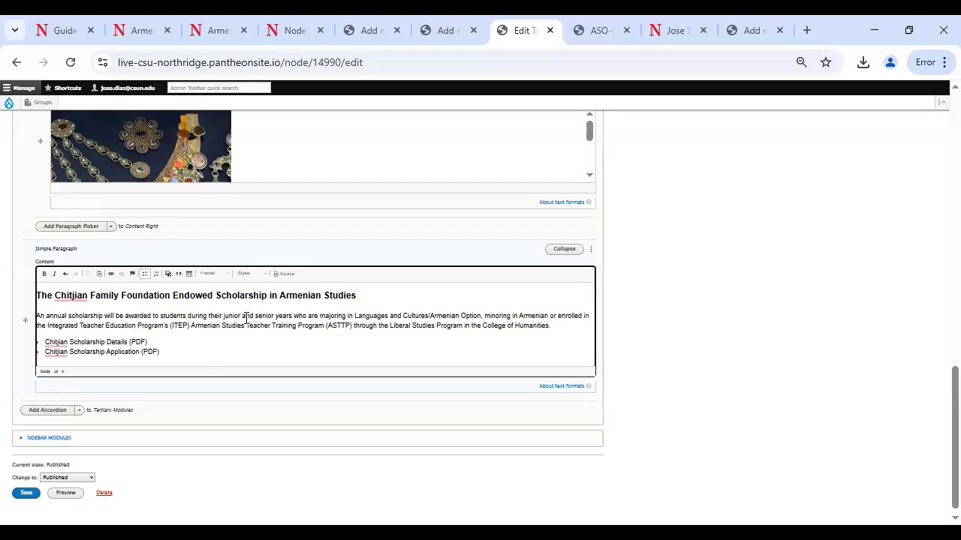
left_click(178, 357)
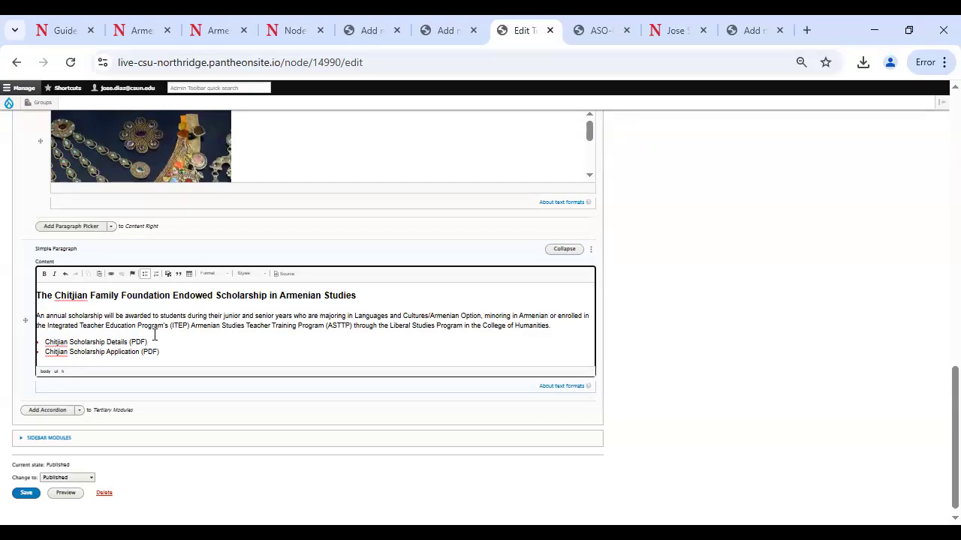
Step: Link the "Chitjian Scholarship Details (PDF)" text to a newly uploaded media library document, ASP-Chitjian-Scholarship-Details
left_click_drag(147, 341, 44, 342)
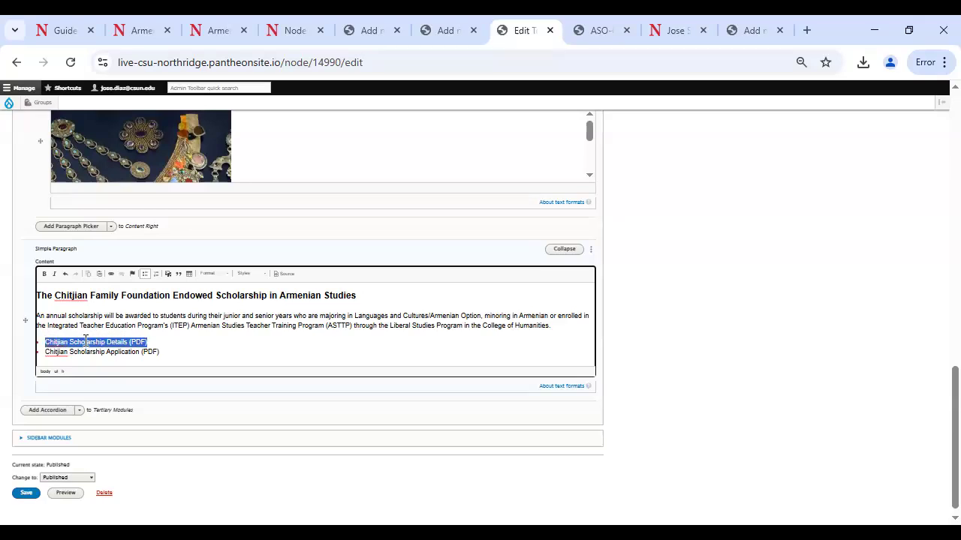
left_click(111, 275)
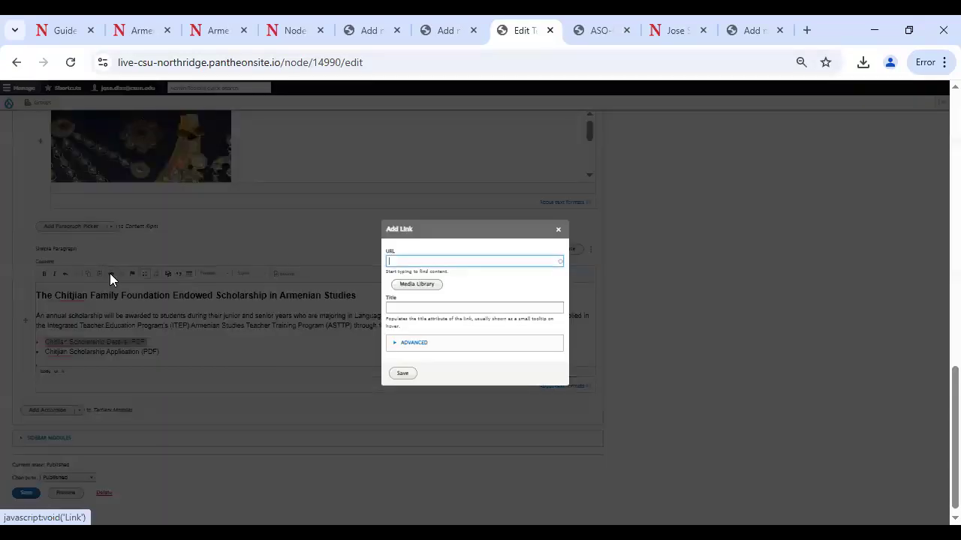
left_click(415, 289)
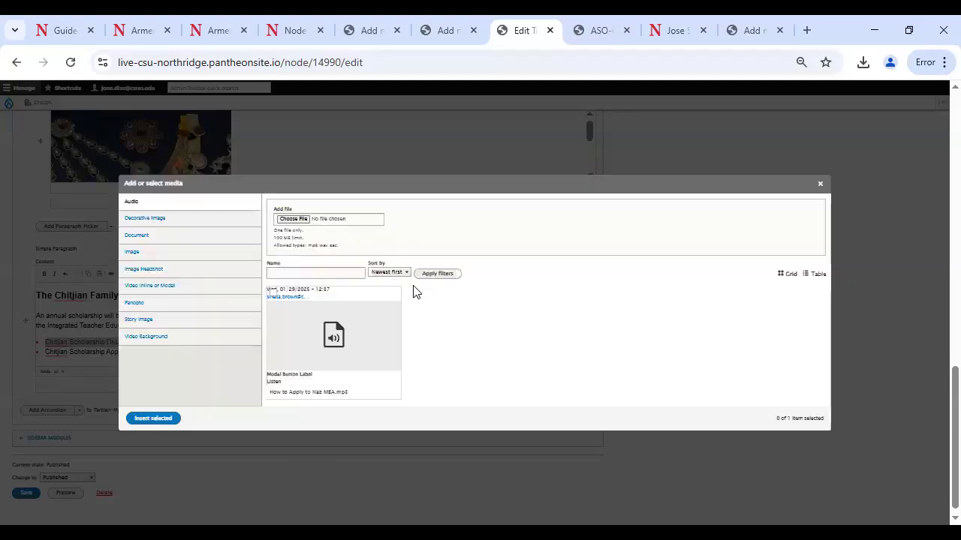
left_click(148, 238)
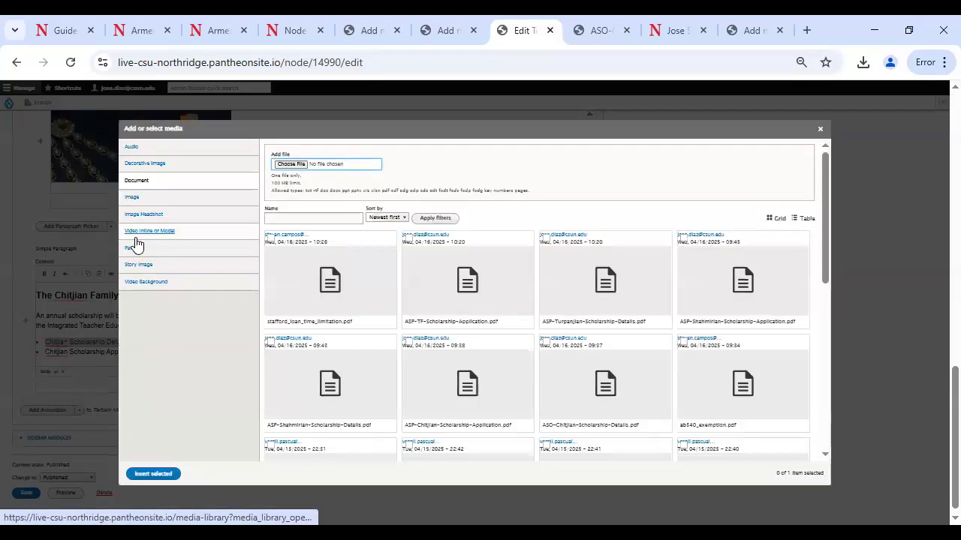
left_click(284, 171)
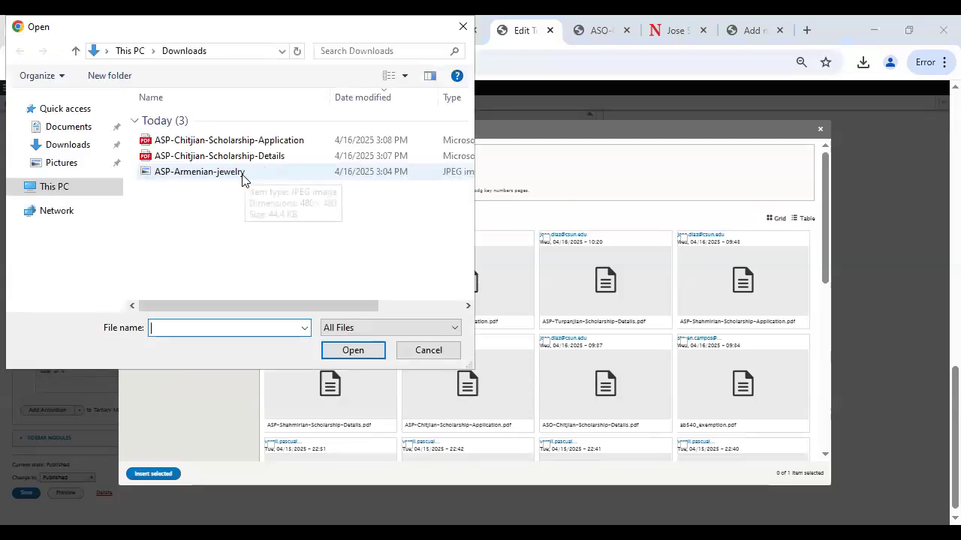
left_click(230, 163)
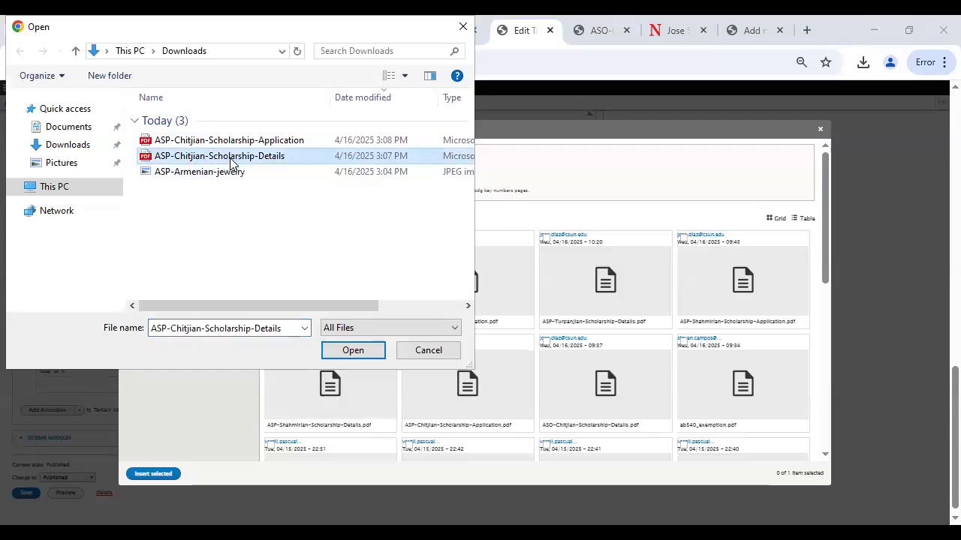
left_click(353, 356)
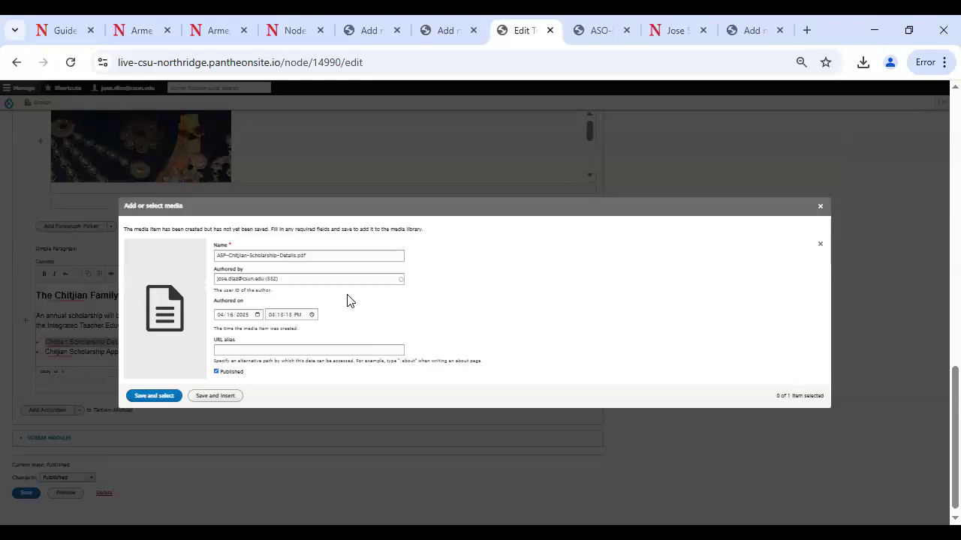
left_click(217, 396)
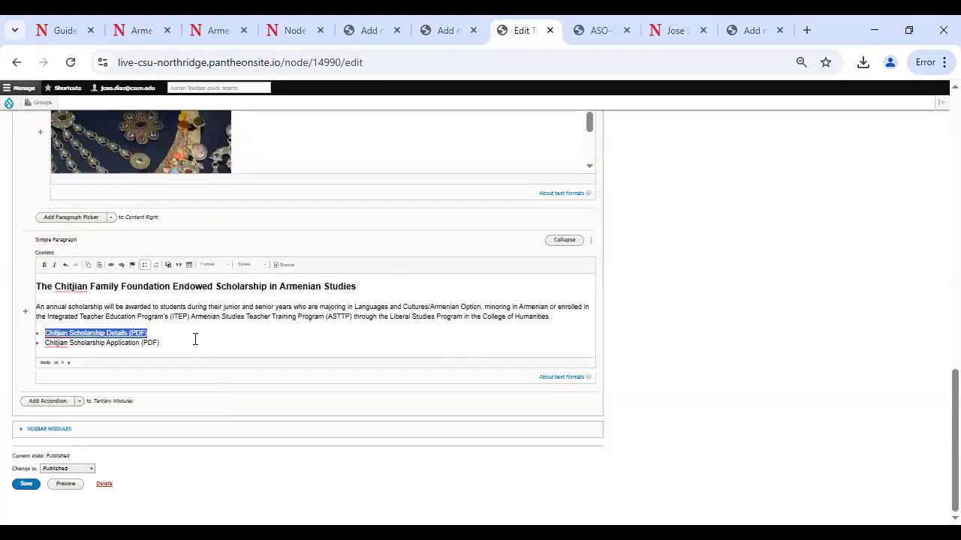
left_click(163, 339)
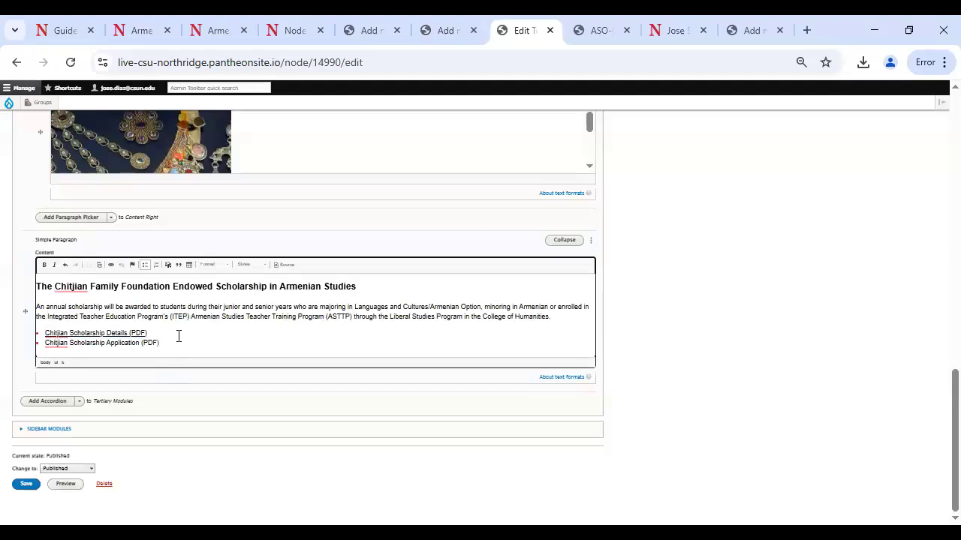
Step: Link the "Chitjian Scholarship Application (PDF)" text to a newly uploaded media library document, ASP-Chitjian-Scholarship-Application
left_click_drag(170, 342, 47, 349)
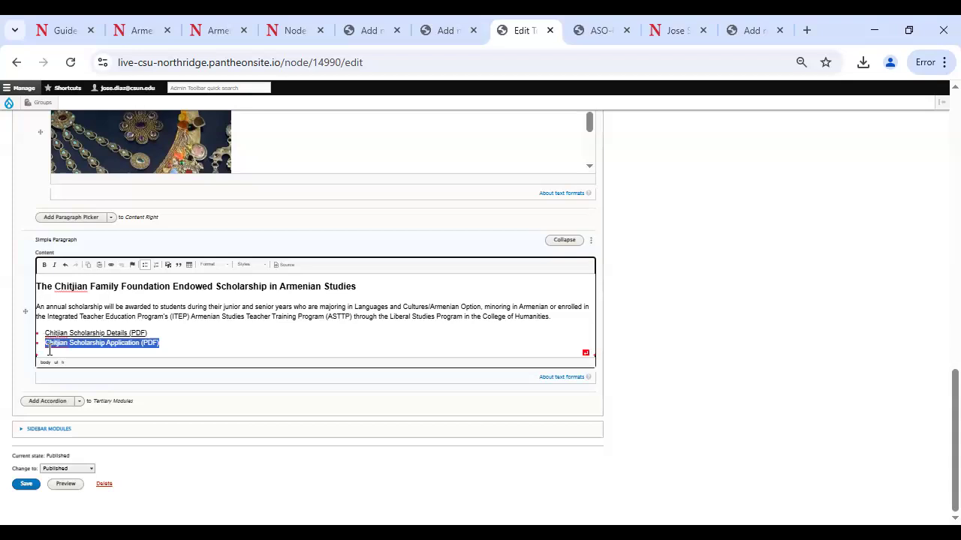
left_click(111, 266)
left_click(413, 284)
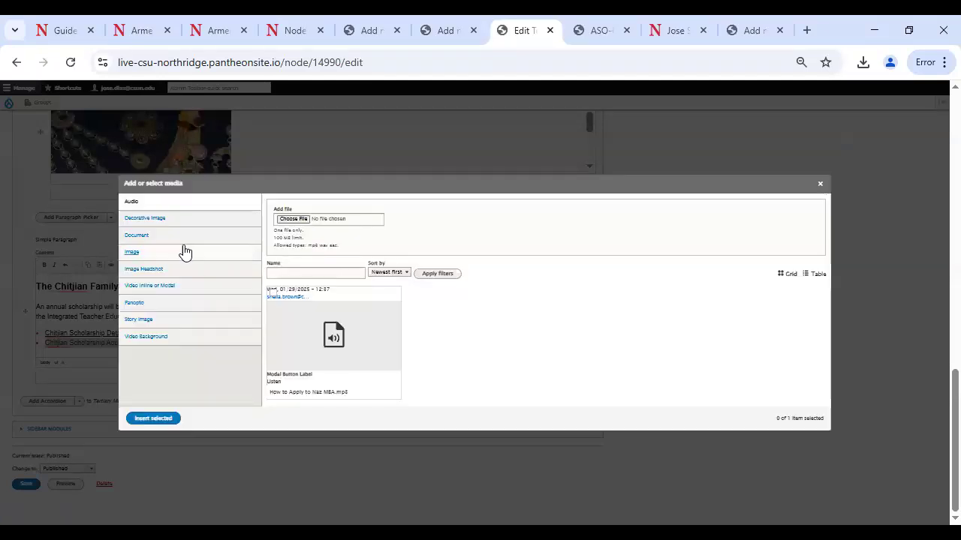
left_click(154, 237)
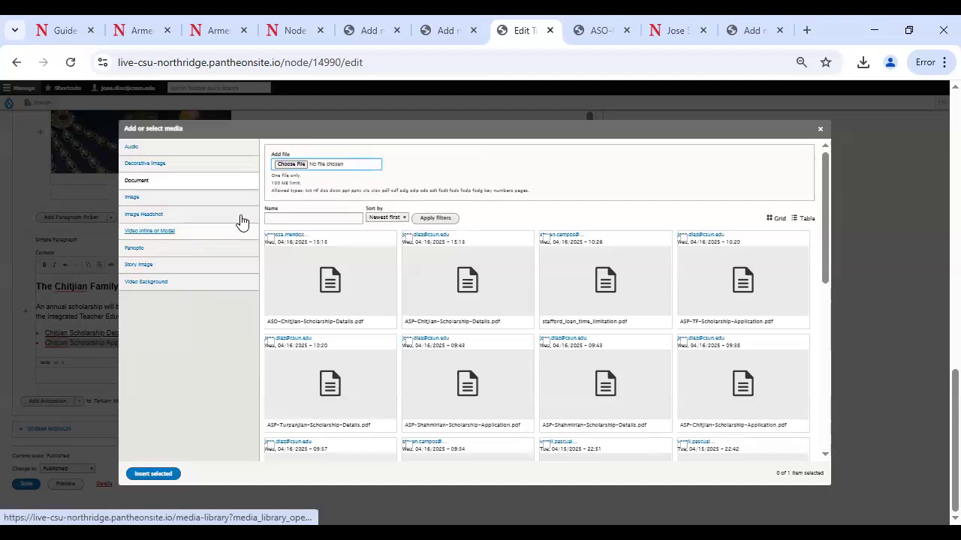
left_click(293, 165)
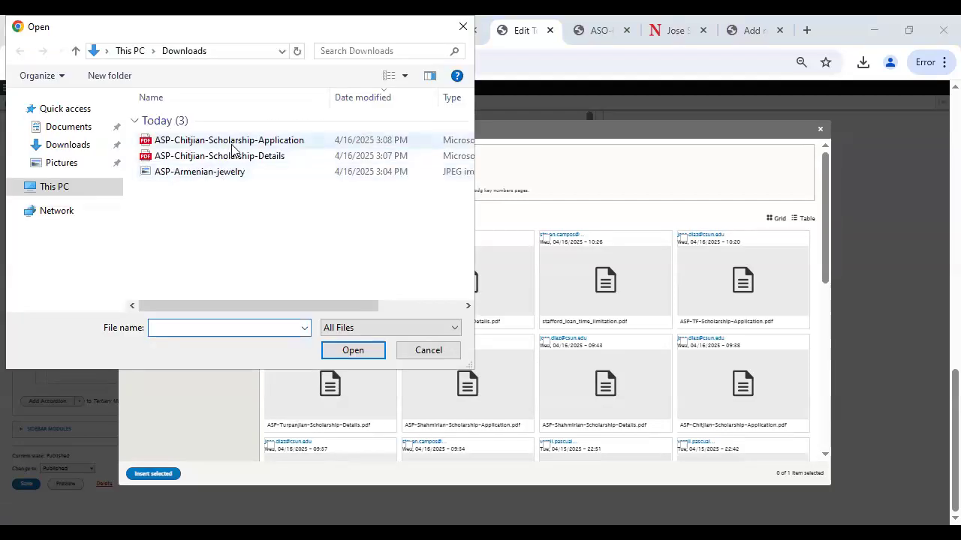
left_click(235, 142)
left_click(358, 353)
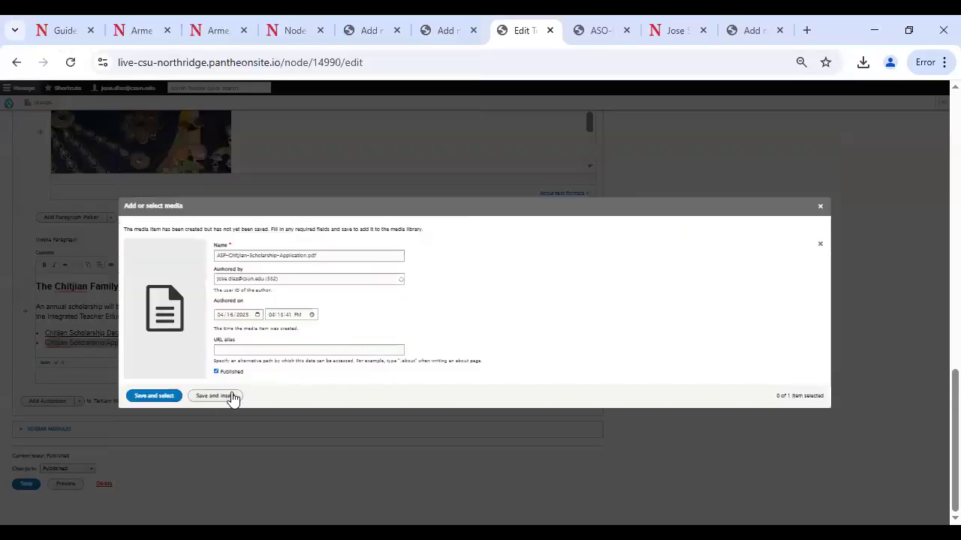
left_click(231, 398)
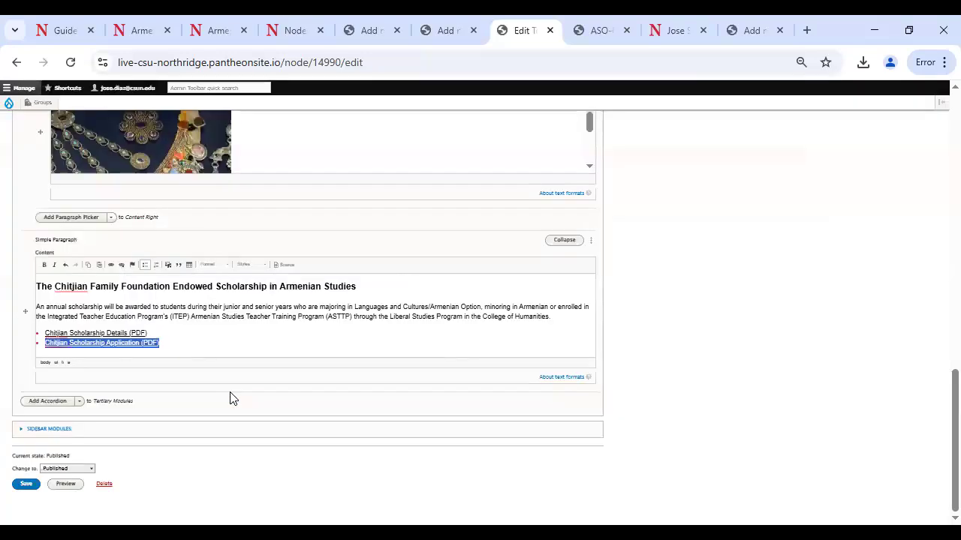
left_click(171, 324)
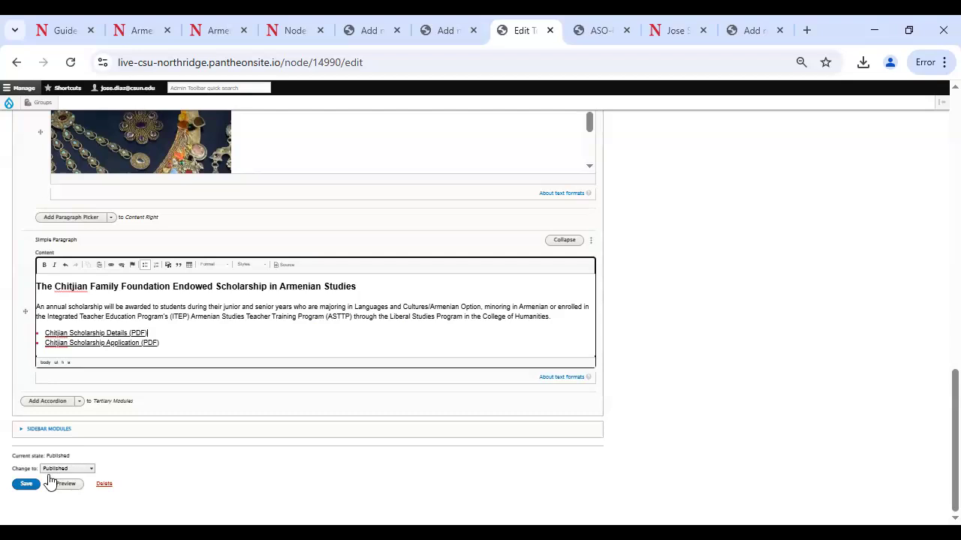
Step: Save the page with its state set to Published and review the On-Campus and Chitjian scholarship sections on it
left_click(27, 484)
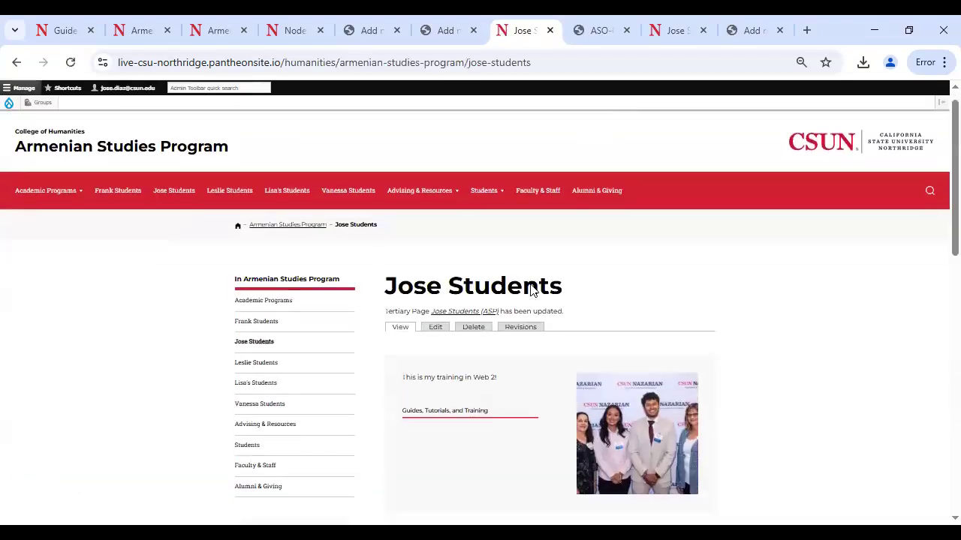
scroll(530, 290, "down", 3)
scroll(530, 290, "down", 3)
scroll(528, 283, "up", 3)
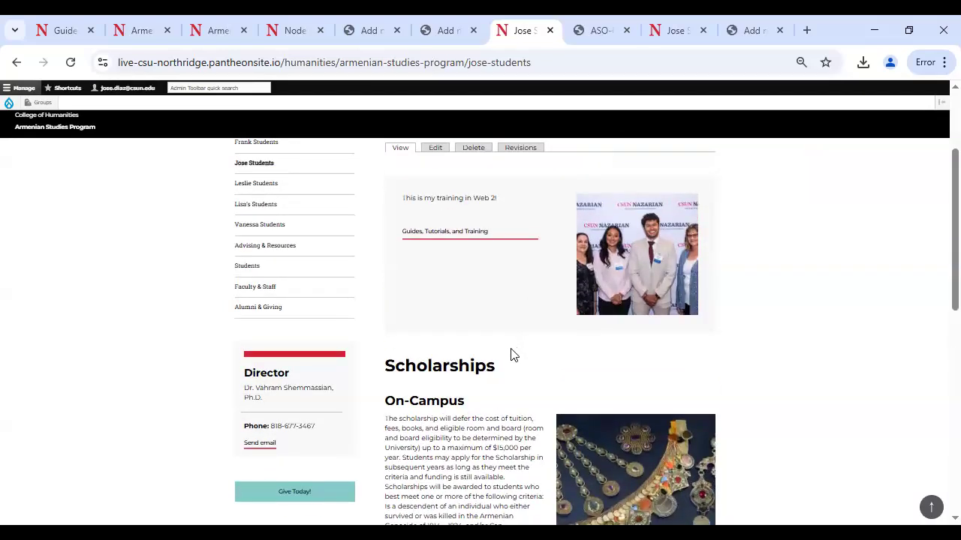
scroll(510, 353, "down", 9)
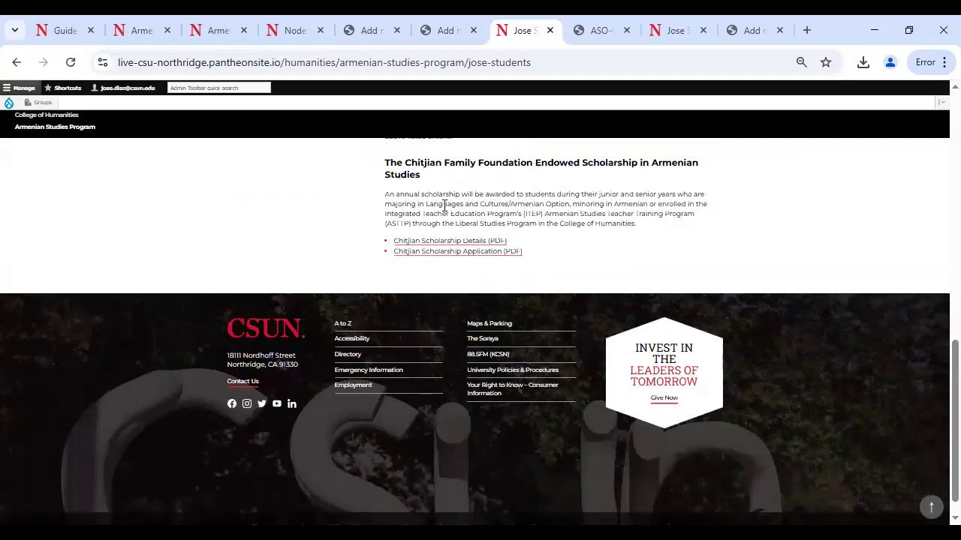
scroll(480, 330, "up", 2)
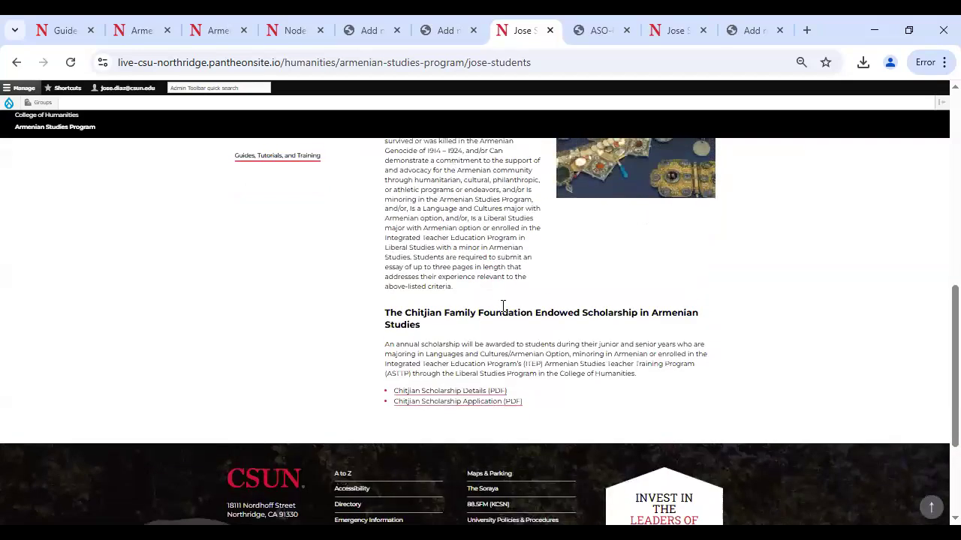
Step: Check the web address of the PDF linked from "Chitjian Scholarship Details (PDF)" and return to the practice page
left_click(434, 391)
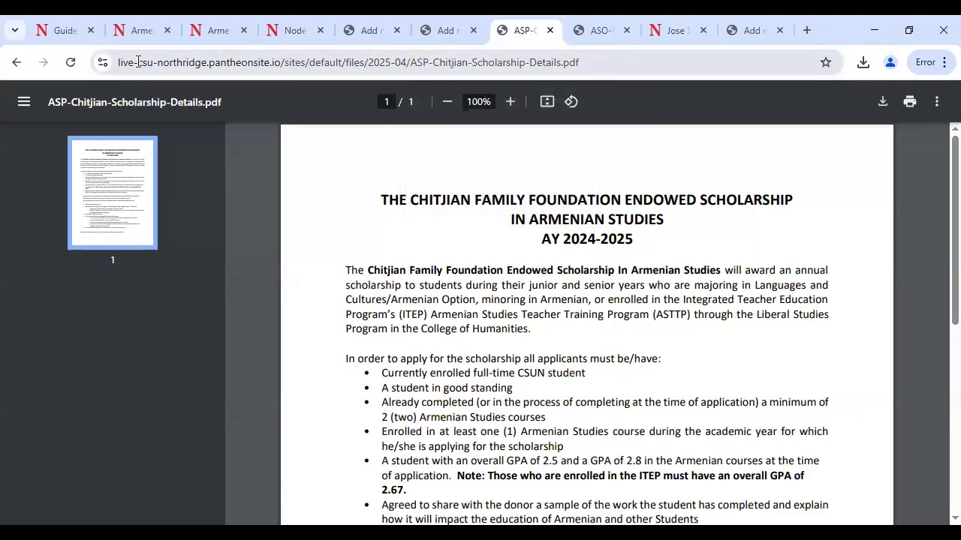
left_click_drag(118, 62, 241, 62)
left_click(671, 54)
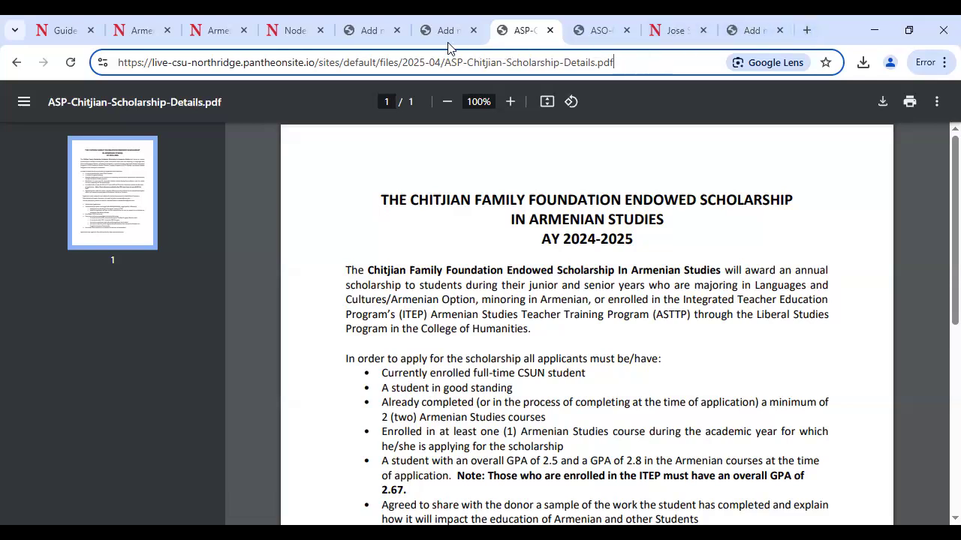
left_click(24, 67)
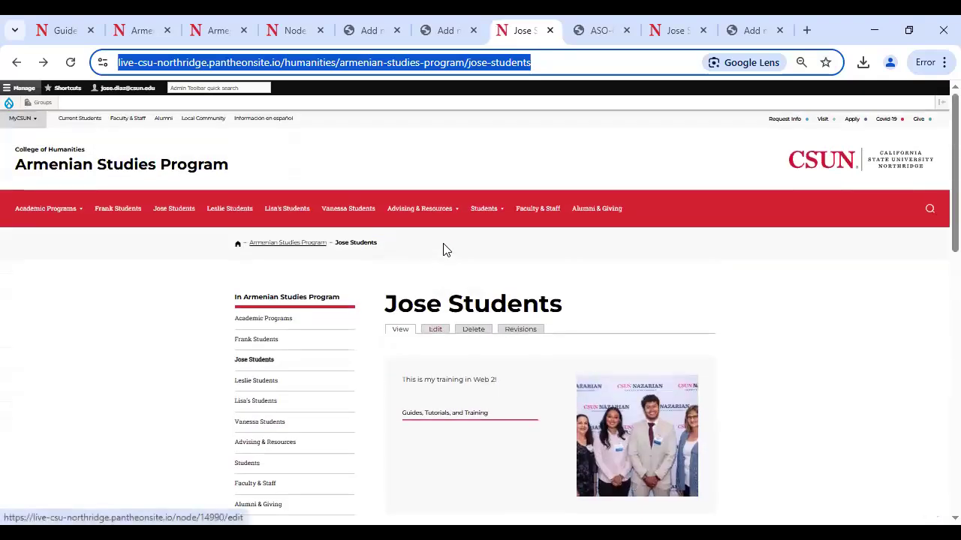
Step: Open the practice page's address in a new browser tab with its domain replaced by w2.csun.edu
double_click(557, 64)
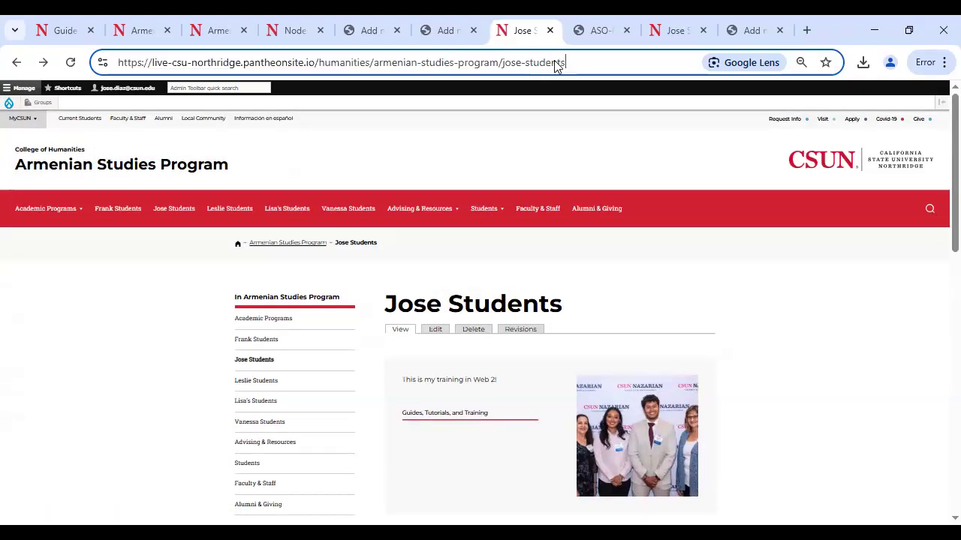
triple_click(587, 64)
key("ctrl+c")
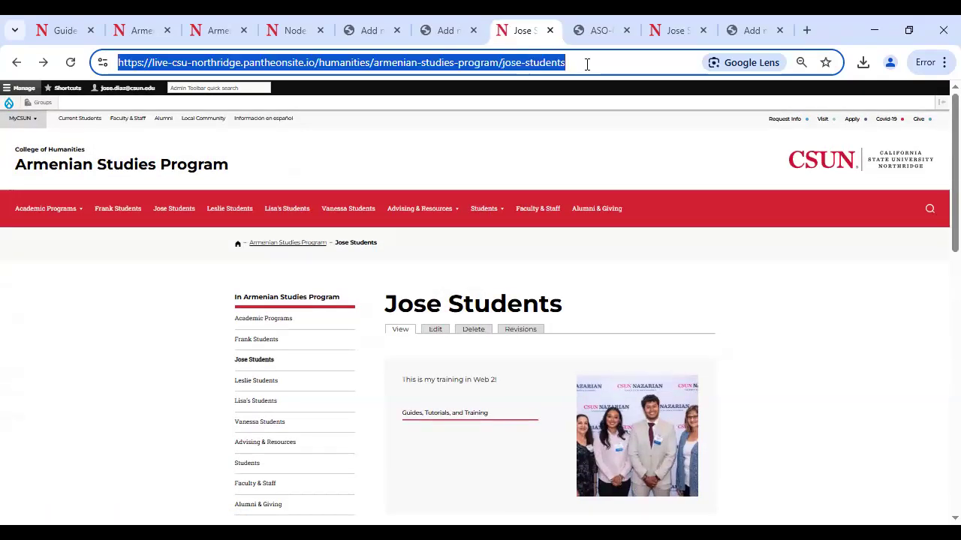
left_click(807, 31)
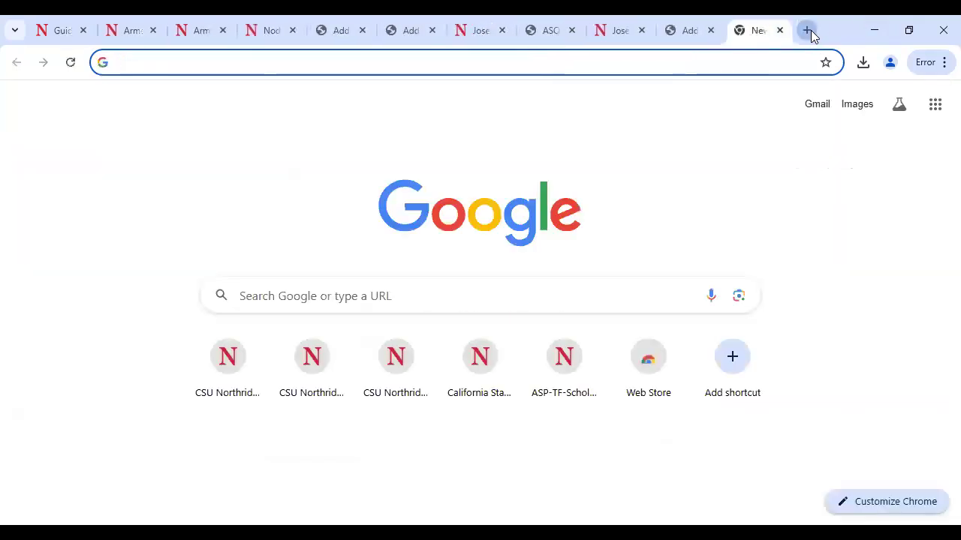
key("ctrl+v")
key("Return")
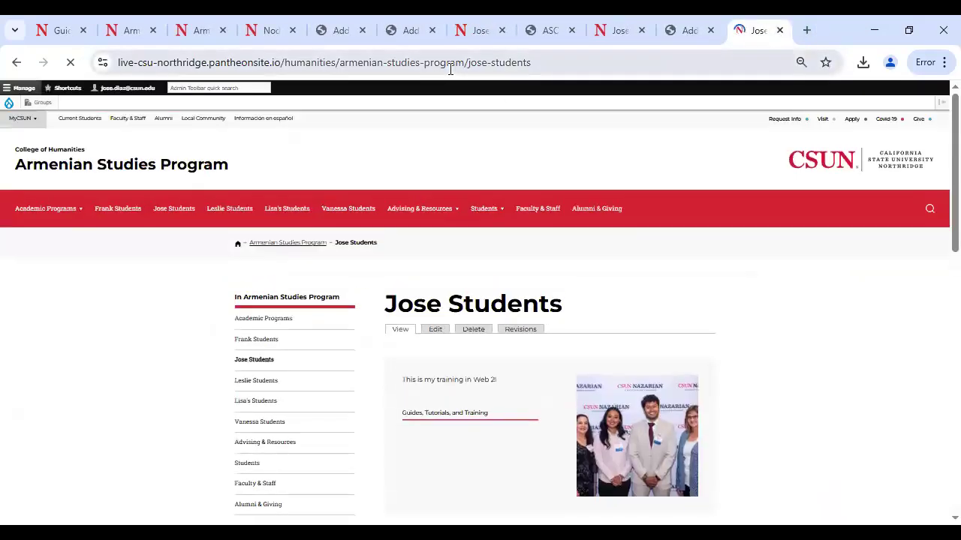
left_click_drag(281, 62, 93, 77)
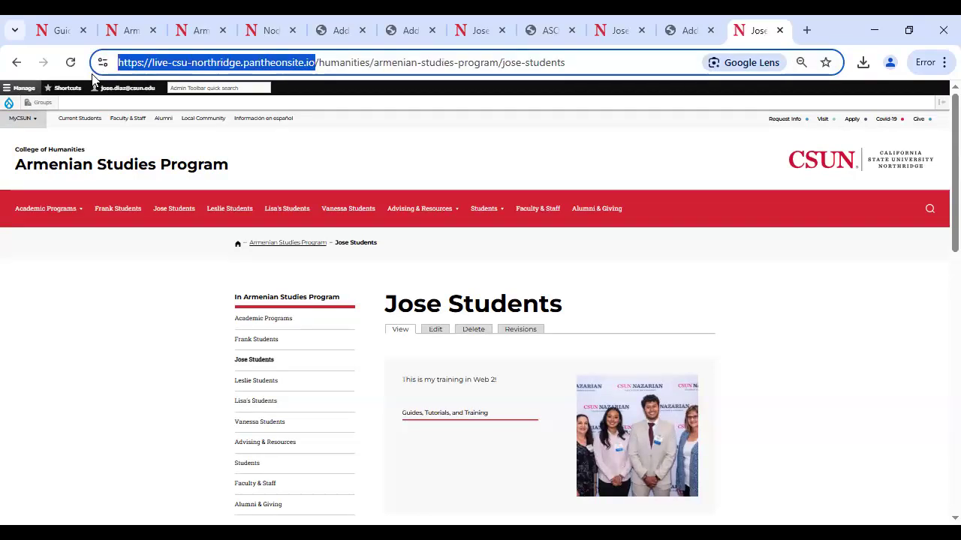
type("w2.csun.edu")
key("Return")
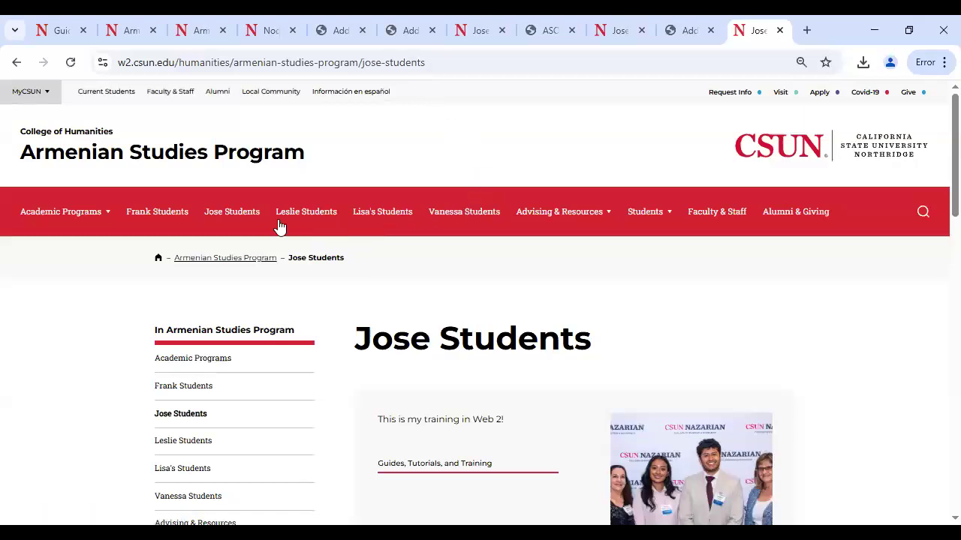
Step: Open the Chitjian Scholarship Details PDF from the scholarship section of the public w2.csun.edu page
left_click(219, 214)
scroll(530, 304, "down", 4)
scroll(530, 306, "down", 7)
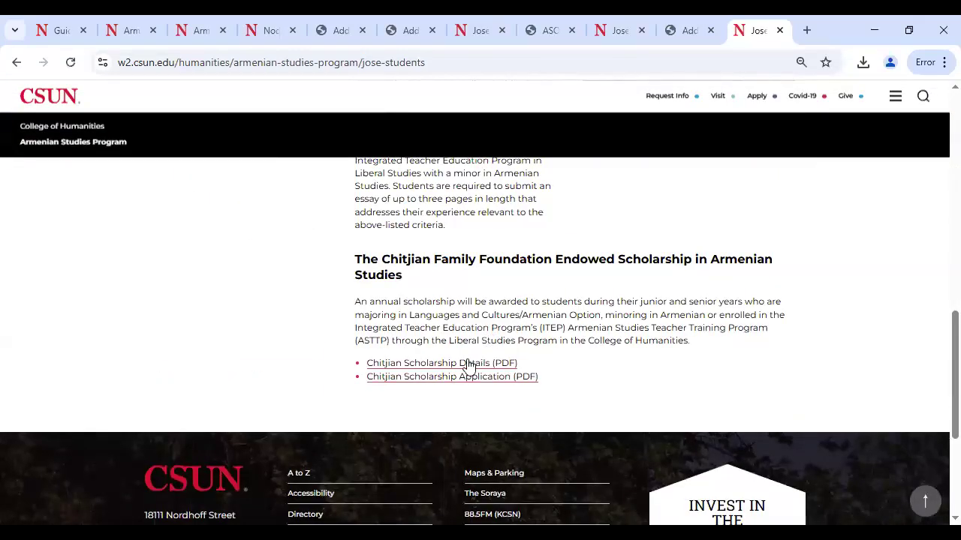
left_click(465, 365)
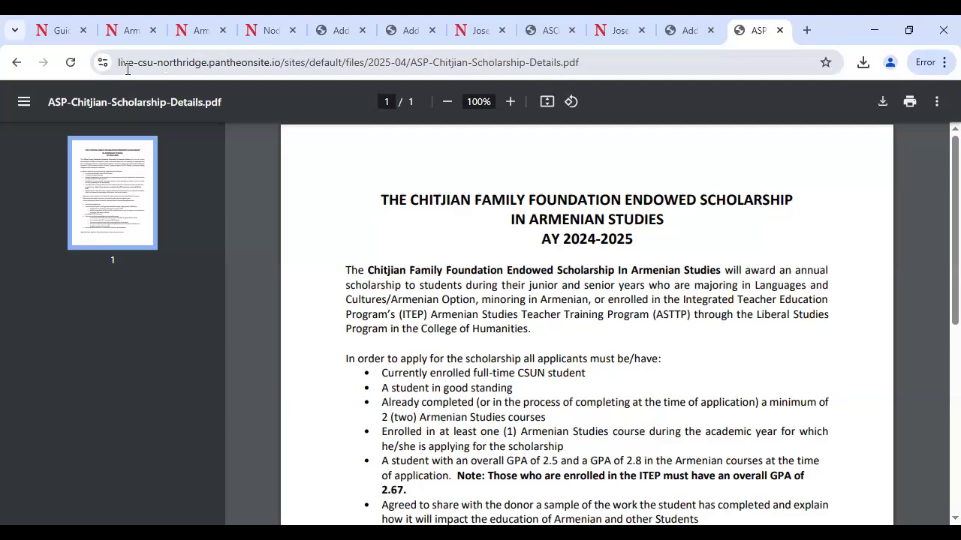
Step: Load the Chitjian Scholarship Details PDF from the w2.csun.edu domain instead of the pantheonsite.io one, and go back
left_click_drag(279, 61, 109, 63)
type("w2")
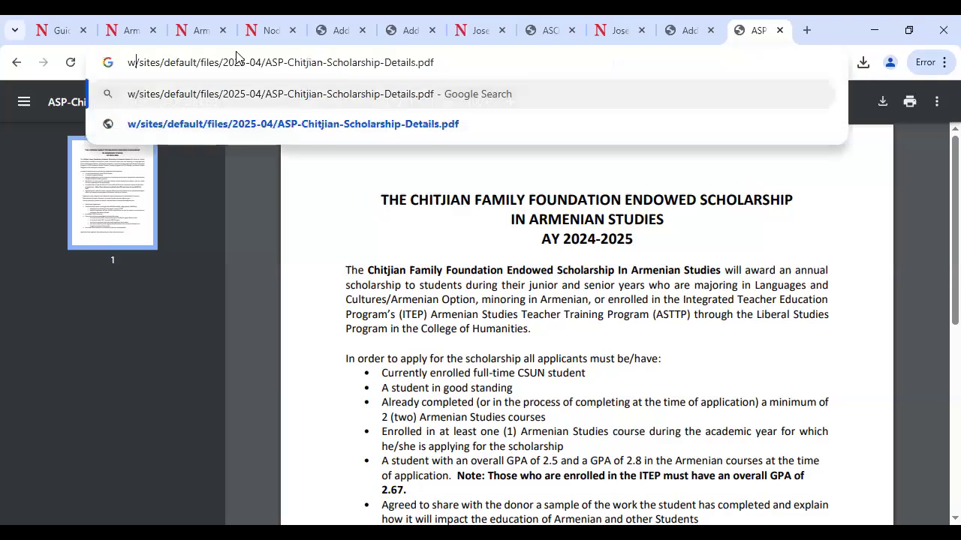
type(".csu")
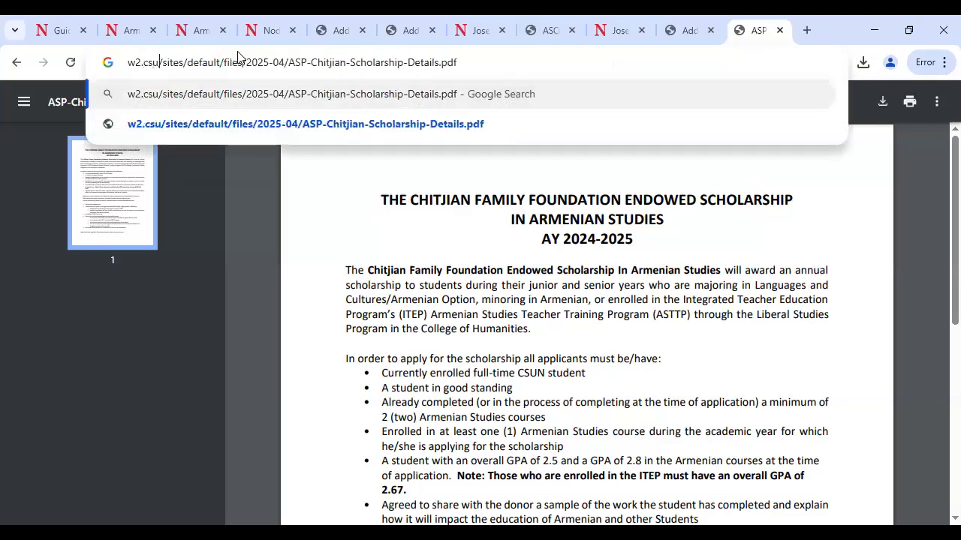
type("n.edu")
key("Return")
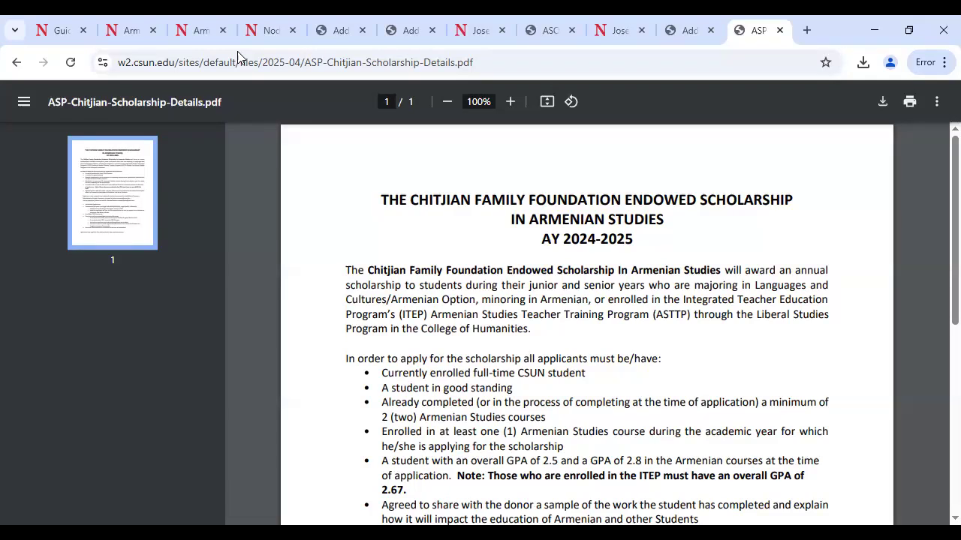
left_click(16, 62)
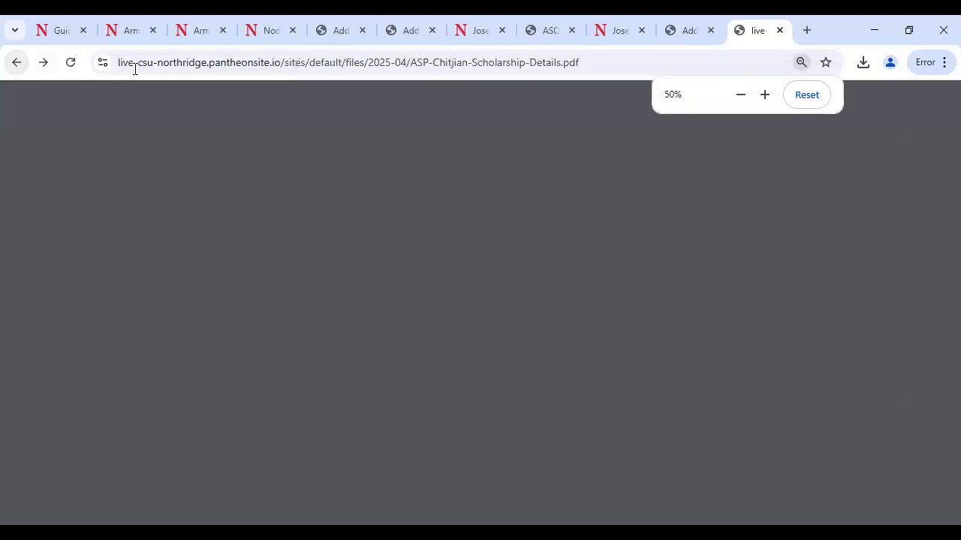
Step: Return to the practice page on the live pantheonsite.io site and review its On-Campus and Chitjian scholarship sections
left_click(478, 35)
scroll(524, 304, "down", 5)
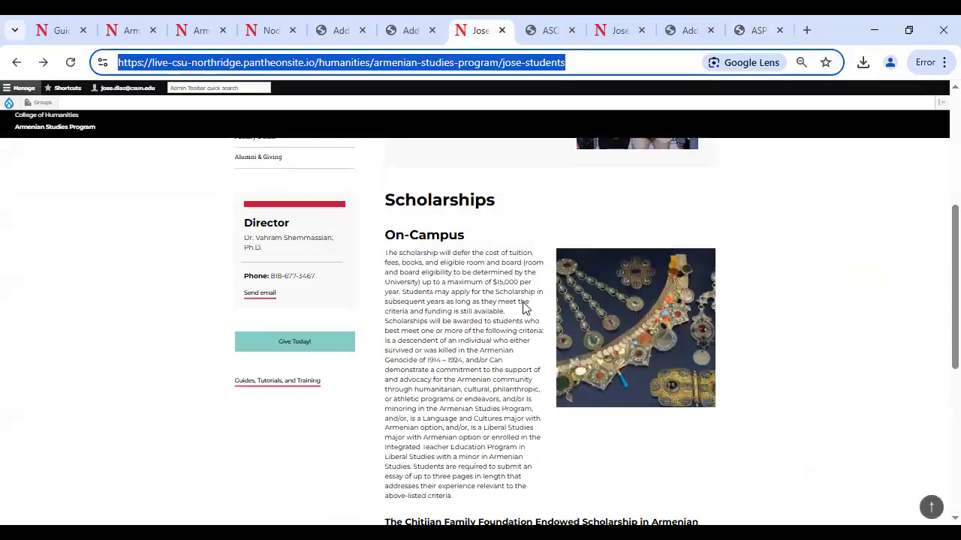
scroll(524, 304, "down", 5)
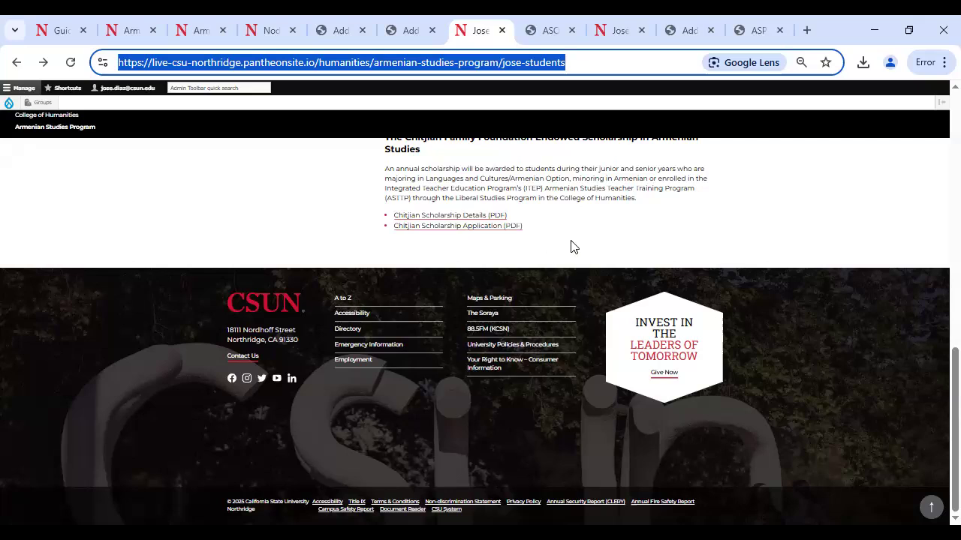
scroll(584, 246, "up", 3)
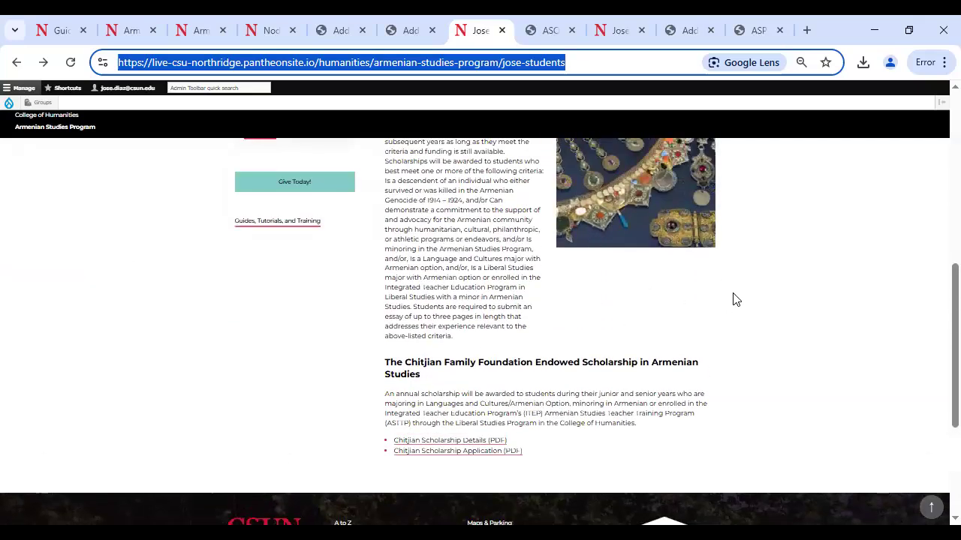
left_click(729, 297)
scroll(712, 297, "up", 1)
scroll(716, 298, "down", 2)
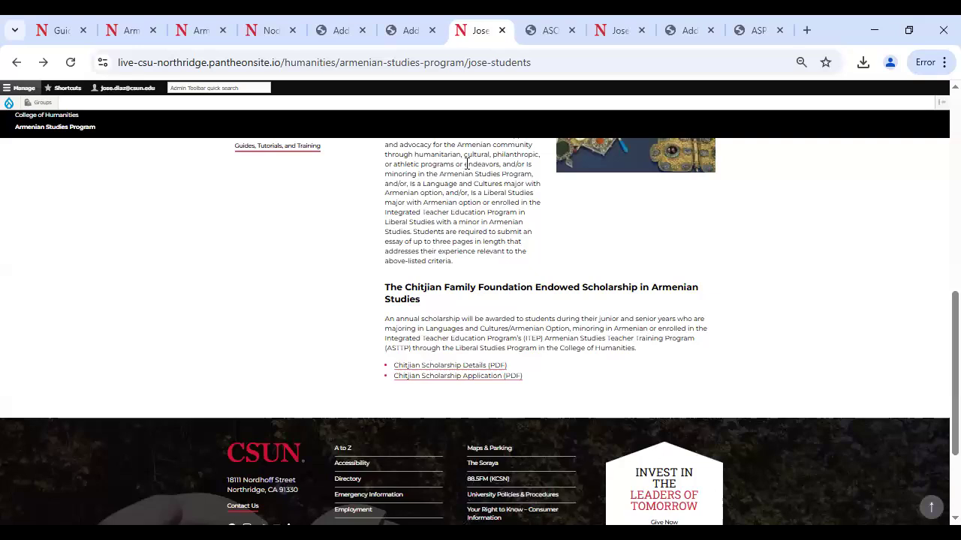
Step: Open the College of Humanities page in a new tab and look through its departments and programs
left_click(630, 36)
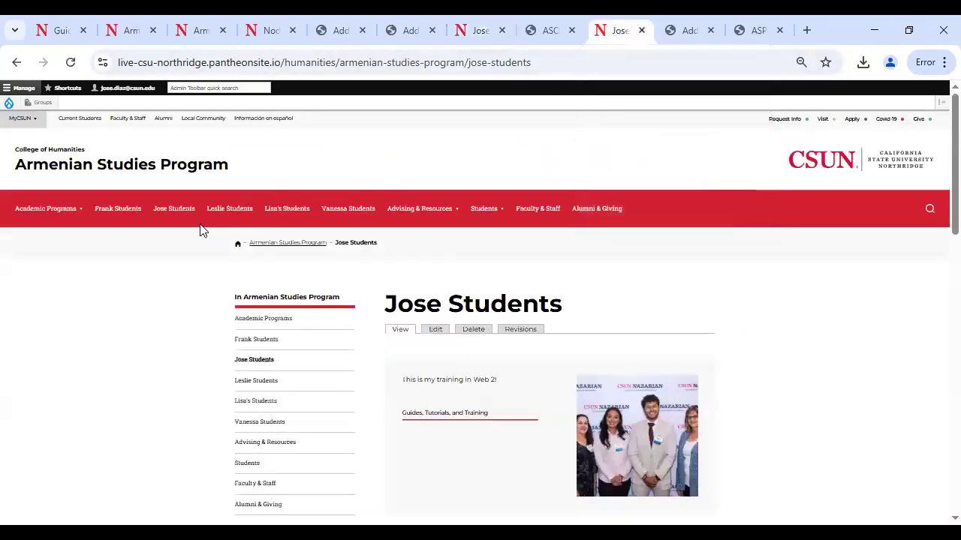
left_click(70, 150, "ctrl")
left_click(624, 33)
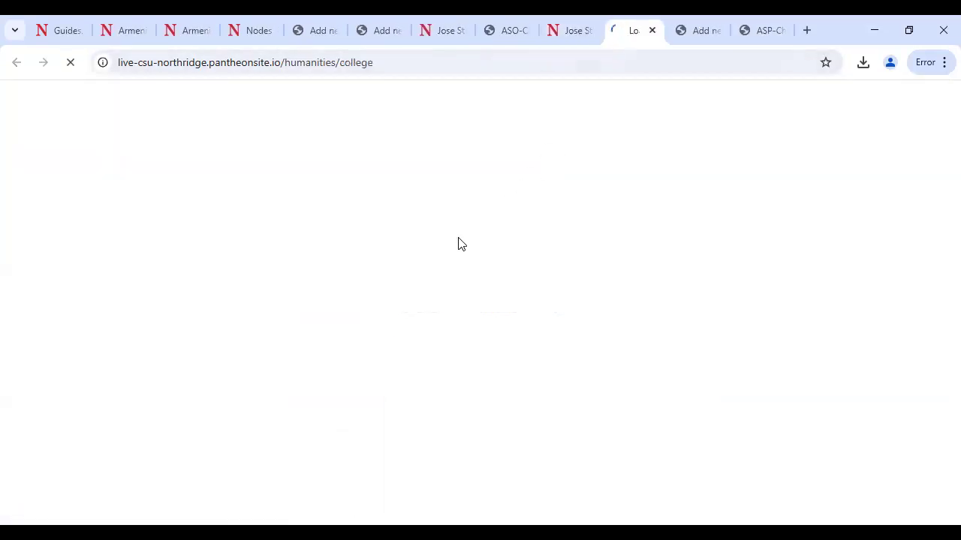
scroll(315, 320, "down", 1)
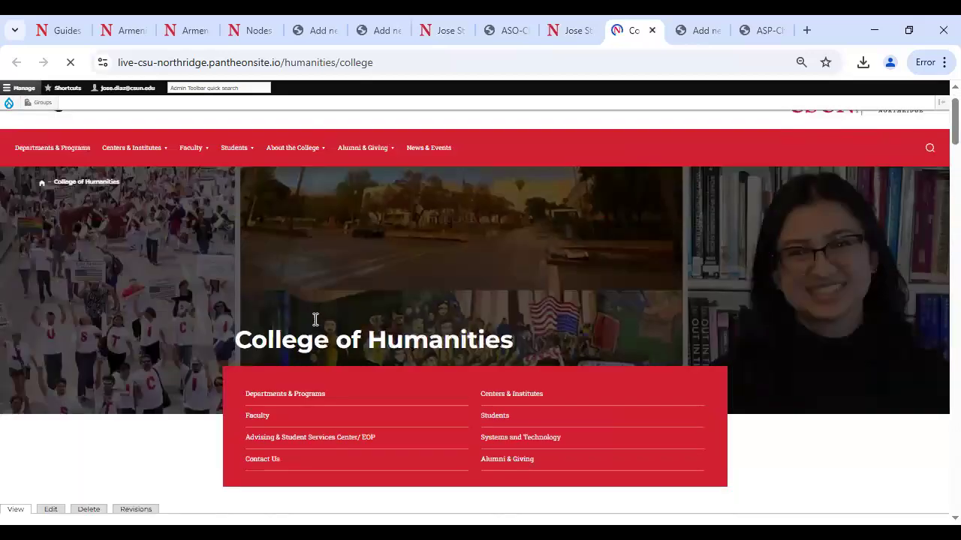
scroll(315, 319, "down", 20)
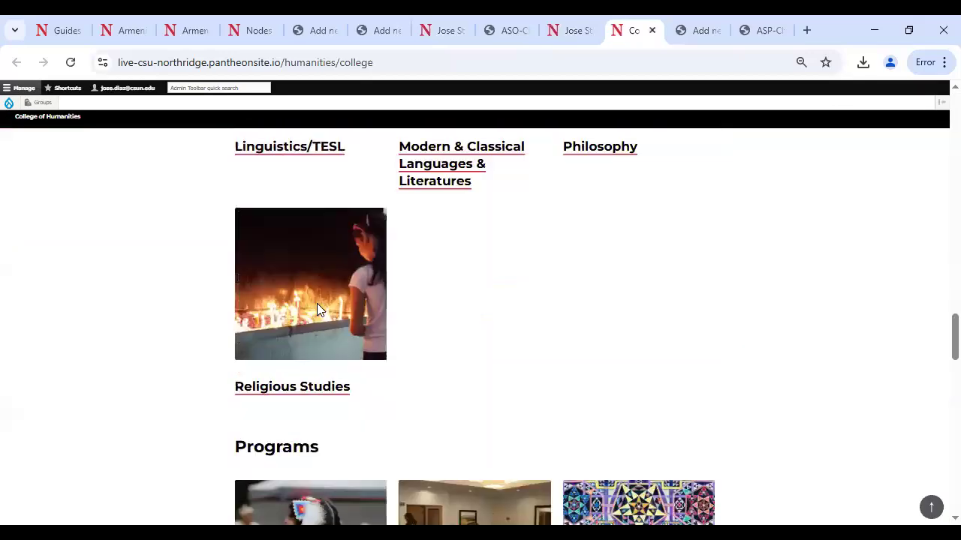
scroll(317, 309, "down", 5)
scroll(316, 309, "up", 5)
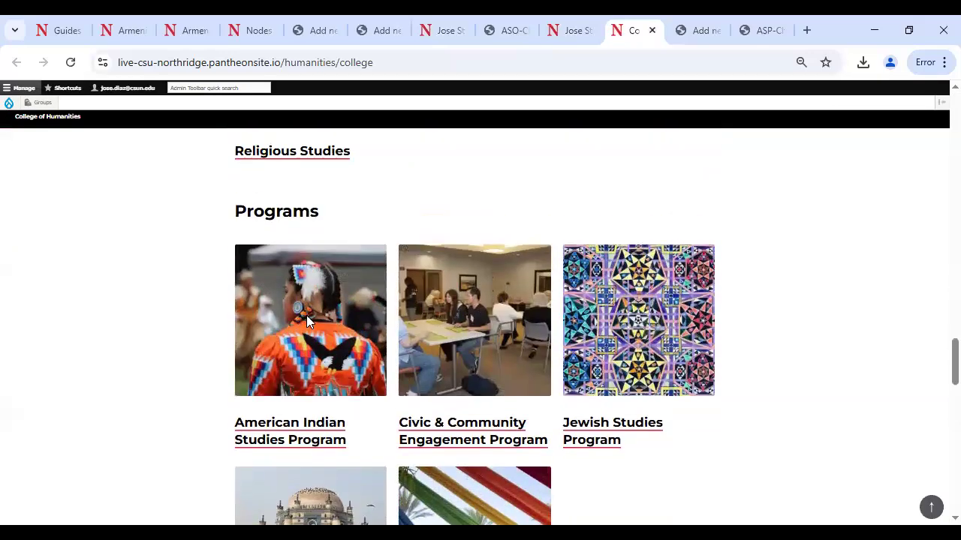
Step: Open the American Indian Studies Program site and examine the layout and catalog links on its Program page
left_click(297, 443)
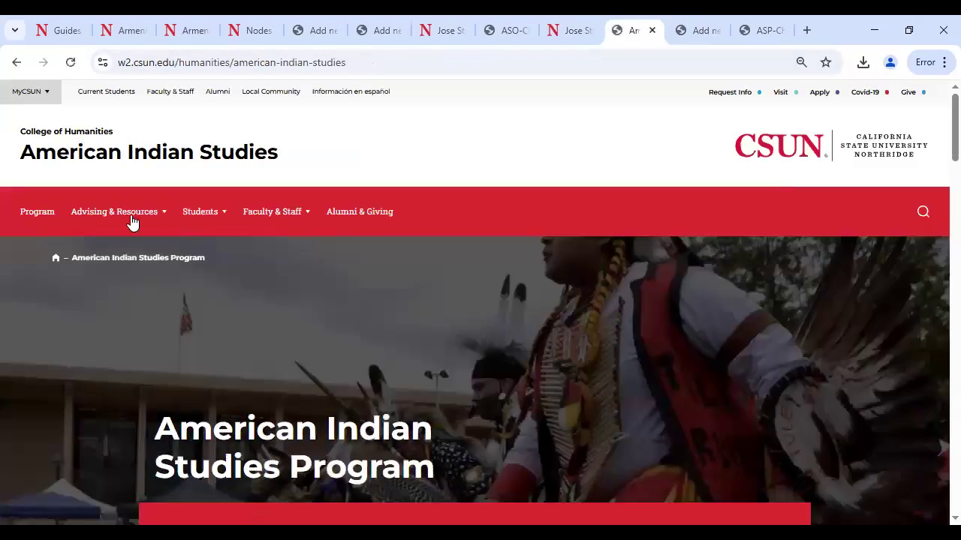
left_click(36, 216)
scroll(474, 304, "down", 9)
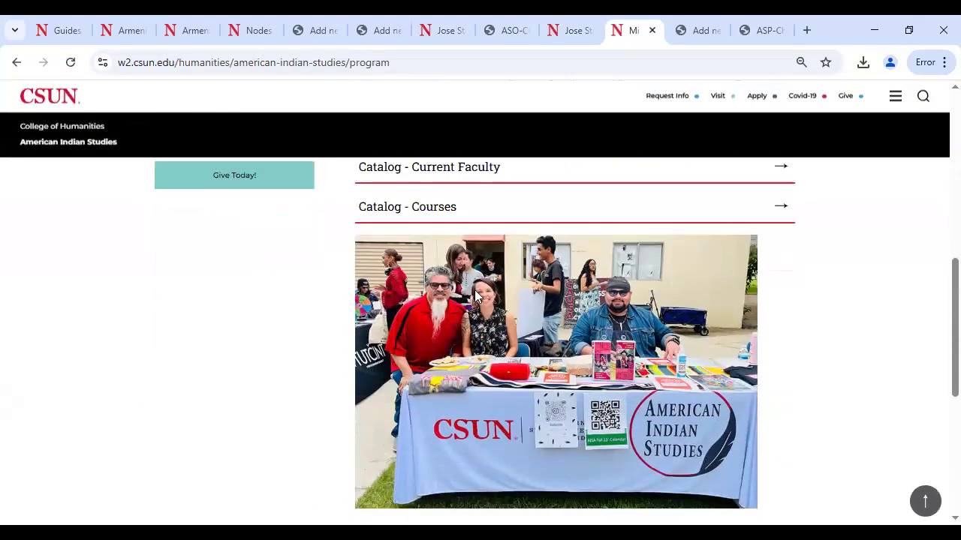
scroll(461, 343, "up", 2)
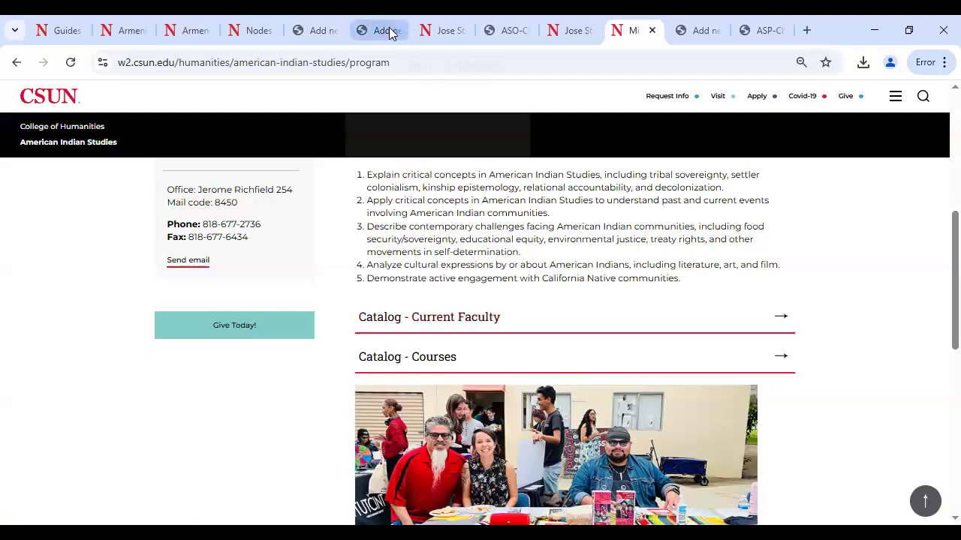
Step: Open the practice page for editing and add an Accordion below the existing tertiary modules
left_click(443, 30)
scroll(461, 258, "up", 15)
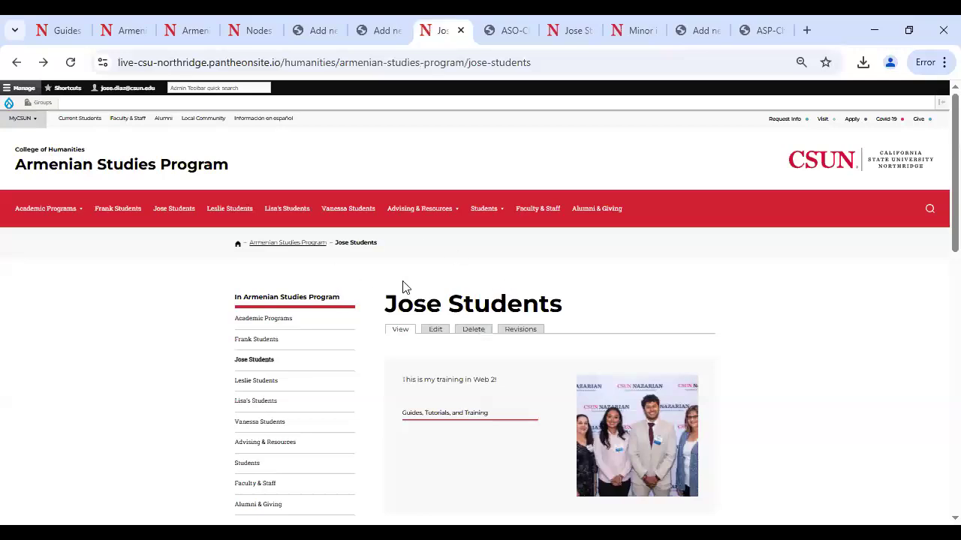
scroll(423, 278, "down", 1)
left_click(436, 258)
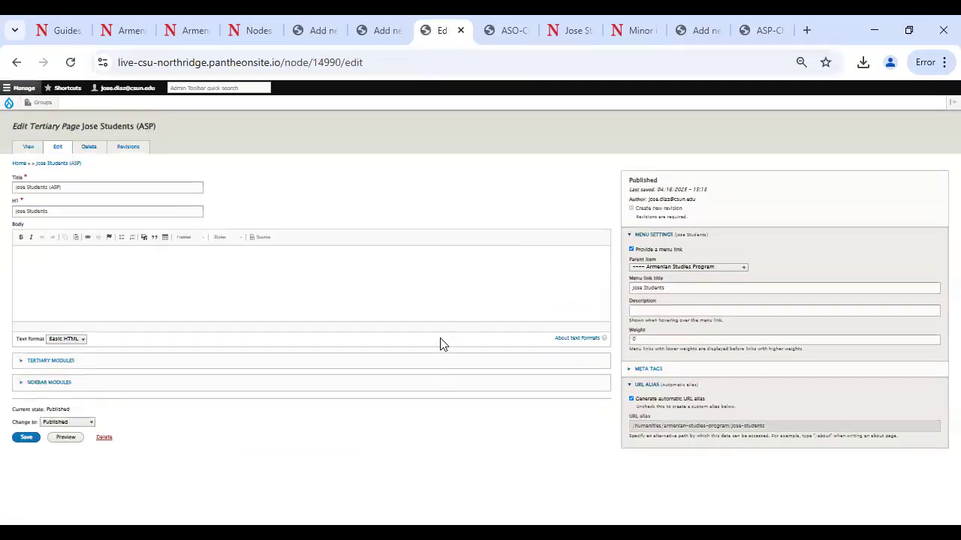
left_click(58, 365)
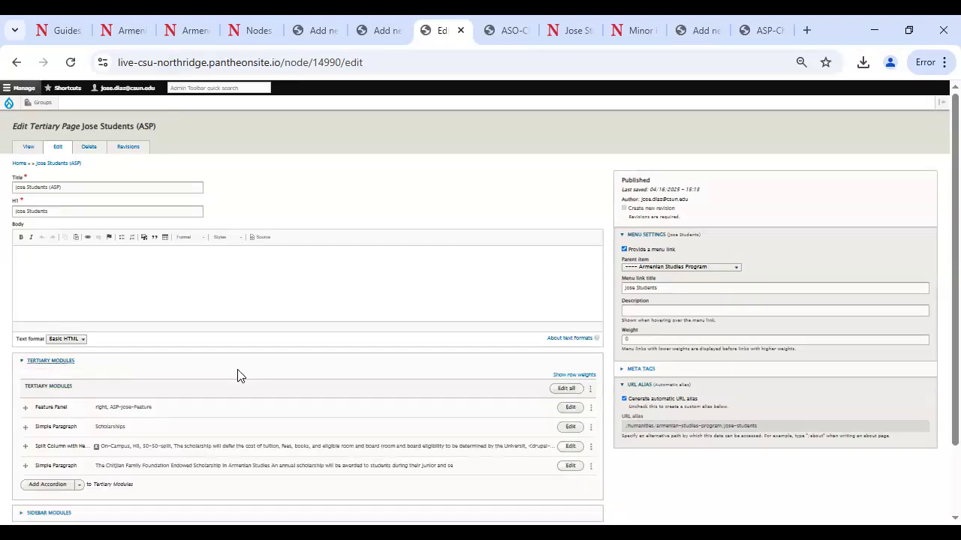
scroll(235, 375, "down", 1)
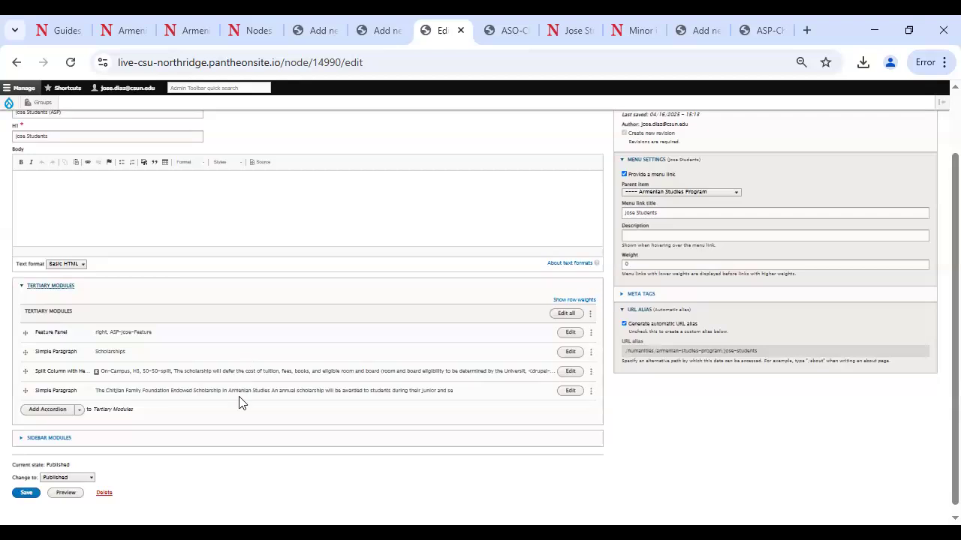
left_click(47, 411)
scroll(670, 436, "down", 1)
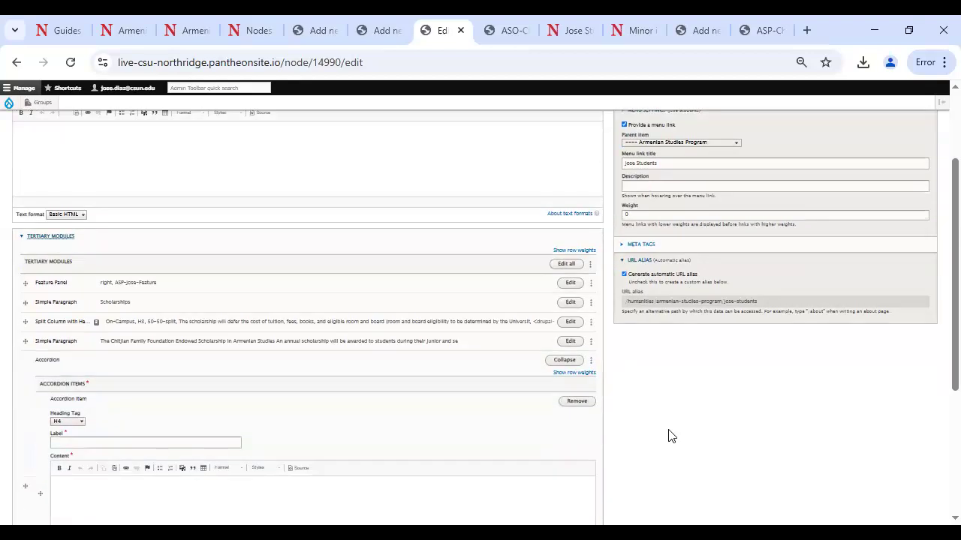
Step: Set the heading tag of the new accordion item to H2
scroll(670, 436, "down", 4)
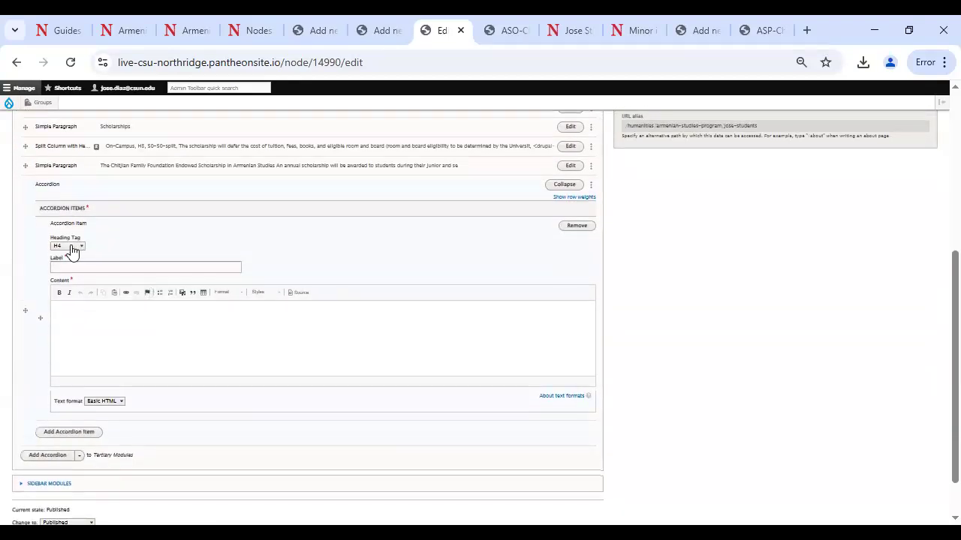
left_click(72, 248)
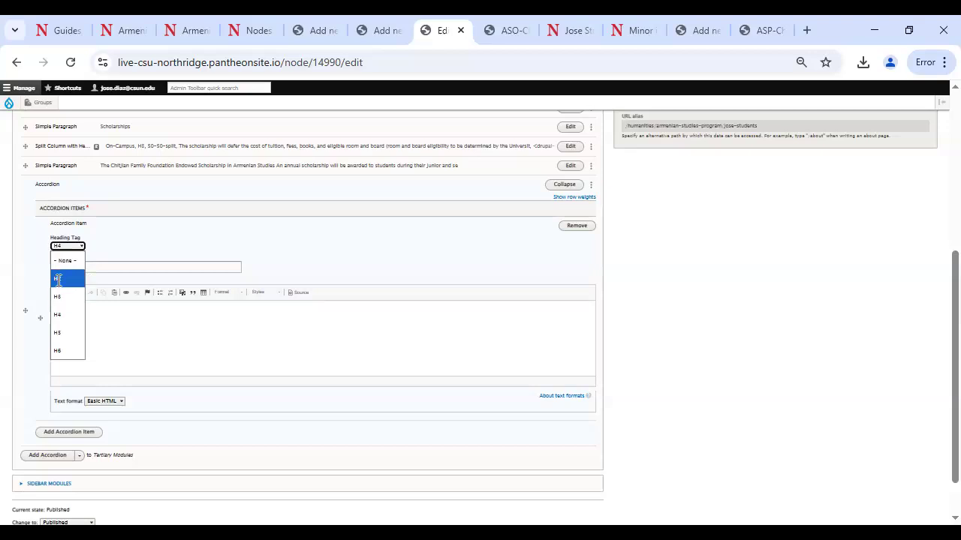
left_click(57, 280)
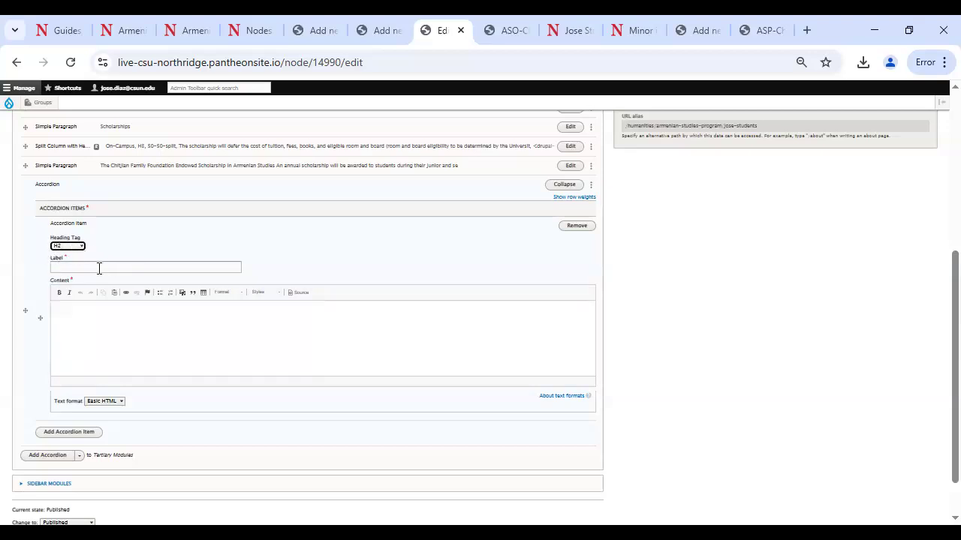
Step: Label the first accordion item "Training" and enter "This is my training" as its content
left_click(88, 267)
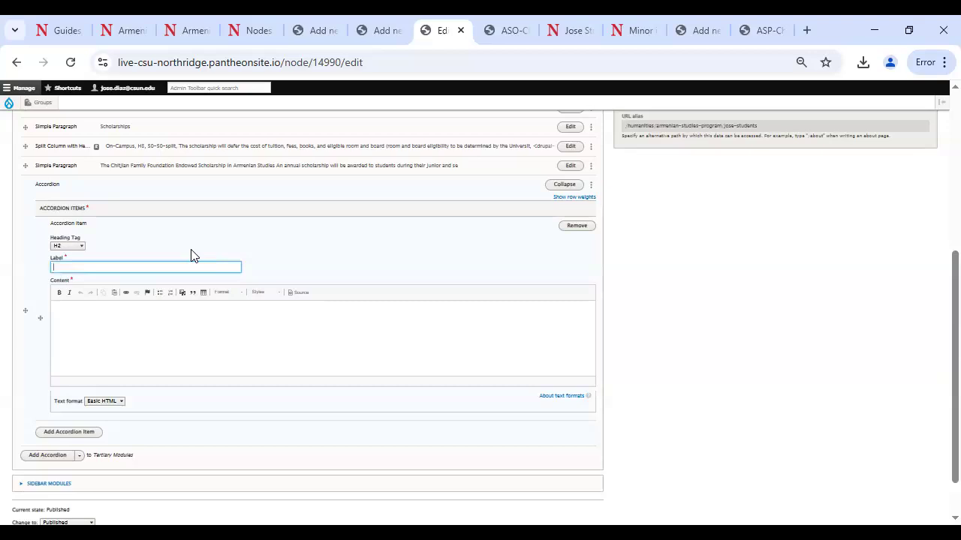
left_click(166, 350)
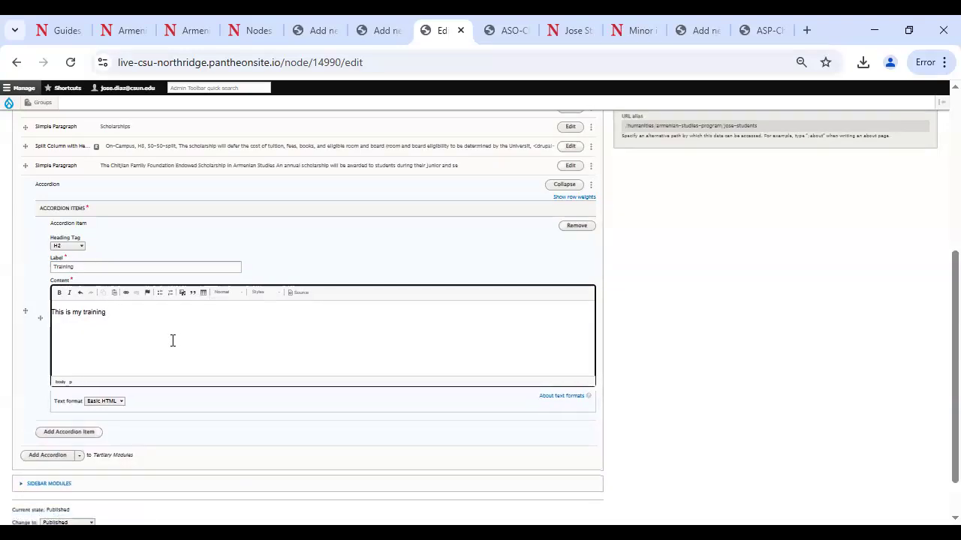
Step: Add a second accordion item with heading tag H2, label "More Training" and content "Almost done."
left_click(63, 437)
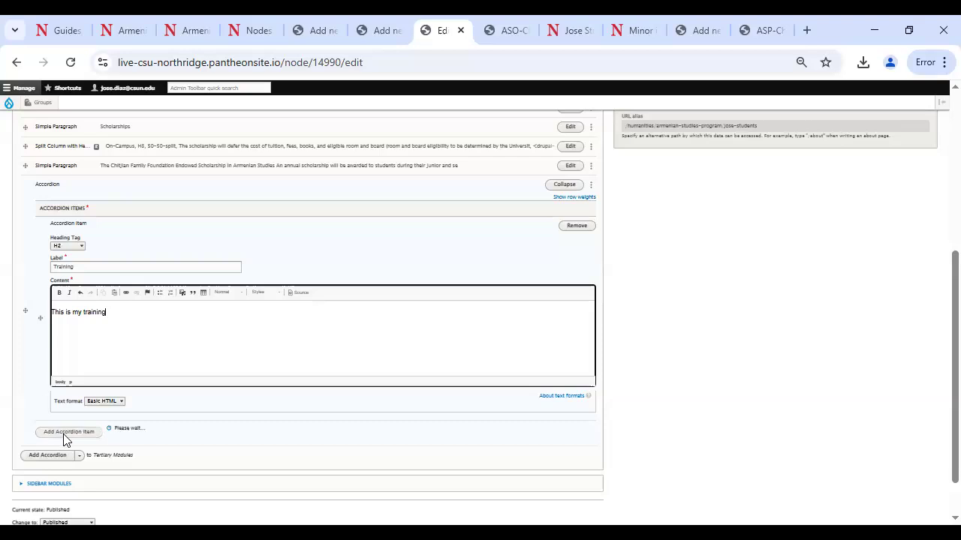
scroll(175, 423, "down", 2)
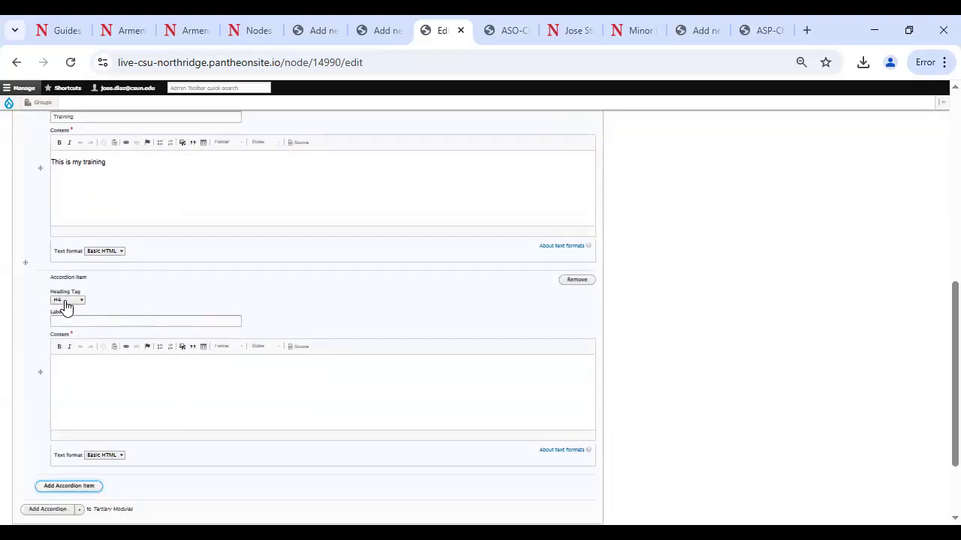
left_click(66, 301)
left_click(67, 333)
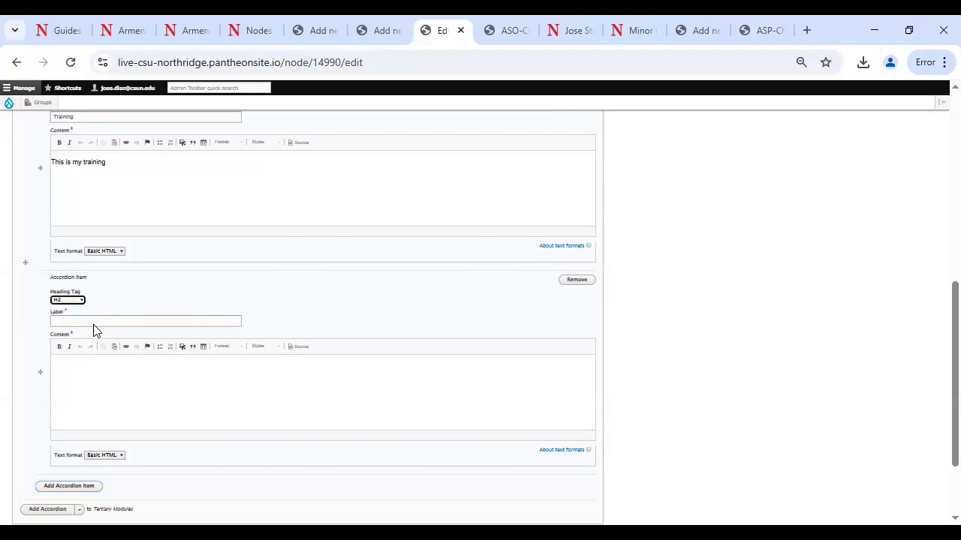
left_click(237, 322)
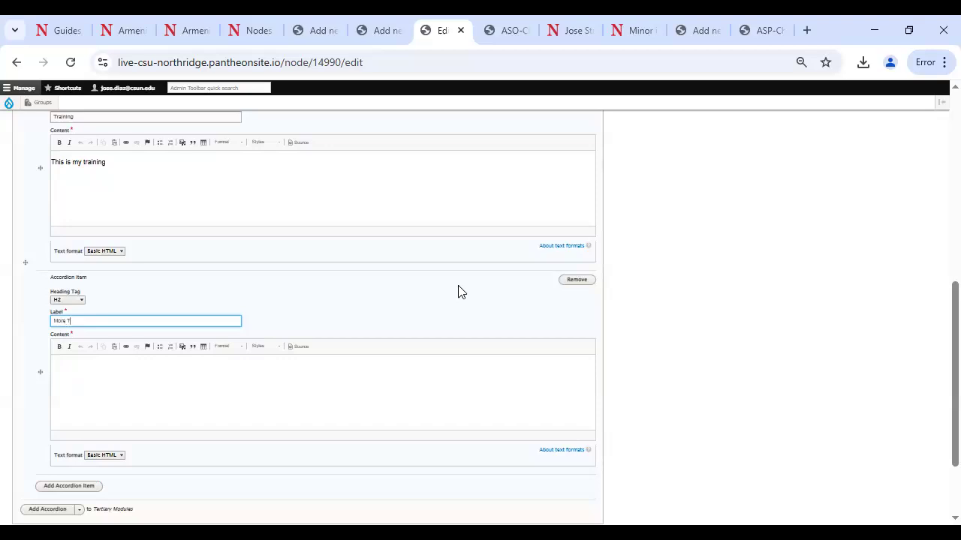
left_click(170, 387)
type("All")
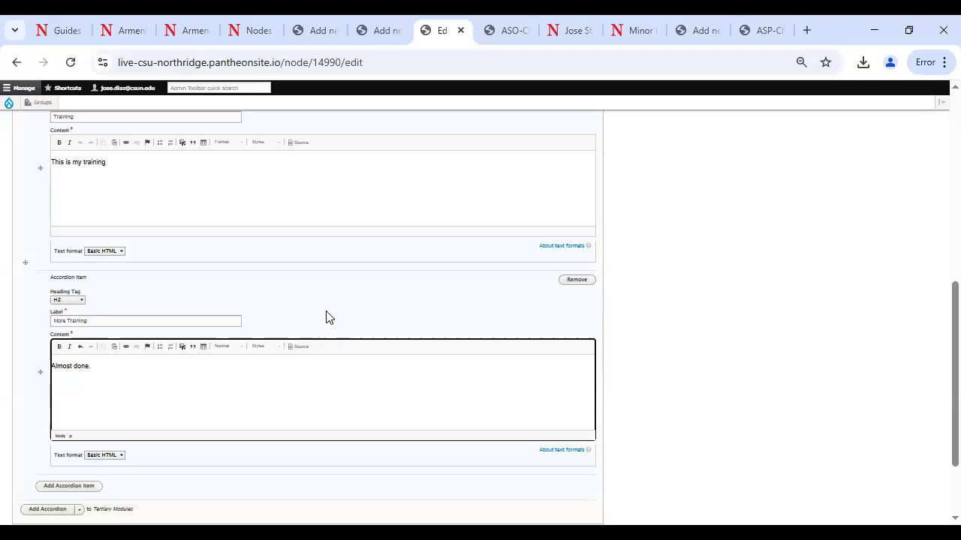
Step: Review both accordion items and add a Router List below the accordion in the tertiary modules
scroll(325, 315, "up", 4)
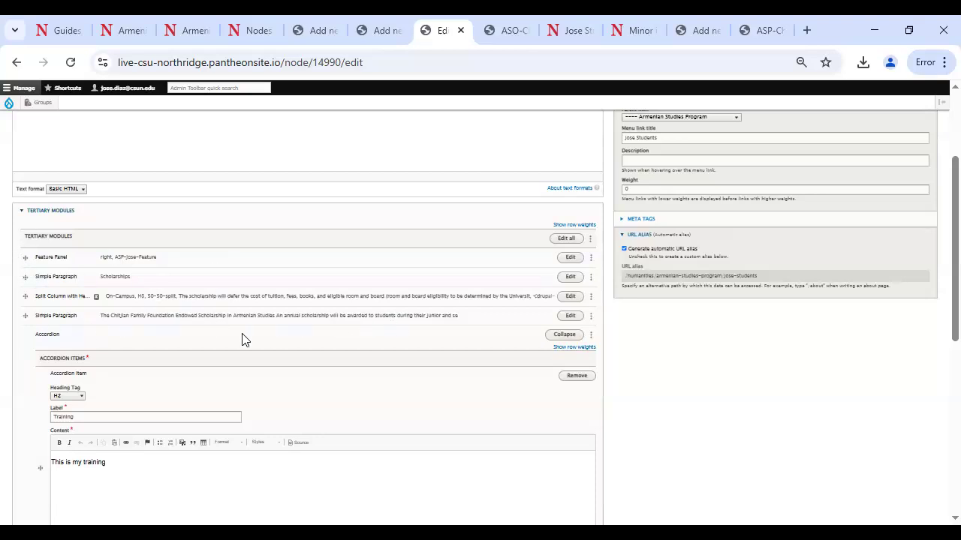
scroll(234, 312, "down", 3)
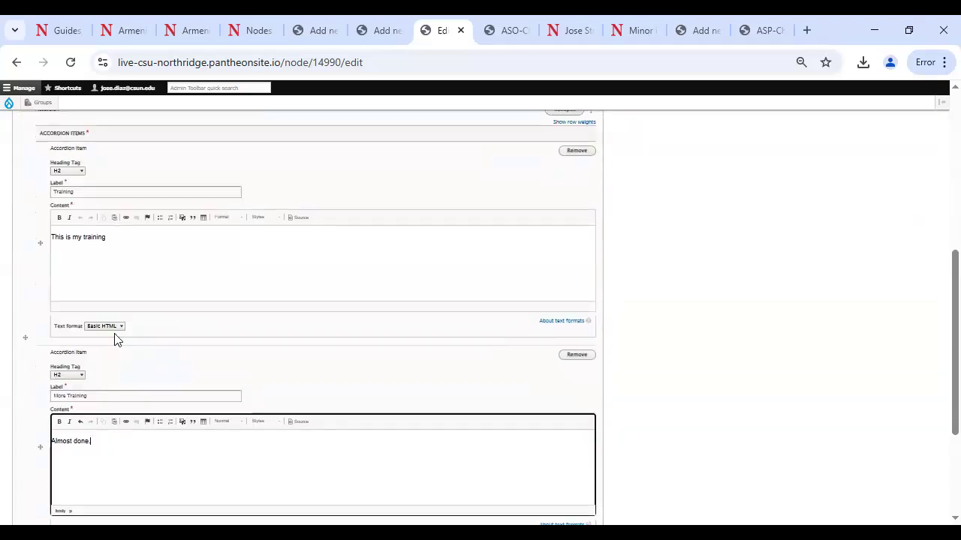
scroll(106, 372, "down", 3)
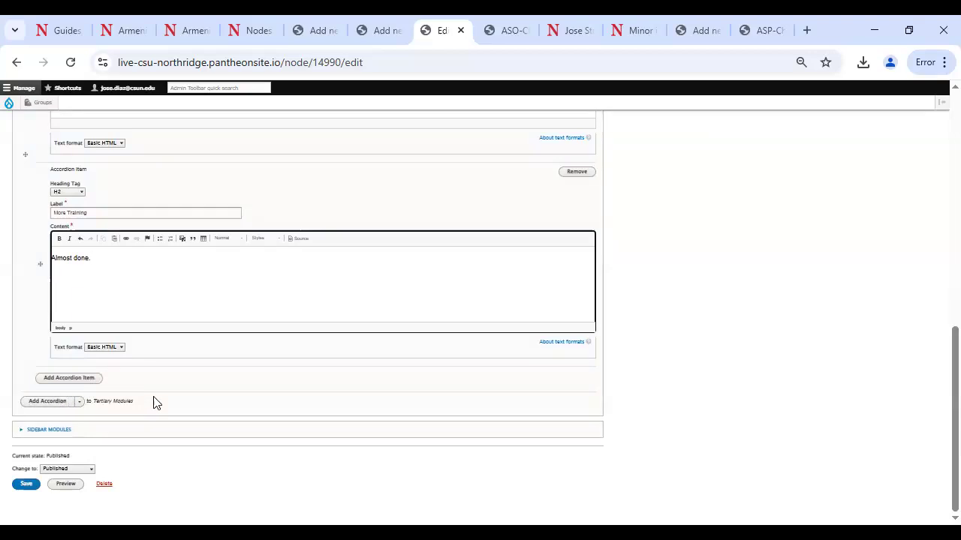
left_click(82, 405)
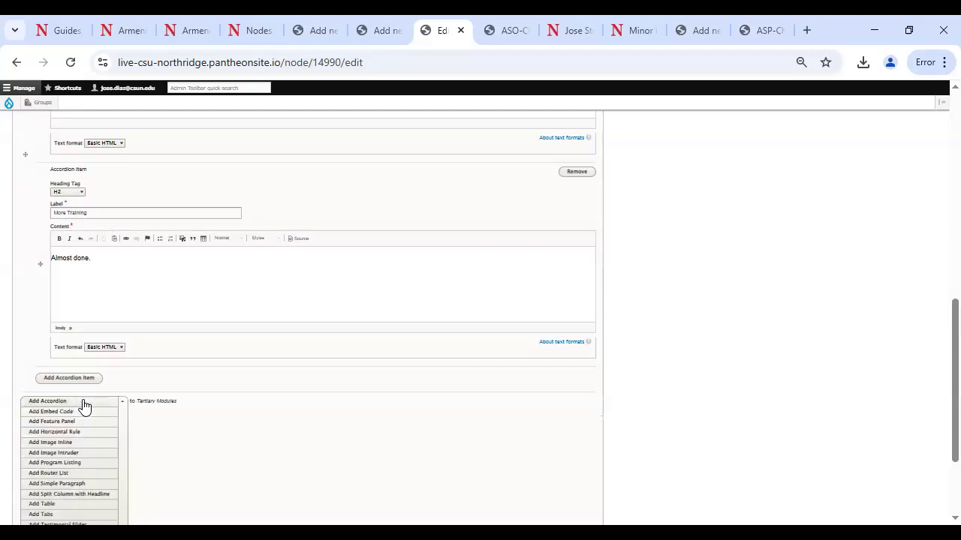
scroll(84, 408, "down", 3)
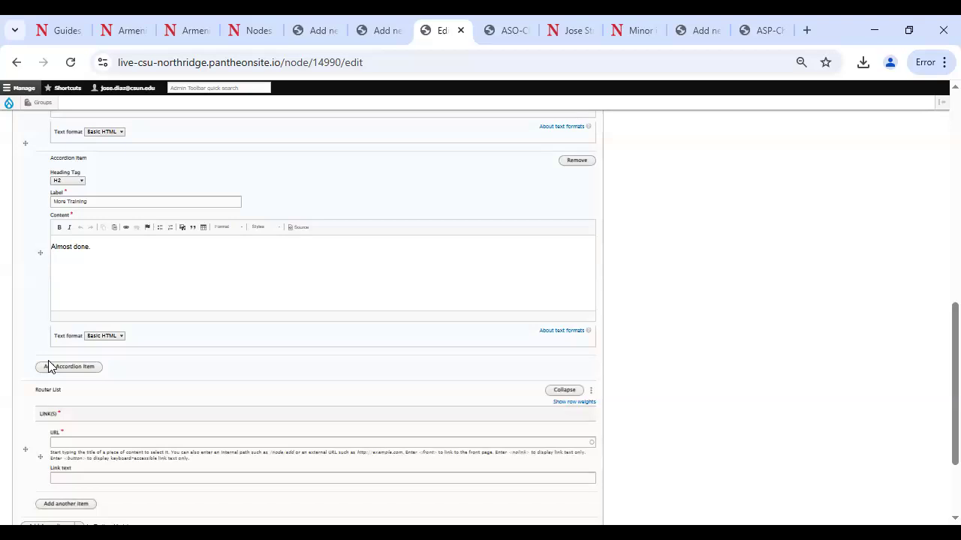
scroll(343, 365, "down", 3)
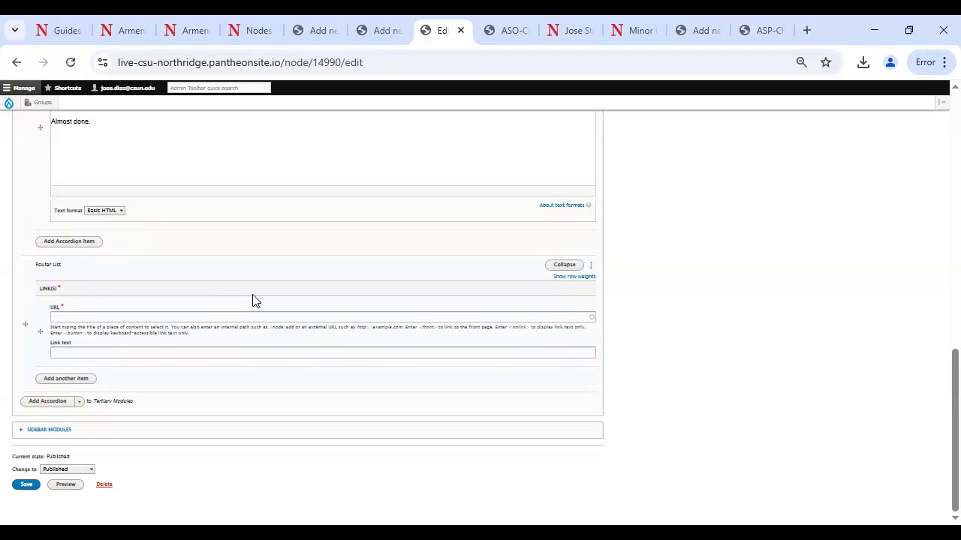
Step: Look at the catalog links on the American Indian Studies Program page as a router list example
left_click(635, 31)
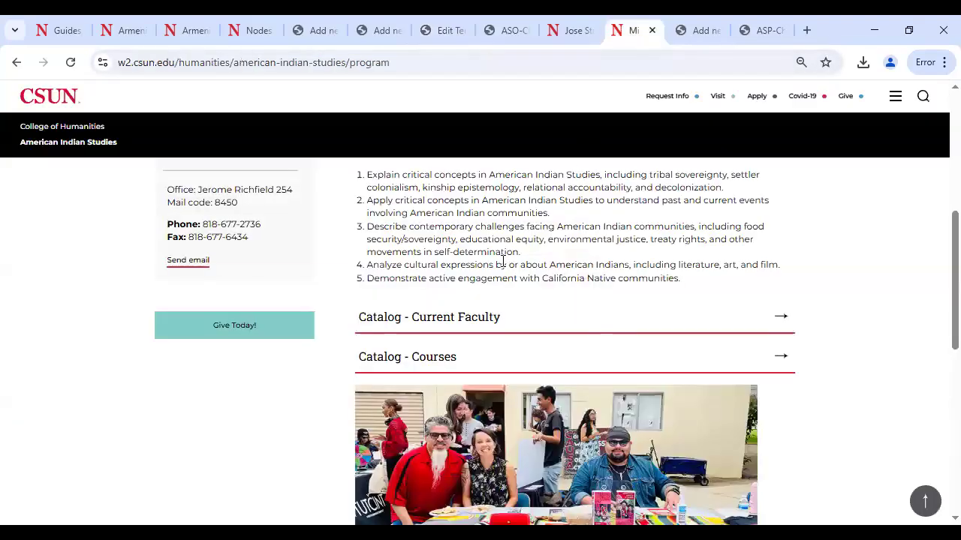
scroll(504, 274, "up", 1)
left_click(37, 214)
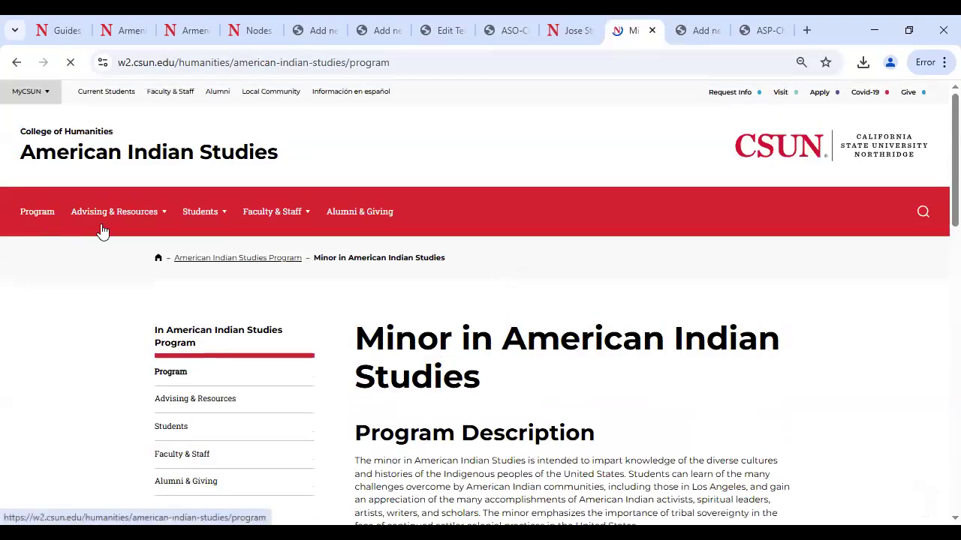
left_click(33, 221)
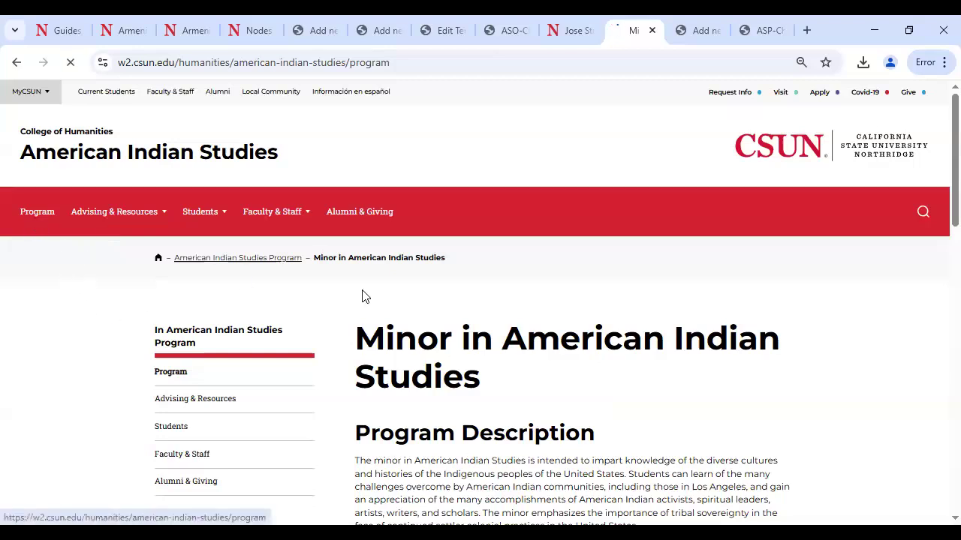
Step: Go to the College of Humanities home page and look through it for the English department
left_click(103, 134)
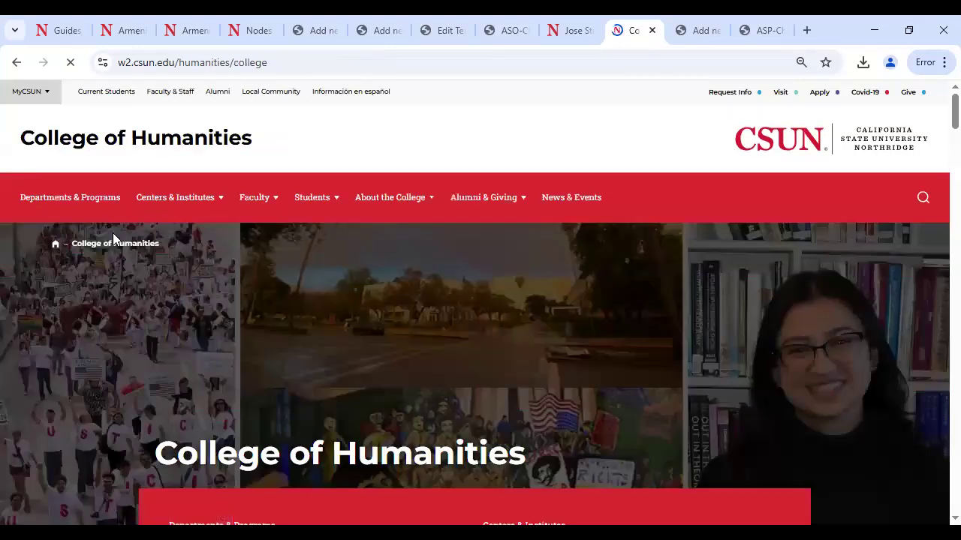
scroll(266, 320, "down", 6)
scroll(267, 320, "down", 2)
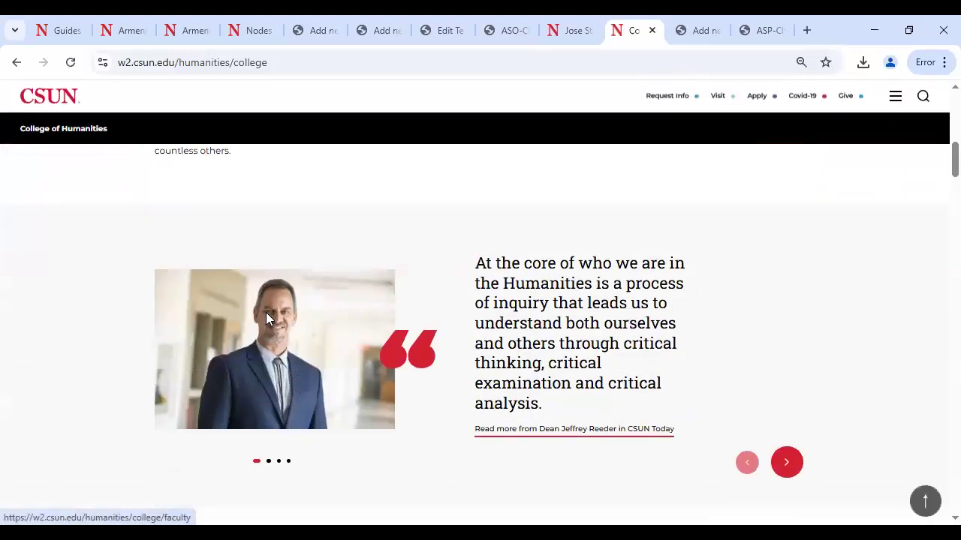
scroll(265, 312, "up", 4)
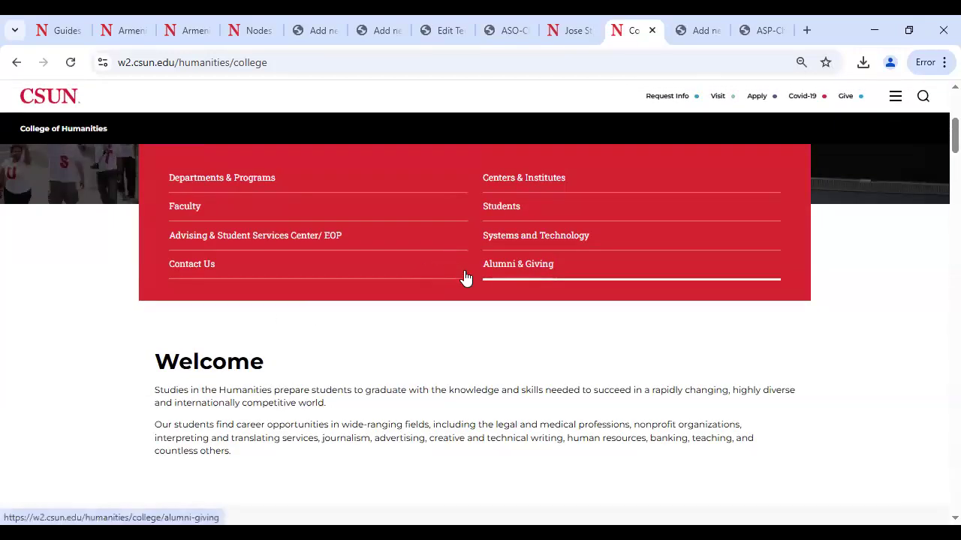
scroll(519, 343, "up", 4)
scroll(500, 363, "down", 15)
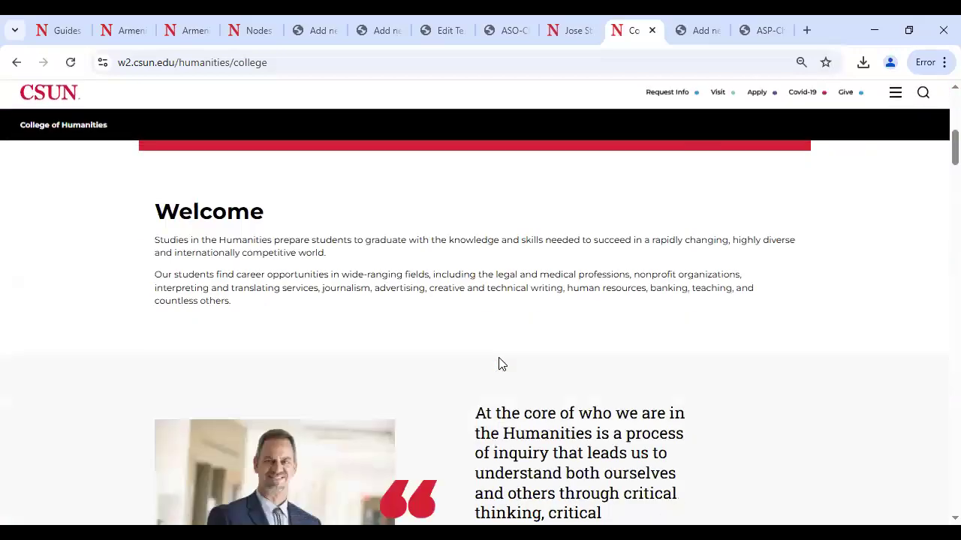
scroll(264, 322, "down", 5)
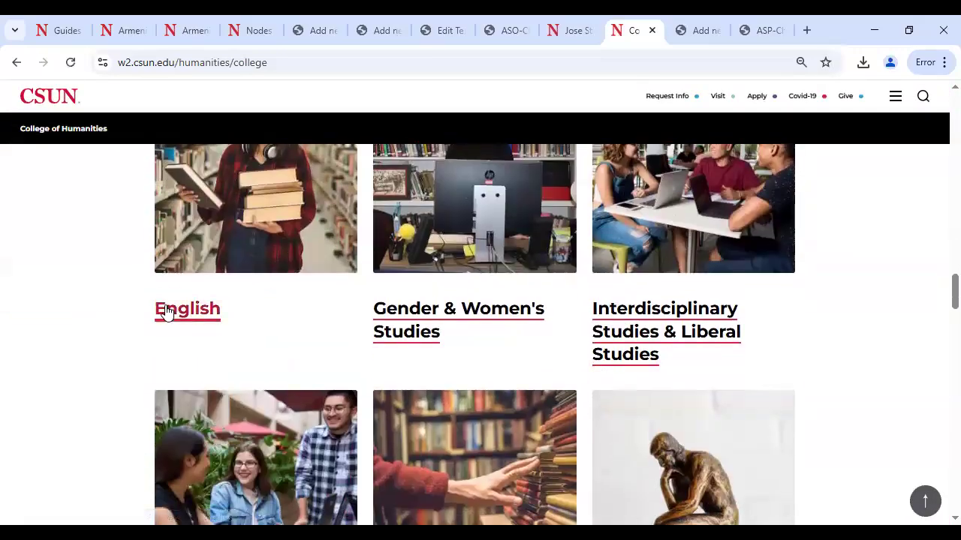
Step: Open the English department's Programs page and examine its list of program links
left_click(159, 310)
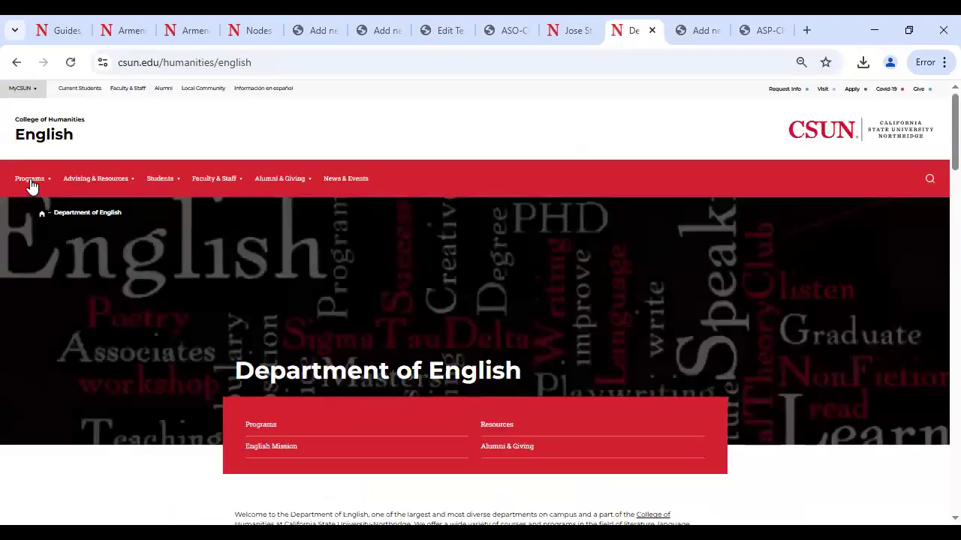
left_click(30, 185)
left_click(66, 221)
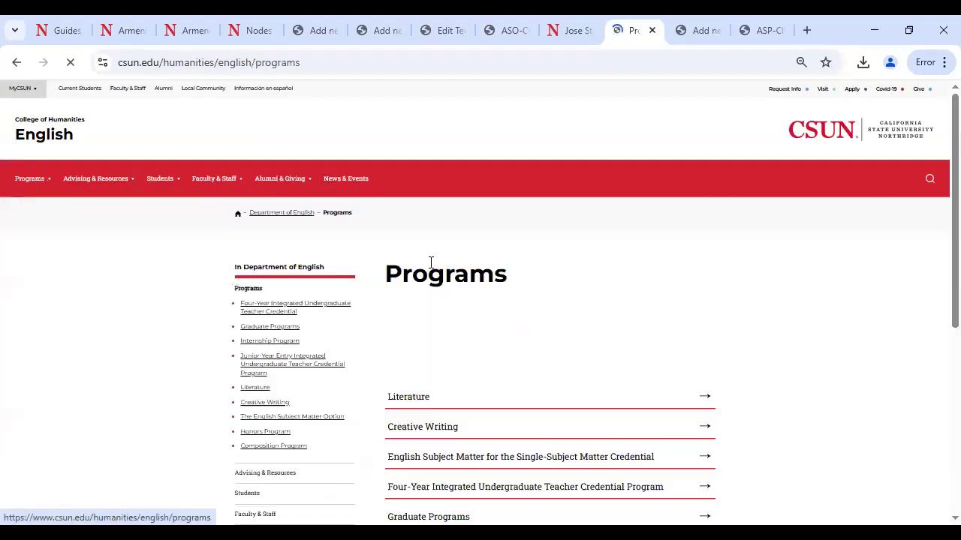
scroll(429, 262, "down", 5)
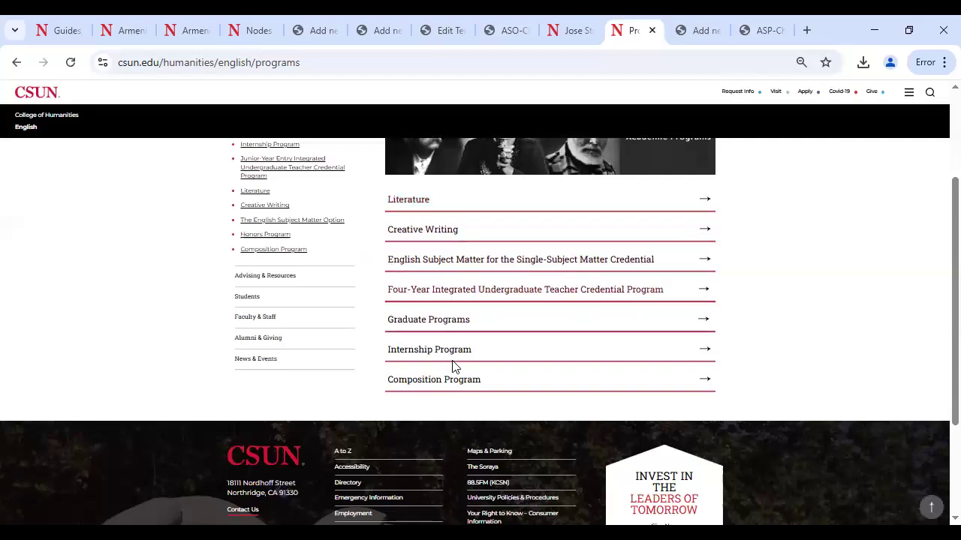
scroll(472, 388, "up", 1)
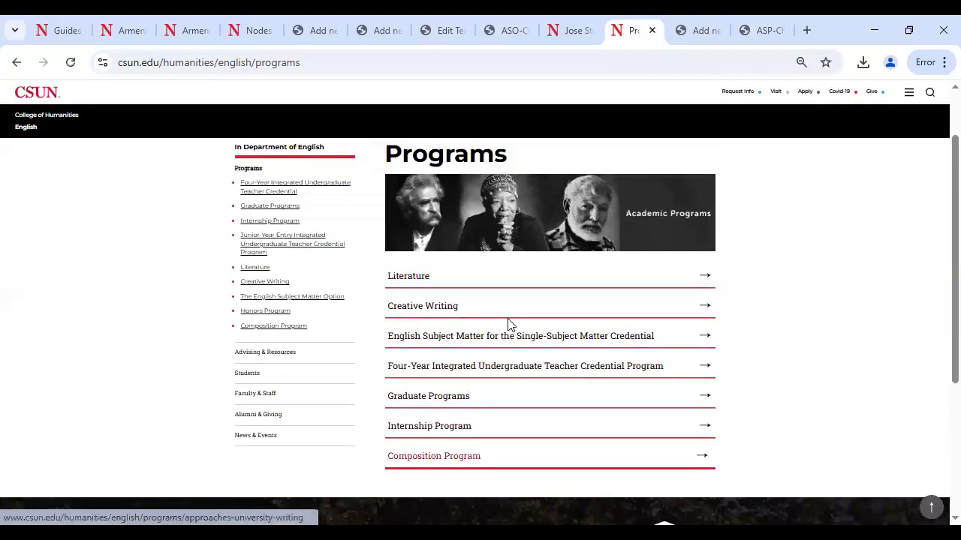
scroll(508, 324, "up", 2)
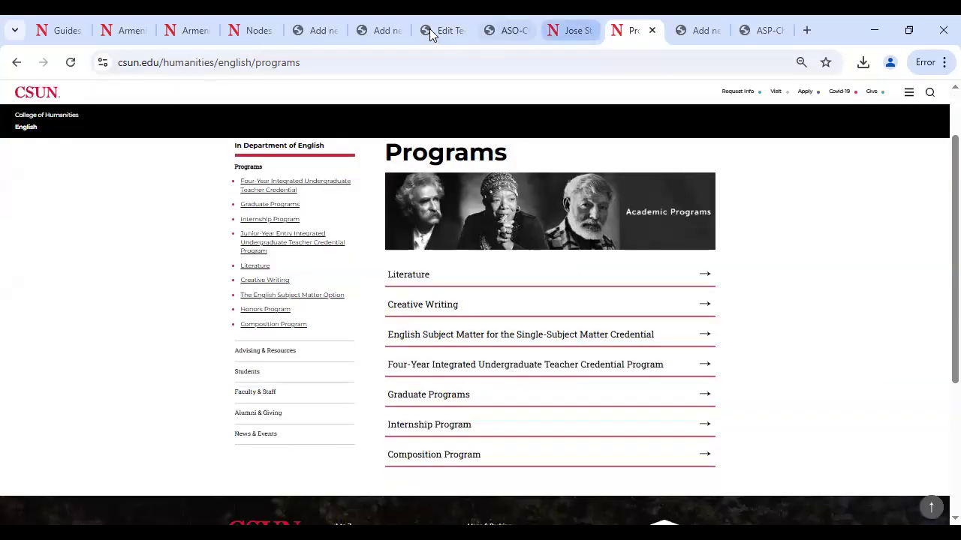
Step: Return to the practice page's edit form and look up "Current Students" as the Router List link's URL, correcting its spelling
left_click(429, 30)
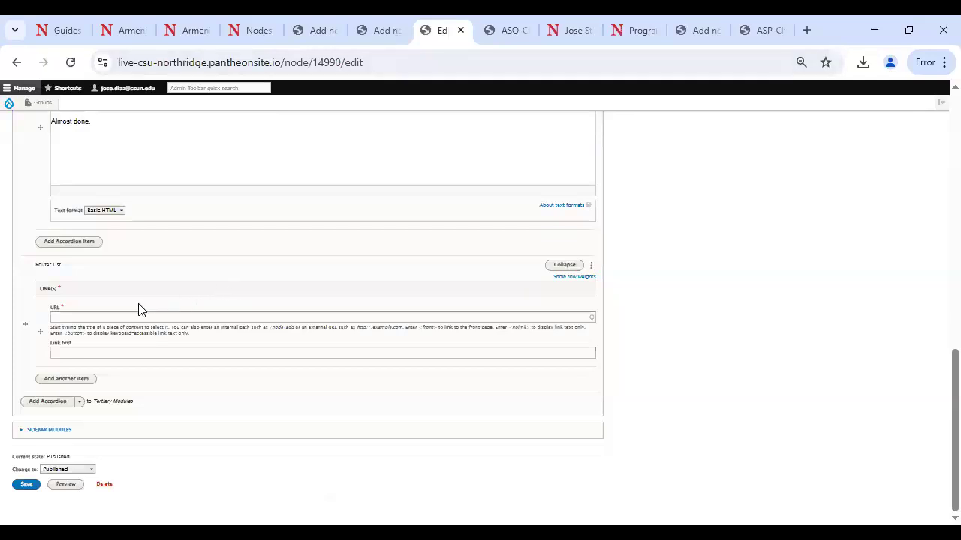
left_click(96, 316)
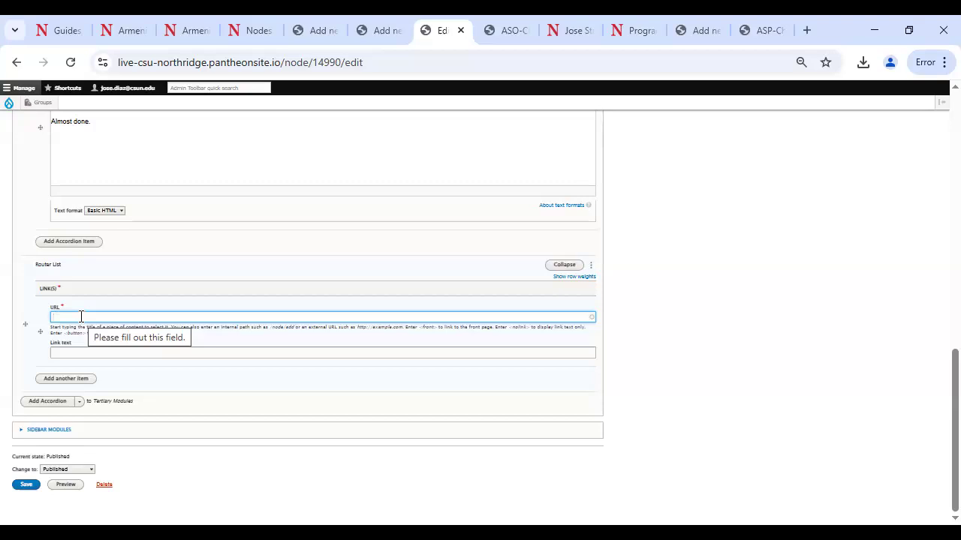
type("Currentl")
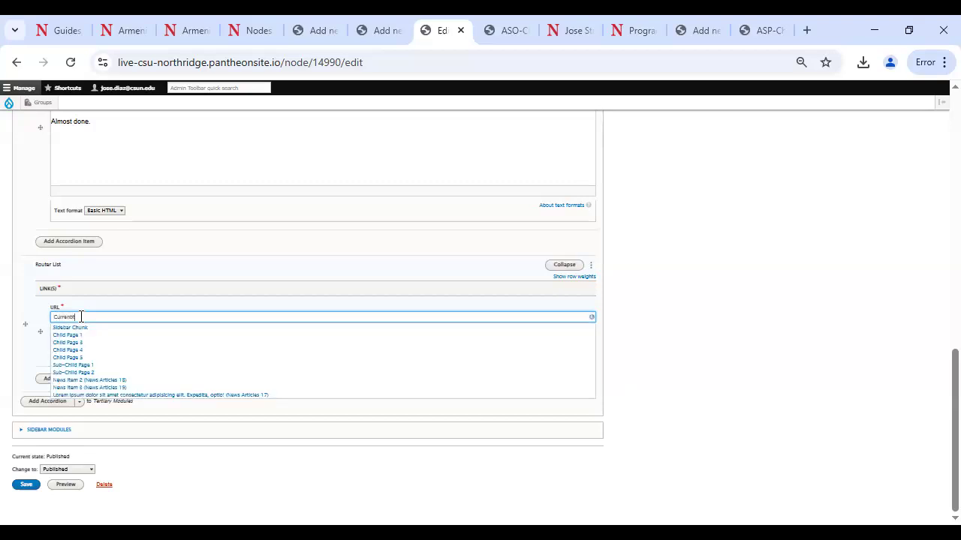
type("enbt")
key("BackSpace")
key("BackSpace")
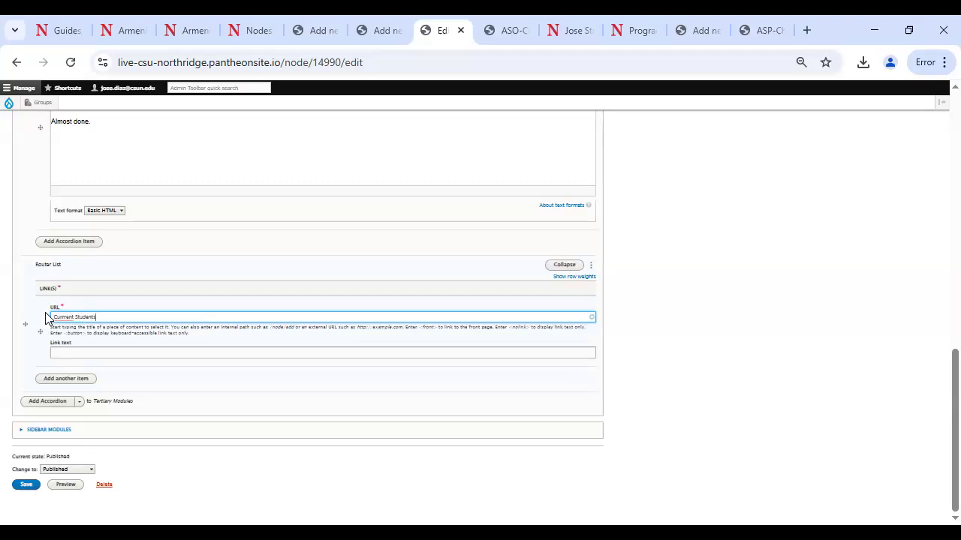
right_click(58, 316)
left_click(103, 201)
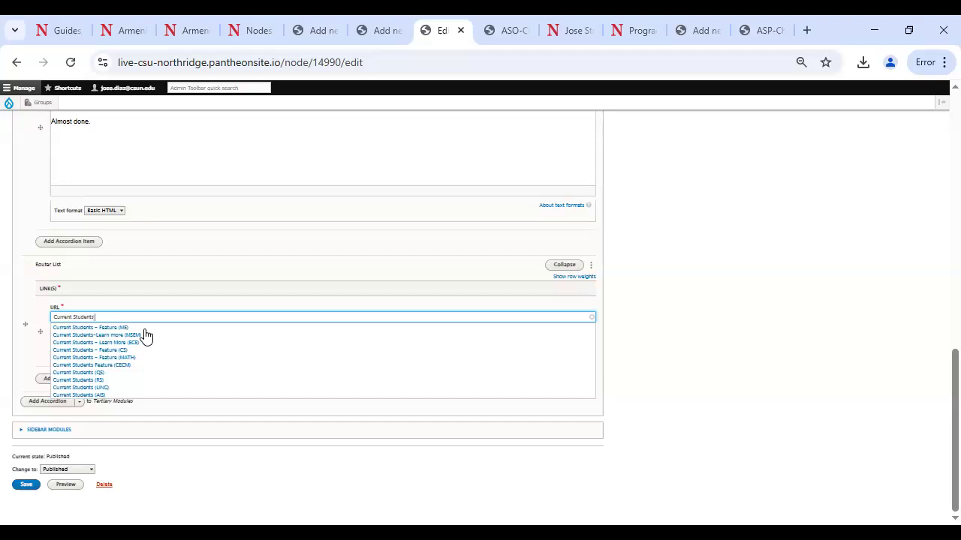
Step: Point the Router List link to the Current Students (ENGL) page and set its link text to "Current Students"
type("(")
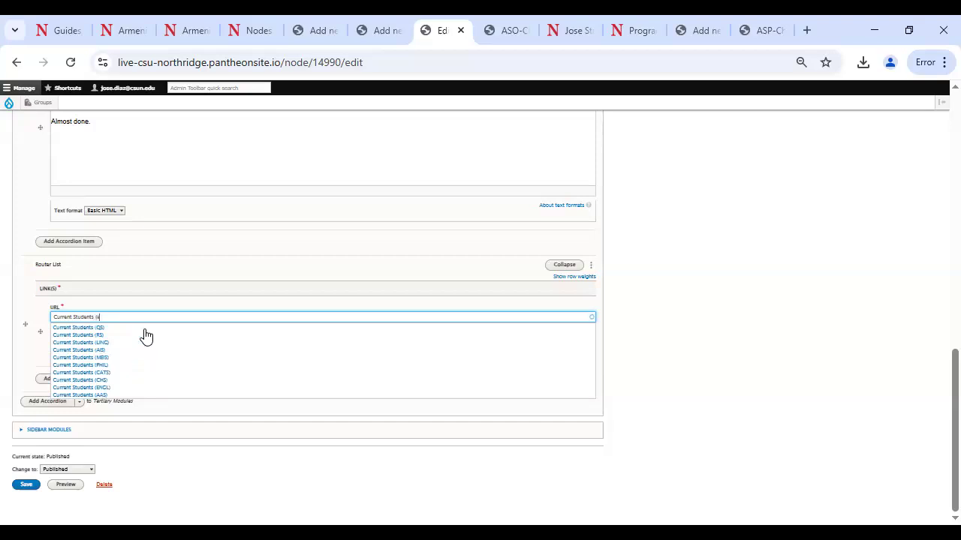
type("E")
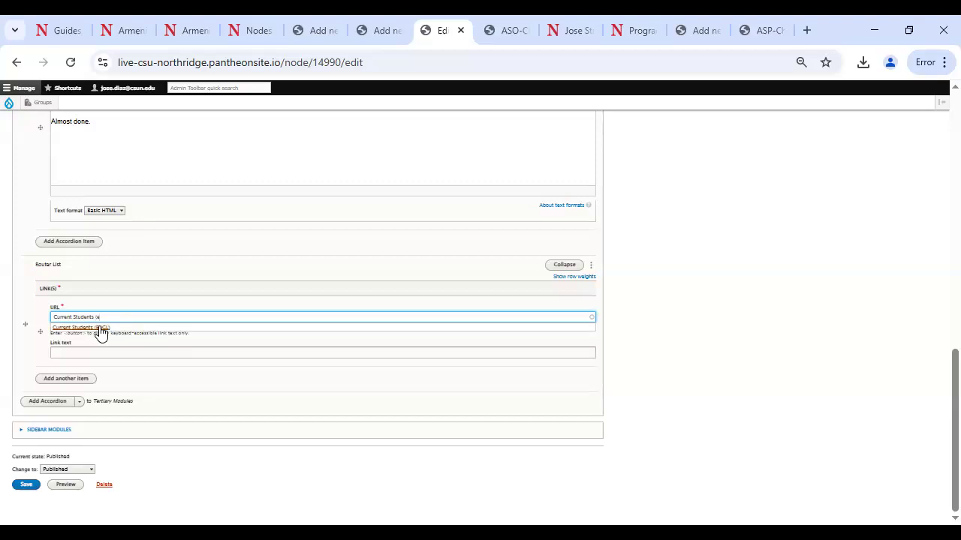
left_click(101, 330)
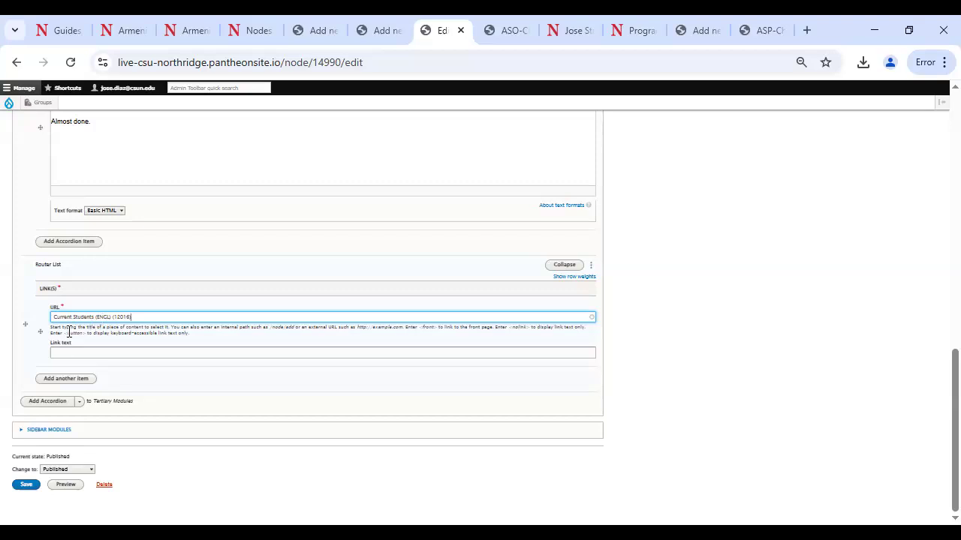
left_click(76, 356)
type("Current Students")
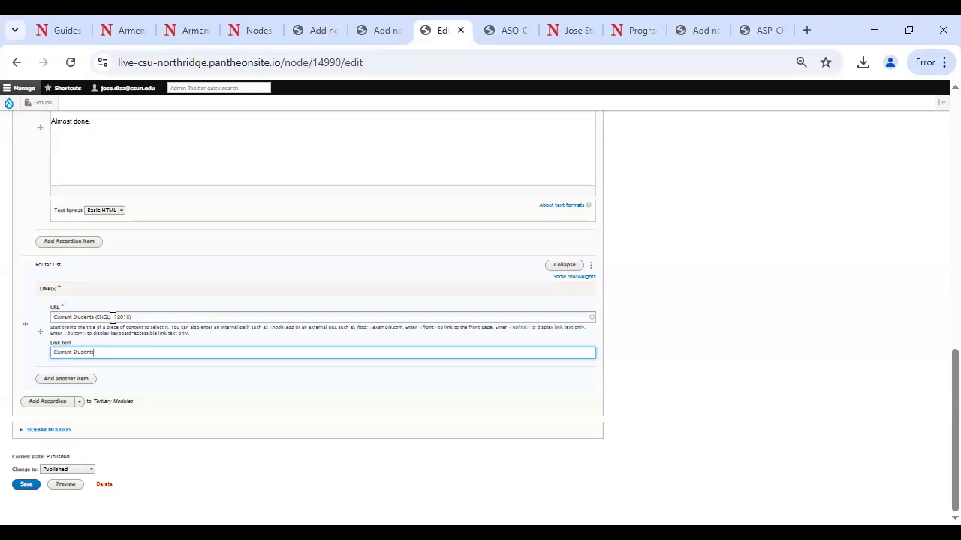
Step: Add a second Router List link item and copy the Chitjian Scholarship Details PDF's address with its domain changed to w2.csun.edu
left_click(80, 379)
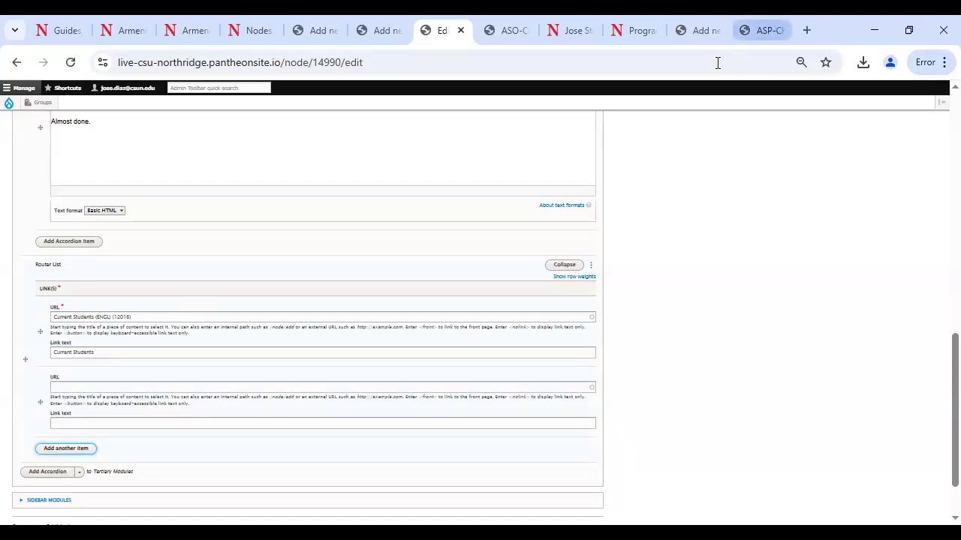
left_click(756, 30)
left_click(605, 67)
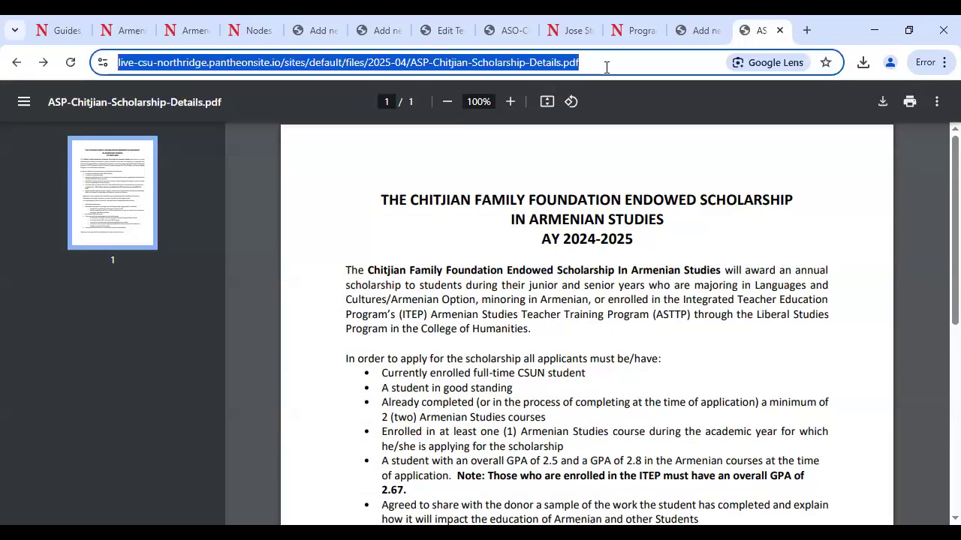
left_click(623, 66)
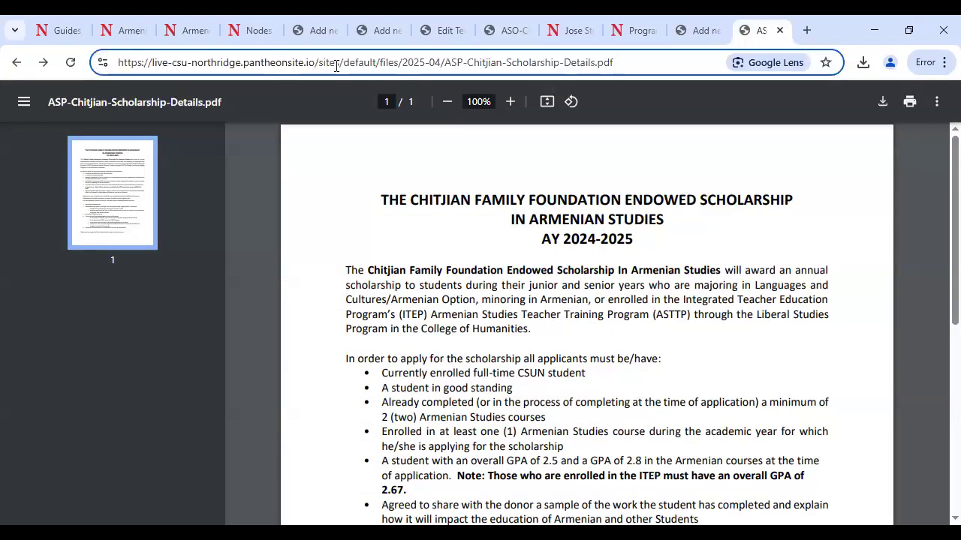
left_click_drag(313, 62, 80, 73)
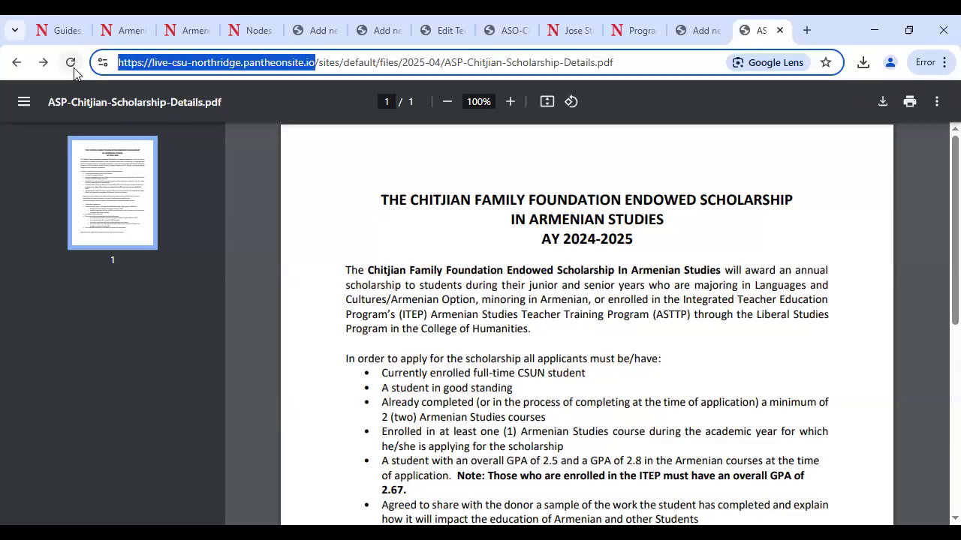
type("w2.csun.edu")
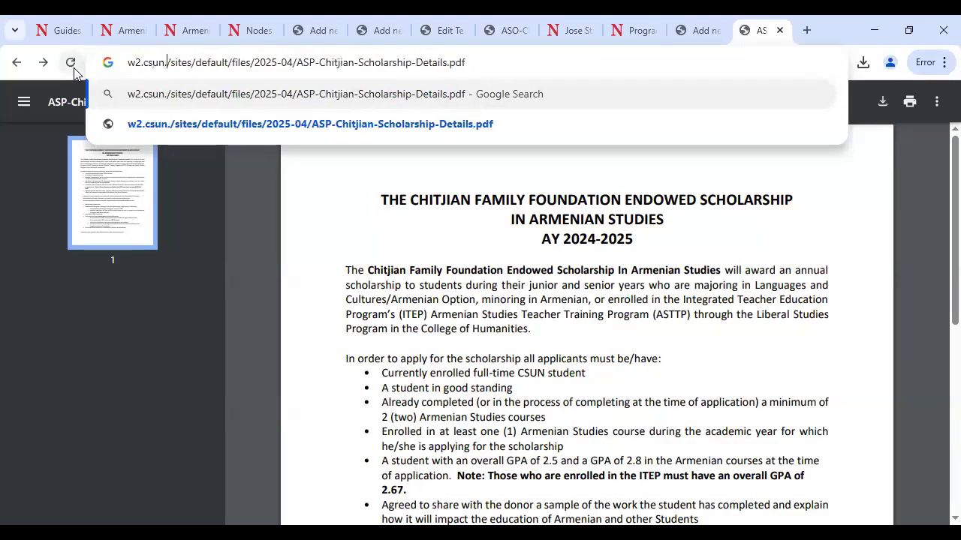
key("Return")
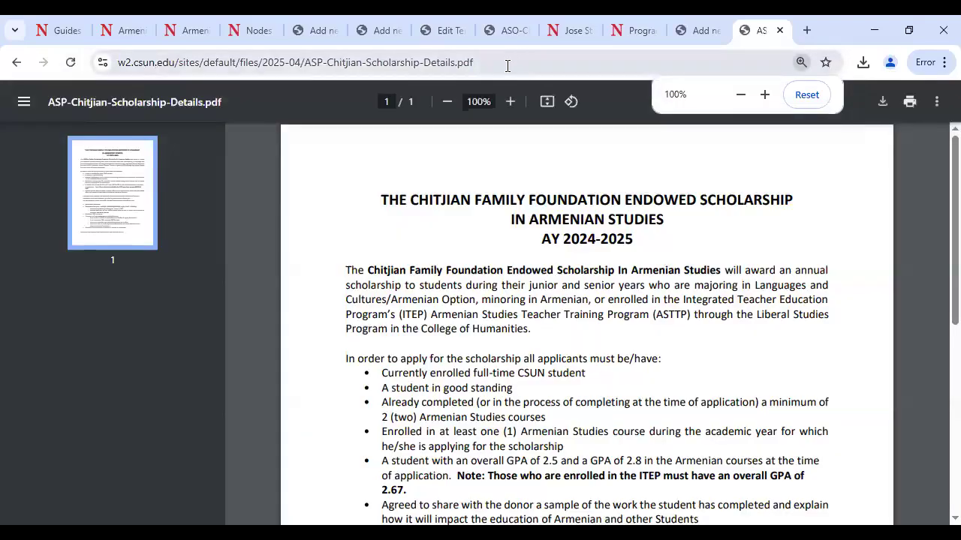
left_click(507, 65)
key("ctrl+c")
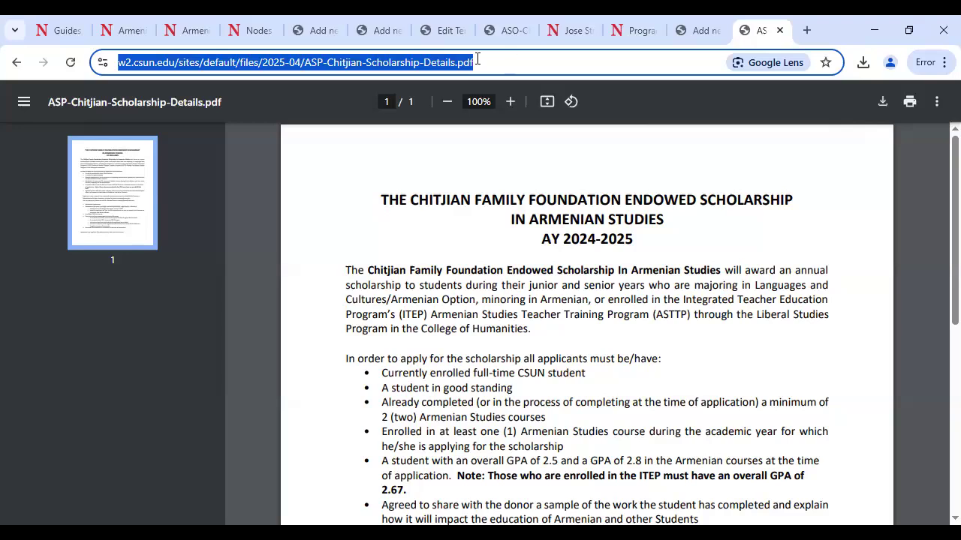
Step: Set the second Router List link's URL to the copied PDF address and its link text to "Scholarship (PDF)"
left_click(379, 38)
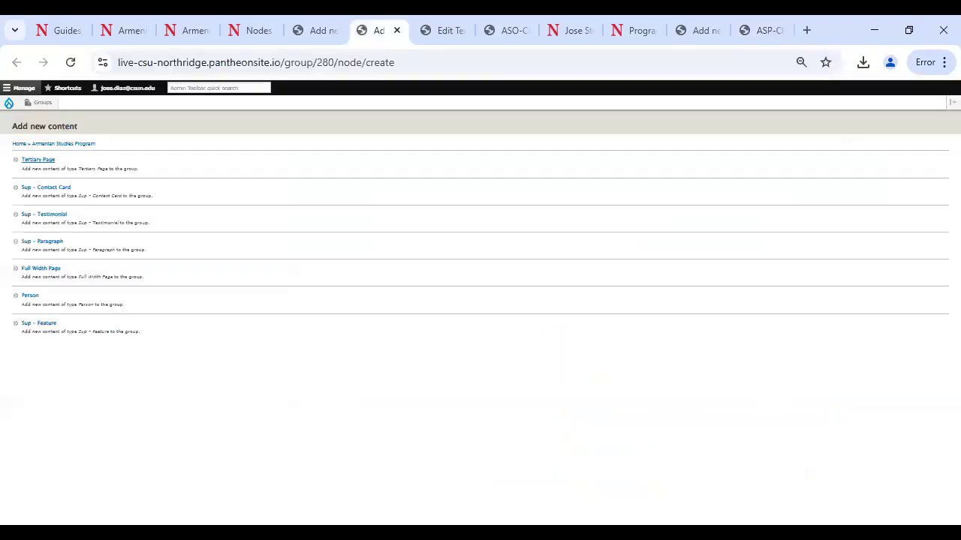
key("alt+Tab")
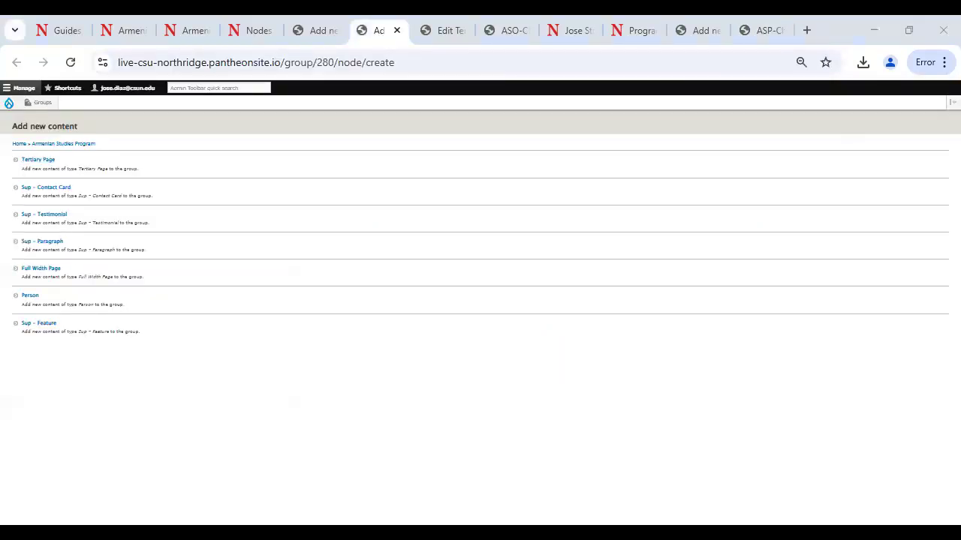
left_click(445, 34)
left_click(98, 388)
key("ctrl+v")
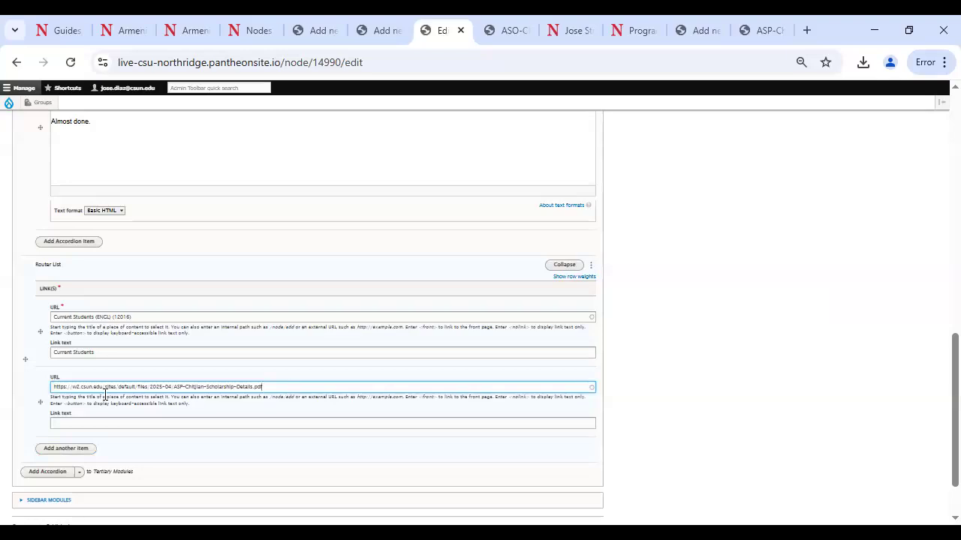
left_click(99, 426)
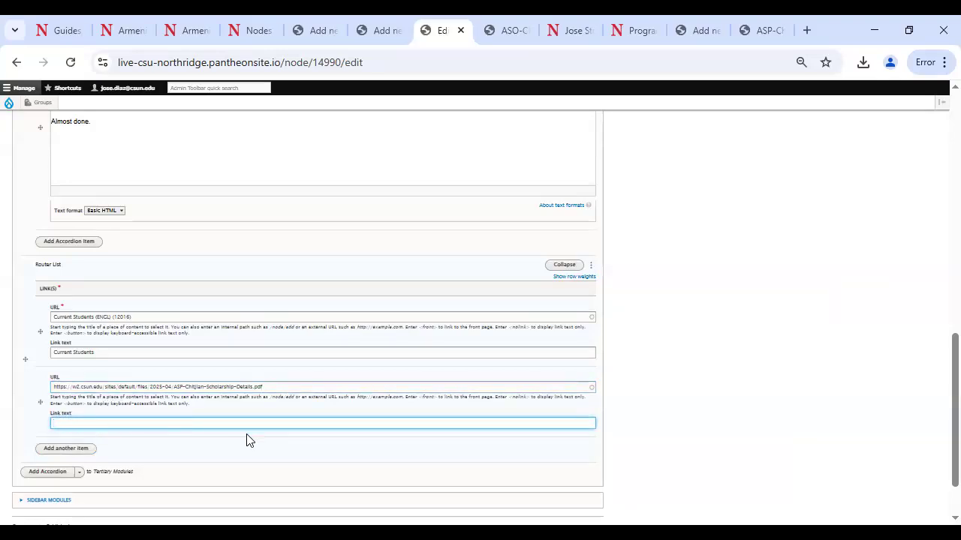
type("Scholarship (PDF")
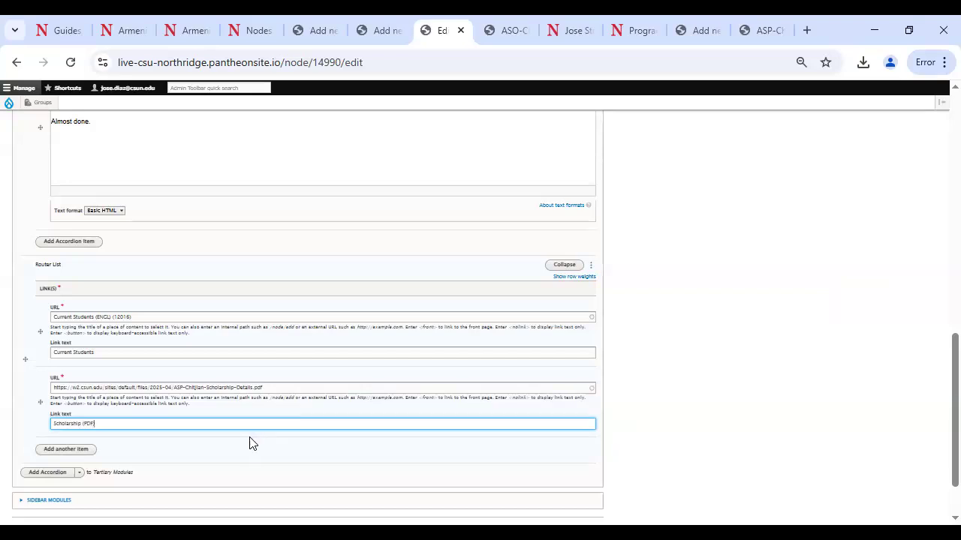
Step: Save the page and test expanding and collapsing the Training and More Training accordion items
scroll(197, 409, "down", 2)
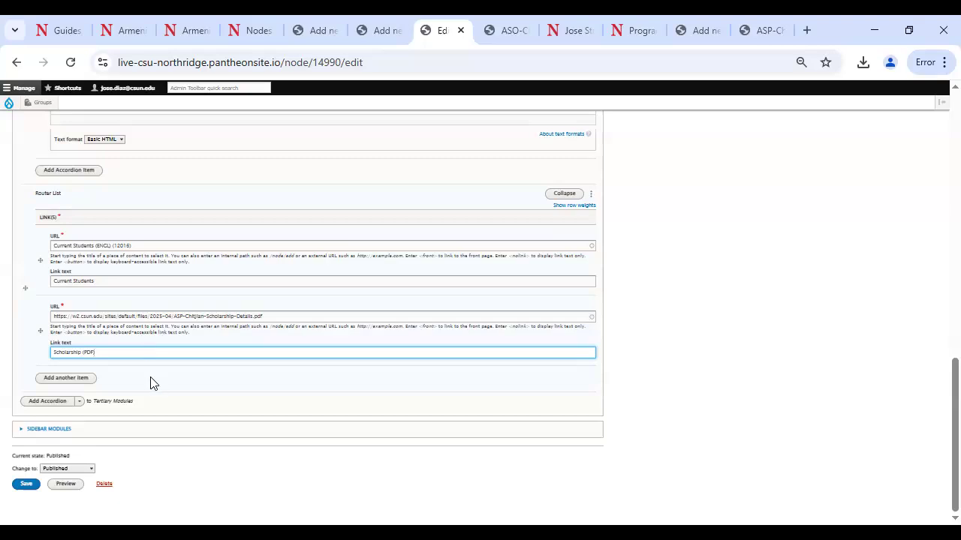
left_click(36, 486)
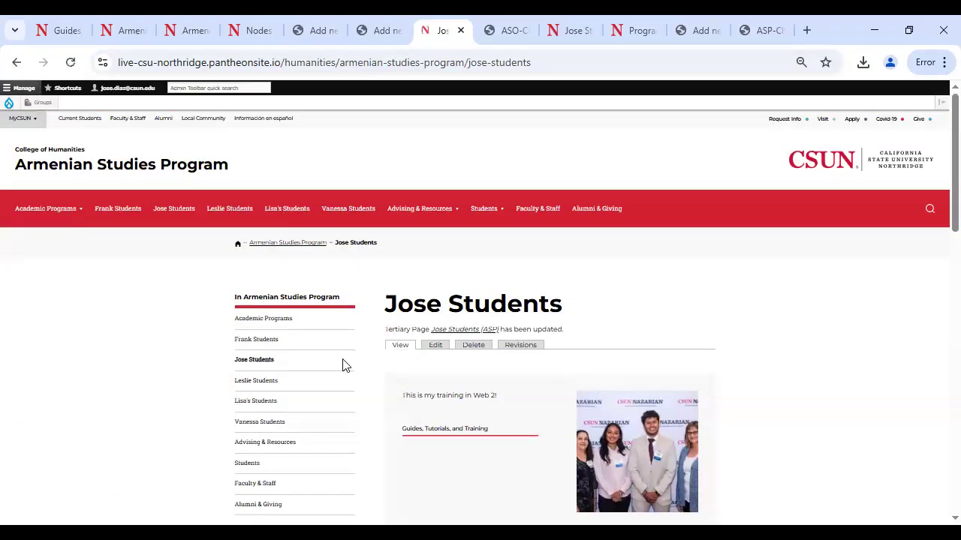
scroll(593, 359, "down", 3)
scroll(563, 379, "down", 6)
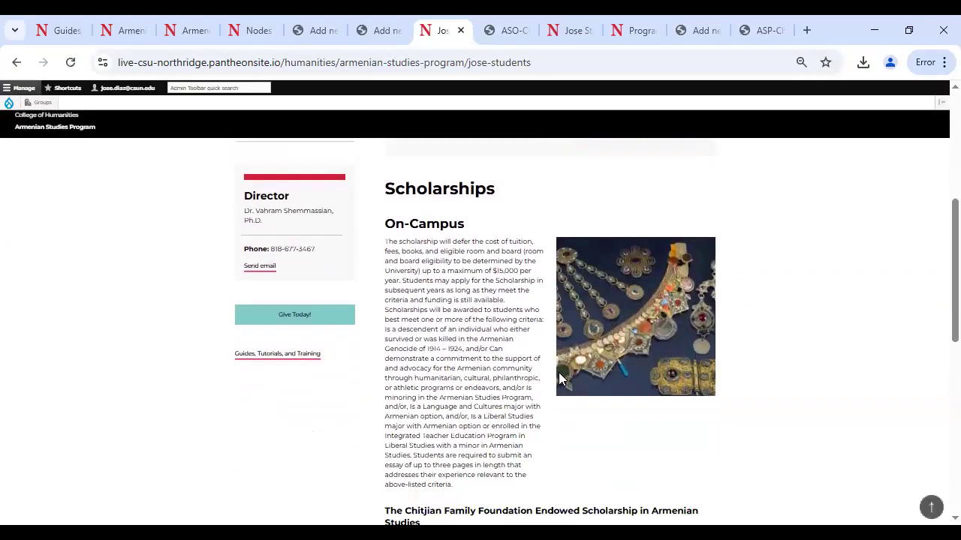
left_click(520, 370)
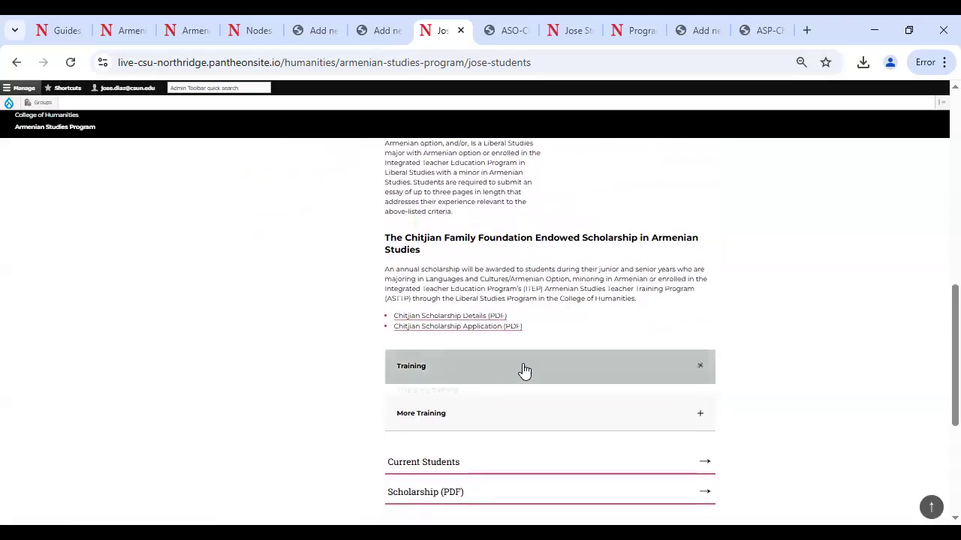
left_click(528, 369)
left_click(487, 408)
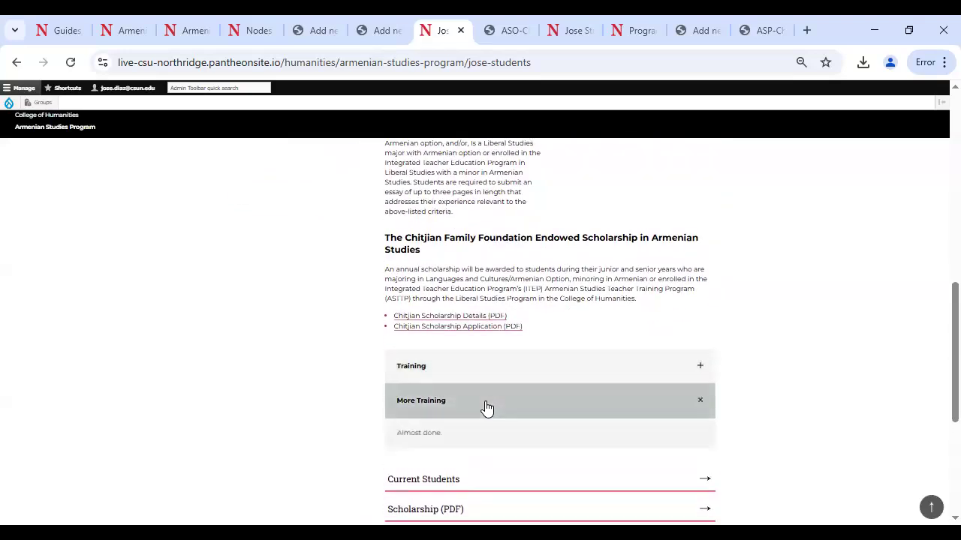
left_click(485, 408)
scroll(465, 398, "down", 1)
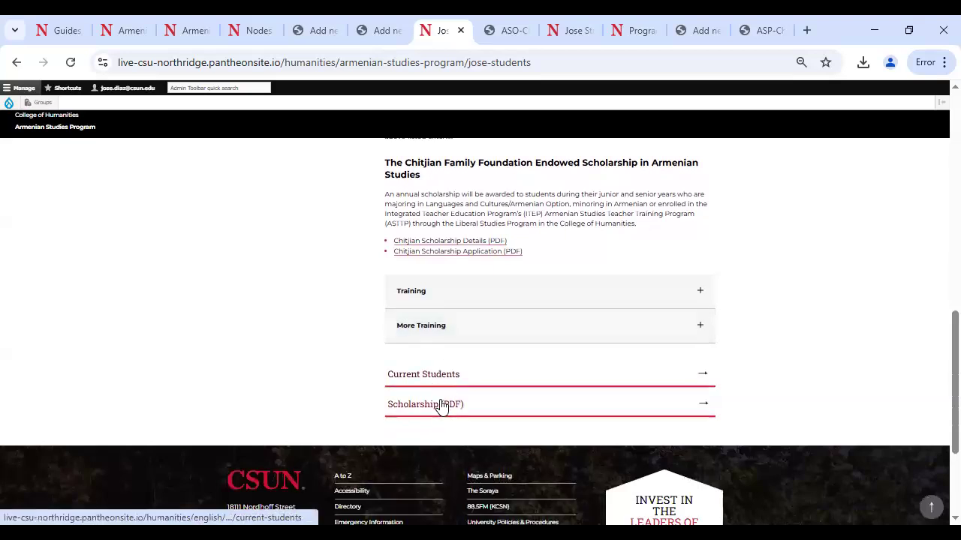
Step: Follow the Current Students router link and look through the English department's page, including its Student Organizations accordion
left_click(441, 379)
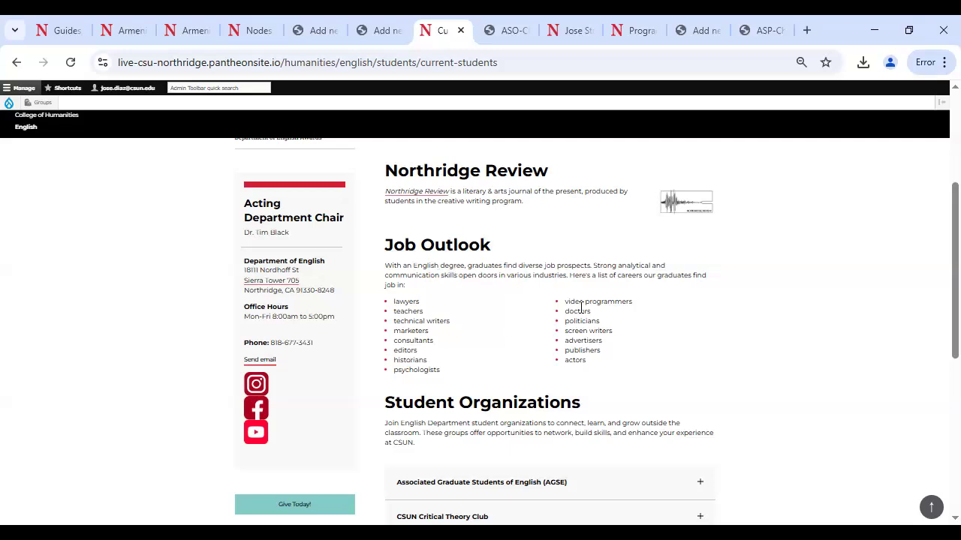
scroll(578, 328, "down", 2)
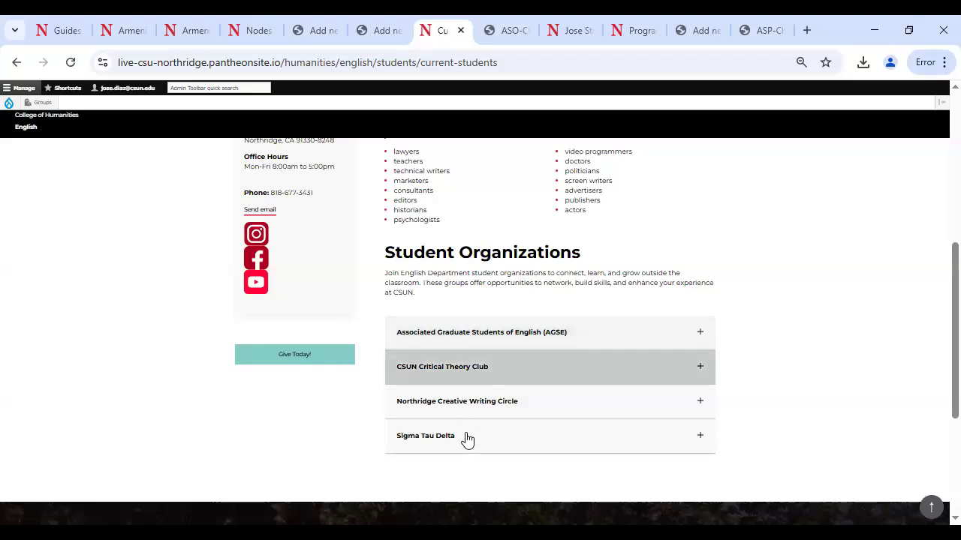
scroll(475, 399, "up", 3)
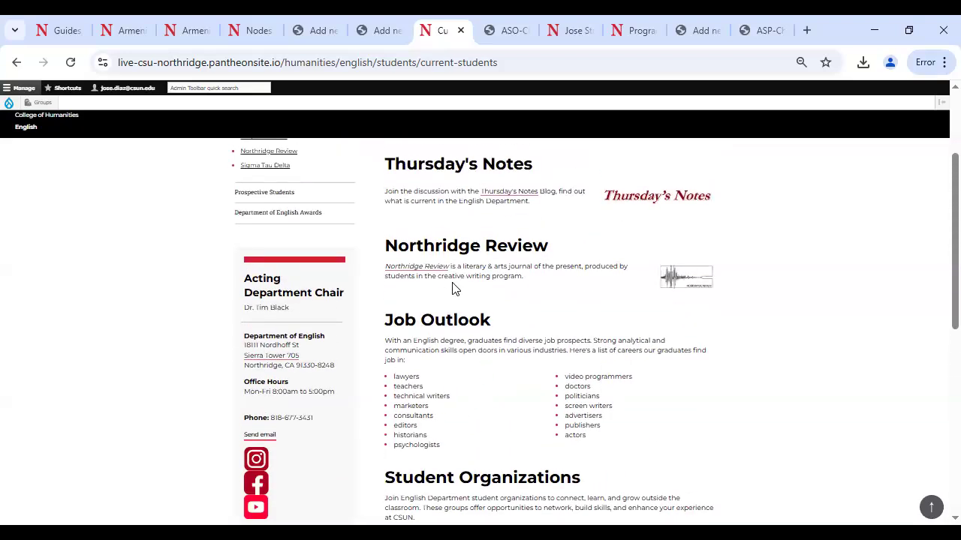
scroll(495, 232, "up", 2)
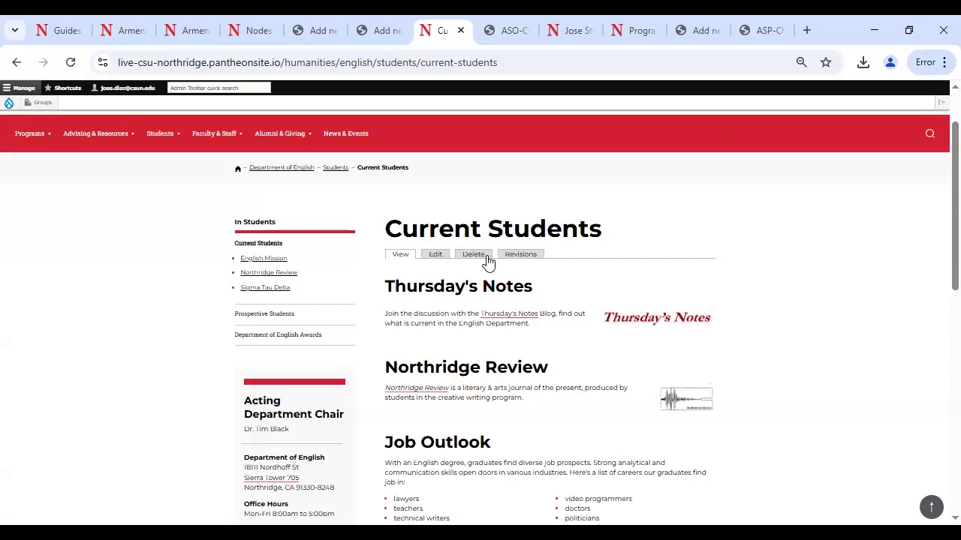
scroll(483, 236, "down", 2)
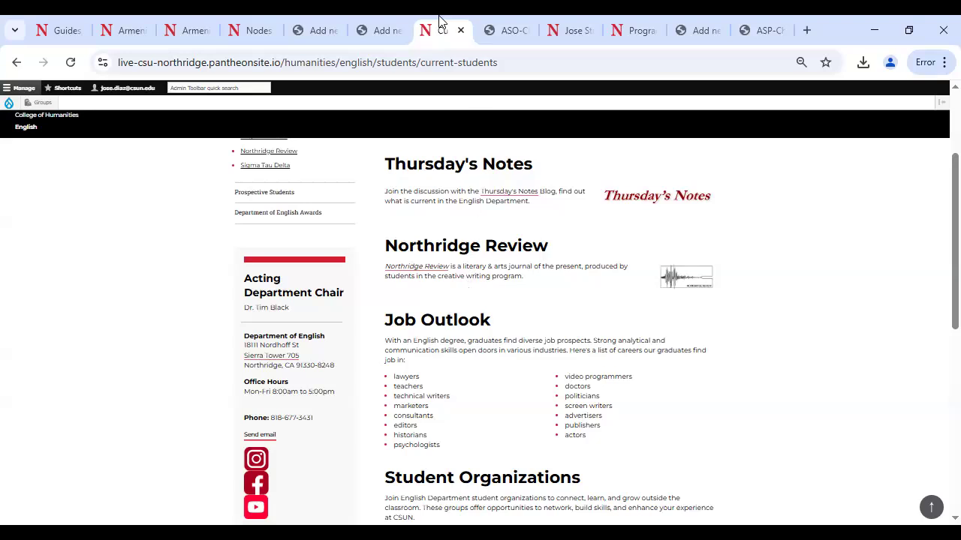
left_click(380, 30)
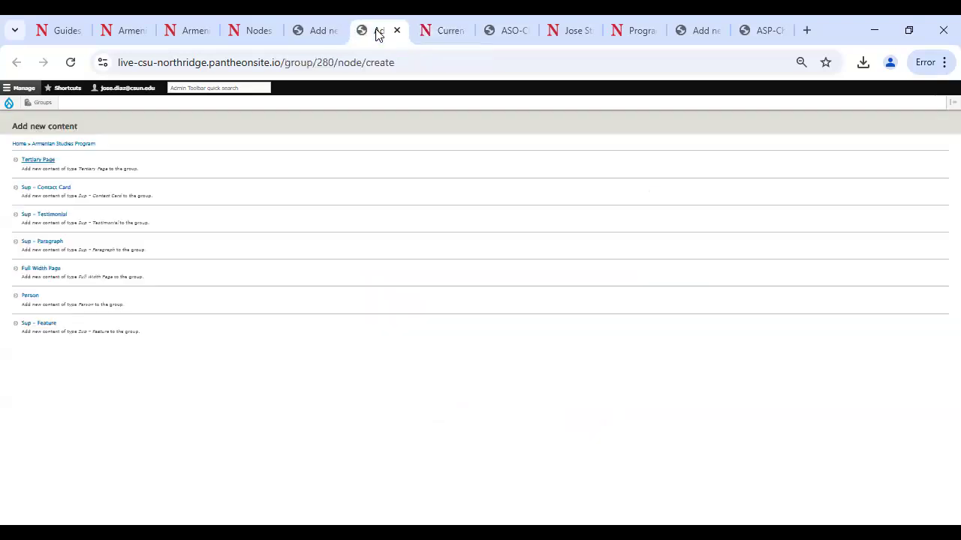
left_click(449, 30)
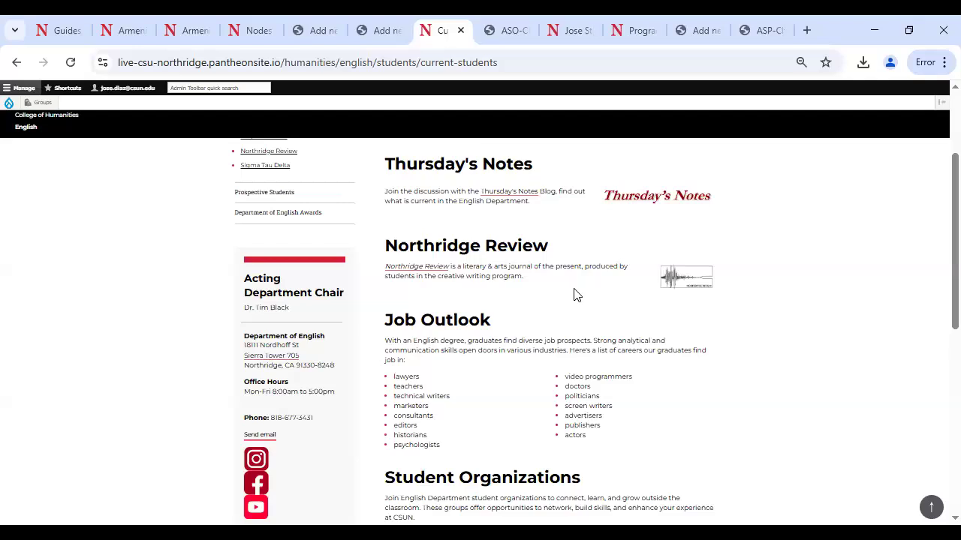
scroll(573, 297, "down", 4)
scroll(570, 226, "up", 6)
Step: Return to the practice Armenian Studies page and open it for editing
left_click(573, 30)
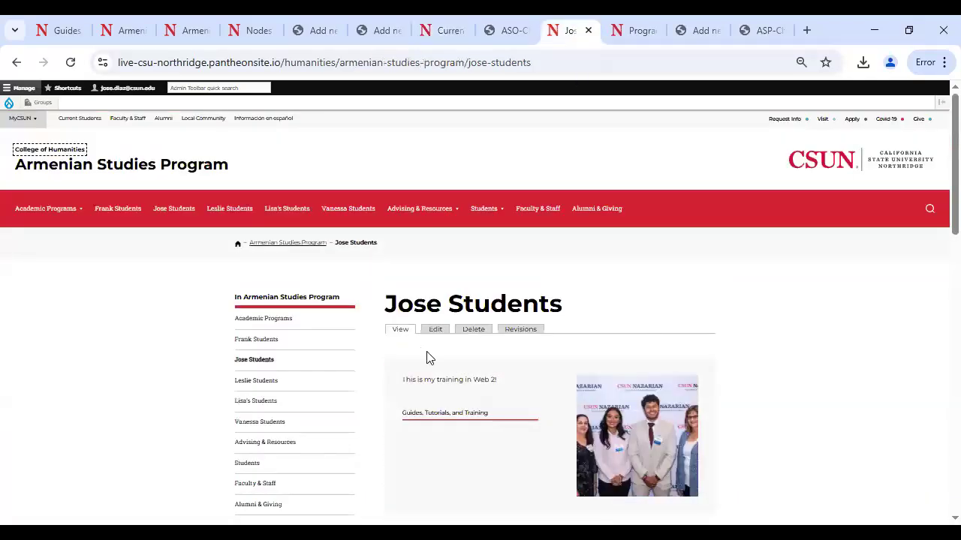
scroll(427, 315, "down", 3)
scroll(428, 180, "up", 2)
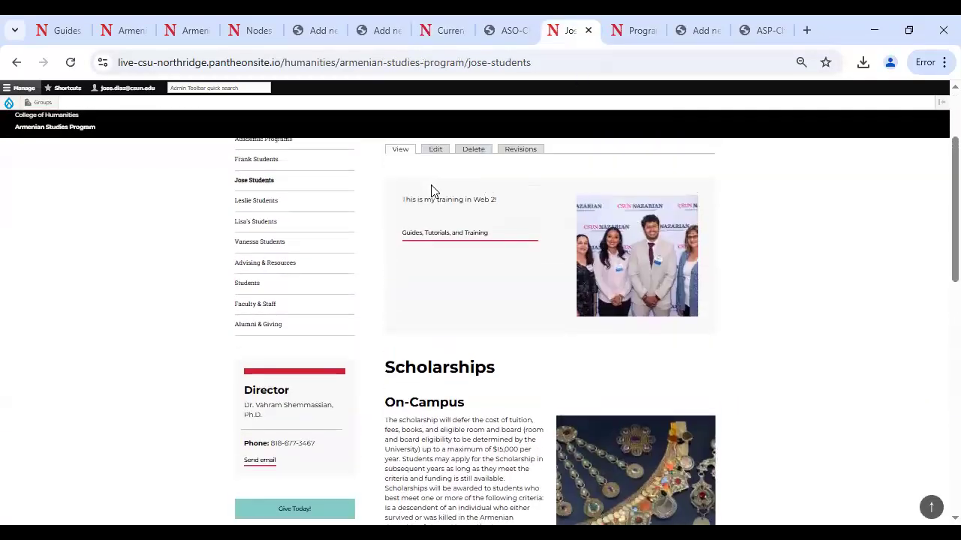
left_click(434, 256)
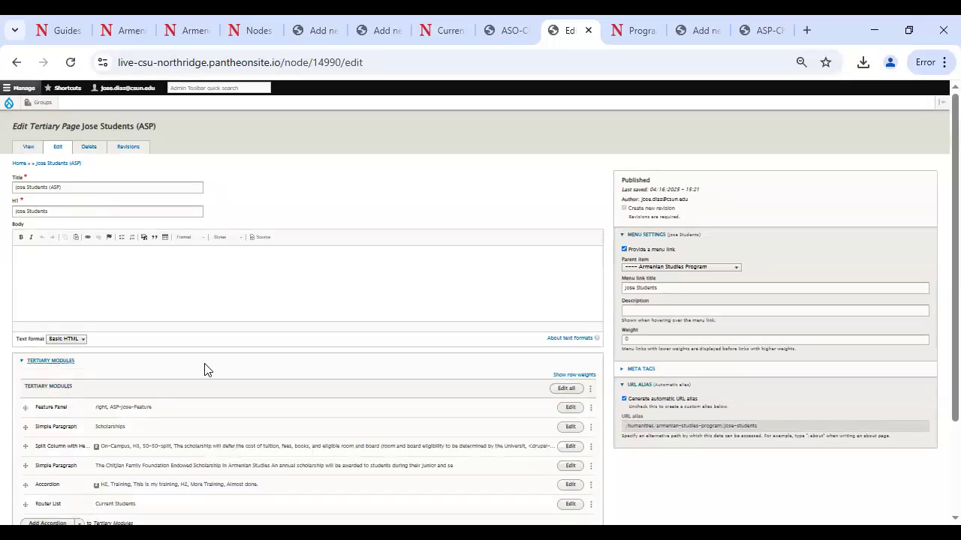
Step: Add an Image Intruder module below the Router List in the page's tertiary modules
scroll(207, 370, "down", 3)
left_click(79, 401)
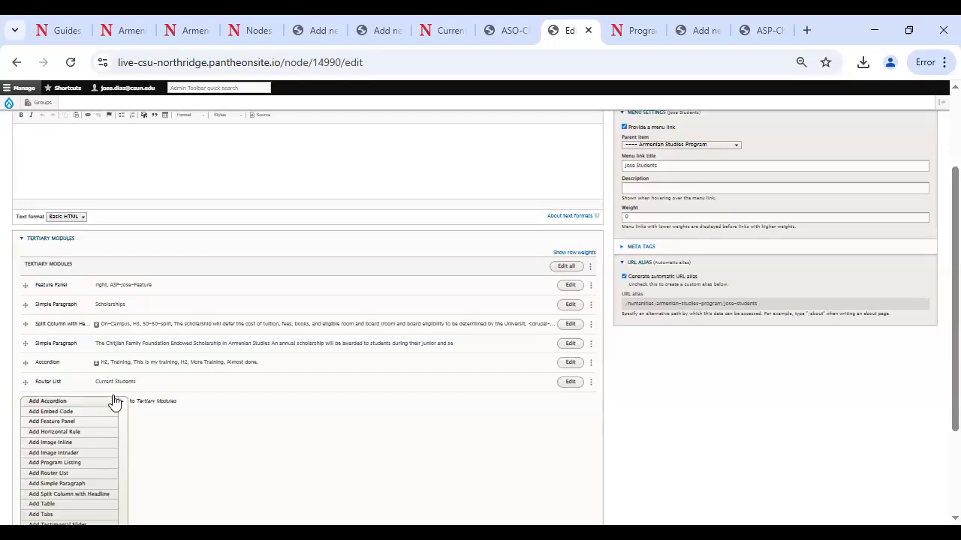
left_click(120, 400)
left_click(77, 401)
scroll(79, 405, "down", 1)
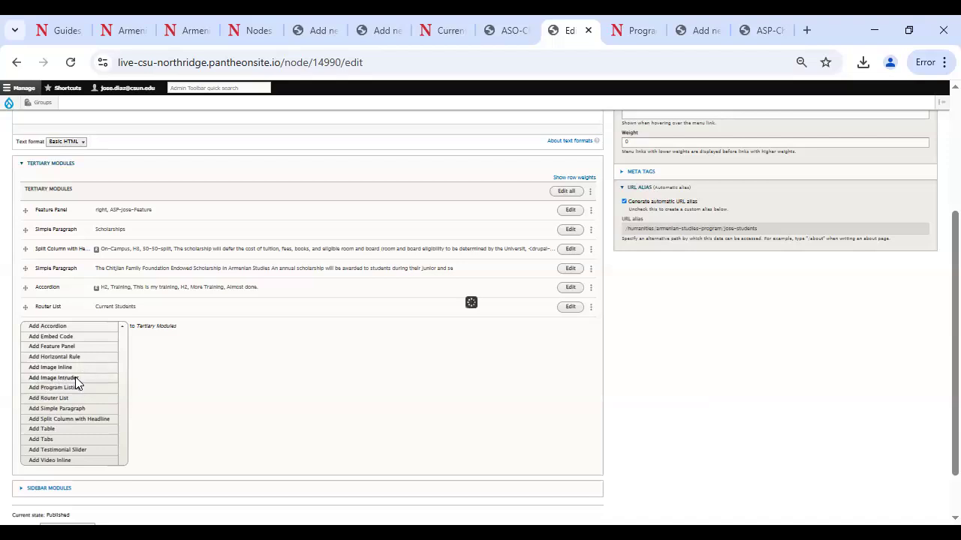
scroll(157, 367, "down", 1)
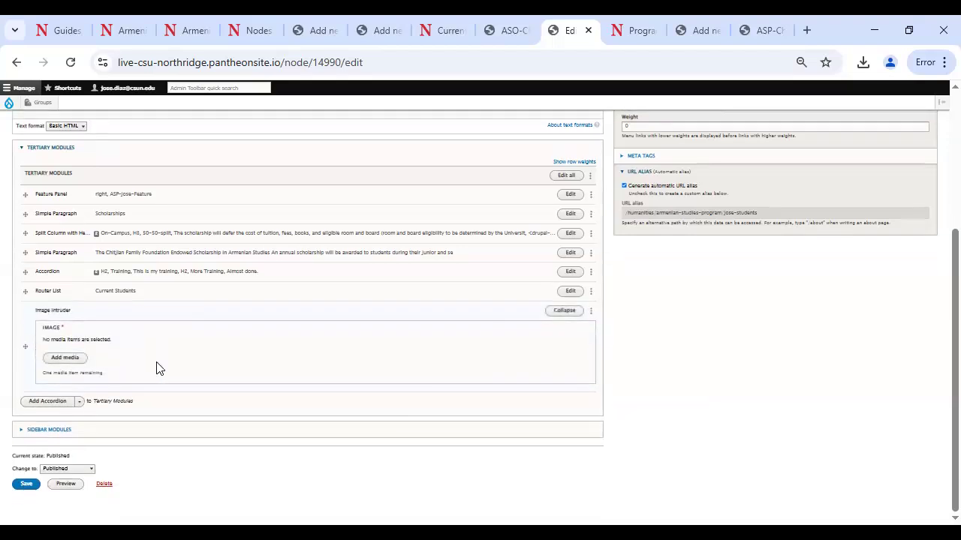
Step: Insert the University Library image from the media library into the Image Intruder module
left_click(66, 362)
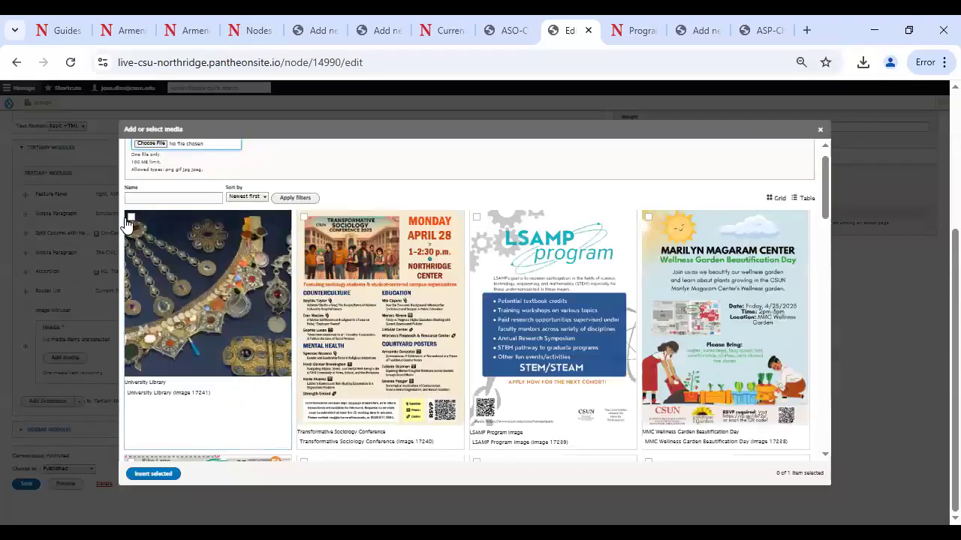
left_click(172, 240)
left_click(159, 474)
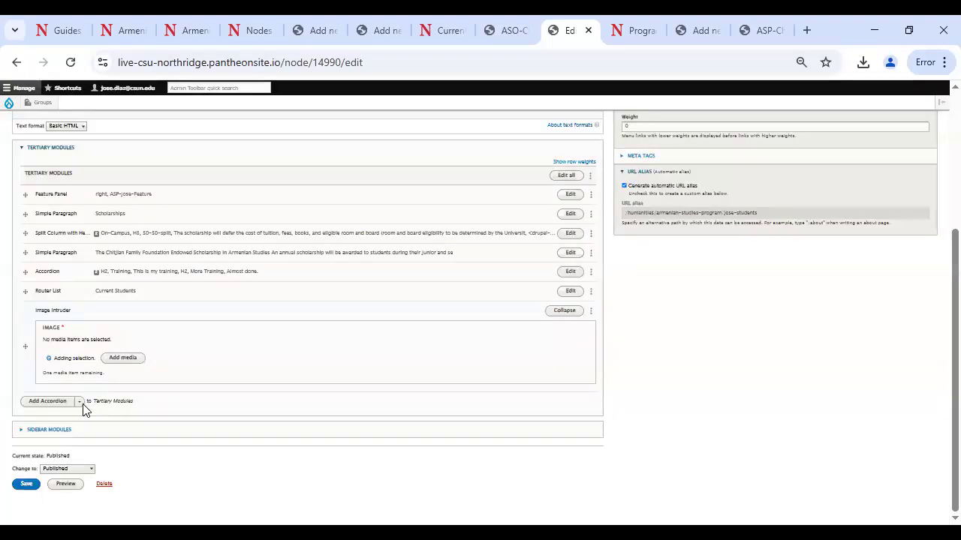
Step: Add an Image Inline module below the Image Intruder in the tertiary modules
left_click(79, 403)
scroll(81, 419, "down", 2)
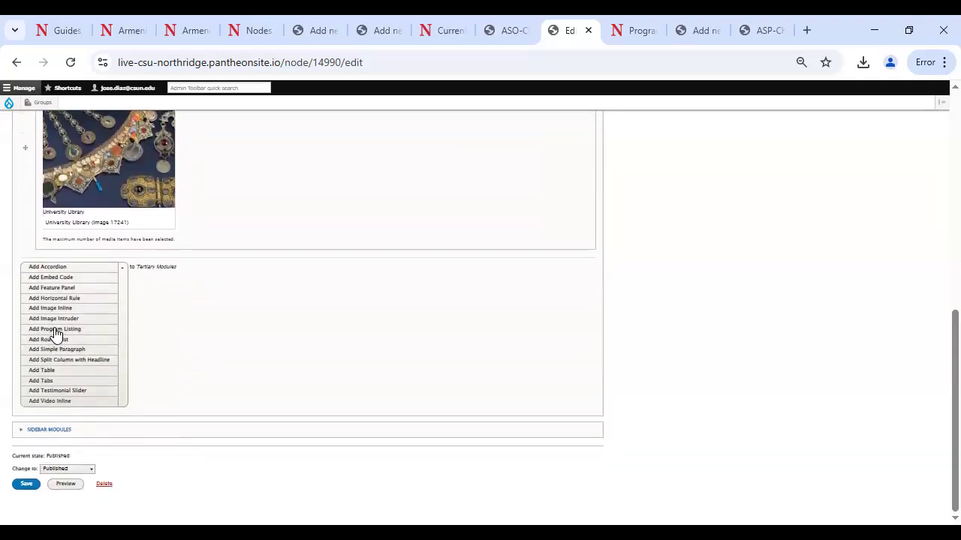
left_click(57, 318)
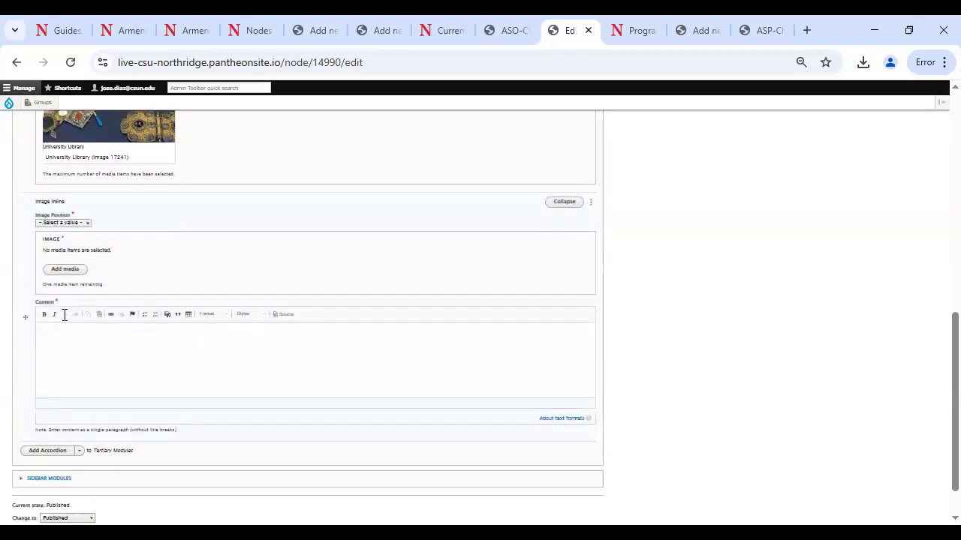
Step: Insert the University Library image into the Image Inline module and set its image position to right
left_click(65, 261)
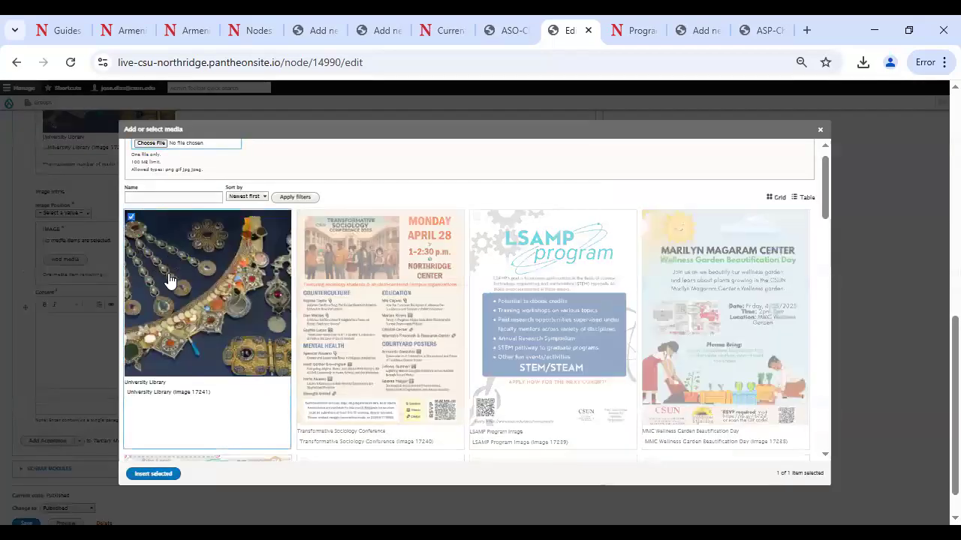
left_click(167, 279)
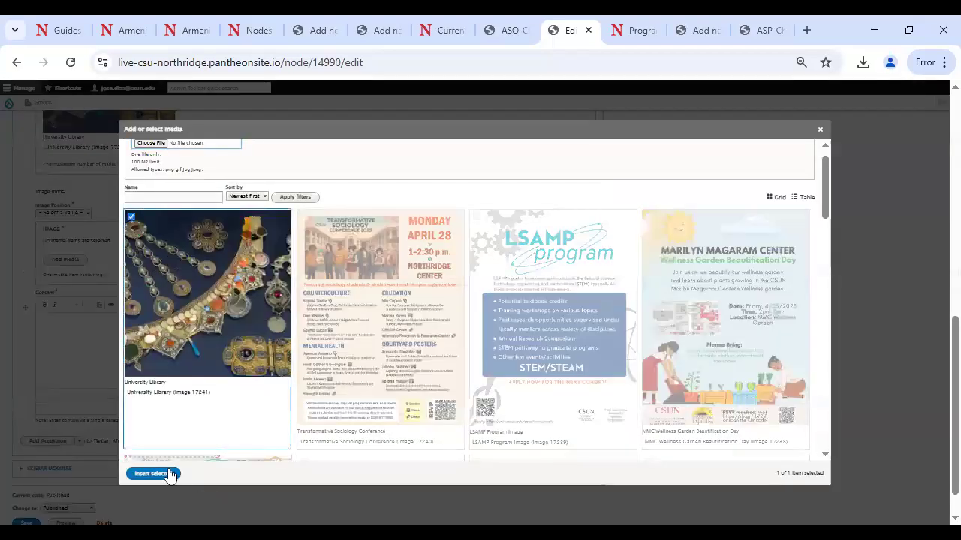
left_click(154, 473)
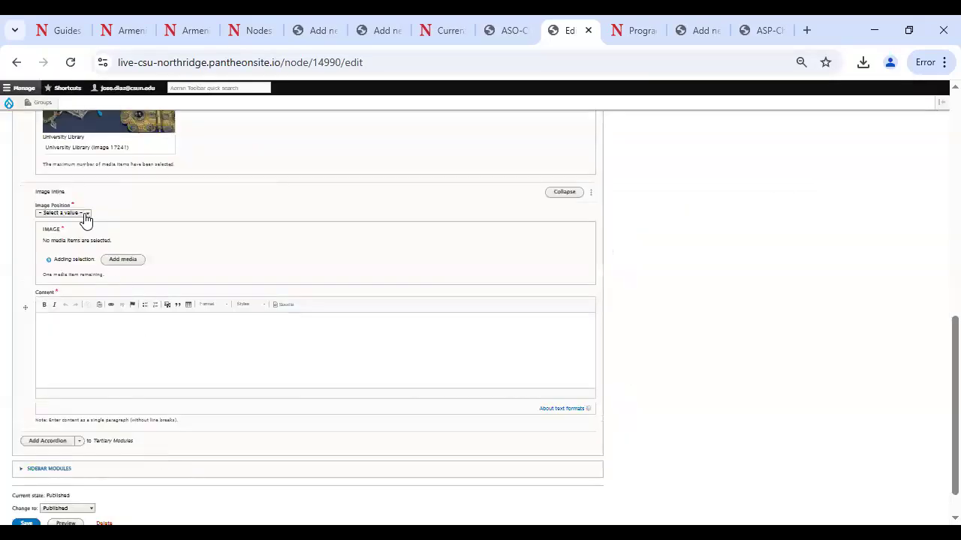
left_click(84, 215)
scroll(187, 308, "down", 3)
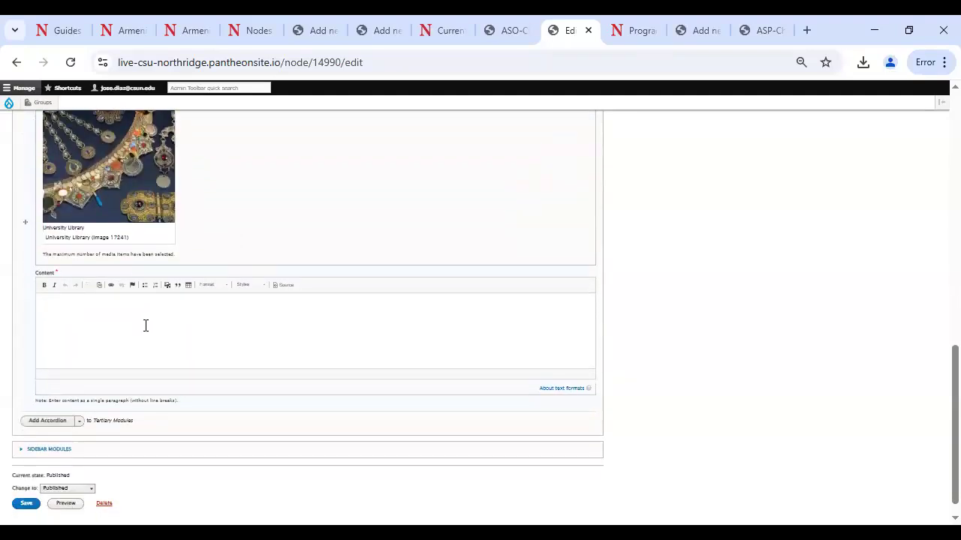
Step: Copy the Northridge Review description from the English department's Current Students page
left_click(642, 31)
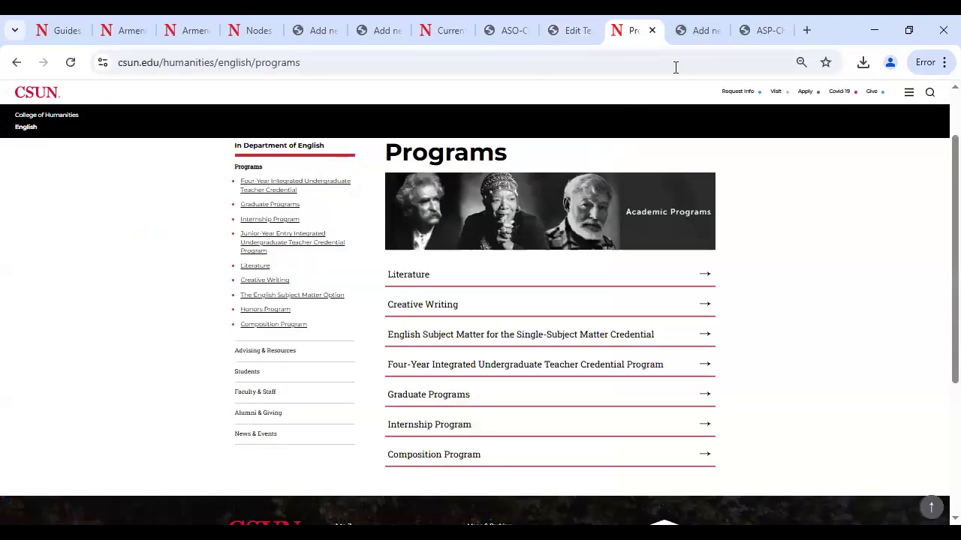
left_click(455, 33)
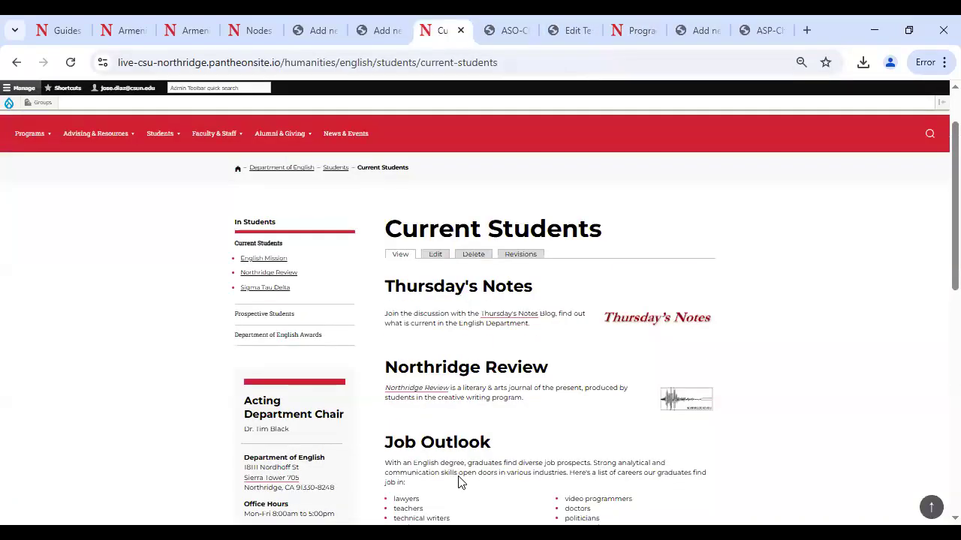
scroll(521, 262, "down", 3)
scroll(532, 287, "up", 1)
left_click_drag(523, 276, 387, 279)
key("ctrl+c")
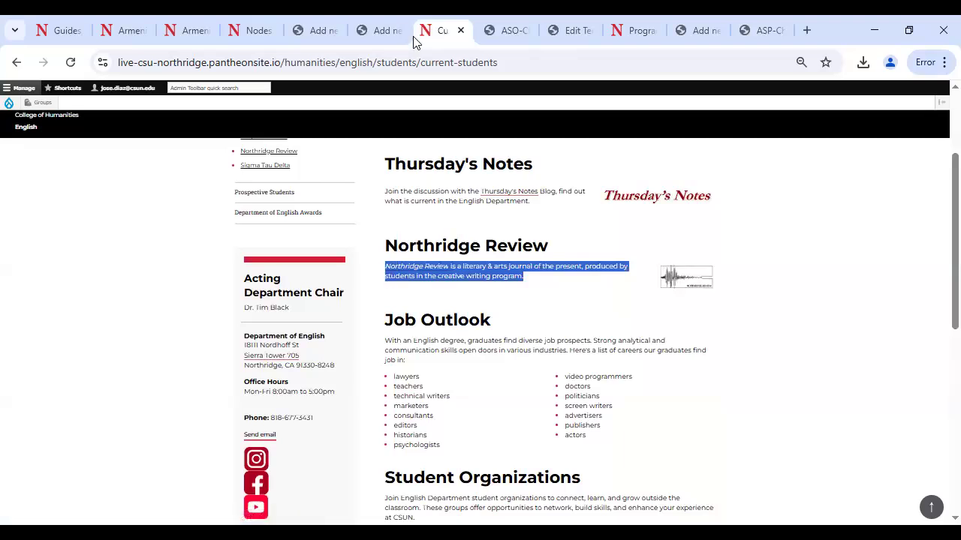
Step: Paste the Northridge Review description into the Image Inline module's content on the practice page
left_click(379, 30)
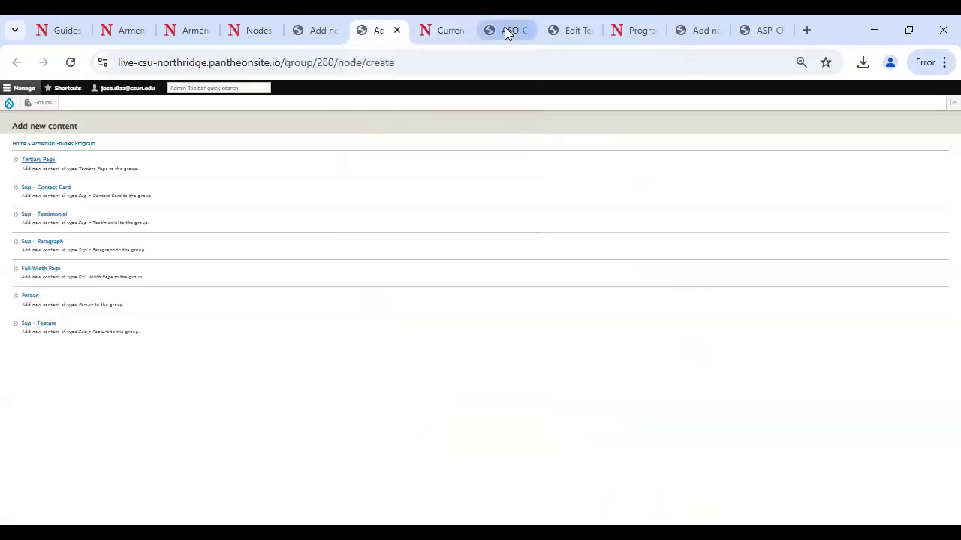
left_click(576, 33)
left_click(158, 322)
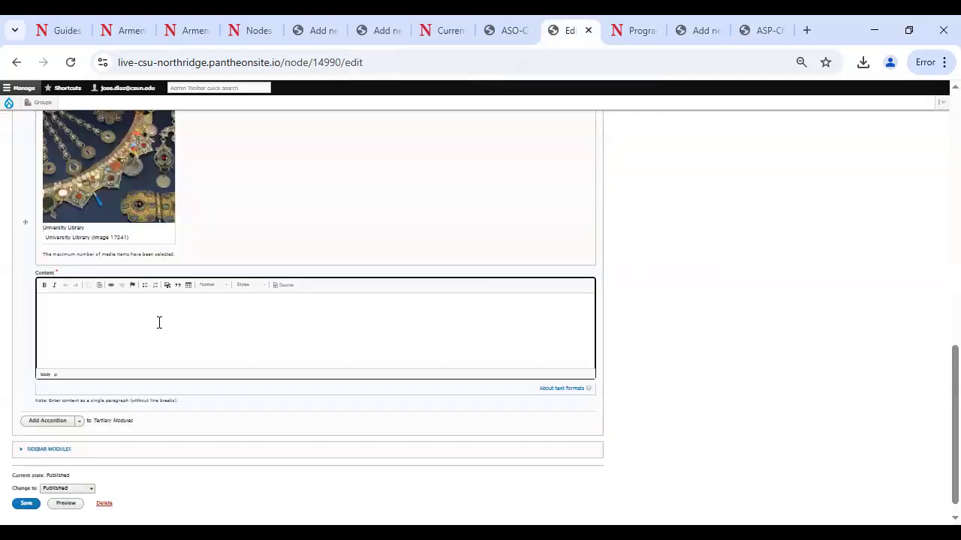
key("ctrl+v")
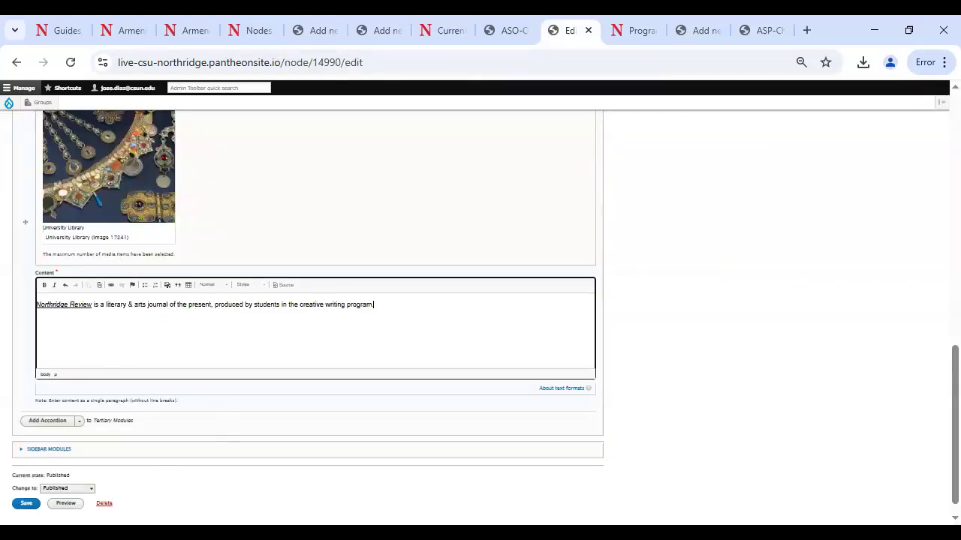
Step: Save the practice page and review the Image Intruder and Image Inline modules on it
scroll(60, 484, "down", 1)
left_click(30, 484)
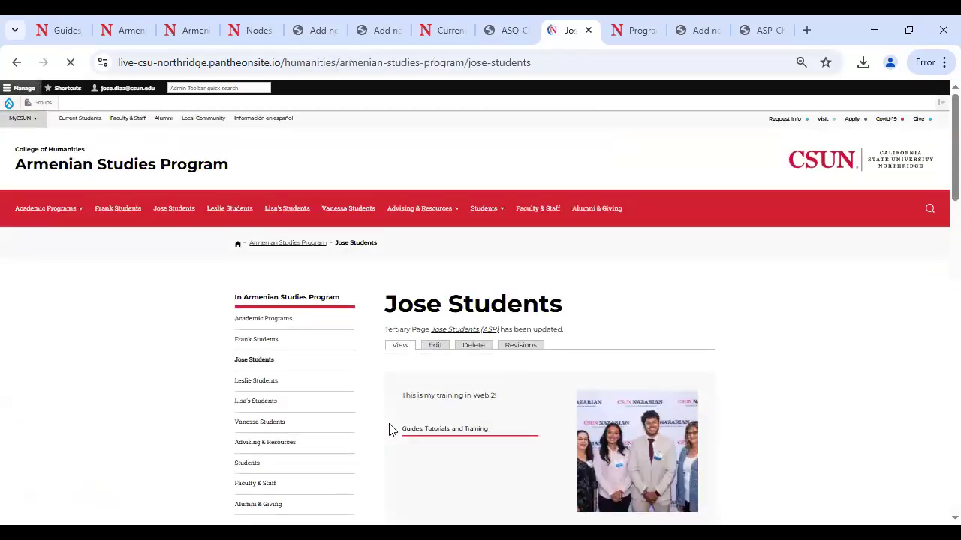
scroll(388, 425, "down", 3)
scroll(389, 425, "down", 10)
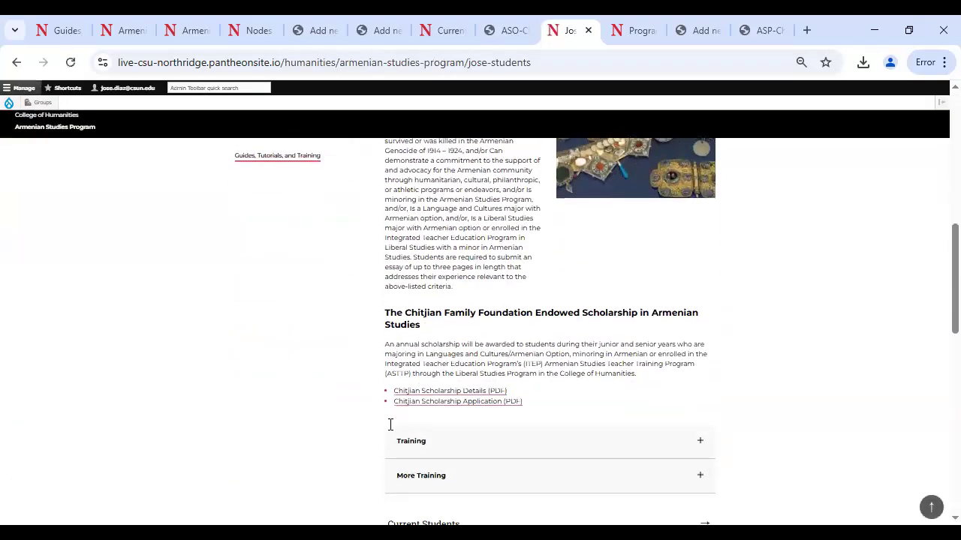
scroll(389, 425, "down", 1)
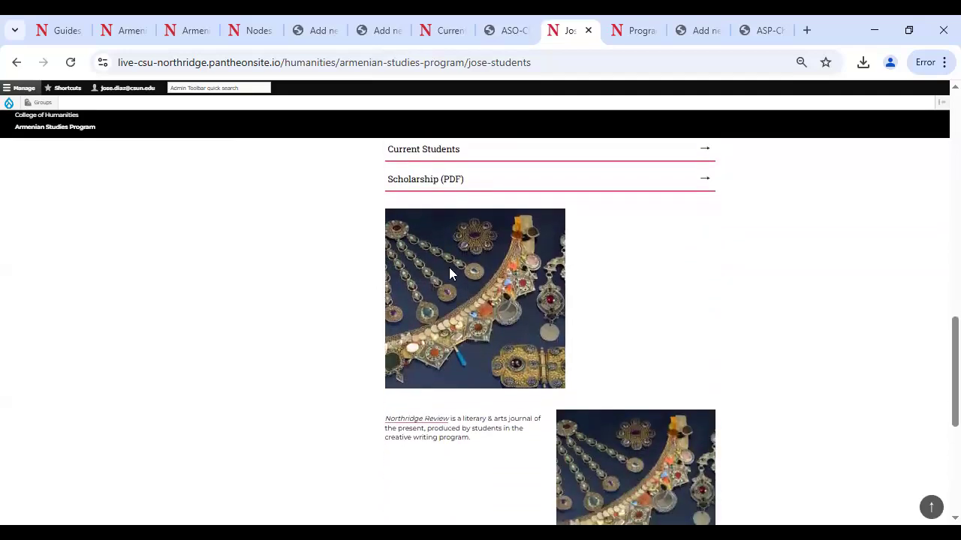
scroll(435, 286, "down", 2)
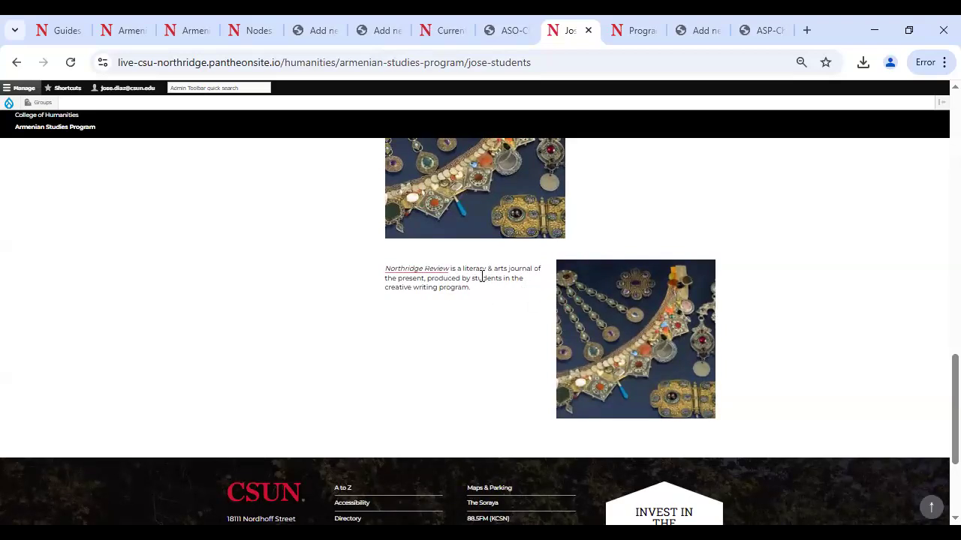
Step: Reopen the practice page for editing and set the On-Campus split column module's split ratio to 80/20
scroll(586, 284, "up", 10)
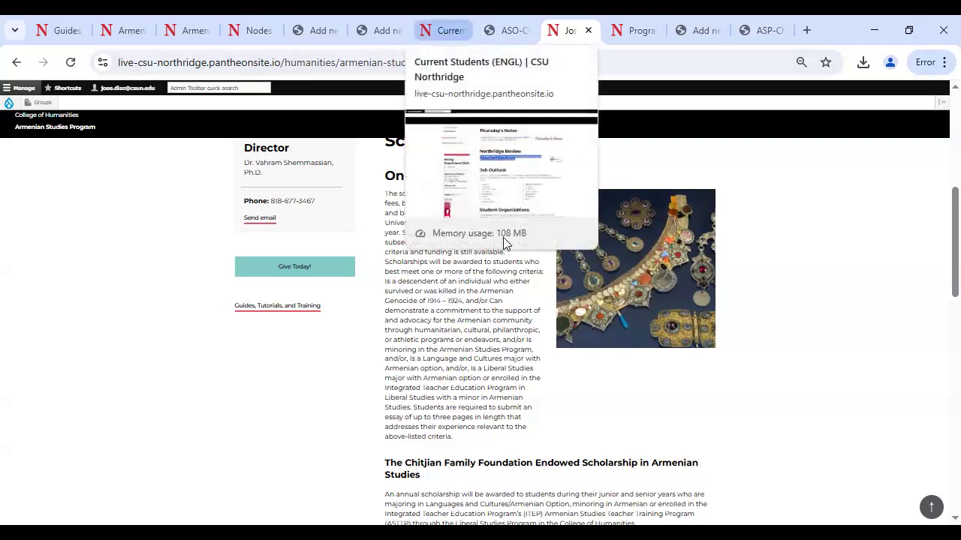
scroll(465, 256, "up", 6)
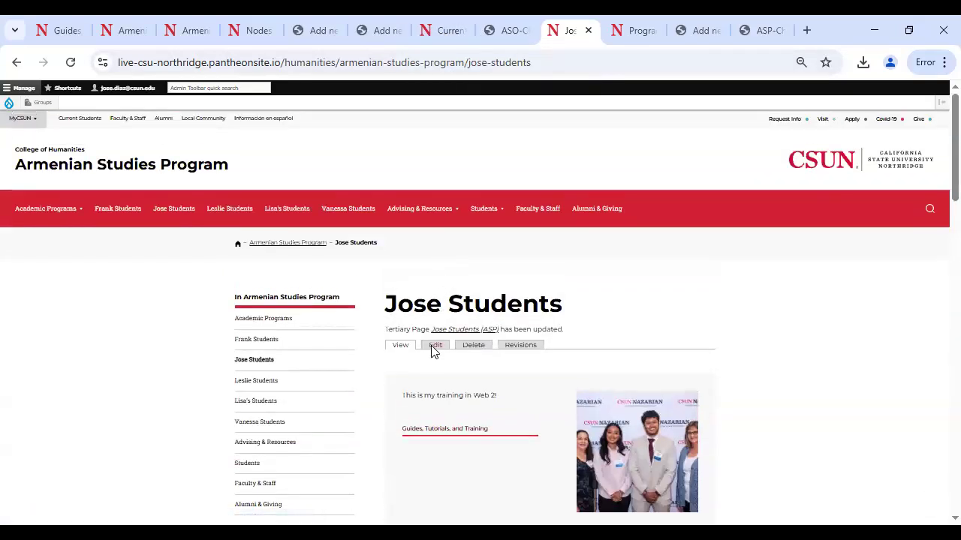
left_click(434, 349)
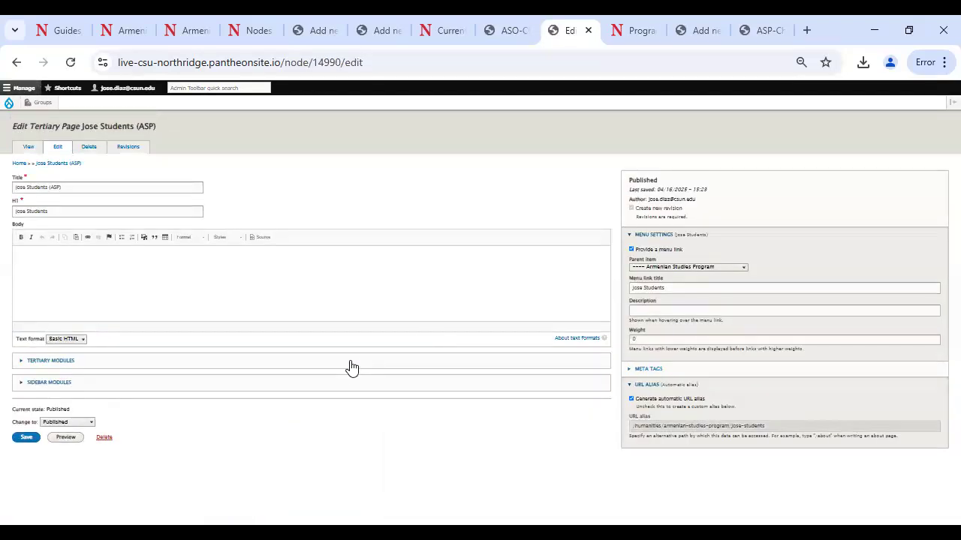
scroll(348, 369, "down", 1)
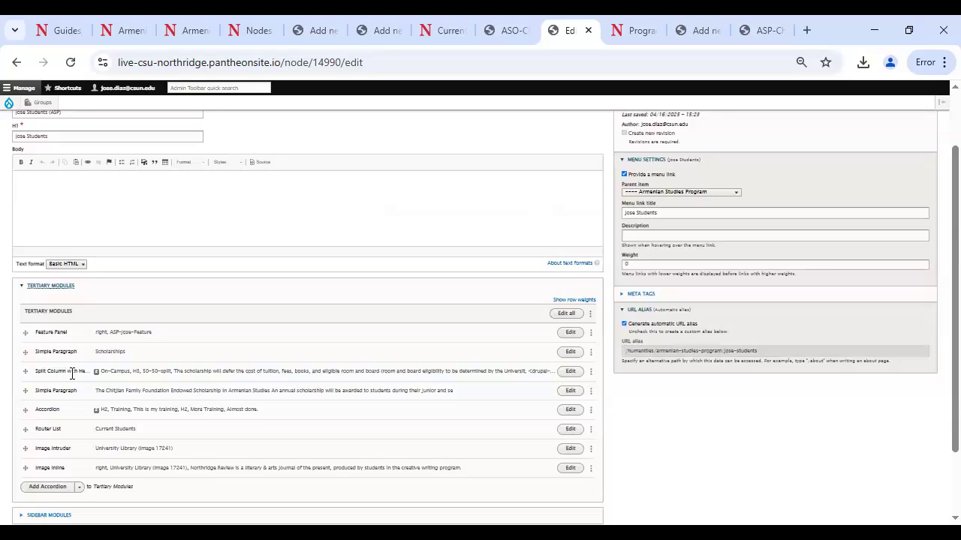
left_click(567, 374)
scroll(255, 416, "down", 2)
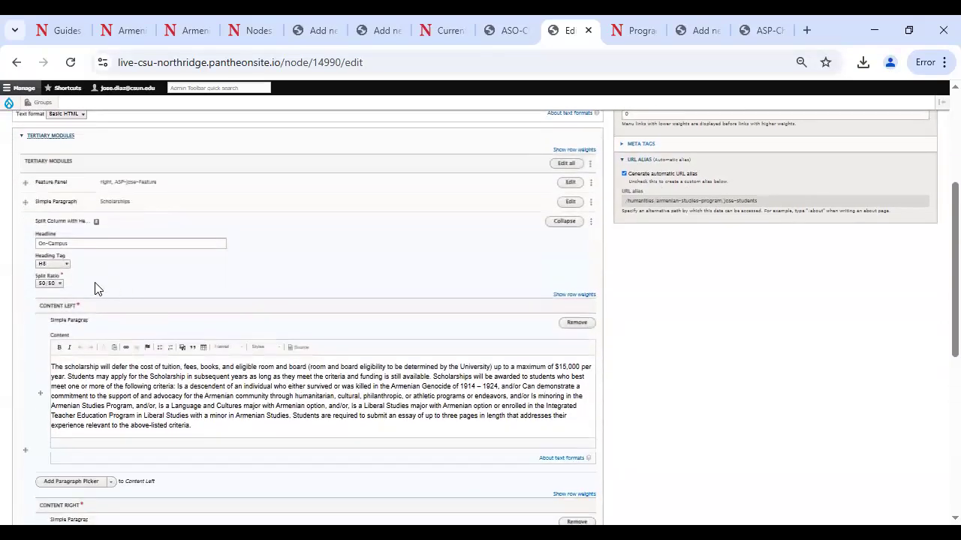
left_click(59, 285)
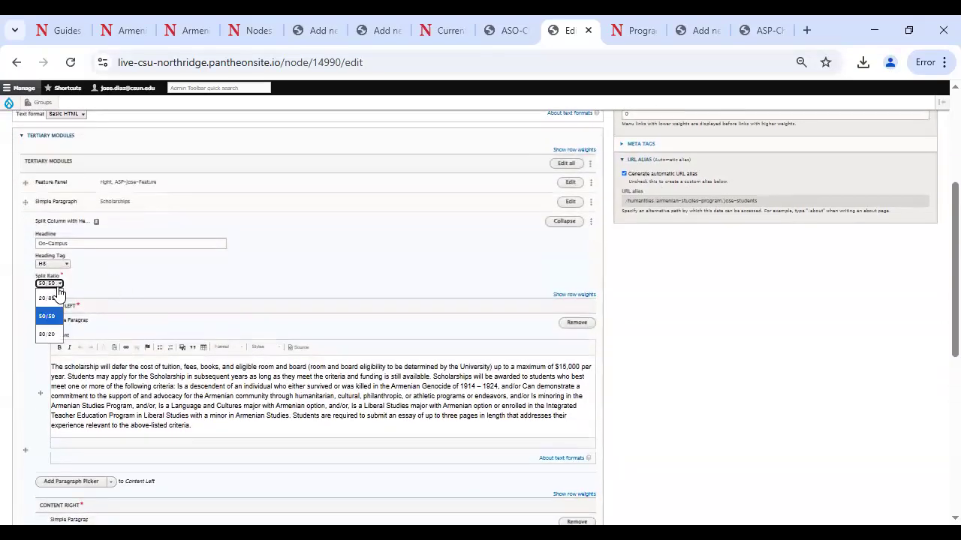
left_click(47, 338)
Step: Save the practice page and review the On-Campus section's column layout and the modules below it
scroll(60, 300, "down", 1)
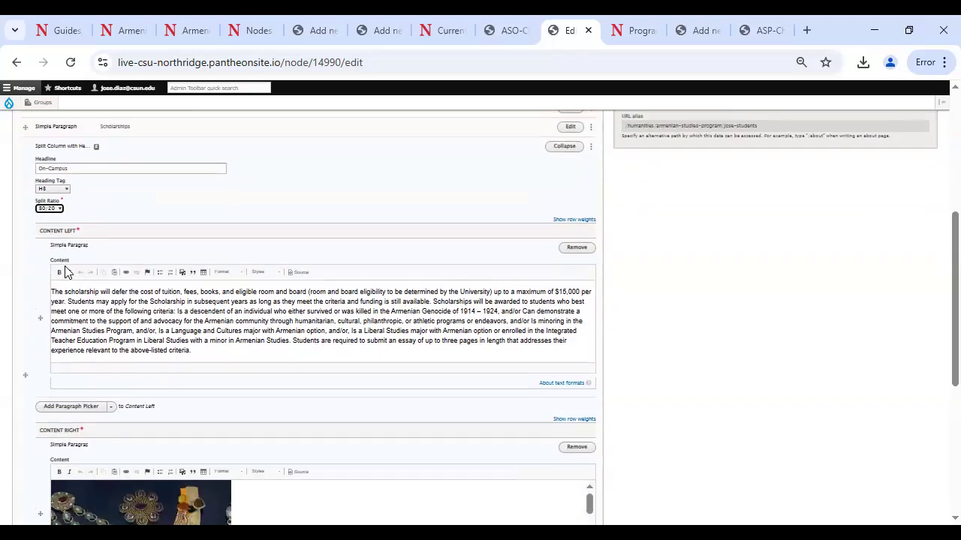
scroll(125, 331, "down", 1)
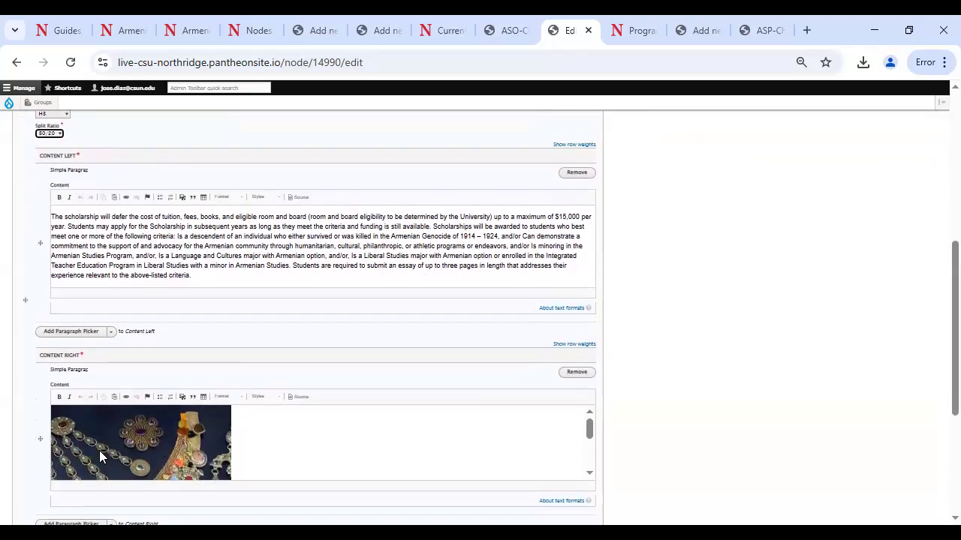
scroll(683, 346, "down", 3)
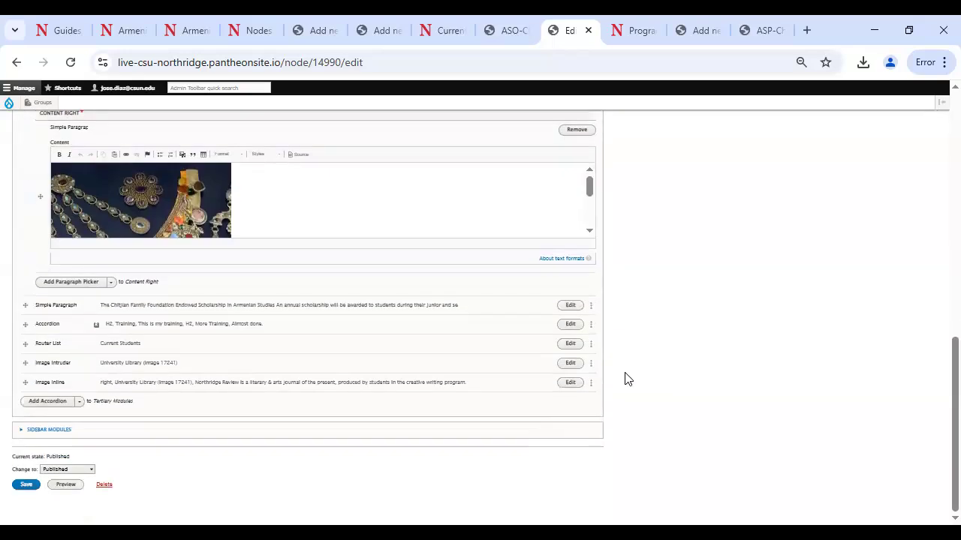
left_click(36, 488)
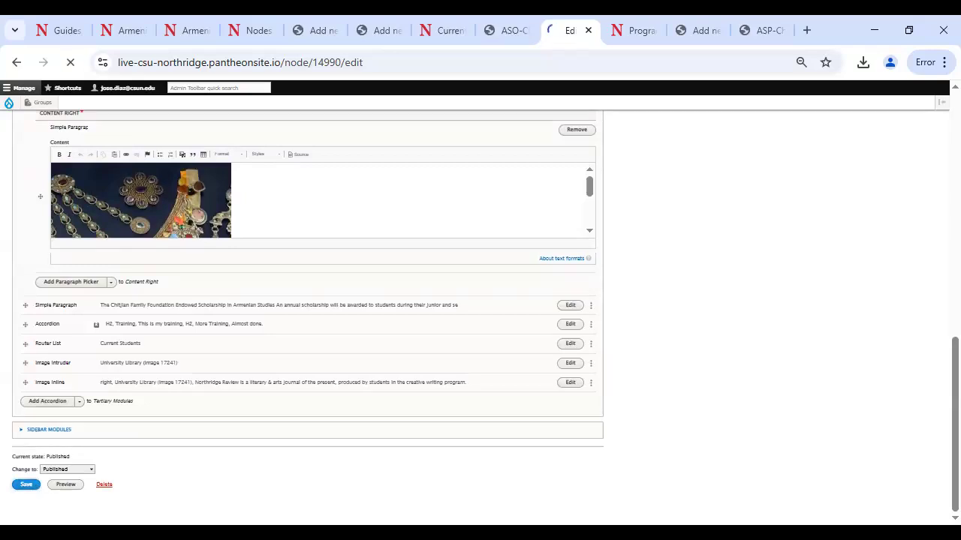
scroll(679, 309, "down", 6)
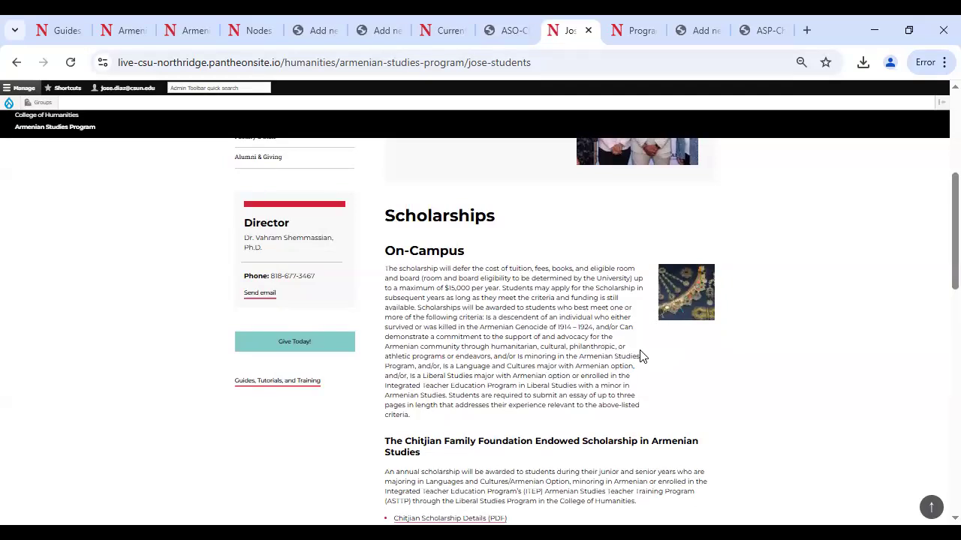
scroll(696, 355, "down", 2)
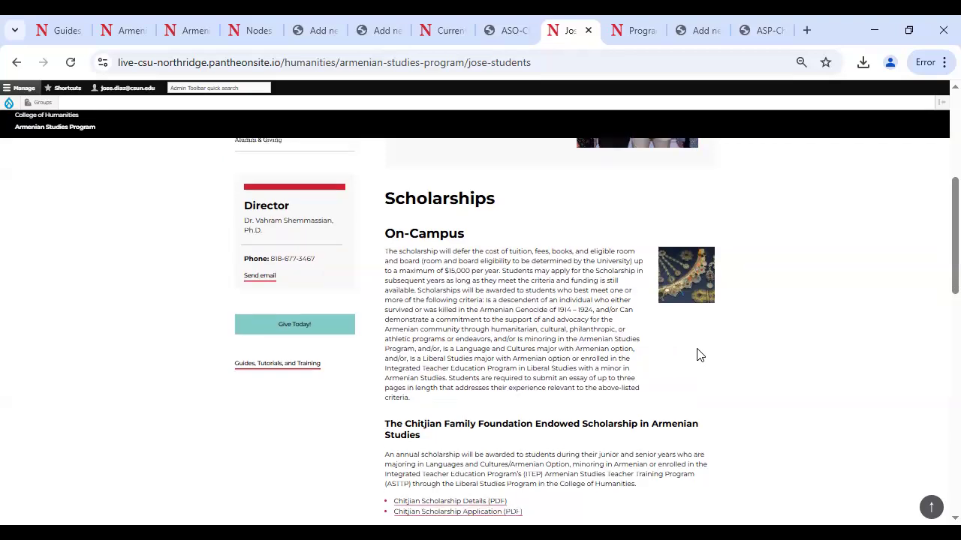
scroll(696, 350, "down", 4)
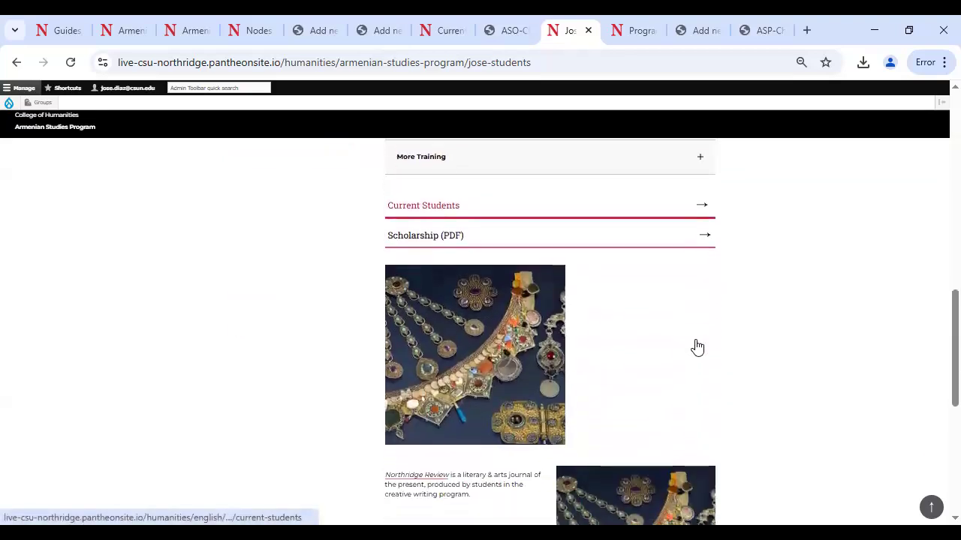
Step: Open the colleague's practice page listed just before this one in the site menu and examine its modules for comparison
scroll(691, 341, "up", 6)
scroll(691, 344, "up", 5)
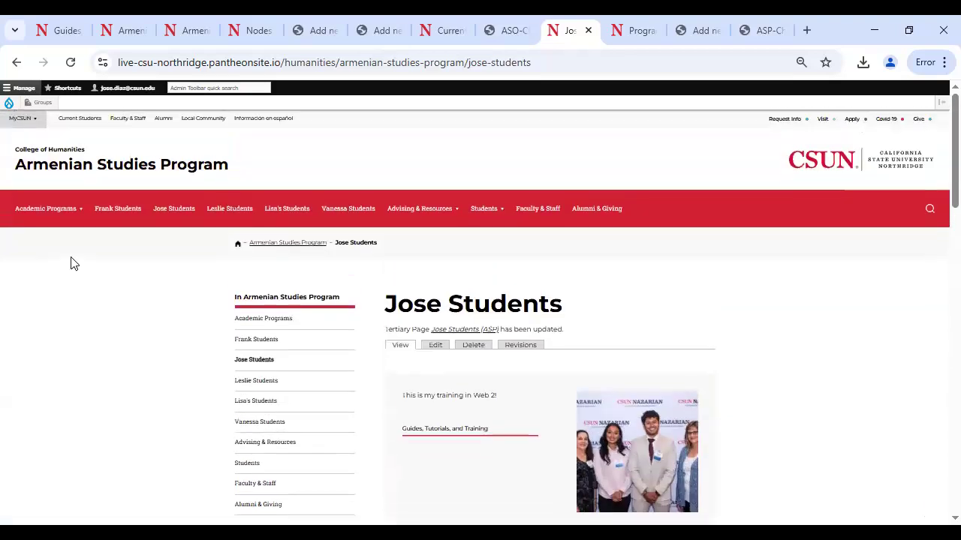
left_click(110, 215)
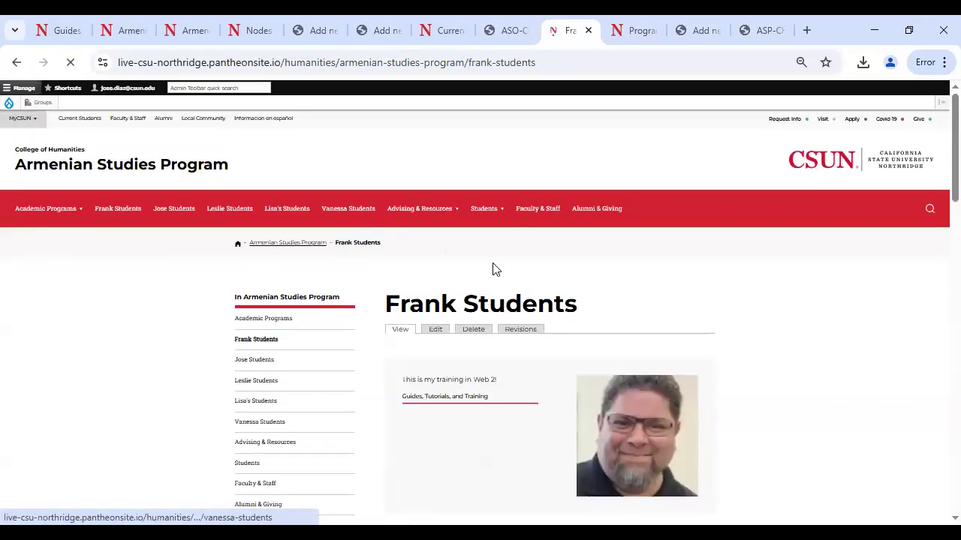
scroll(505, 266, "down", 4)
scroll(509, 261, "down", 7)
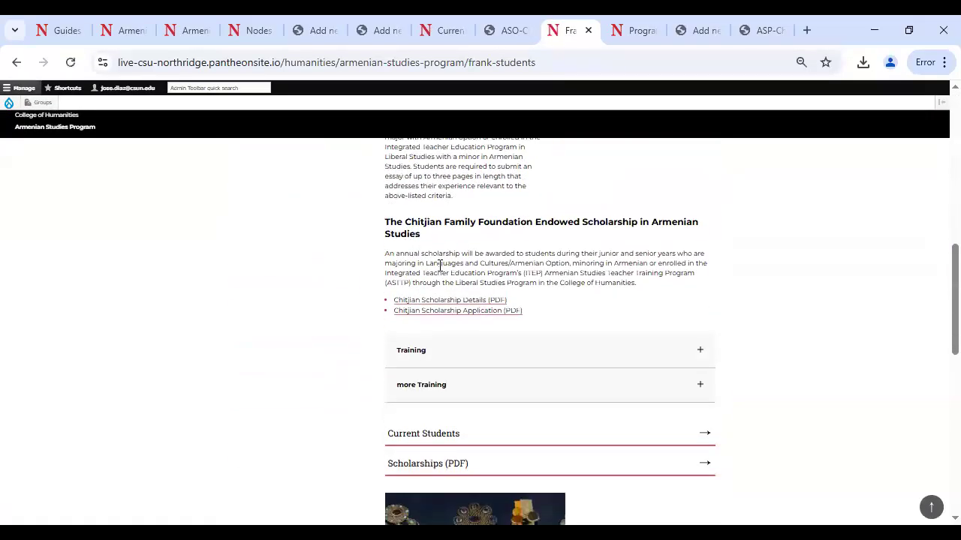
scroll(454, 291, "down", 4)
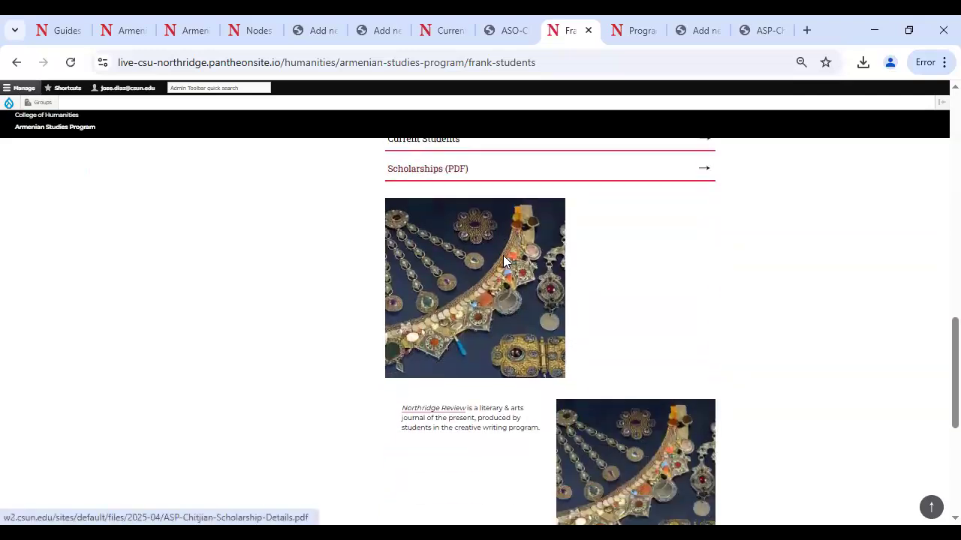
scroll(424, 321, "up", 15)
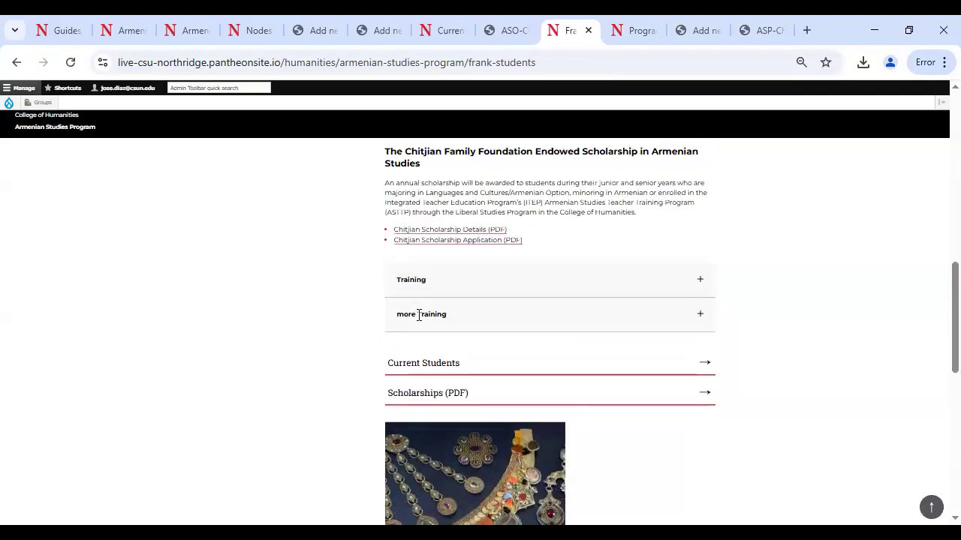
Step: Return to the original practice page and review its modules from the feature panel to the router list
left_click(165, 210)
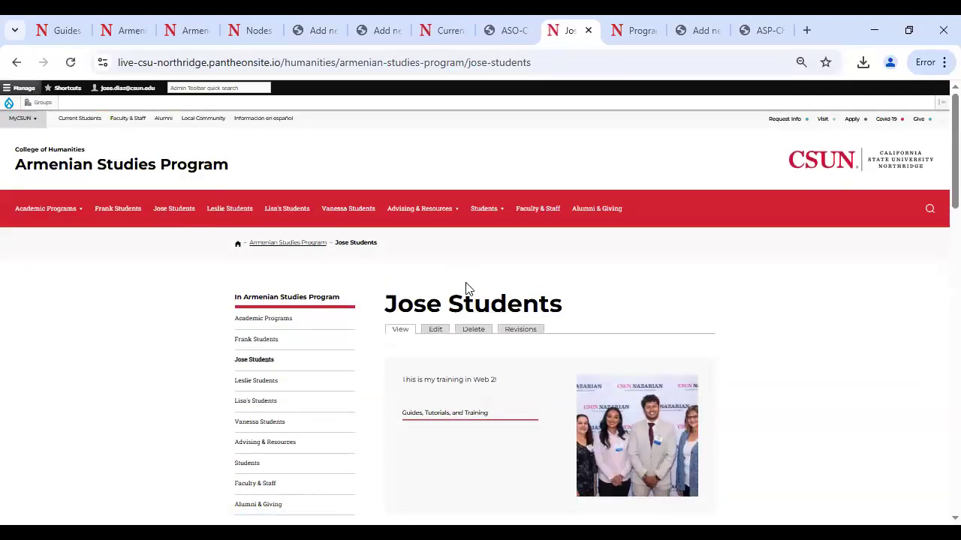
scroll(489, 289, "down", 10)
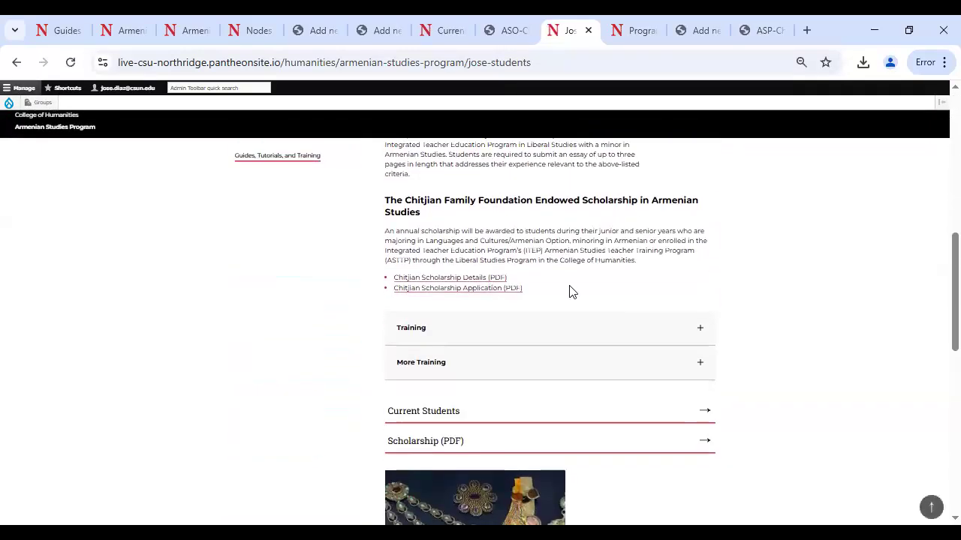
scroll(495, 319, "up", 10)
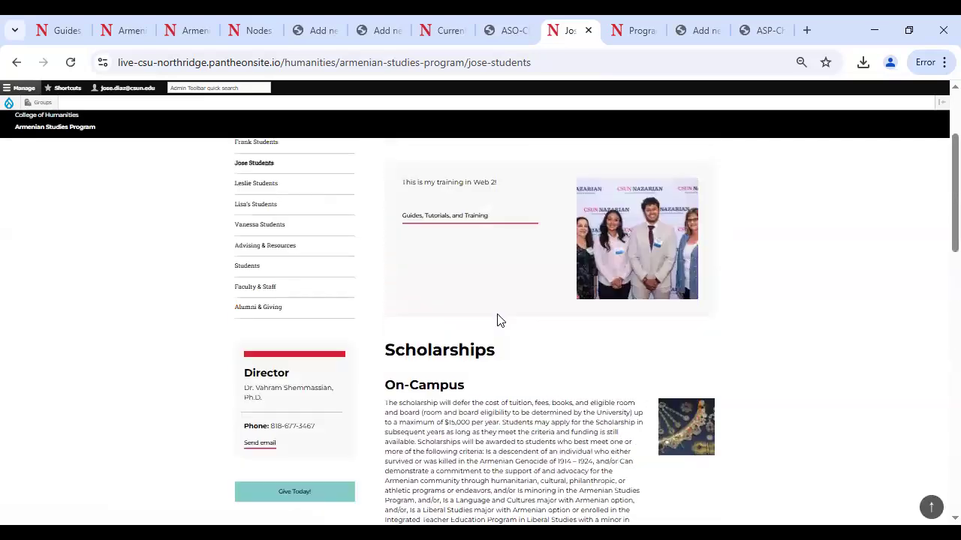
Step: Open the colleague's practice page listed just after this one in the site menu and examine its modules down to the inline image
scroll(497, 314, "down", 8)
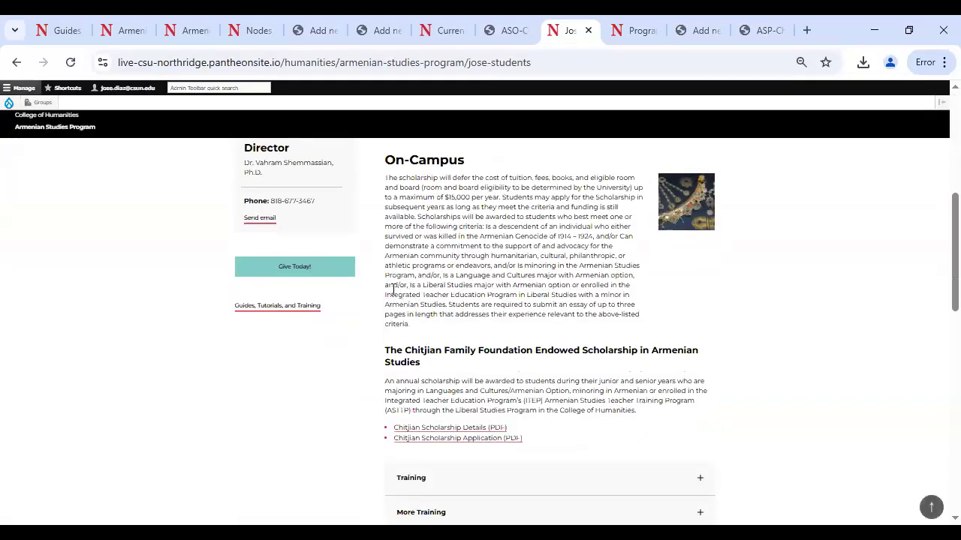
scroll(392, 289, "up", 10)
left_click(223, 208)
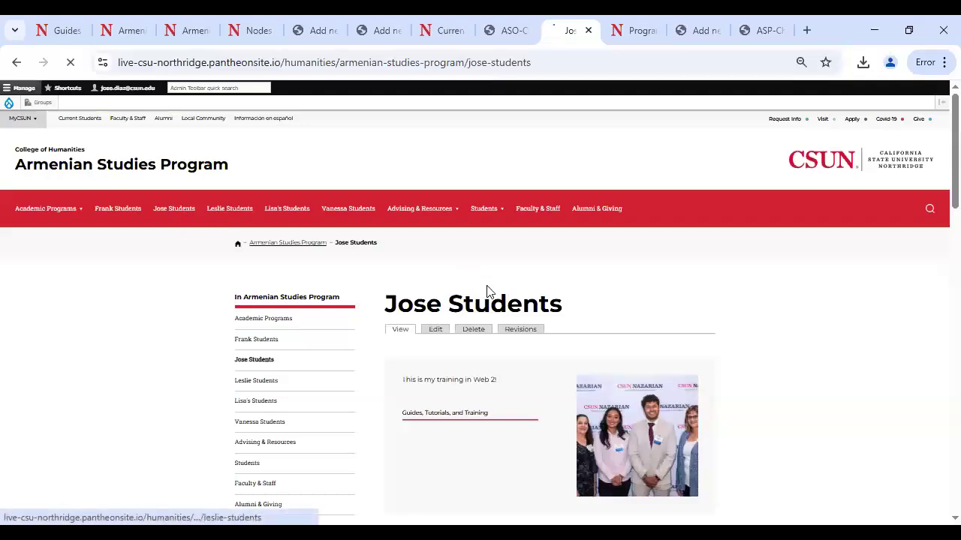
scroll(499, 271, "down", 3)
scroll(517, 277, "down", 6)
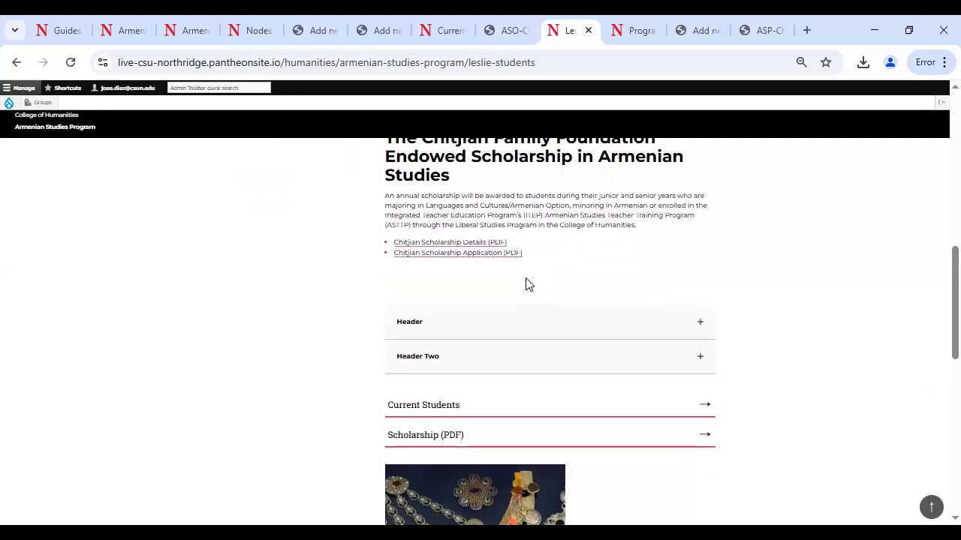
scroll(452, 320, "down", 1)
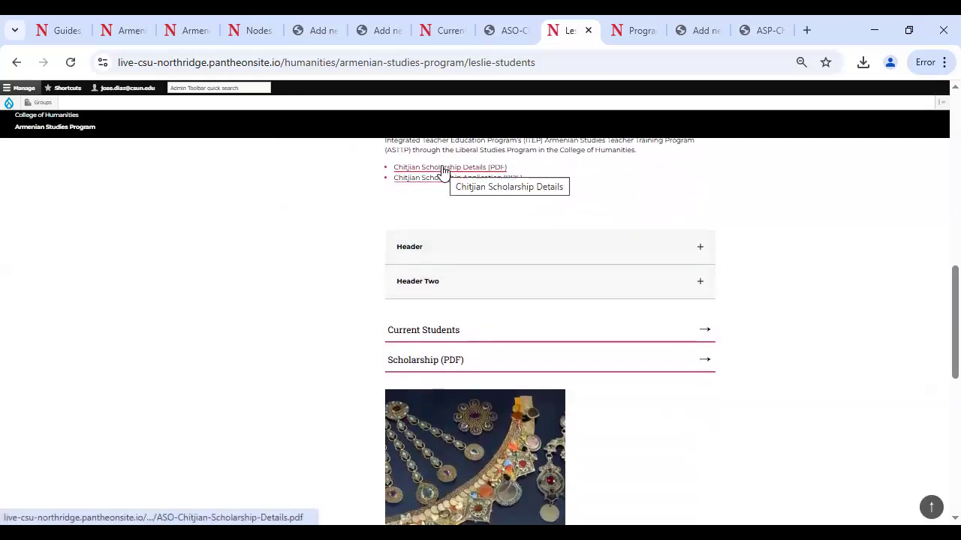
scroll(504, 275, "down", 4)
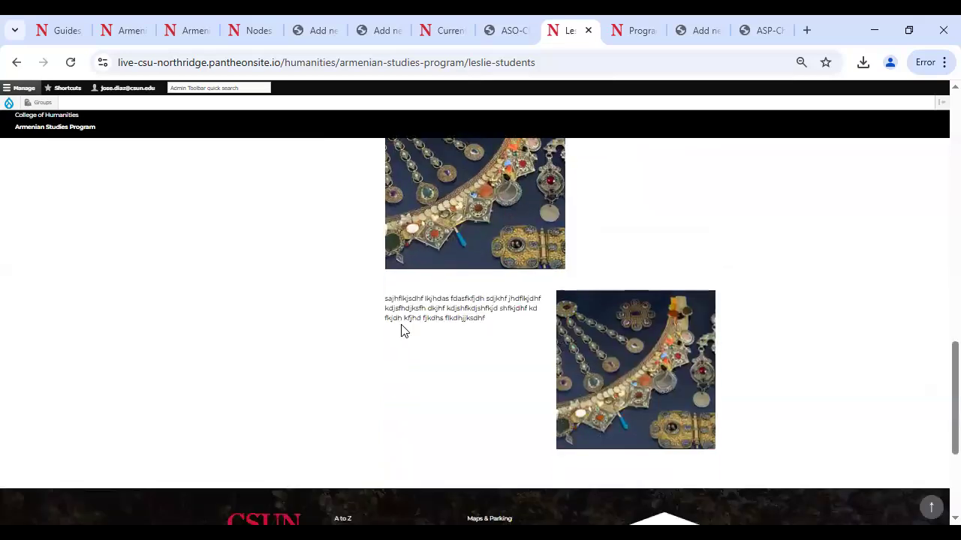
scroll(508, 330, "down", 2)
scroll(510, 324, "up", 20)
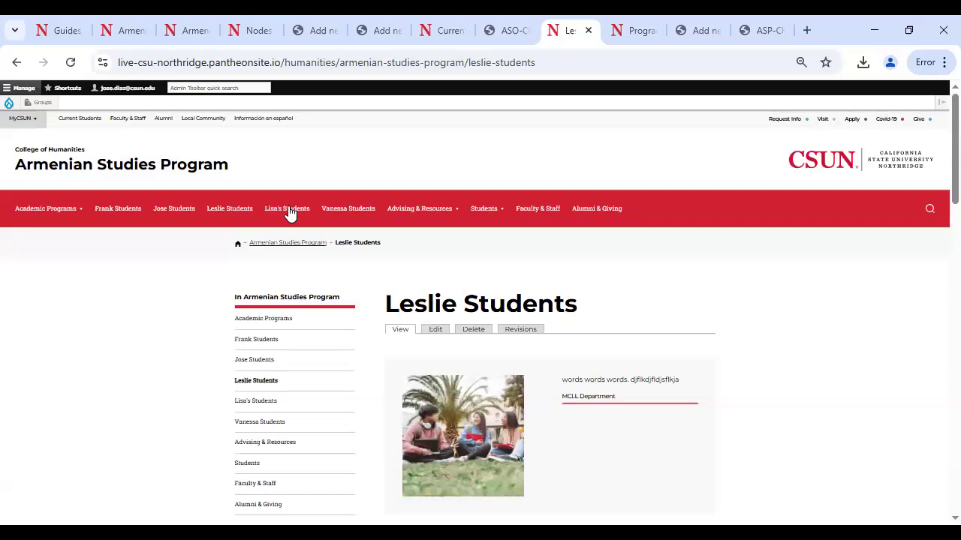
Step: Open the last two colleagues' practice pages listed before Advising & Resources, one after the other, and examine their modules for comparison
left_click(291, 210)
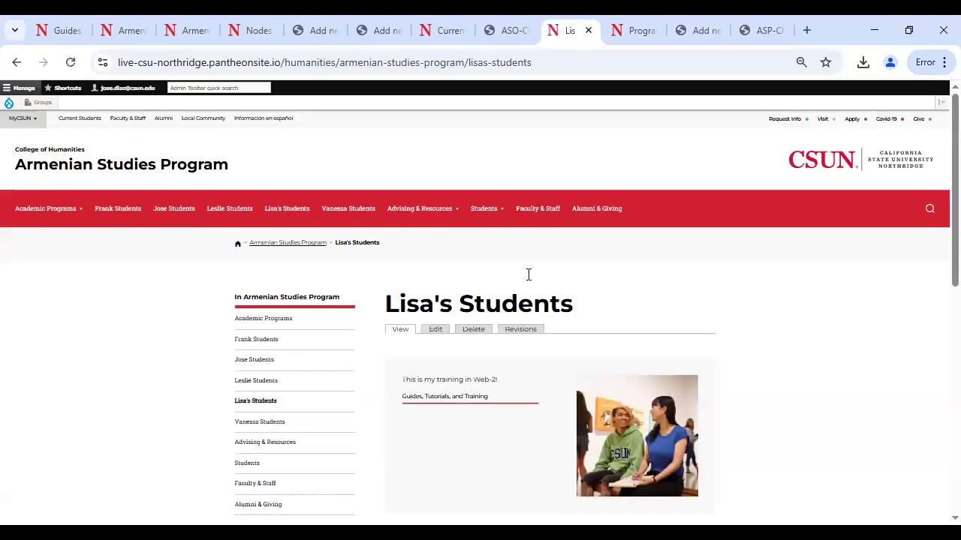
scroll(528, 279, "down", 3)
scroll(529, 280, "up", 3)
left_click(336, 208)
scroll(502, 308, "down", 1)
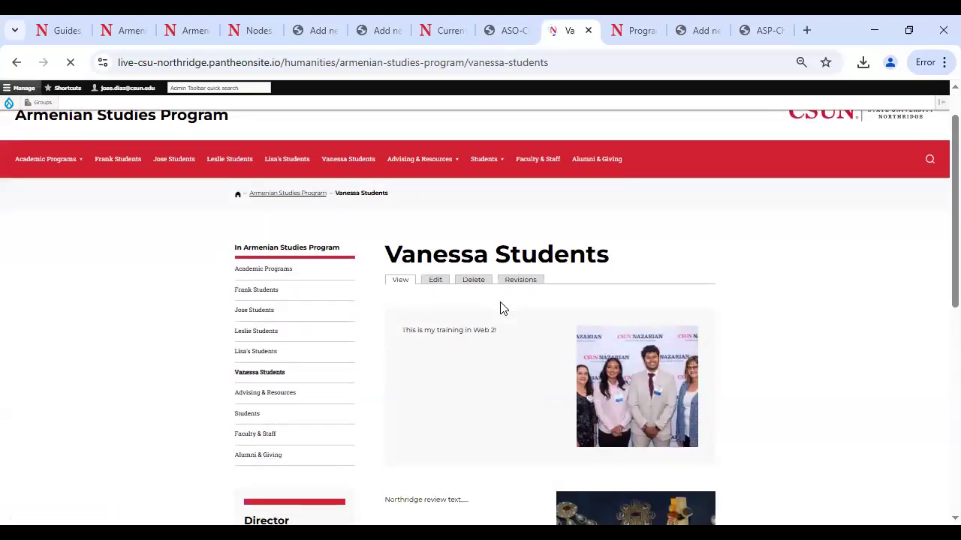
scroll(502, 308, "down", 5)
scroll(497, 262, "up", 3)
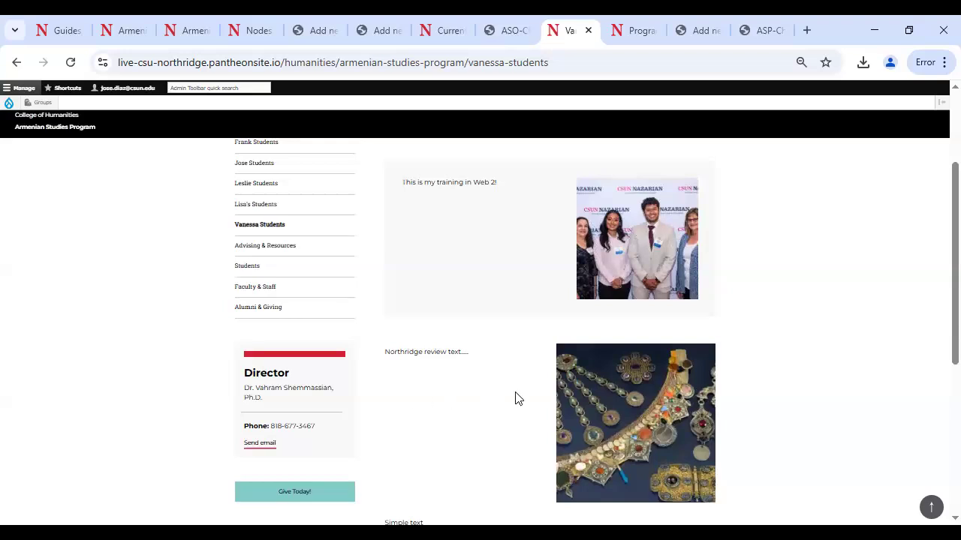
scroll(480, 273, "down", 2)
scroll(476, 278, "up", 5)
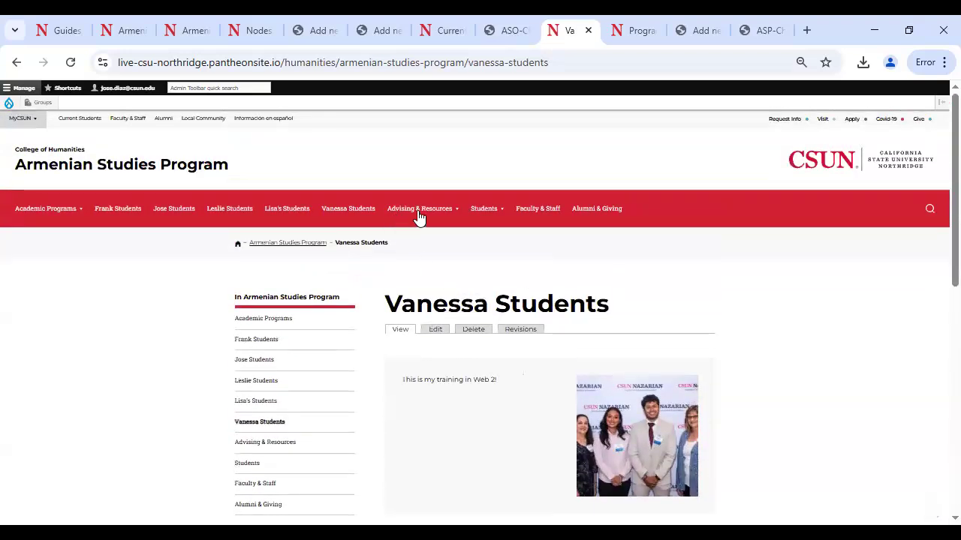
Step: Open the original practice page for editing and add a Testimonial Slider tertiary module with the heading "Student Spotlight"
left_click(162, 211)
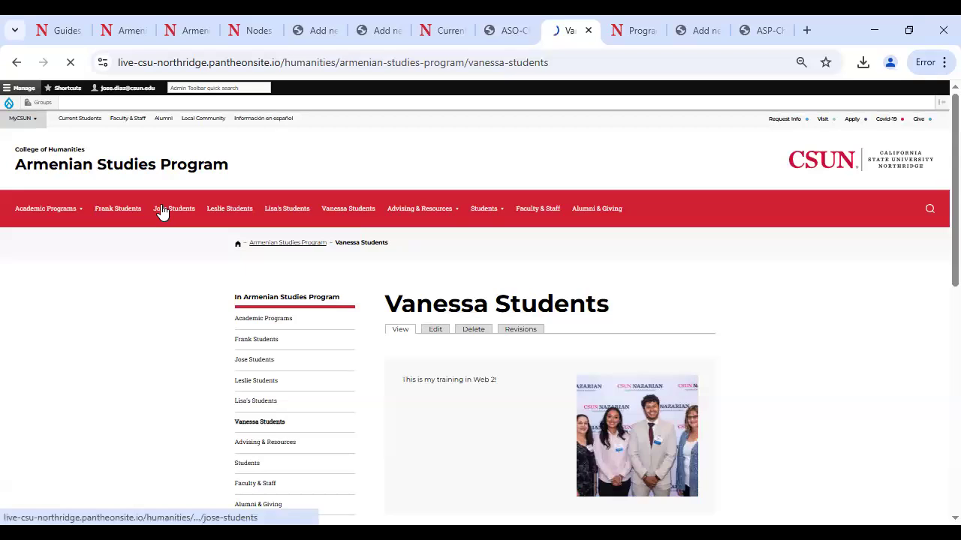
left_click(435, 333)
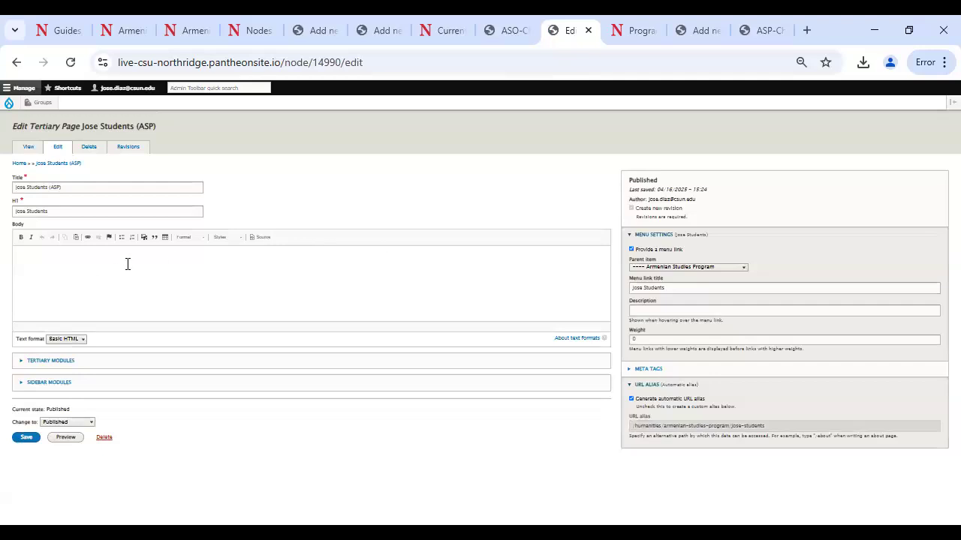
left_click(51, 361)
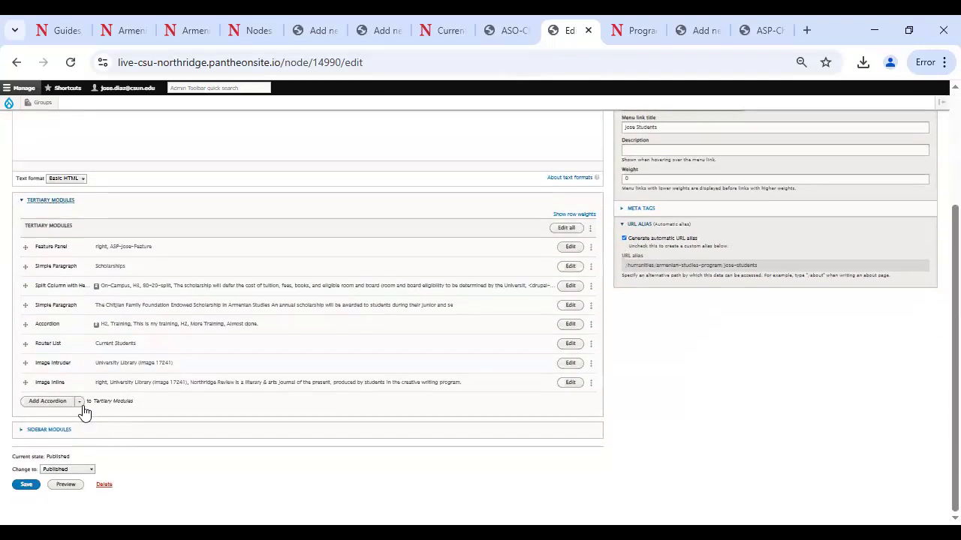
left_click(79, 401)
scroll(81, 411, "down", 1)
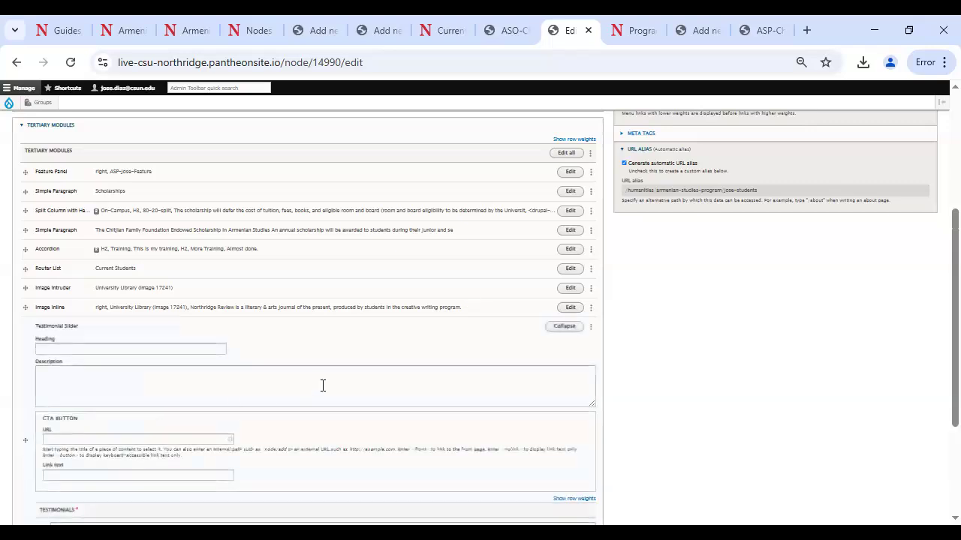
scroll(322, 390, "down", 1)
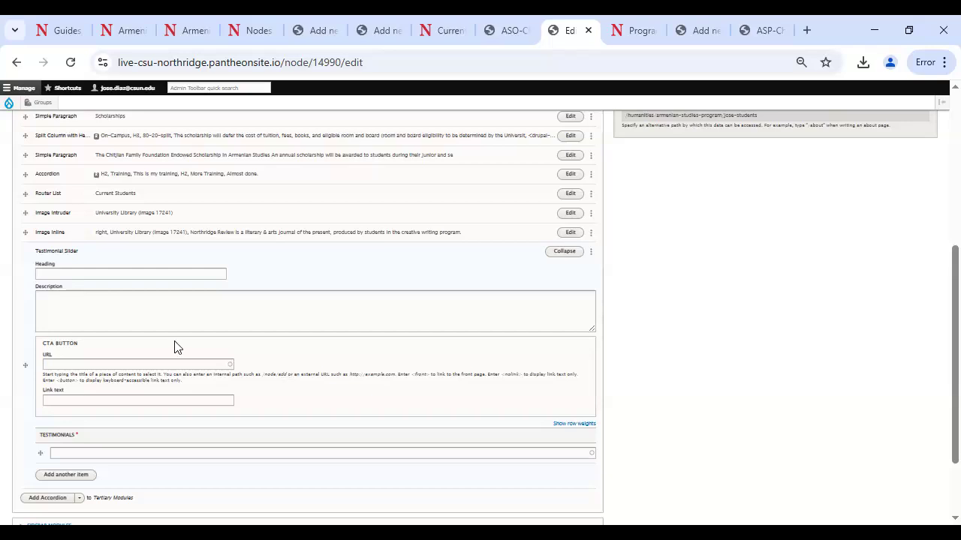
left_click(193, 272)
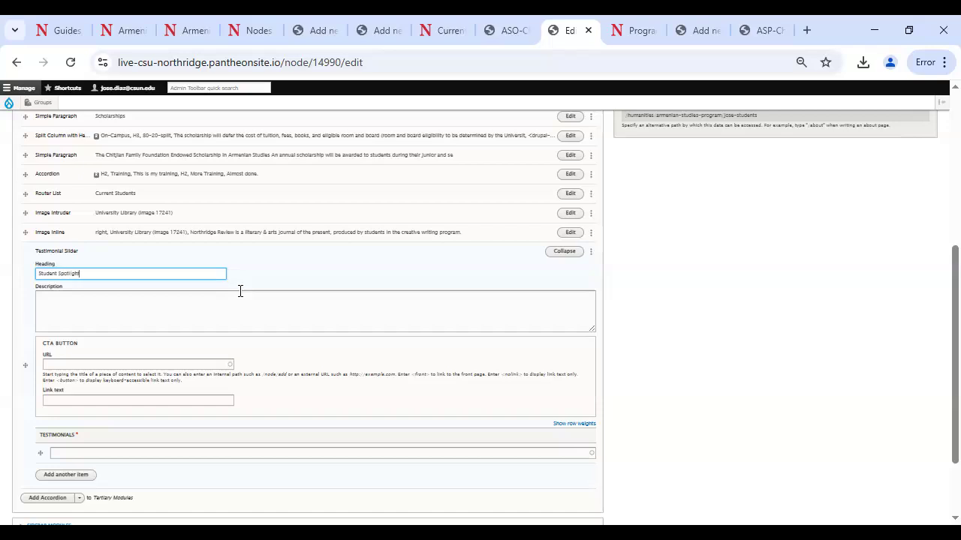
Step: Check the slider's CTA button fields, and open the College of Humanities page in the English programs tab to examine its testimonial slider
scroll(159, 308, "down", 1)
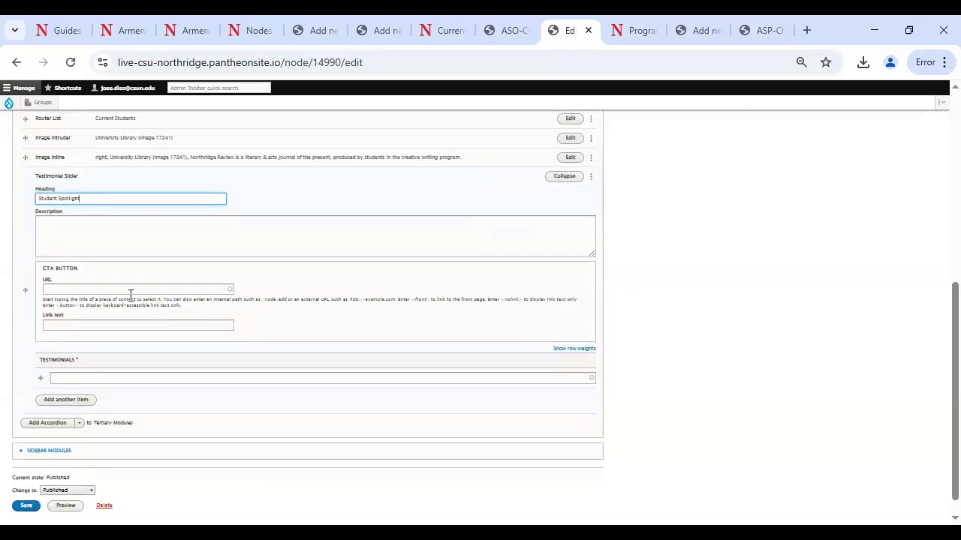
left_click(108, 291)
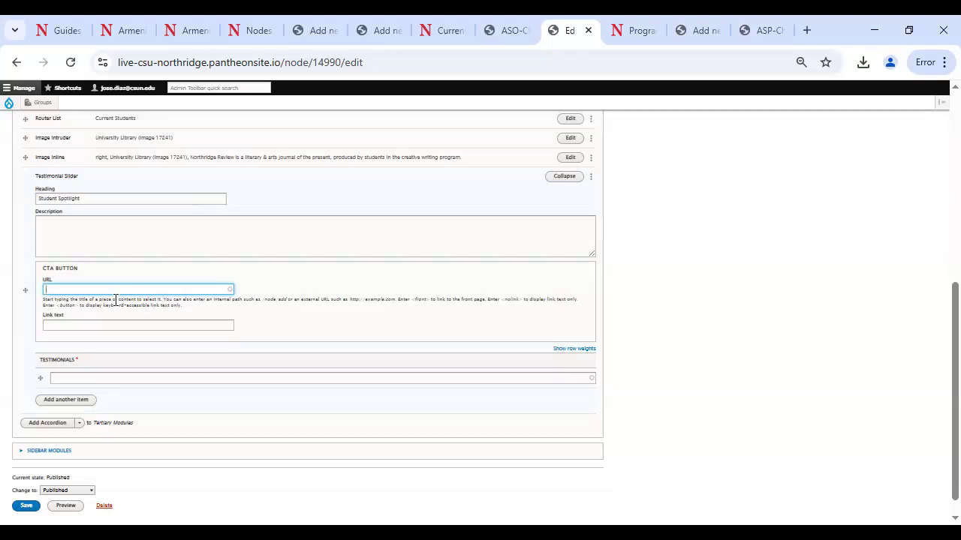
left_click(107, 326)
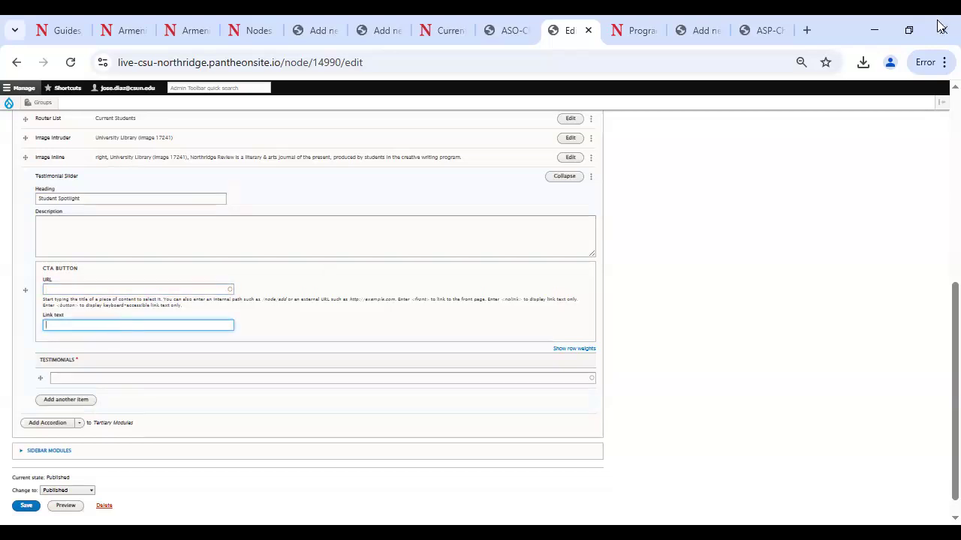
left_click(642, 32)
scroll(480, 259, "up", 2)
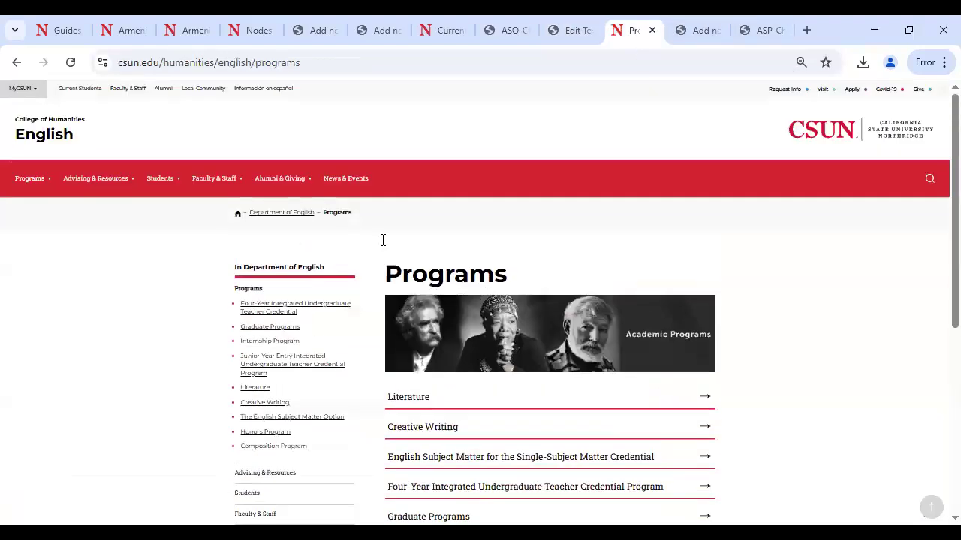
left_click(70, 124)
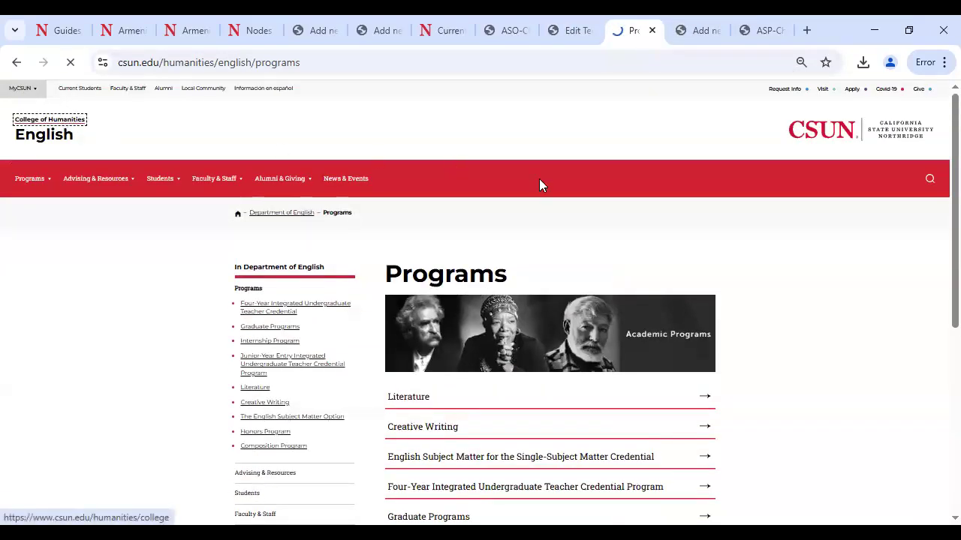
scroll(489, 233, "down", 1)
scroll(489, 233, "down", 4)
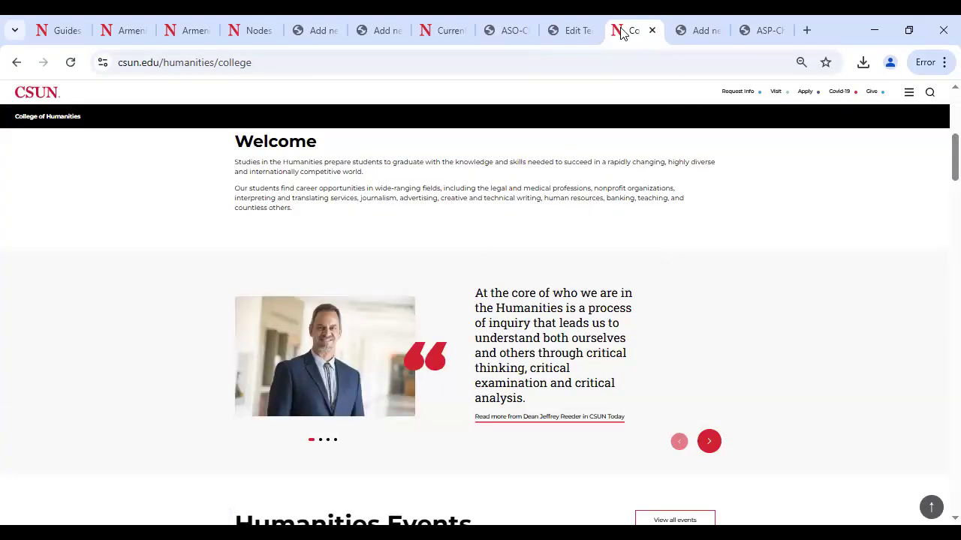
Step: Return to the practice page's edit form and search testimonials for HUMN, choosing the Dean Scholar TestimonialSpotlight entry as the first testimonial
left_click(575, 33)
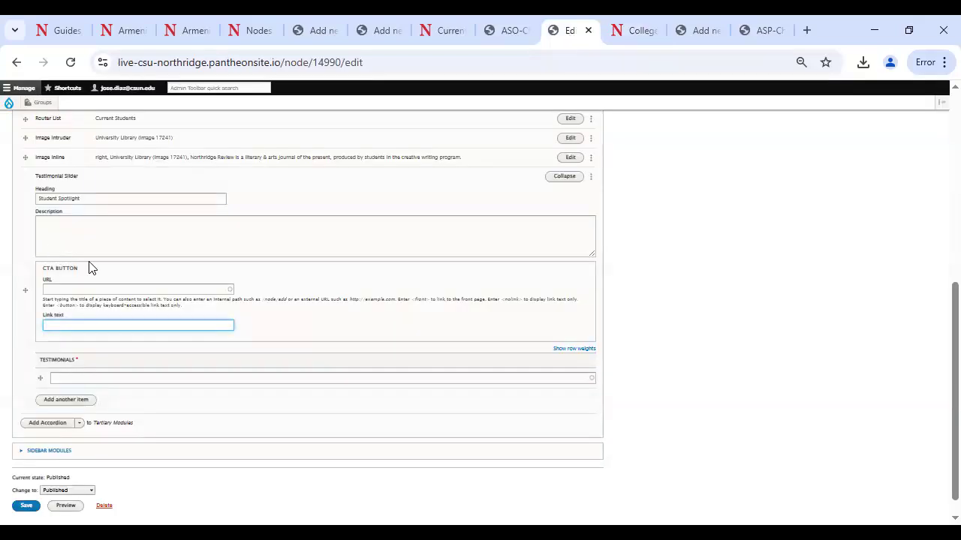
scroll(75, 286, "down", 1)
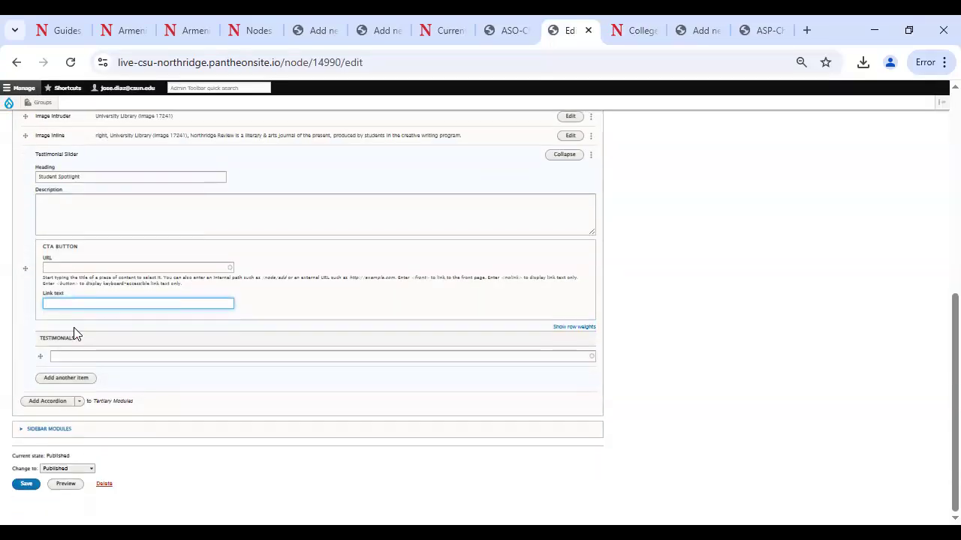
left_click(82, 357)
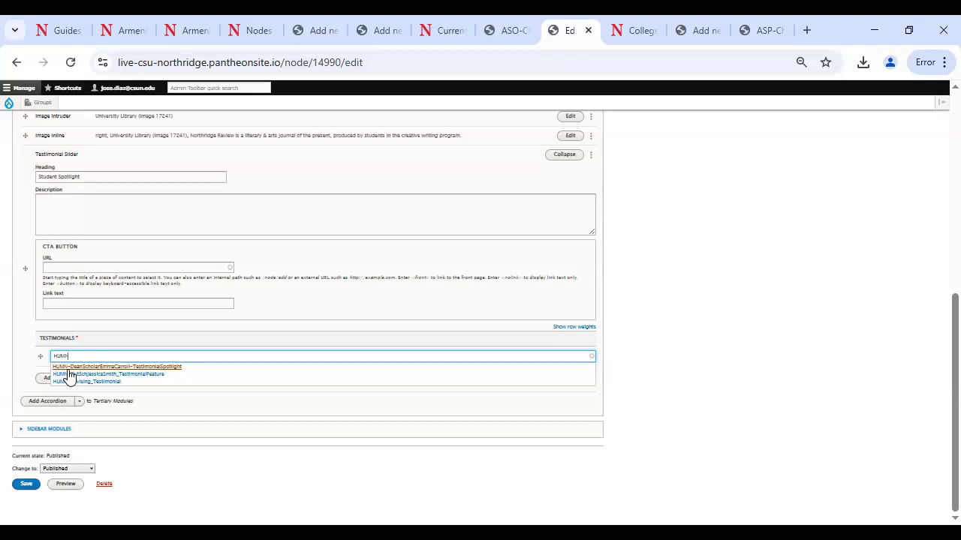
left_click(150, 368)
Step: Add two more testimonials to the slider: the HUMN TestimonialFeature entry and HUMN_Advising_Testimonial
left_click(66, 379)
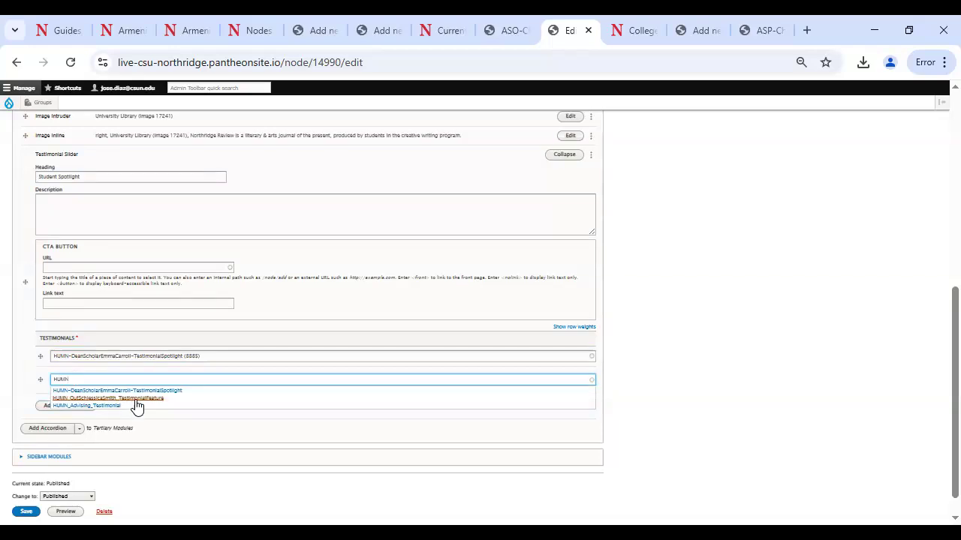
left_click(118, 399)
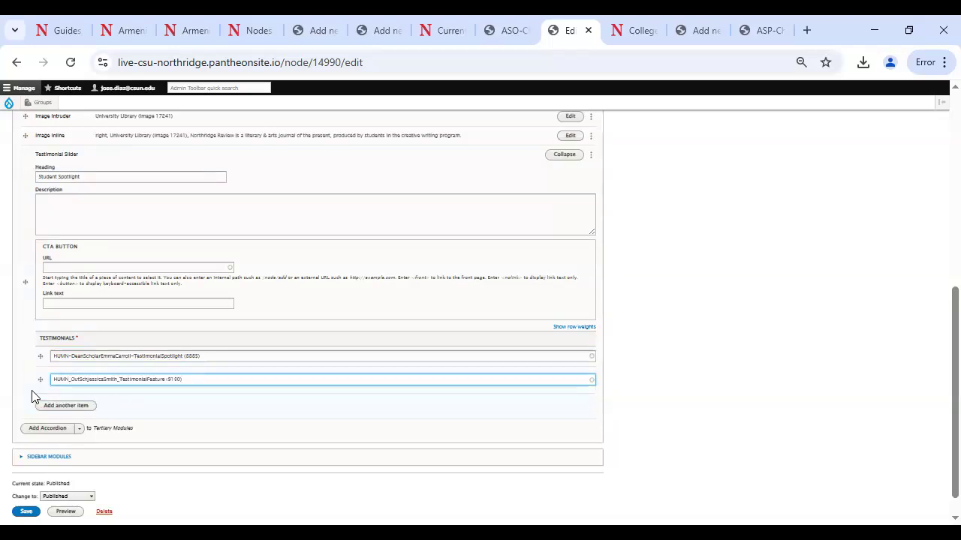
left_click(65, 406)
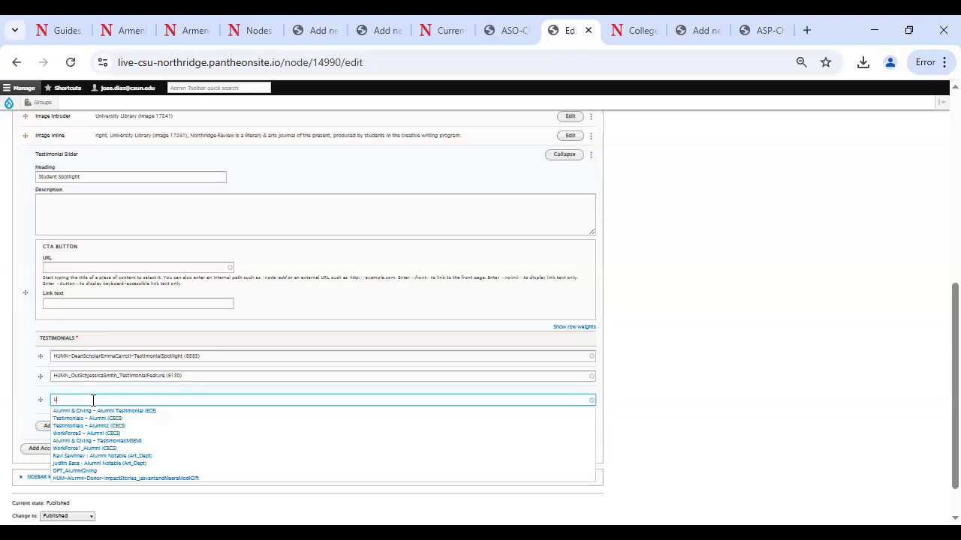
type("Humn")
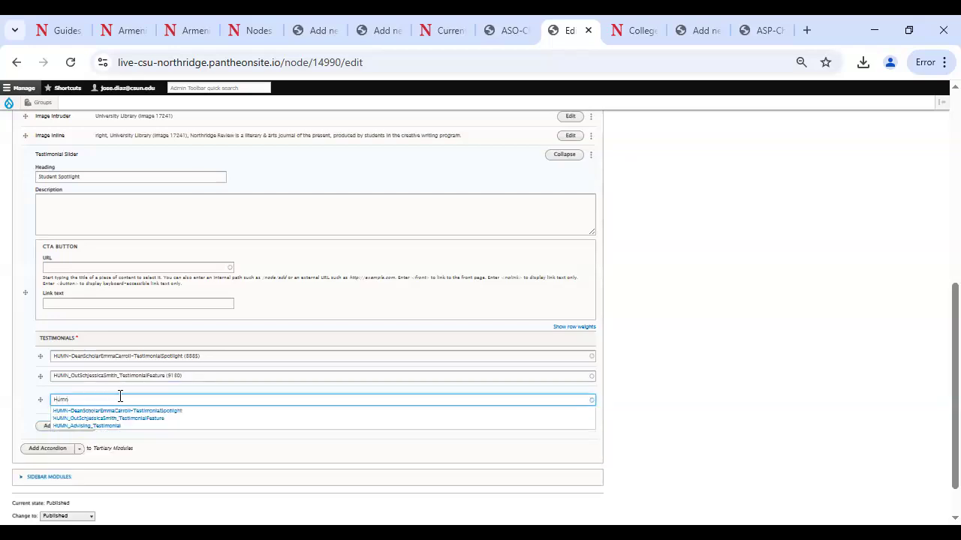
left_click(102, 426)
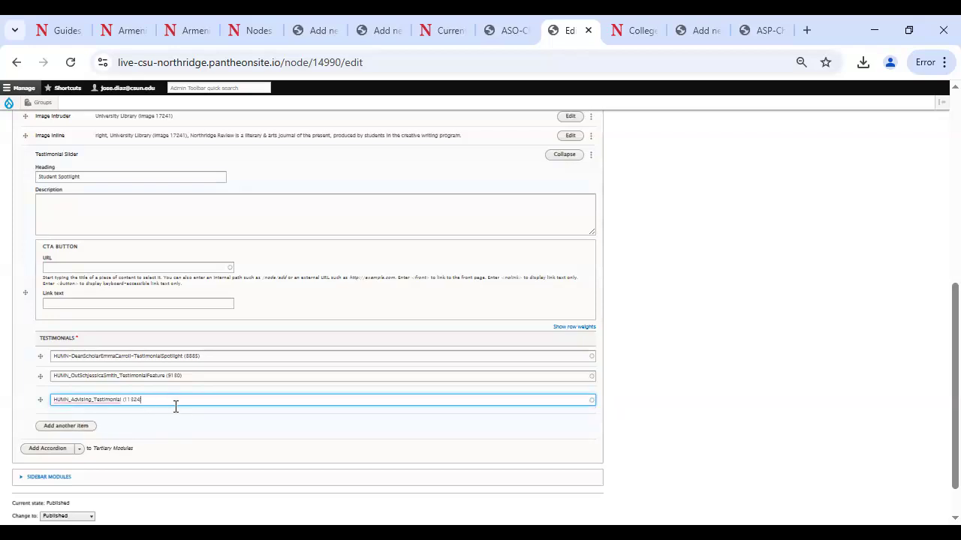
Step: Save the practice page and review the new testimonial slider below the inline image module
scroll(147, 447, "down", 1)
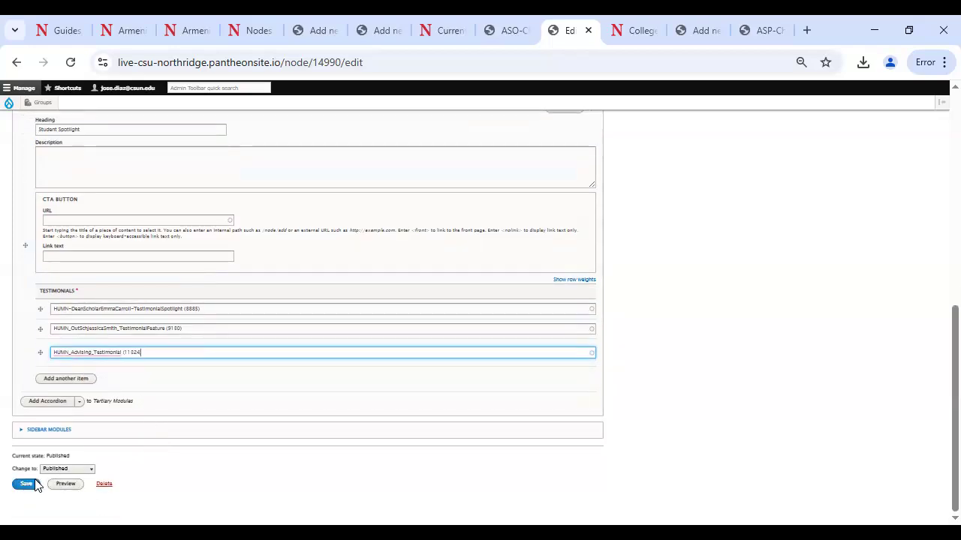
left_click(27, 484)
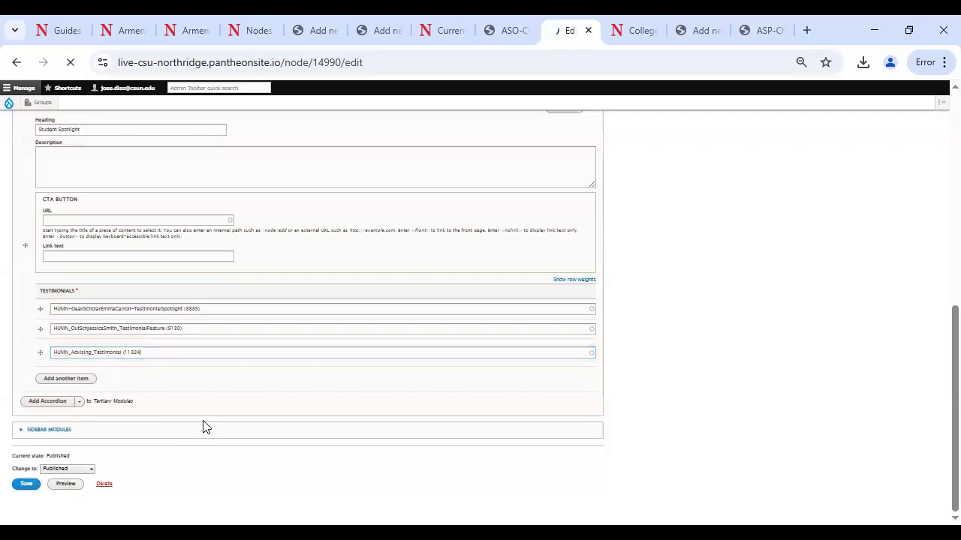
scroll(370, 375, "down", 5)
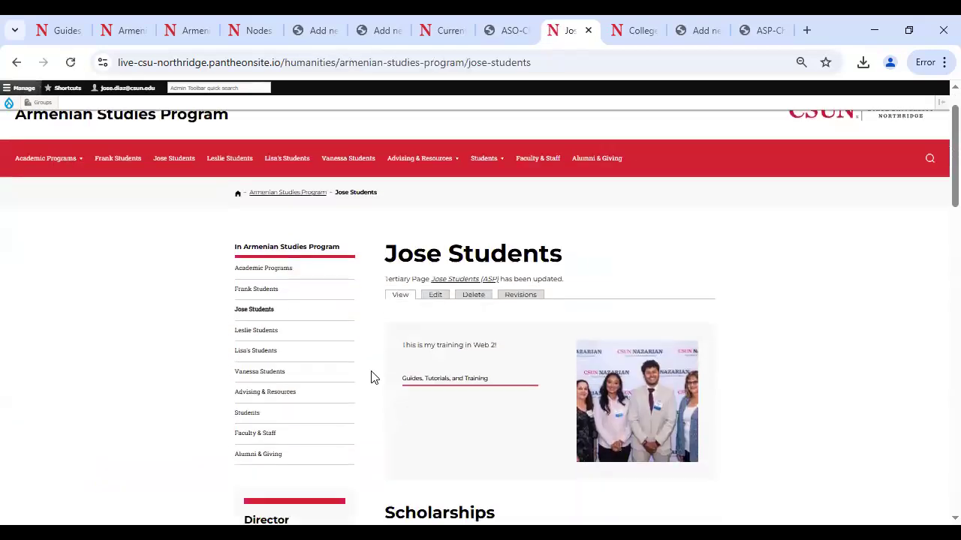
scroll(371, 377, "down", 15)
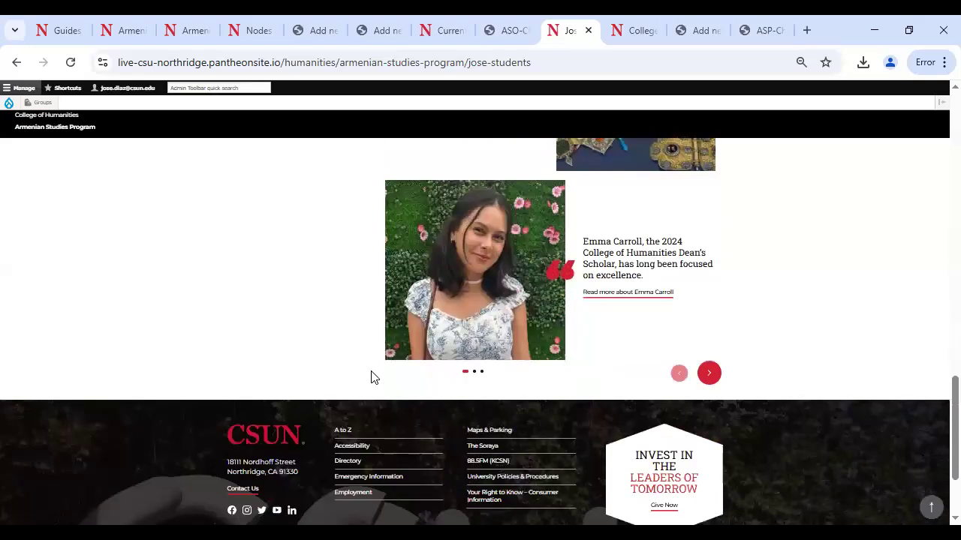
scroll(370, 376, "up", 1)
scroll(553, 296, "up", 1)
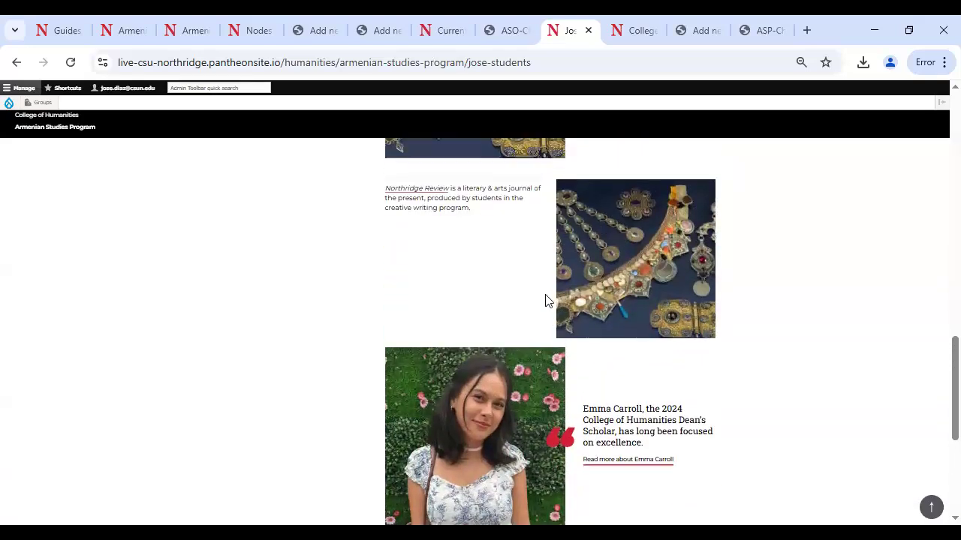
Step: Step through all the testimonial slides on the practice page and return to the first one
scroll(535, 394, "down", 1)
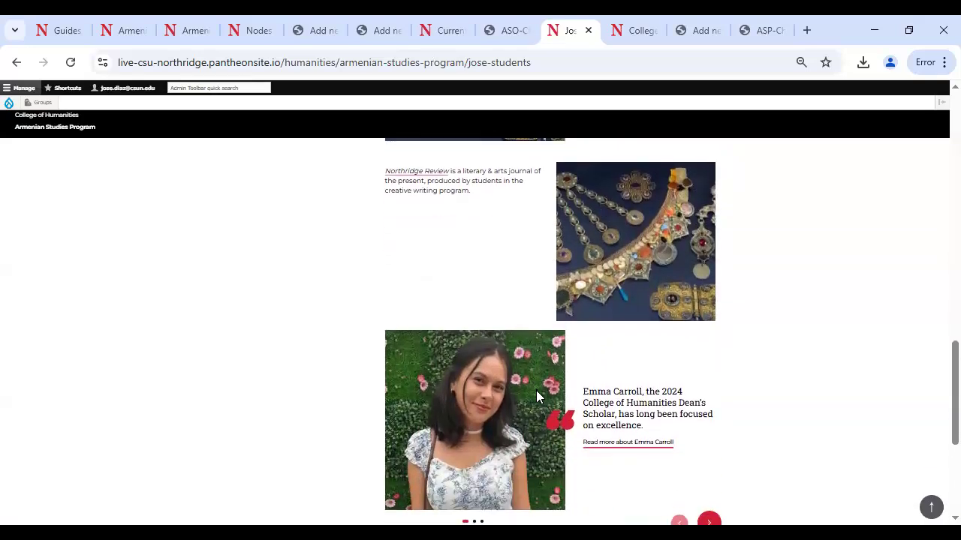
scroll(540, 292, "down", 1)
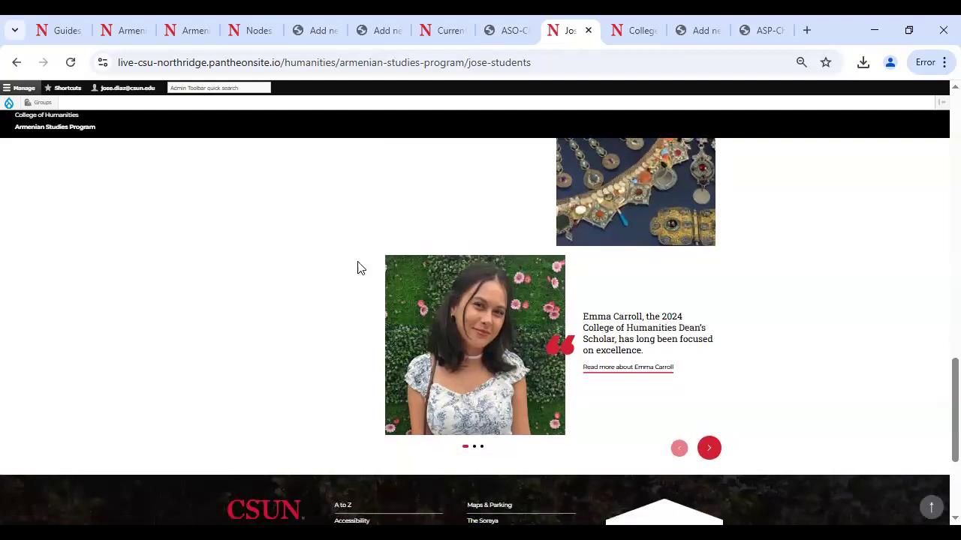
left_click(710, 450)
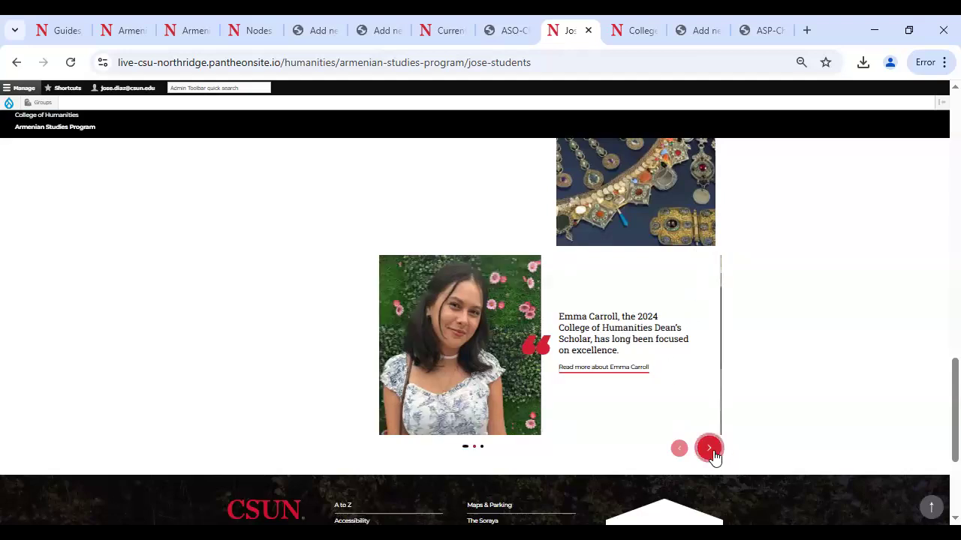
left_click(710, 451)
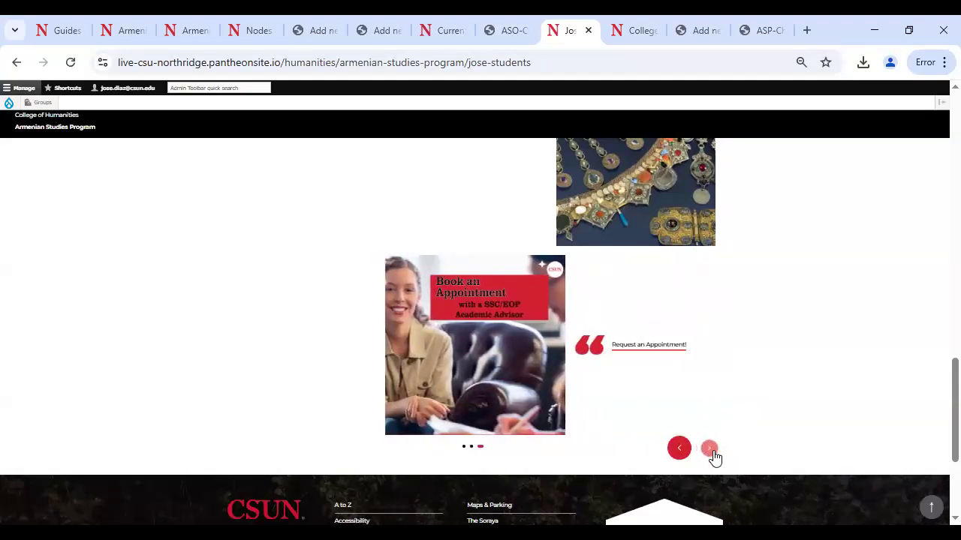
left_click(679, 451)
left_click(679, 451)
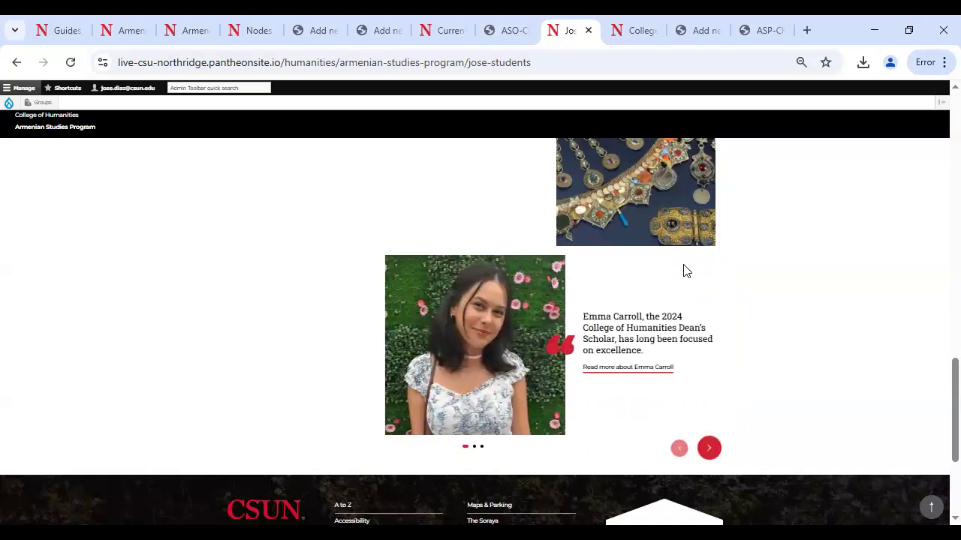
Step: Add a Horizontal Rule module to the practice page and place it between the Image Inline and Testimonial Slider modules
scroll(509, 299, "up", 3)
scroll(509, 304, "up", 9)
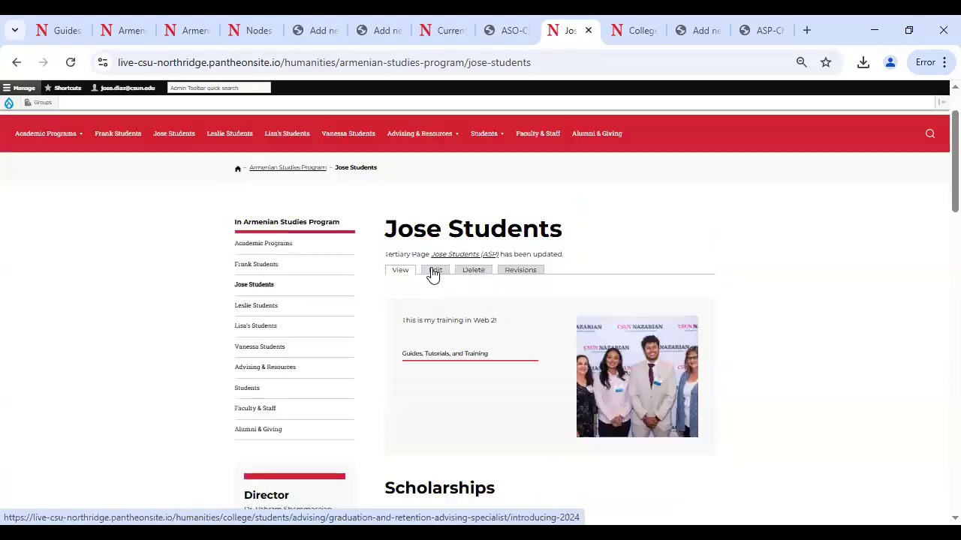
left_click(435, 272)
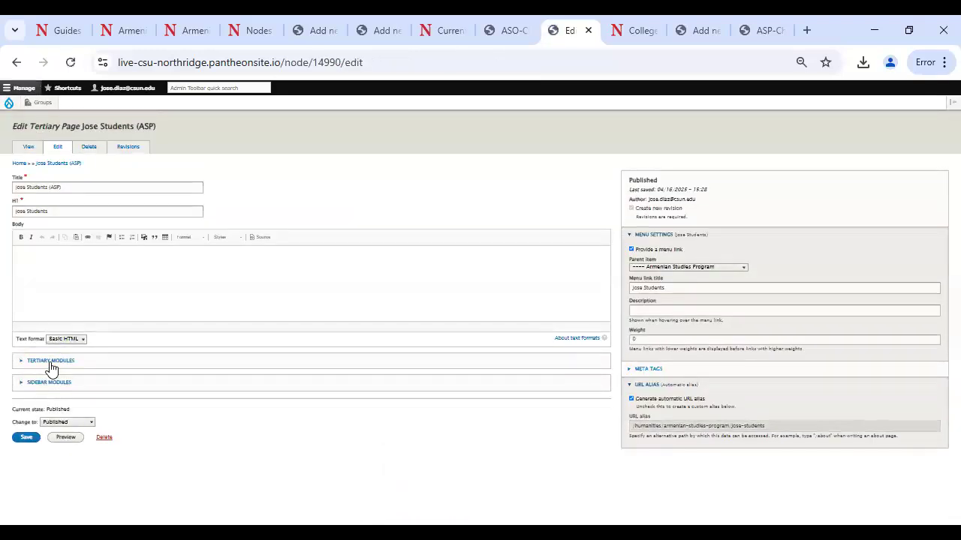
left_click(45, 363)
scroll(201, 368, "down", 3)
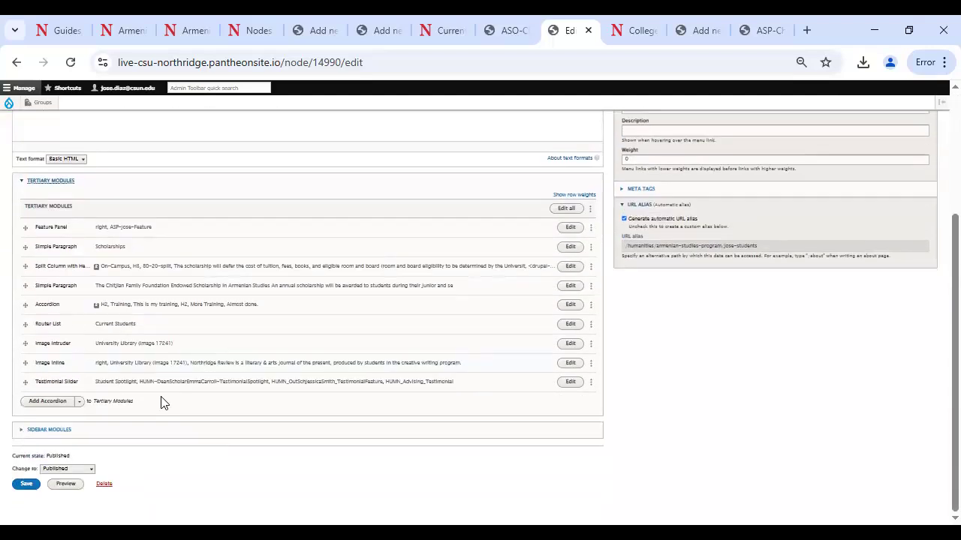
left_click(78, 405)
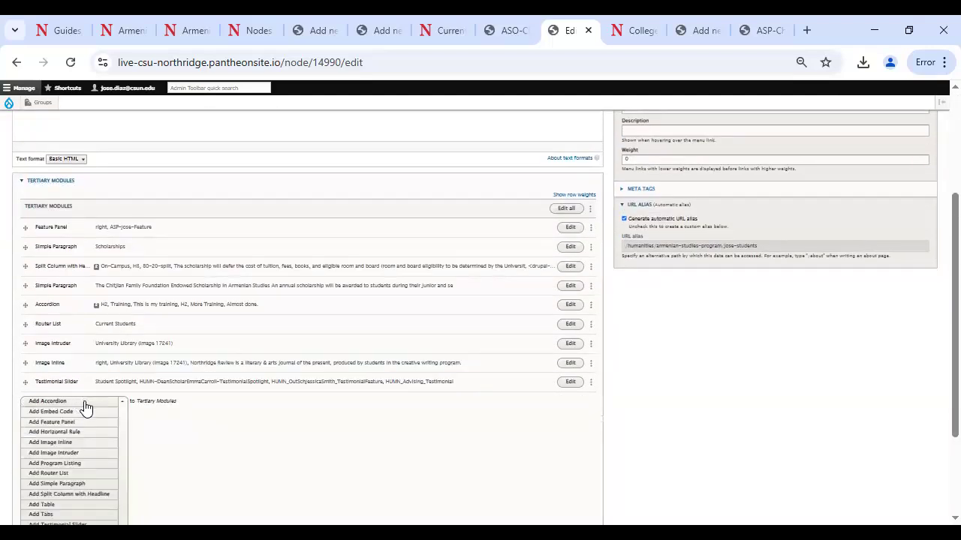
scroll(83, 409, "down", 2)
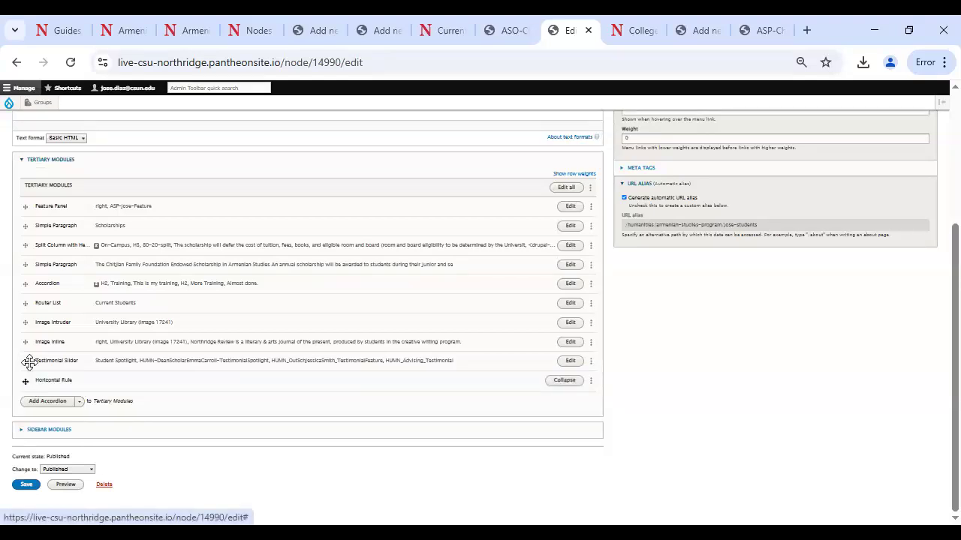
left_click_drag(27, 362, 34, 384)
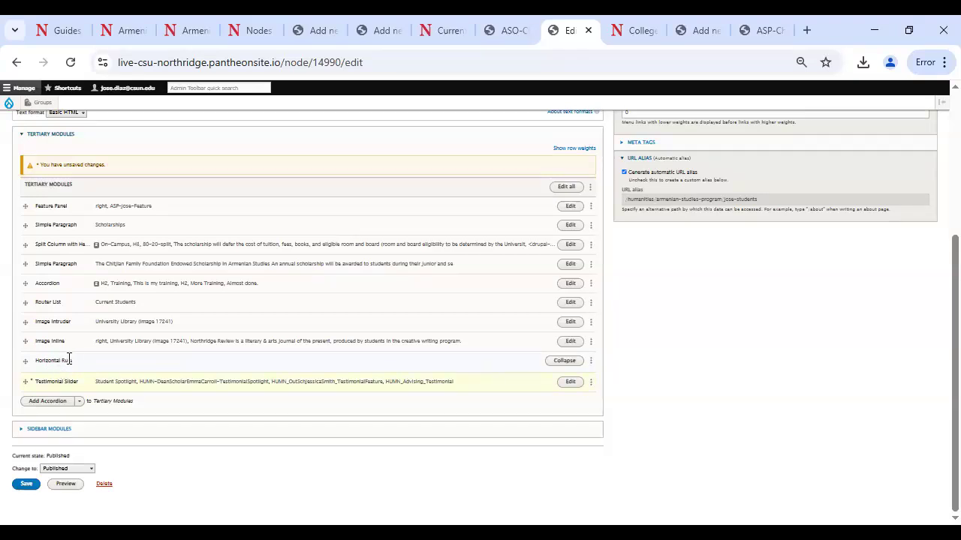
Step: Save the practice page and step through the testimonial slides below the new horizontal rule
left_click(31, 484)
scroll(149, 439, "down", 15)
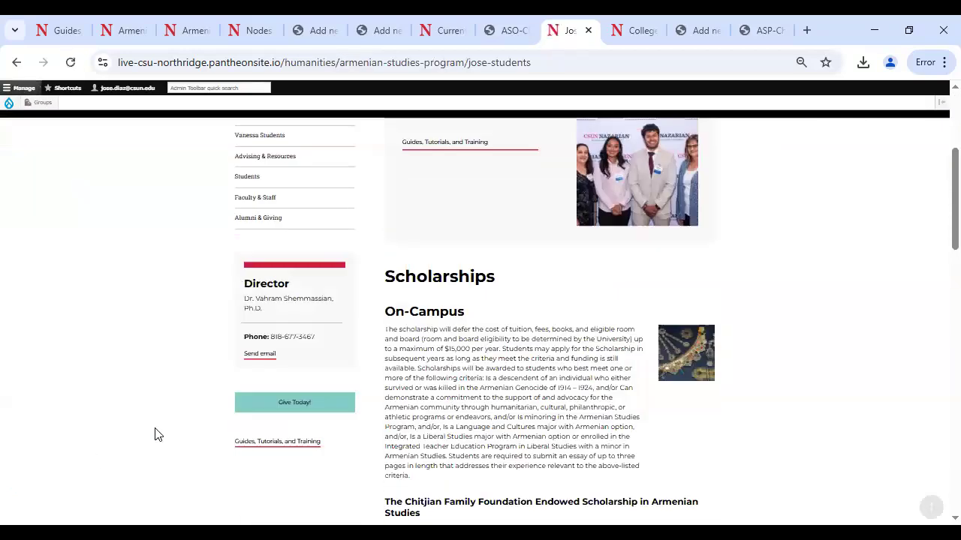
scroll(152, 435, "down", 2)
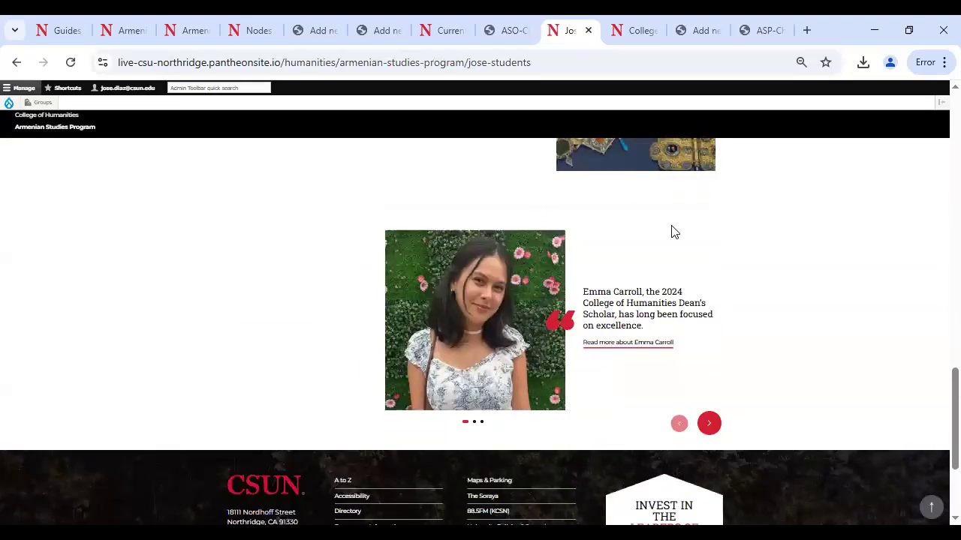
left_click(707, 423)
left_click(708, 424)
left_click(678, 423)
left_click(678, 424)
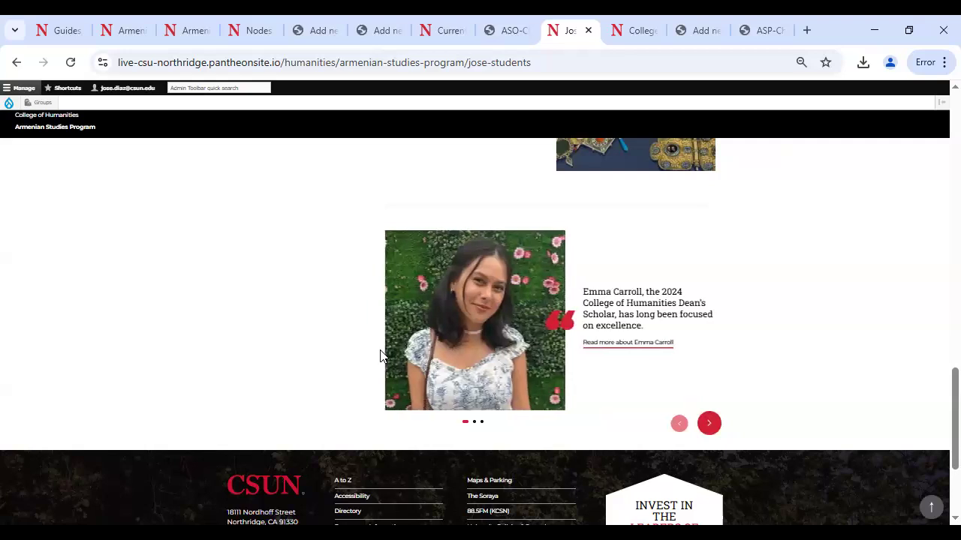
Step: Review the practice page's modules from the testimonial slider up to the page heading and Scholarships section
scroll(501, 350, "up", 7)
scroll(502, 352, "up", 3)
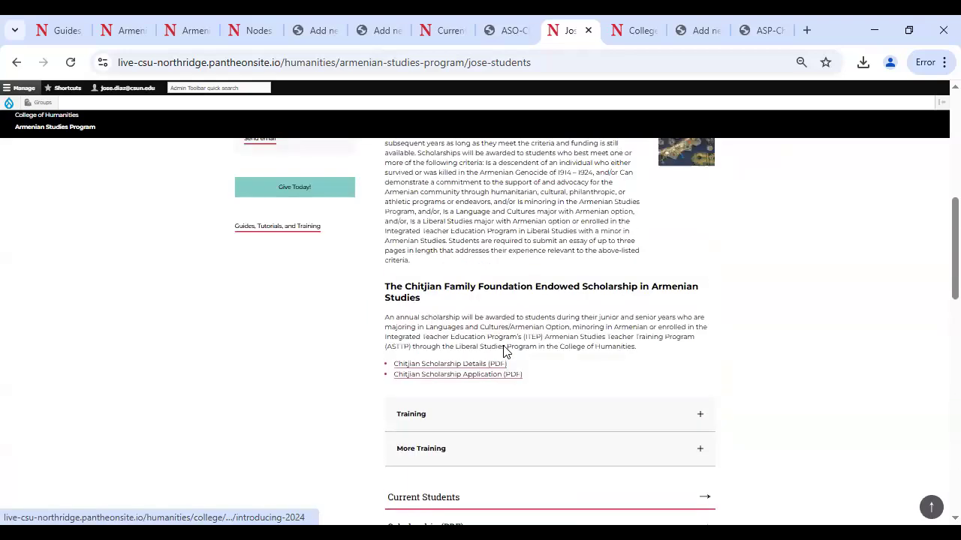
scroll(503, 352, "up", 8)
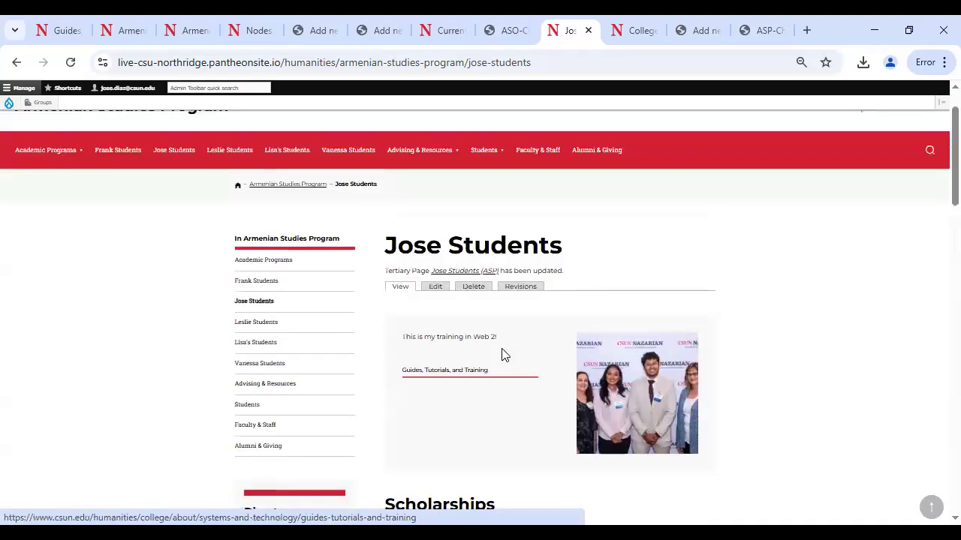
scroll(503, 353, "down", 3)
scroll(501, 352, "up", 3)
scroll(499, 353, "up", 1)
scroll(420, 376, "down", 4)
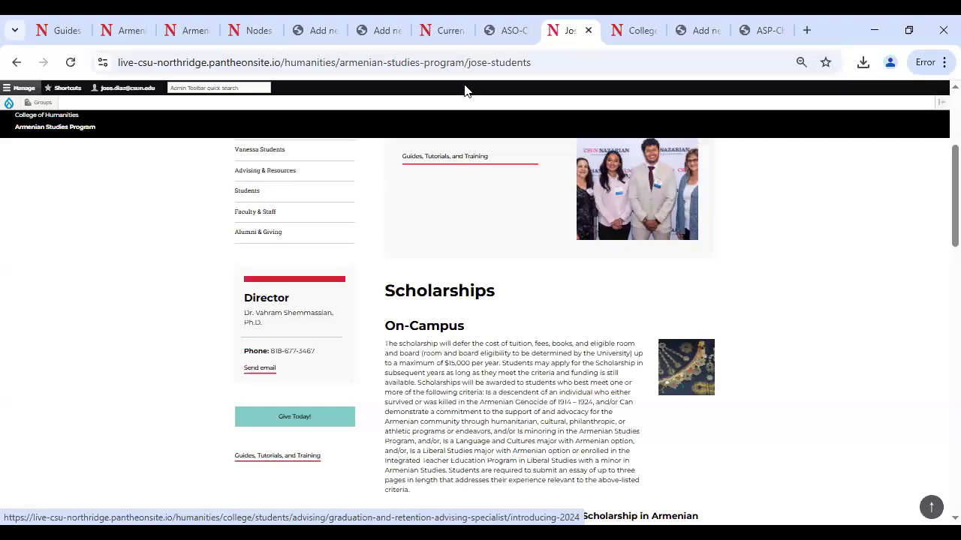
Step: Open the Armenian Studies Program group's nodes from the group listing and bring up the content types for adding new content
left_click(387, 31)
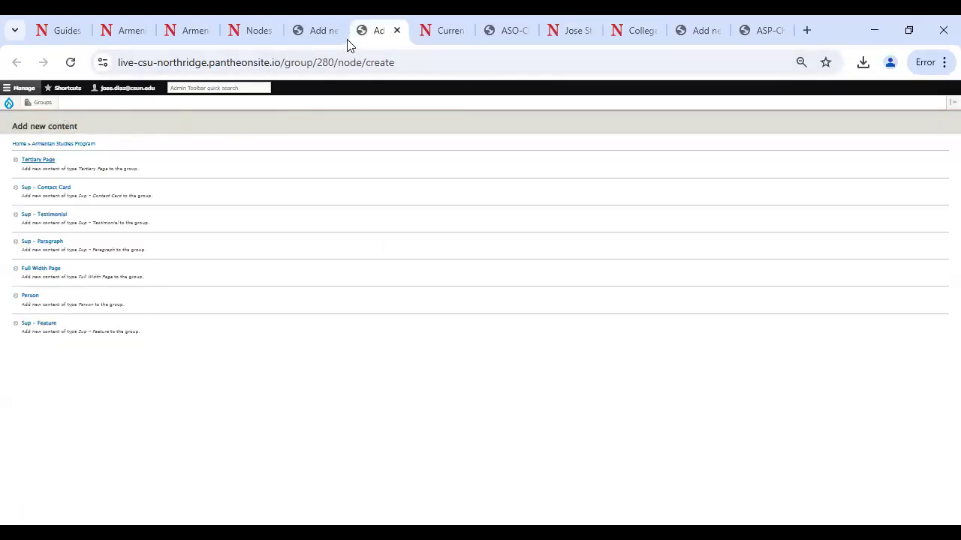
left_click(252, 33)
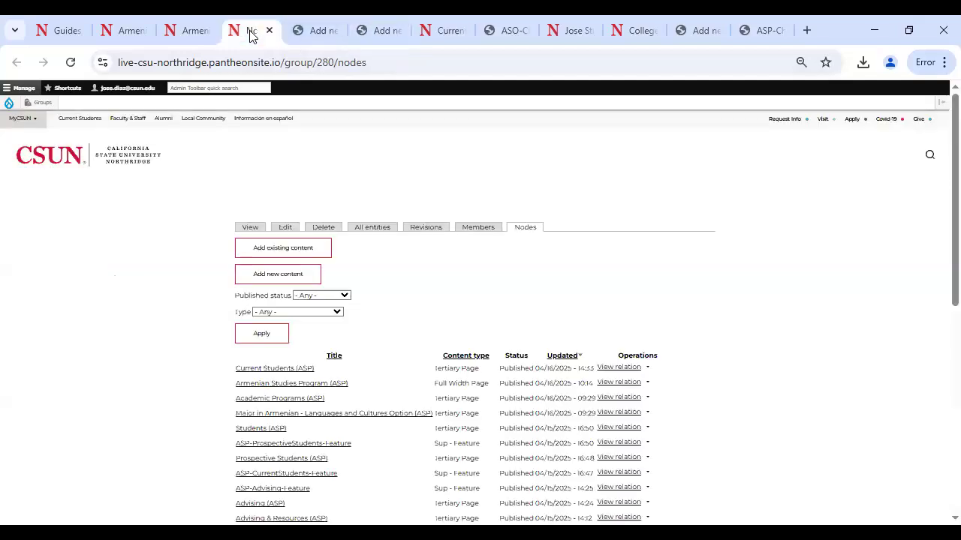
left_click(41, 102)
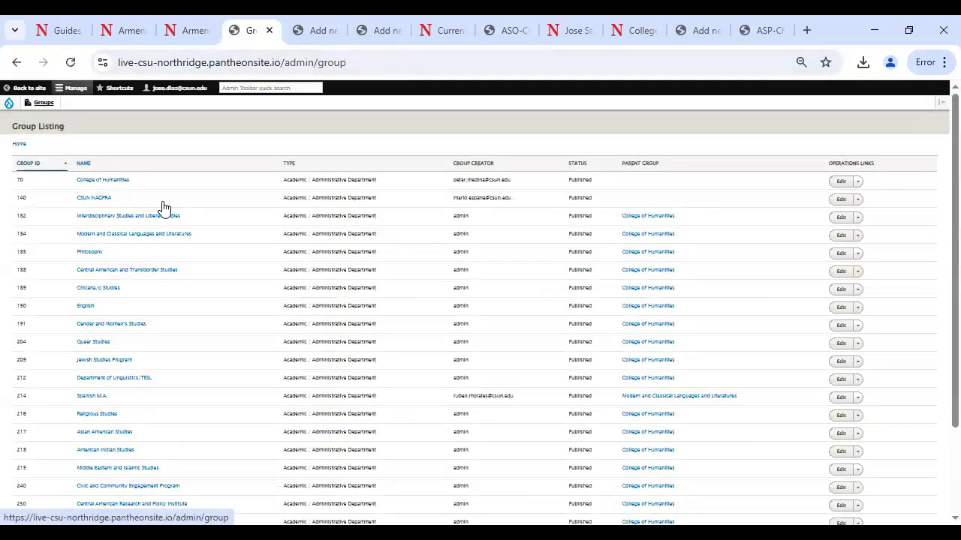
scroll(120, 368, "down", 3)
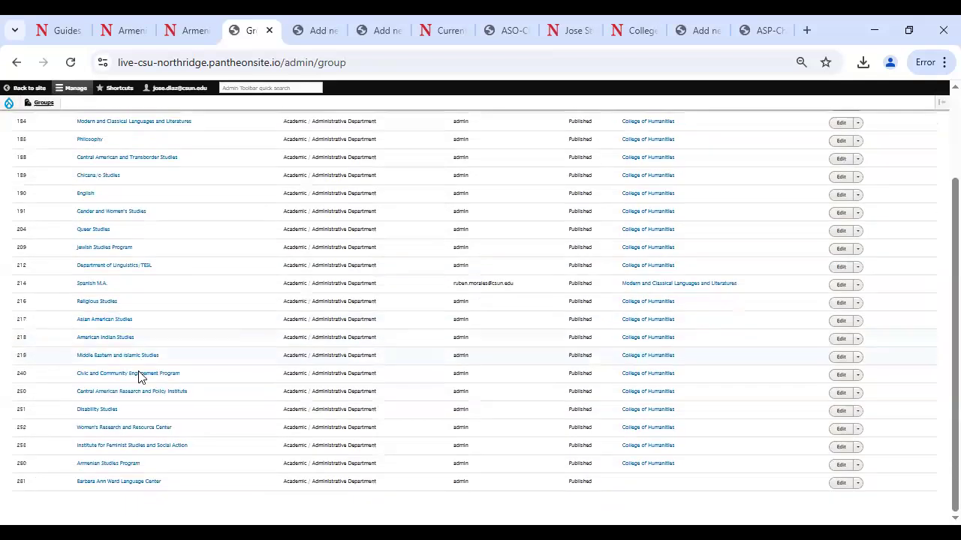
left_click(118, 464)
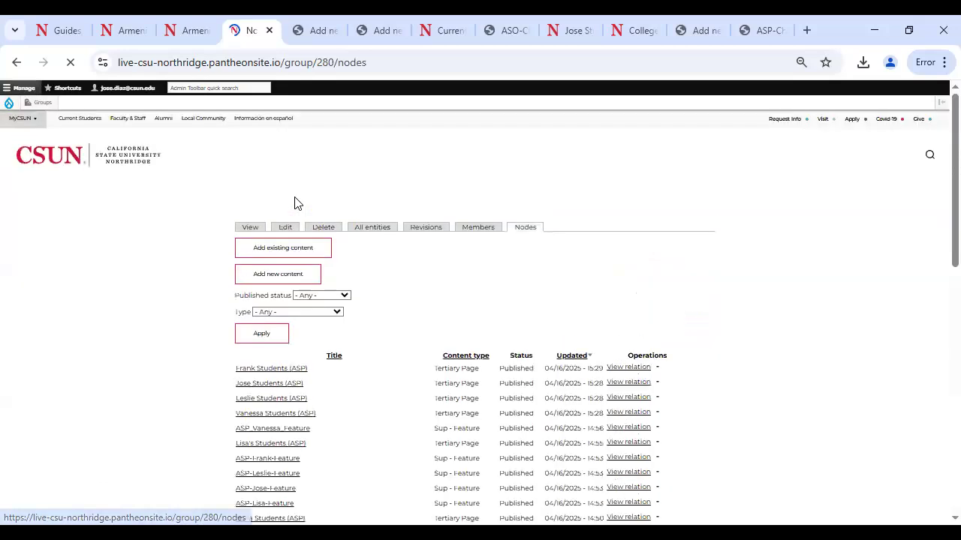
left_click(285, 276)
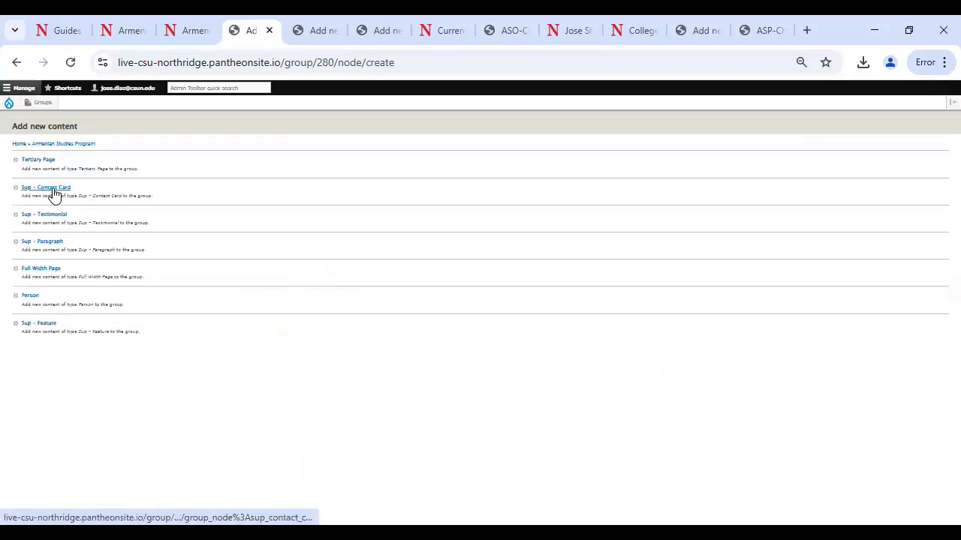
Step: Start a new Sup - Contact Card and title it ASP-AdvisingConact
left_click(54, 192)
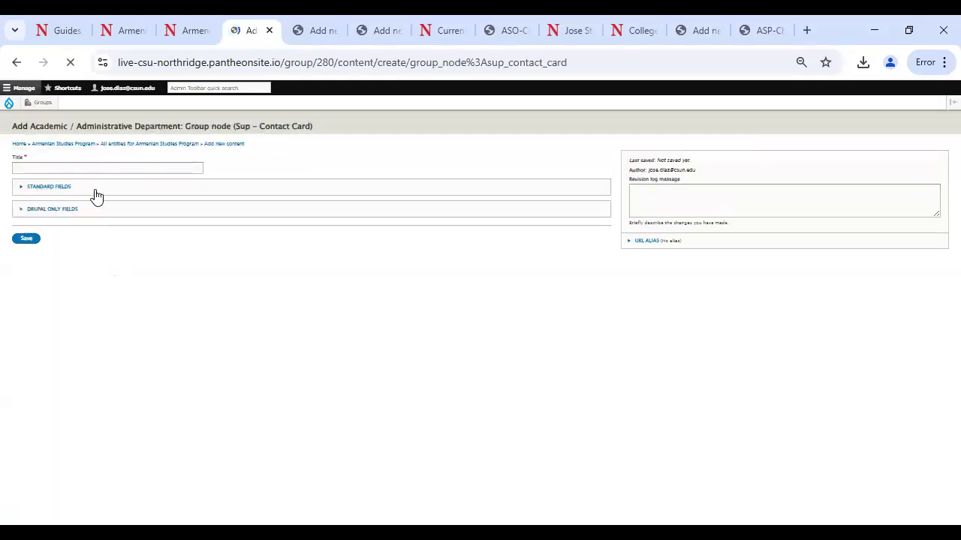
left_click(71, 169)
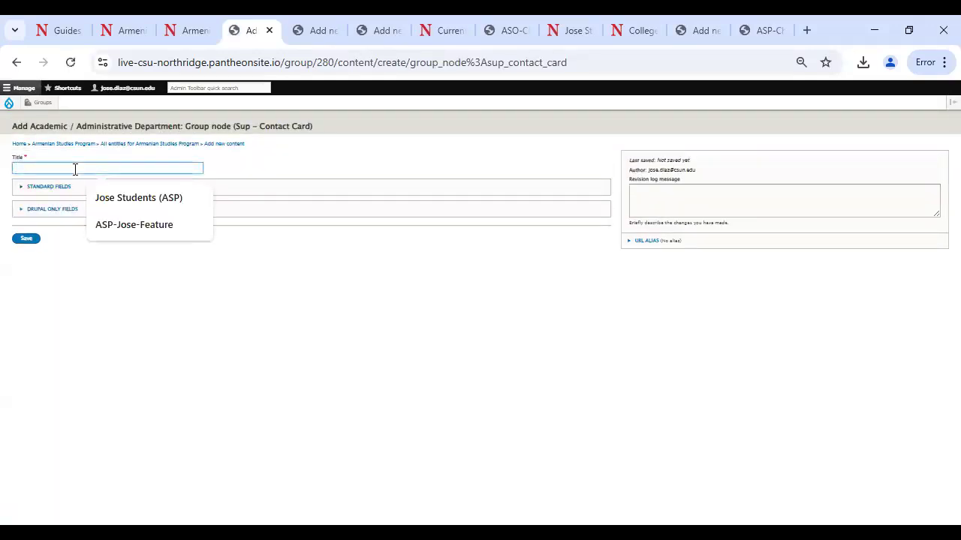
type("AS")
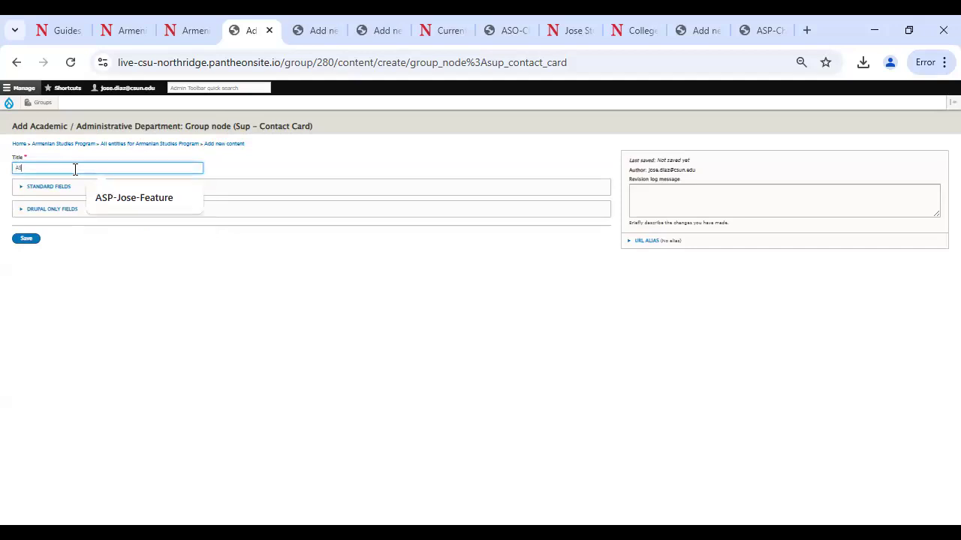
type("P-ContactCard")
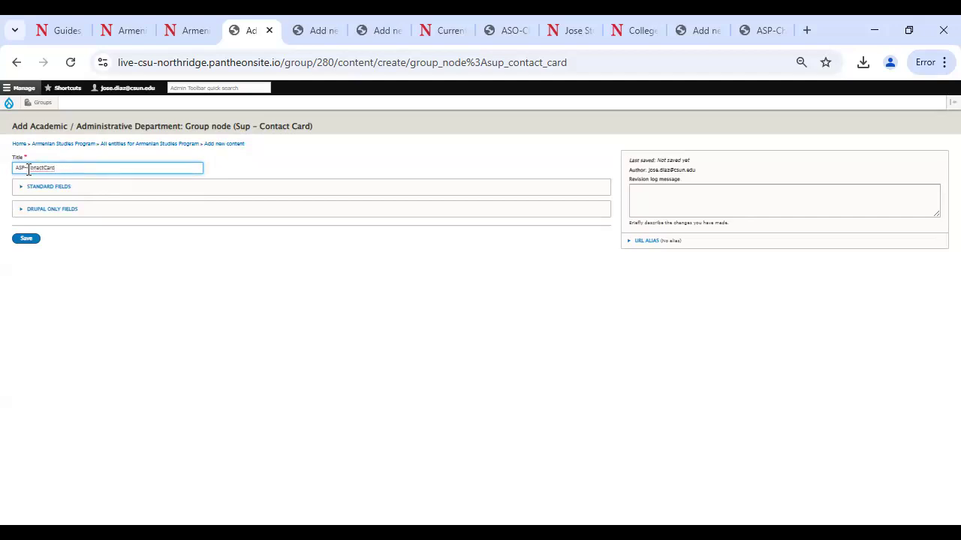
left_click_drag(27, 169, 116, 171)
type("Advising")
double_click(61, 169)
Step: Examine the contact card's standard fields, including headline, position, address, phone, fax, email and blurb, and leave the form without saving
left_click(52, 188)
left_click(70, 212)
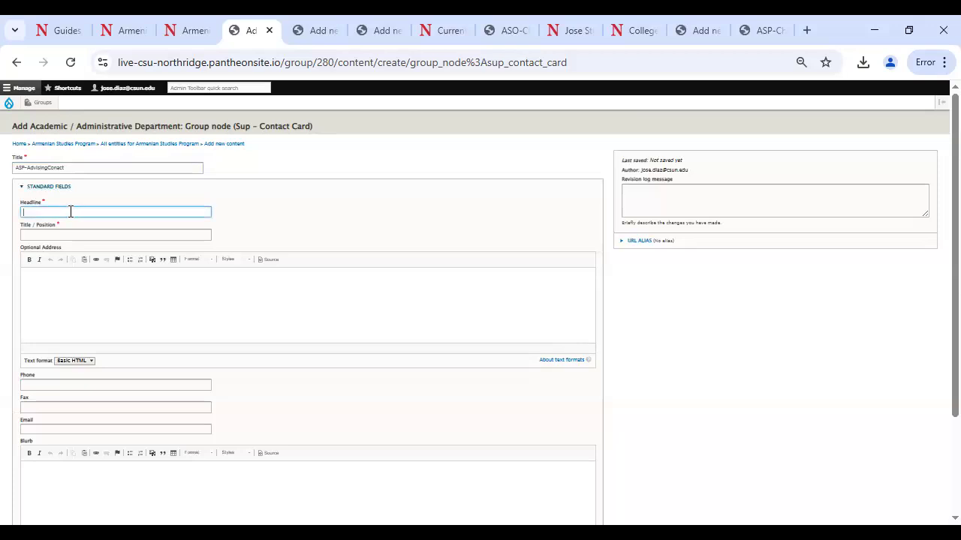
left_click(62, 235)
left_click(77, 292)
left_click(39, 383)
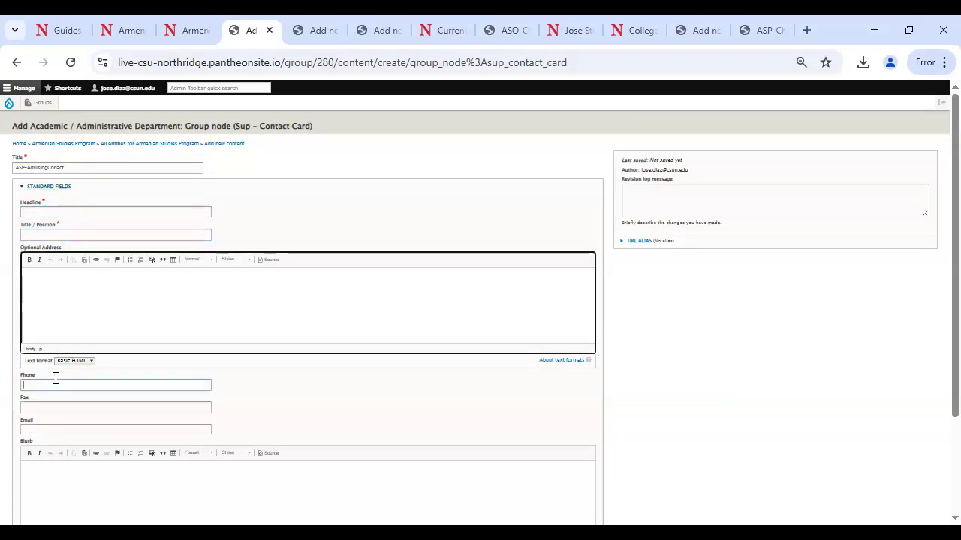
left_click(45, 405)
left_click(44, 430)
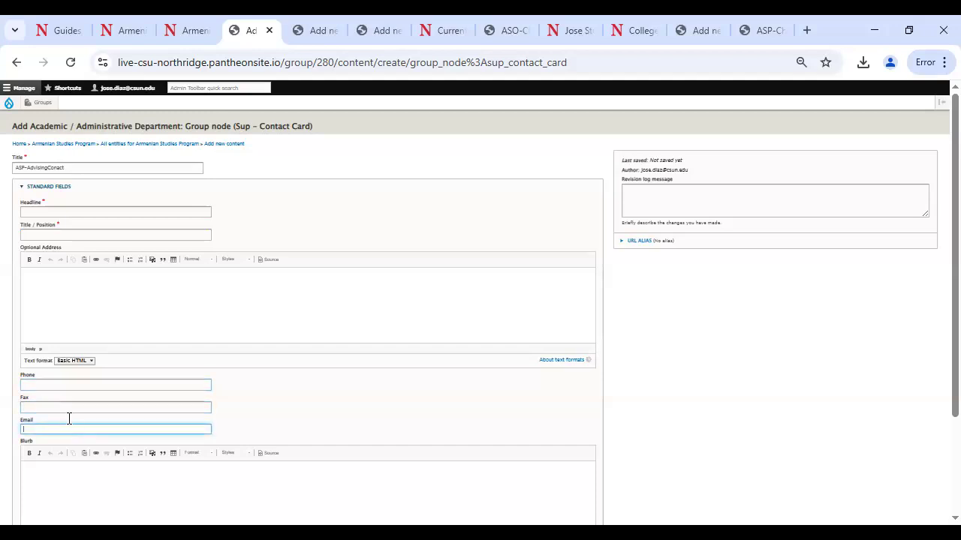
scroll(82, 413, "down", 3)
left_click(106, 146)
scroll(128, 165, "up", 2)
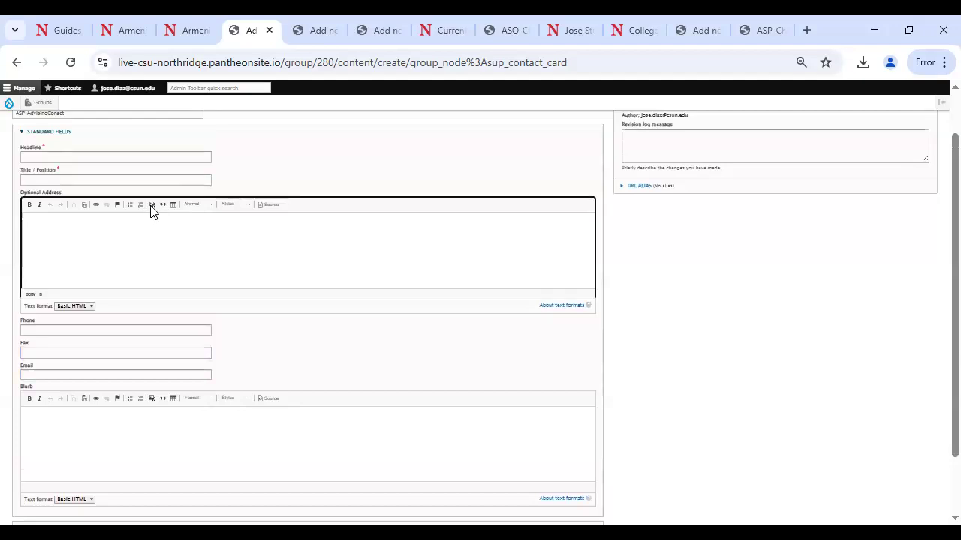
scroll(255, 300, "down", 2)
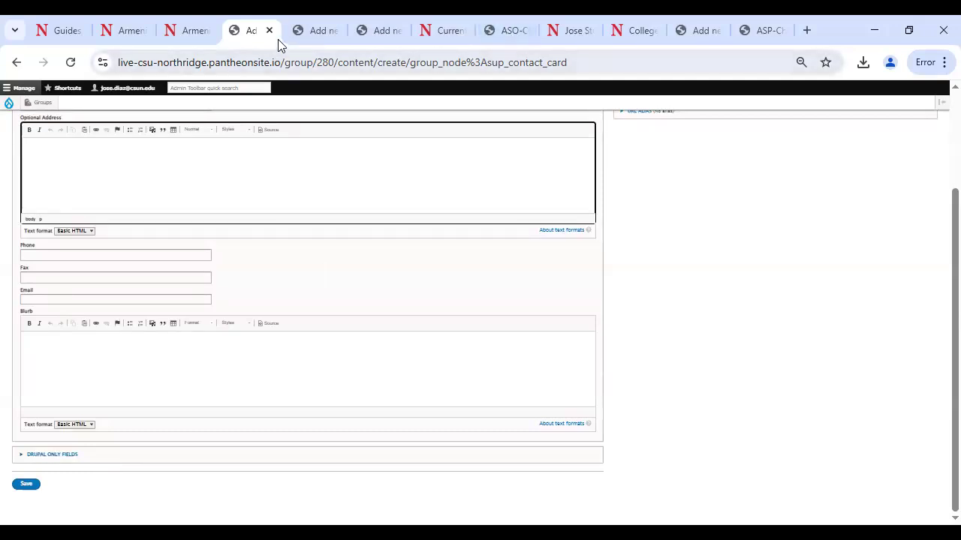
left_click(17, 63)
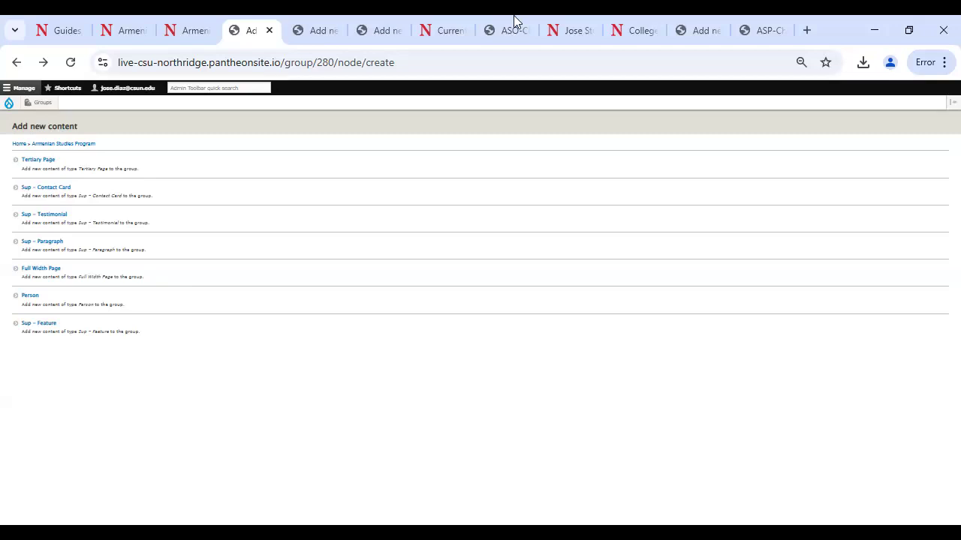
Step: Switch to the English Current Students page and view it from its heading and sidebar
left_click(441, 33)
scroll(409, 328, "up", 3)
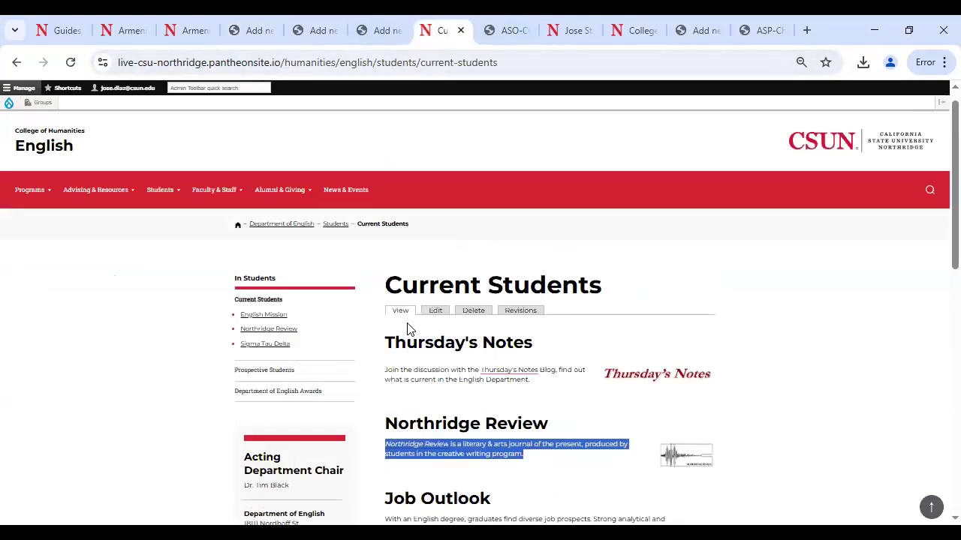
left_click(470, 176)
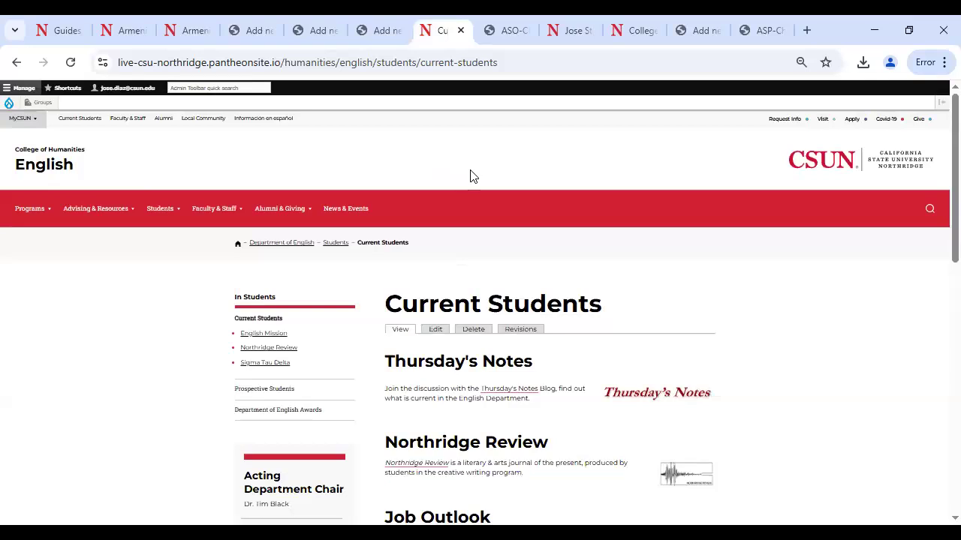
Step: Open the College of Humanities homepage separately and look through its layout from the hero down to the Departments section
middle_click(53, 155)
key("ctrl+Tab")
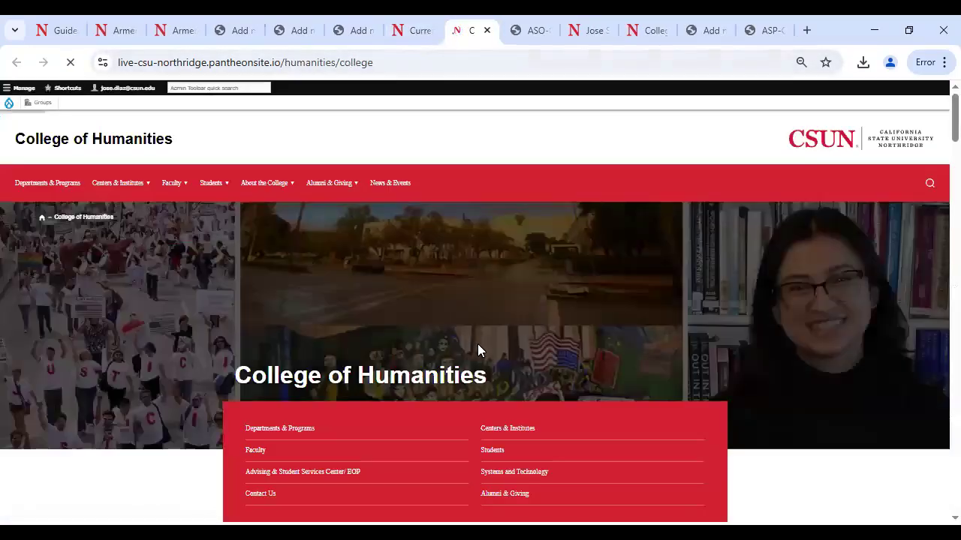
scroll(477, 352, "down", 7)
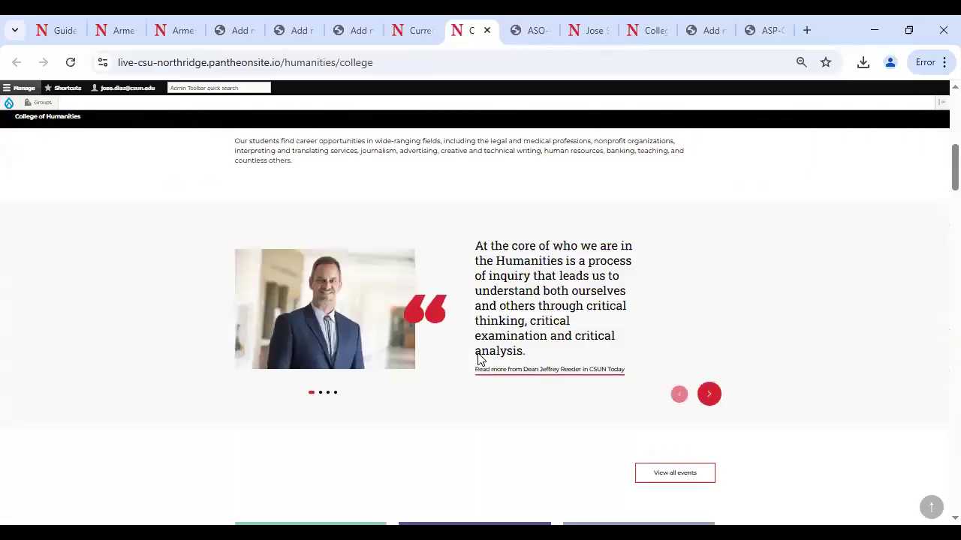
scroll(479, 359, "down", 10)
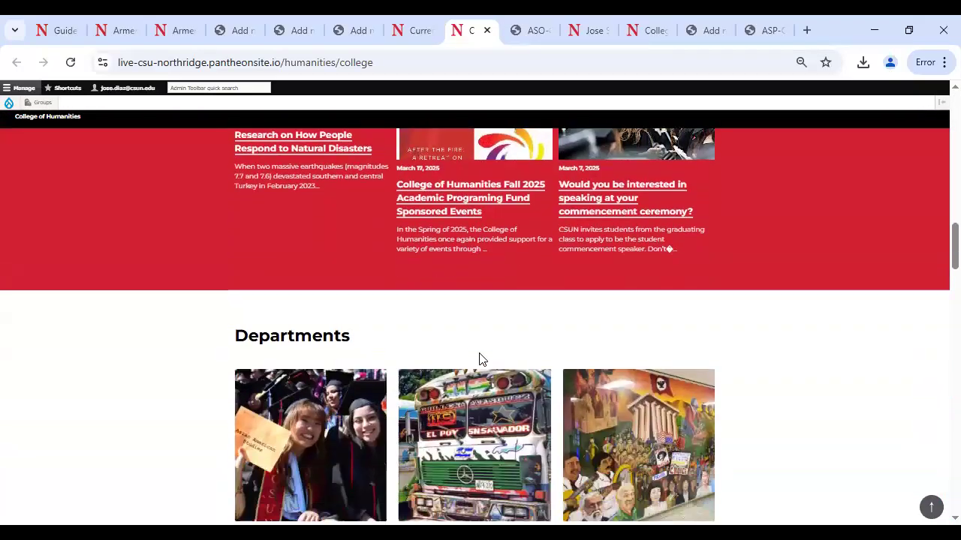
scroll(479, 359, "down", 4)
scroll(480, 360, "up", 5)
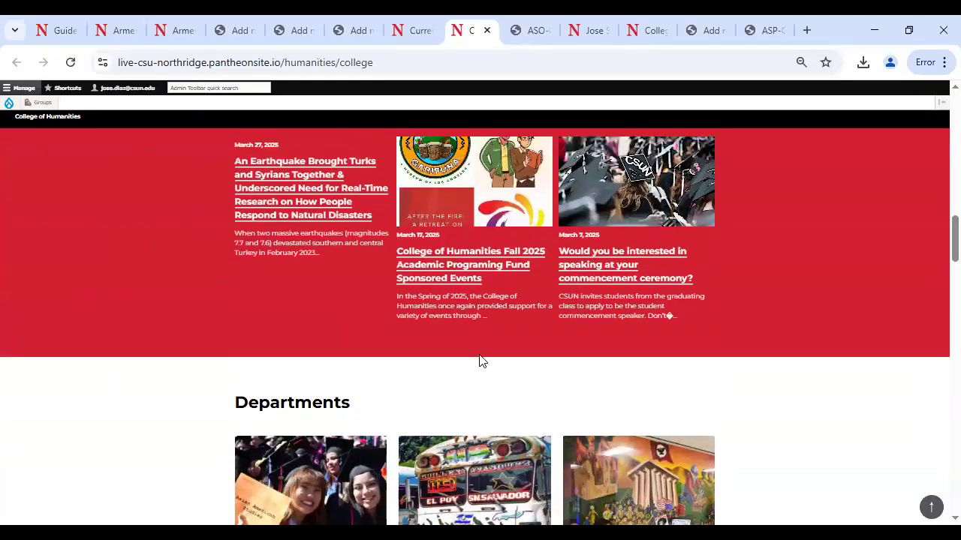
scroll(481, 361, "up", 16)
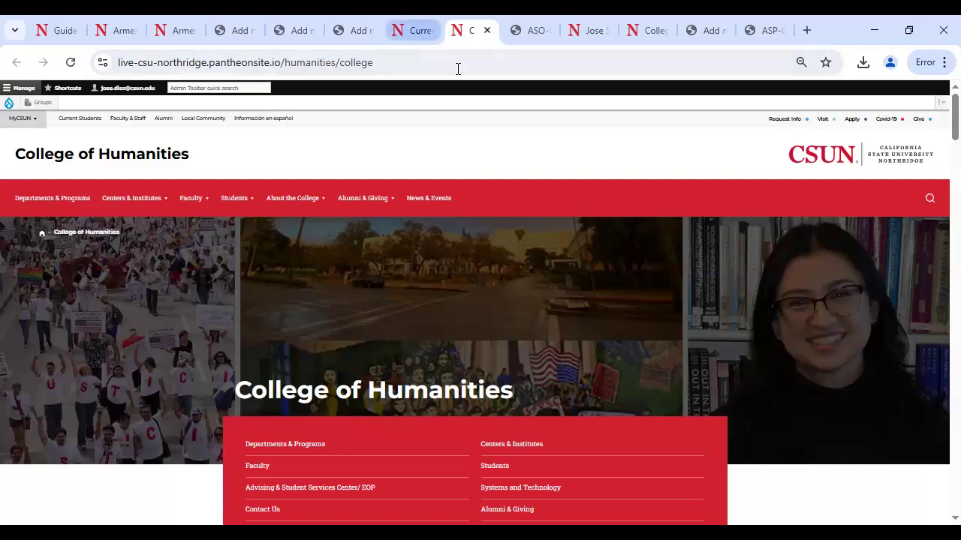
Step: Open the main CSUN homepage and examine its full-width sections, from the hero video through Success Stories, Newsroom and Events
left_click(835, 163)
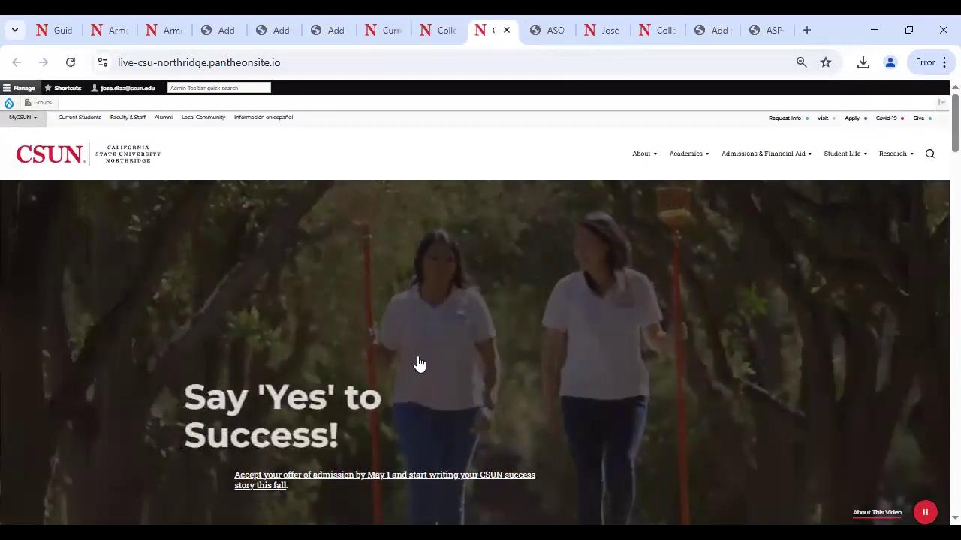
scroll(419, 362, "down", 2)
scroll(419, 363, "up", 2)
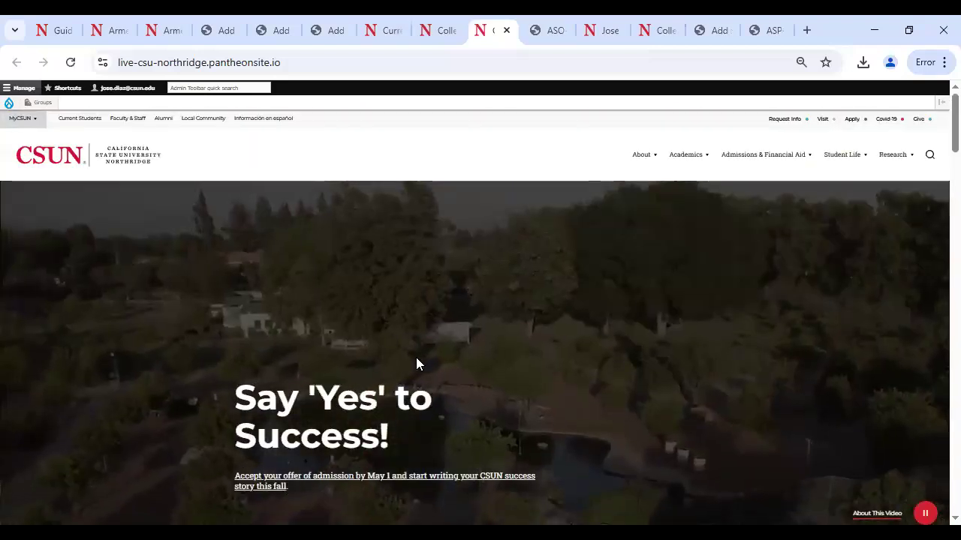
scroll(417, 364, "down", 1)
scroll(418, 364, "down", 5)
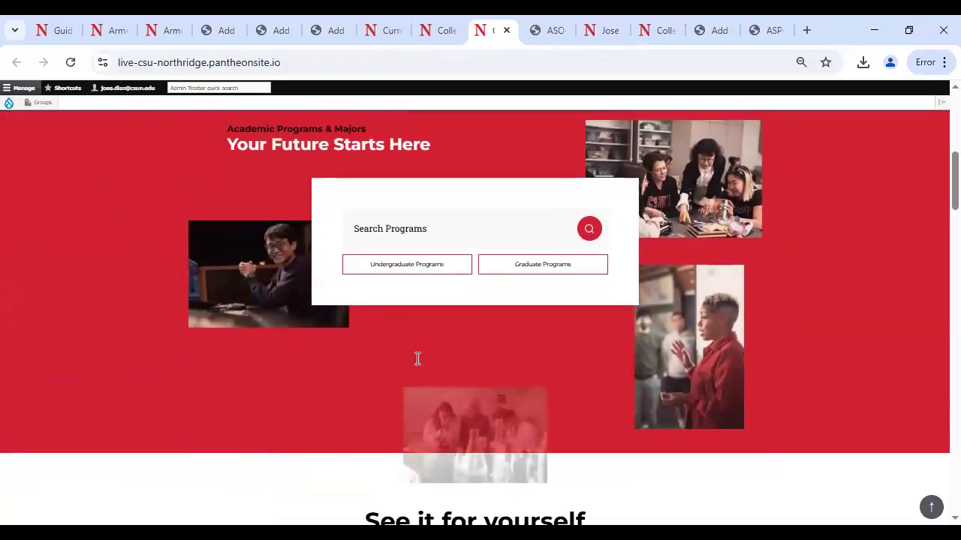
scroll(418, 361, "down", 4)
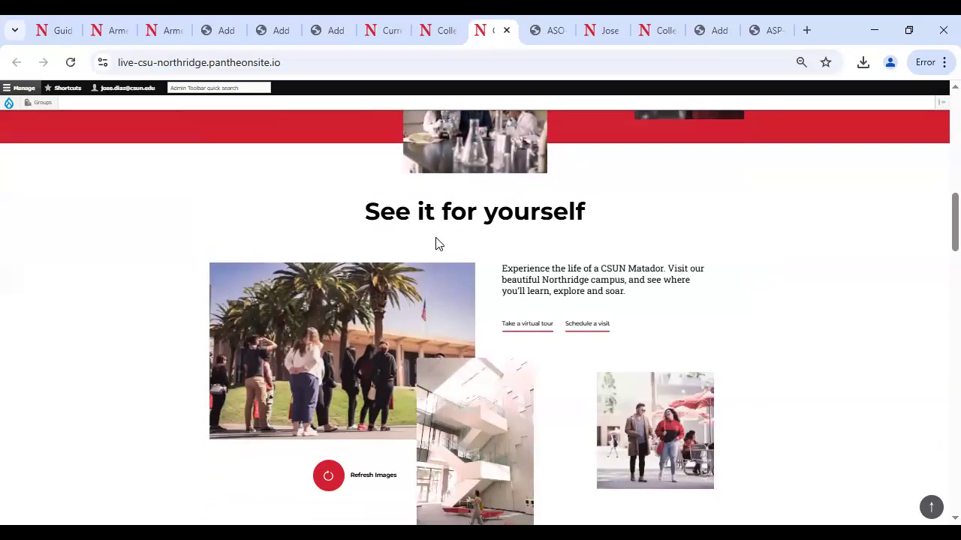
scroll(436, 240, "down", 5)
scroll(409, 270, "down", 2)
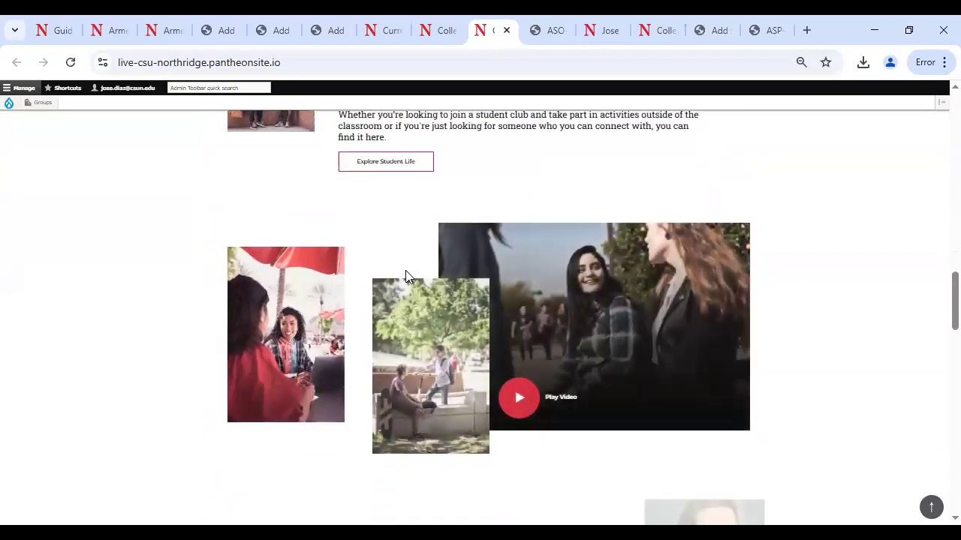
scroll(357, 339, "down", 3)
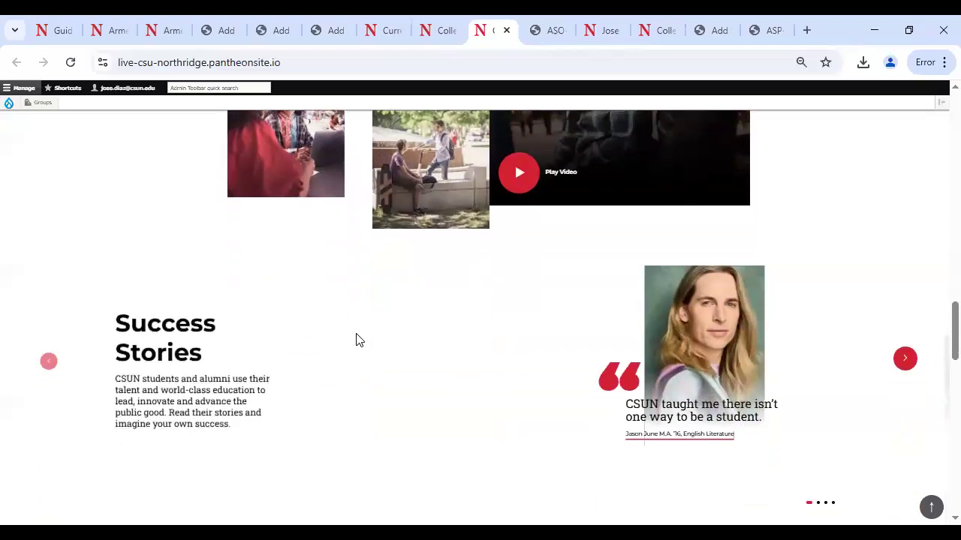
scroll(357, 339, "down", 1)
scroll(415, 311, "down", 3)
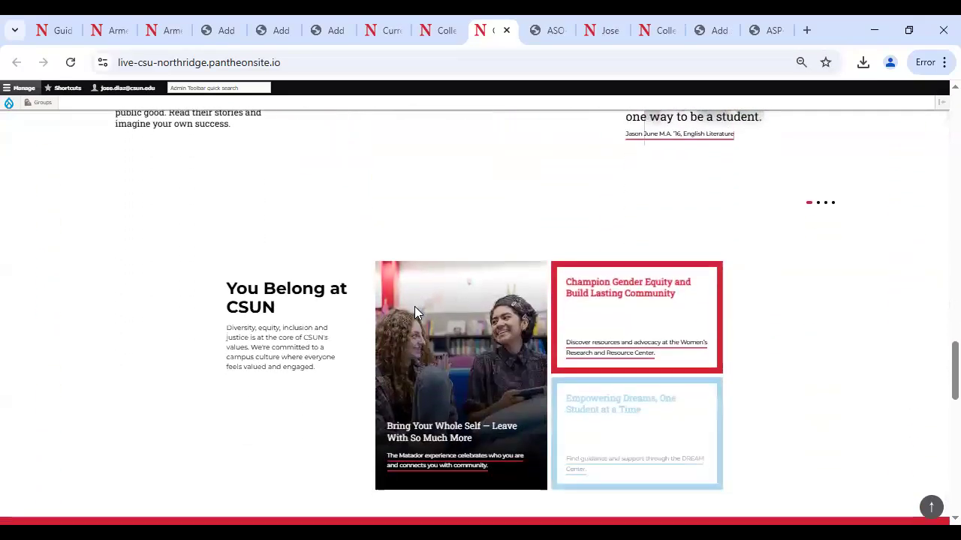
scroll(452, 304, "down", 5)
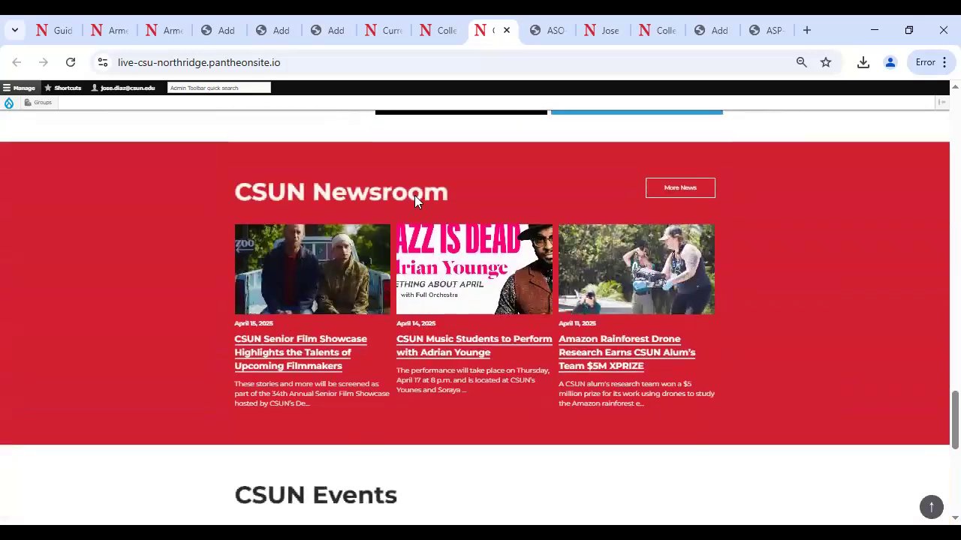
scroll(405, 275, "down", 3)
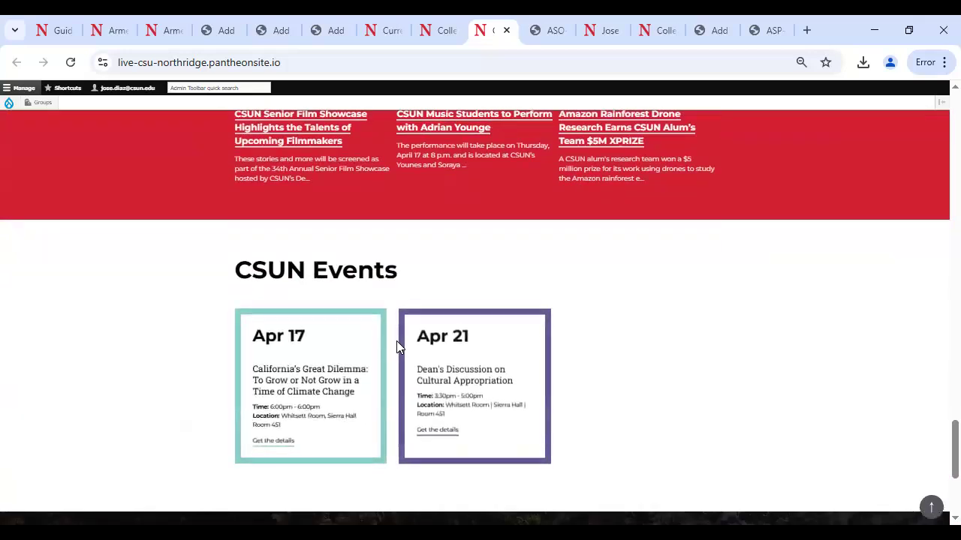
scroll(399, 337, "down", 3)
scroll(402, 336, "up", 11)
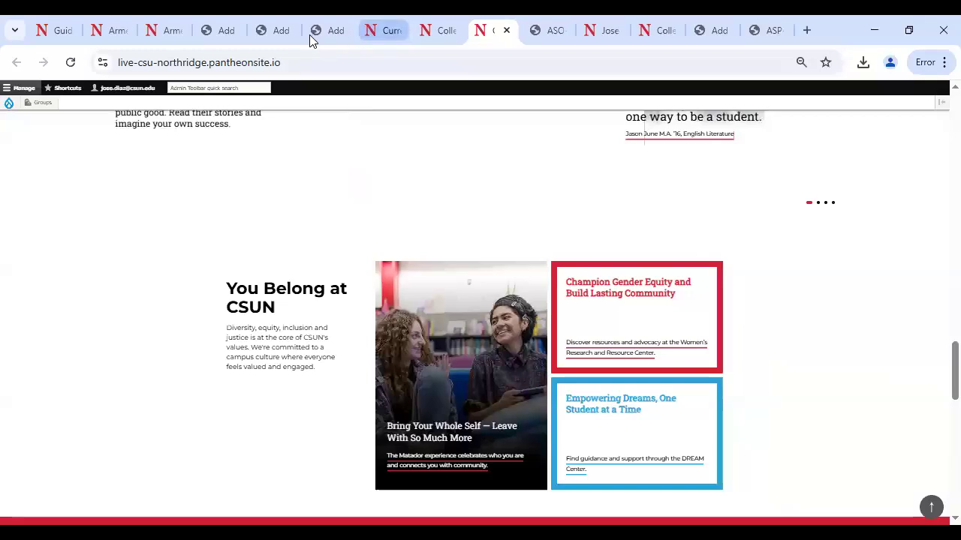
Step: Start a new Full Width Page for the Armenian Studies Program in a separate browser tab
left_click(331, 32)
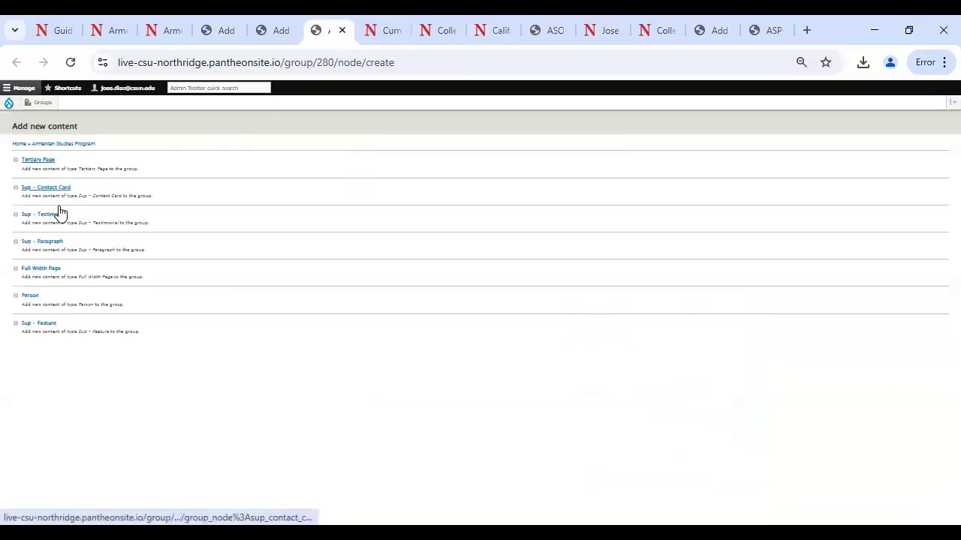
middle_click(44, 270)
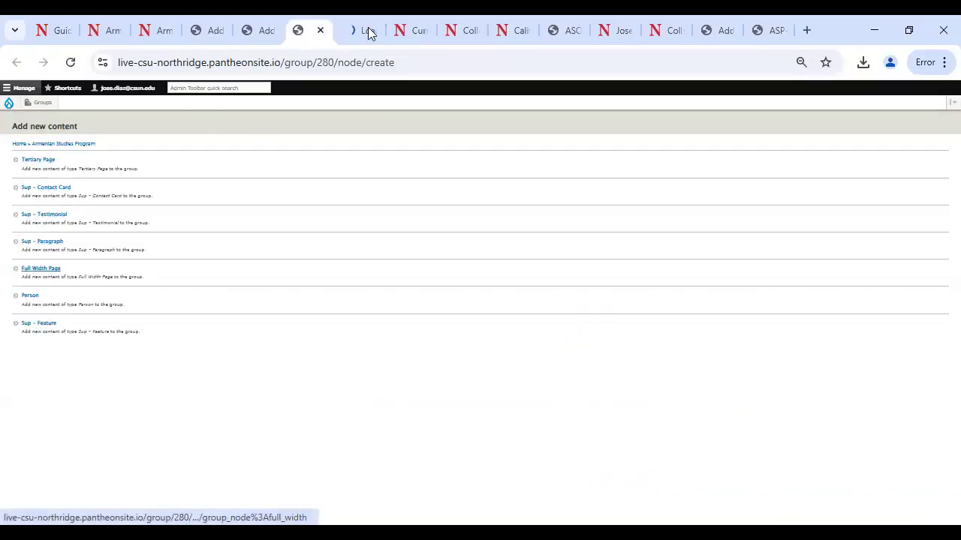
left_click(356, 32)
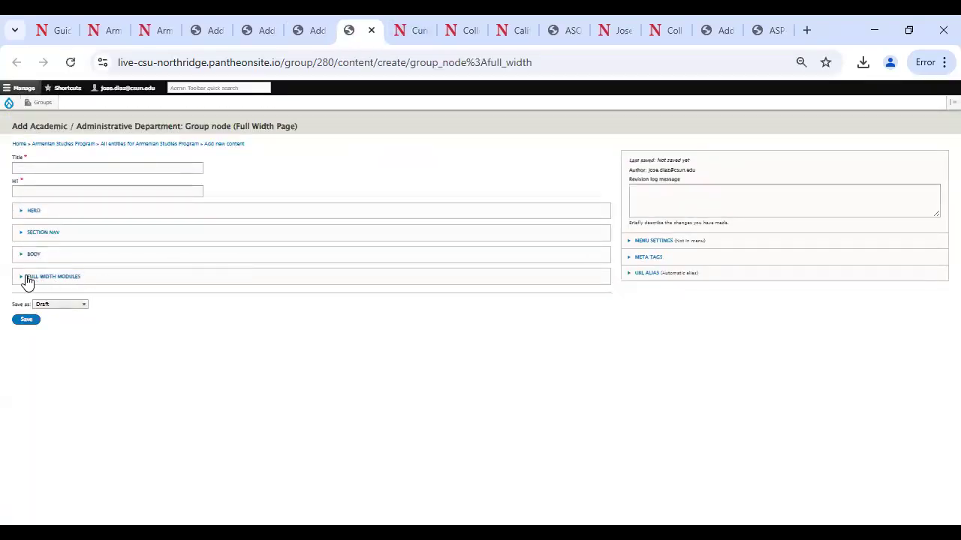
Step: Examine the module types that can be added under Full Width Modules, and close the list without adding any
left_click(50, 279)
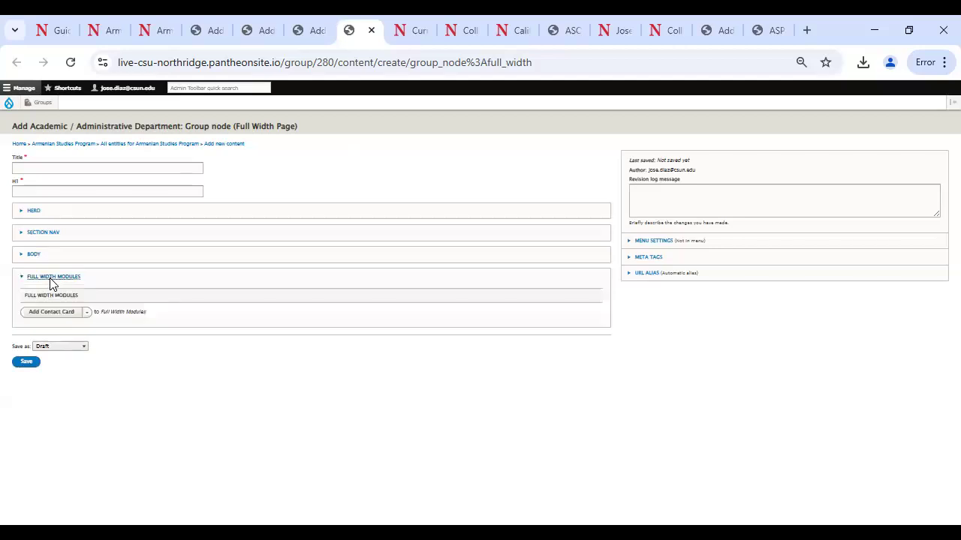
left_click(87, 313)
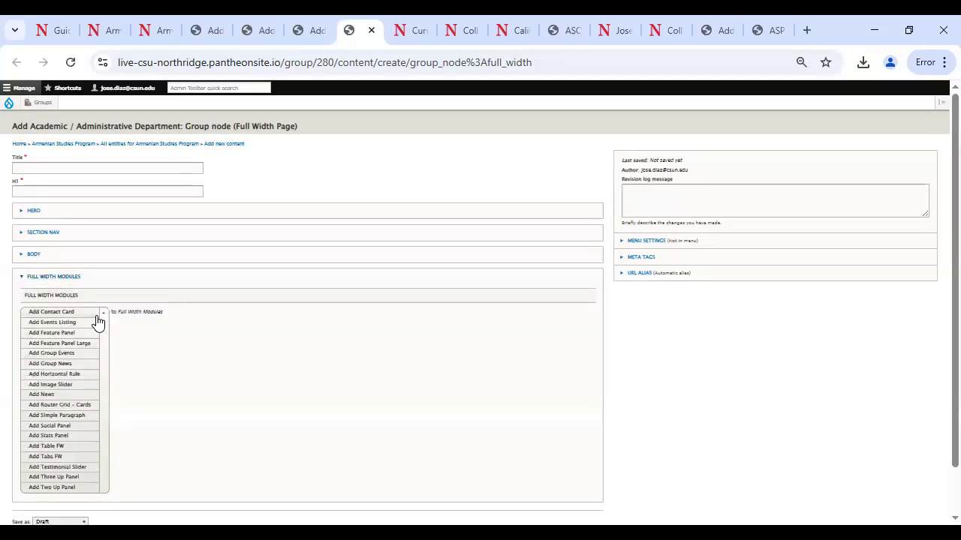
scroll(98, 322, "down", 2)
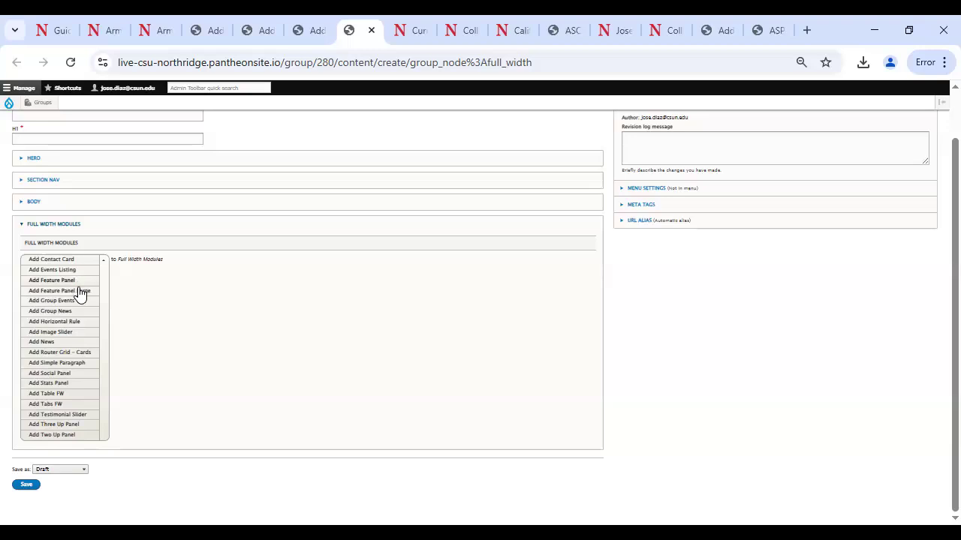
scroll(78, 294, "up", 1)
scroll(84, 349, "down", 1)
left_click(795, 368)
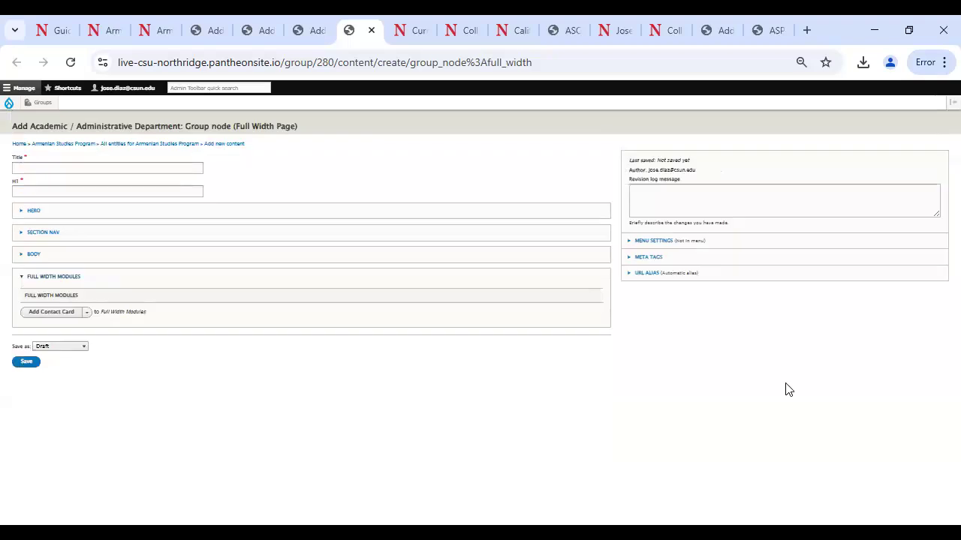
Step: Inspect the Hero fields of the Full Width Page form, and close the form and its content type listing without saving
left_click(35, 212)
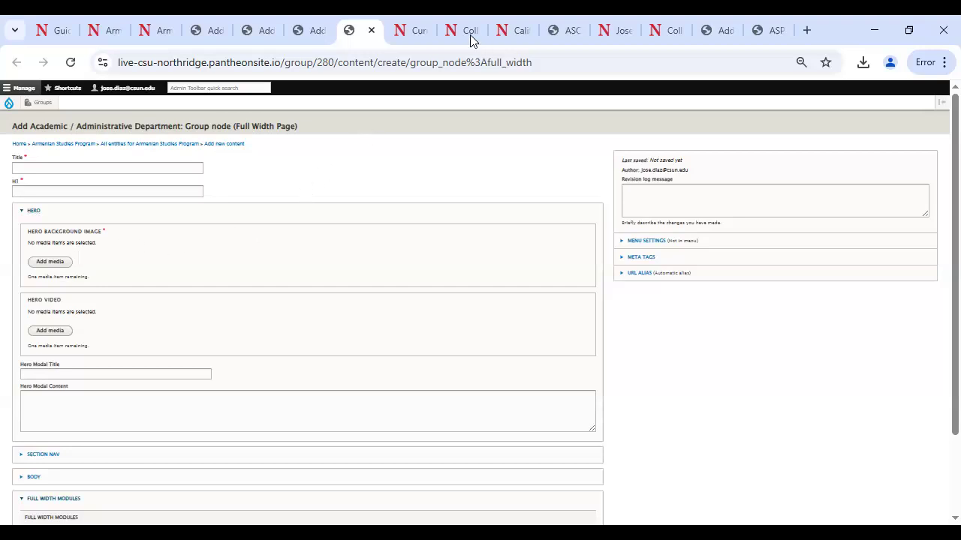
mouse_move(664, 35)
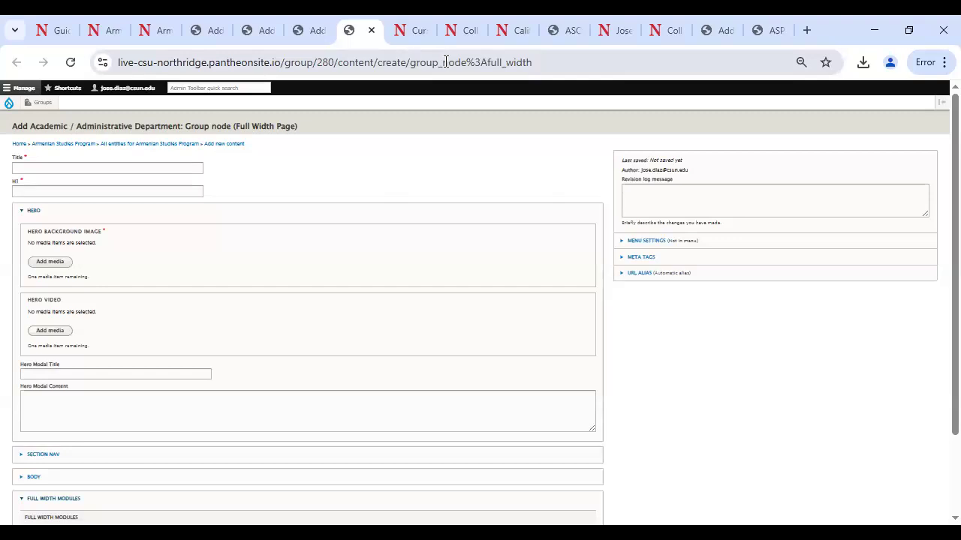
left_click(371, 30)
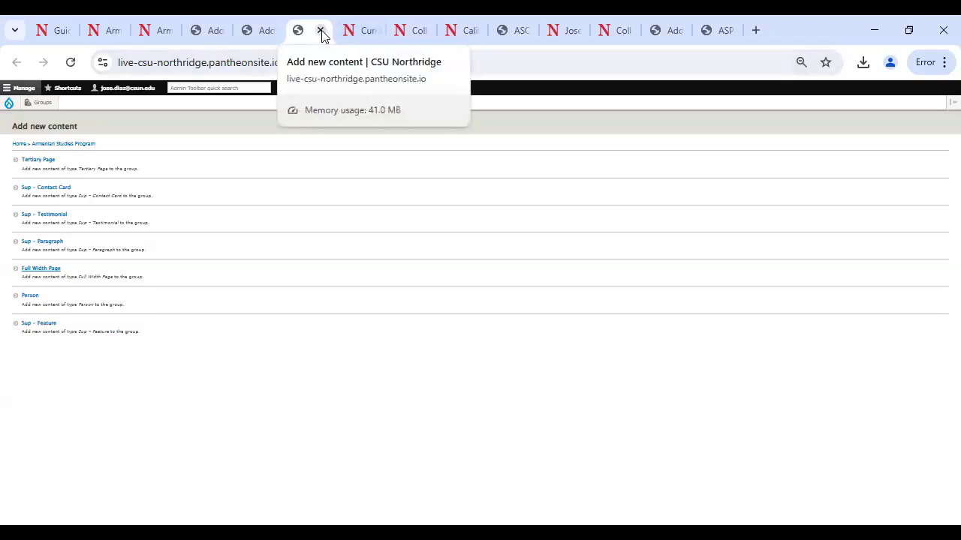
left_click(321, 31)
scroll(490, 216, "down", 1)
scroll(489, 217, "up", 1)
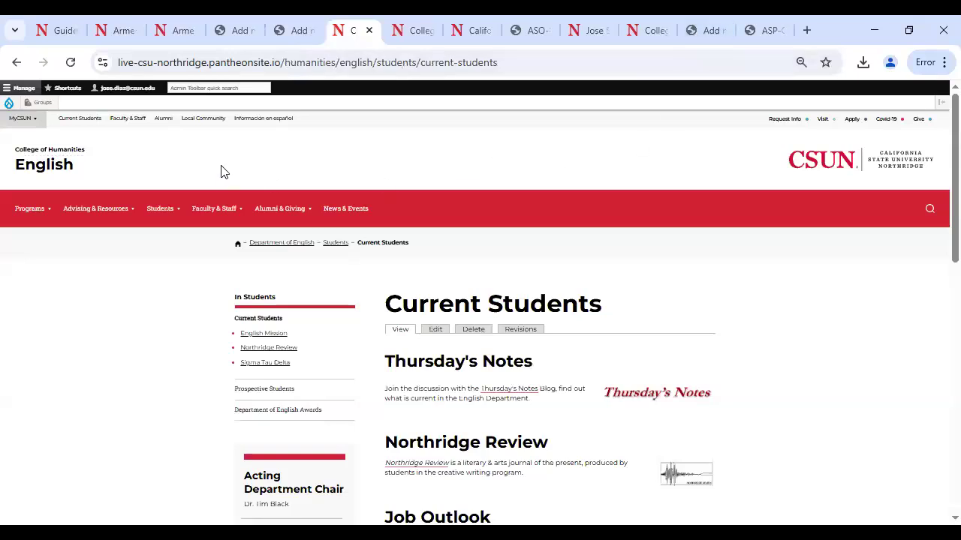
Step: Go through the College of Humanities' Systems and Technology page to Guides, Tutorials, and Training and view its Web 2 Resources and training outline
left_click(51, 149)
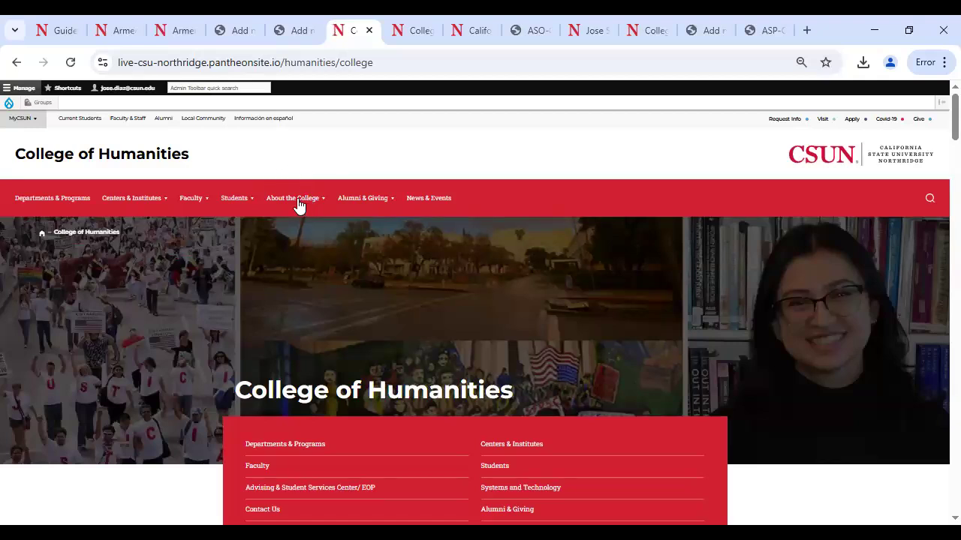
mouse_move(284, 205)
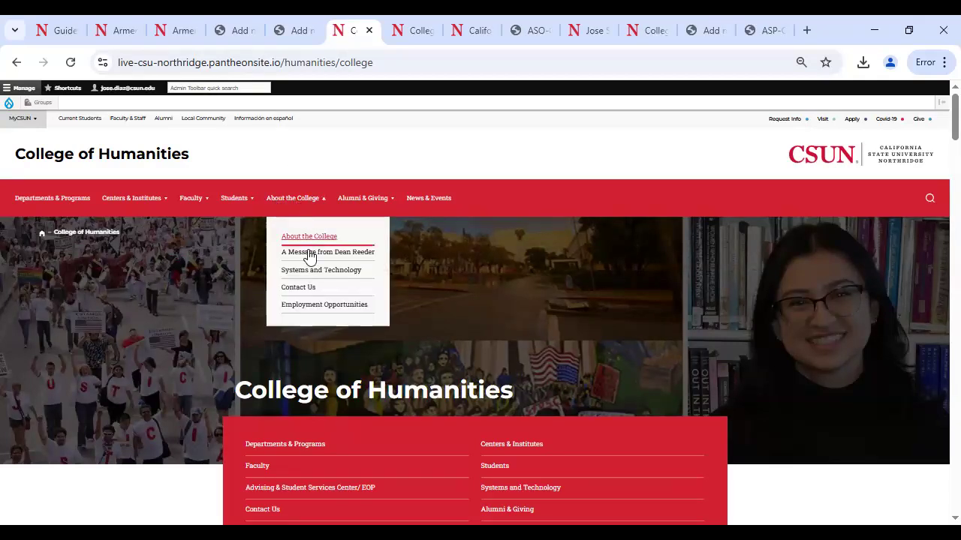
left_click(311, 274)
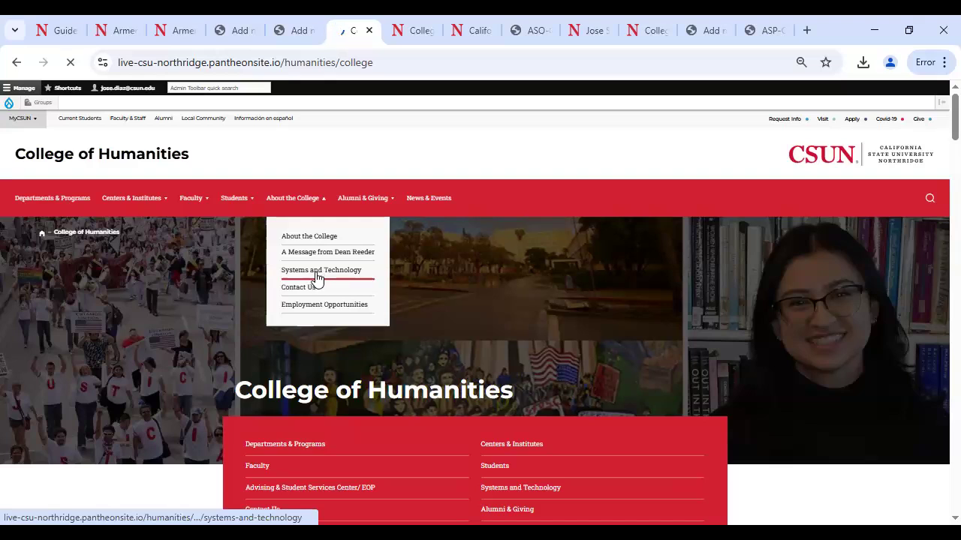
scroll(410, 279, "down", 12)
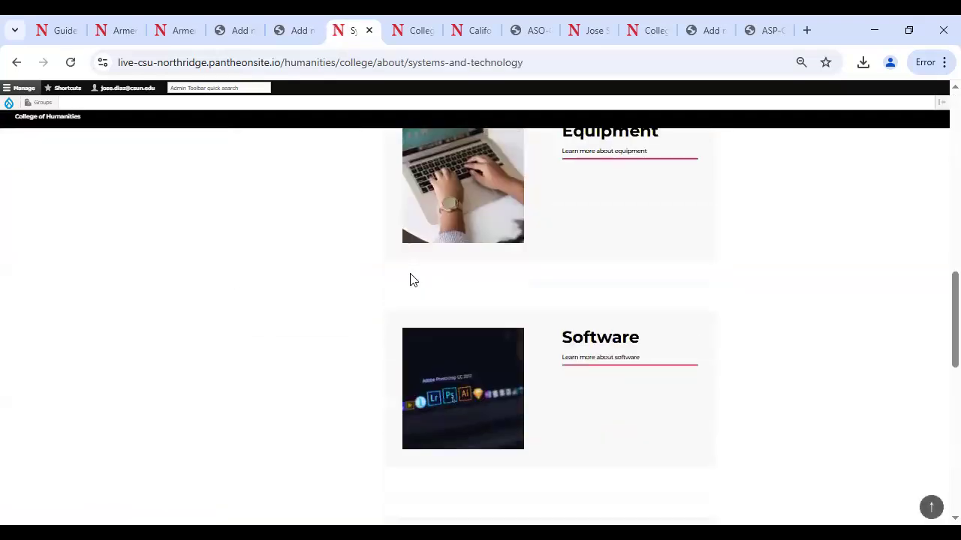
scroll(410, 279, "down", 4)
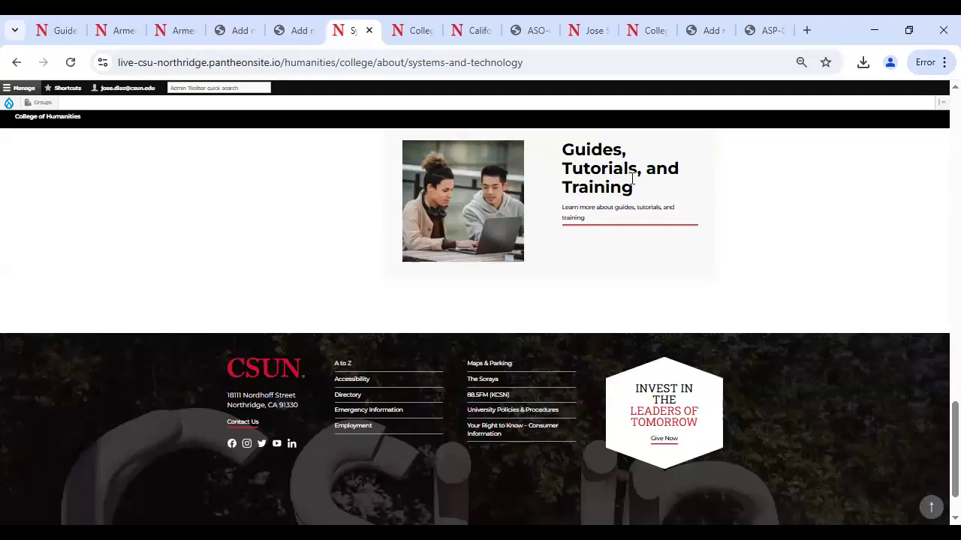
left_click(577, 215)
scroll(544, 251, "down", 5)
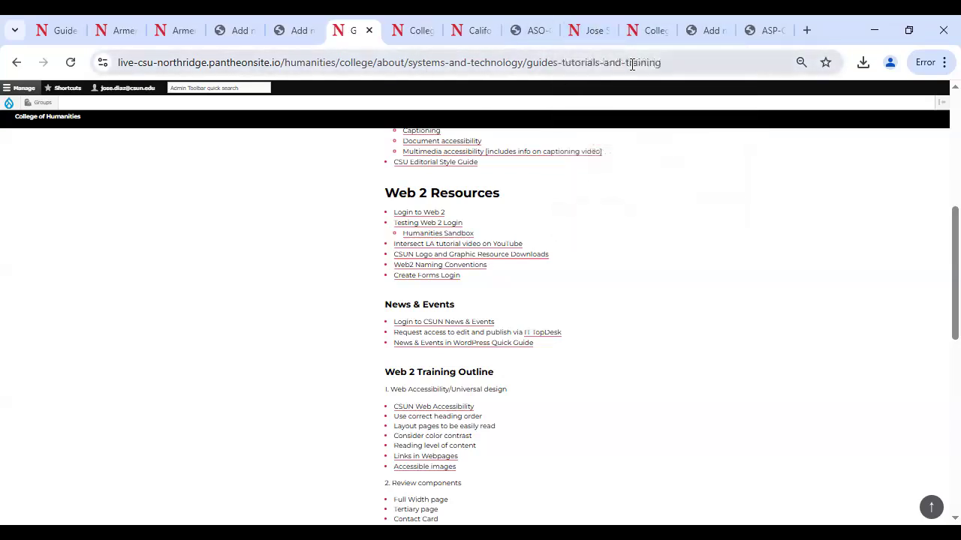
Step: Return to the already open CSUN homepage at its You Belong at CSUN section
left_click(650, 30)
left_click(301, 31)
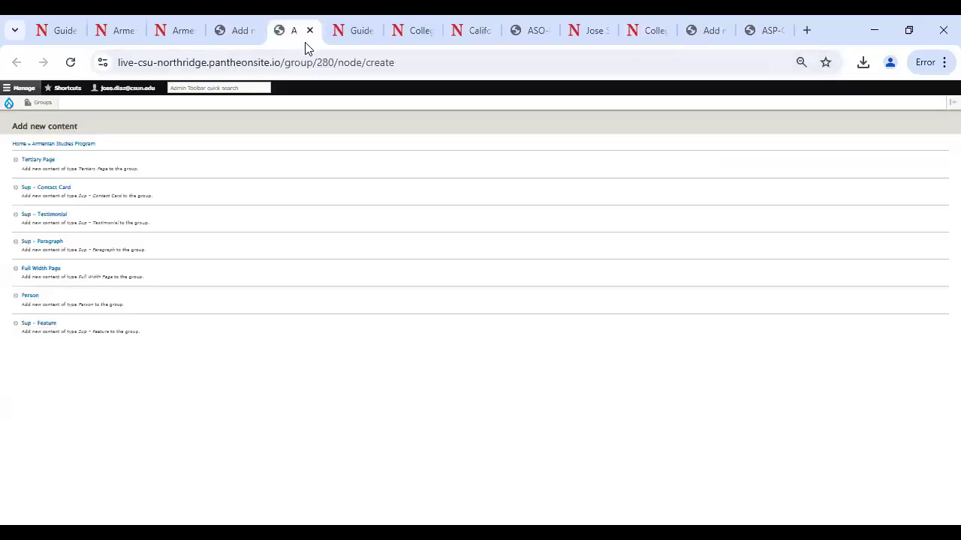
left_click(417, 37)
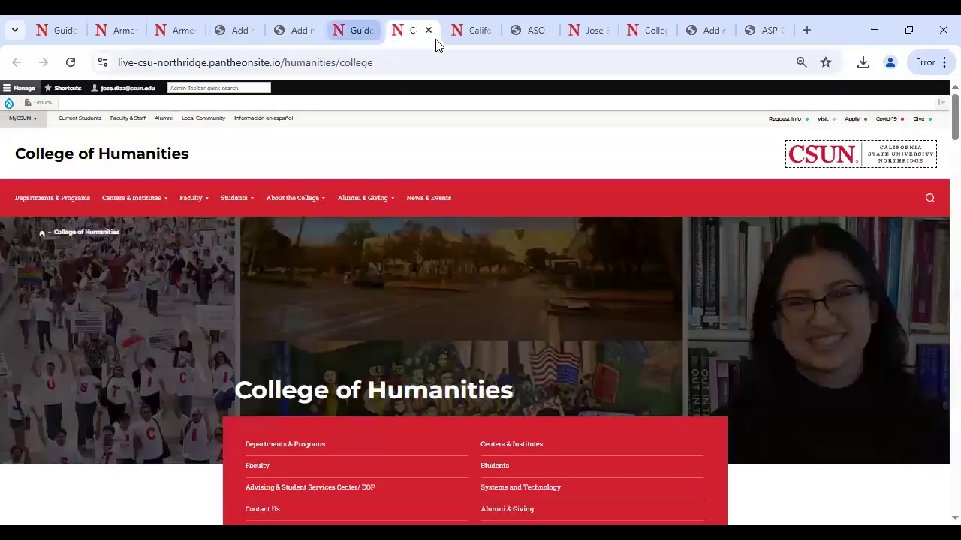
left_click(474, 34)
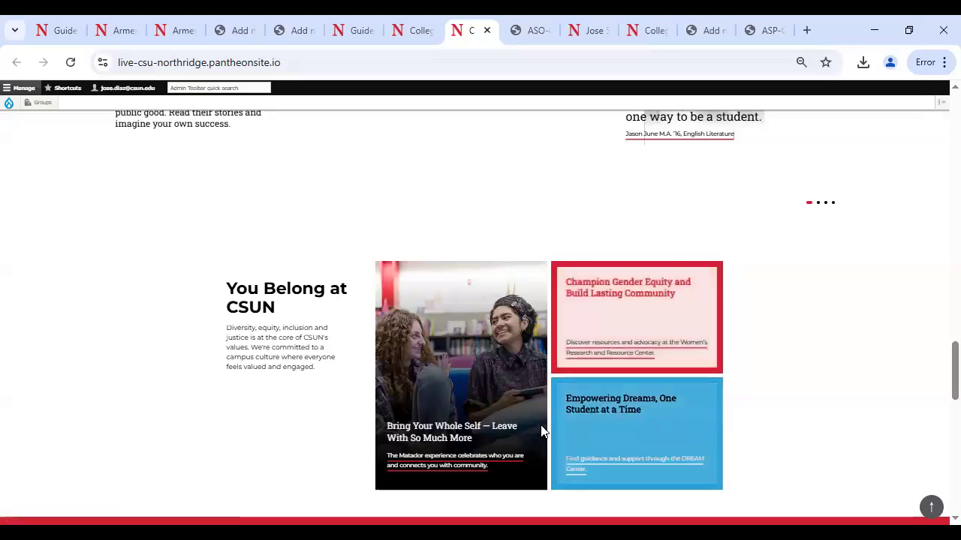
Step: Look over the CSUN homepage's content sections from Success Stories to CSUN Events, and open the About Overview page
scroll(413, 394, "up", 4)
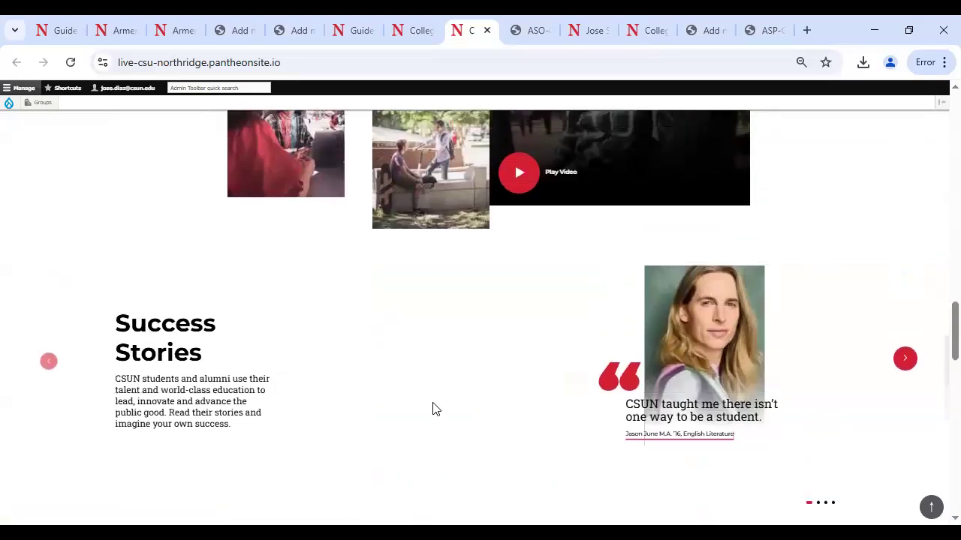
scroll(433, 409, "down", 5)
scroll(439, 398, "down", 8)
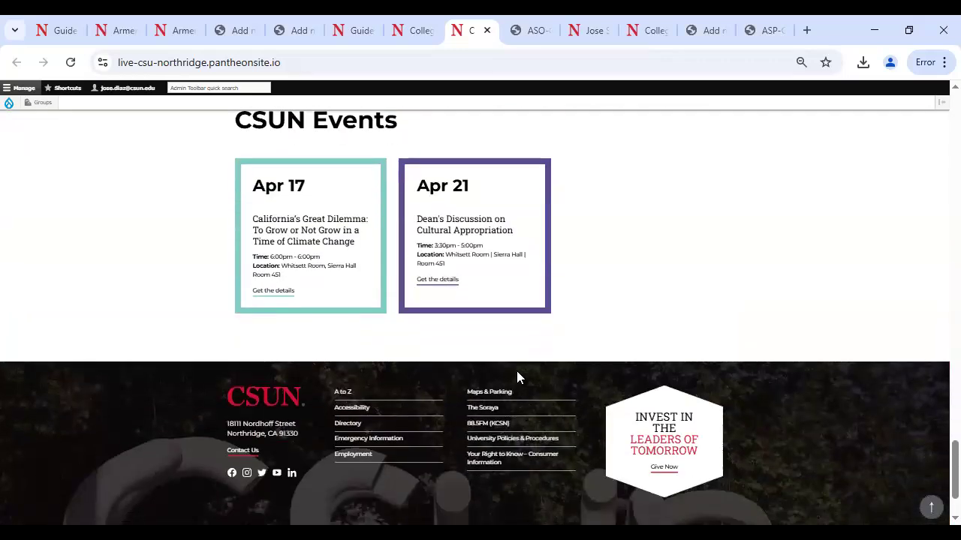
scroll(518, 373, "up", 15)
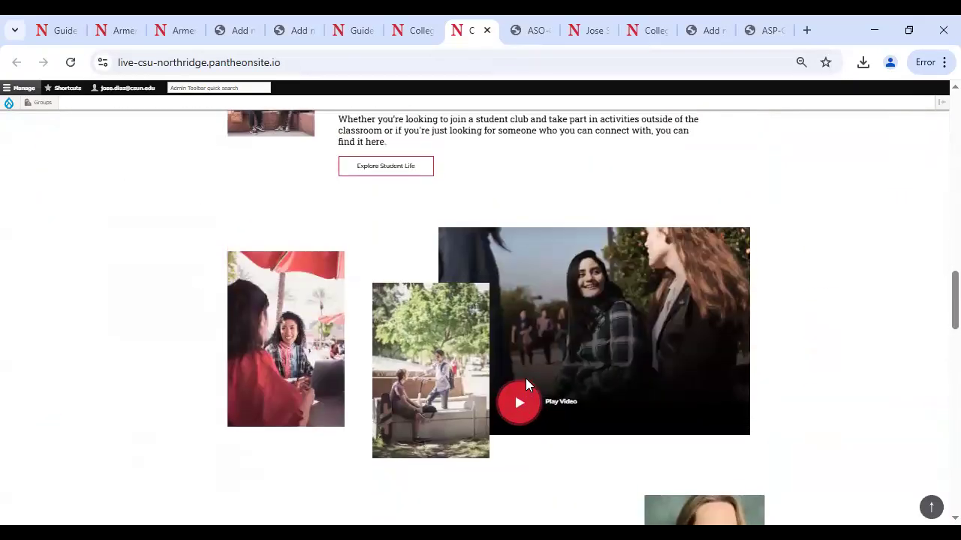
scroll(525, 384, "up", 20)
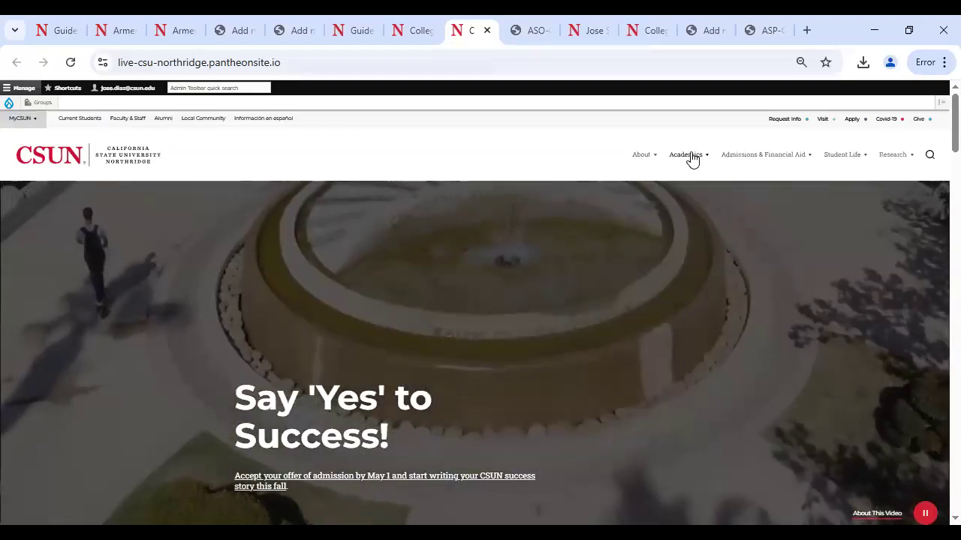
left_click(689, 155)
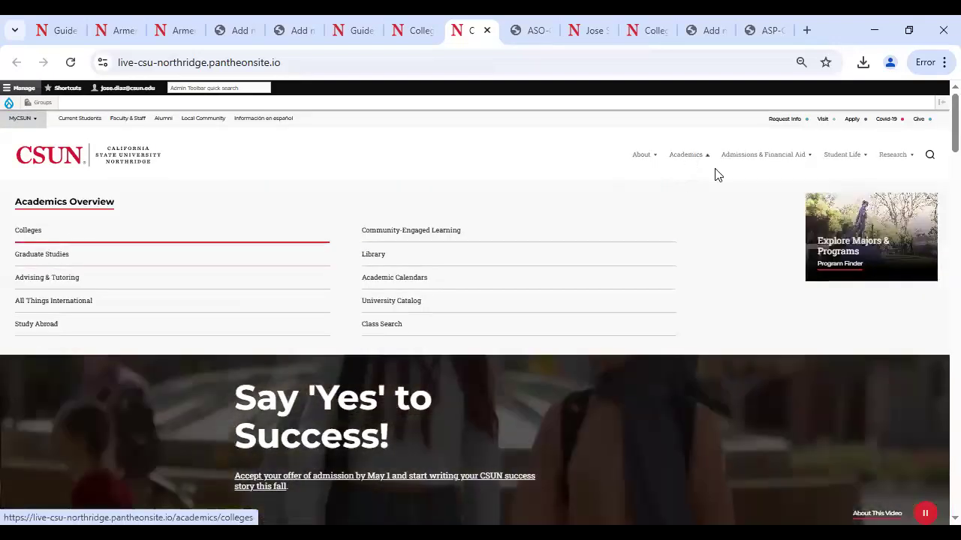
left_click(644, 154)
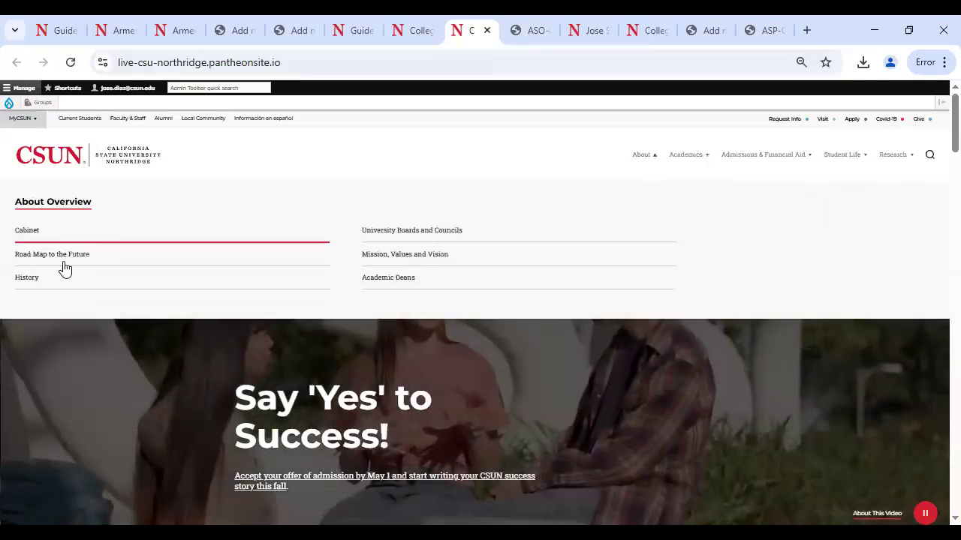
left_click(60, 203)
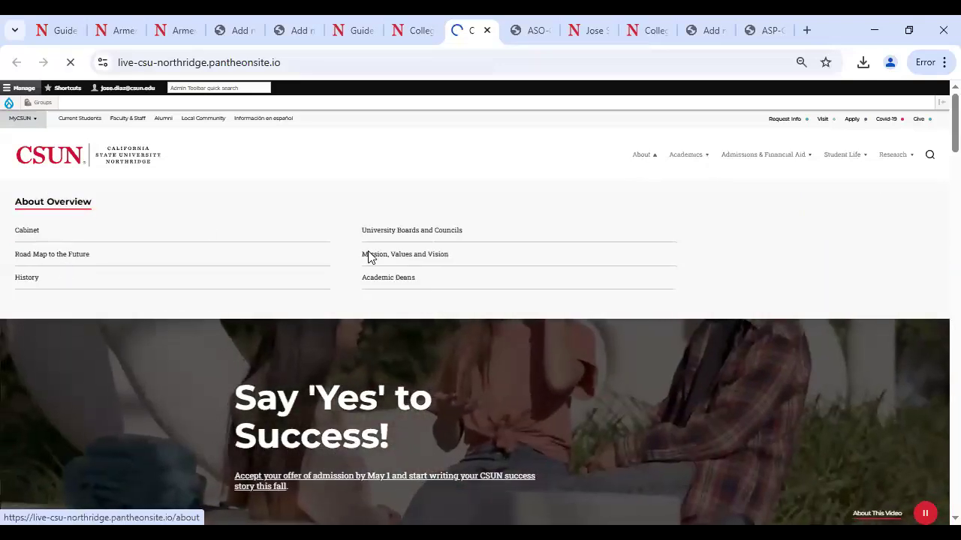
Step: Examine how the About page arranges its modules, from By the Numbers and Additional Details through Meet Our Leadership to Visit CSUN
scroll(412, 277, "down", 6)
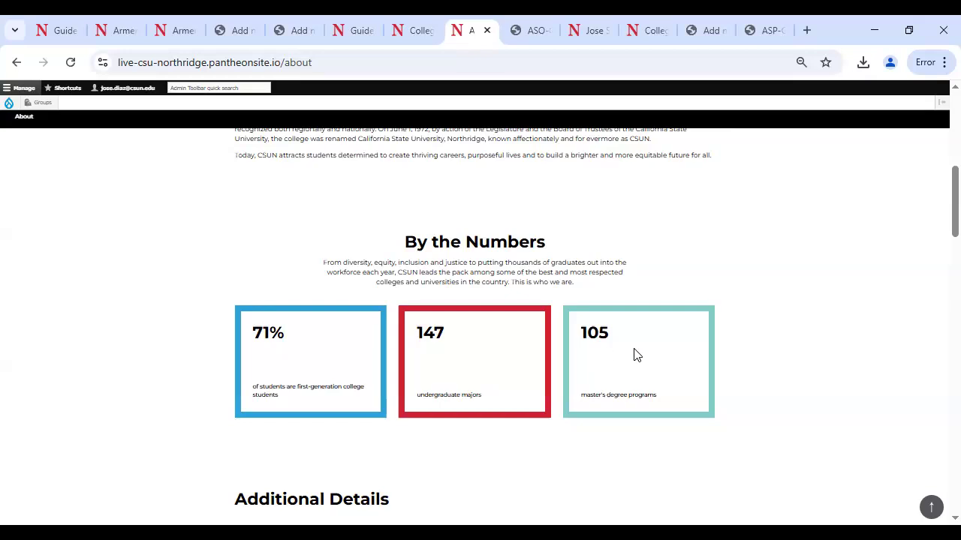
scroll(636, 360, "down", 4)
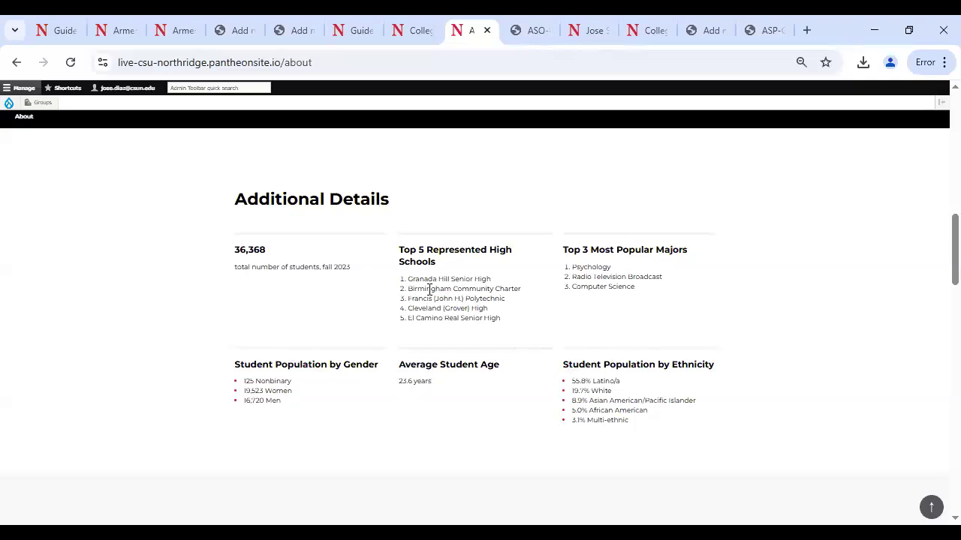
scroll(512, 334, "down", 4)
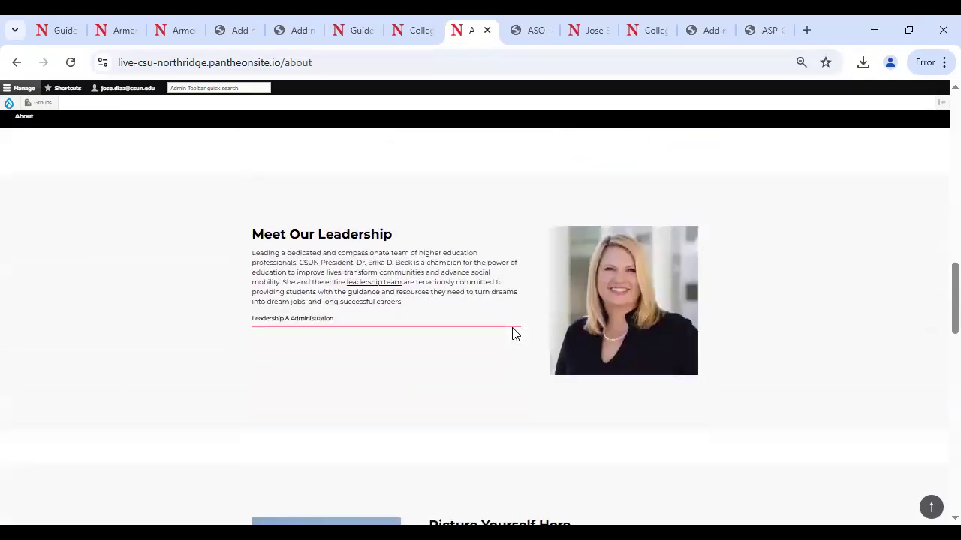
scroll(435, 285, "down", 3)
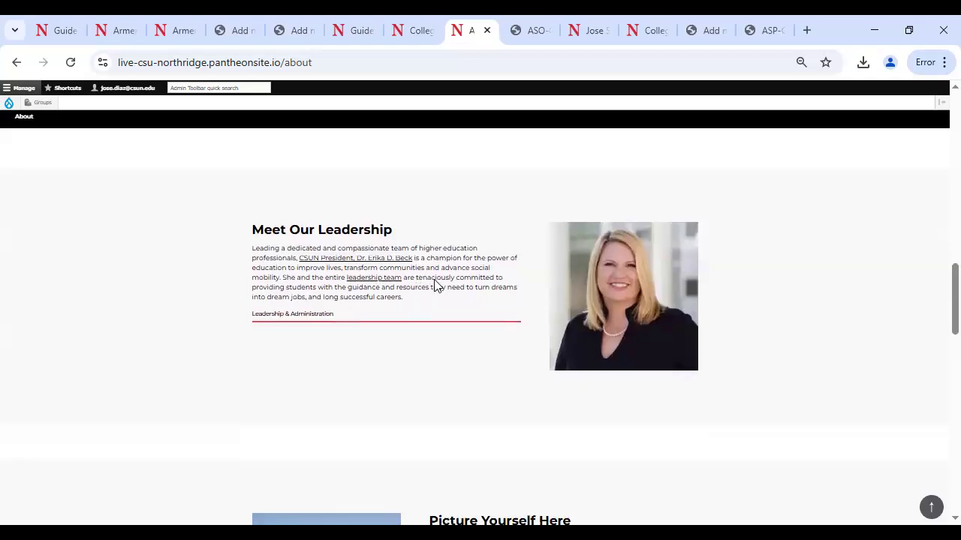
scroll(526, 278, "down", 1)
scroll(587, 304, "down", 3)
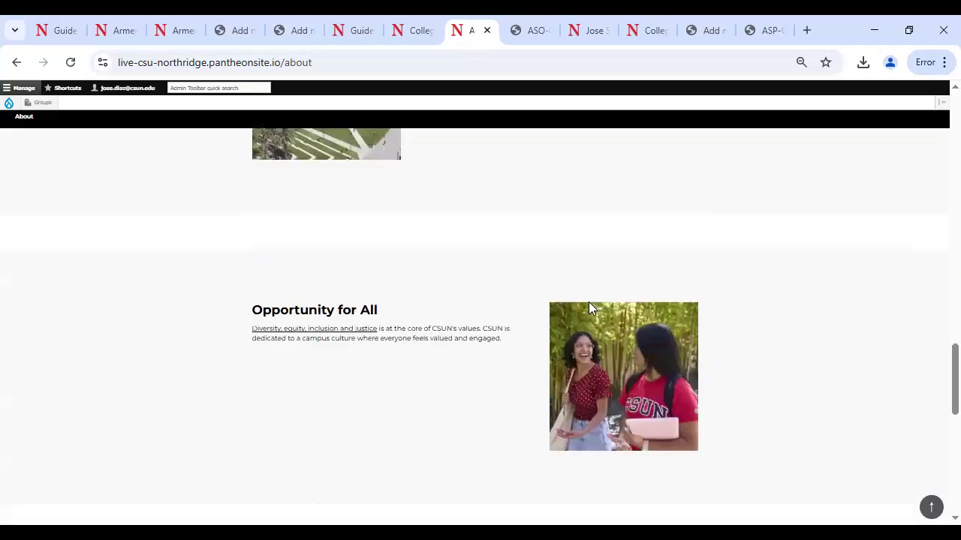
scroll(493, 236, "up", 3)
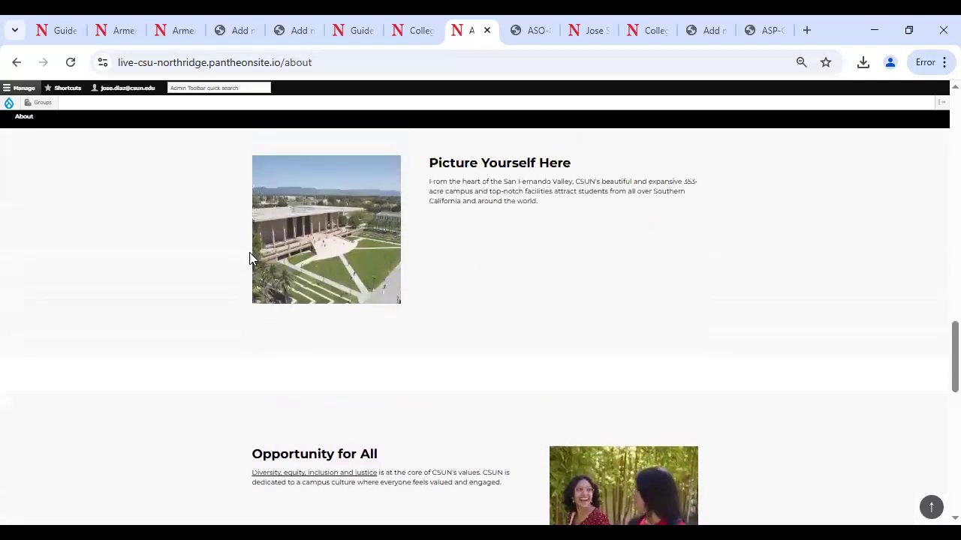
scroll(586, 321, "down", 4)
scroll(590, 307, "down", 4)
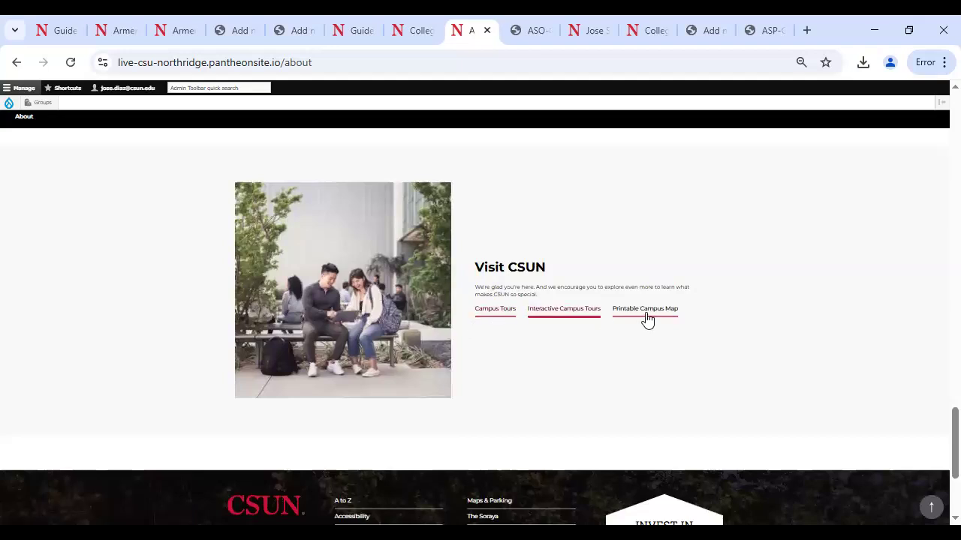
scroll(600, 339, "down", 3)
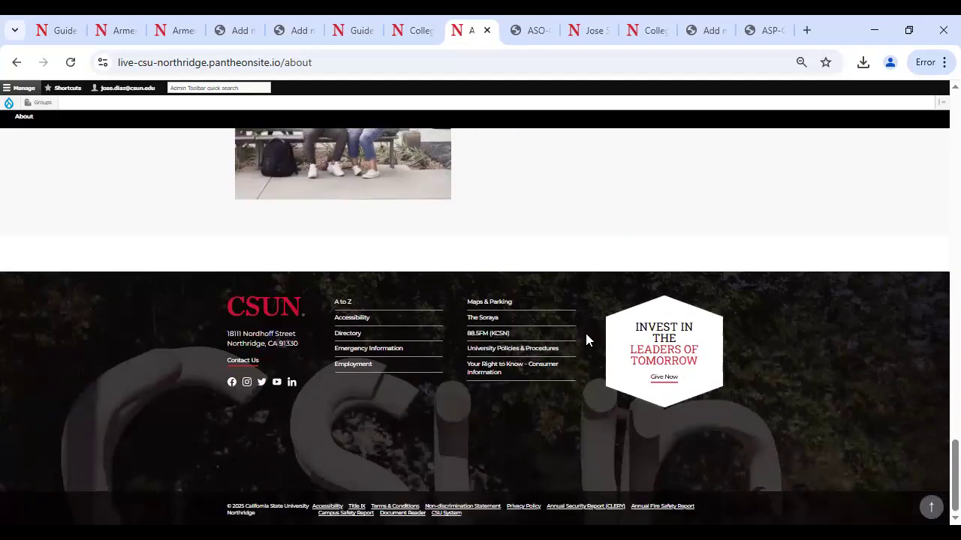
scroll(585, 338, "up", 3)
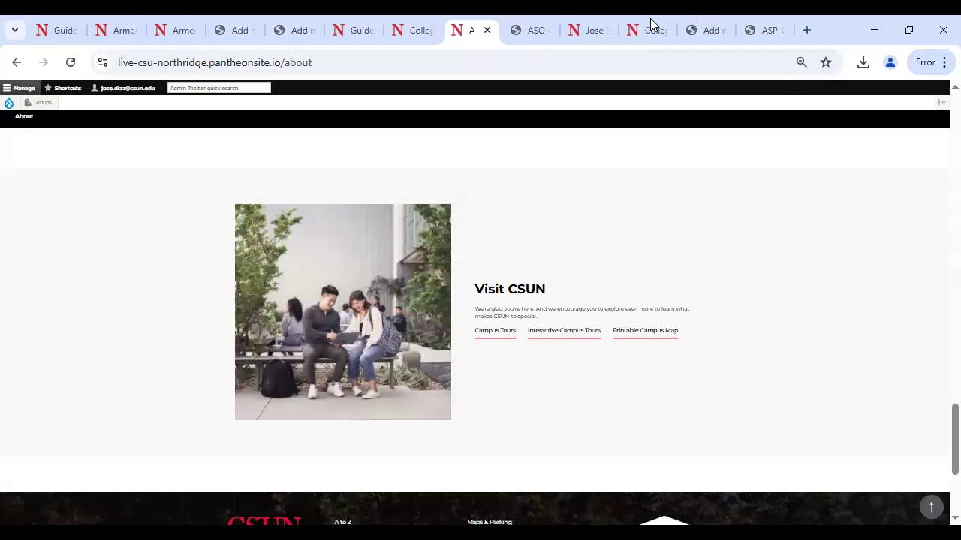